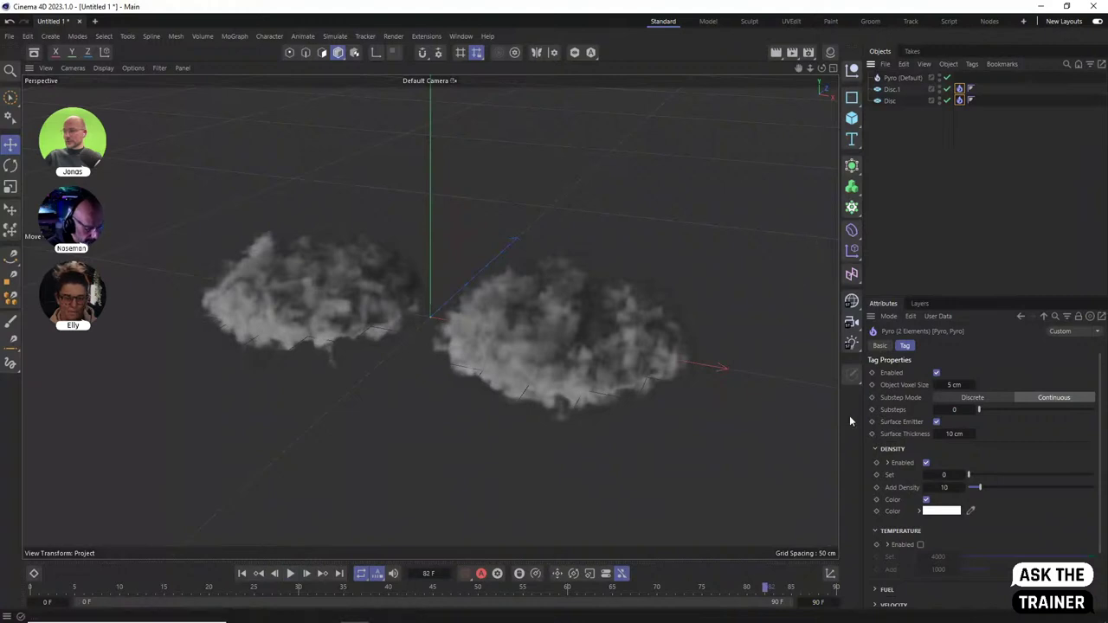
Enable Temperature on both discs' Pyro tags and play the simulation from the start
left_click(920, 544)
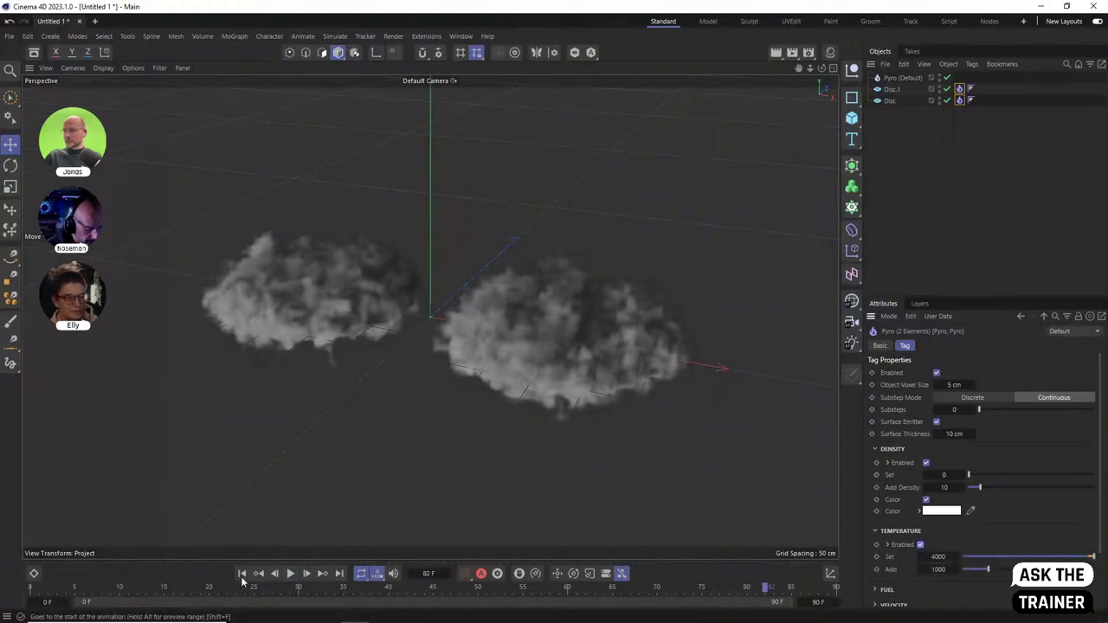
left_click(242, 573)
left_click(291, 574)
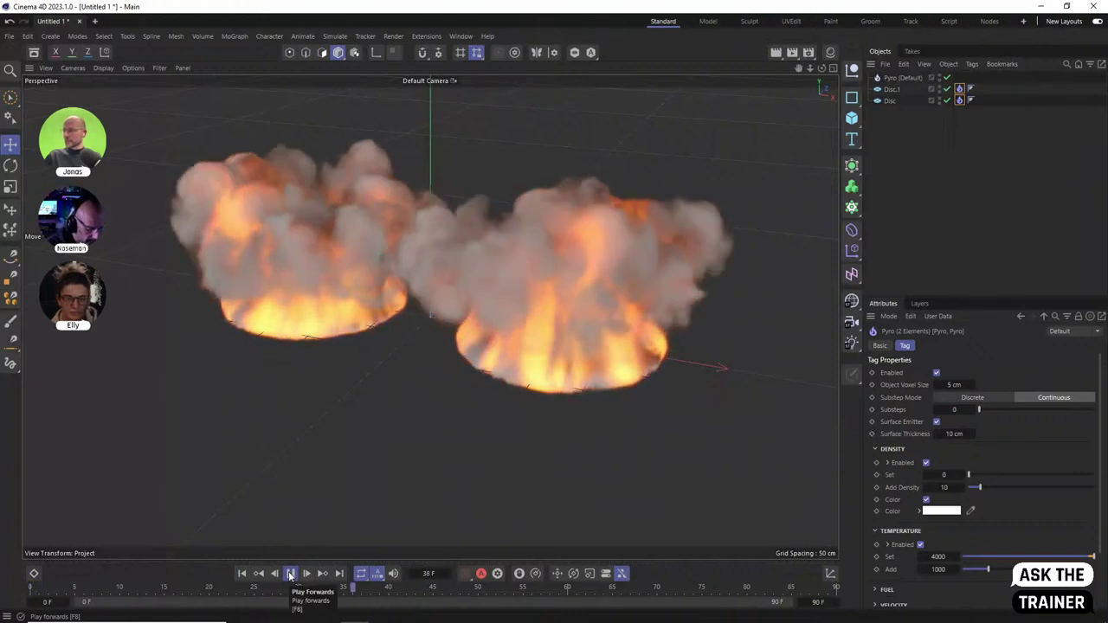
left_click(291, 574)
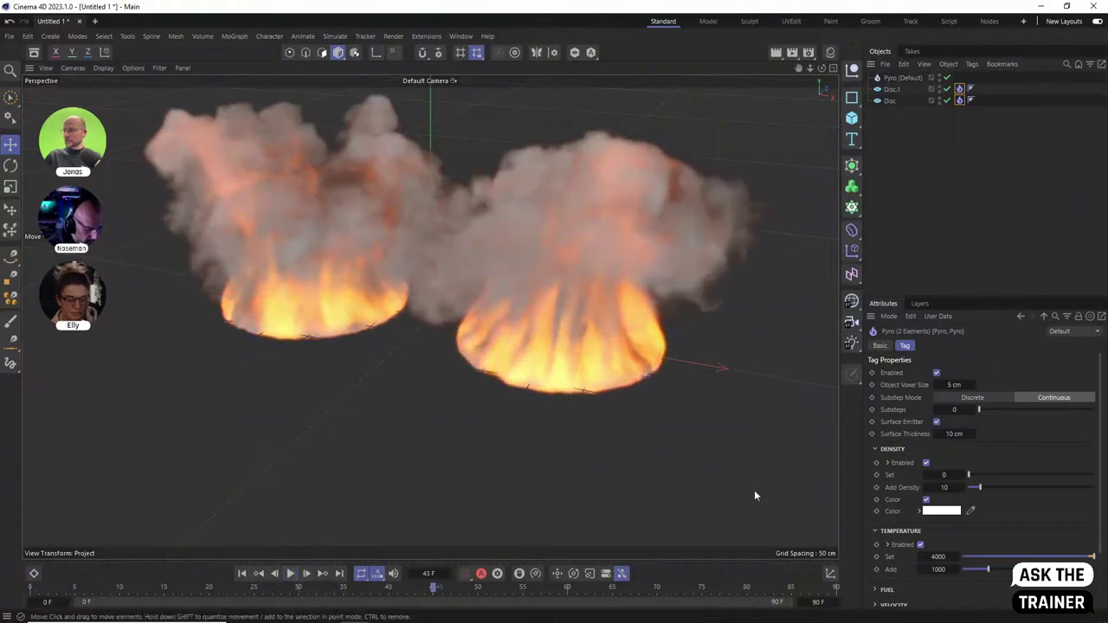
Disable Temperature on both discs' Pyro tags and replay the simulation from the start
left_click(926, 464)
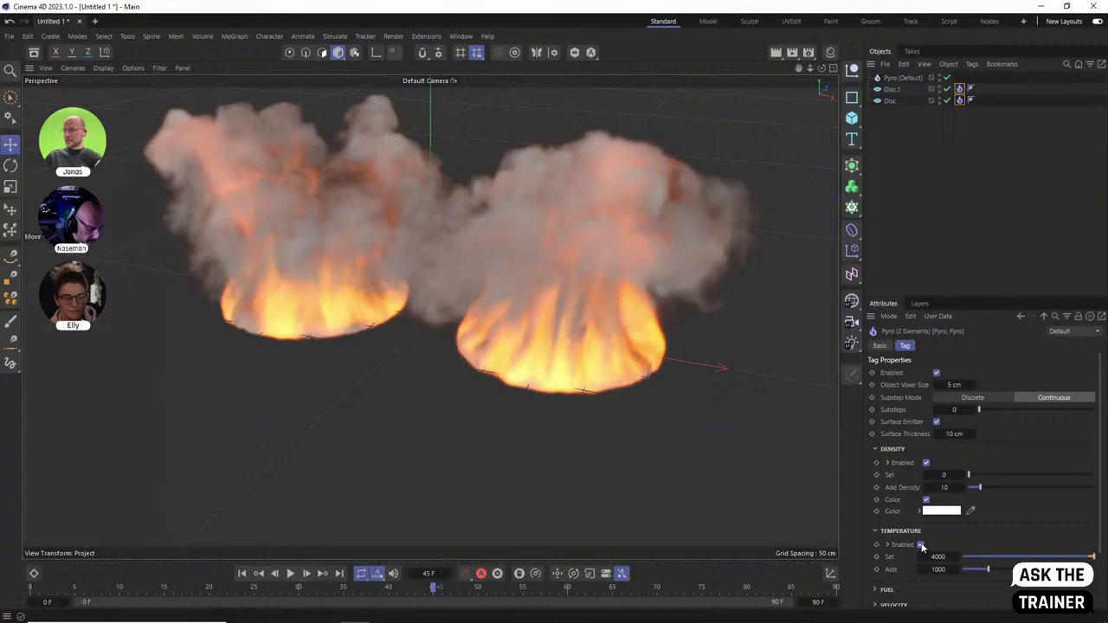
left_click(922, 546)
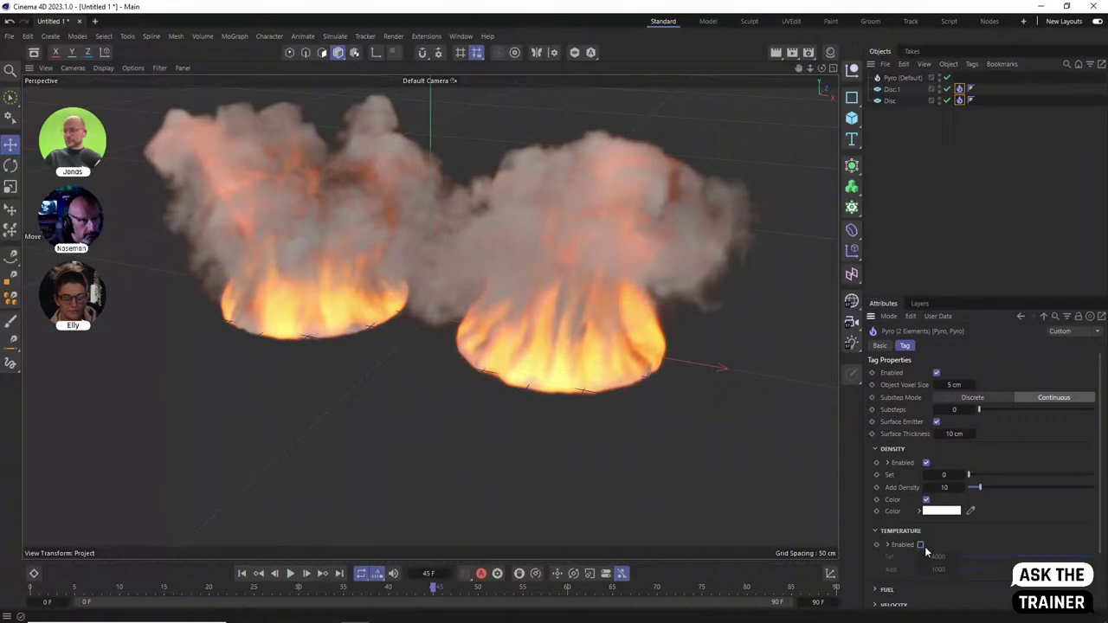
left_click(241, 573)
left_click(291, 574)
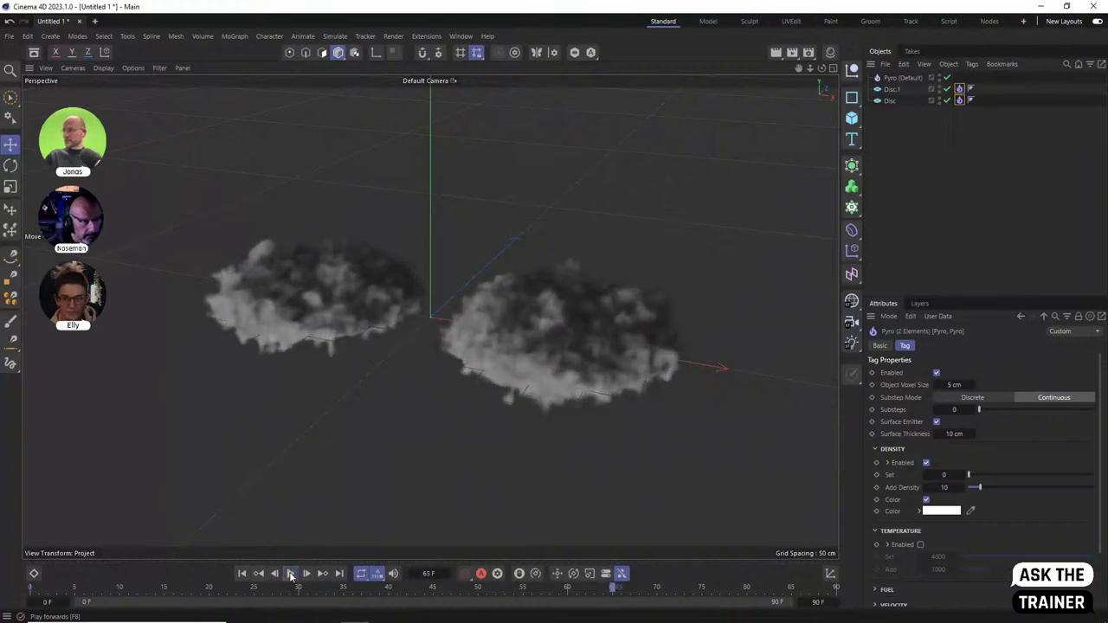
left_click(291, 574)
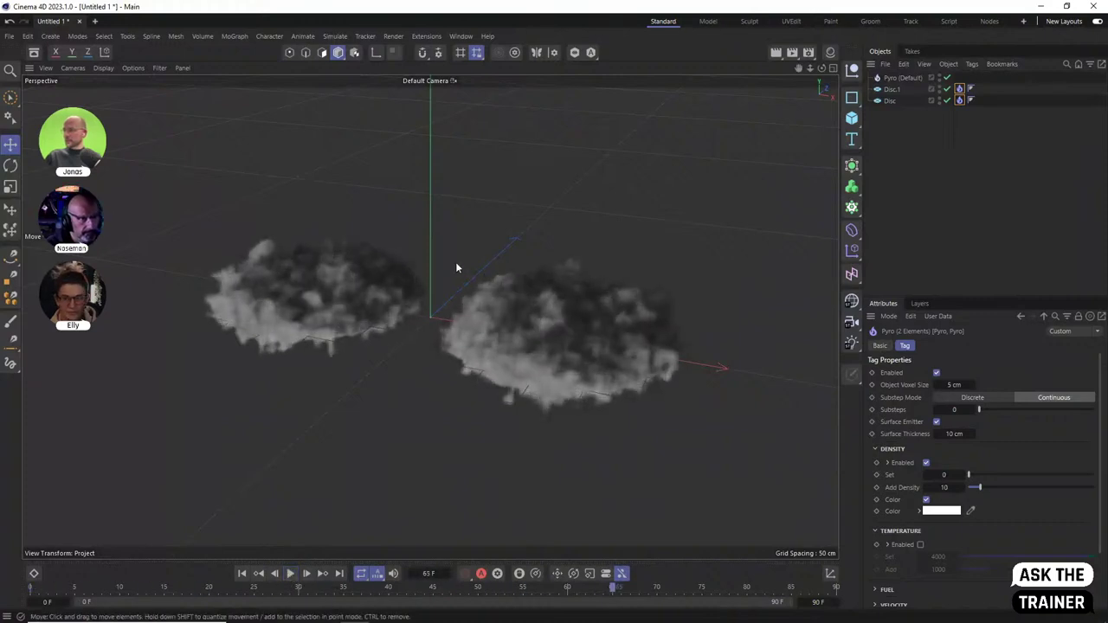
Give Disc.1's Pyro tag a density Set value of 1 and set Add Density to 1 on Disc's Pyro tag
left_click(960, 88)
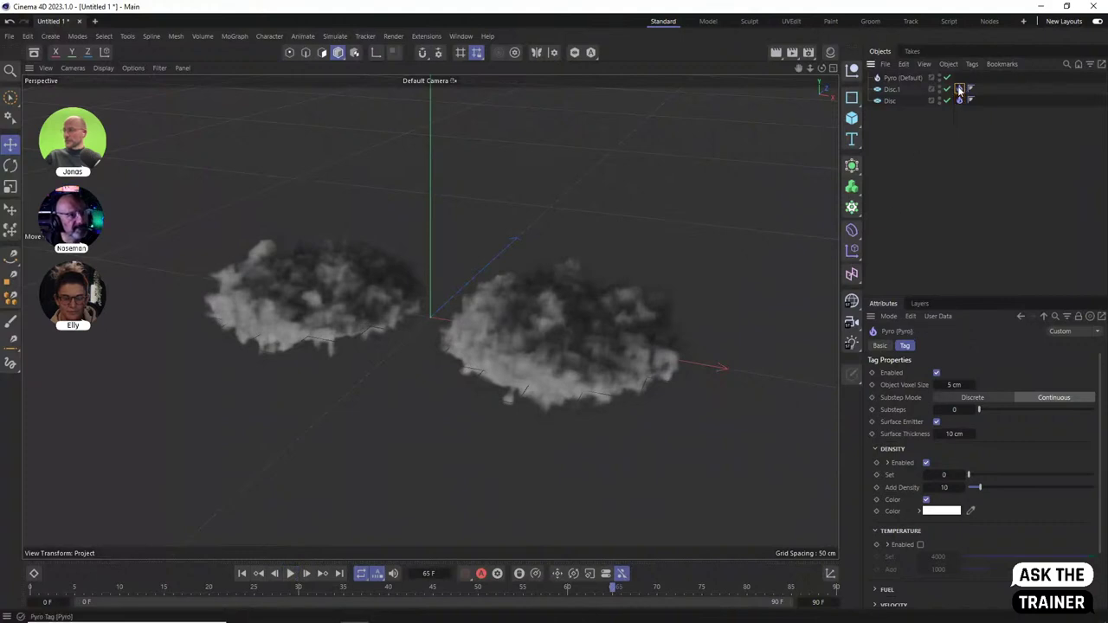
left_click(945, 486)
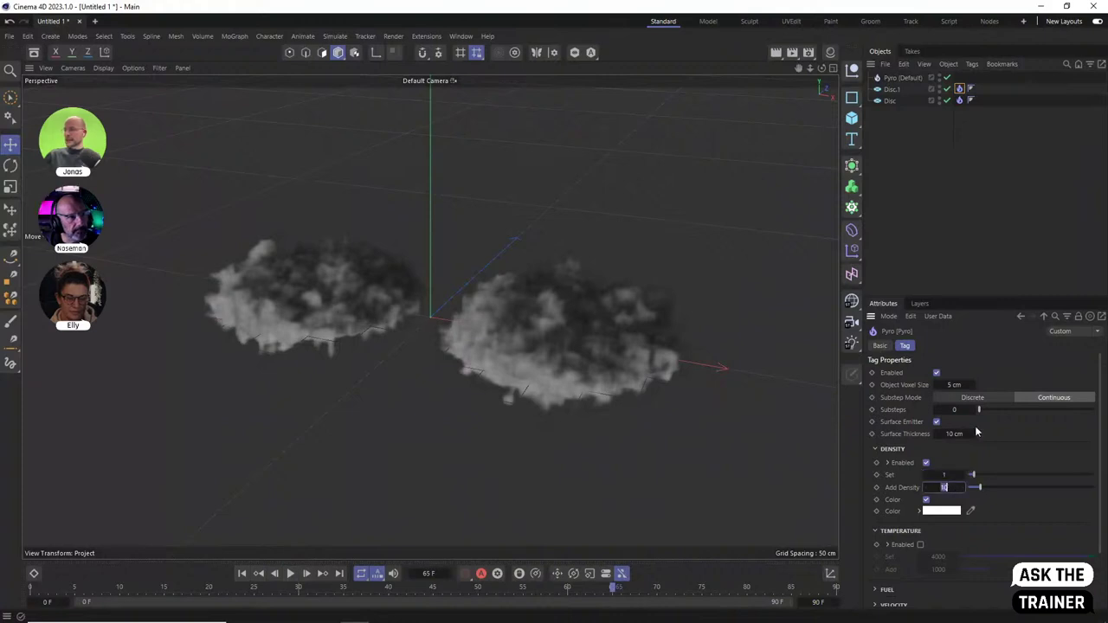
left_click(960, 100)
left_click(952, 489)
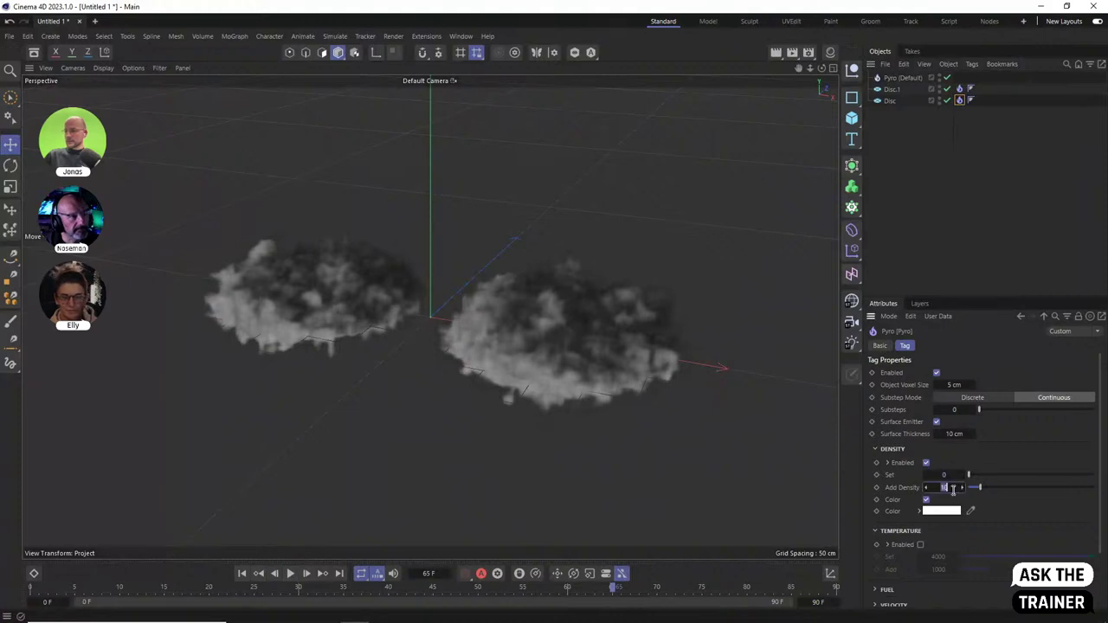
type("1")
key("Return")
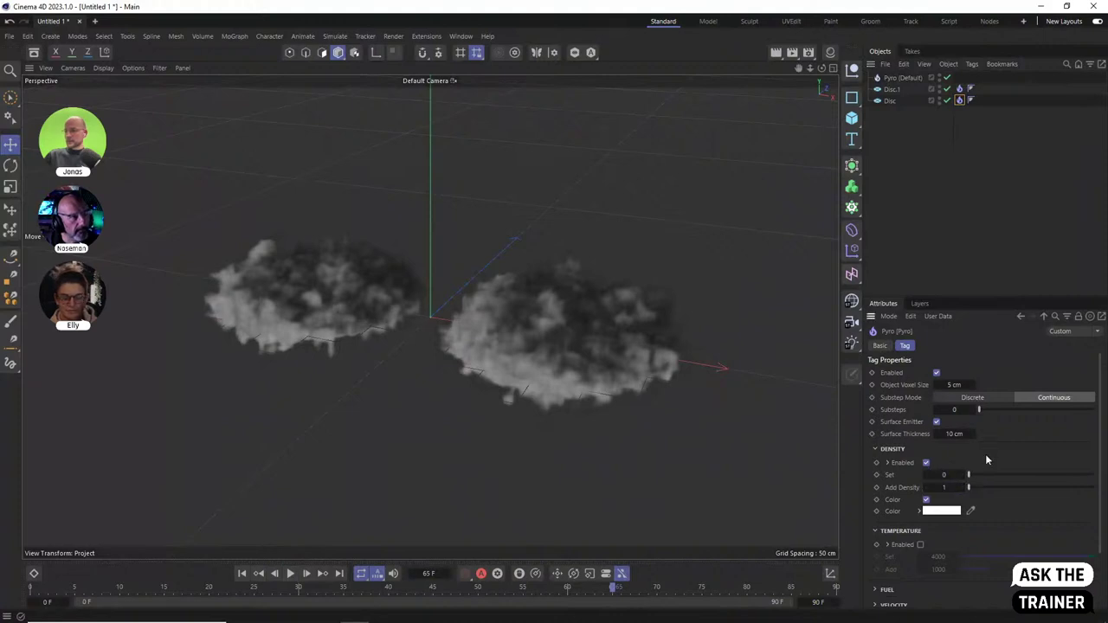
Play the simulation from the first frame to compare the smoke from the two discs
left_click(244, 574)
left_click(292, 574)
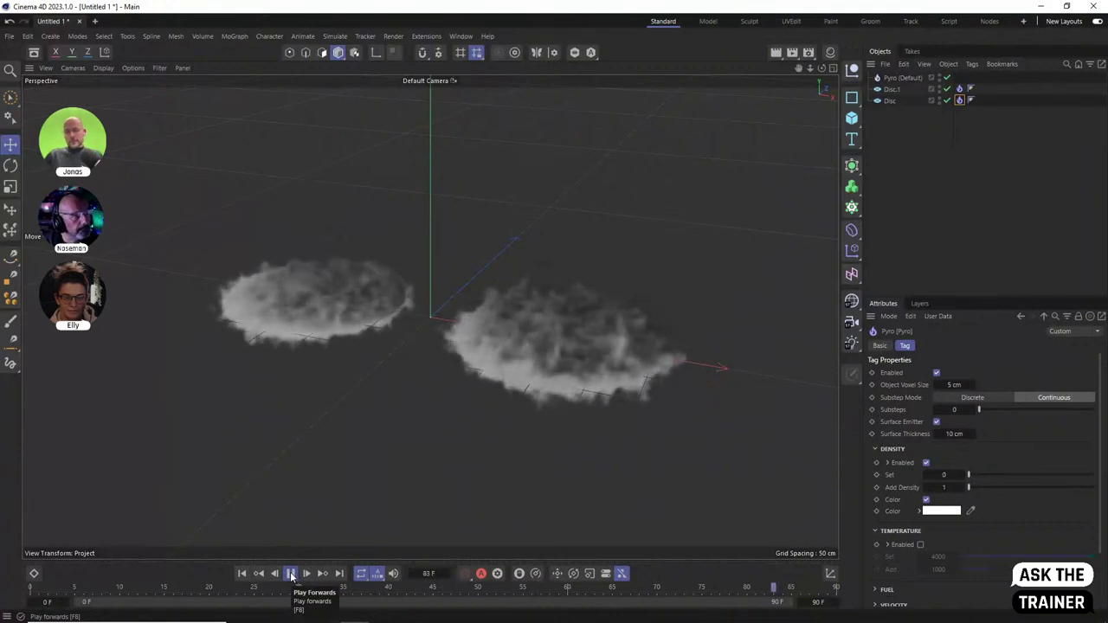
left_click(292, 574)
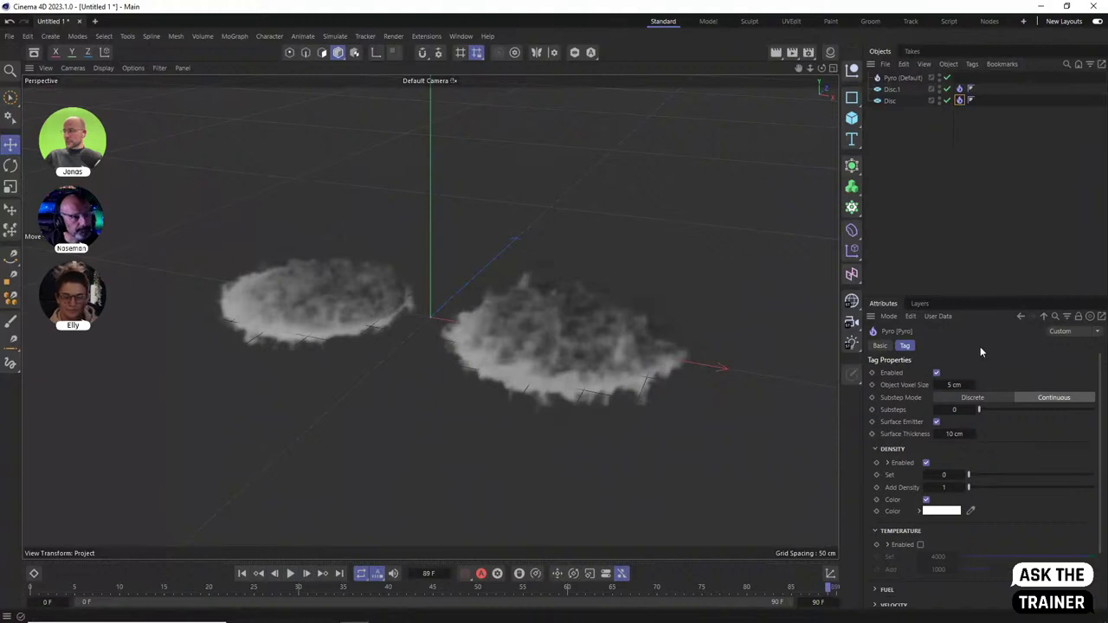
In the project's Pyro simulation settings, set Vorticity Strength and Turbulence Strength to 0
left_click(902, 77)
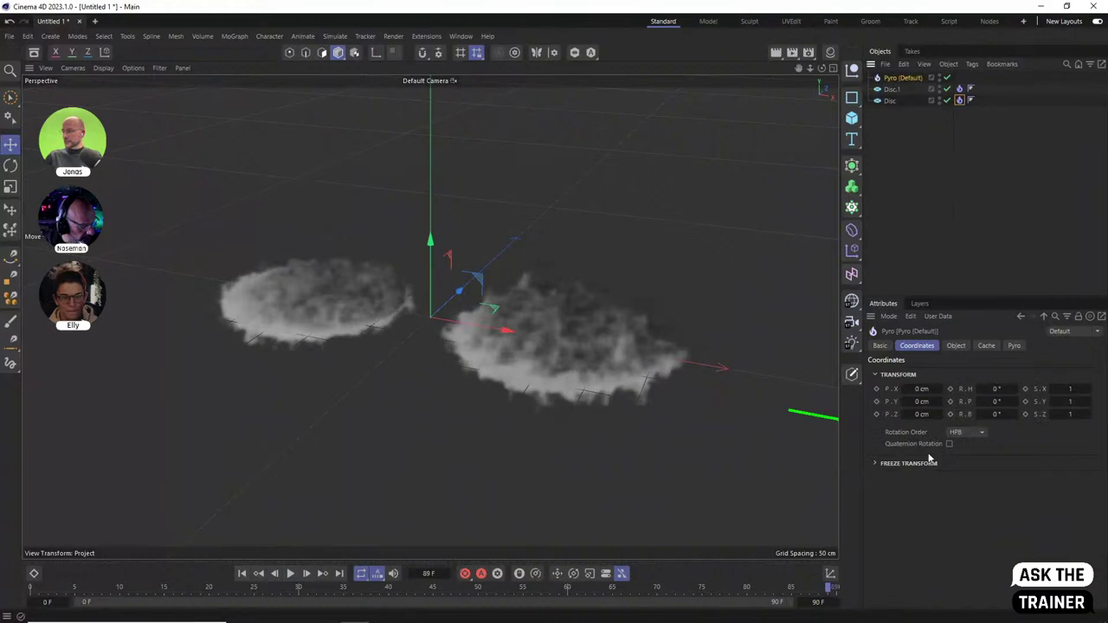
key("ctrl+d")
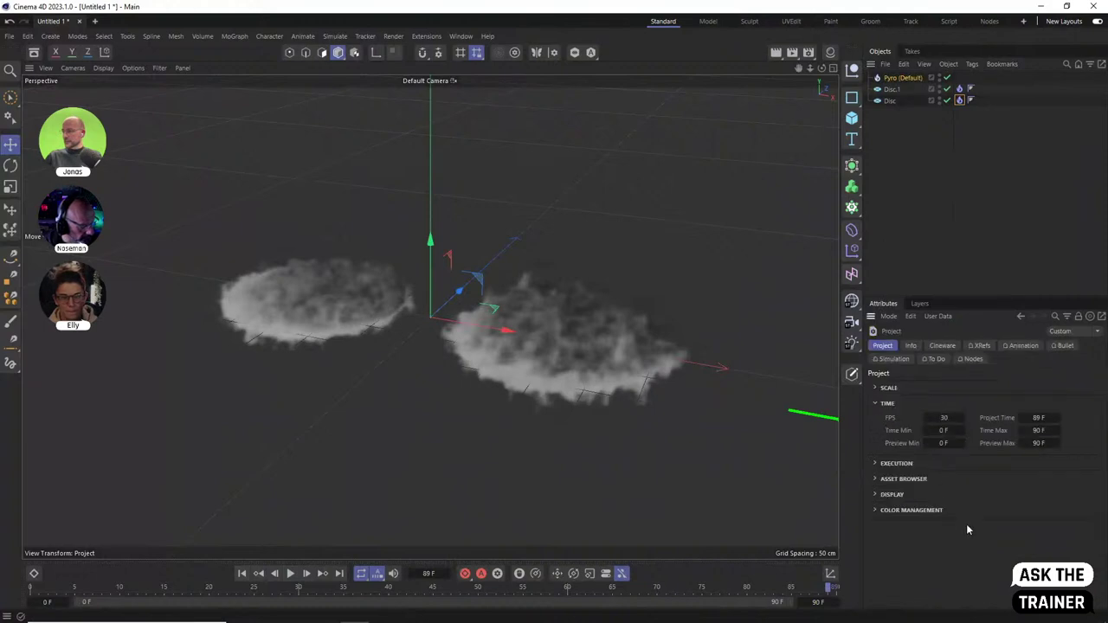
left_click(896, 359)
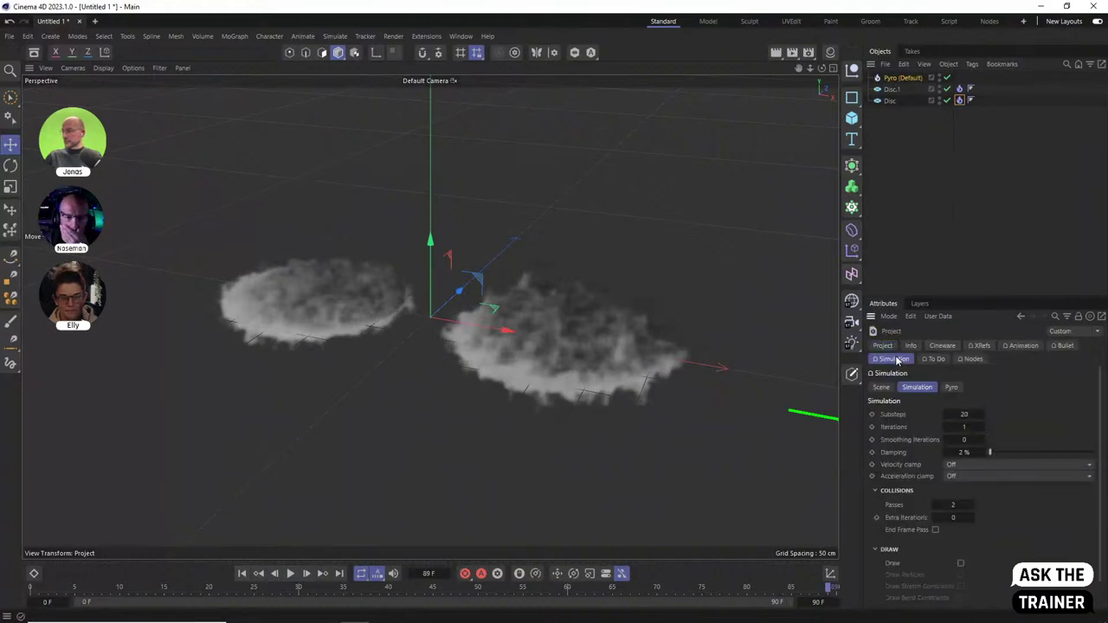
left_click(949, 388)
scroll(916, 451, "down", 3)
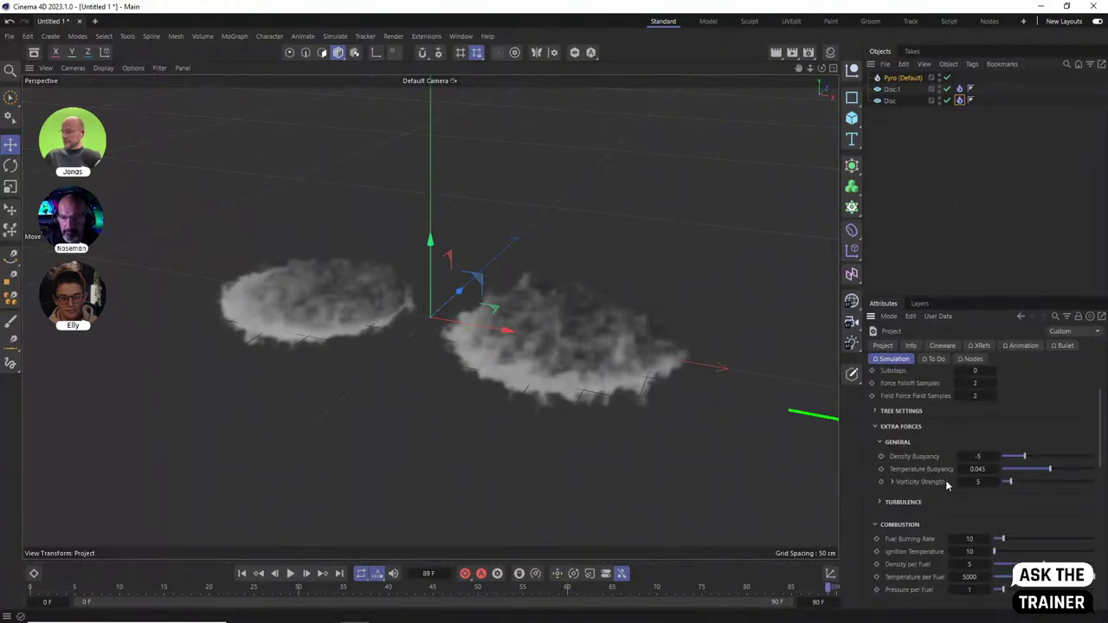
left_click(980, 482)
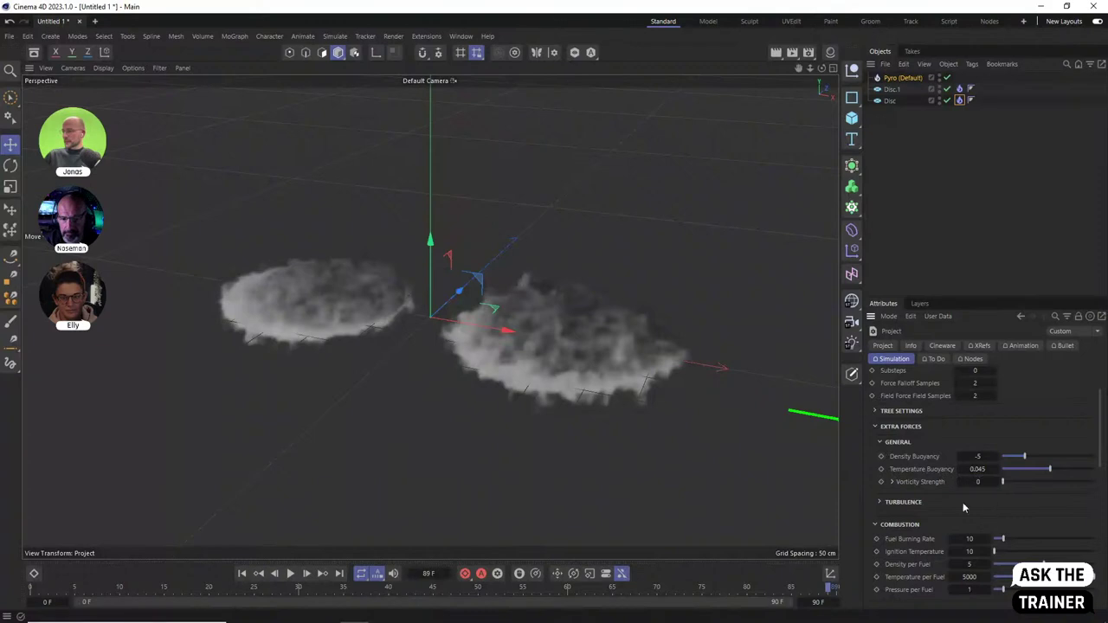
left_click(884, 502)
left_click_drag(997, 516, 952, 500)
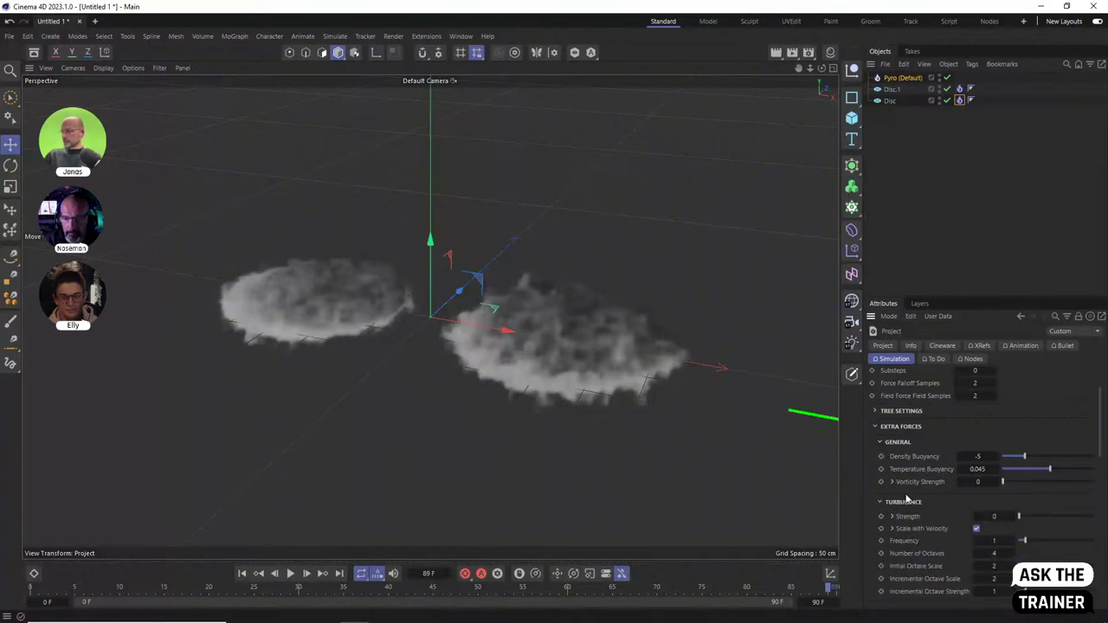
Set the relative and absolute density and temperature dissipation values to 0 in the project's Pyro simulation settings
scroll(906, 500, "down", 5)
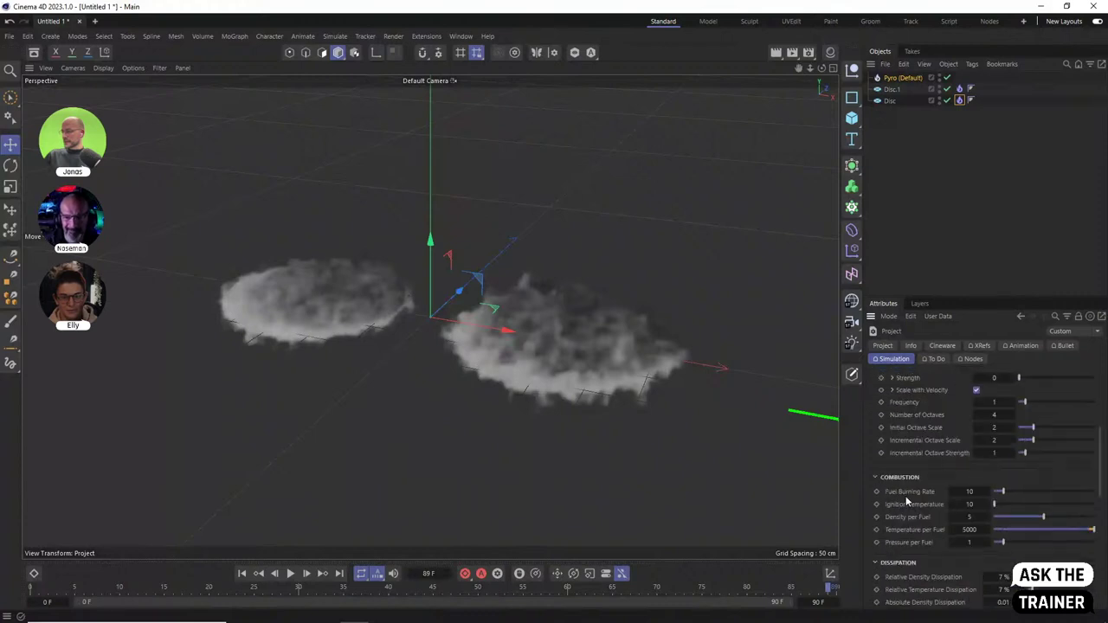
scroll(907, 501, "down", 5)
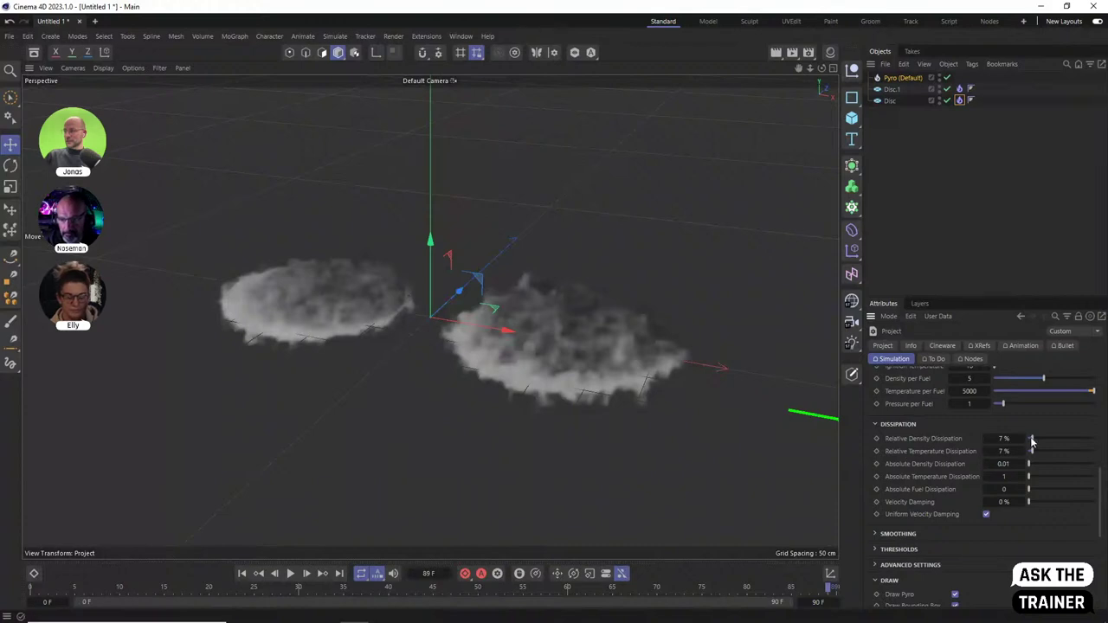
left_click_drag(1032, 439, 1024, 452)
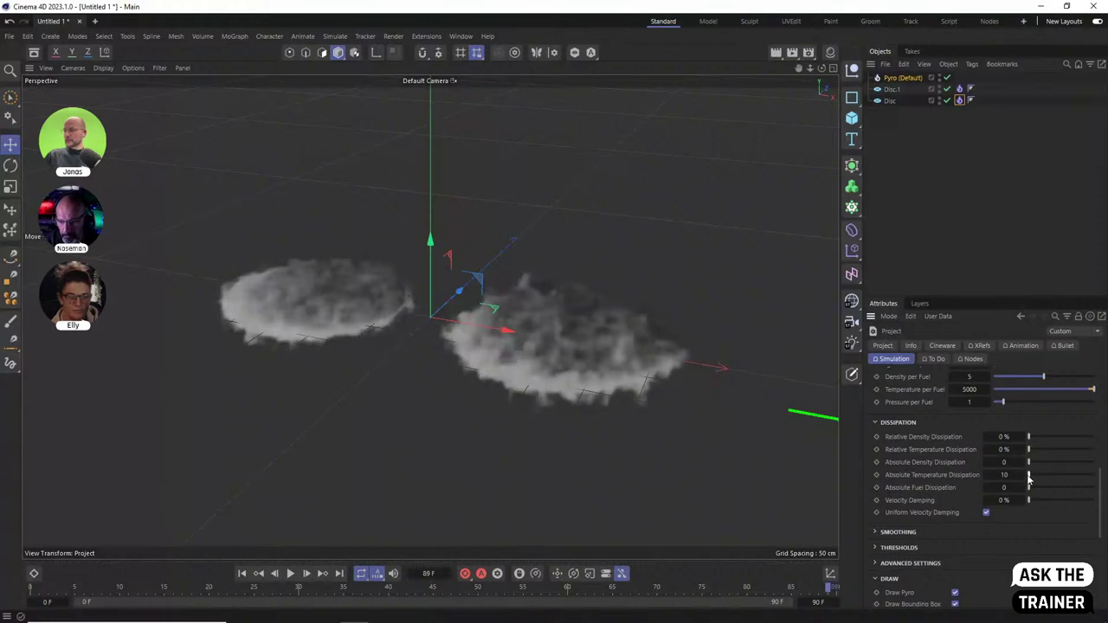
left_click_drag(1030, 476, 1026, 476)
Set Noise Strength to 0 on both discs' Pyro tags together
left_click_drag(961, 115, 955, 85)
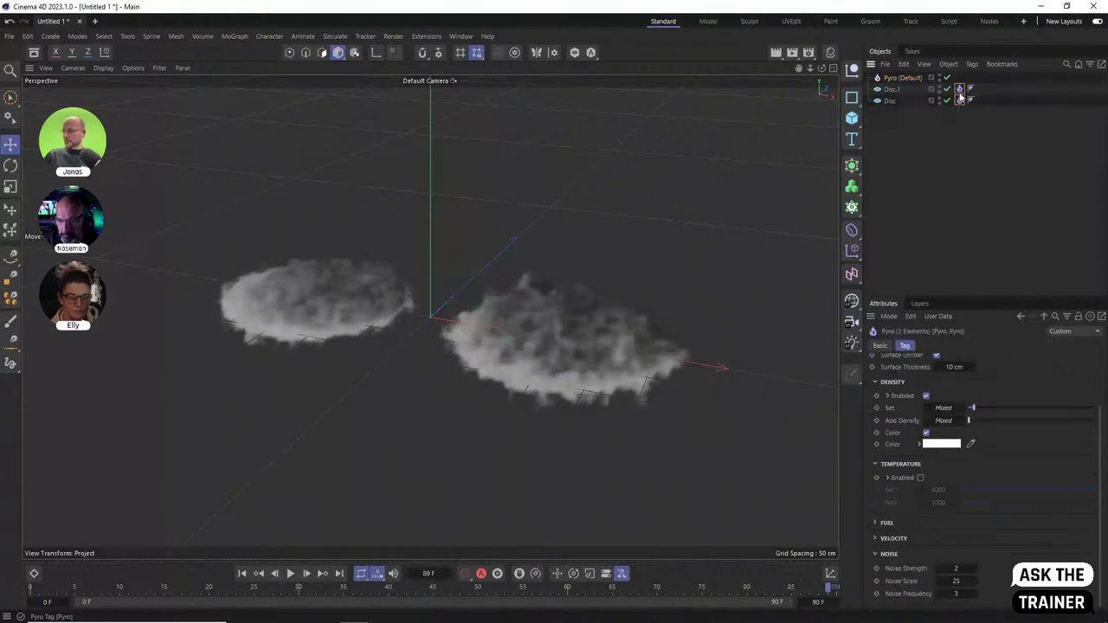
double_click(956, 568)
type("0")
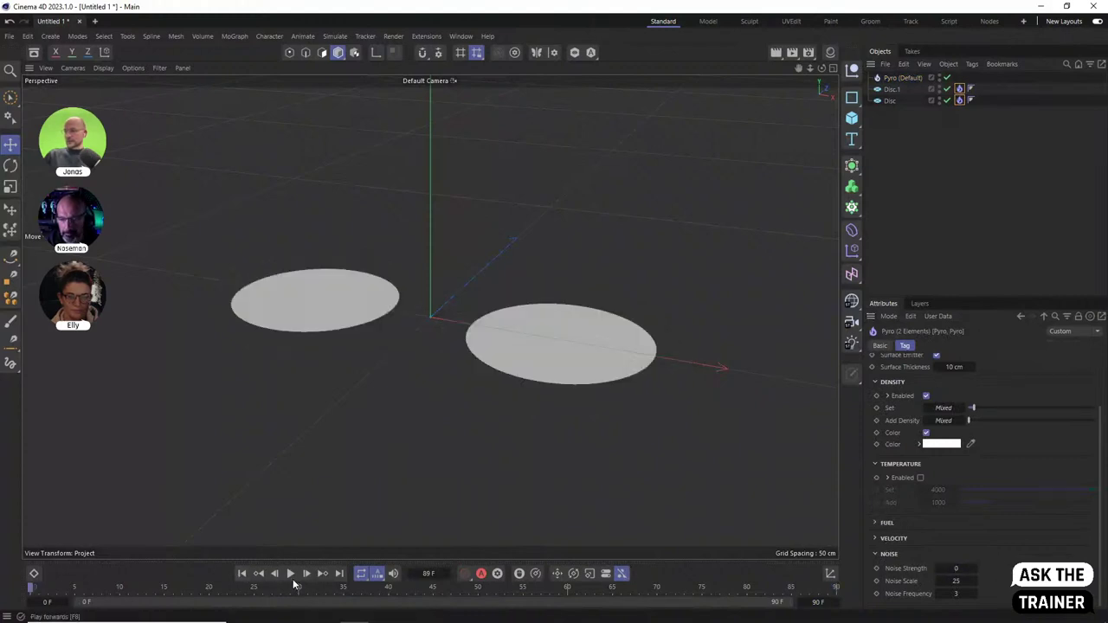
Play the simulation repeatedly from the start, pausing to compare how density builds up on the two discs
left_click(291, 573)
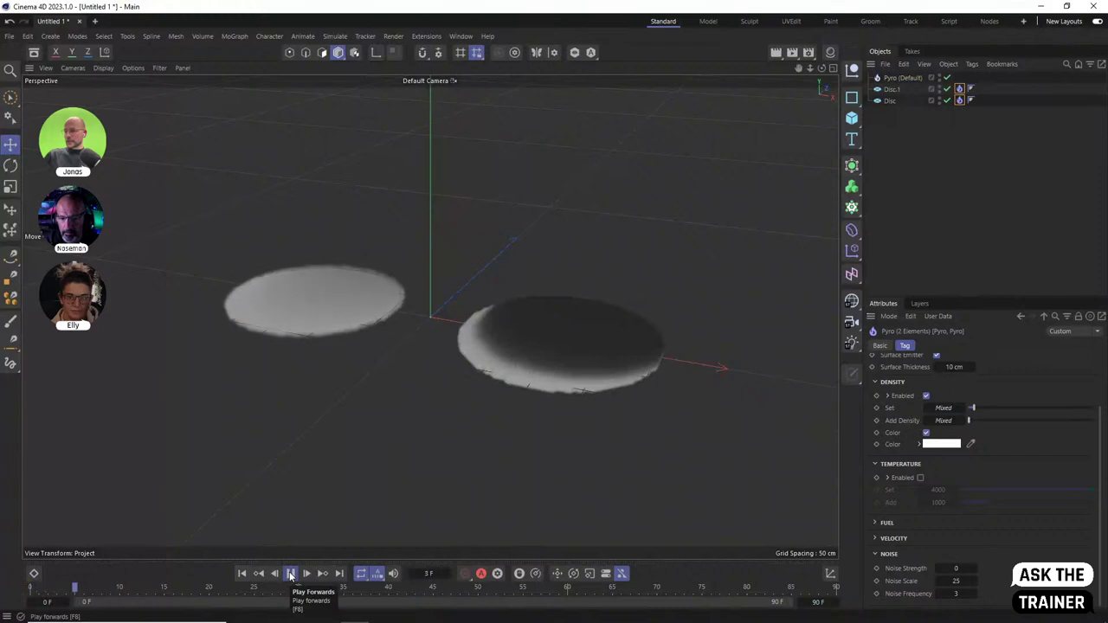
left_click(291, 574)
left_click(257, 574)
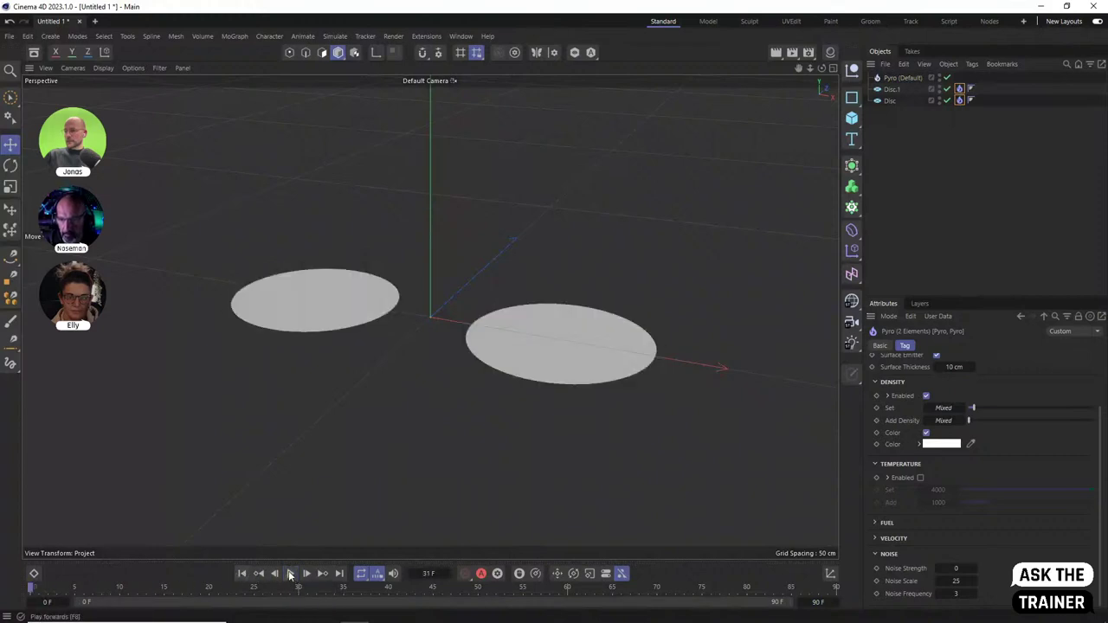
left_click(291, 573)
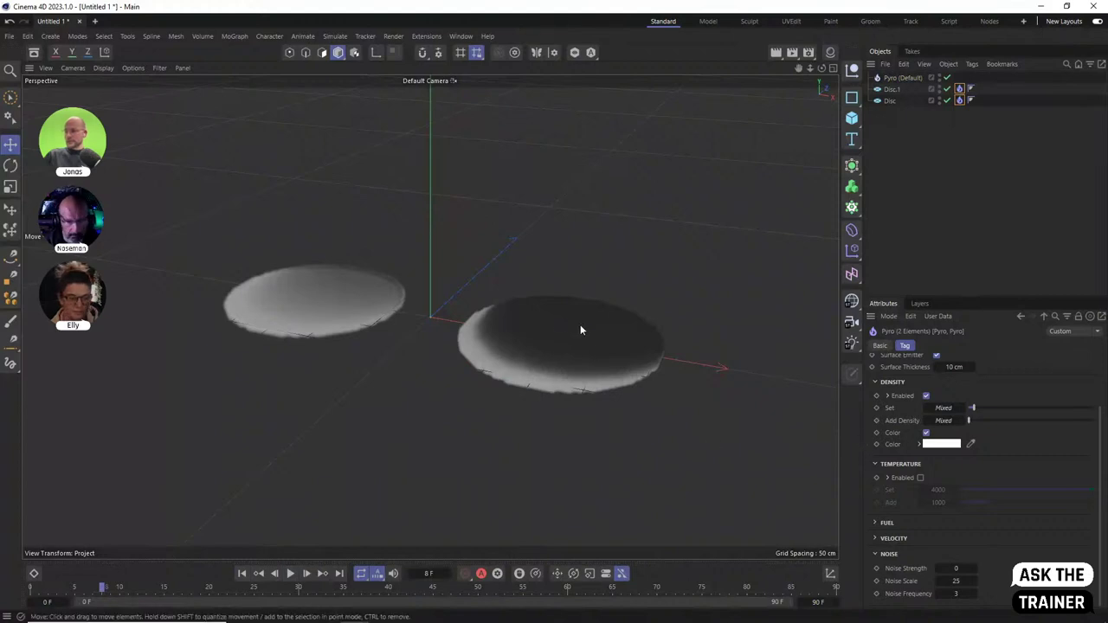
left_click(293, 577)
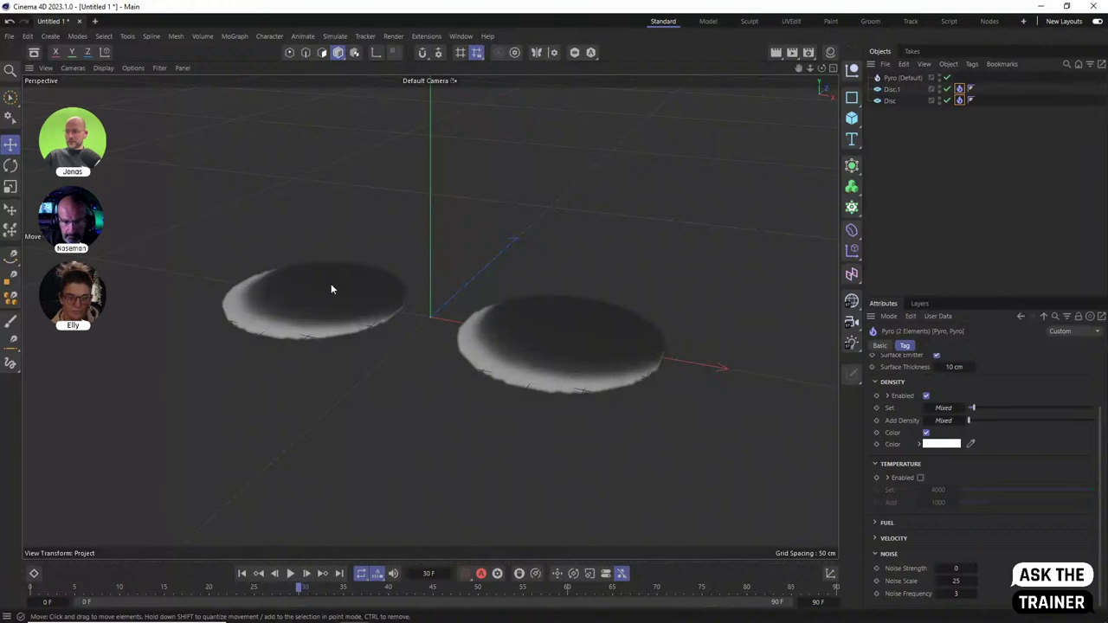
left_click(242, 573)
left_click(291, 573)
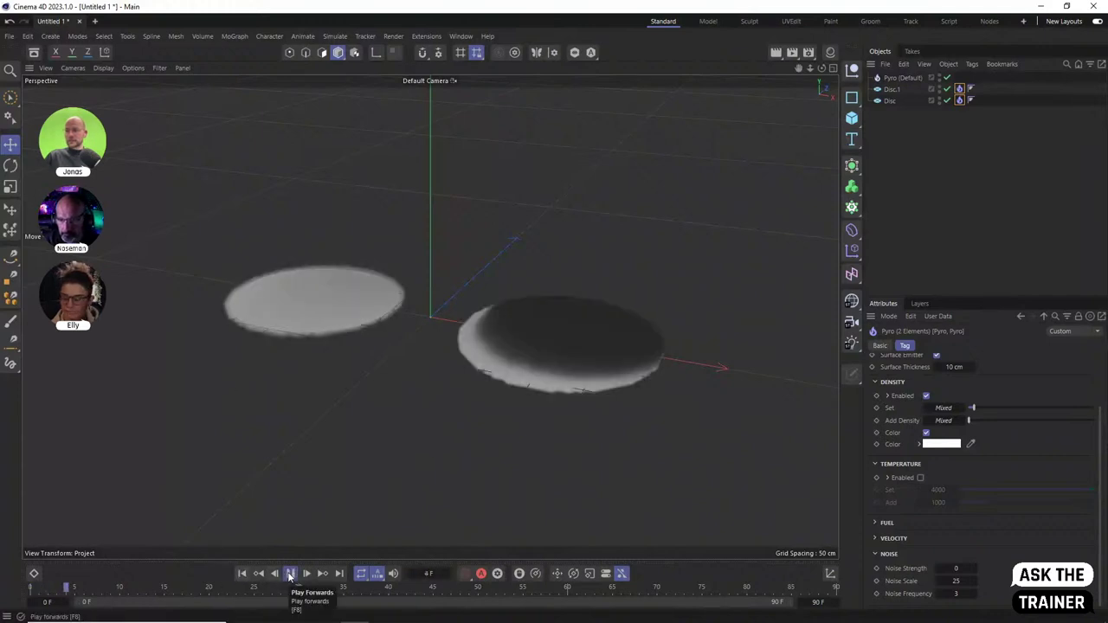
left_click(291, 574)
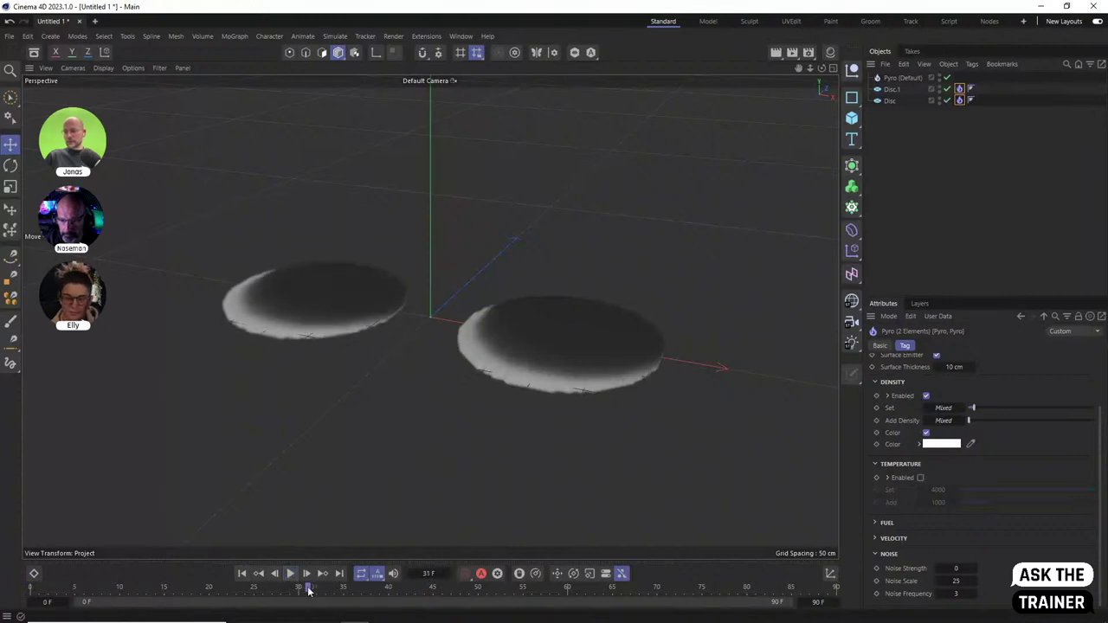
left_click(241, 573)
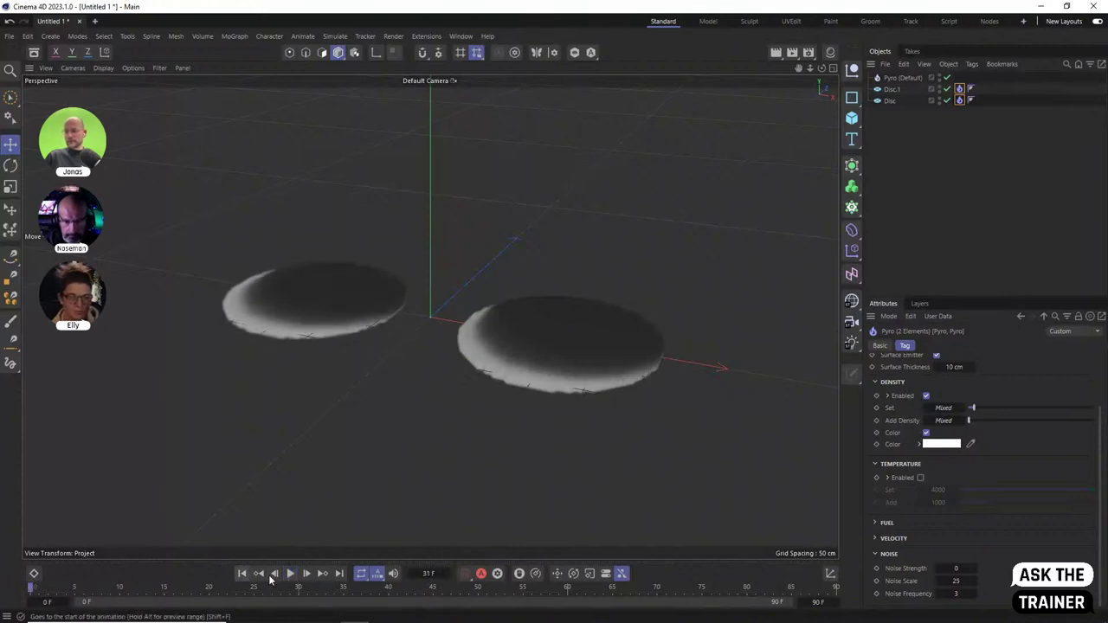
left_click(291, 573)
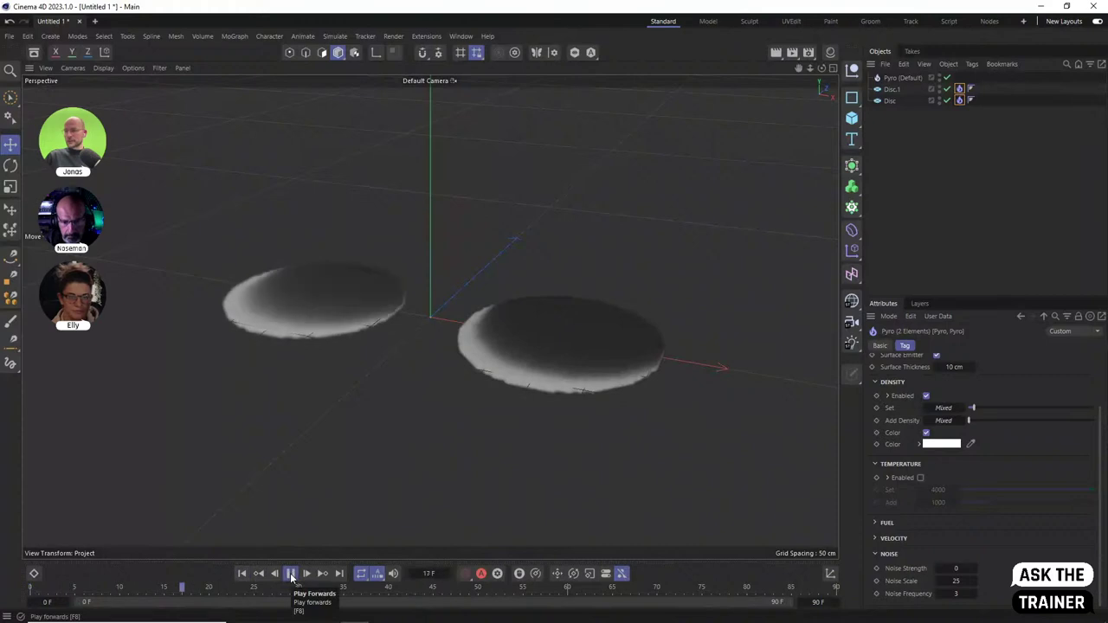
left_click(291, 574)
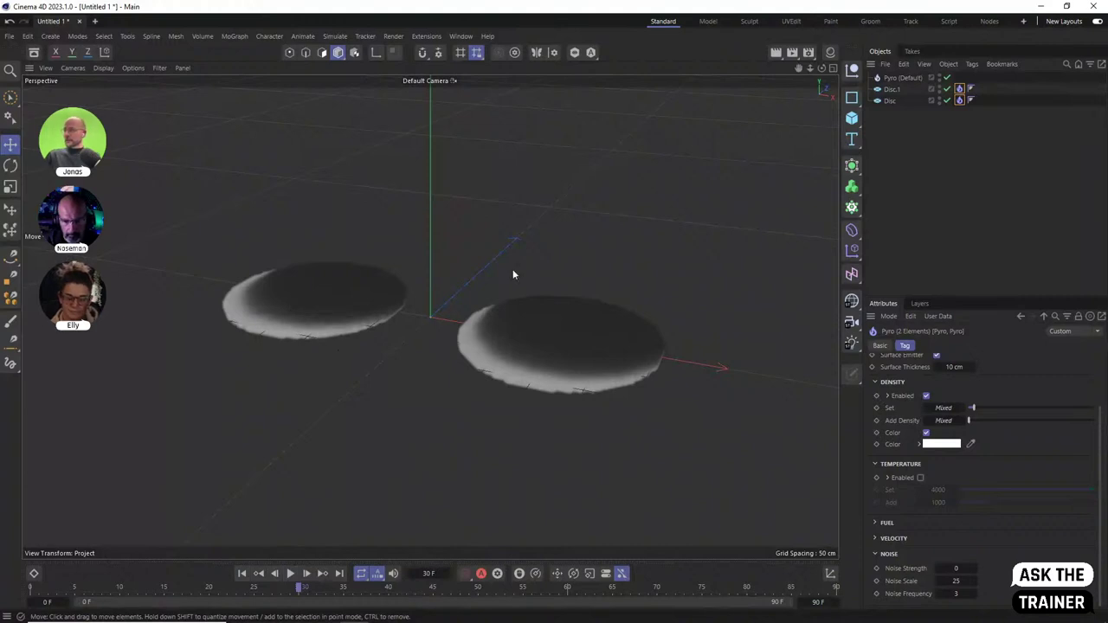
Examine the Pyro object's extra forces, combustion and dissipation settings
left_click(903, 78)
left_click(1014, 346)
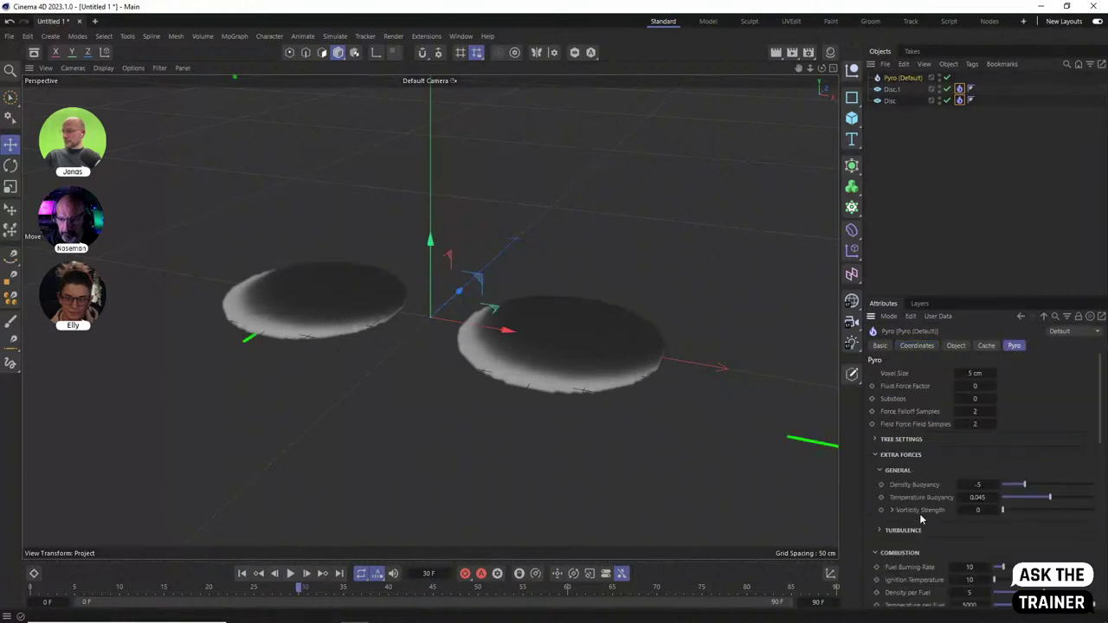
scroll(920, 516, "down", 3)
scroll(907, 506, "up", 1)
scroll(906, 506, "down", 2)
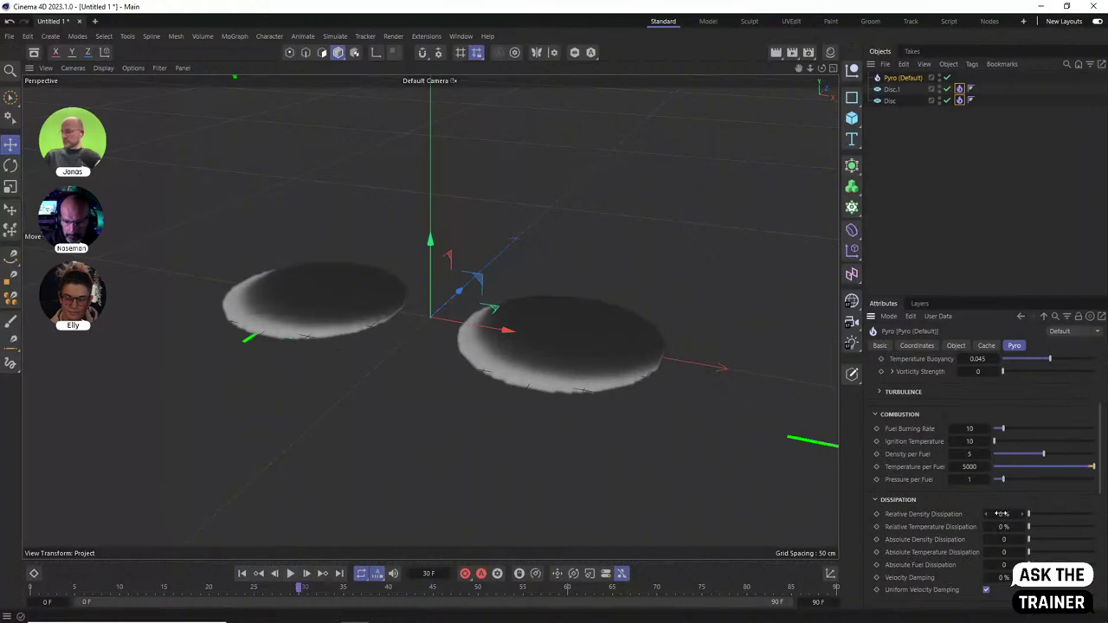
Set the Pyro object's Relative Density Dissipation to 5%
left_click(1002, 514)
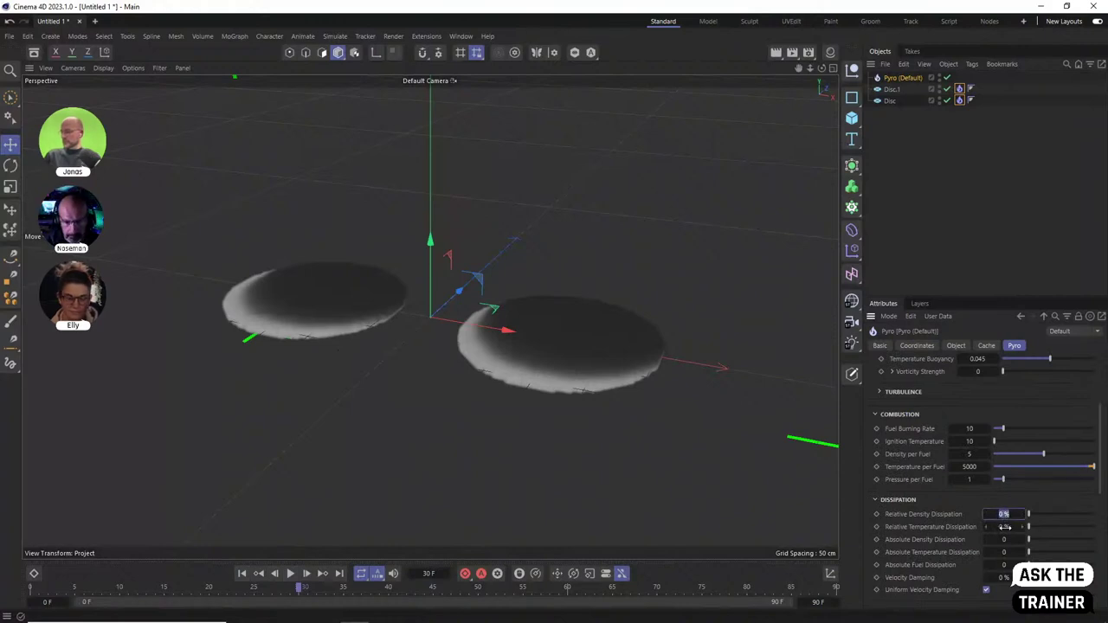
type("5")
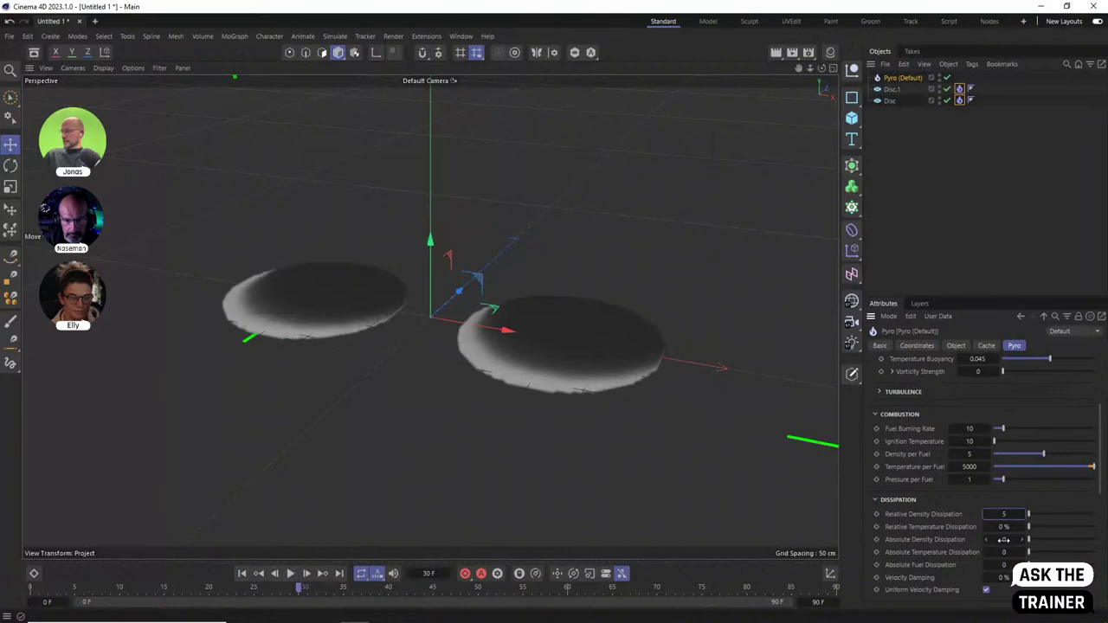
key("Return")
Set the Pyro object's Vorticity Strength to 2 and its Turbulence Strength to 2
scroll(944, 468, "up", 3)
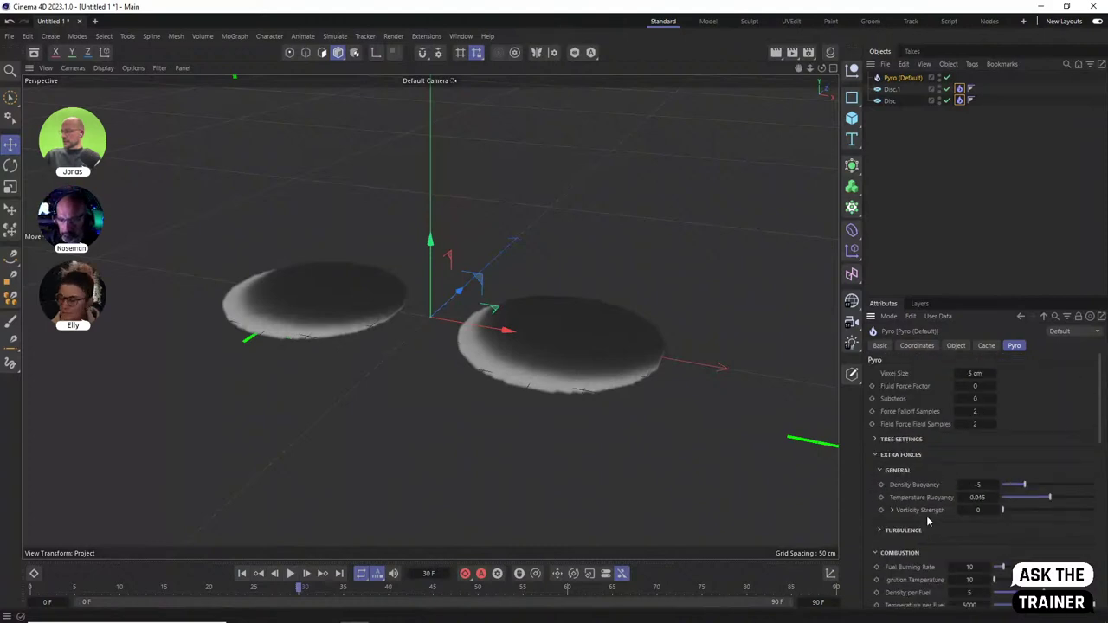
left_click(979, 510)
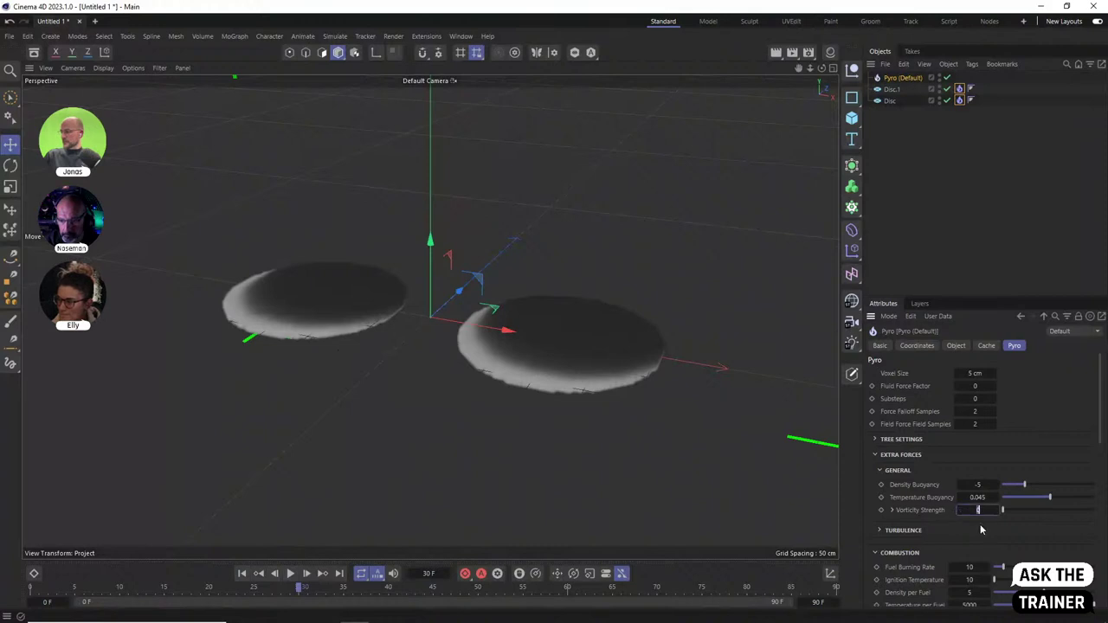
type("2")
left_click(890, 531)
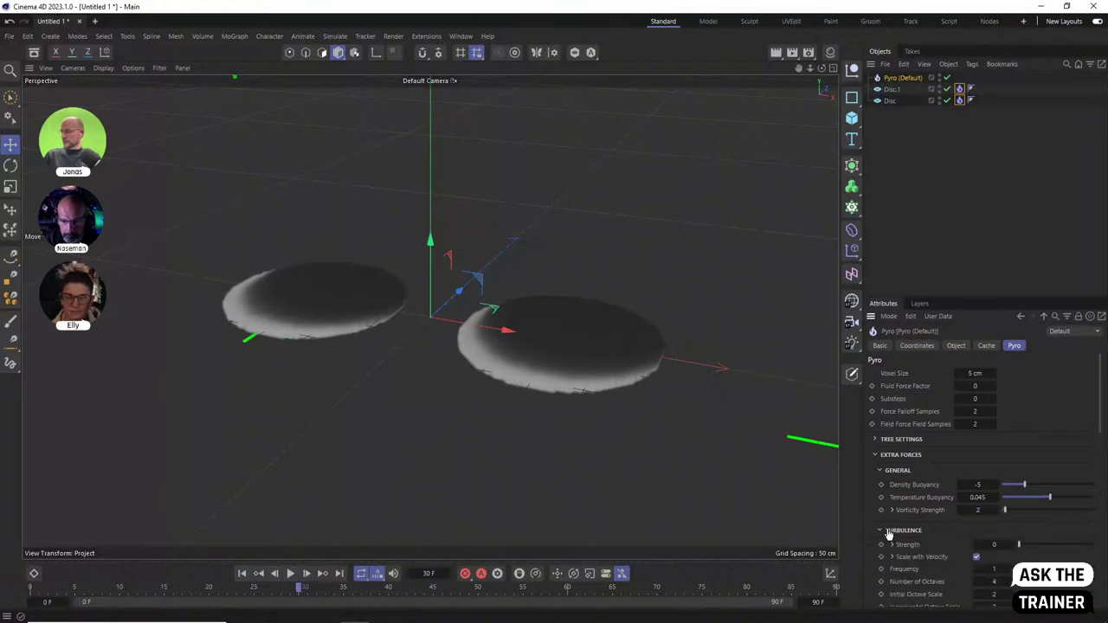
left_click(1003, 543)
type("2")
key("Return")
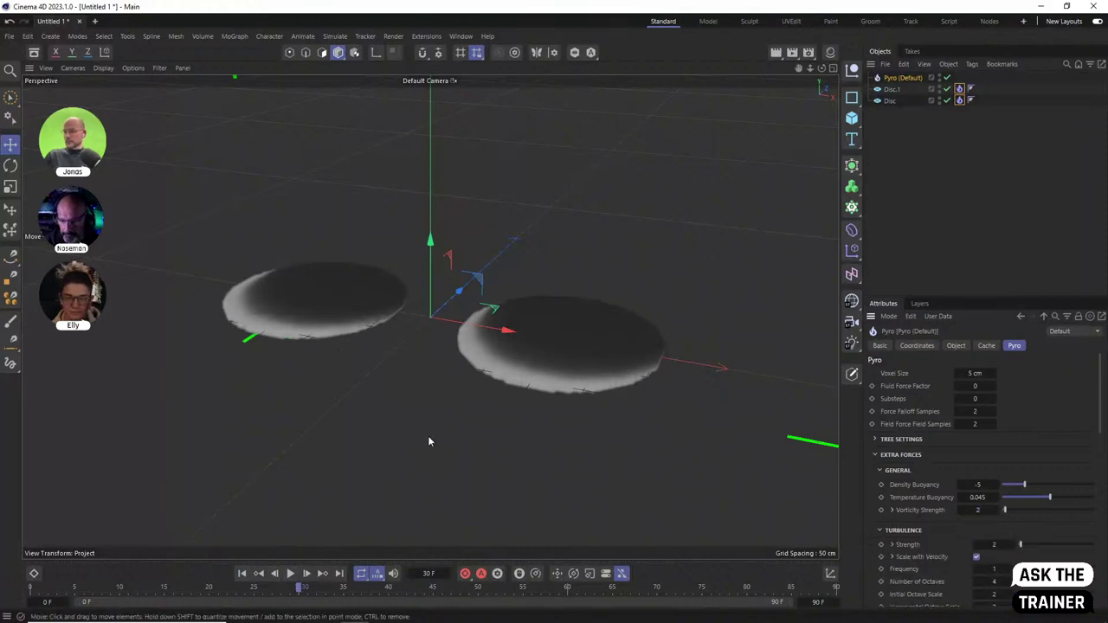
Play the simulation from the first frame and pause it to compare the smoke on both discs
key("shift+f")
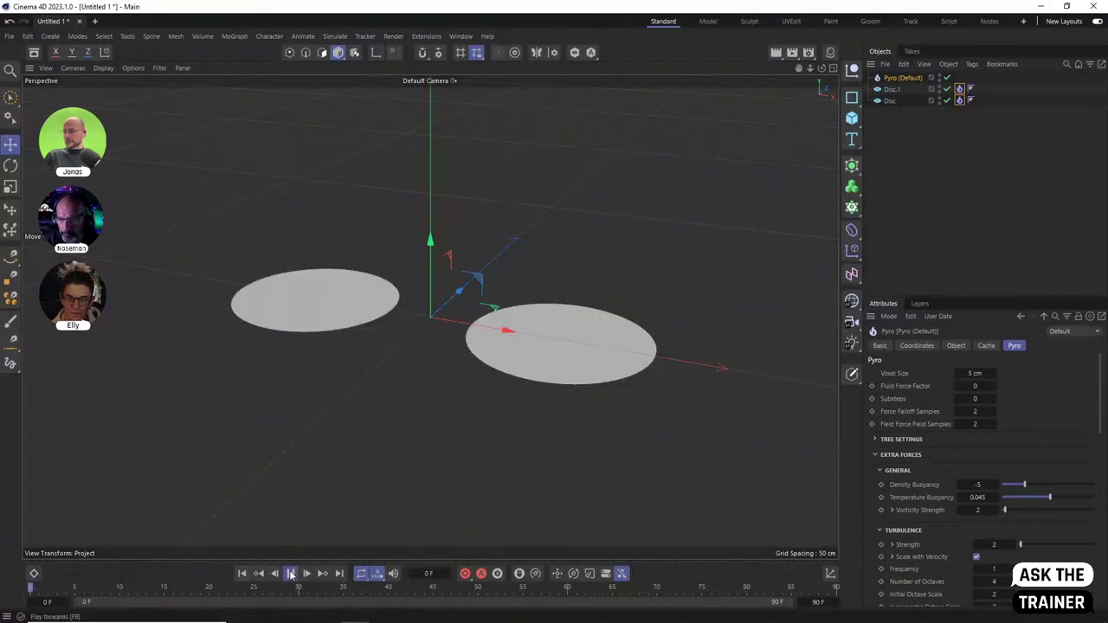
left_click(291, 574)
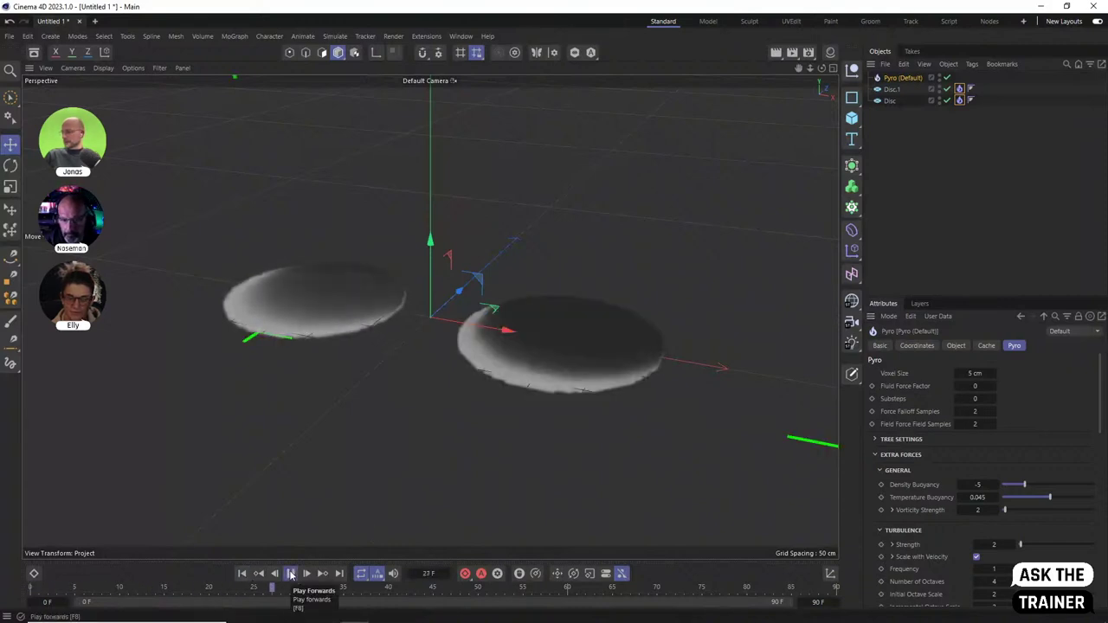
left_click(291, 574)
Raise the Pyro object's Vorticity Strength and Turbulence Strength to 5 each and replay the simulation from the start
left_click(982, 510)
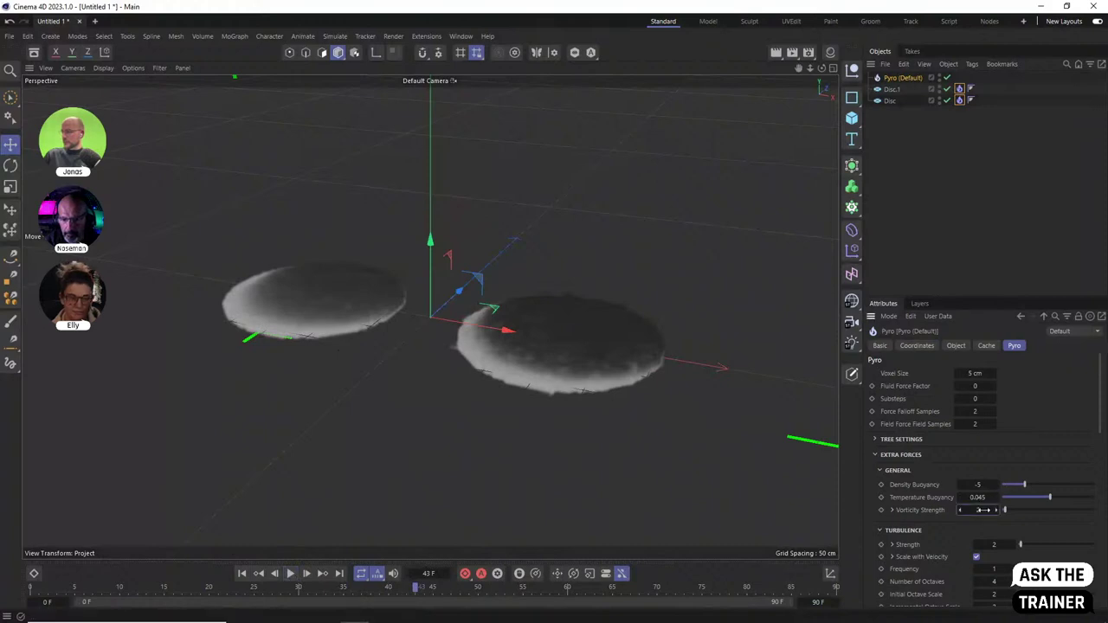
left_click(996, 545)
type("1")
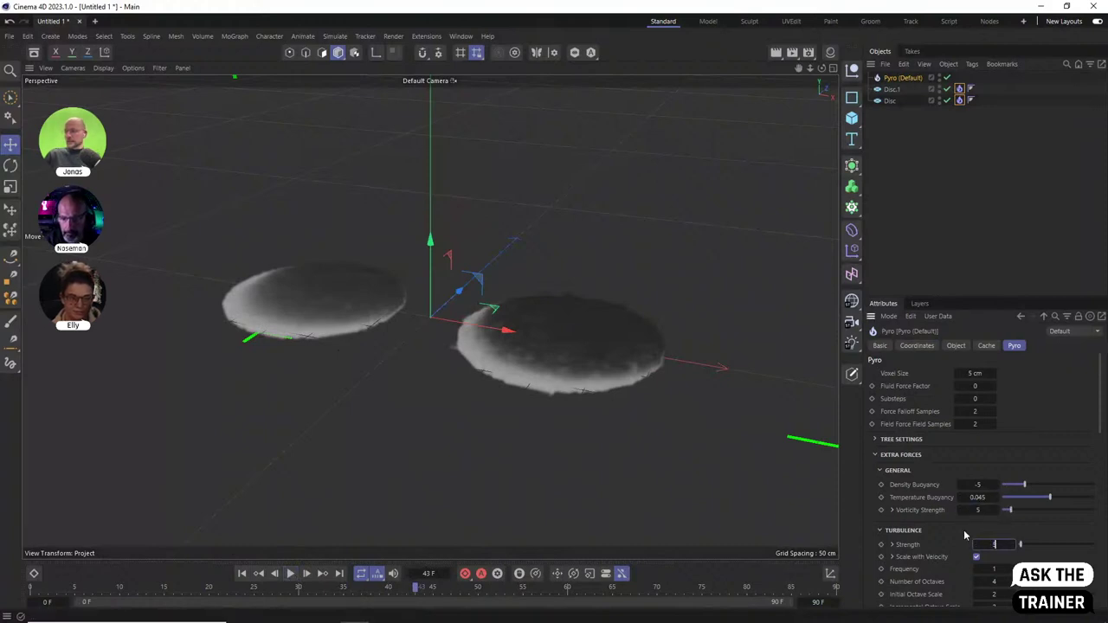
left_click(242, 573)
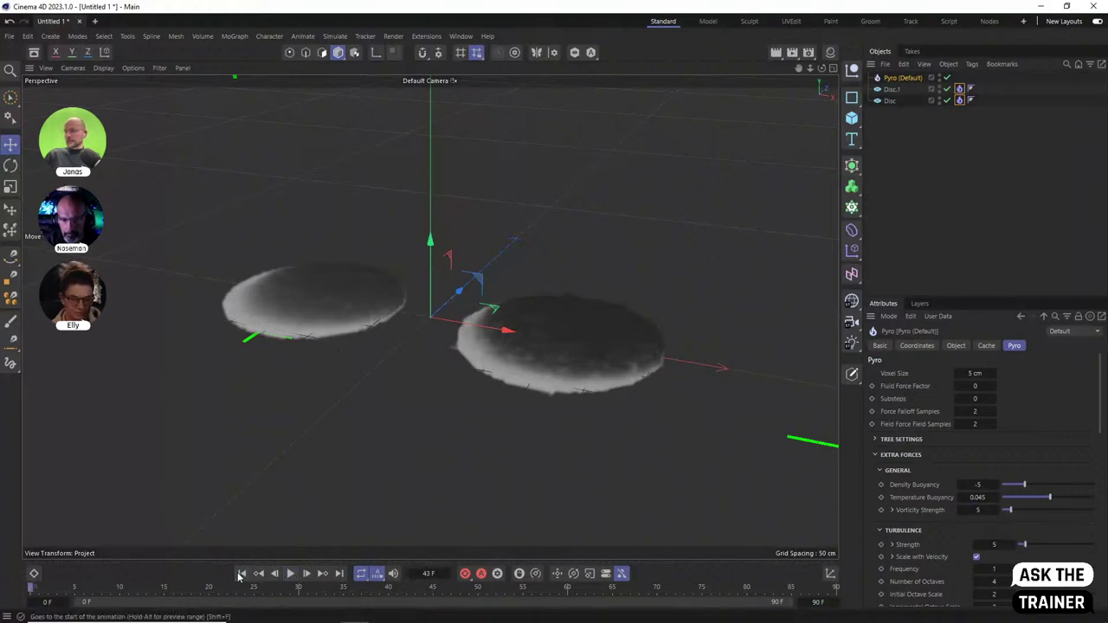
left_click(290, 574)
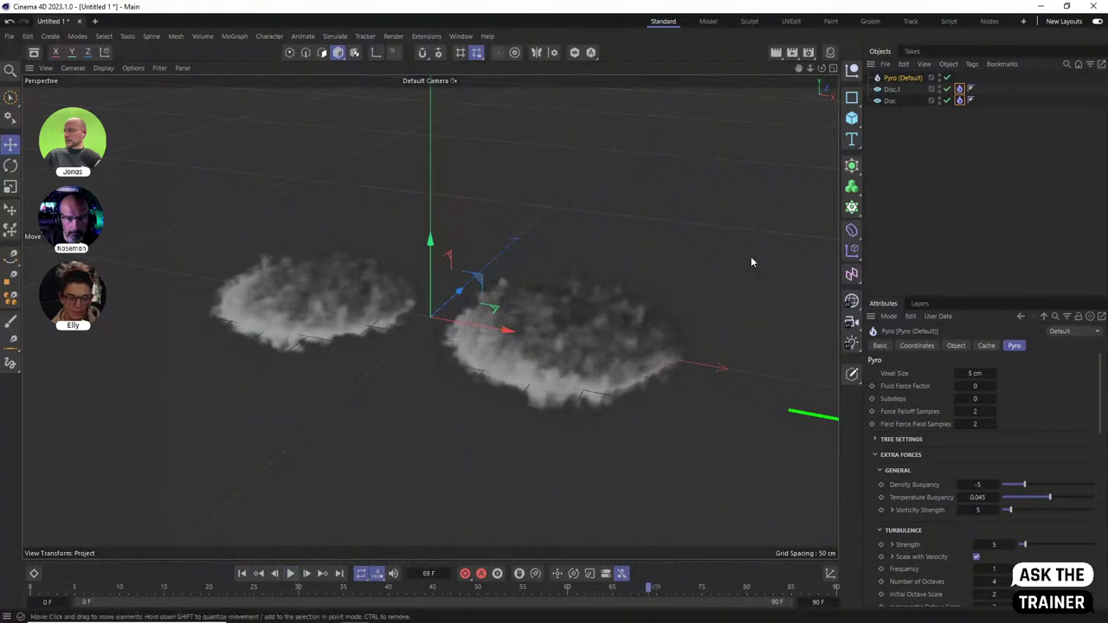
Change the velocity type to Set Absolute Velocity on both discs' Pyro tags together
left_click(959, 89)
left_click(960, 101, "shift")
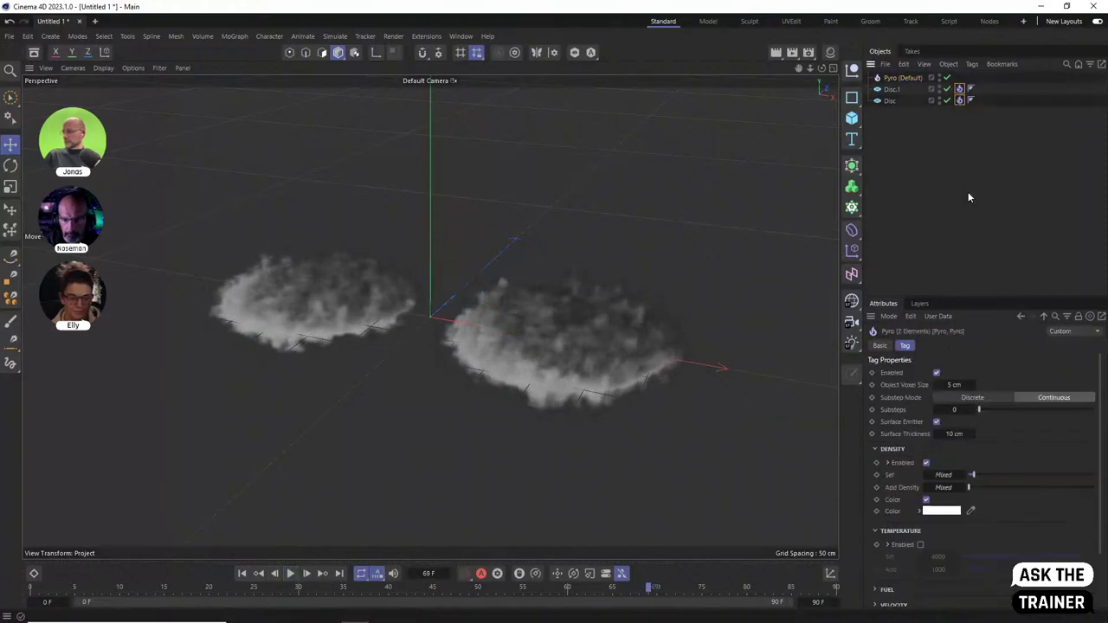
scroll(881, 513, "down", 2)
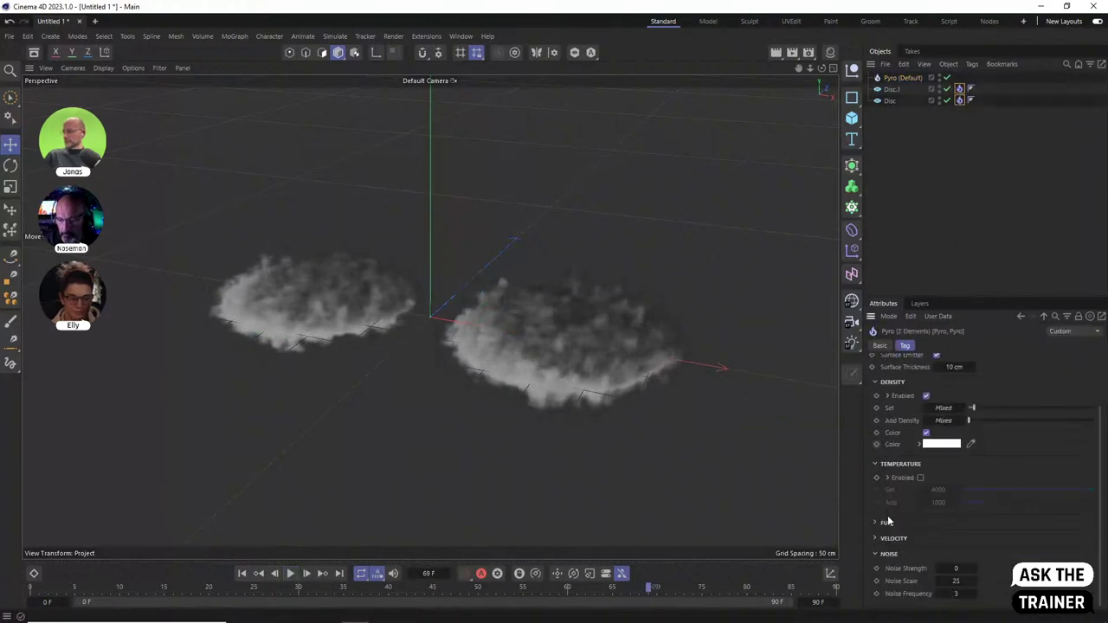
left_click(878, 539)
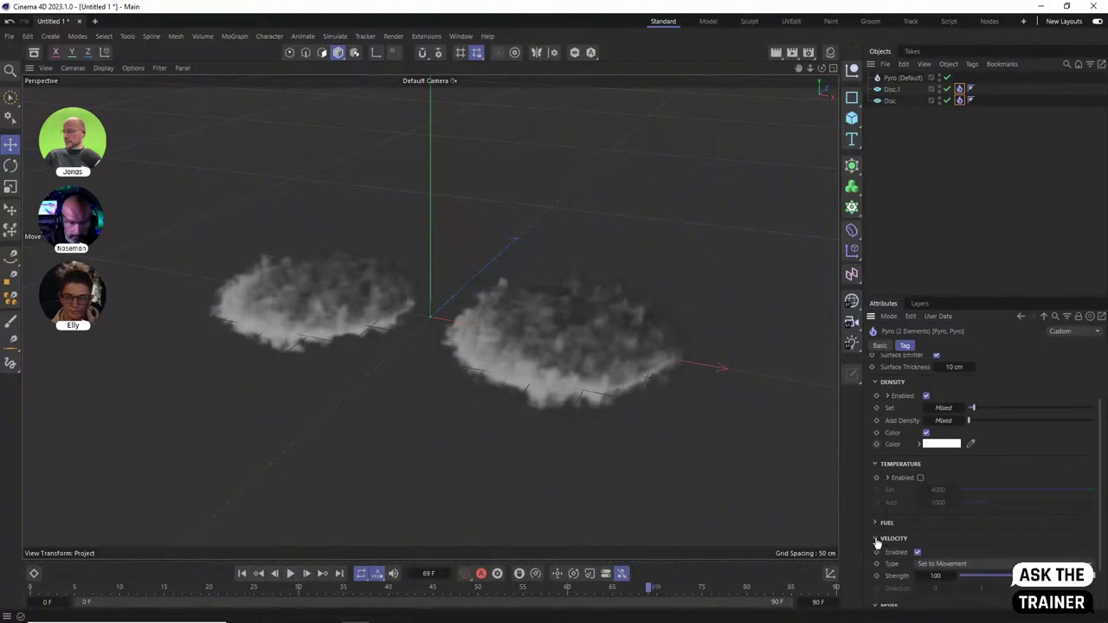
left_click(930, 566)
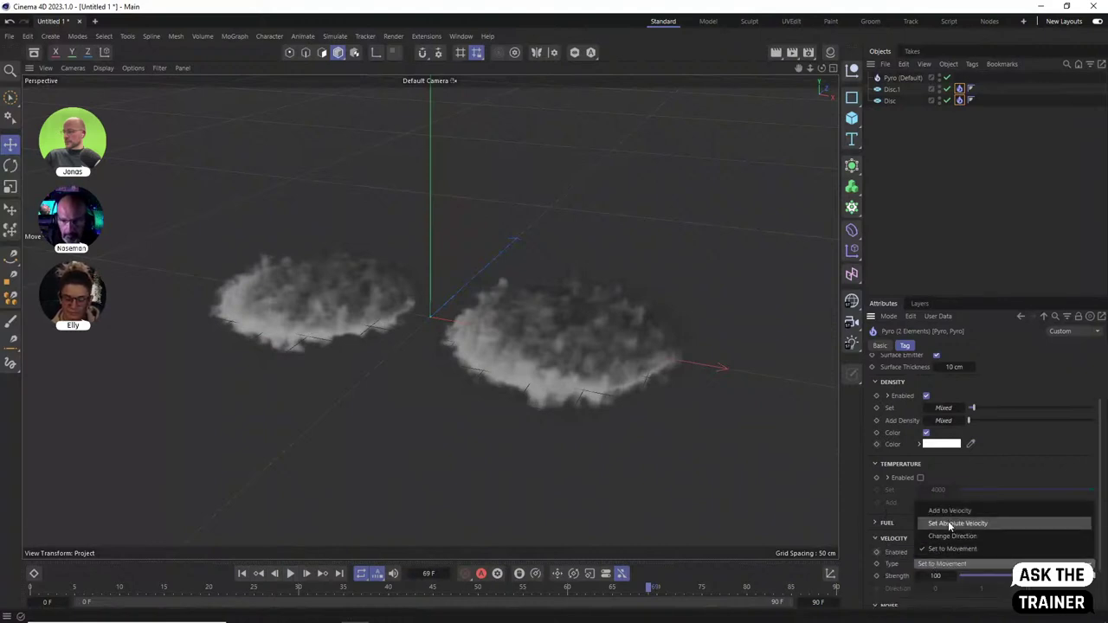
left_click(949, 524)
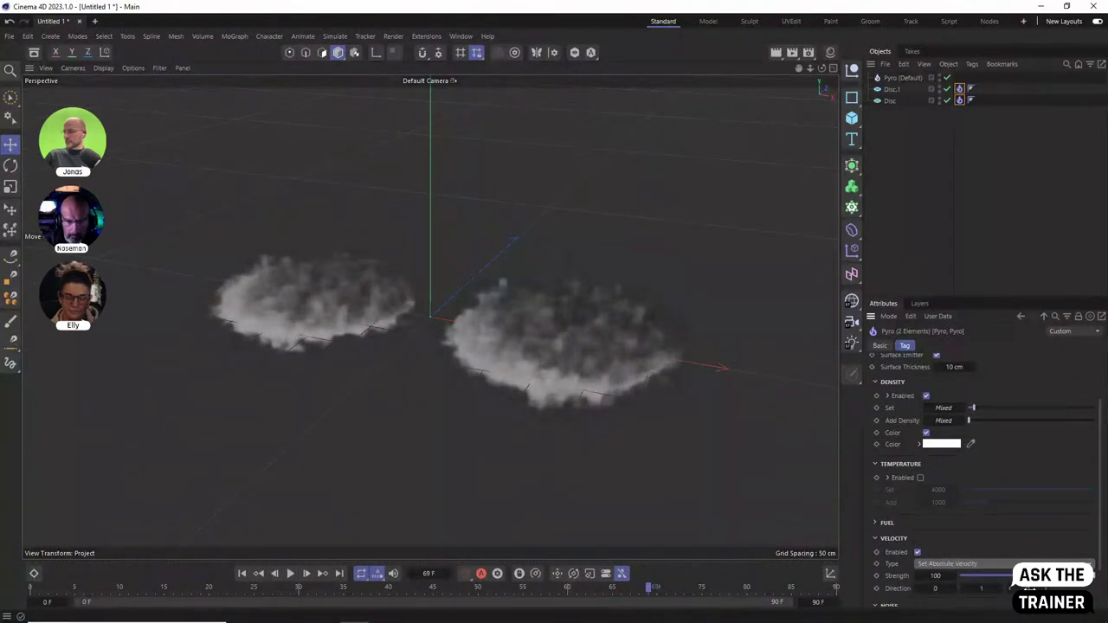
scroll(934, 580, "down", 2)
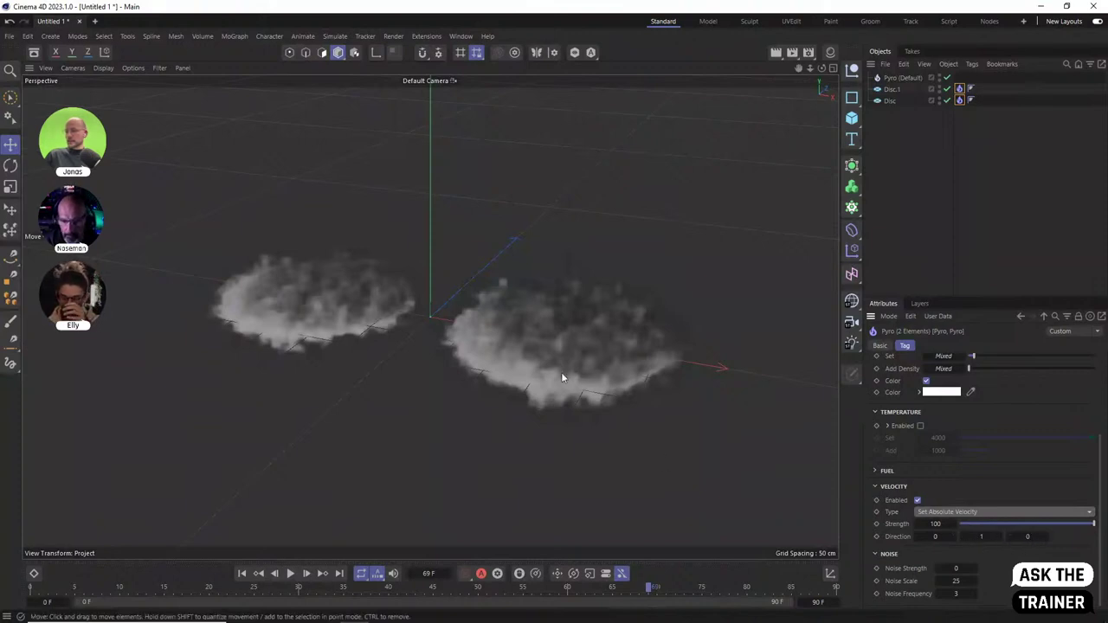
Replay the simulation from the start with repeated pauses to compare how the smoke develops on the two discs
left_click(243, 574)
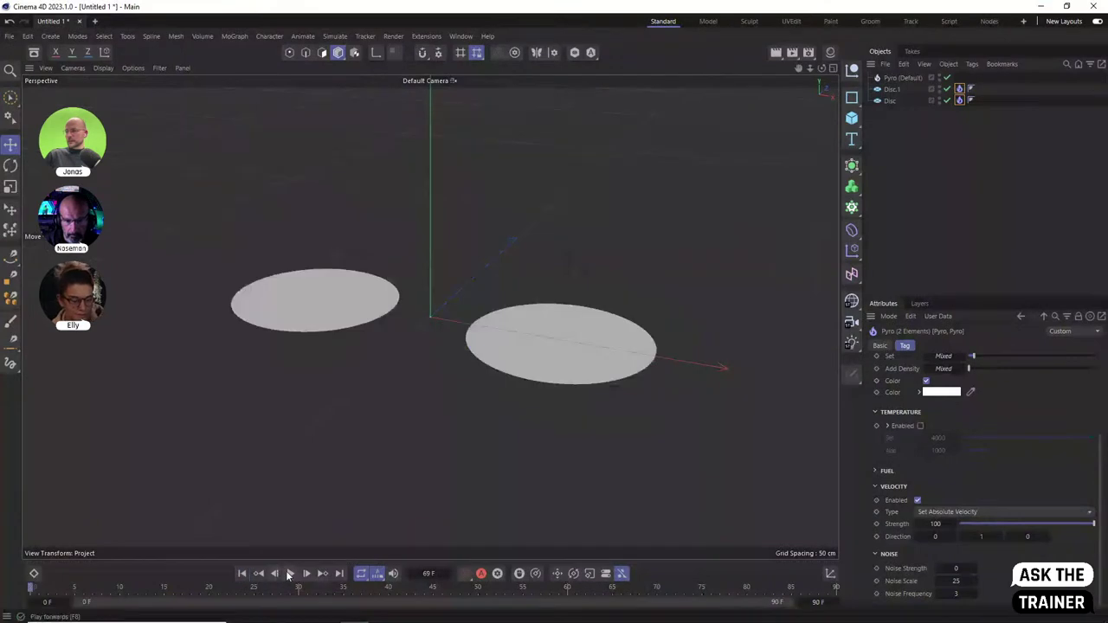
left_click(290, 574)
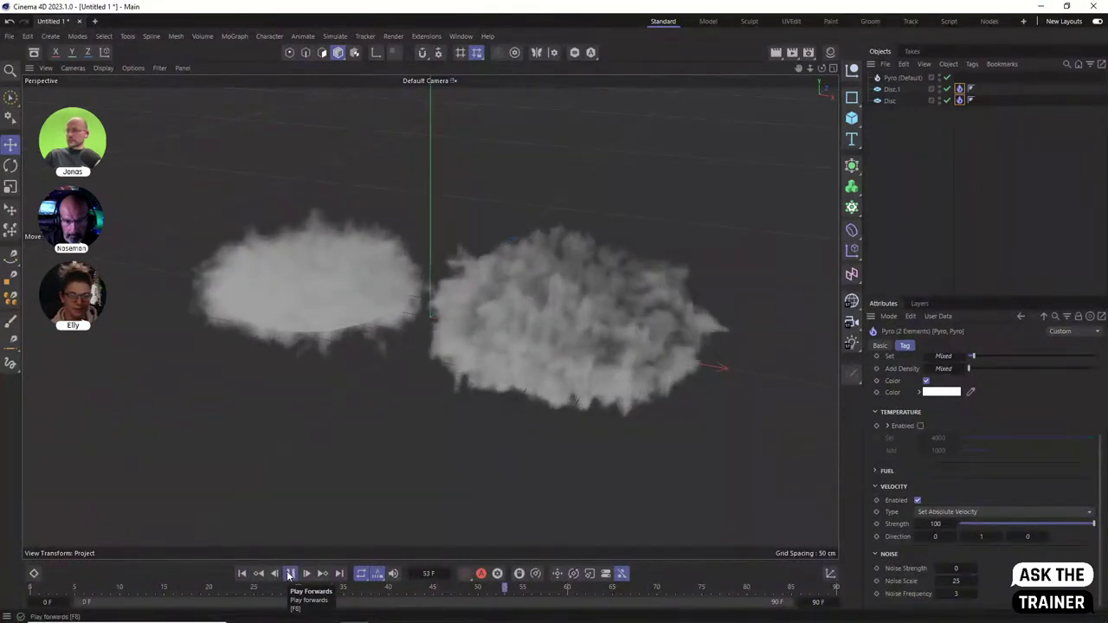
left_click(290, 574)
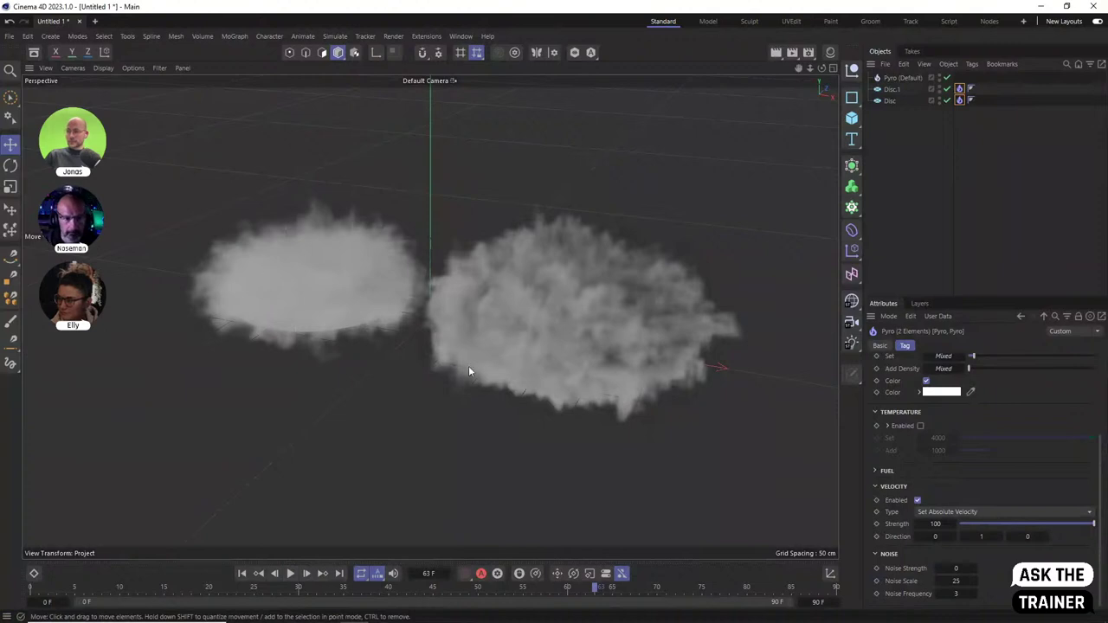
left_click(242, 574)
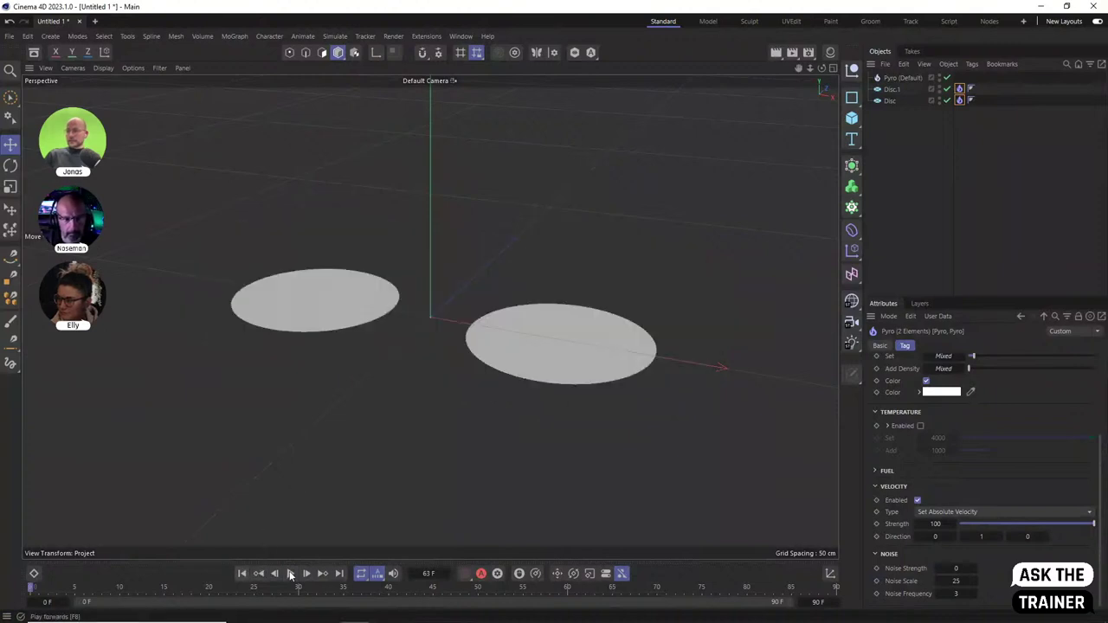
left_click(291, 573)
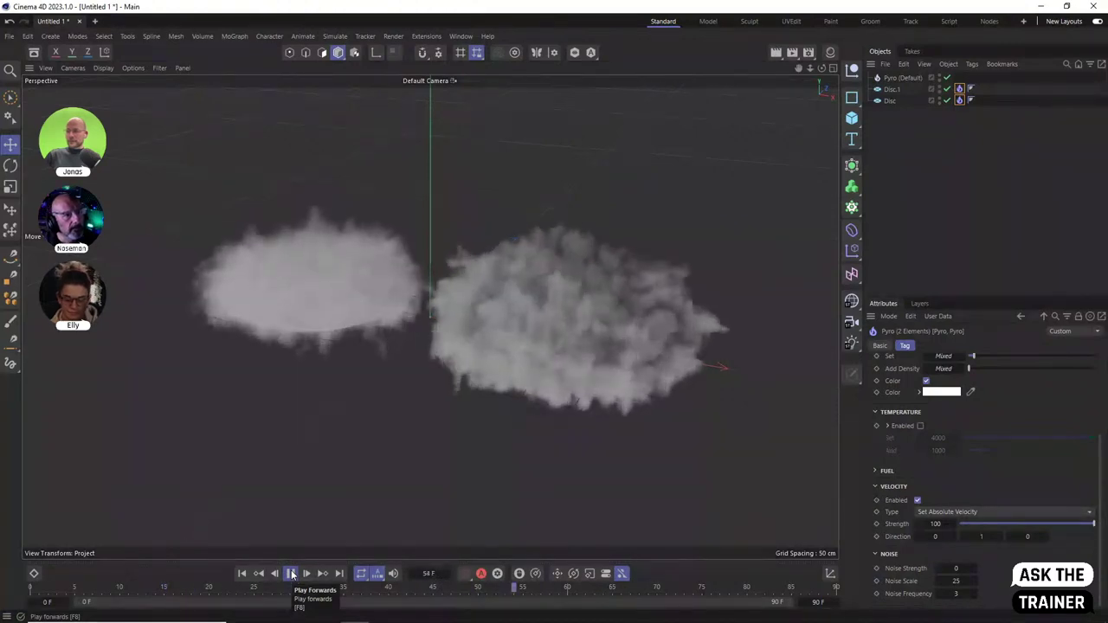
left_click(292, 574)
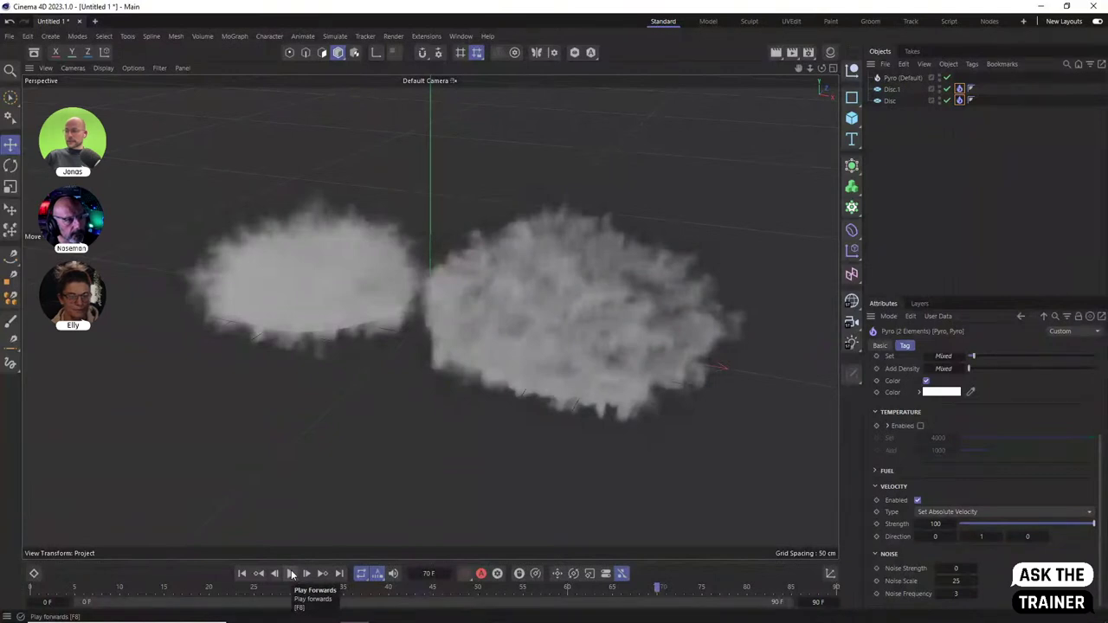
left_click(292, 574)
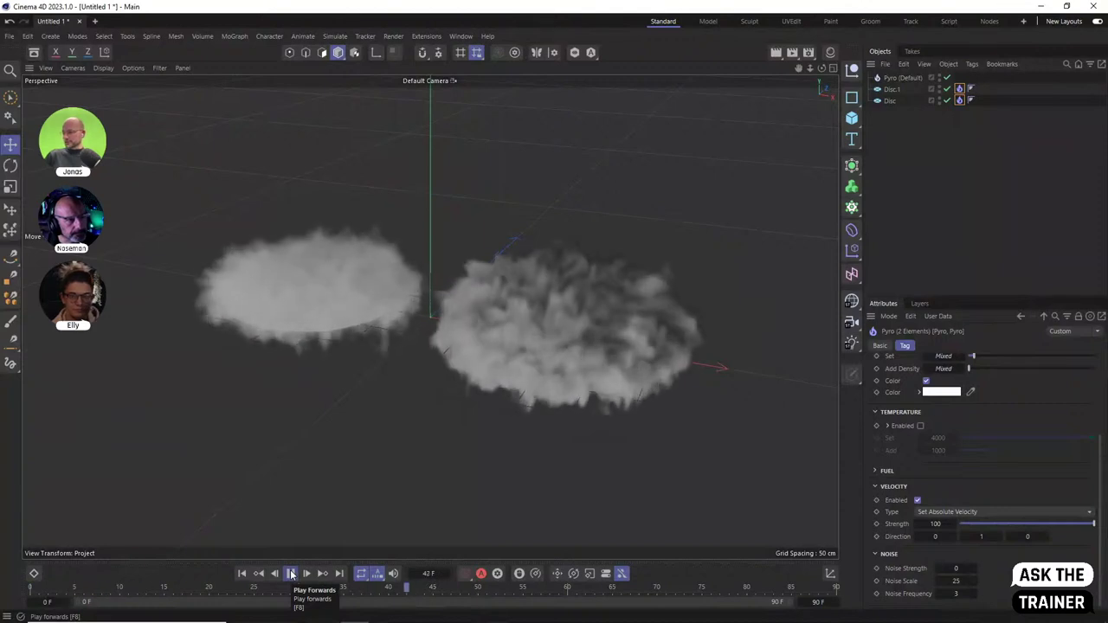
Set the velocity Strength to 500 on both discs' Pyro tags and replay the simulation from the start
double_click(940, 524)
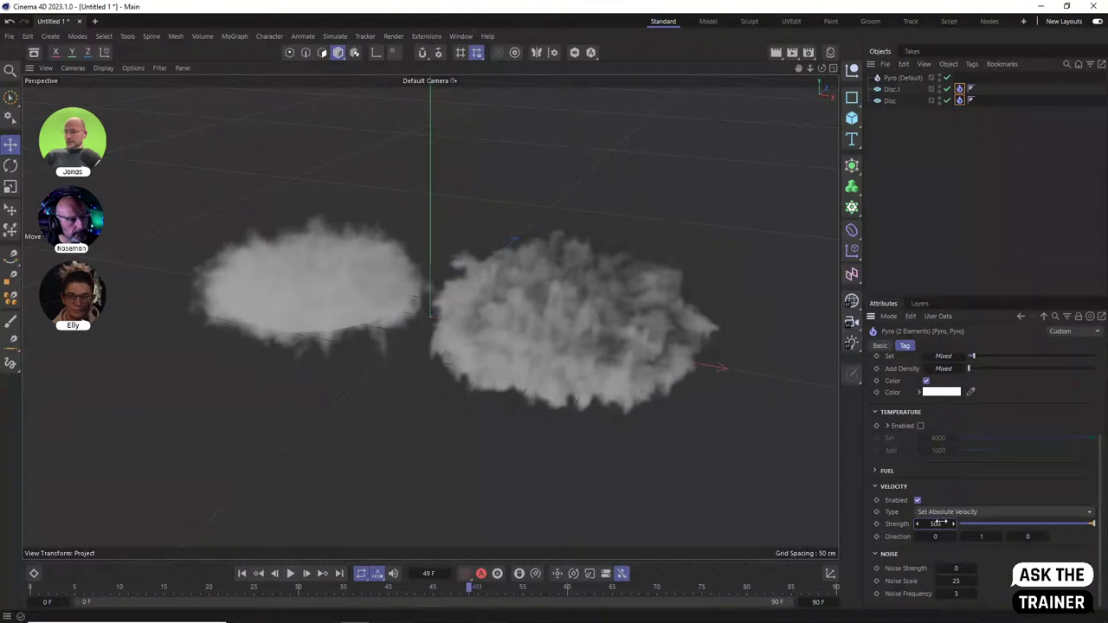
type("500")
left_click(241, 573)
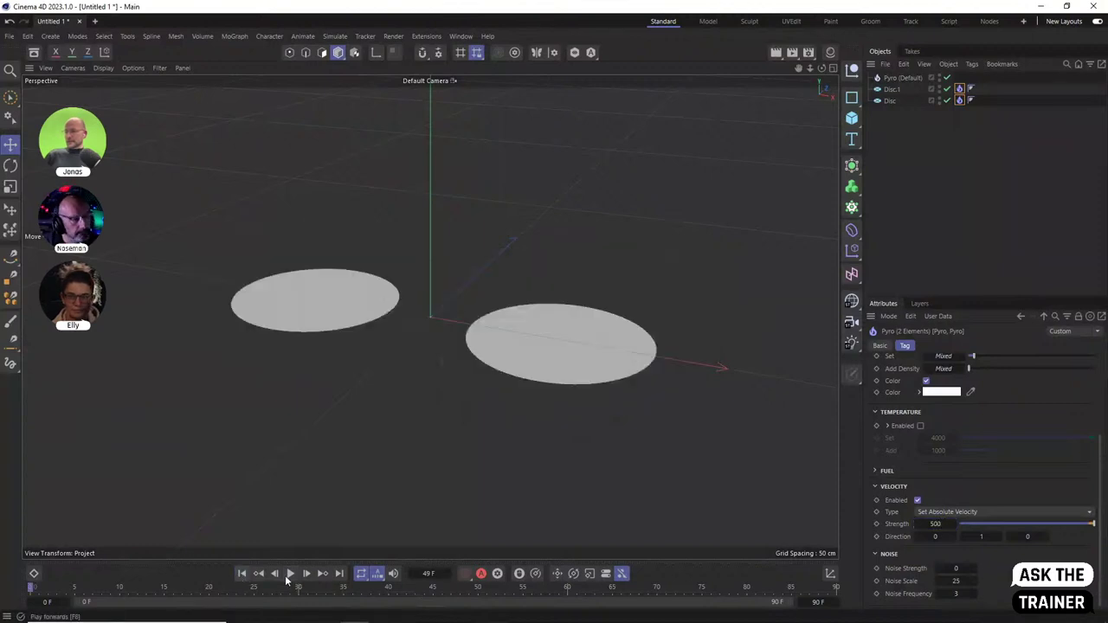
left_click(290, 573)
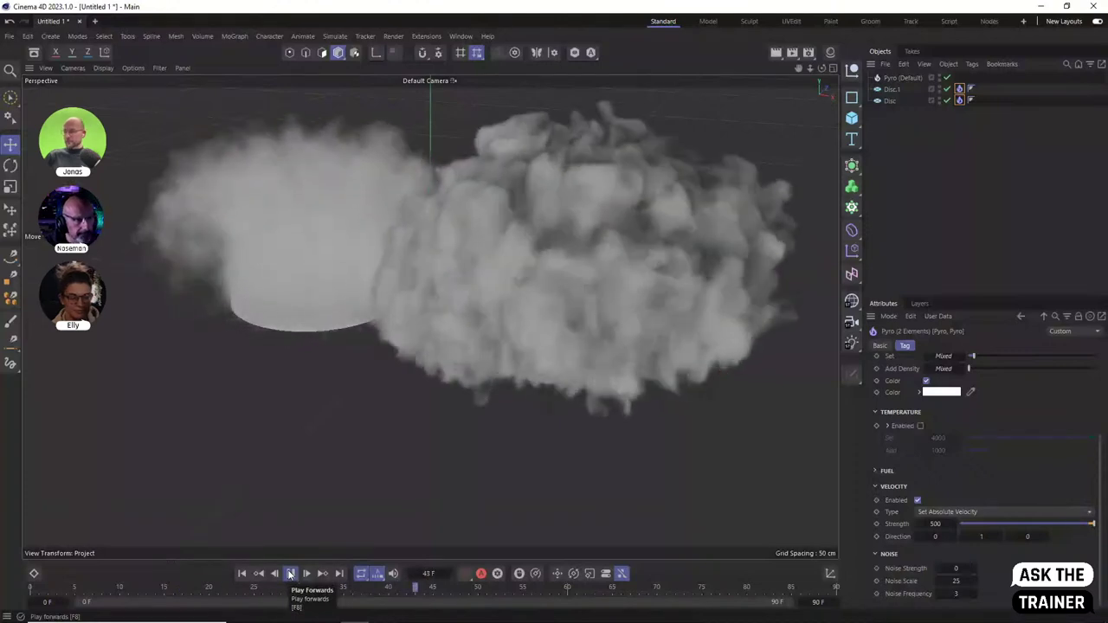
left_click(291, 573)
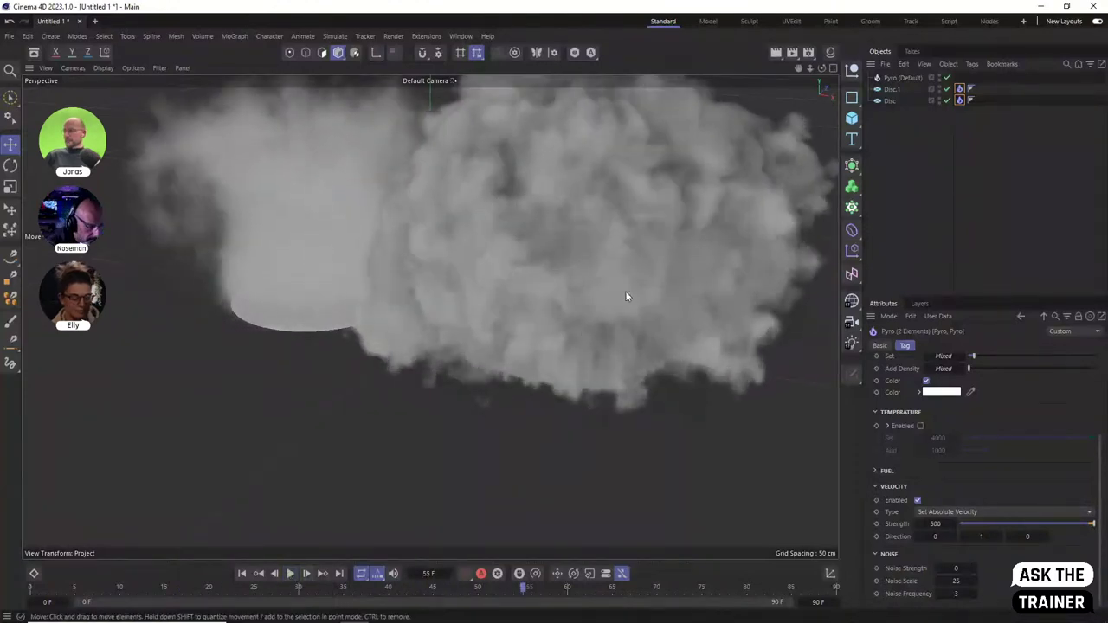
Add a cube, move it up and beyond the Add Density disc's smoke, and assign it a Pyro tag
left_click(853, 121)
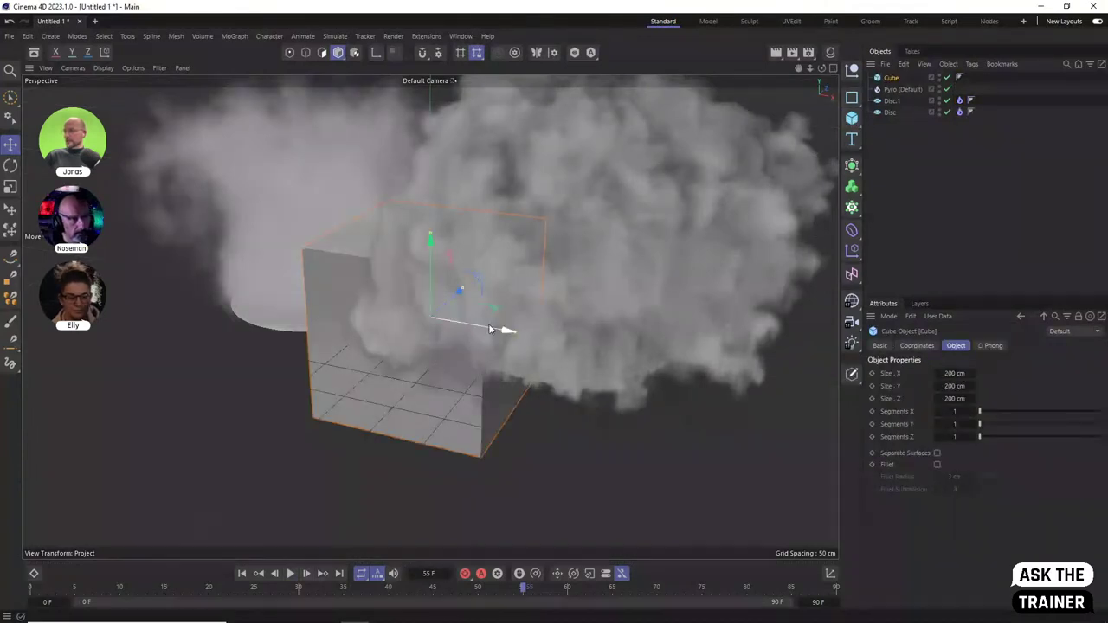
left_click_drag(507, 330, 759, 127)
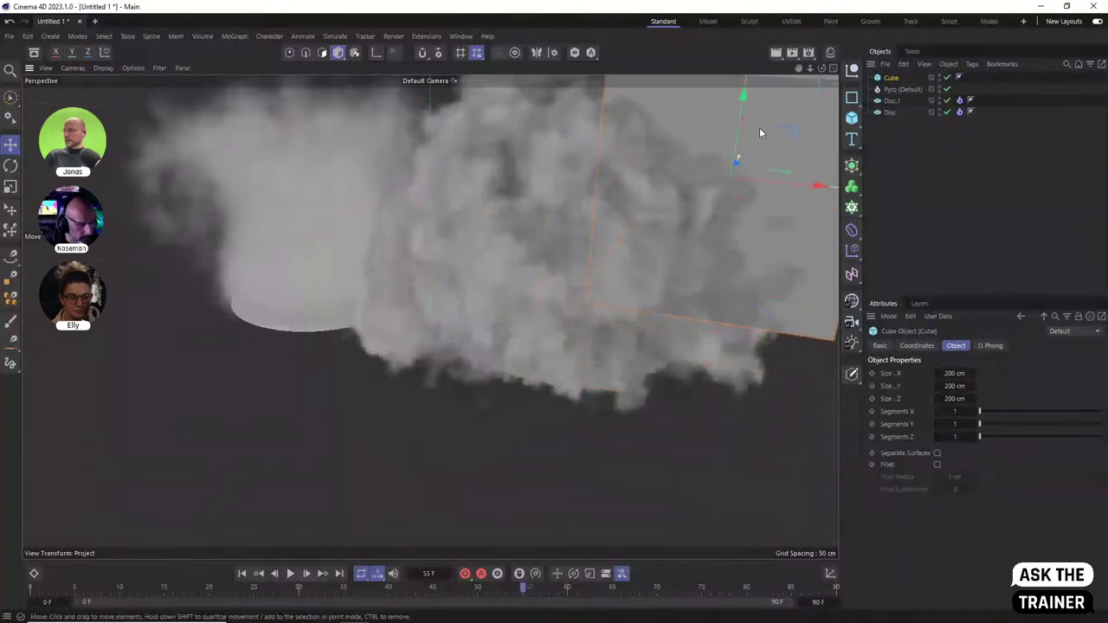
right_click(893, 78)
mouse_move(926, 180)
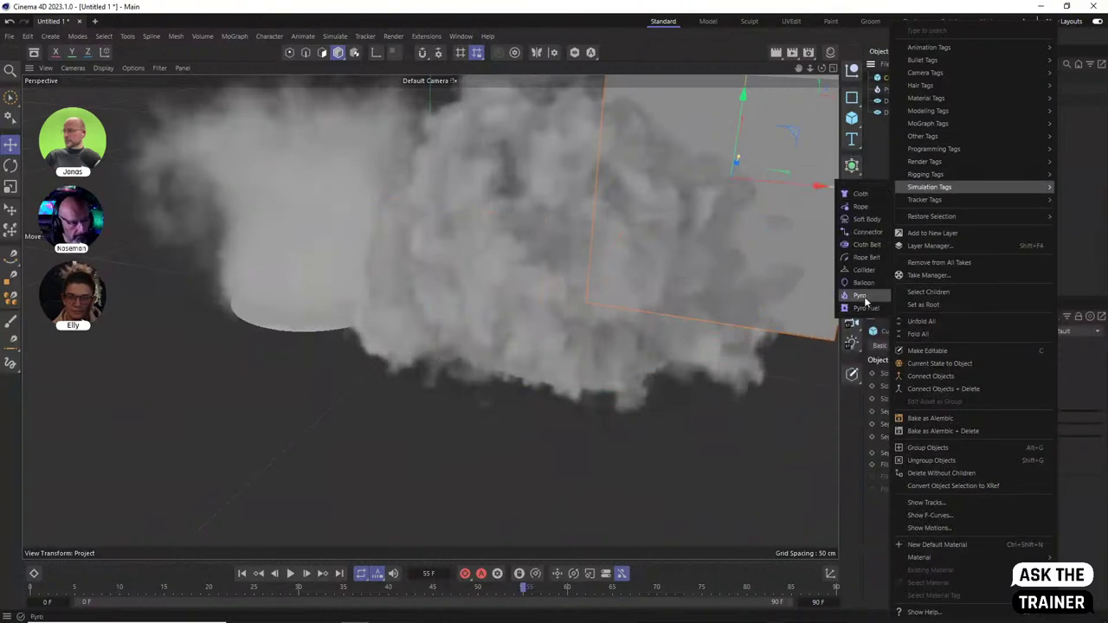
left_click(860, 296)
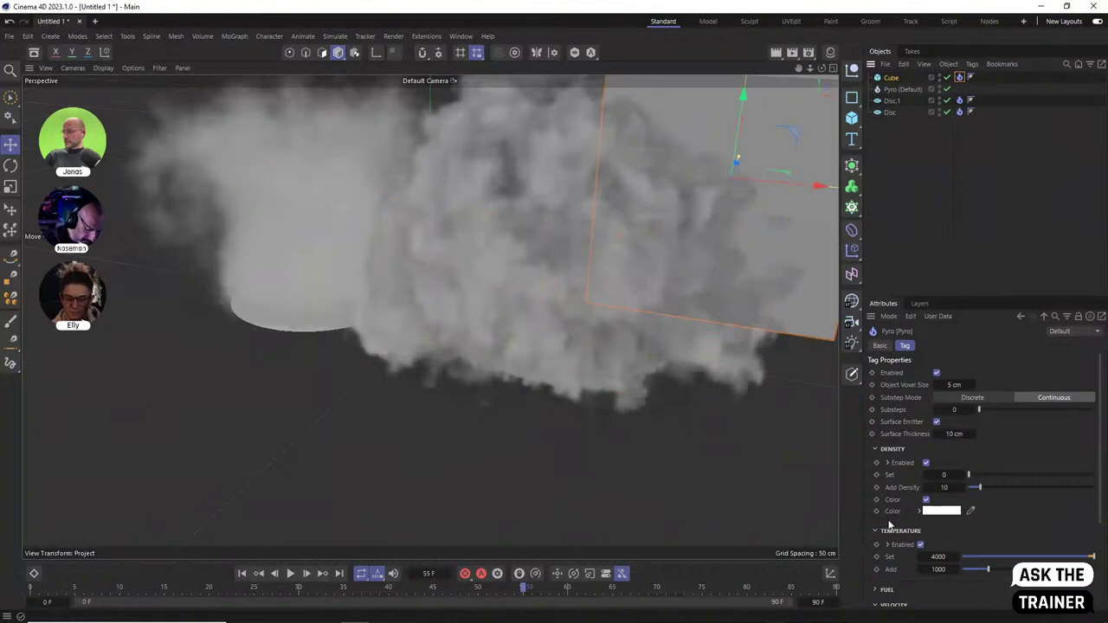
Disable temperature and velocity on the cube's Pyro tag and set its Noise Strength to 0
left_click(919, 545)
scroll(892, 552, "down", 3)
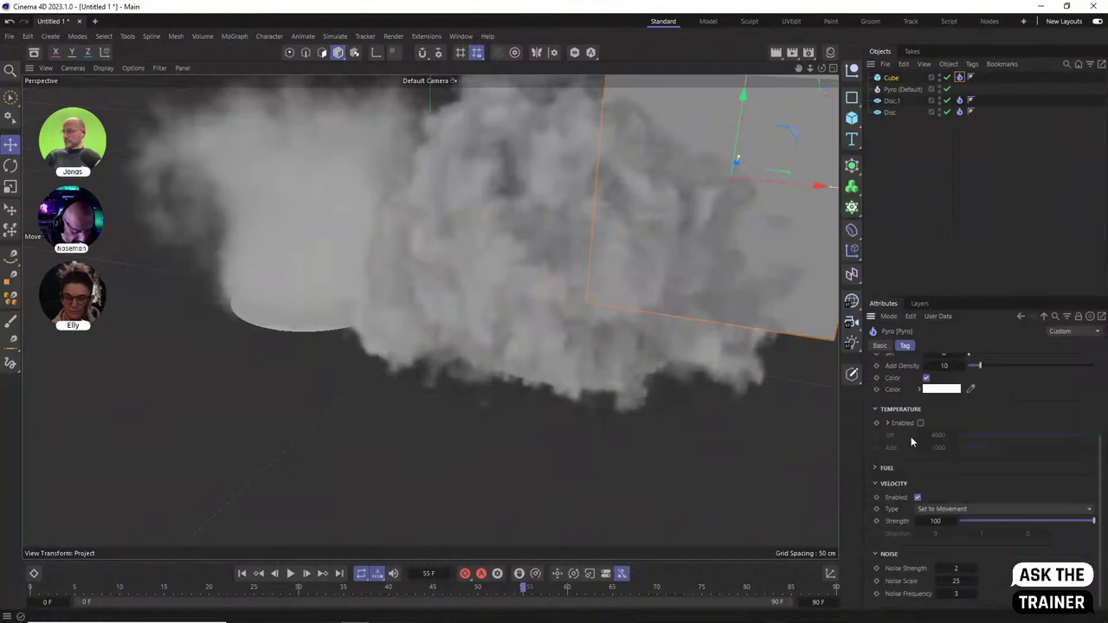
left_click(918, 498)
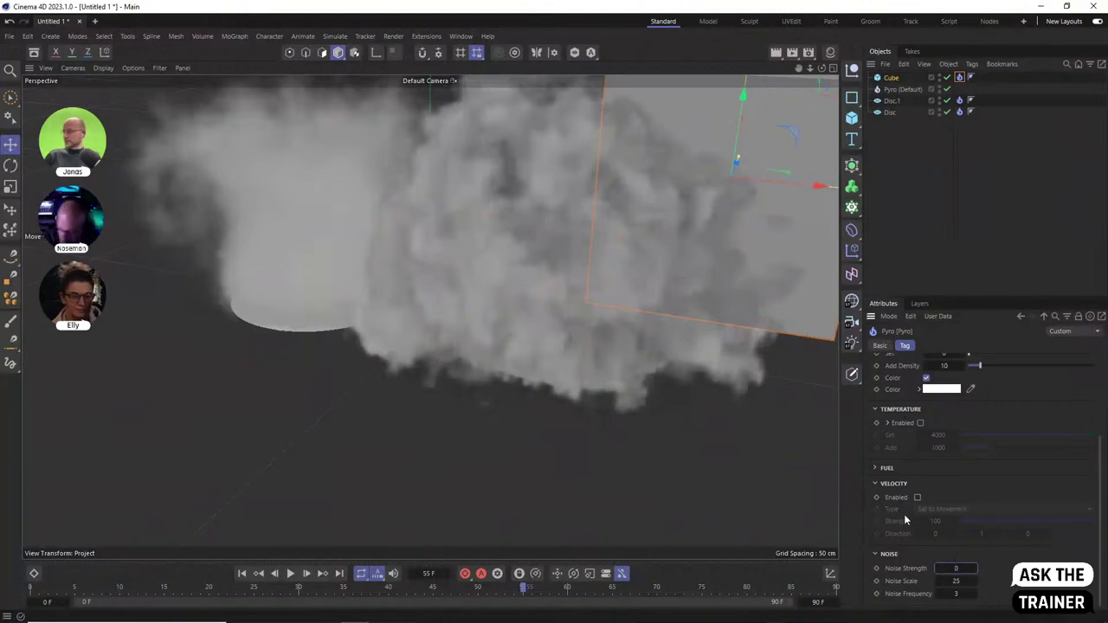
Set the cube's Pyro tag Add Density to 0 and its density Color to green, hue 115° and saturation 94%
scroll(902, 511, "up", 3)
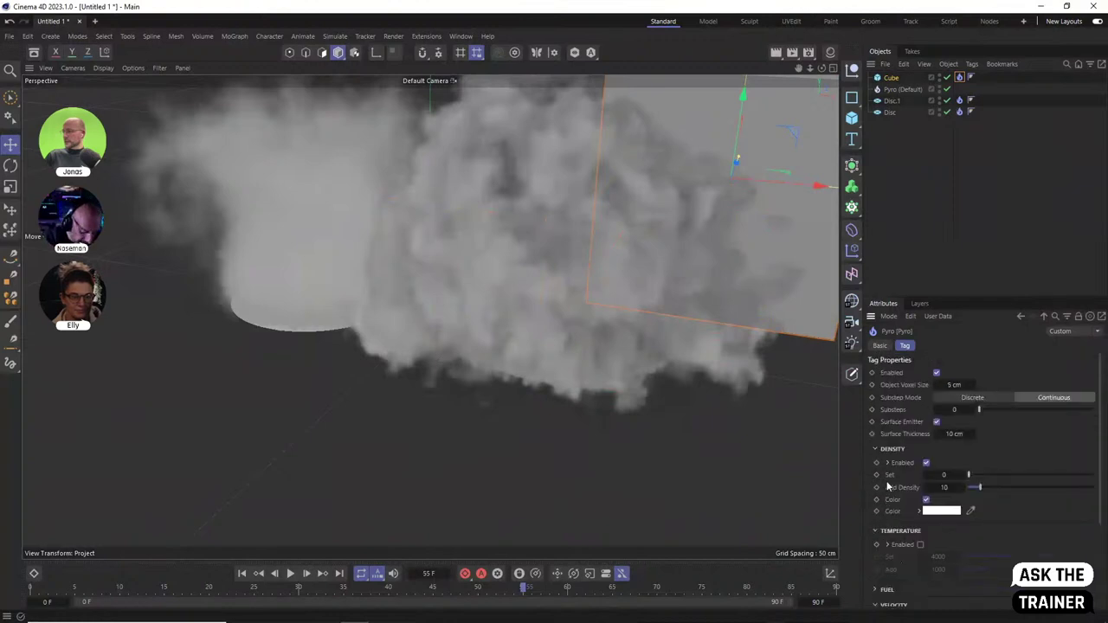
left_click(946, 488)
key("Return")
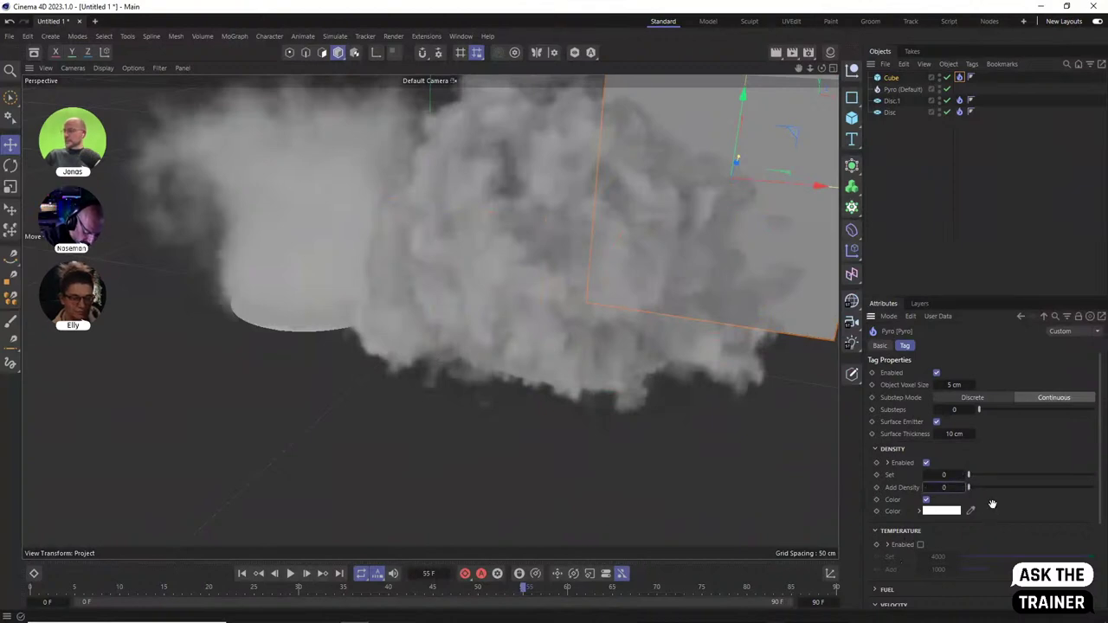
left_click(919, 512)
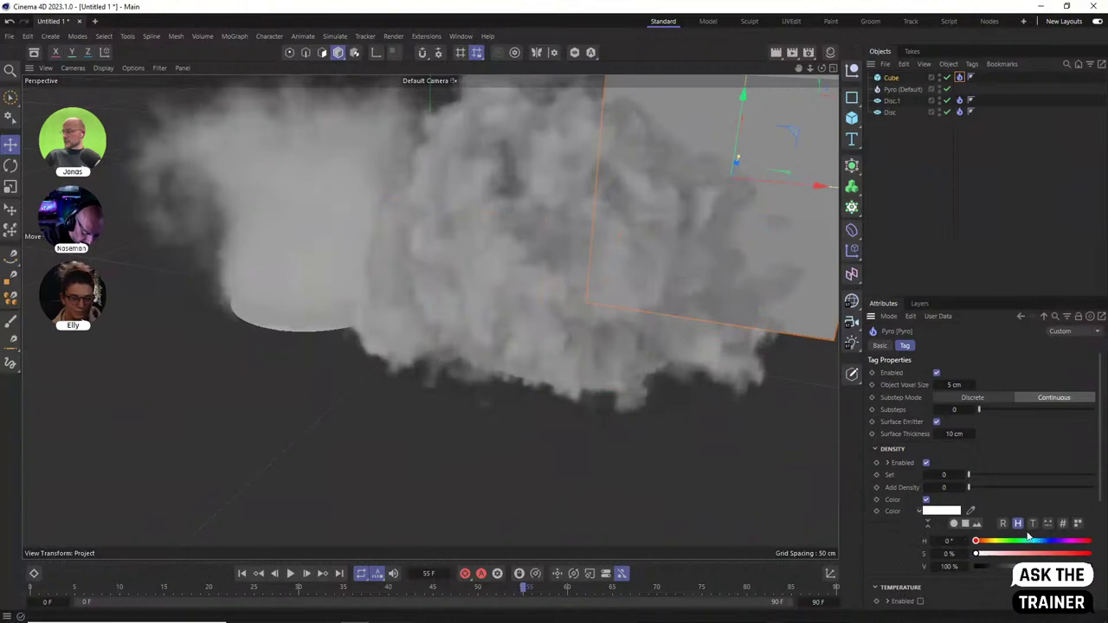
left_click_drag(1005, 542, 1083, 557)
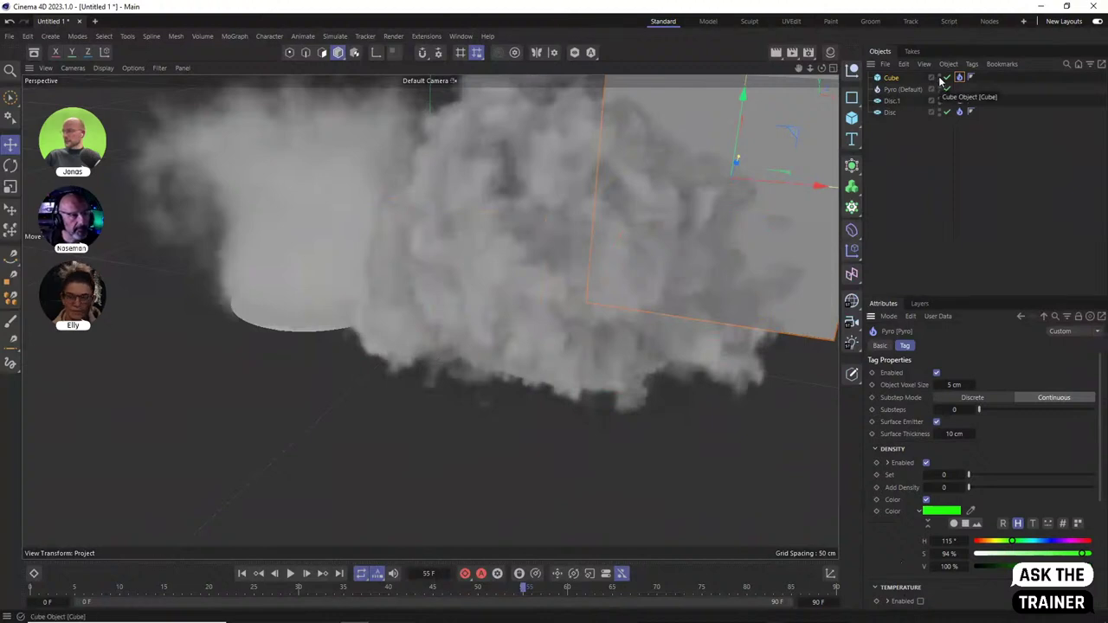
Stretch the cube along Z to about 622 cm, hide it in the viewport and play the simulation
left_click_drag(738, 162, 763, 127)
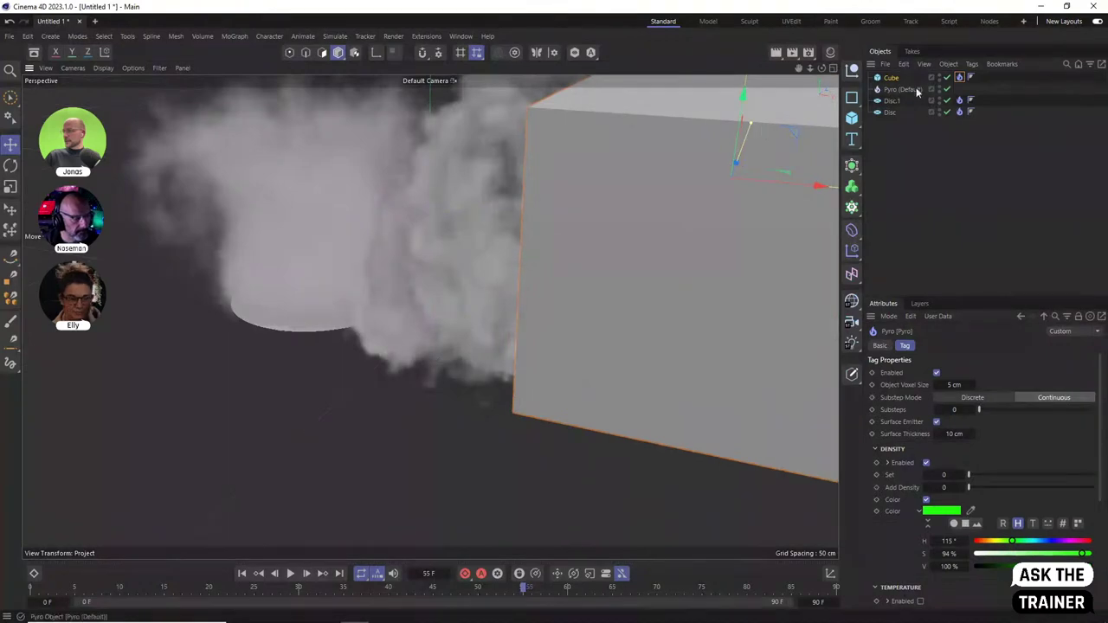
left_click(940, 77)
left_click(909, 171)
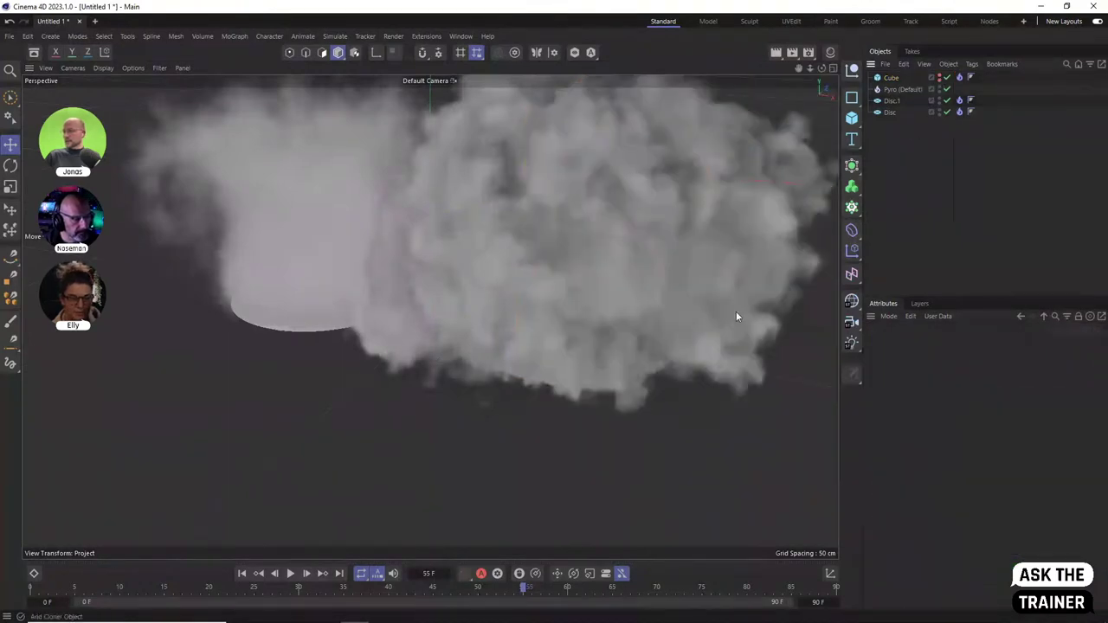
left_click(291, 574)
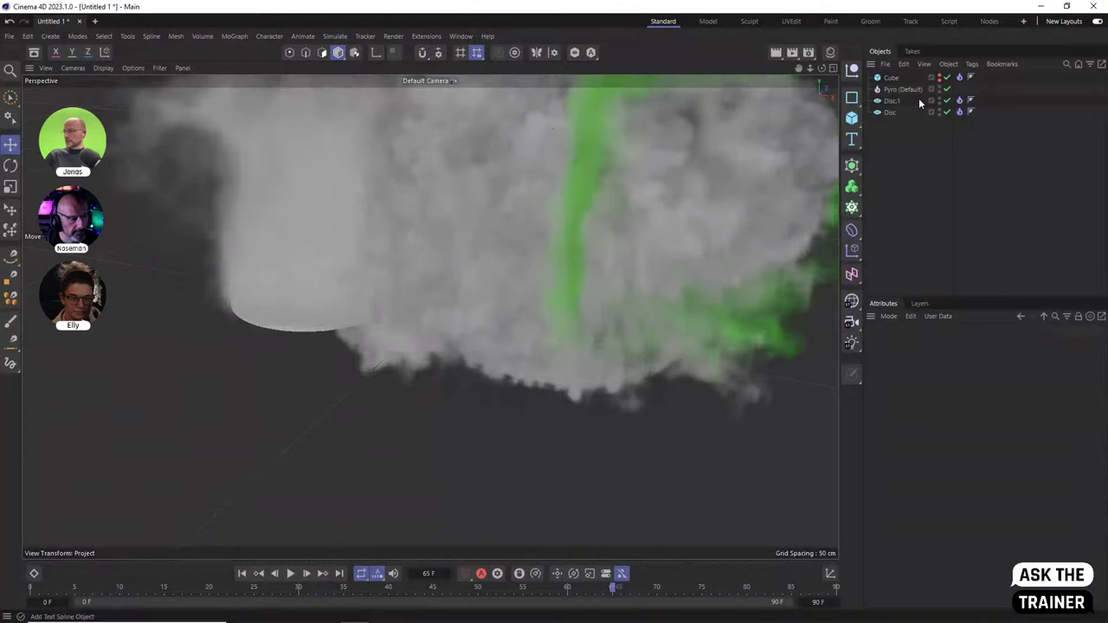
Disable Surface Emitter on the cube's Pyro tag, replay the simulation while shifting the cube along X toward the smoke, and pause it
left_click(960, 77)
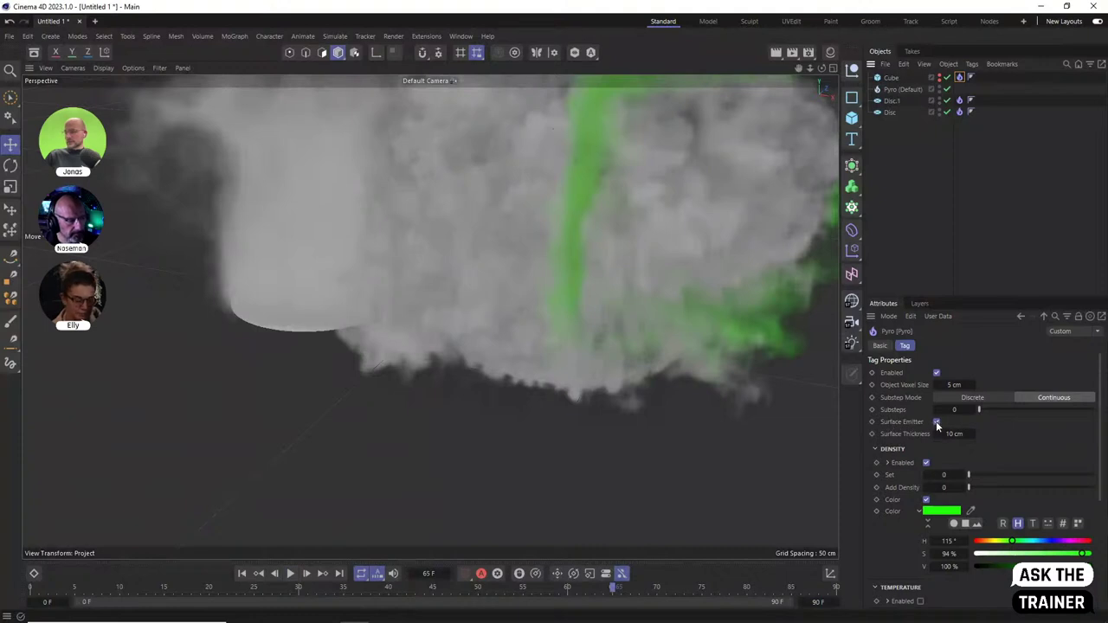
left_click(937, 422)
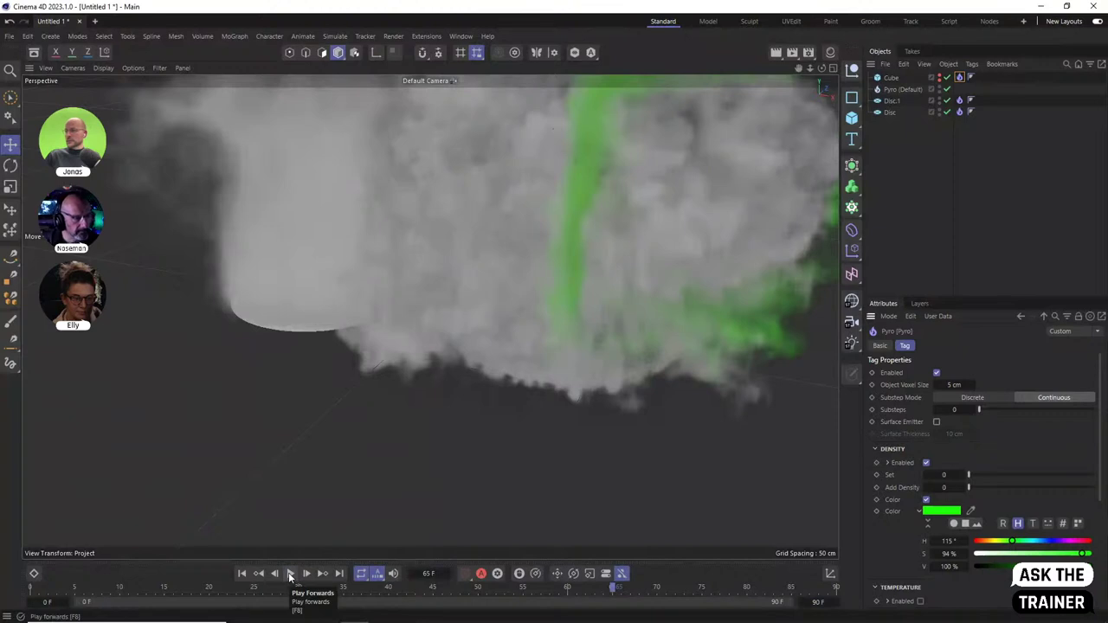
left_click(291, 574)
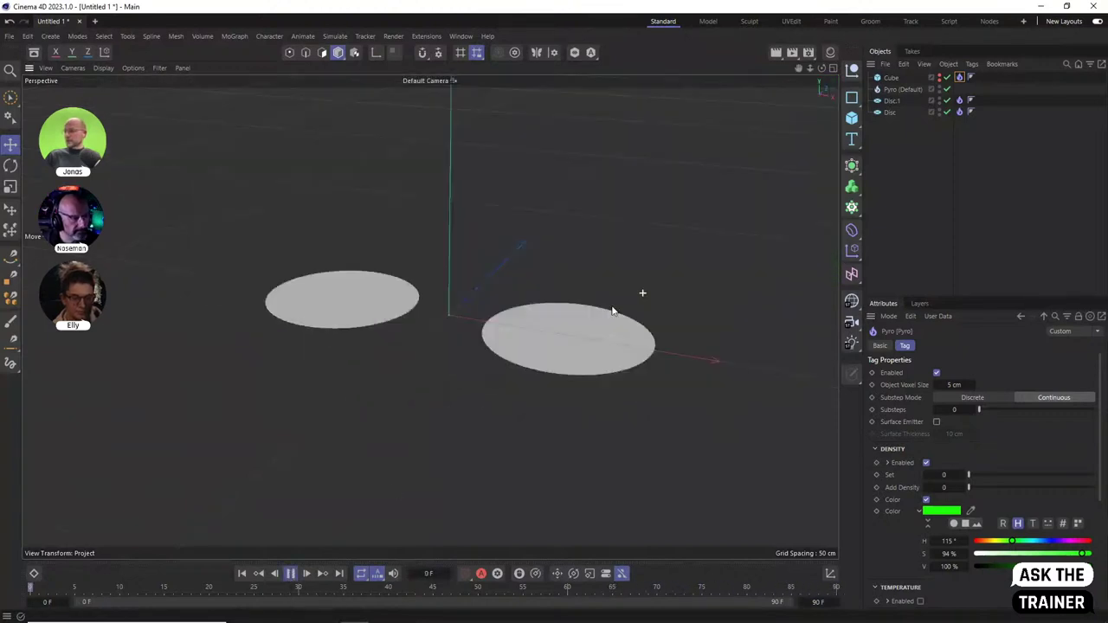
left_click(892, 78)
left_click_drag(807, 204, 777, 197)
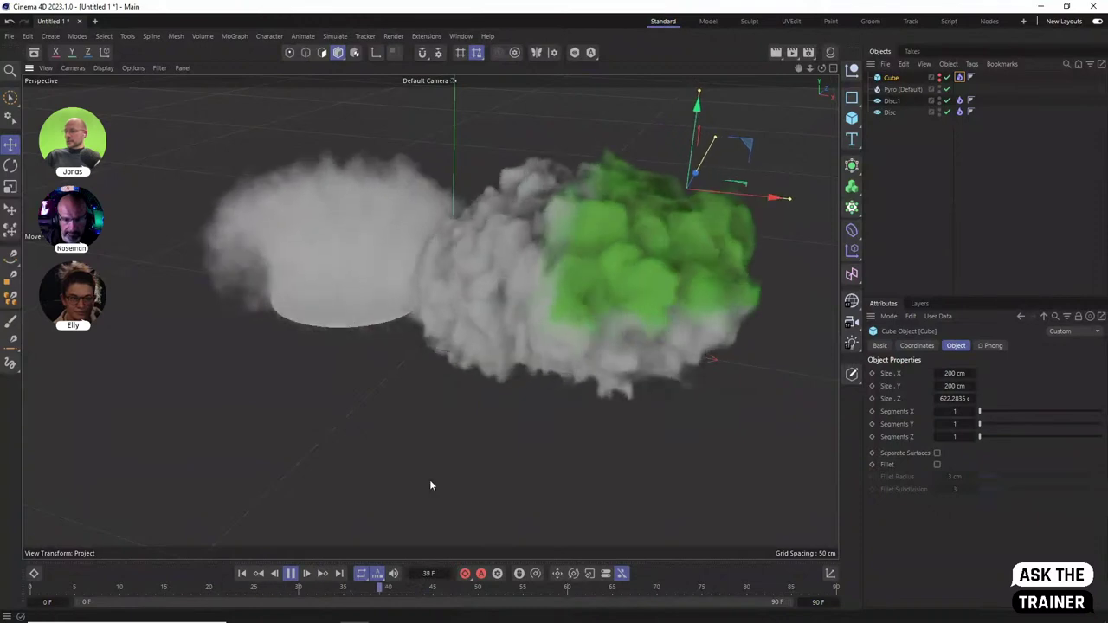
left_click(292, 573)
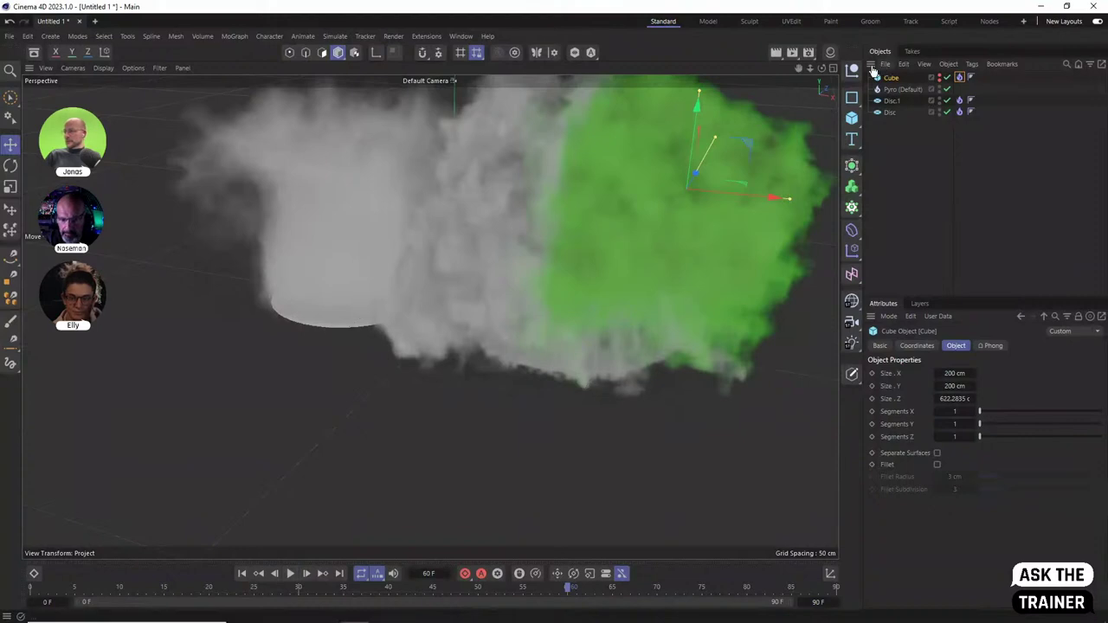
Disable Color on the cube's Pyro tag and set its Add Density to -10
left_click(959, 101)
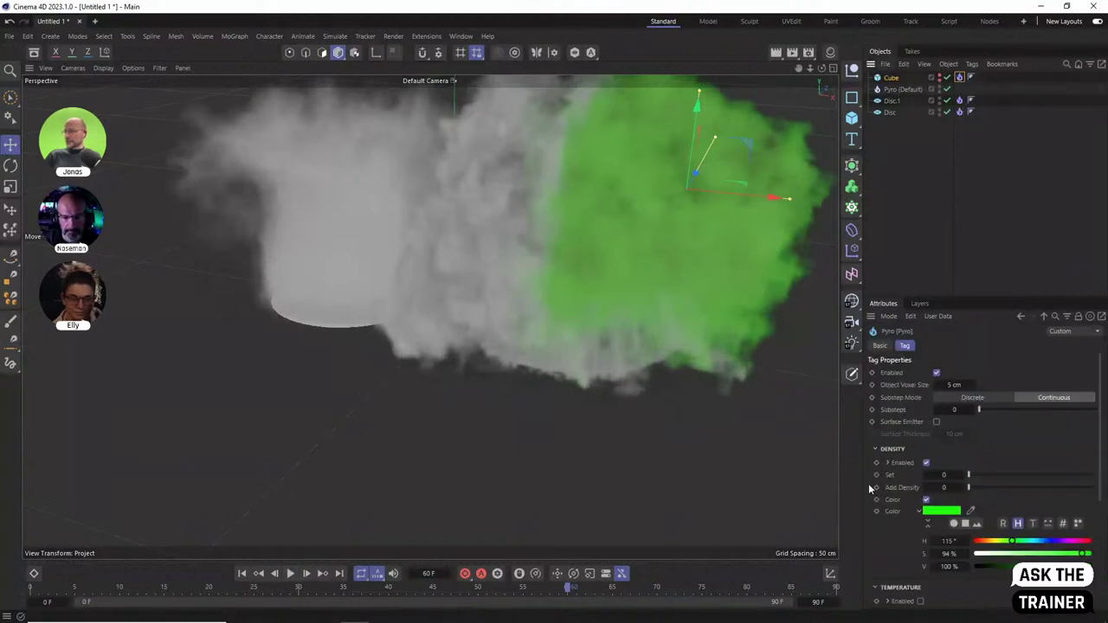
left_click(924, 502)
left_click(939, 487)
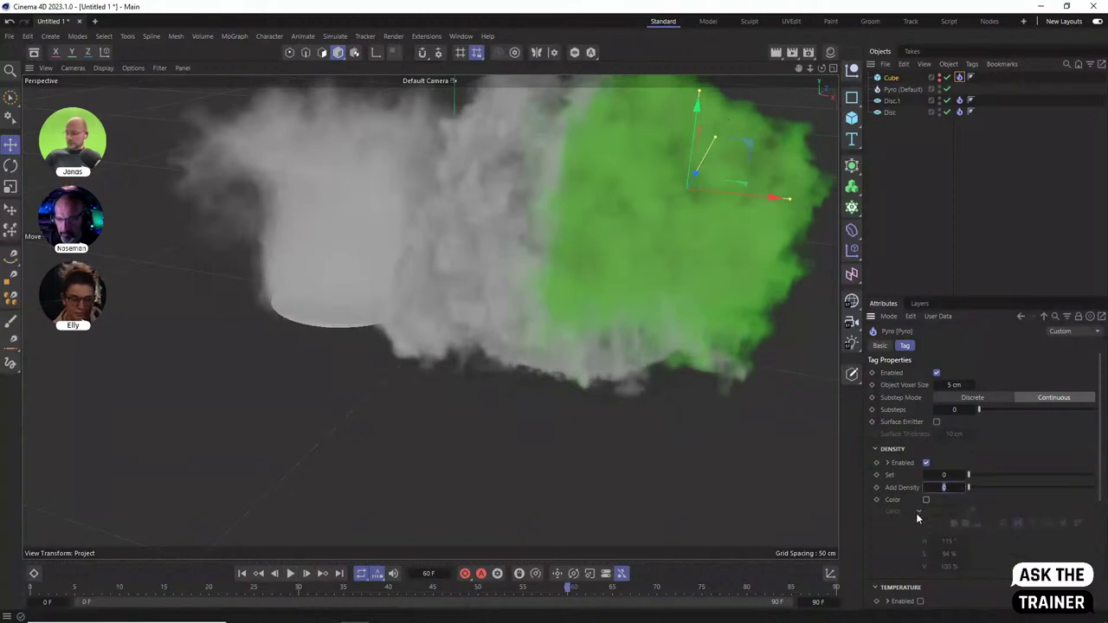
type("-10")
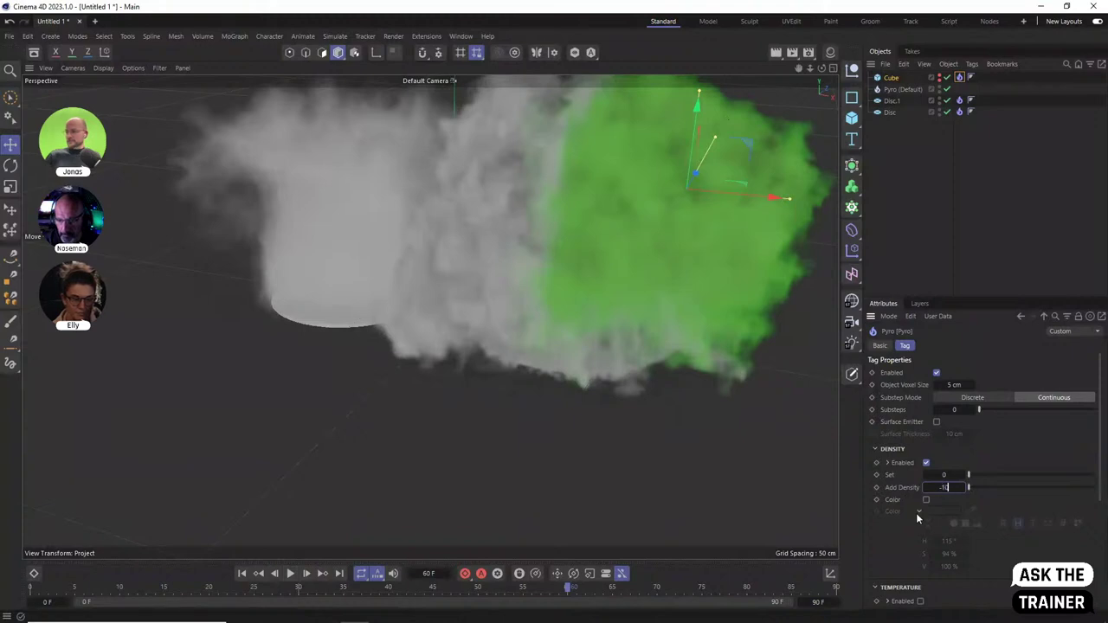
key("Return")
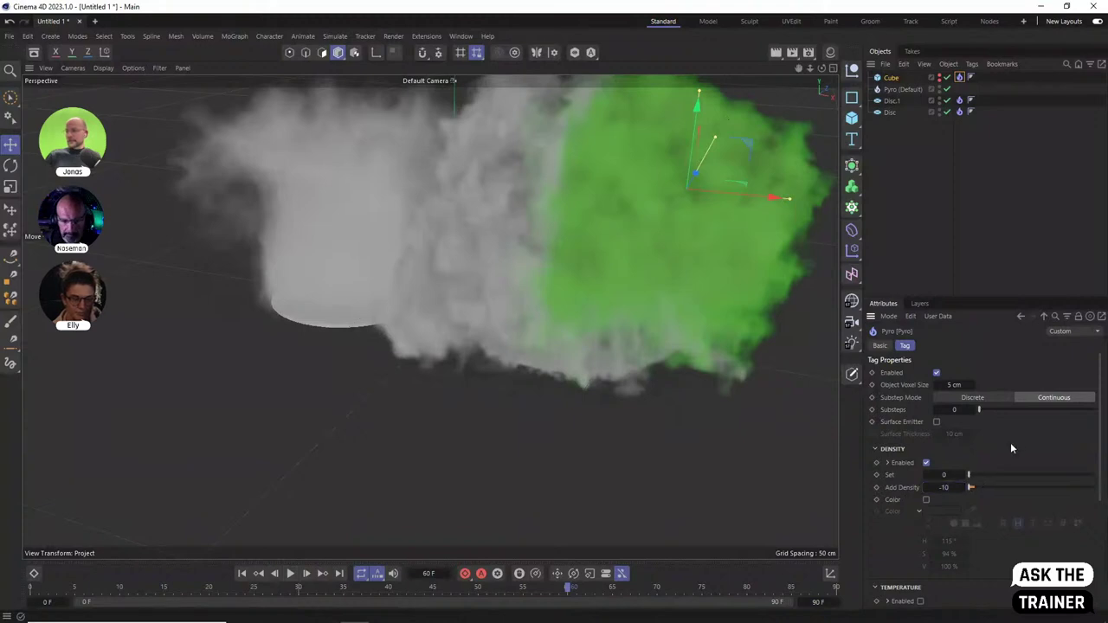
Replay the simulation from the start, move the cube about 24 cm along X toward the smoke during playback, and stop it
left_click(242, 573)
left_click(292, 573)
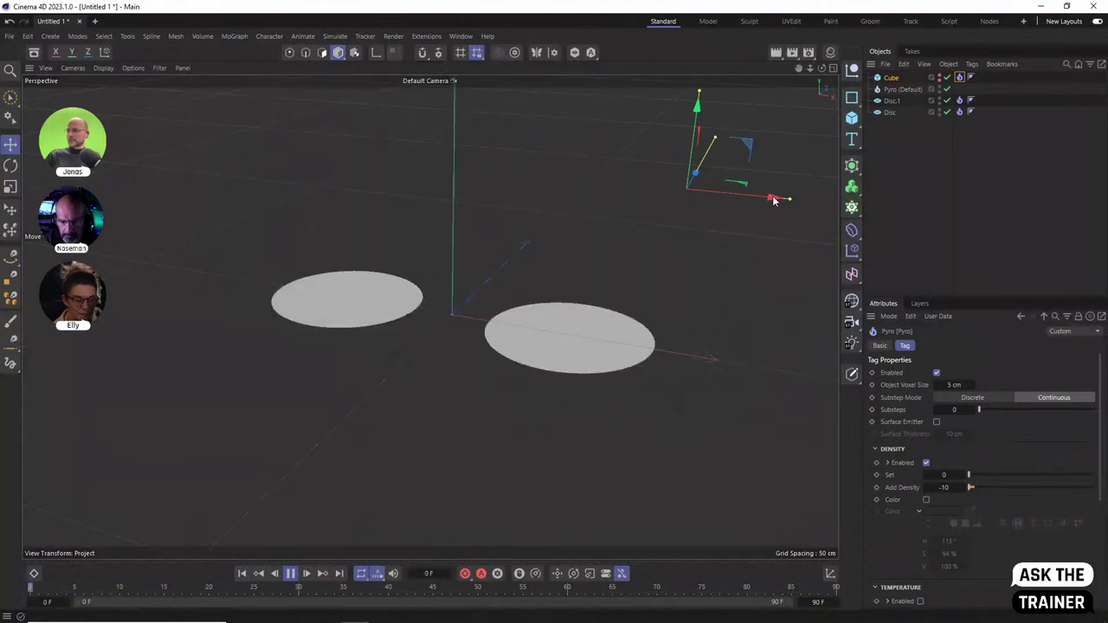
left_click_drag(779, 199, 733, 228)
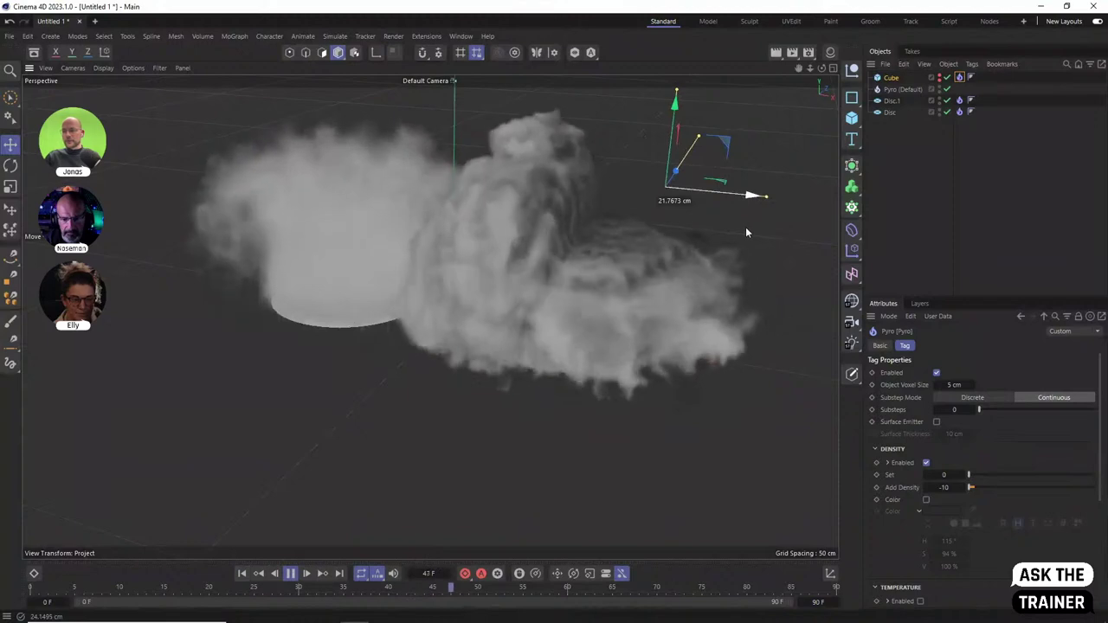
left_click(290, 574)
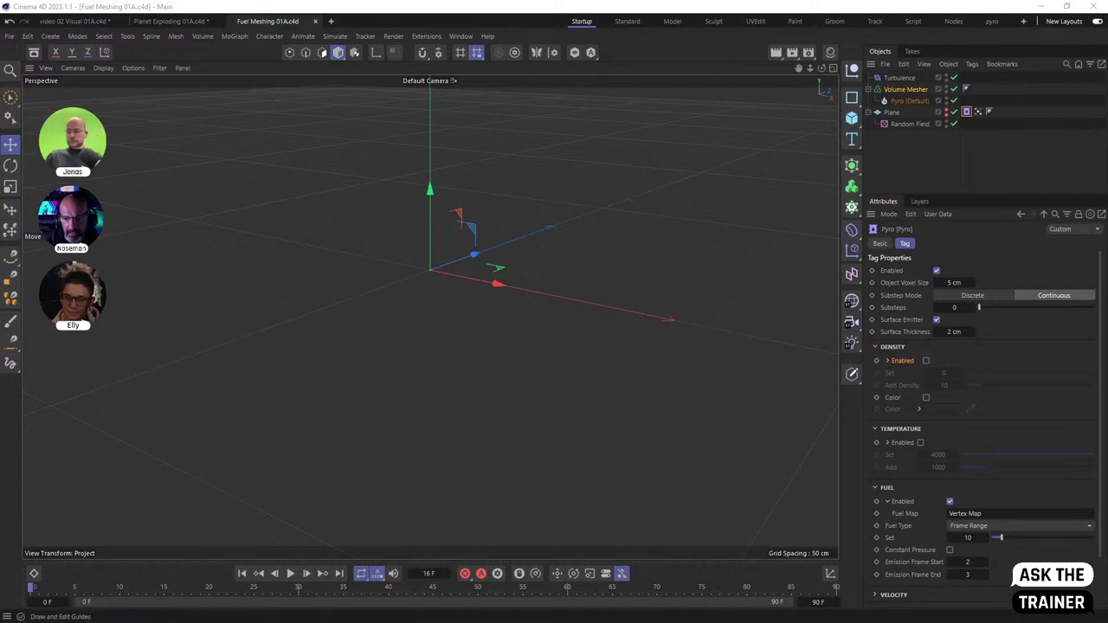
Open the project's Pyro simulation settings, collapse Extra Forces and Draw, and expand Tree Settings
left_click(904, 175)
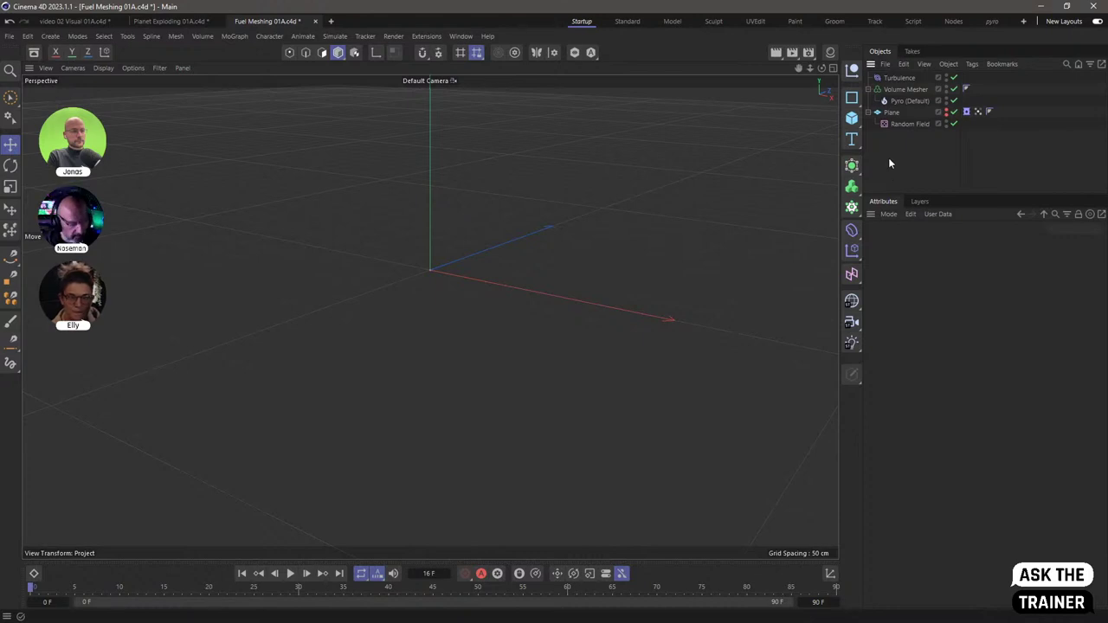
key("ctrl+d")
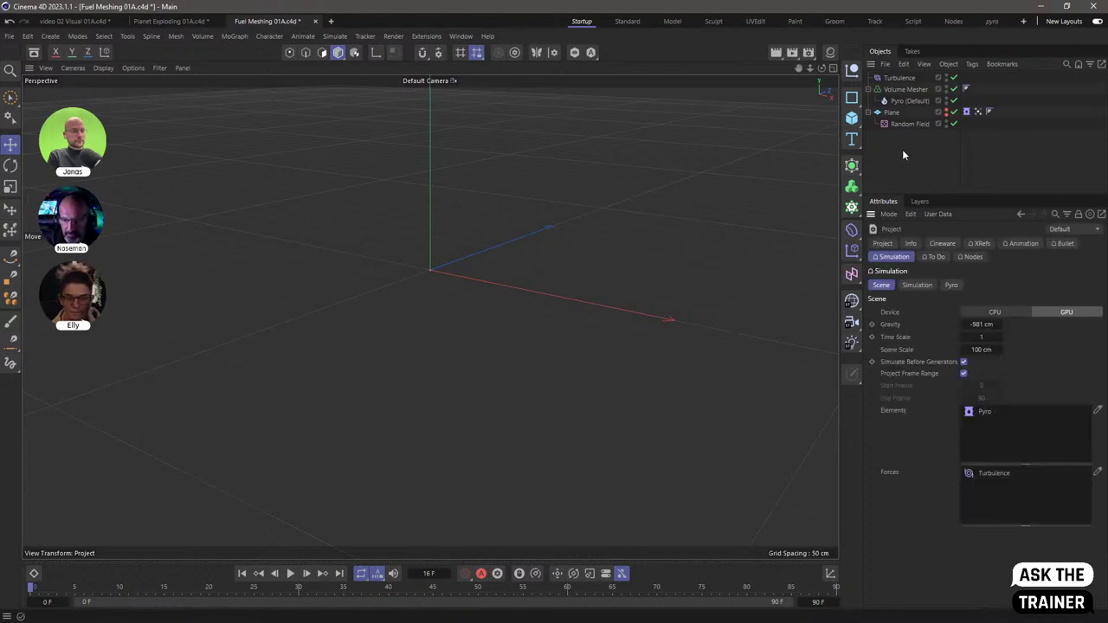
left_click(952, 286)
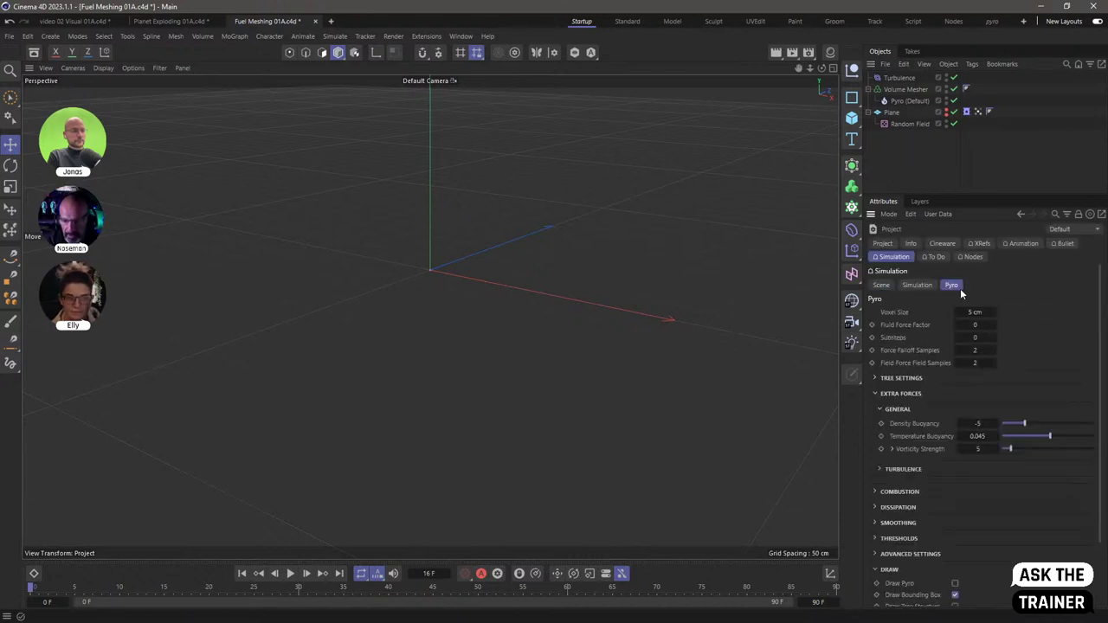
left_click(875, 394)
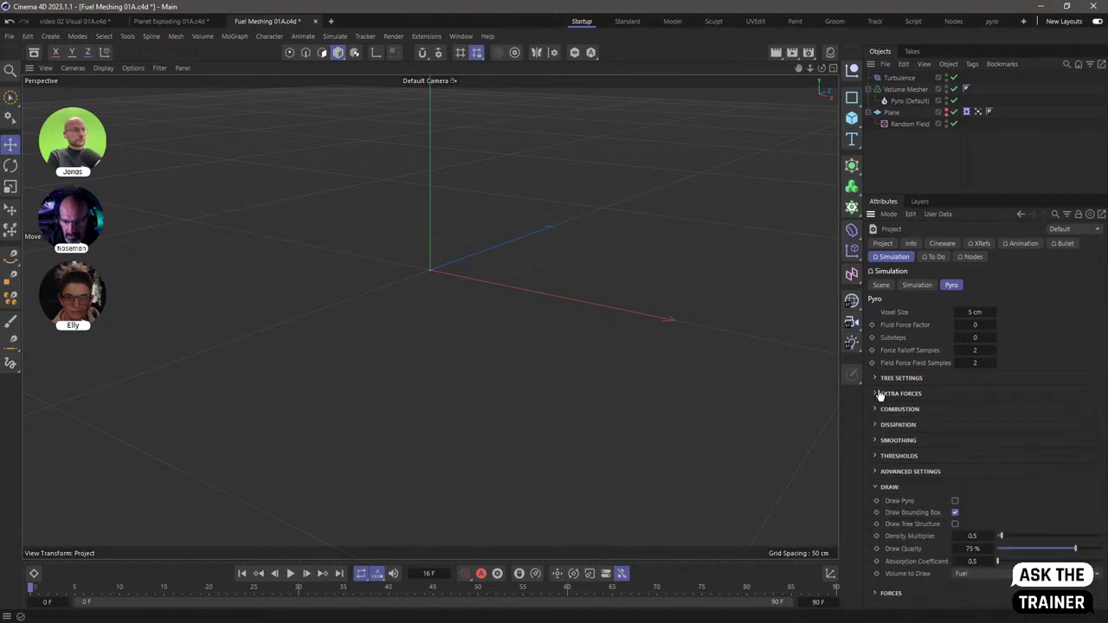
left_click(875, 486)
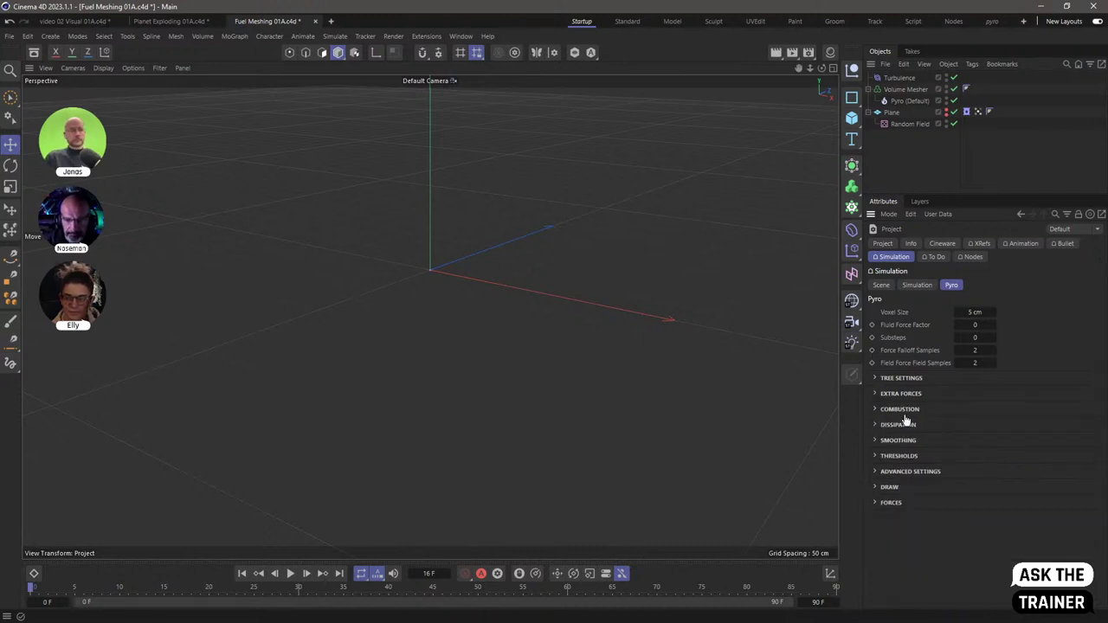
left_click(875, 379)
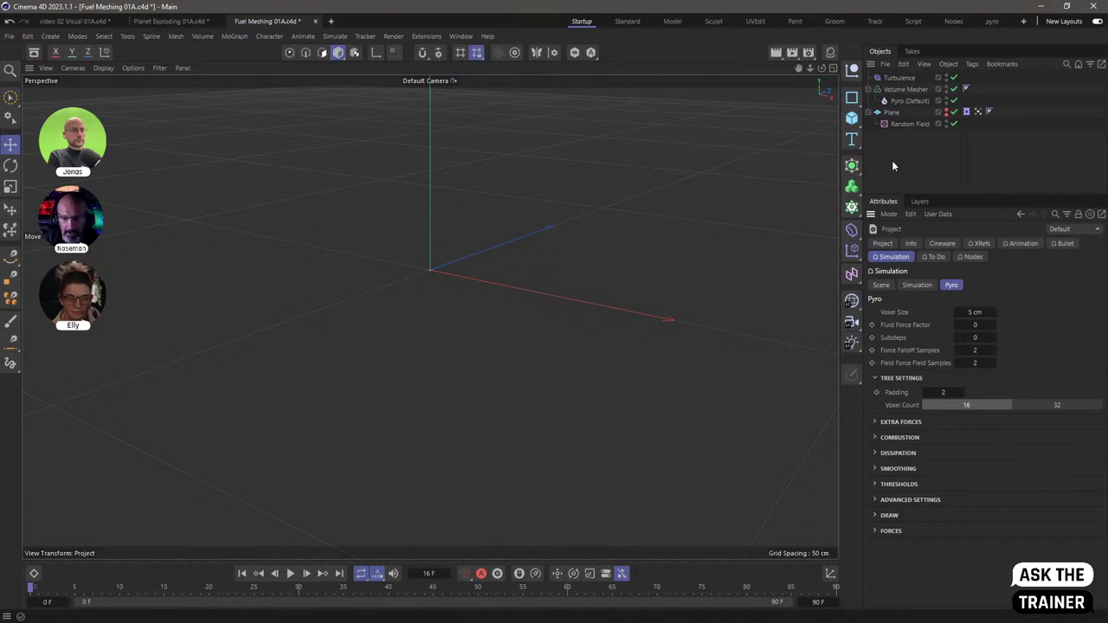
Create a new project and add a sphere with a radius of 30 cm
key("ctrl+n")
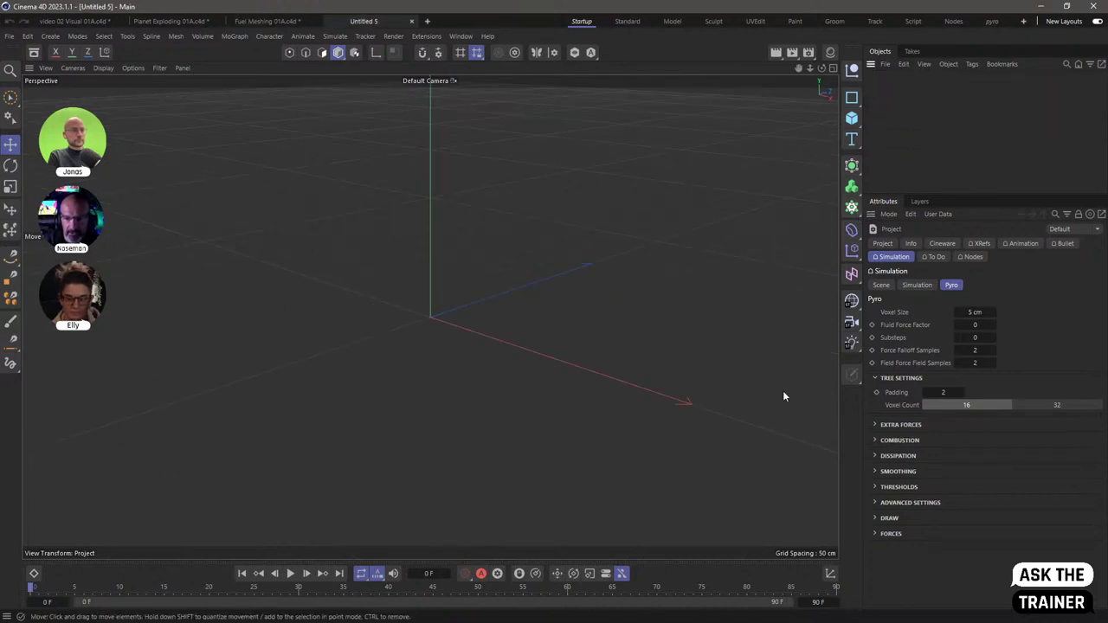
left_click(852, 118)
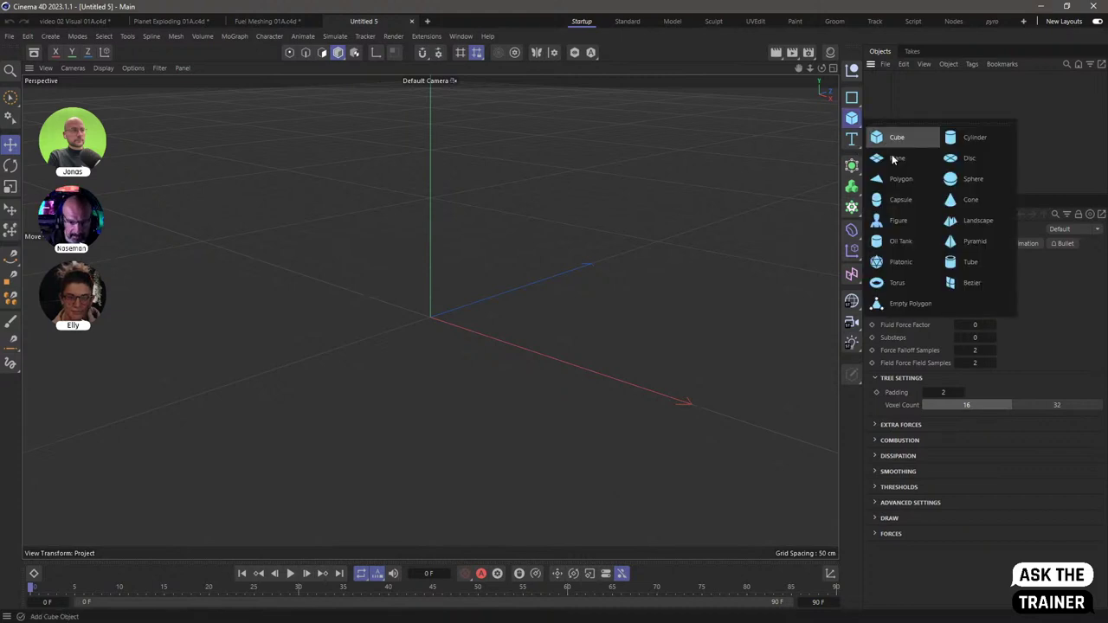
left_click(970, 179)
left_click(948, 272)
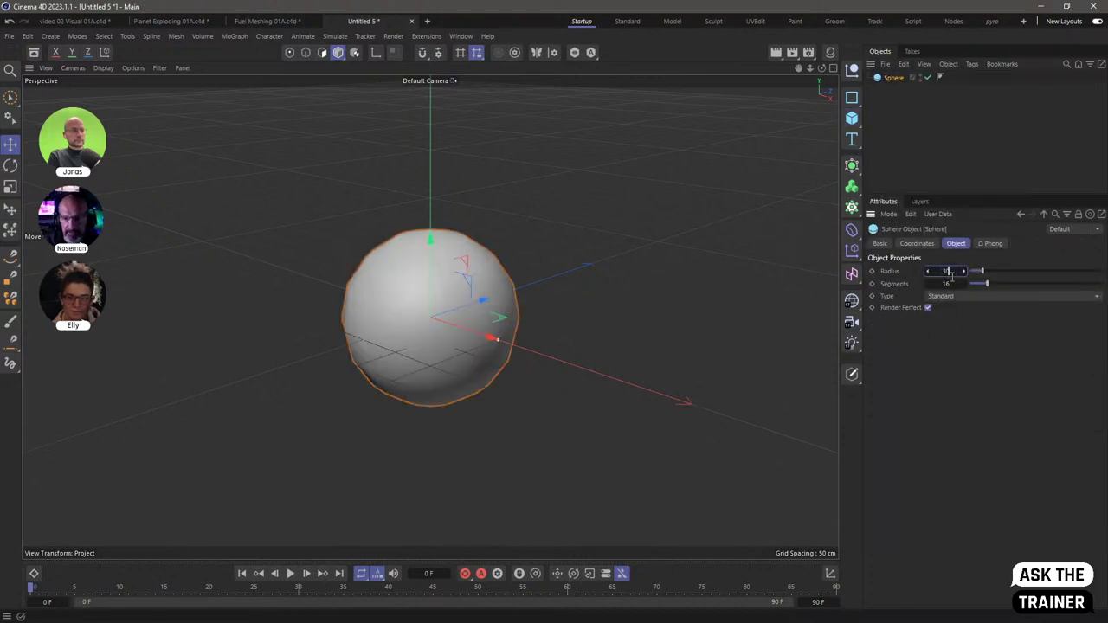
type("30")
key("Return")
Assign a Pyro tag to the sphere and play the simulation
right_click(894, 78)
mouse_move(948, 126)
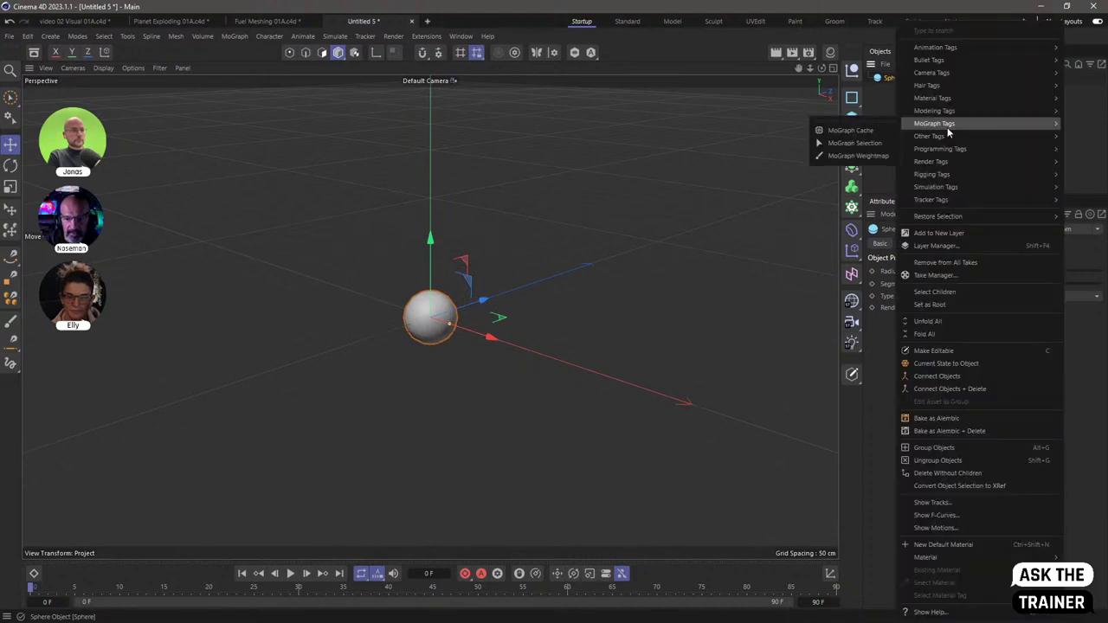
mouse_move(935, 187)
left_click(850, 299)
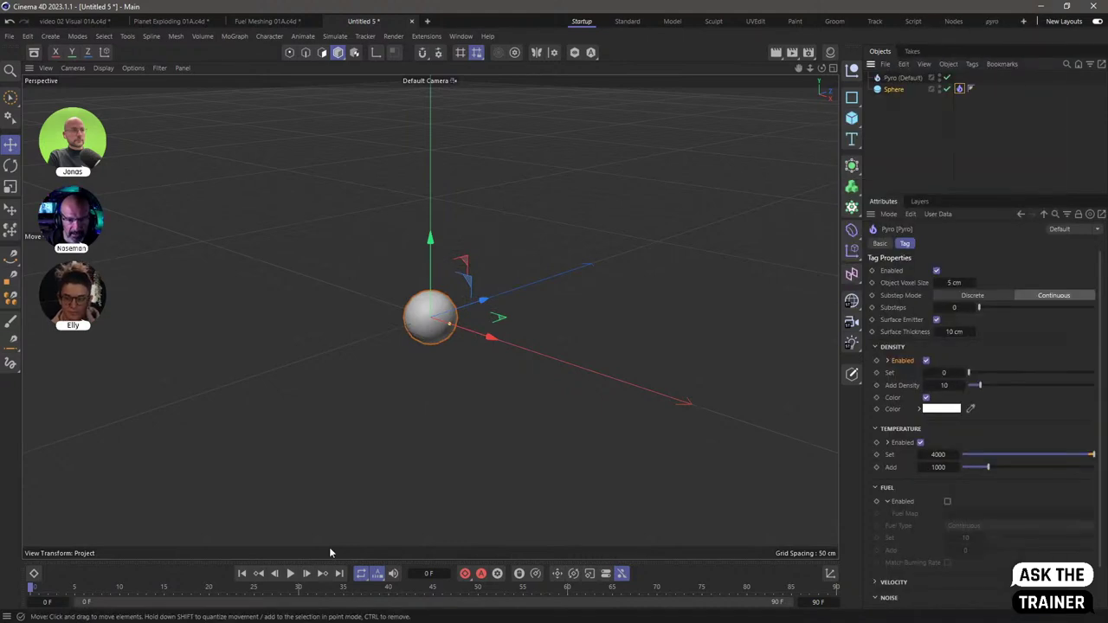
left_click(291, 574)
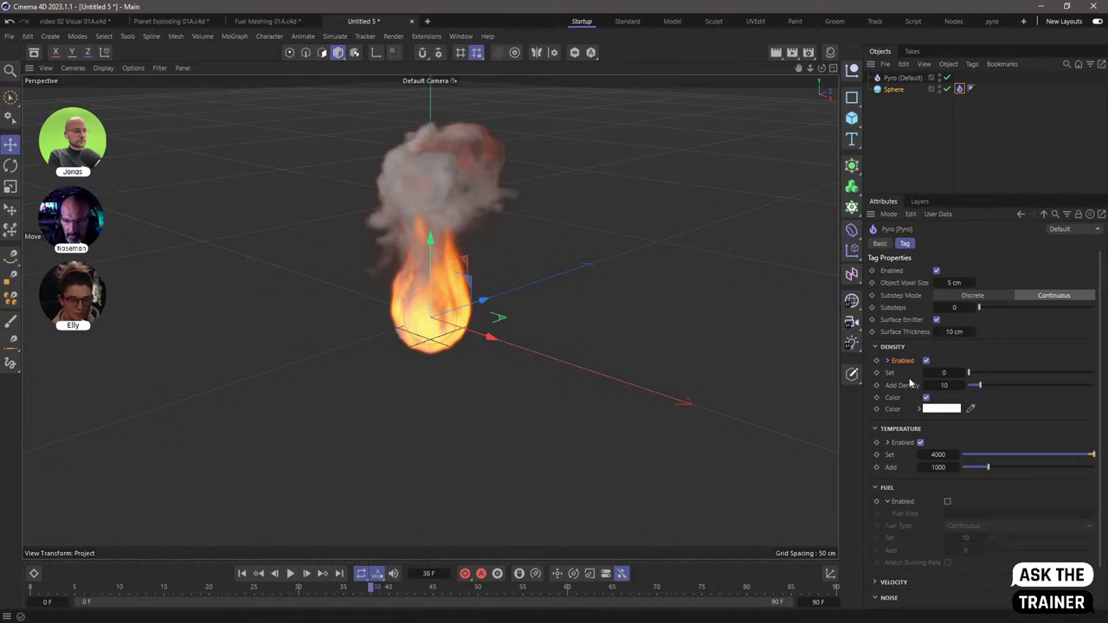
Rewind the simulation to the start and enable Draw Tree Structure in the project's Pyro draw settings
left_click_drag(927, 196, 927, 114)
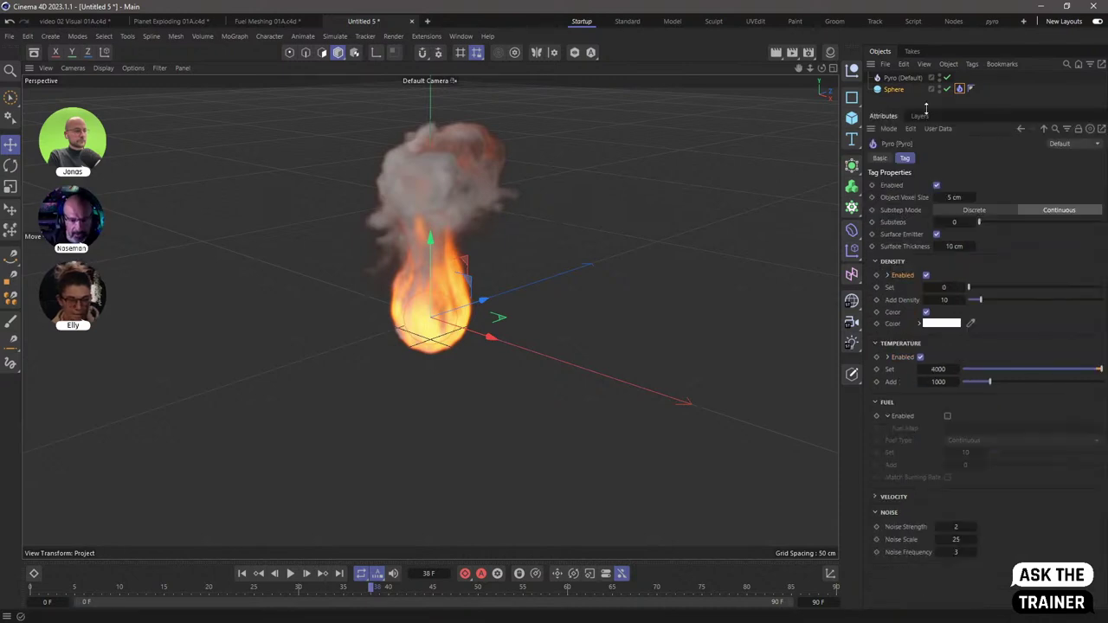
left_click(241, 573)
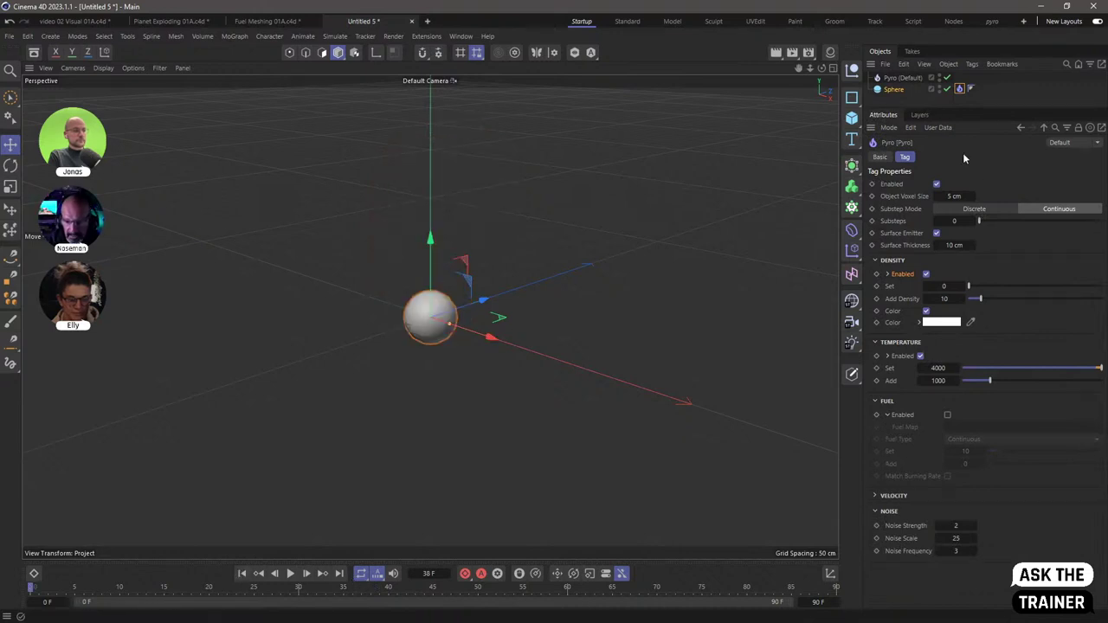
key("ctrl+d")
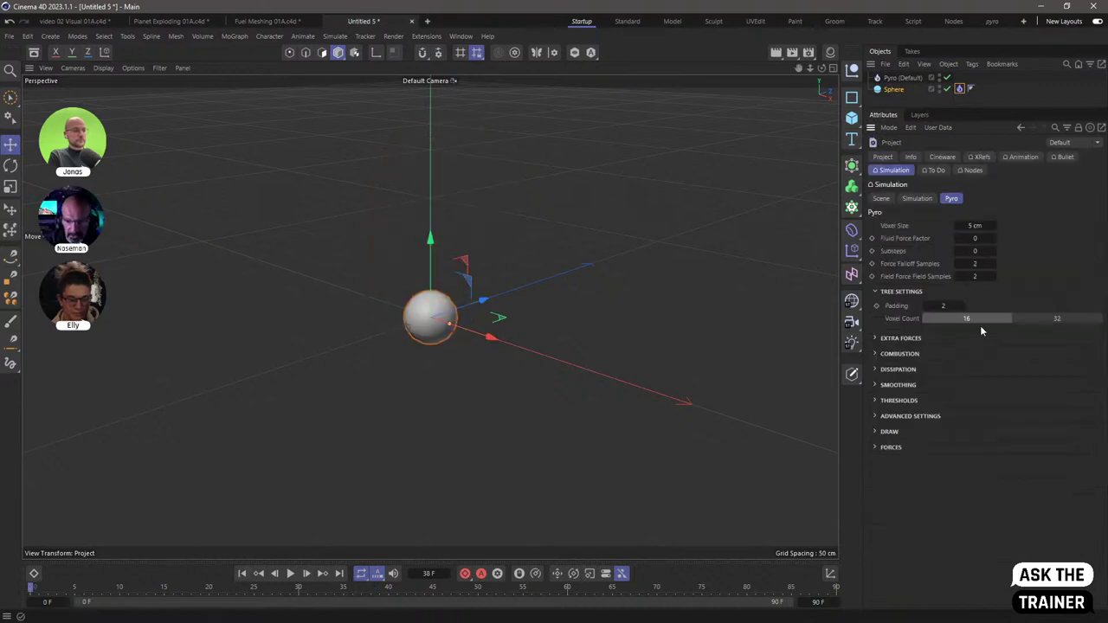
left_click(874, 433)
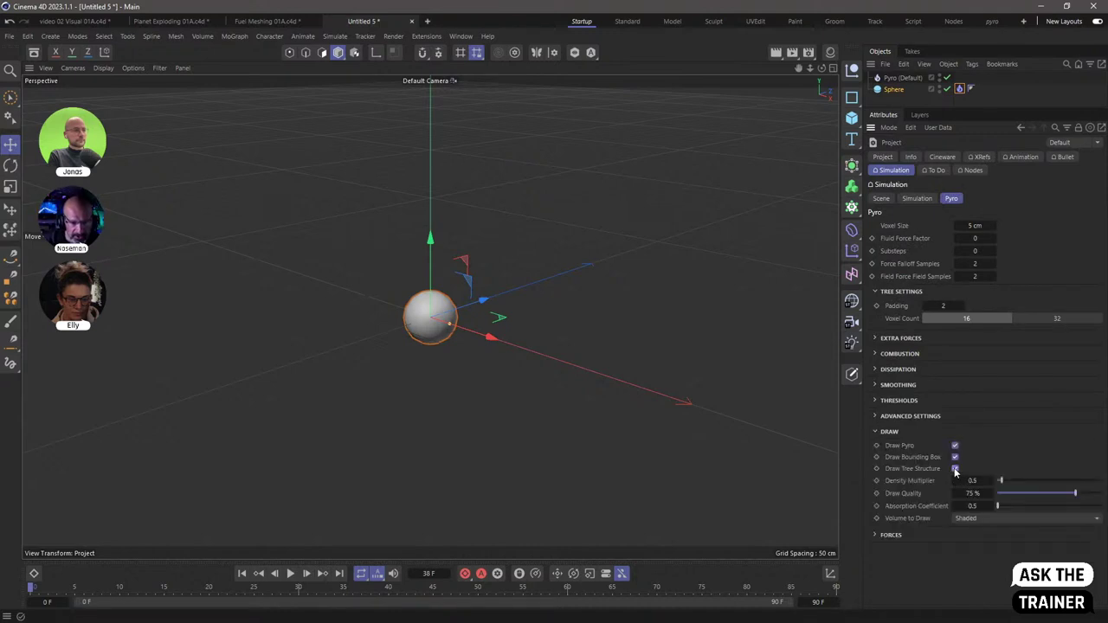
left_click(955, 469)
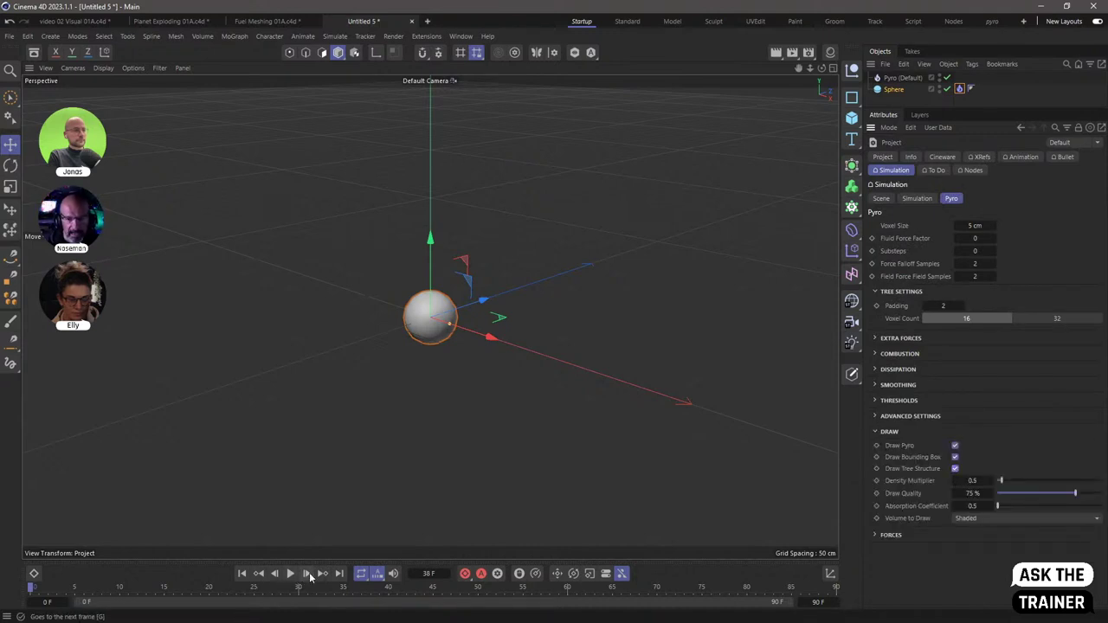
Advance the simulation to frame 1 and examine the tree structure surrounding the burning sphere
left_click(308, 575)
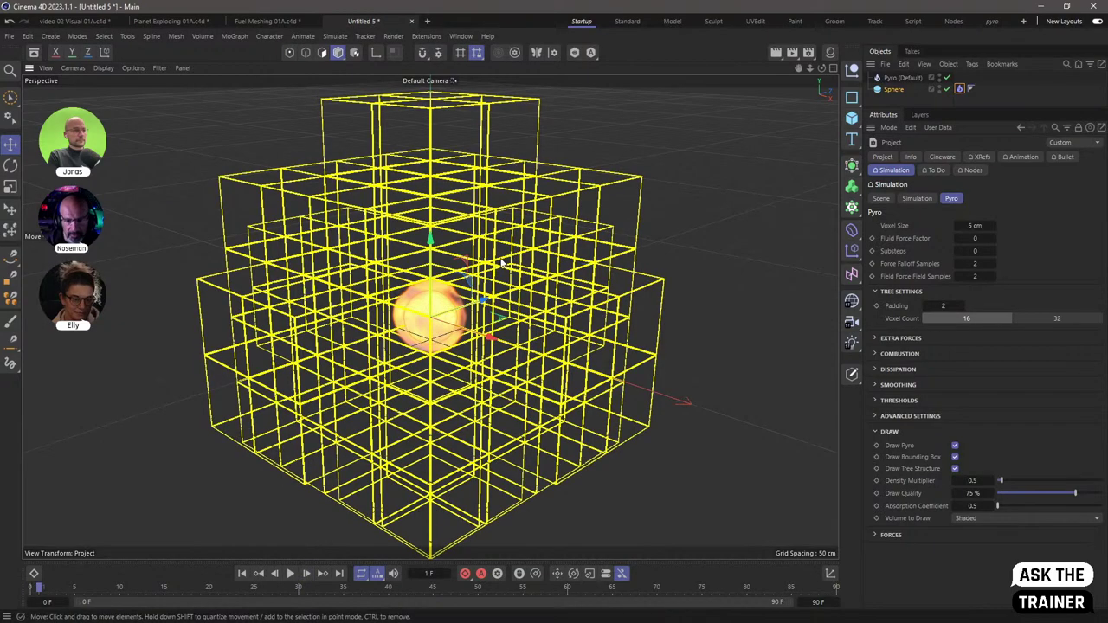
left_click_drag(562, 320, 590, 284, "alt")
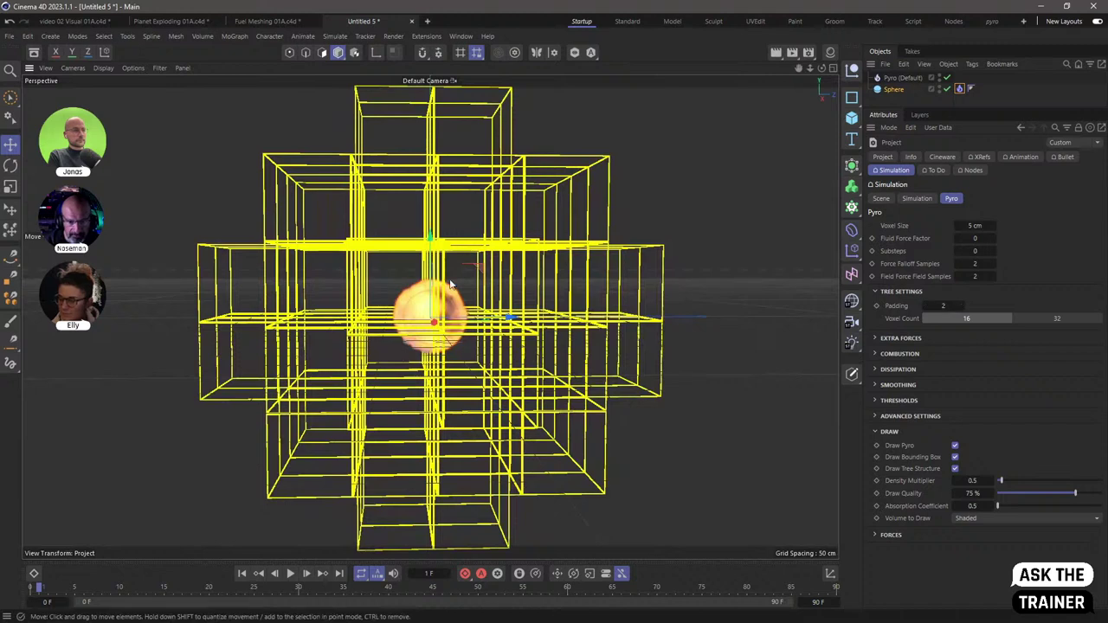
left_click_drag(485, 289, 448, 297, "alt")
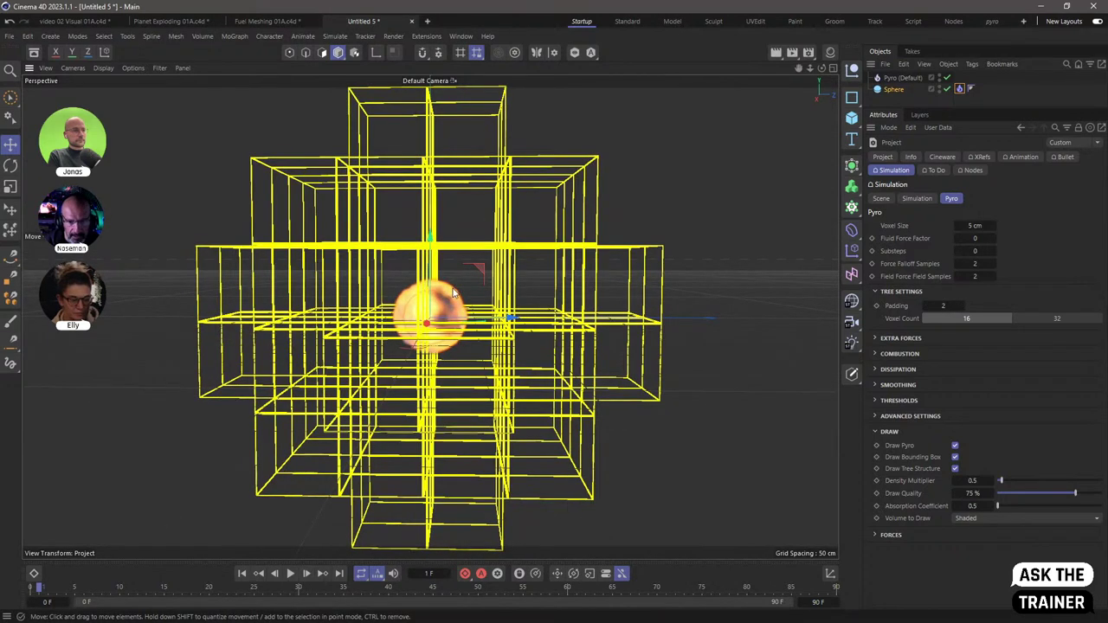
left_click_drag(385, 325, 401, 307, "alt")
left_click_drag(464, 297, 453, 289, "alt")
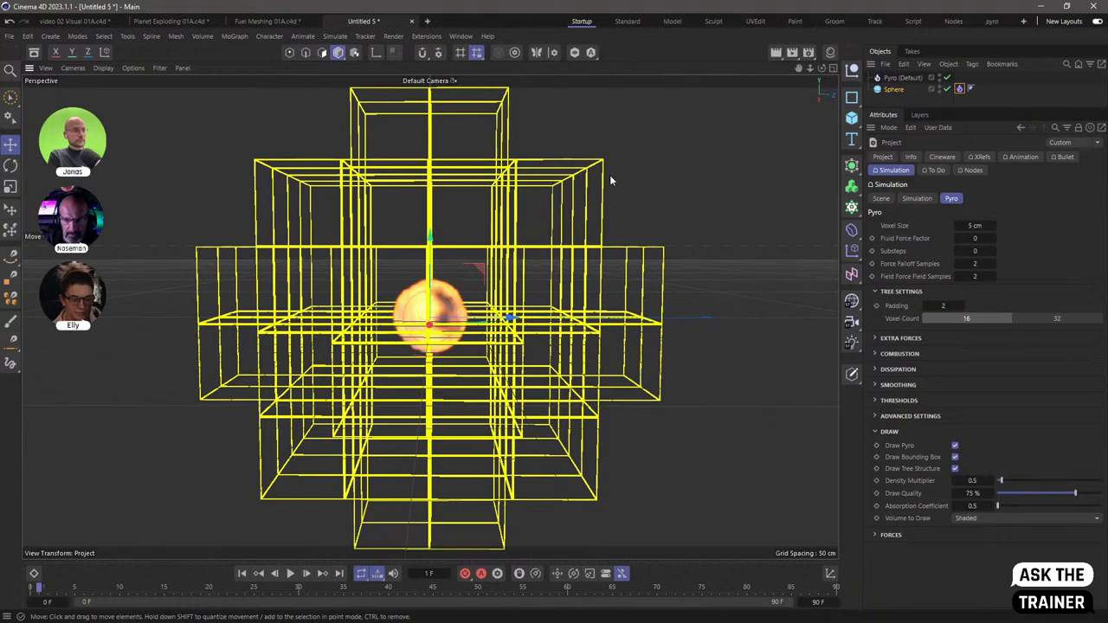
Add a Volume Builder, view its Volume Type options, and delete the Volume Builder
left_click(878, 79)
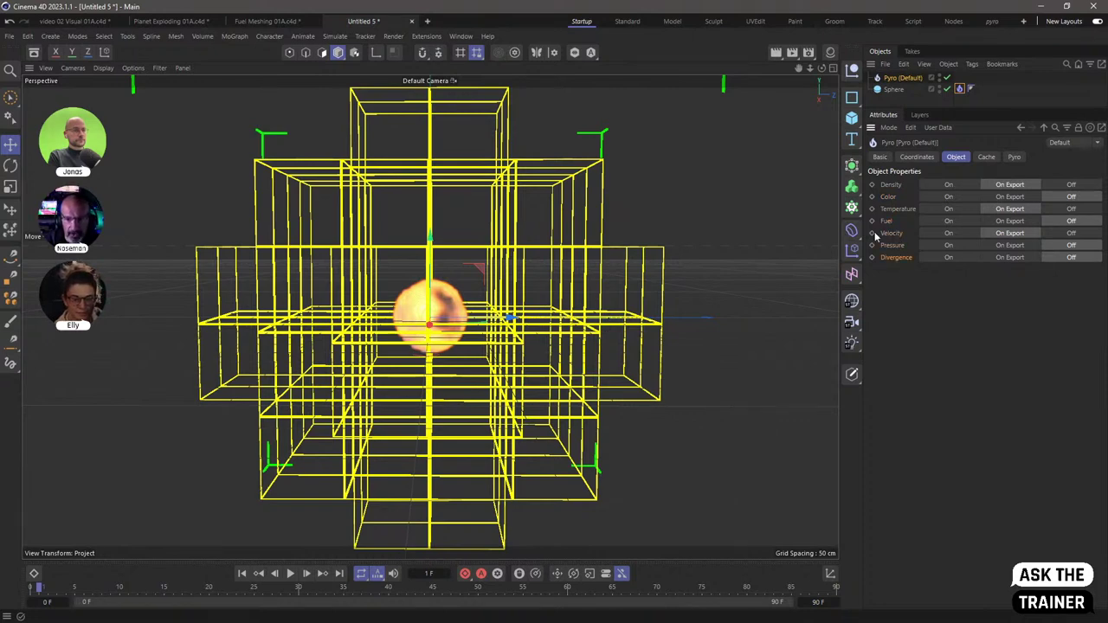
left_click(852, 186)
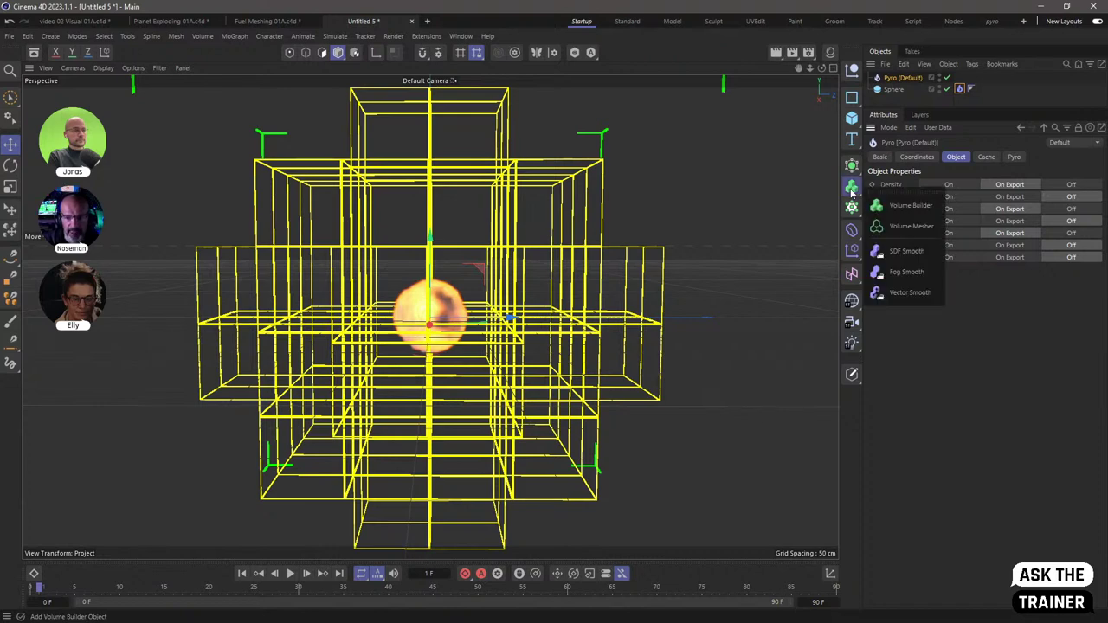
left_click(896, 205)
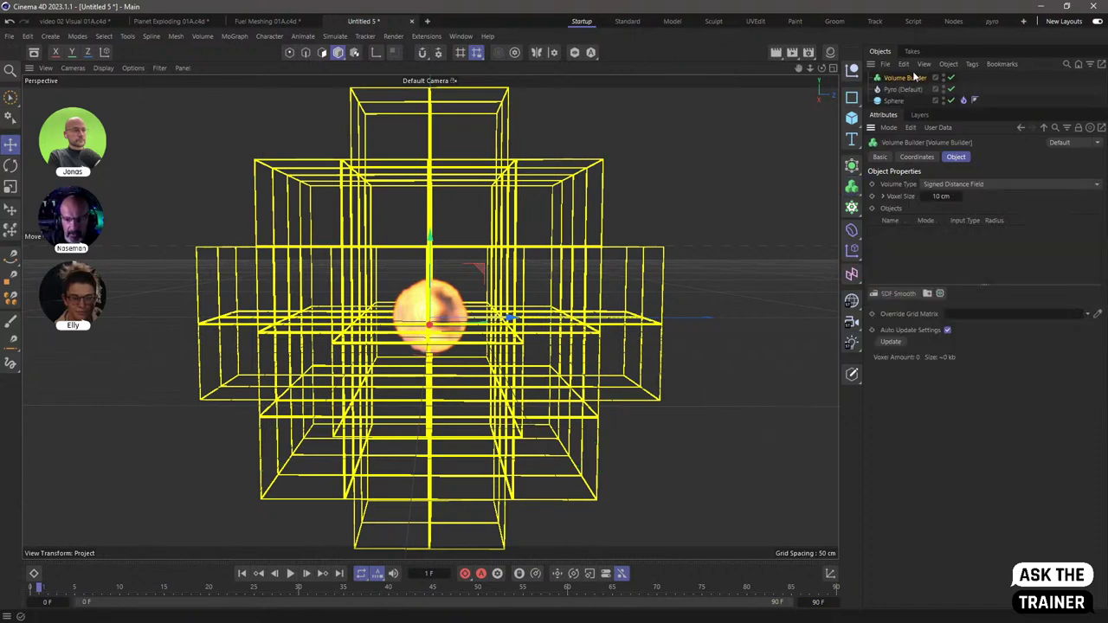
left_click(953, 184)
left_click(957, 212)
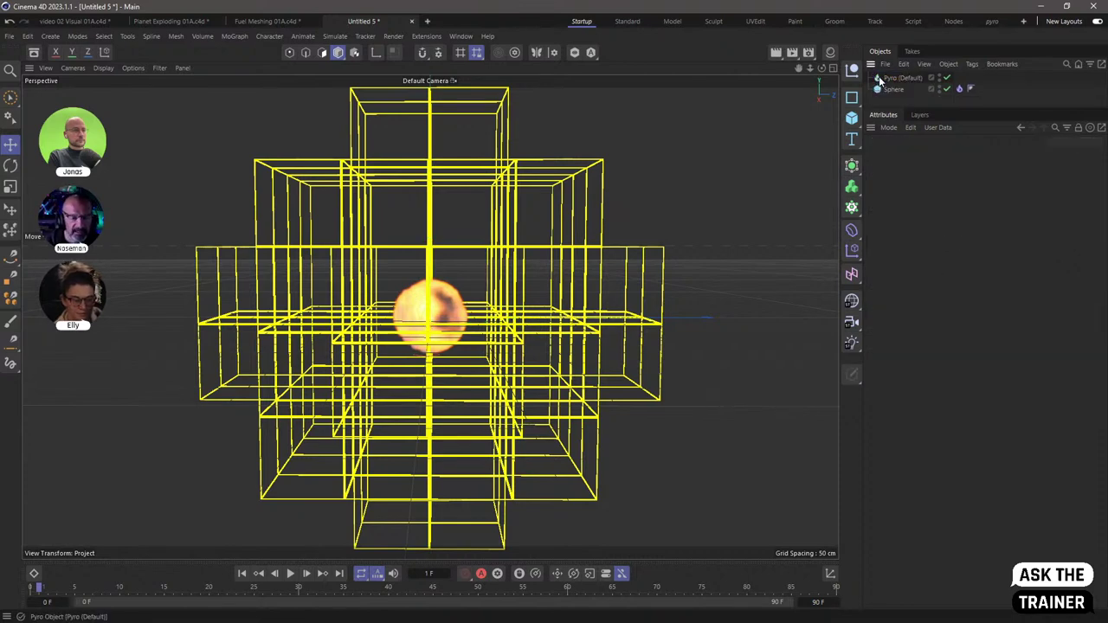
key("Delete")
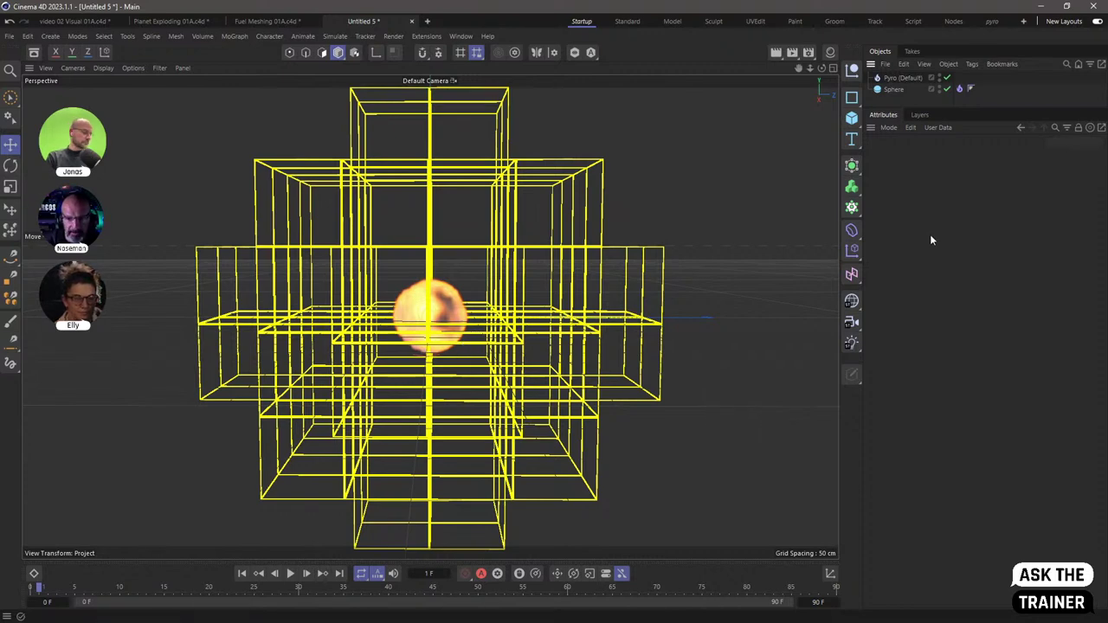
Compare the project's Pyro simulation settings with the Pyro settings of the default Pyro object
key("ctrl+d")
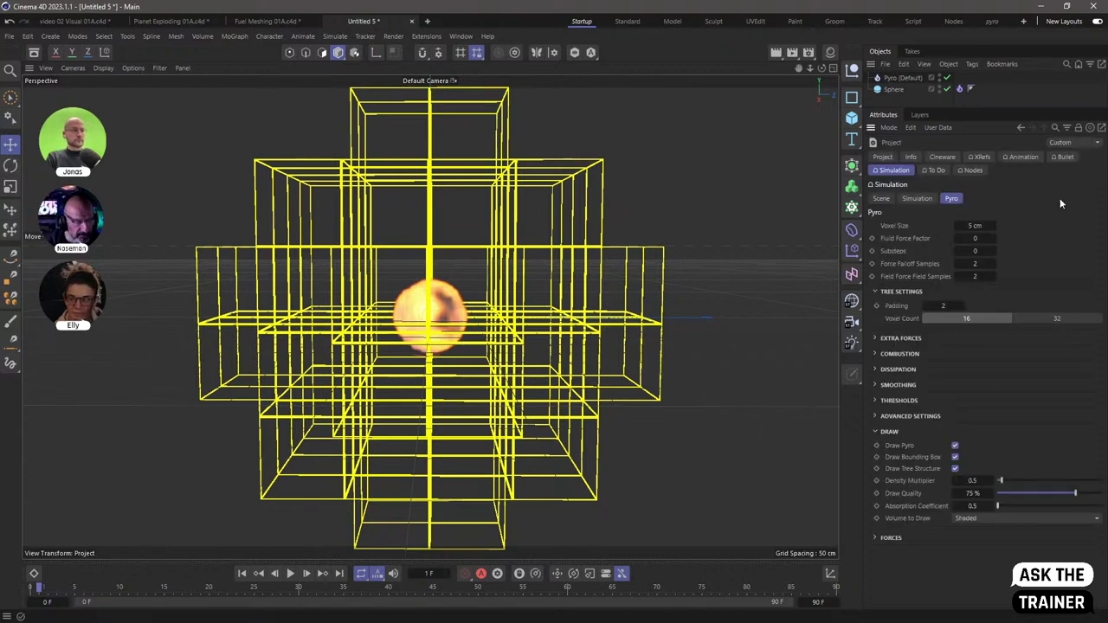
left_click(961, 77)
left_click(1015, 157)
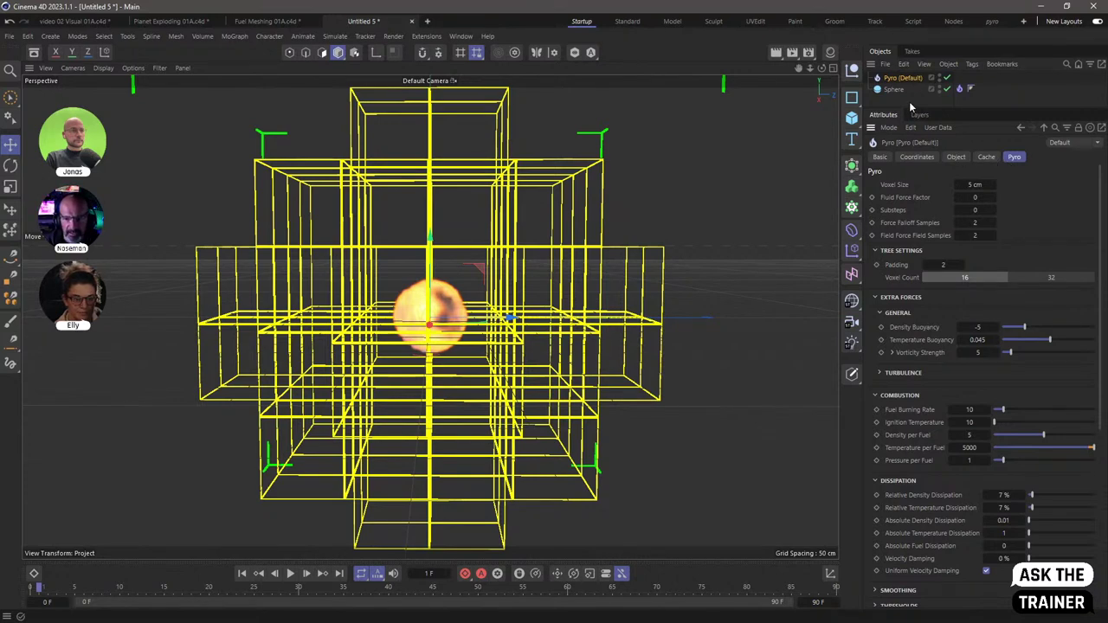
key("ctrl+d")
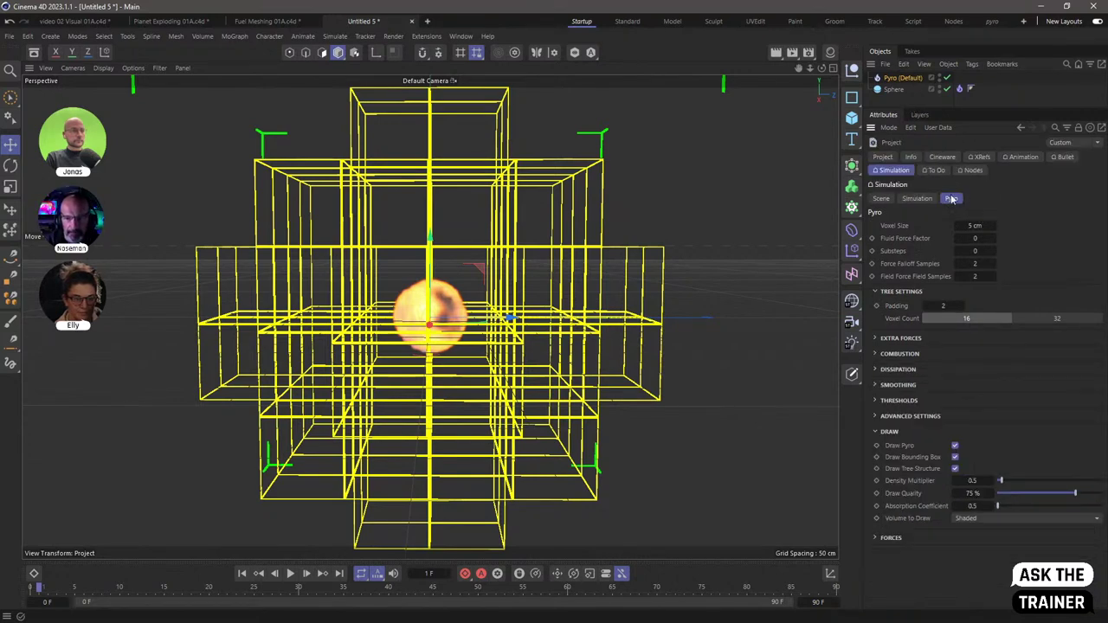
Open the project's Pyro settings in a separate Attributes window, enlarge it over the viewport, and close it
left_click(1102, 128)
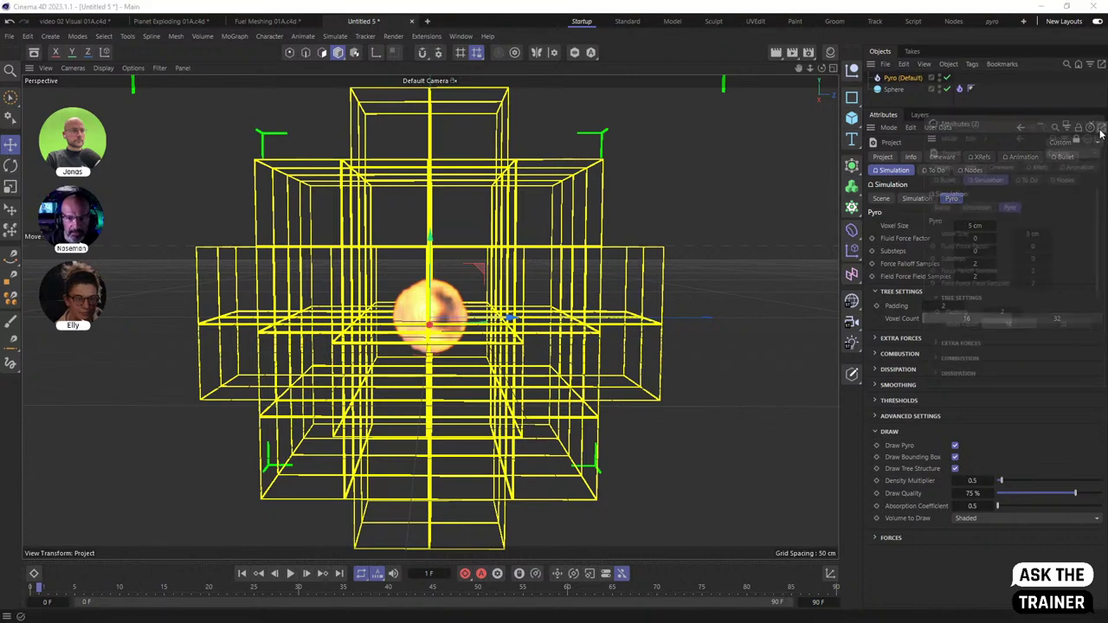
left_click_drag(962, 121, 706, 114)
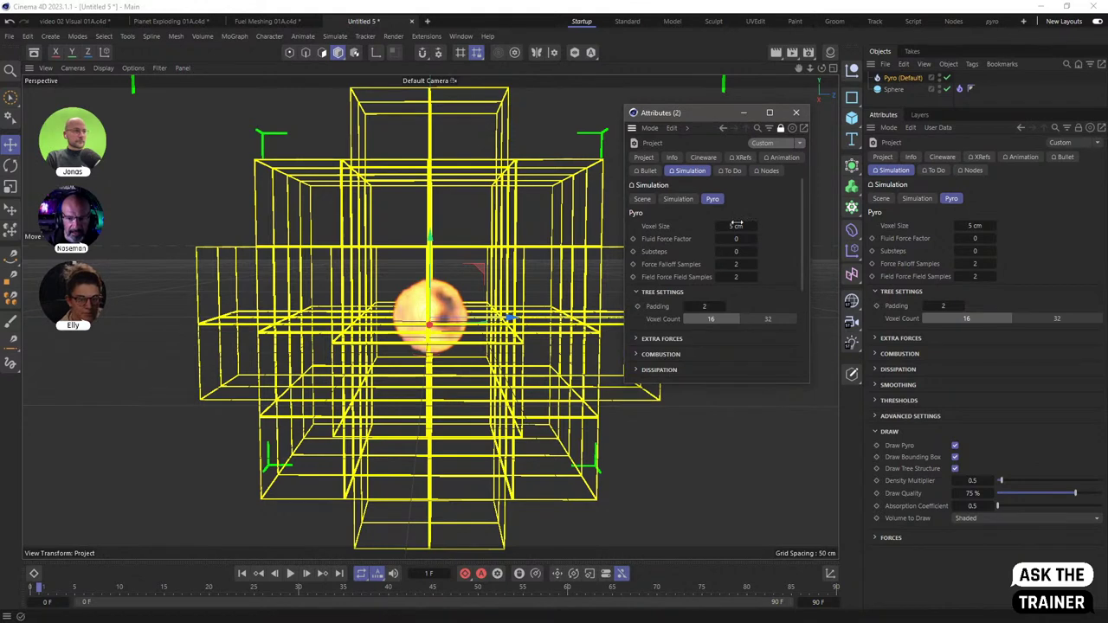
left_click_drag(808, 381, 827, 545)
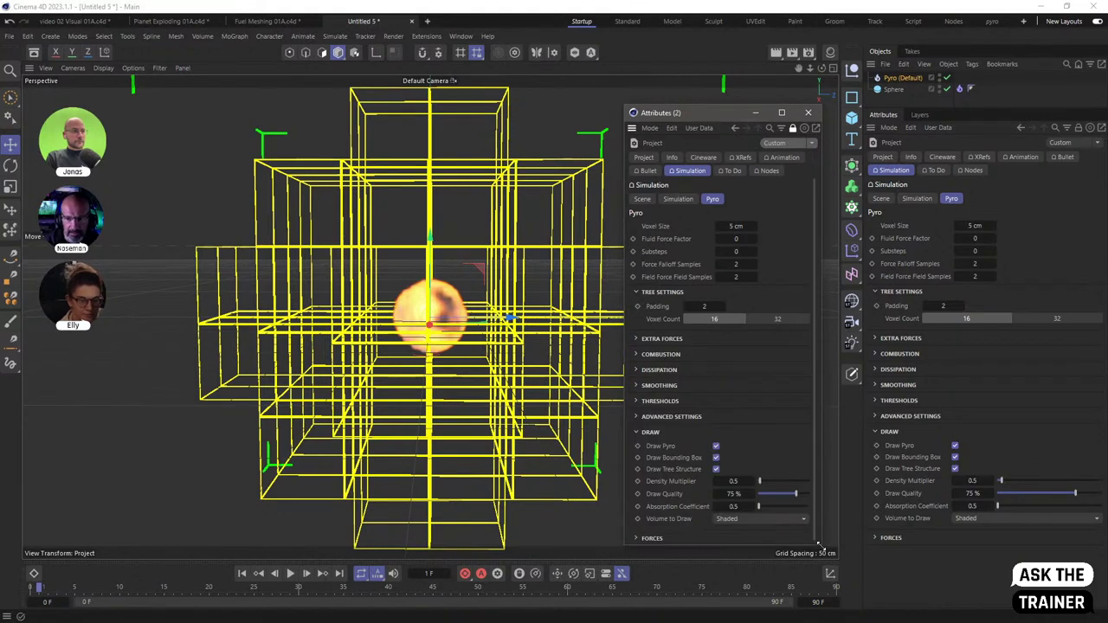
left_click(814, 111)
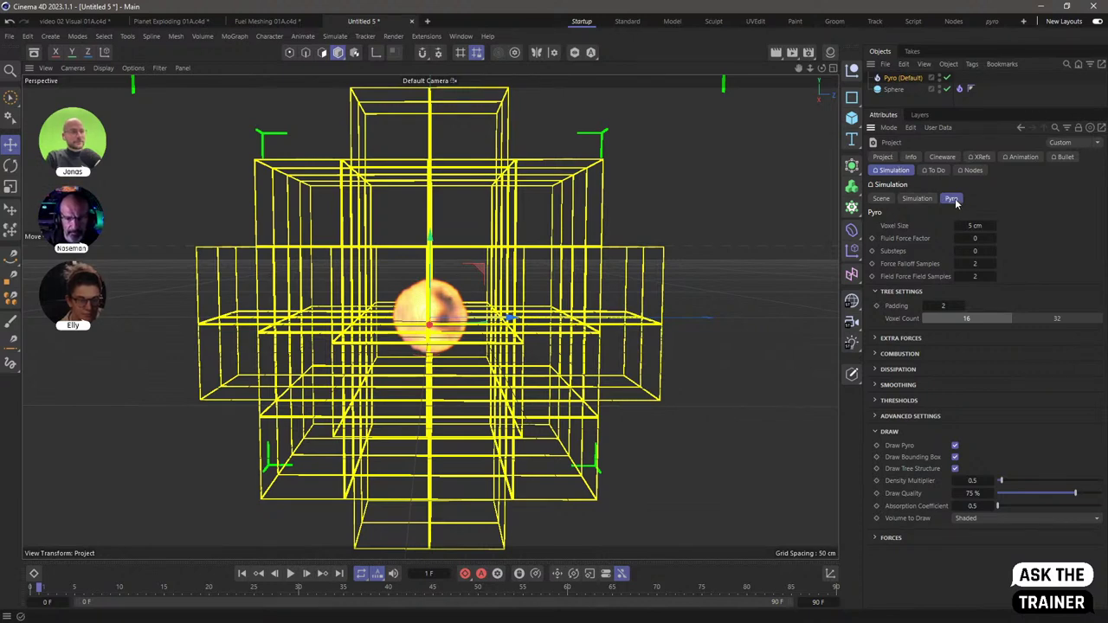
Reopen the project's Pyro settings in a separate locked Attributes window and display the Pyro object's settings alongside for comparison
left_click(881, 198)
left_click(956, 201)
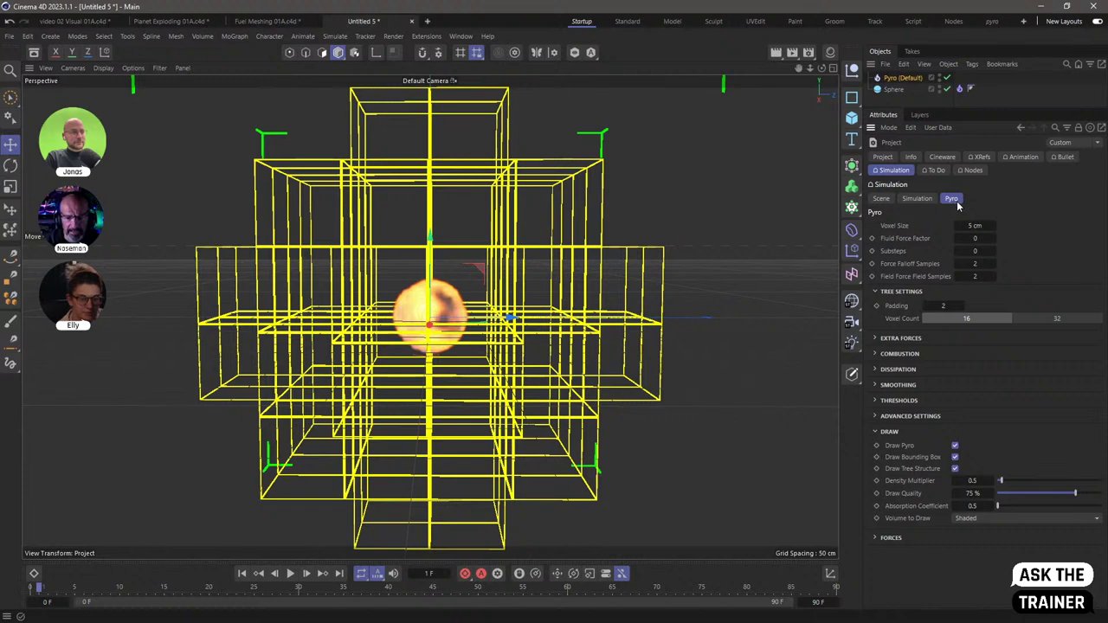
left_click(1101, 130)
left_click_drag(935, 113, 637, 134)
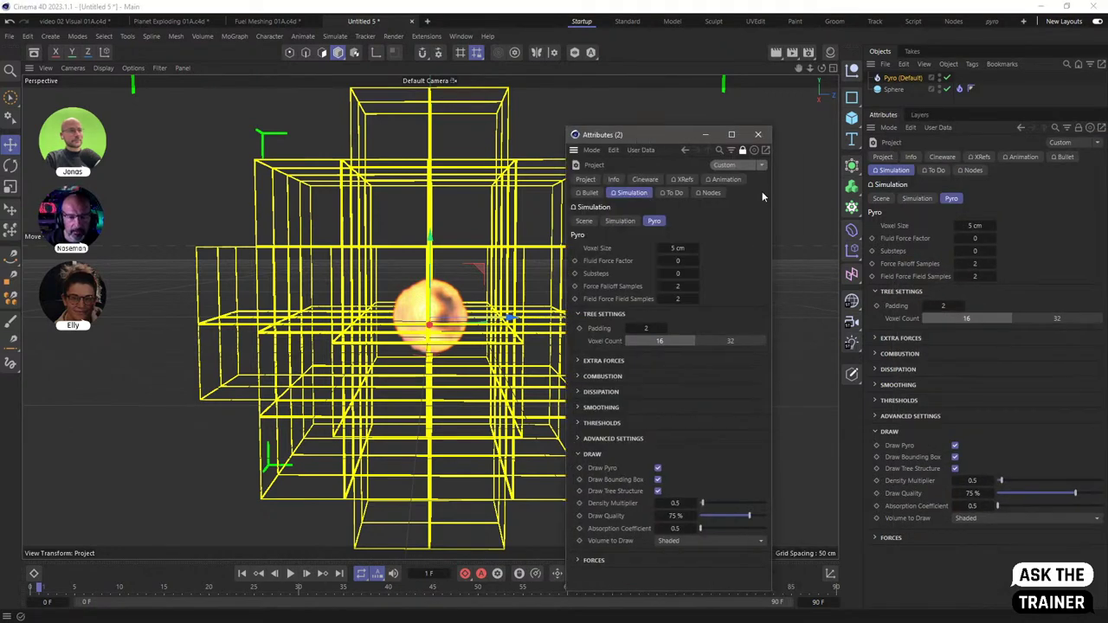
left_click(743, 152)
left_click(893, 90)
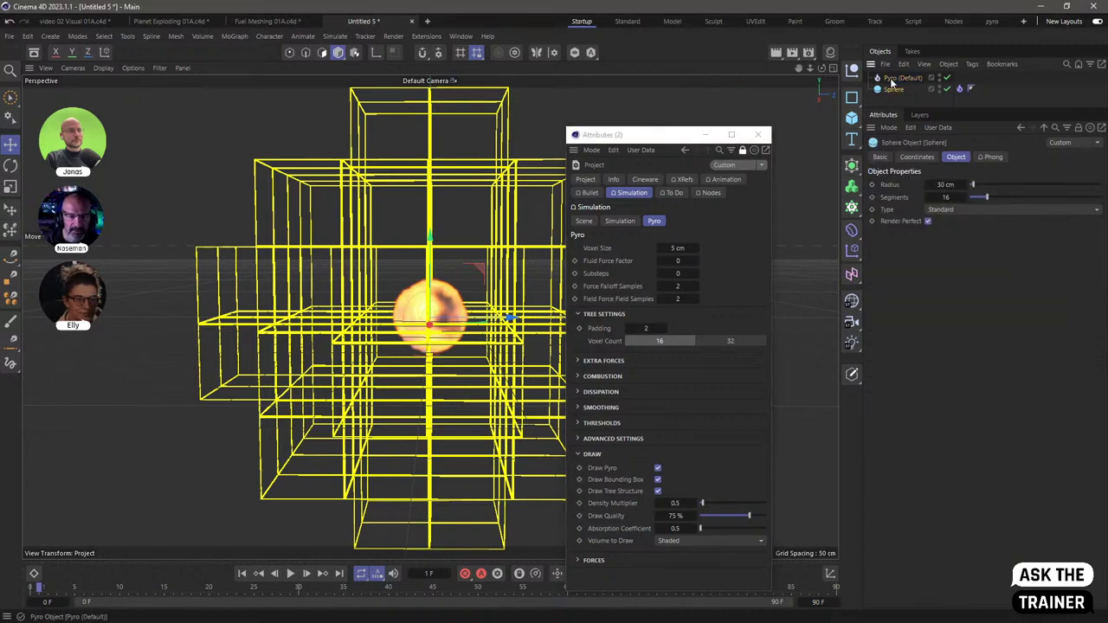
left_click(892, 79)
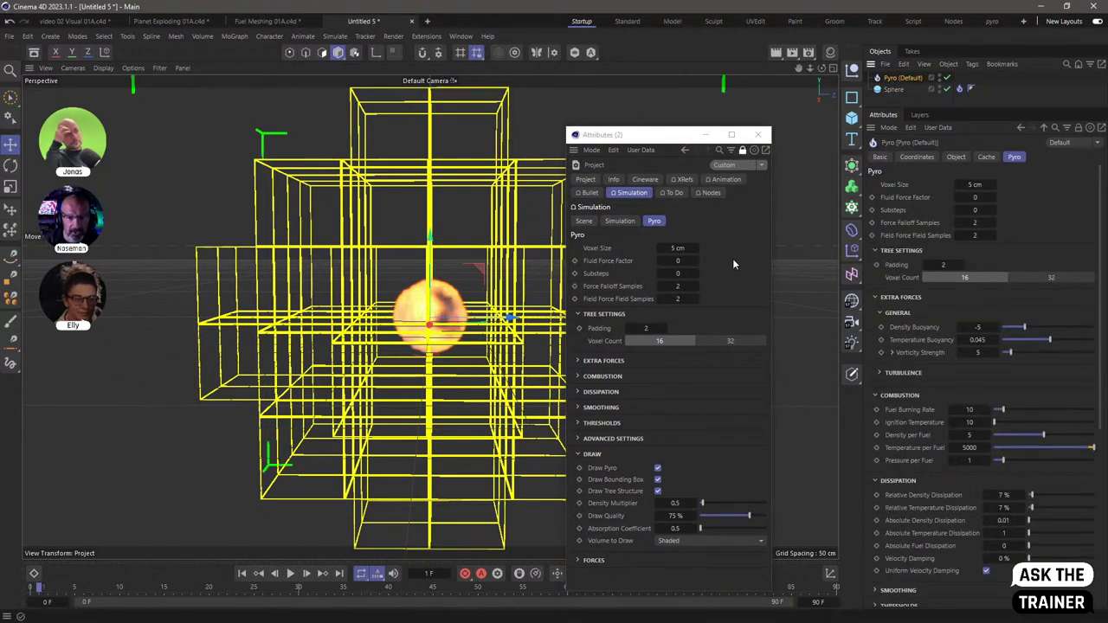
Dock the locked project Attributes window beside the viewport and narrow it to widen the viewport
left_click_drag(574, 150, 808, 164)
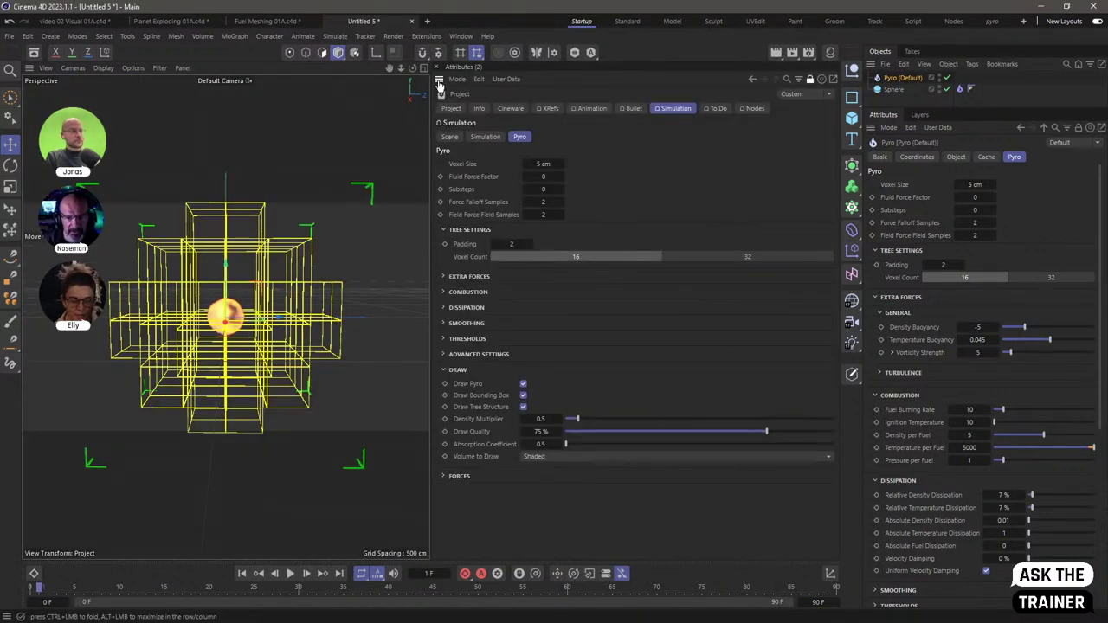
left_click(439, 83, "ctrl")
left_click(835, 185, "ctrl")
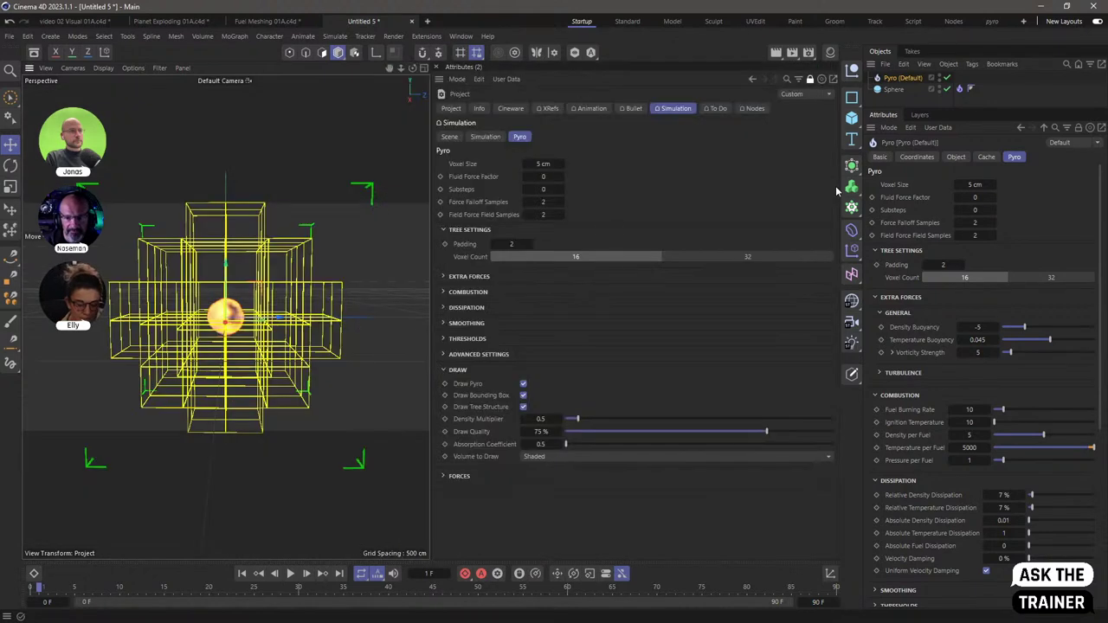
left_click_drag(439, 164, 671, 164)
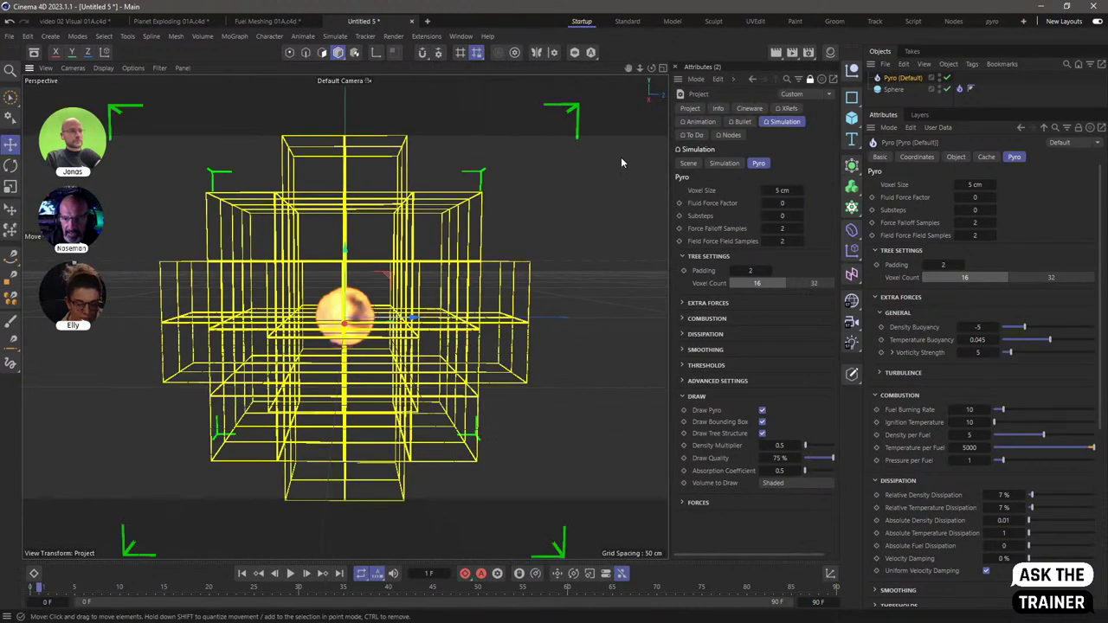
Display the sphere's Pyro tag settings beside the docked project settings, and fold and unfold the docked Attributes panel
left_click(895, 89)
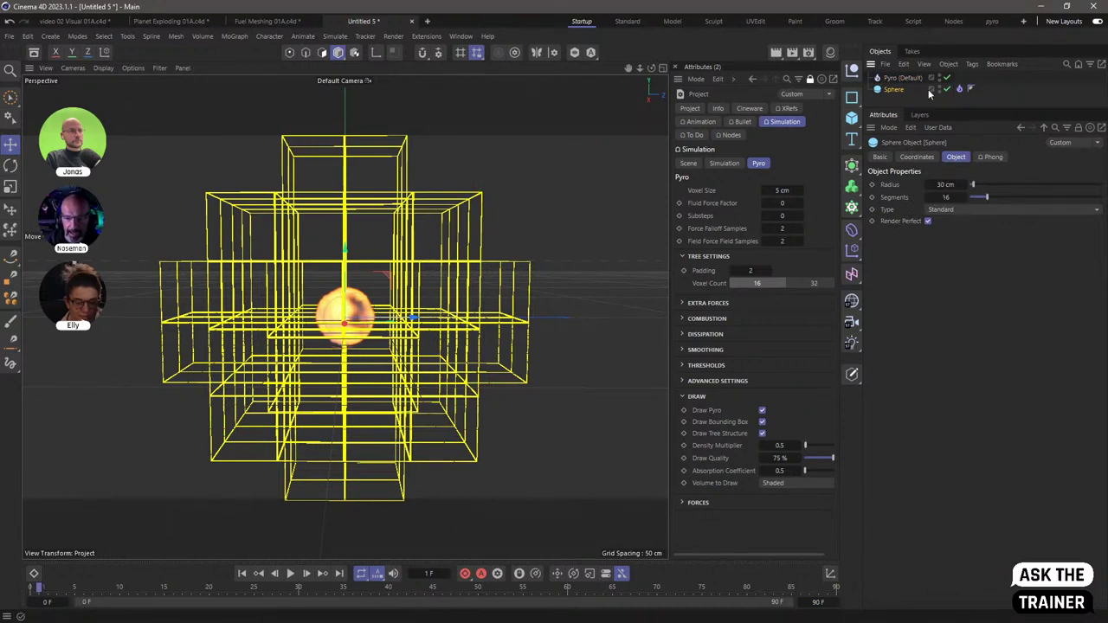
left_click(959, 89)
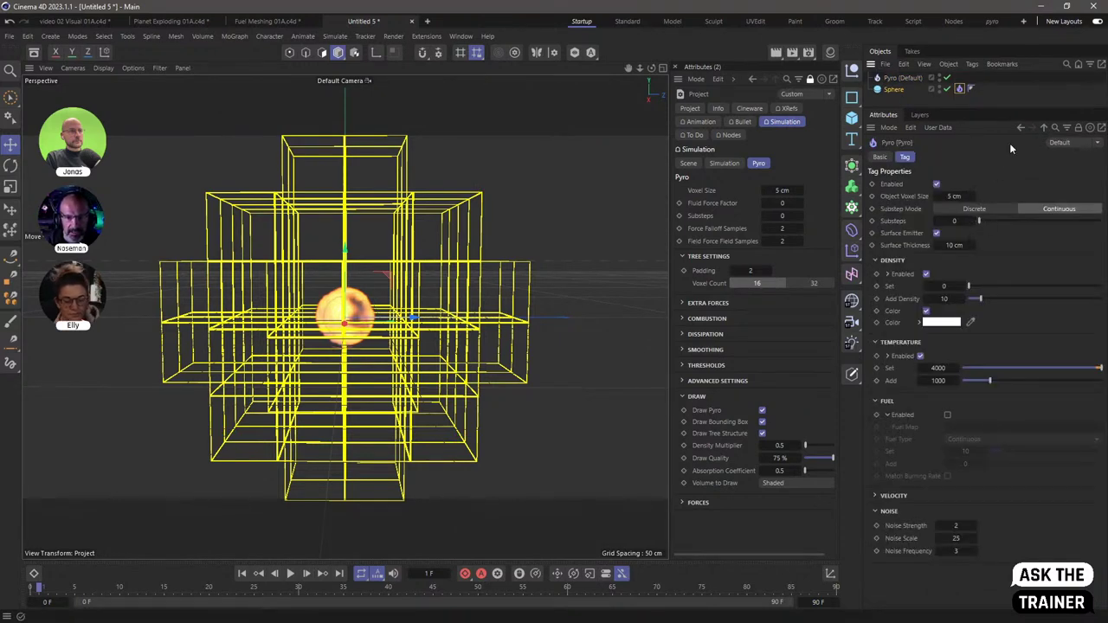
left_click(679, 75)
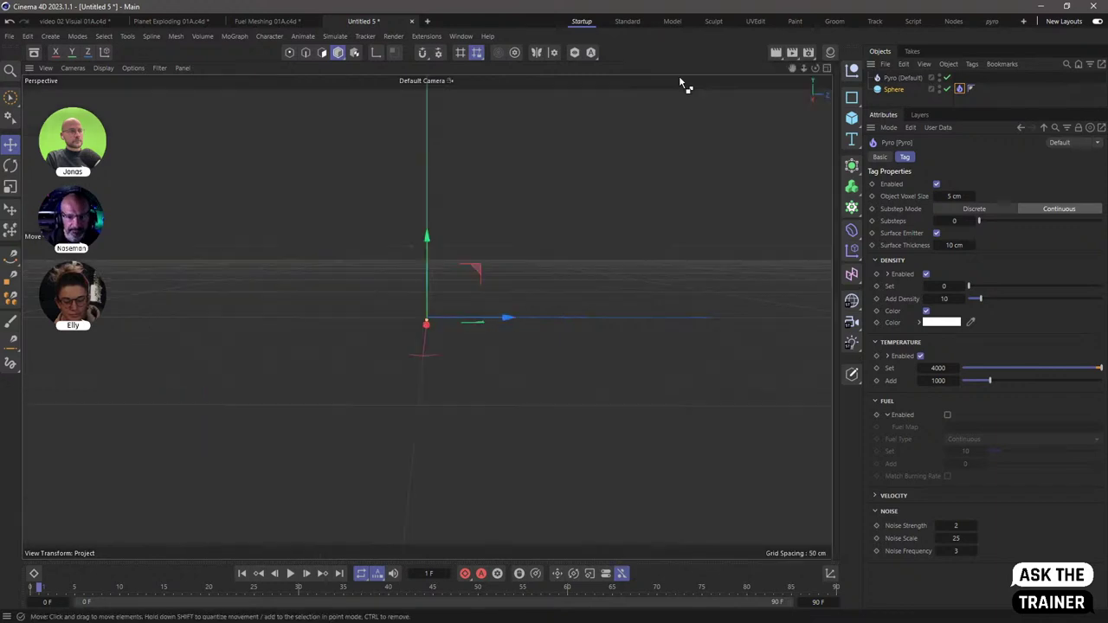
left_click(840, 117)
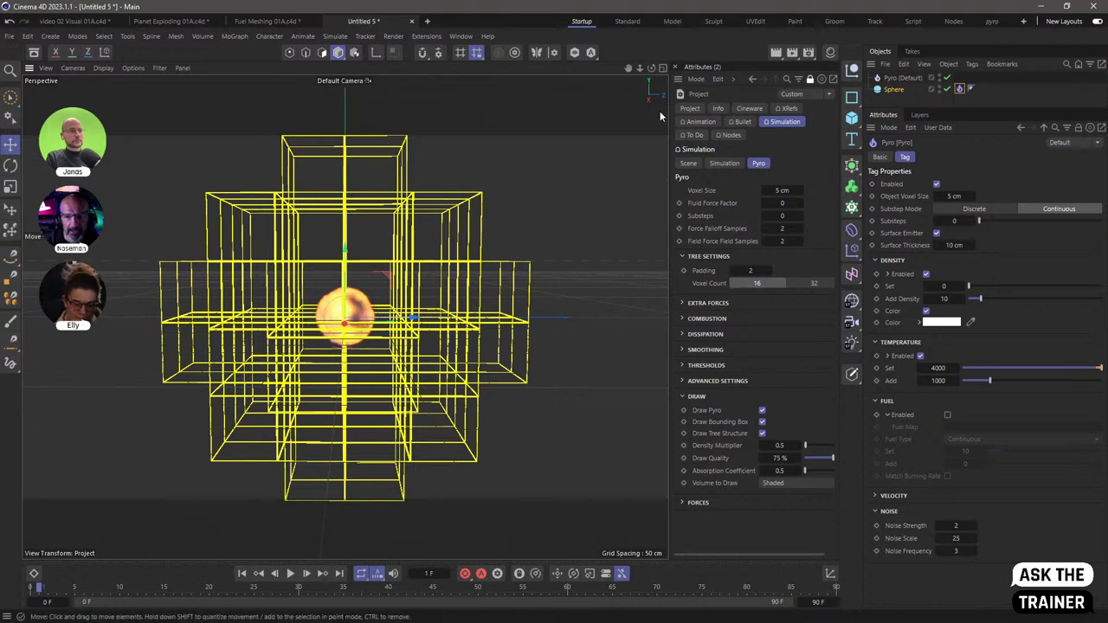
Switch to the pyro layout, display the project's Pyro settings in its second Attributes panel, and return to the Startup layout
left_click(991, 22)
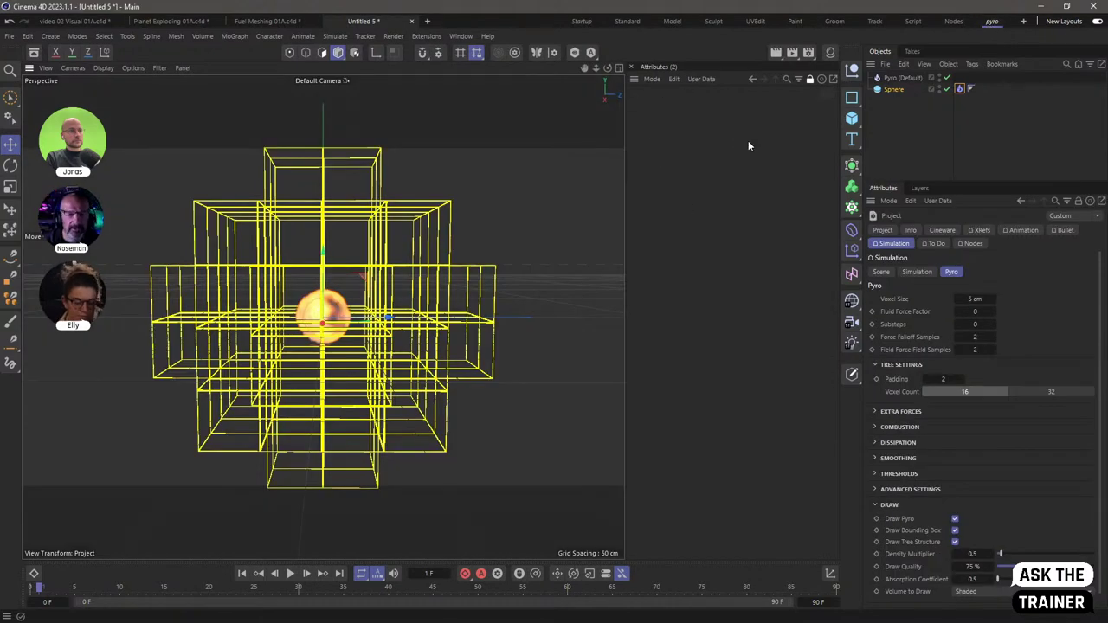
left_click(809, 79)
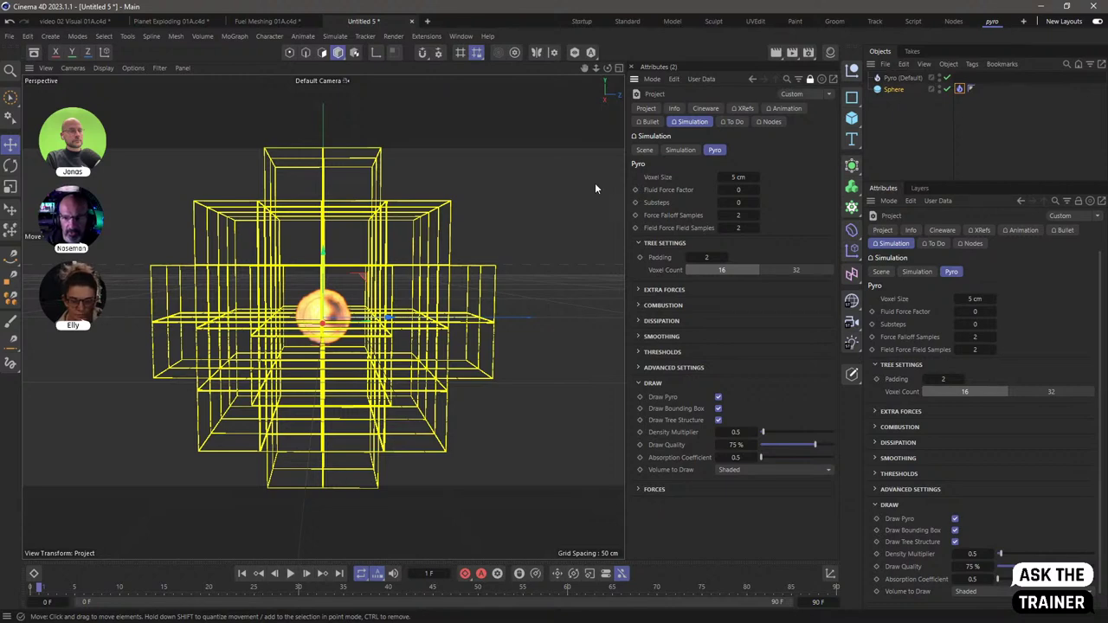
left_click(582, 21)
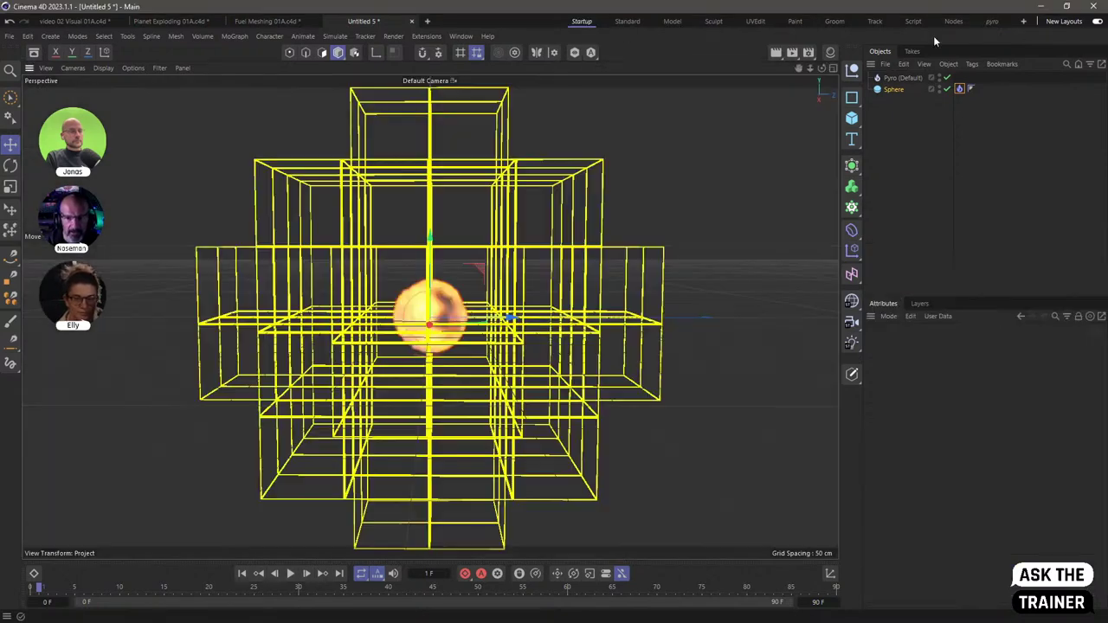
Switch to the pyro layout, lock its second Attributes panel on the project's Pyro settings, and display the Pyro object's Object properties beside it
left_click(991, 21)
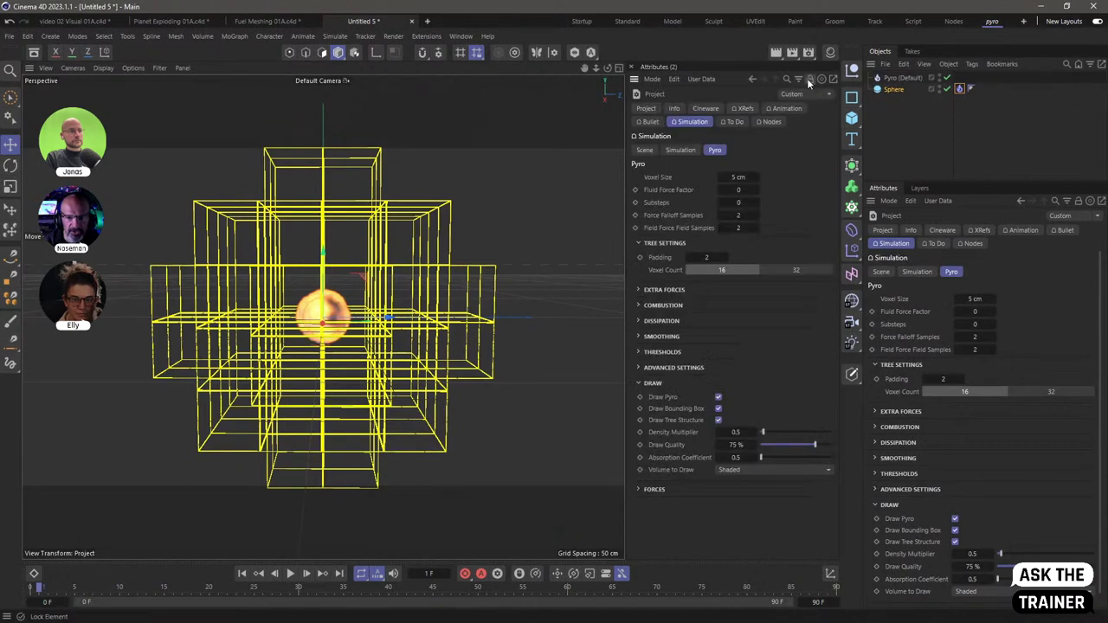
left_click(631, 67)
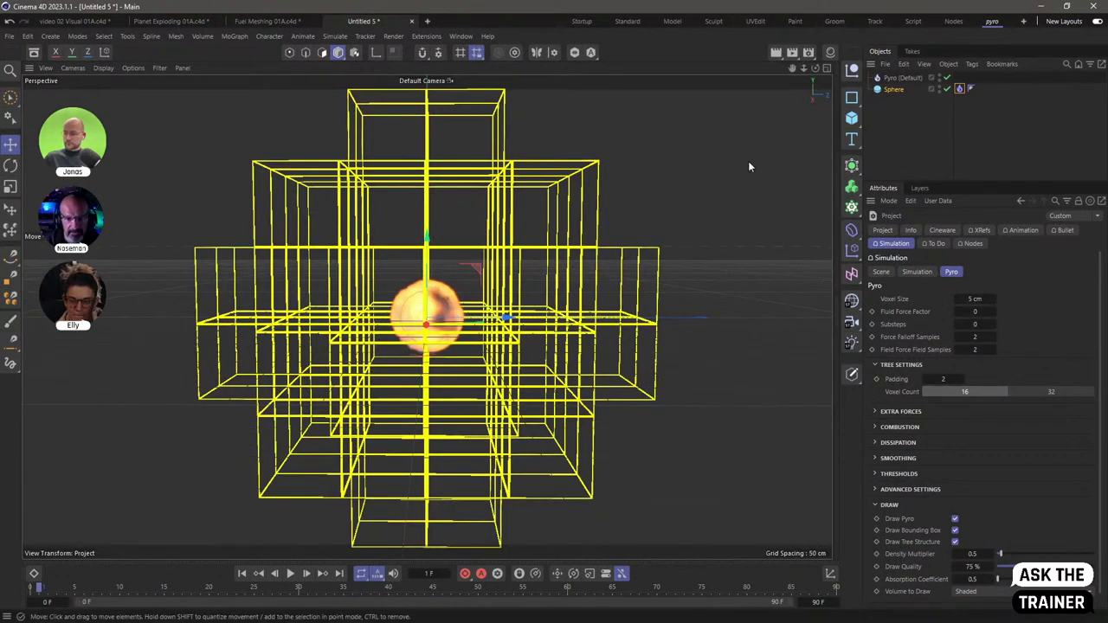
left_click(960, 89)
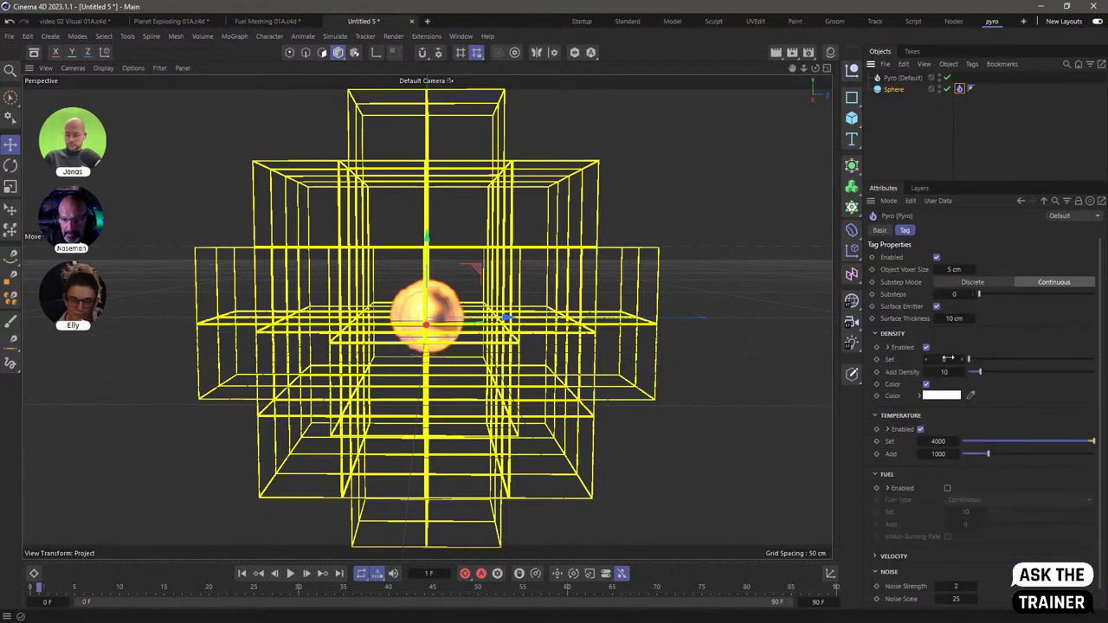
left_click(841, 162)
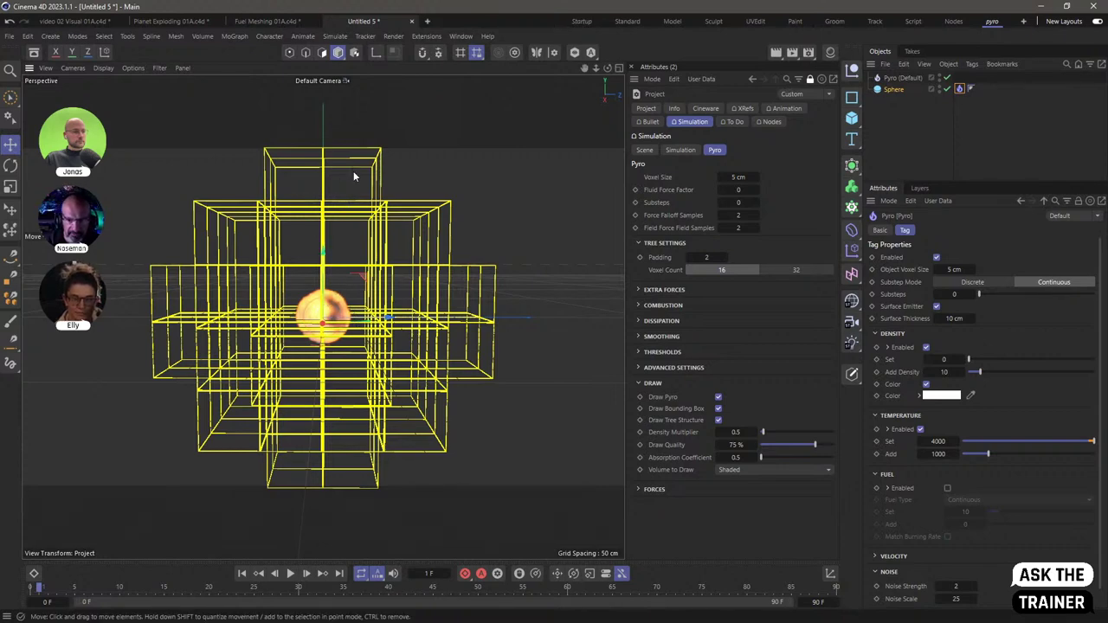
left_click(902, 77)
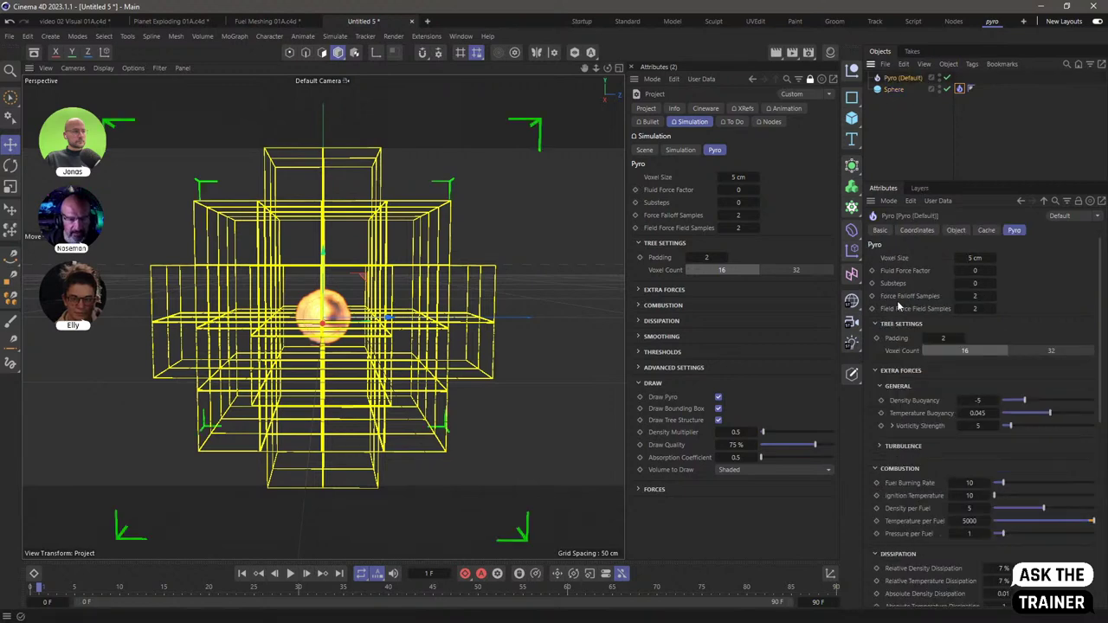
left_click(956, 230)
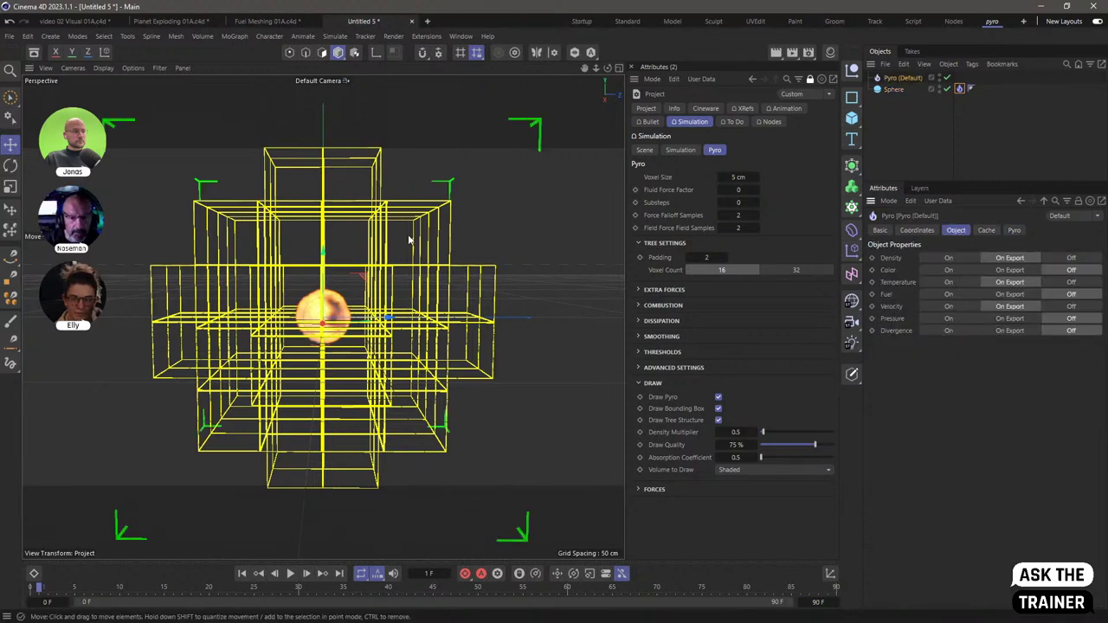
Set the project's Pyro tree padding to 0 and play the simulation from the start to inspect the tree structure
left_click(708, 257)
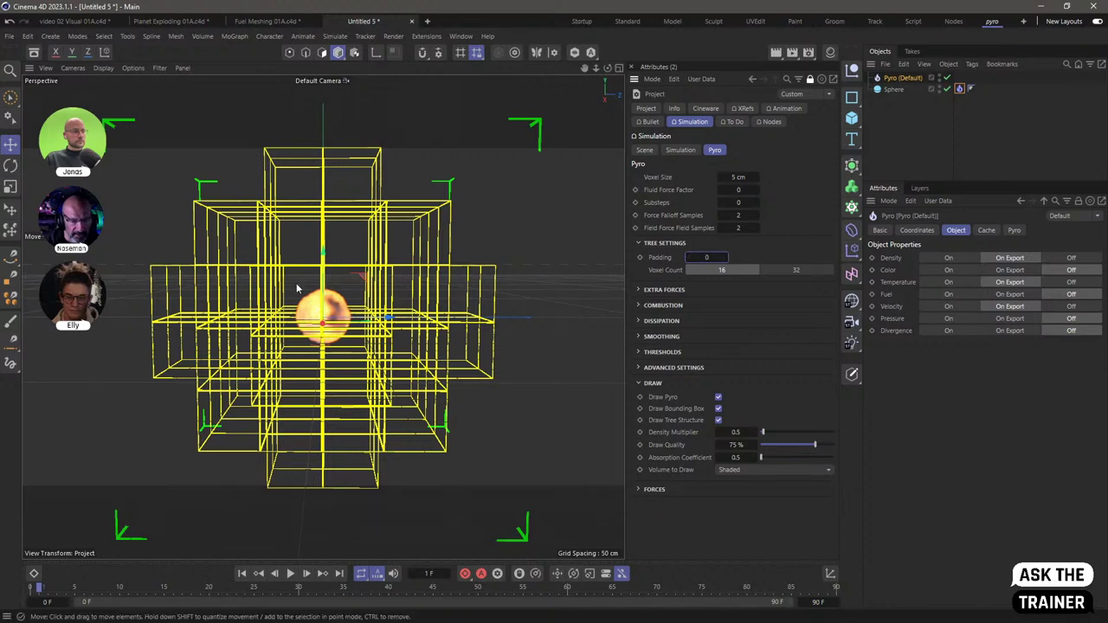
left_click(276, 574)
left_click(291, 574)
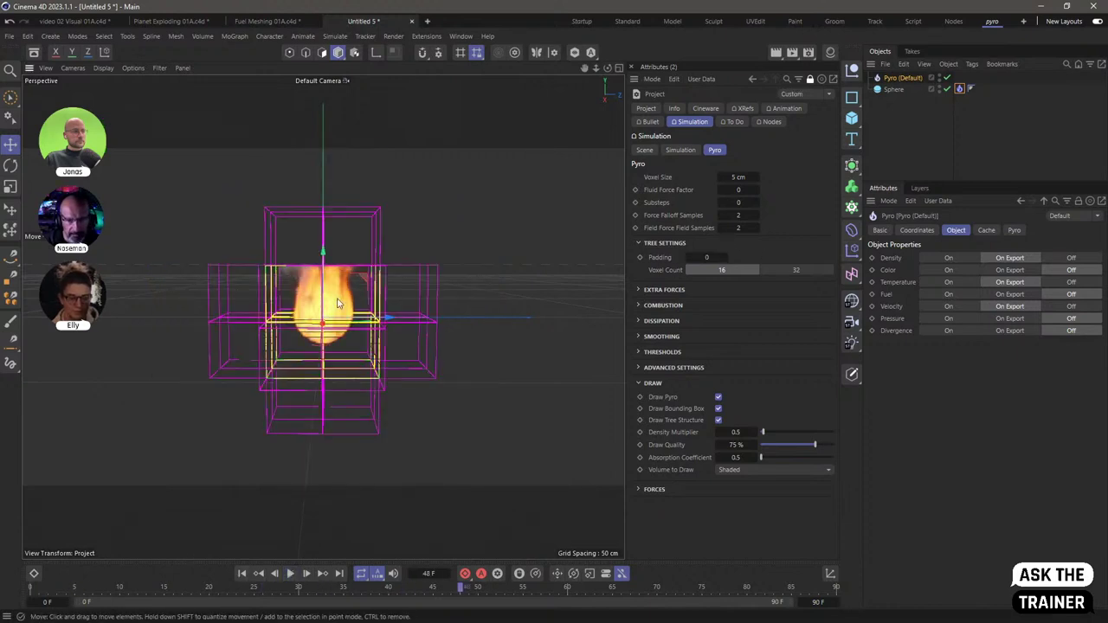
left_click_drag(217, 294, 688, 245, "alt")
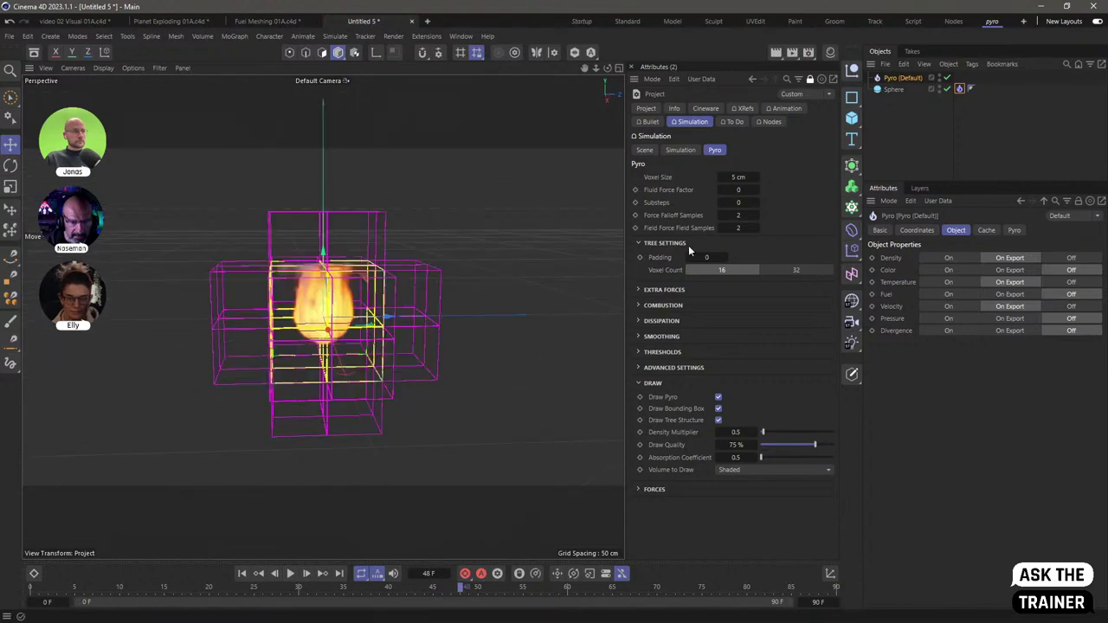
Set the Pyro tree padding to 1 and replay the simulation up to frame 65 to inspect the tree boxes around the smoke
left_click(755, 254)
left_click(242, 575)
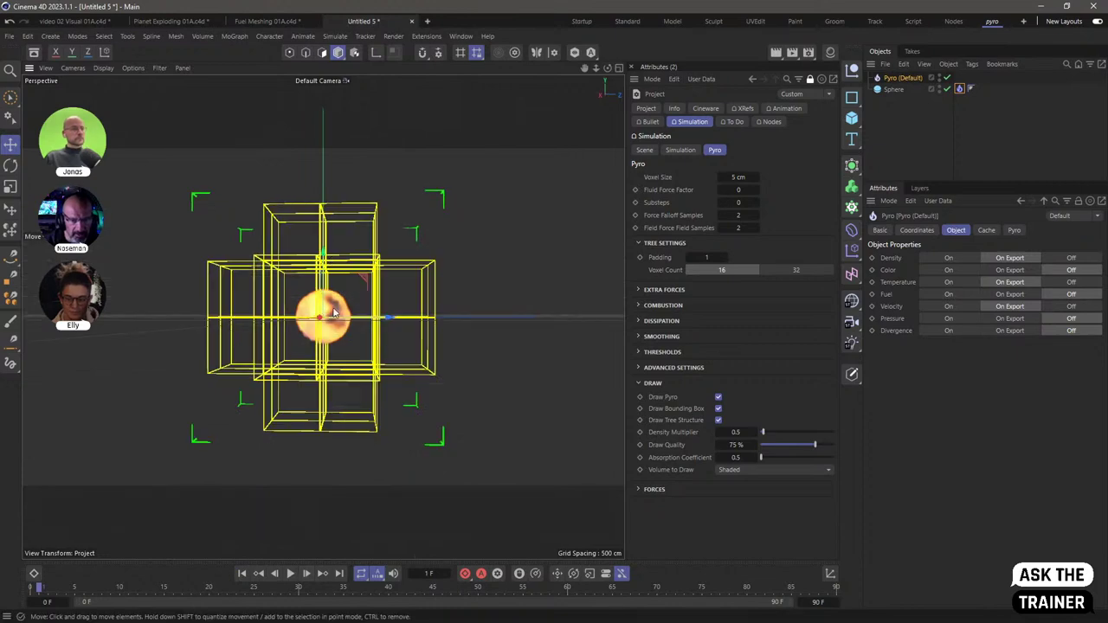
left_click(293, 574)
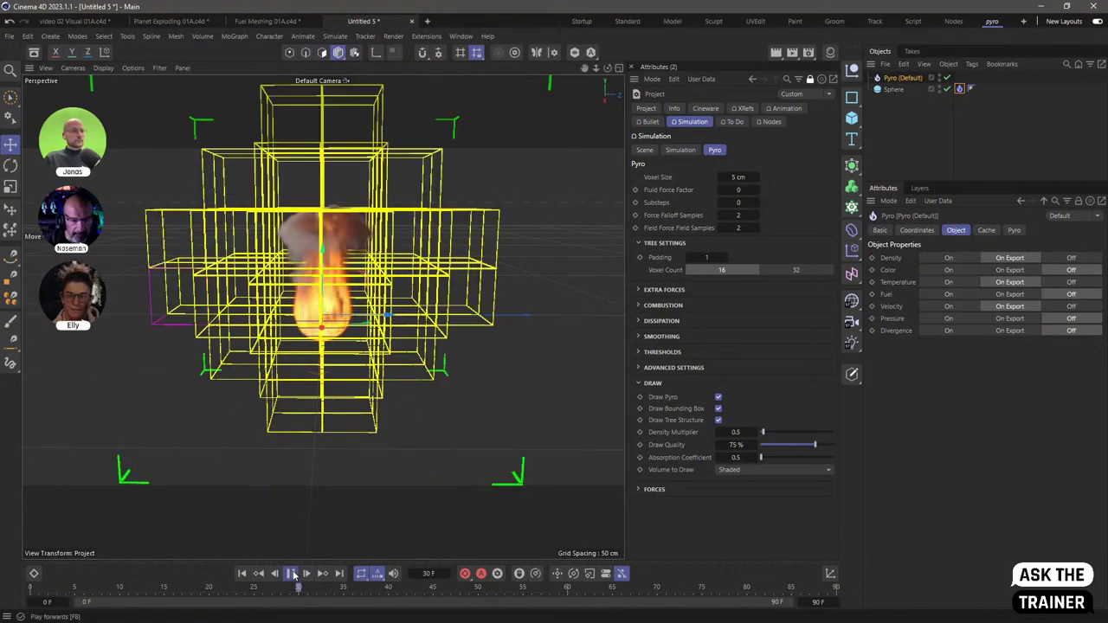
key("F8")
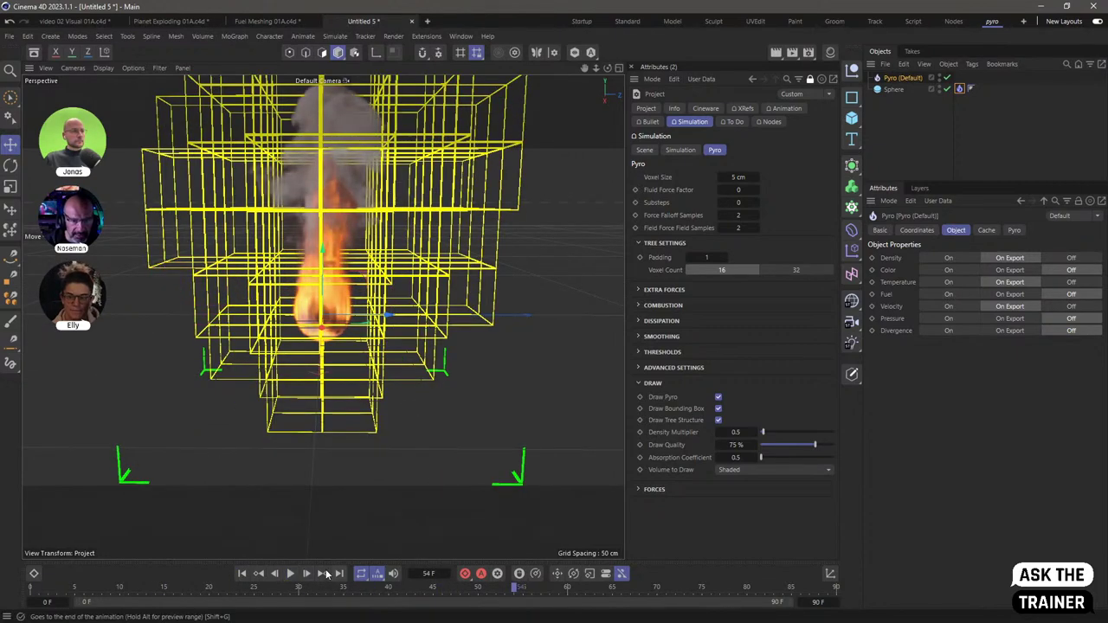
left_click(290, 573)
scroll(297, 525, "down", 3)
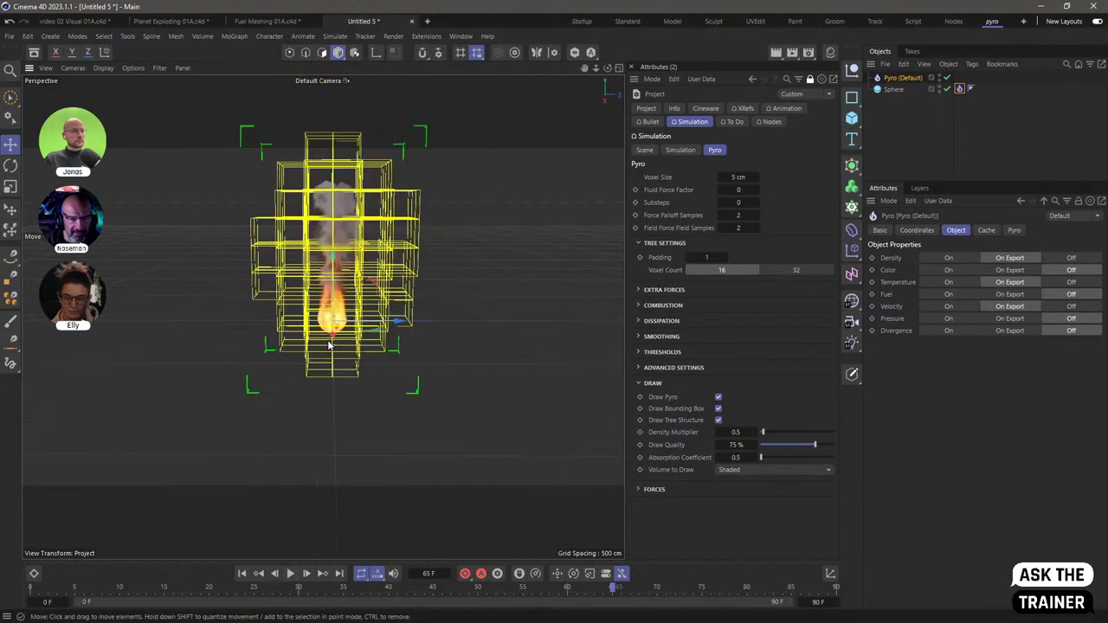
left_click_drag(297, 525, 213, 328, "alt")
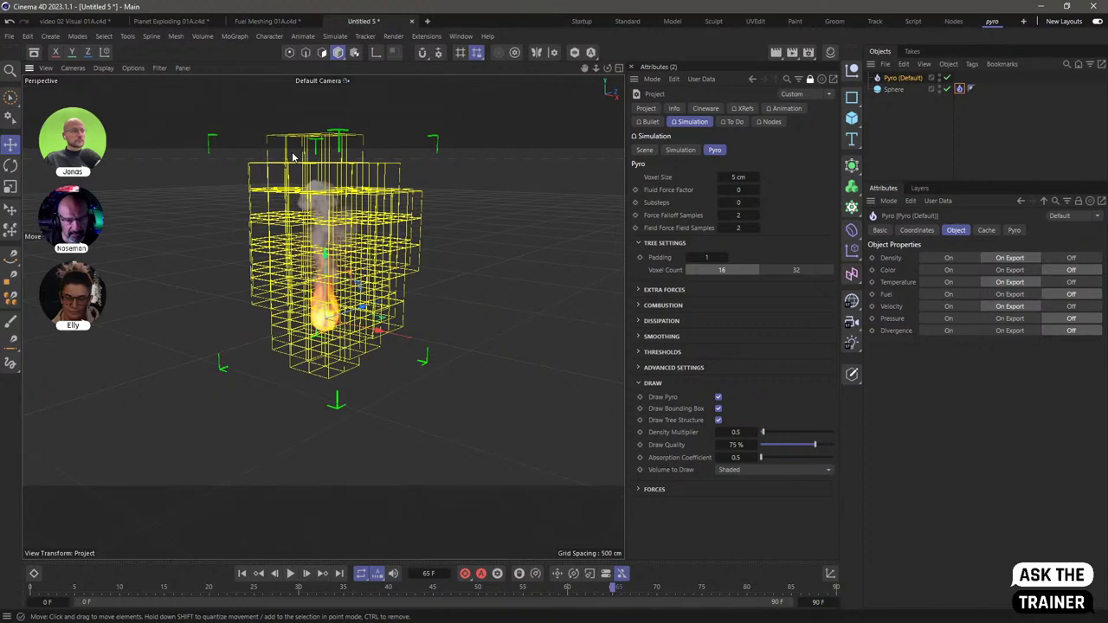
left_click_drag(294, 157, 389, 177, "alt")
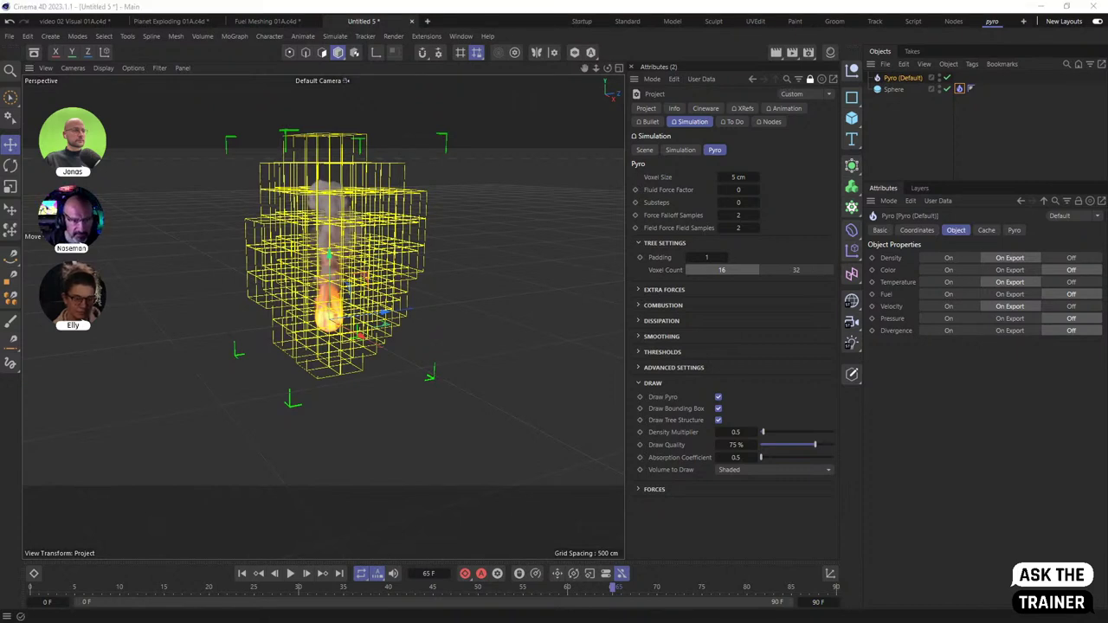
Bring up Task Manager, examine the performance of GPU 0 and GPU 1, and return to Cinema 4D
left_click_drag(1107, 75, 346, 75)
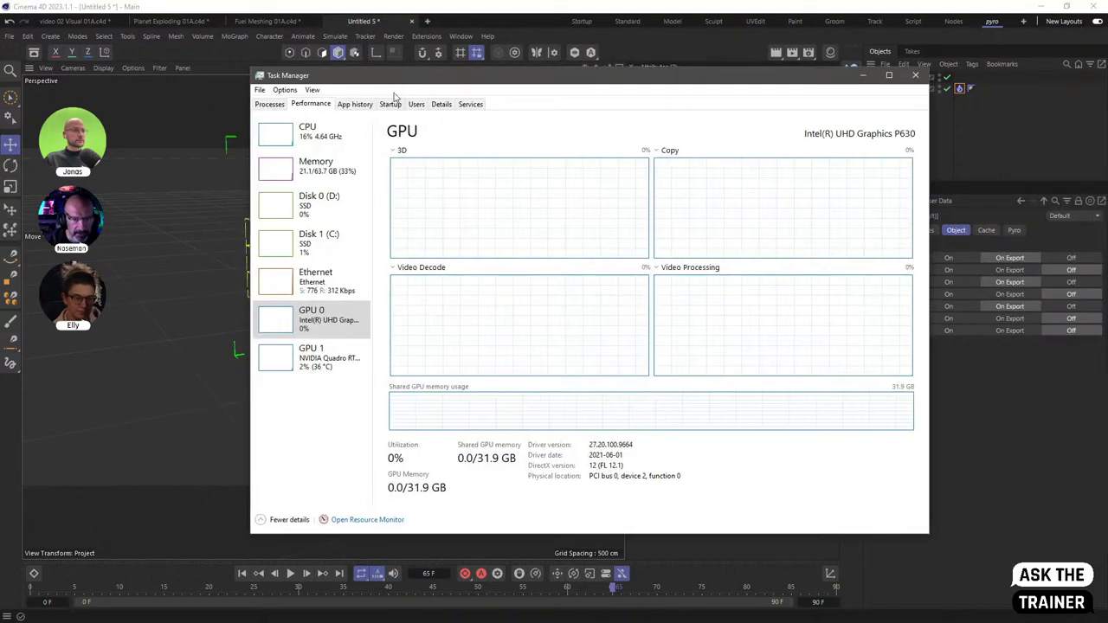
left_click(290, 332)
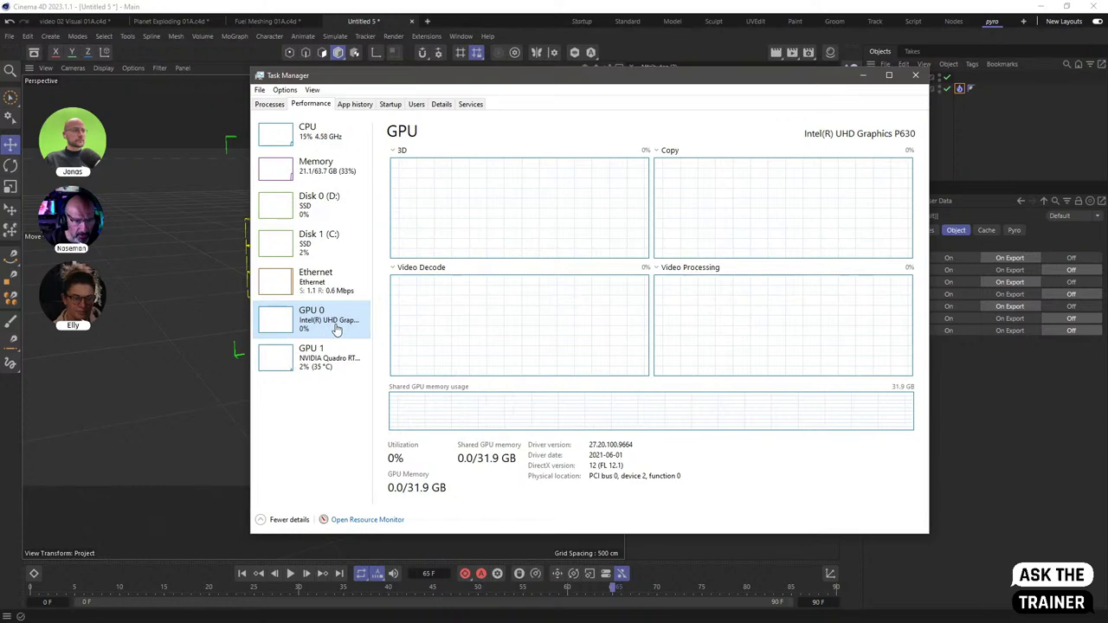
left_click(285, 363)
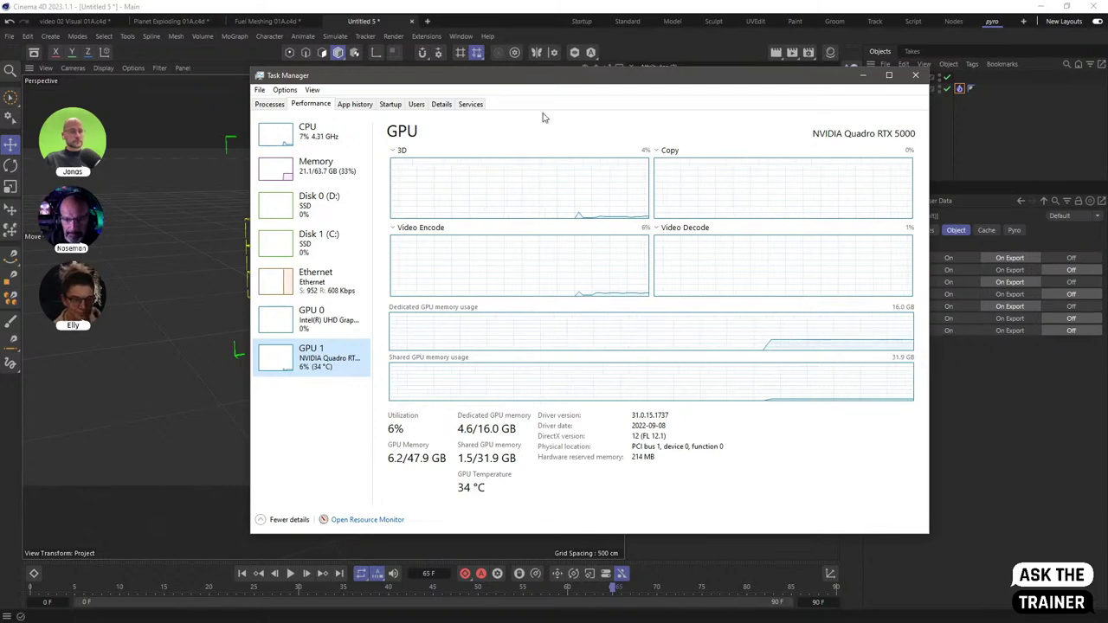
left_click(667, 160)
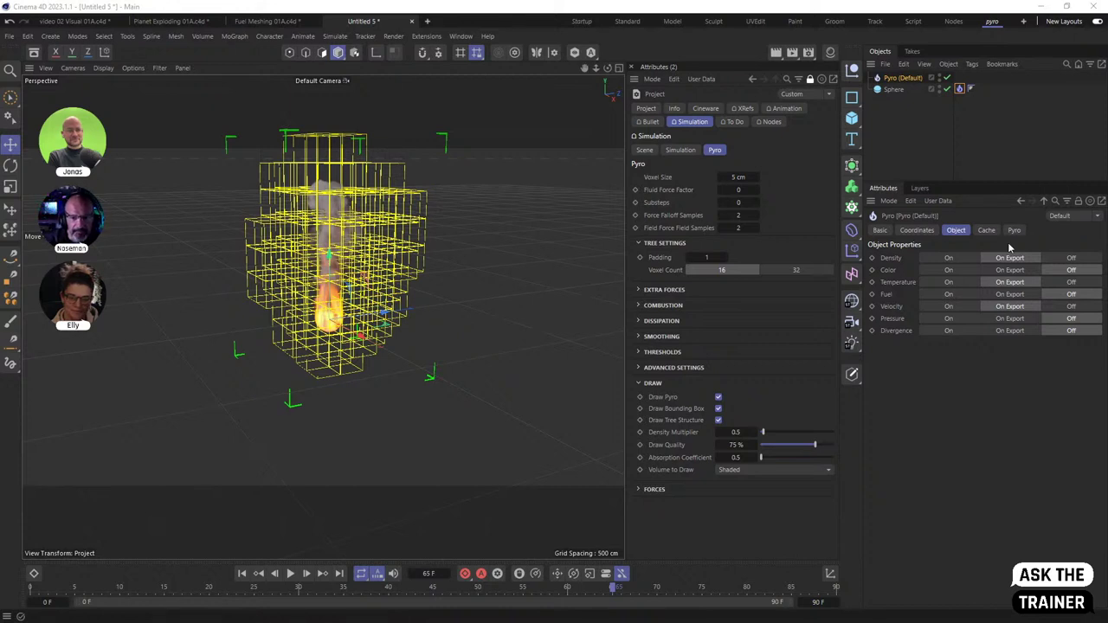
Rewind the simulation, advance it frame by frame to frame 5, and check GPU 1's memory usage in Task Manager
left_click(709, 258)
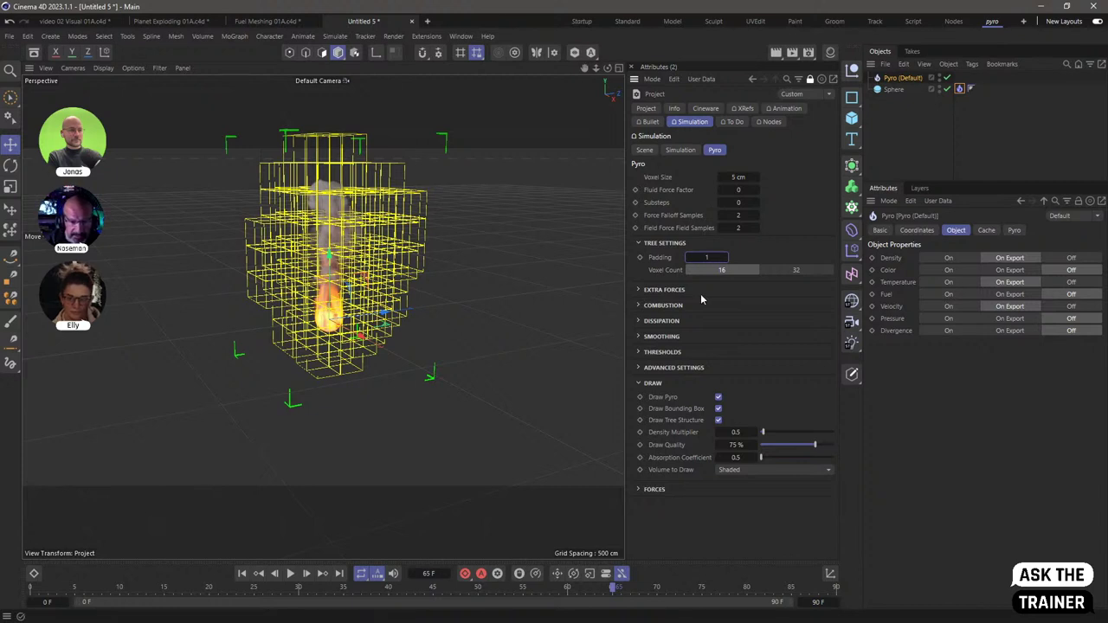
left_click(242, 573)
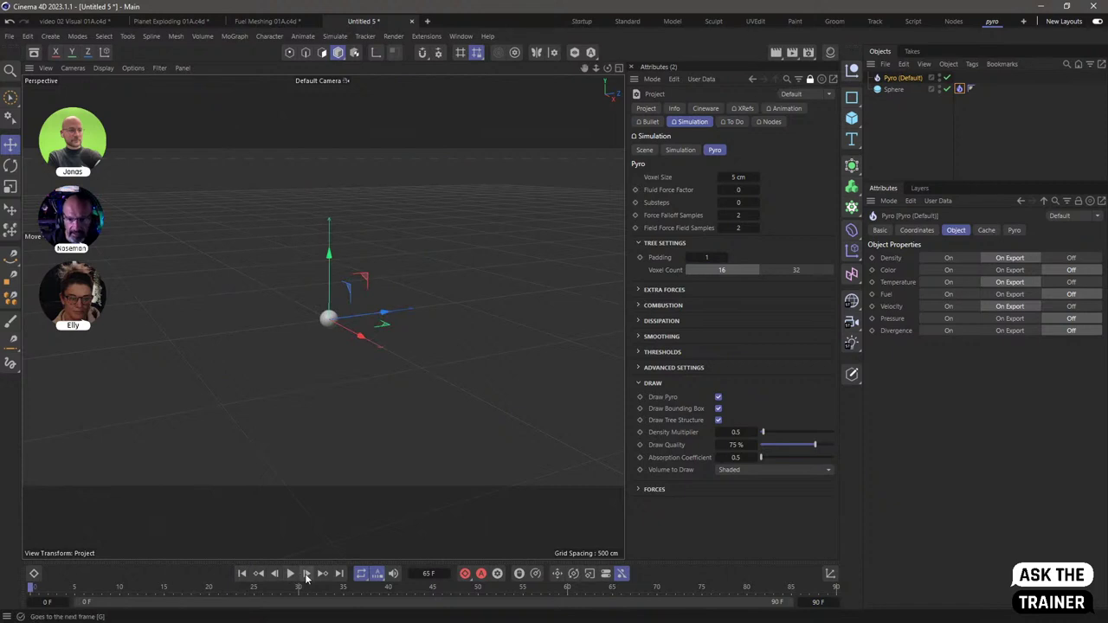
left_click(306, 573)
left_click(306, 573)
left_click(306, 573)
left_click(306, 573)
left_click(307, 573)
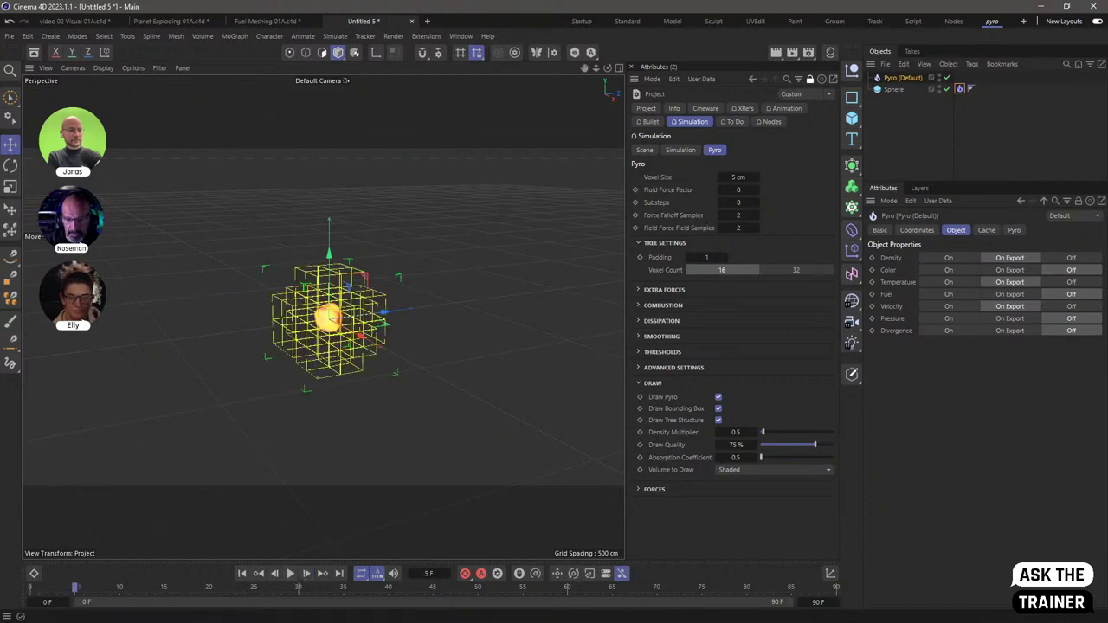
key("ctrl+shift+Escape")
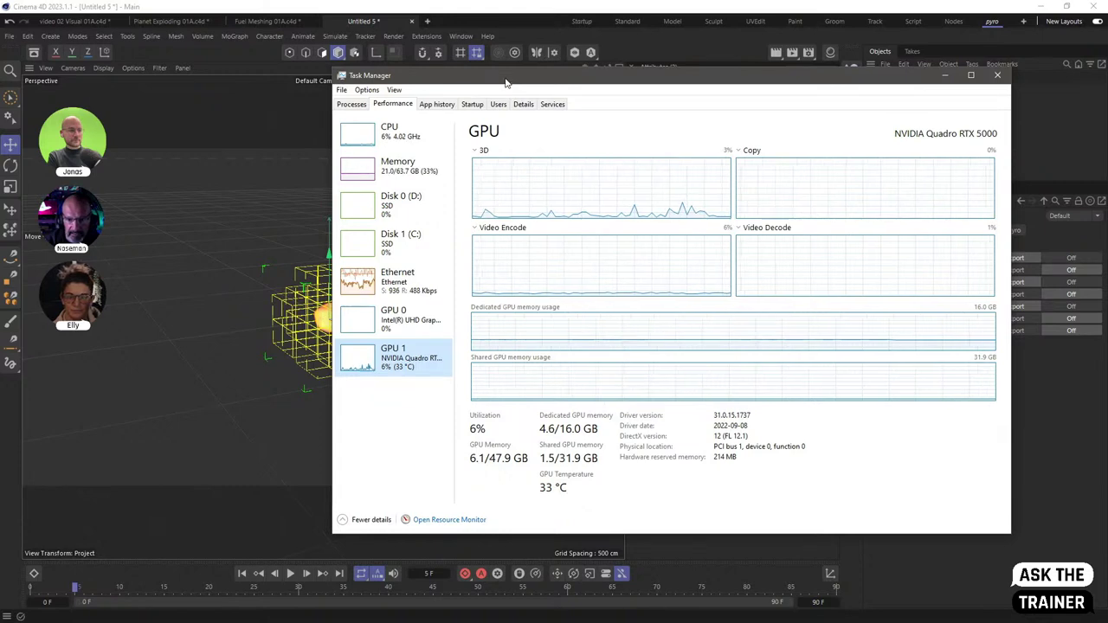
key("alt+F4")
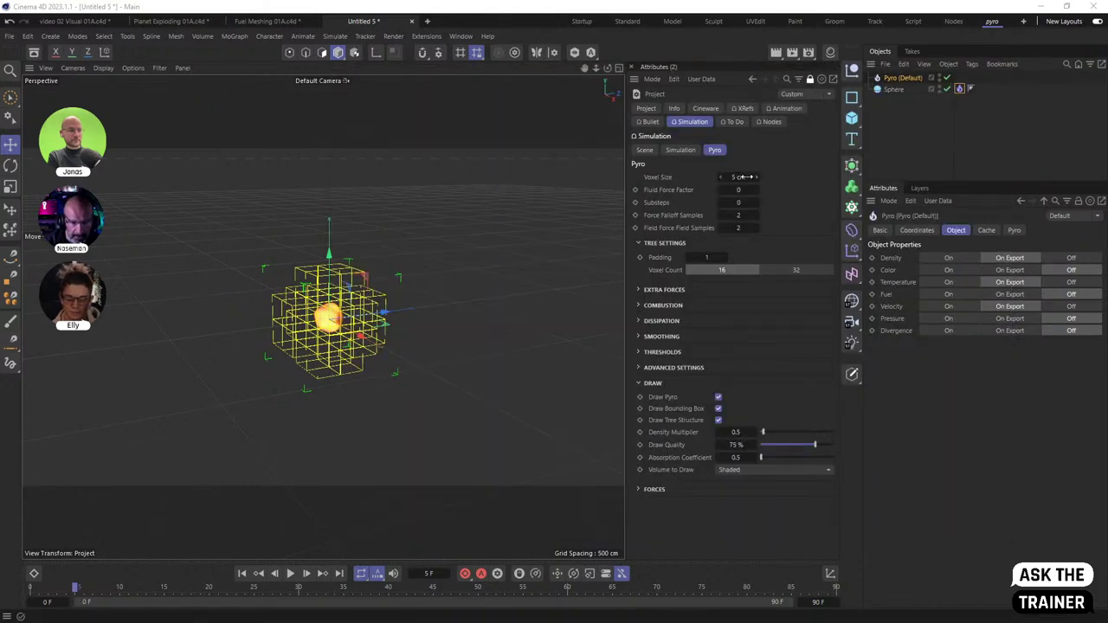
Set the project's Pyro voxel size to 1 cm, rewind, and advance the simulation frame by frame to frame 5
left_click_drag(745, 177, 723, 178)
left_click(274, 573)
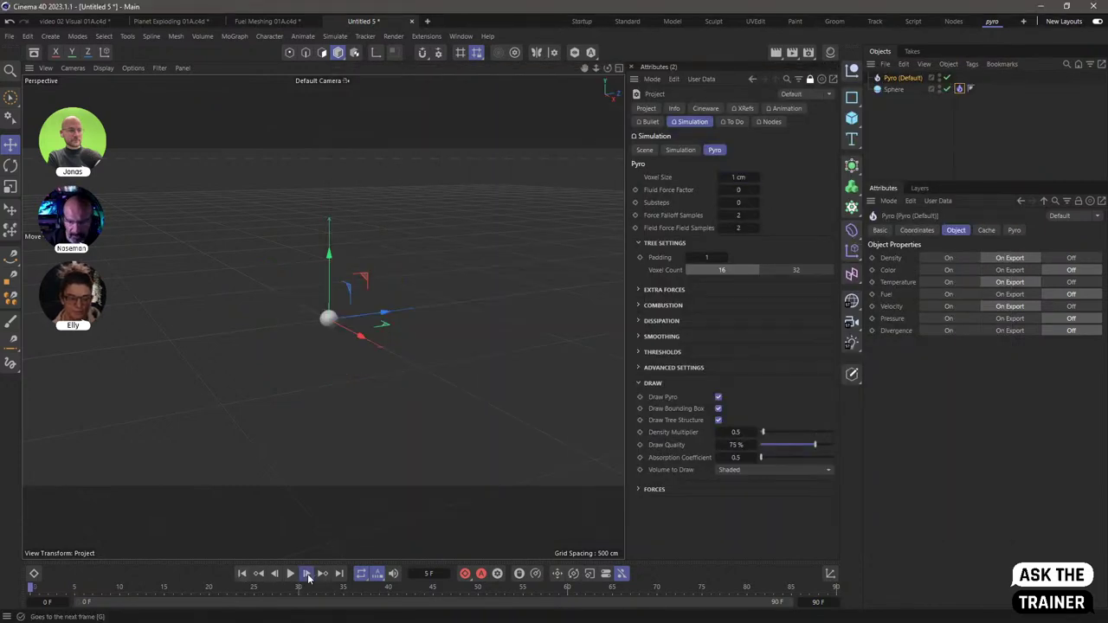
left_click(307, 574)
left_click(306, 574)
left_click(306, 574)
left_click(307, 574)
left_click(306, 574)
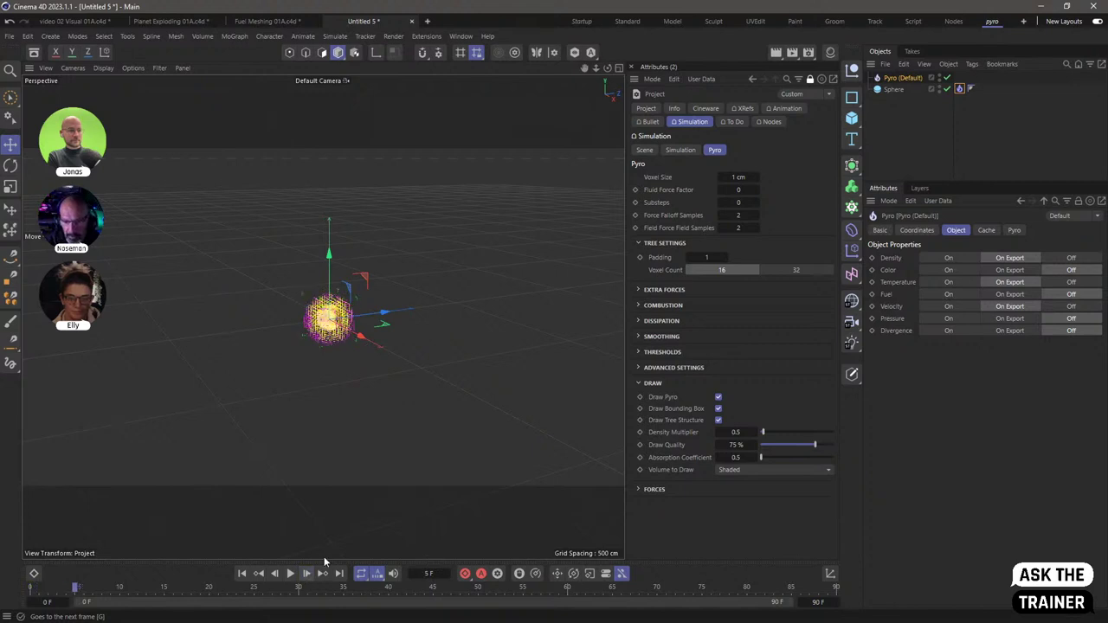
Check GPU 1's dedicated memory usage in Task Manager for the finer voxel size and return to Cinema 4D
key("ctrl+shift+Escape")
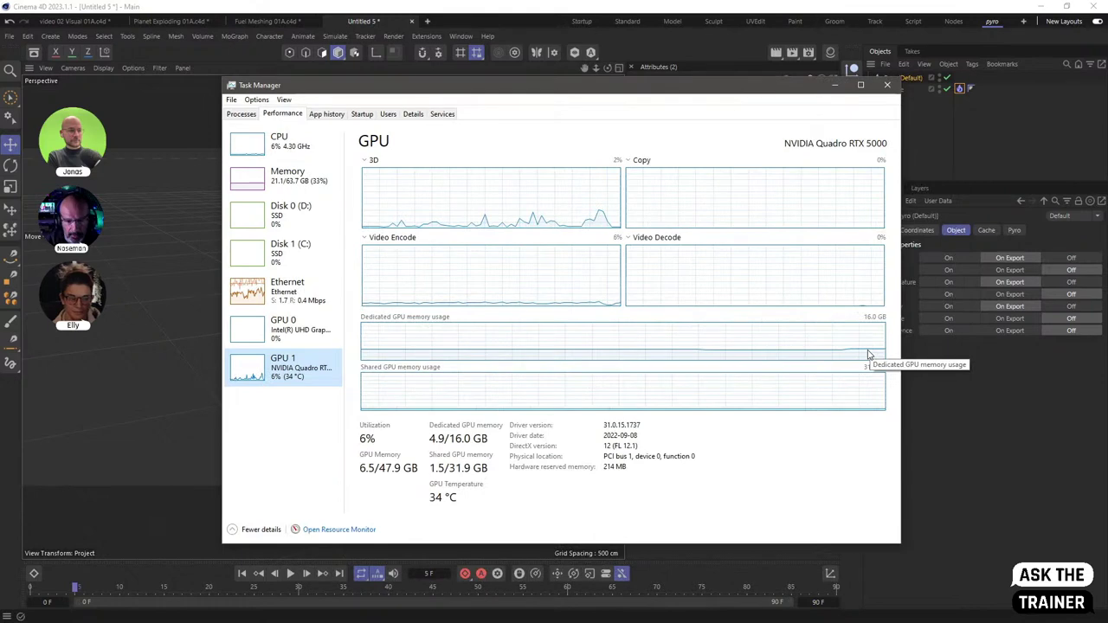
left_click_drag(531, 92, 540, 94)
key("alt+Tab")
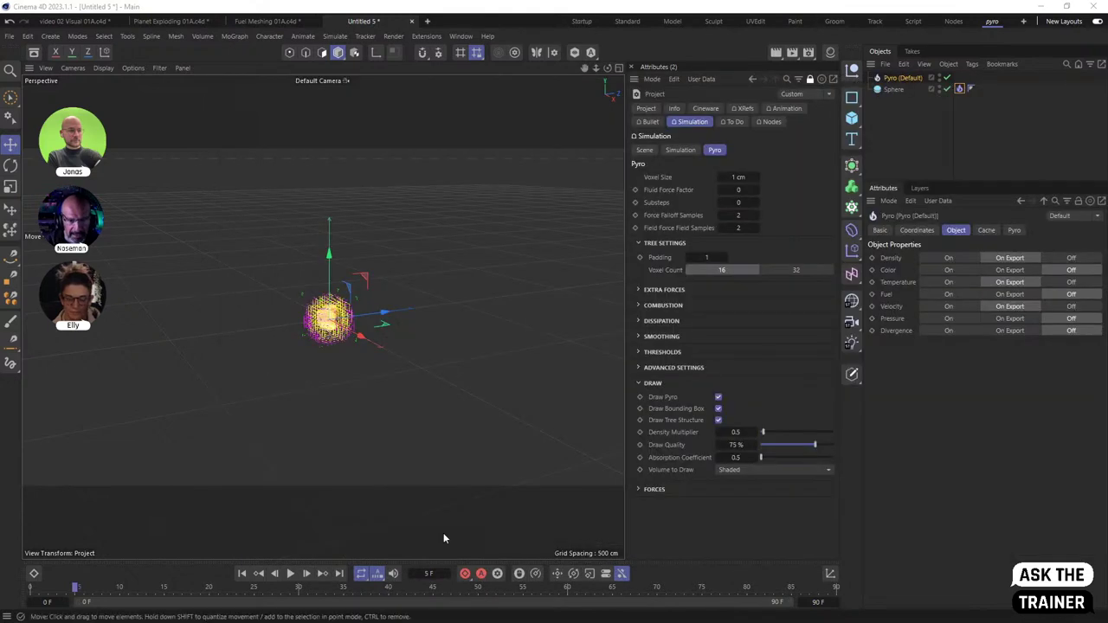
Play the 1 cm voxel simulation up to frame 21 and inspect its tree structure up close and from several angles
left_click(291, 573)
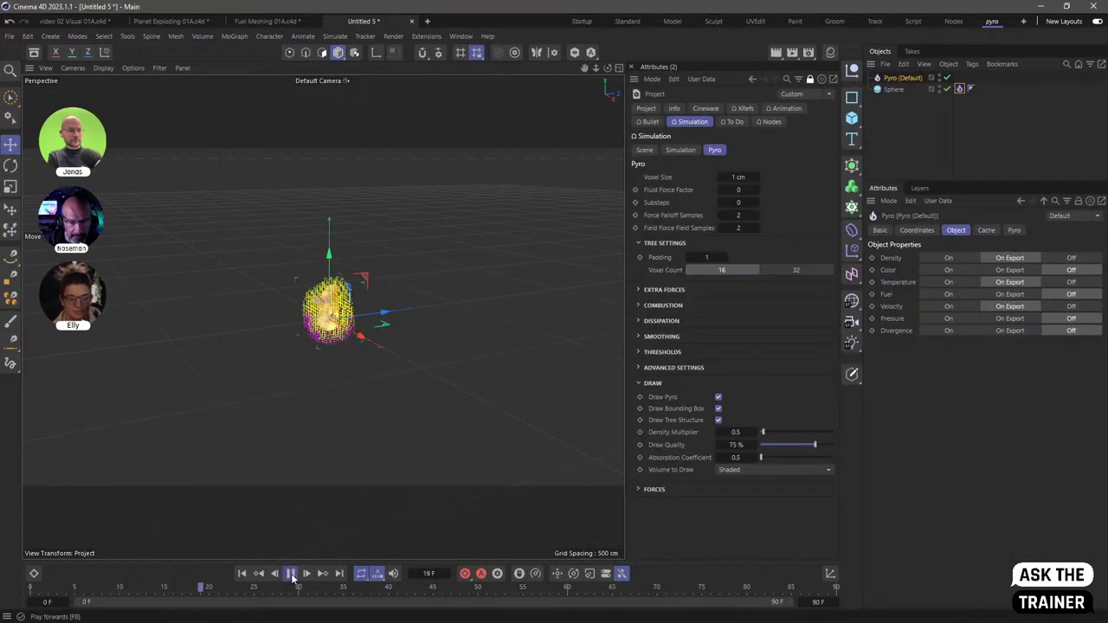
left_click(291, 574)
scroll(433, 294, "up", 5)
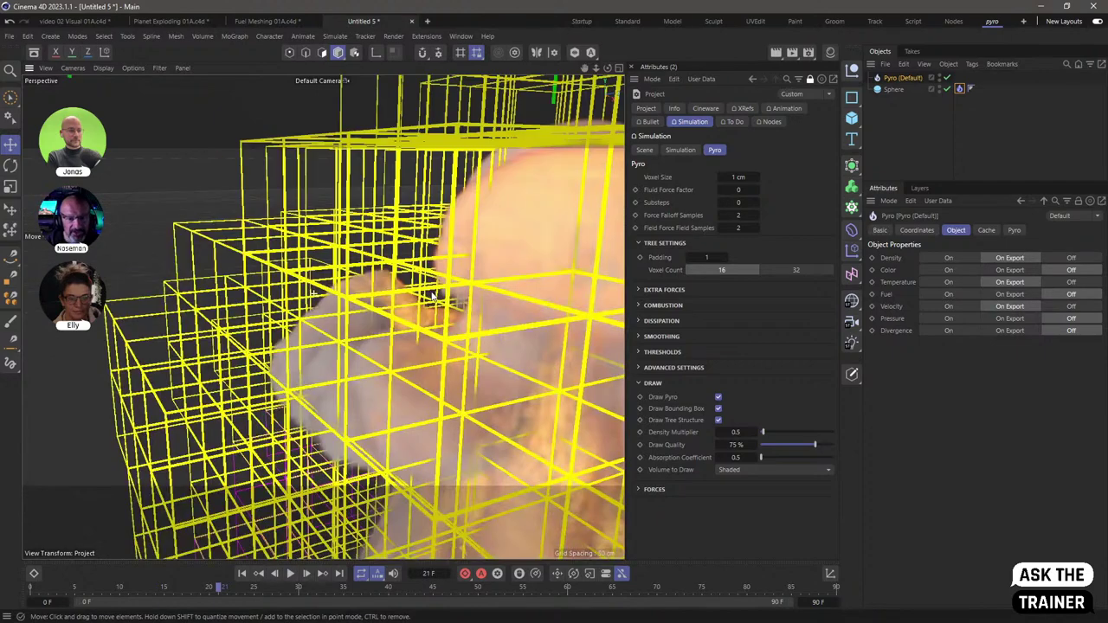
scroll(433, 296, "down", 5)
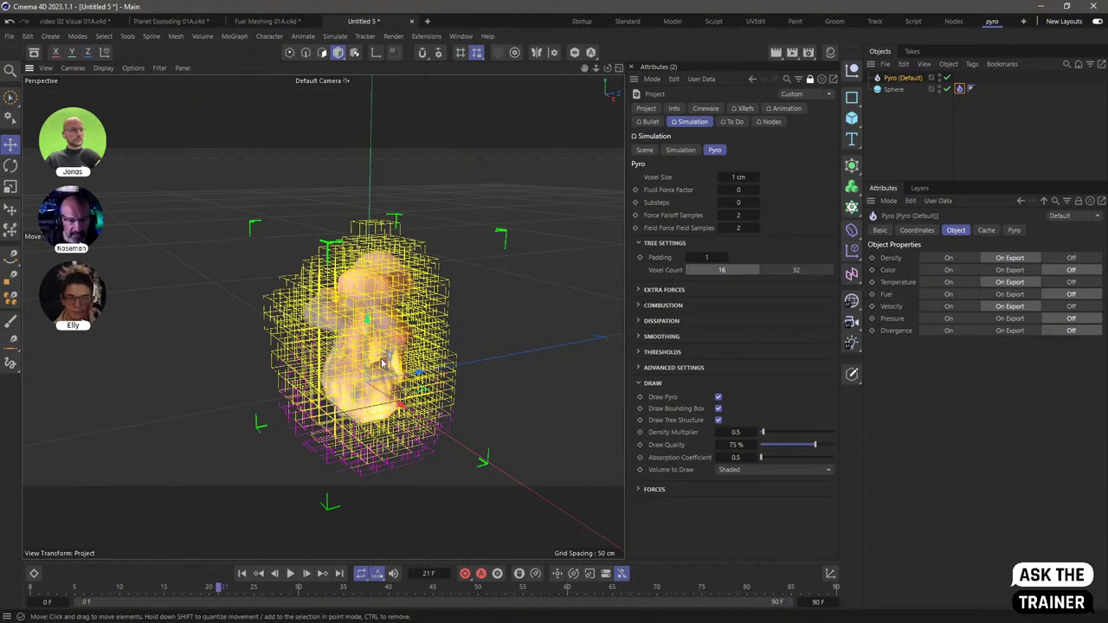
left_click_drag(387, 395, 336, 322, "alt")
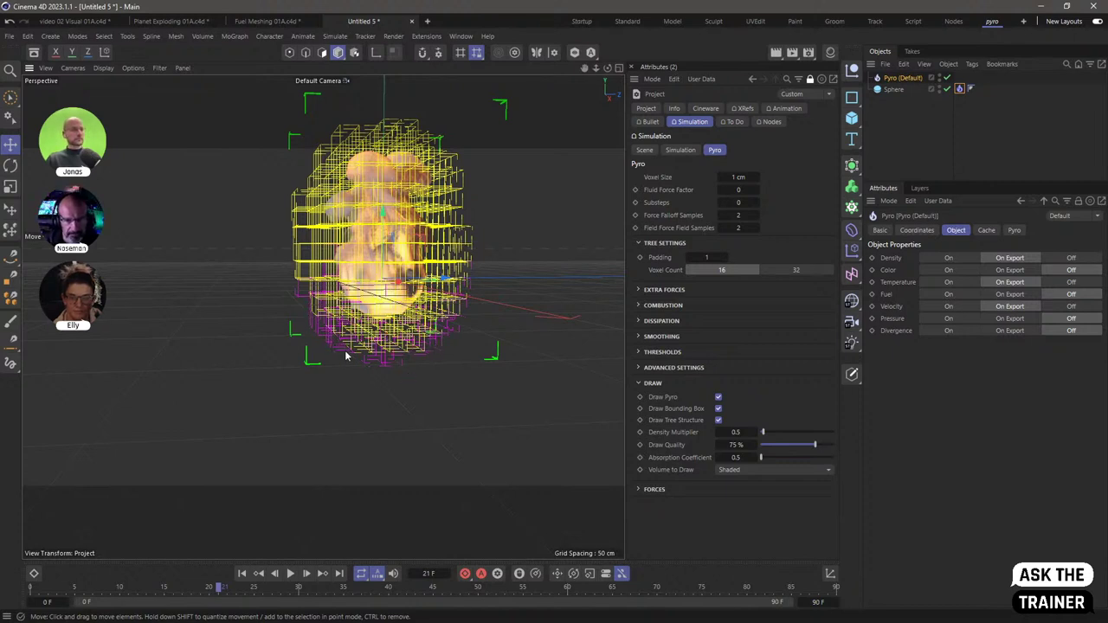
left_click_drag(410, 331, 414, 357, "alt")
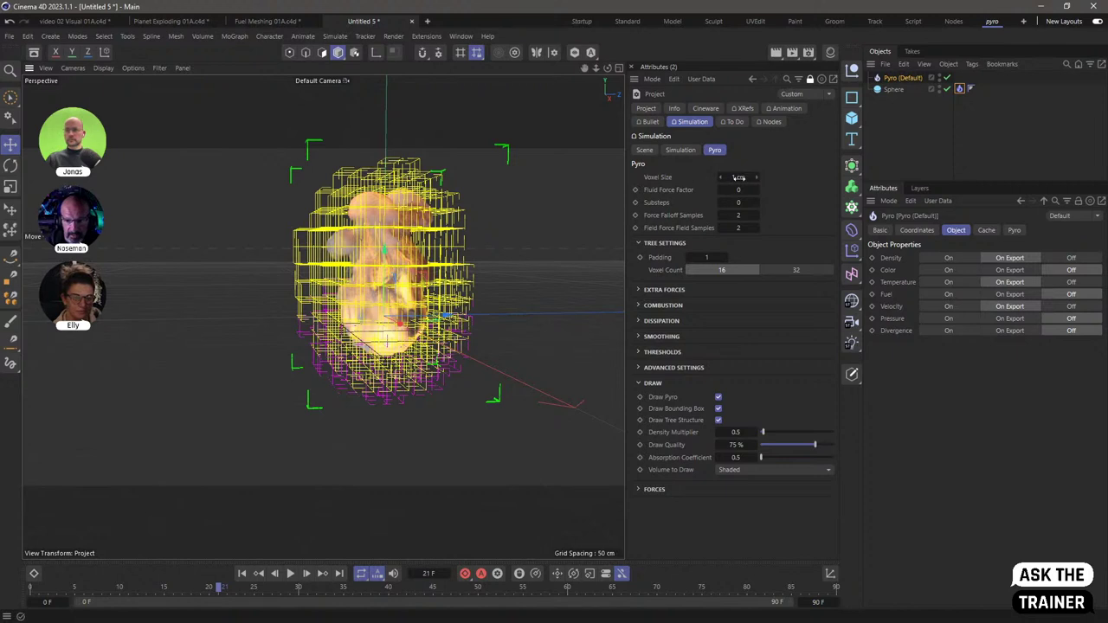
Show the sphere's Pyro tag settings and compare its object voxel size with the project's Pyro voxel size and padding
left_click(959, 90)
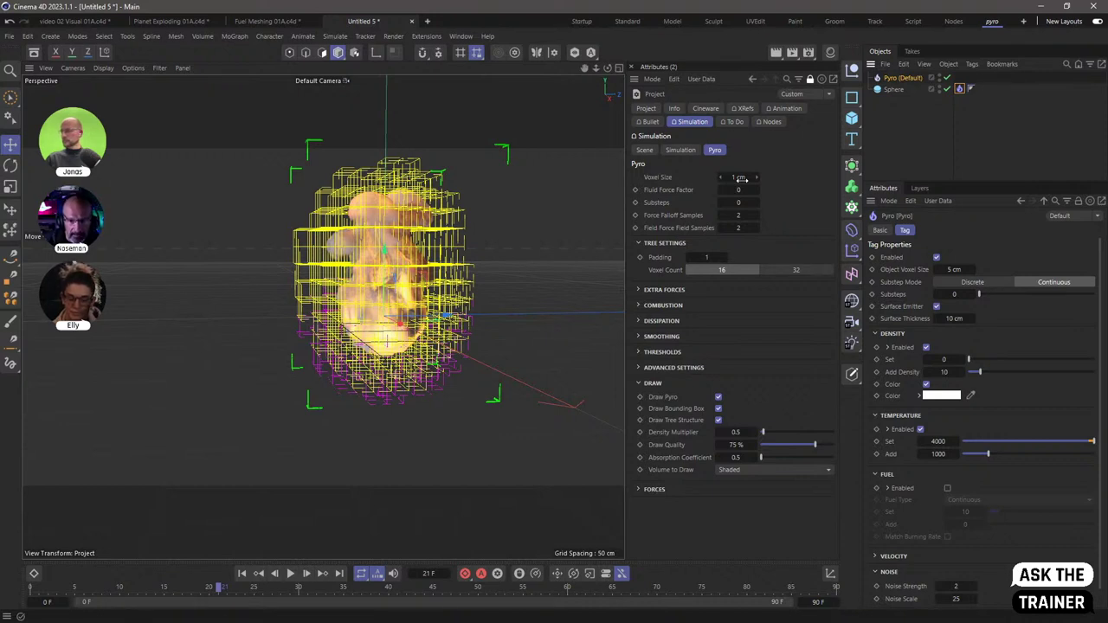
left_click(706, 257)
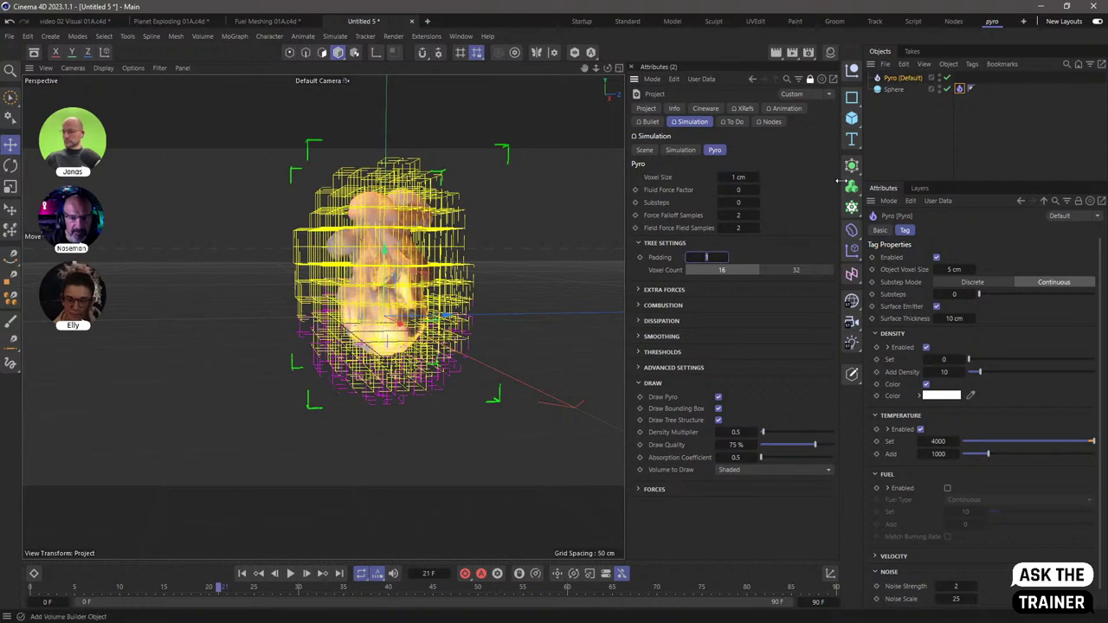
left_click(738, 176)
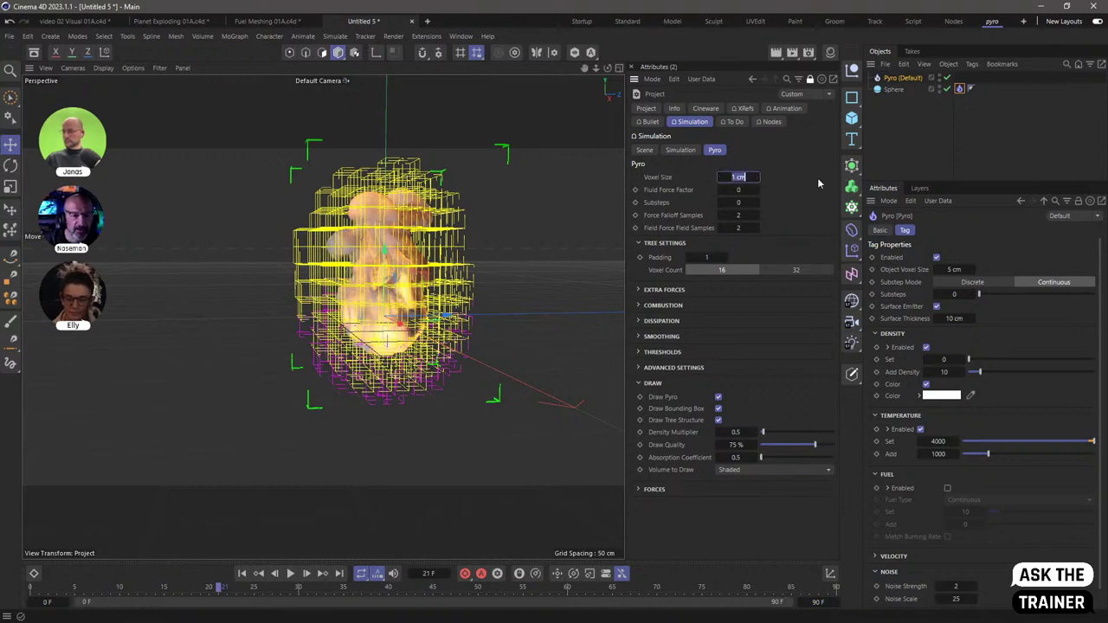
key("Return")
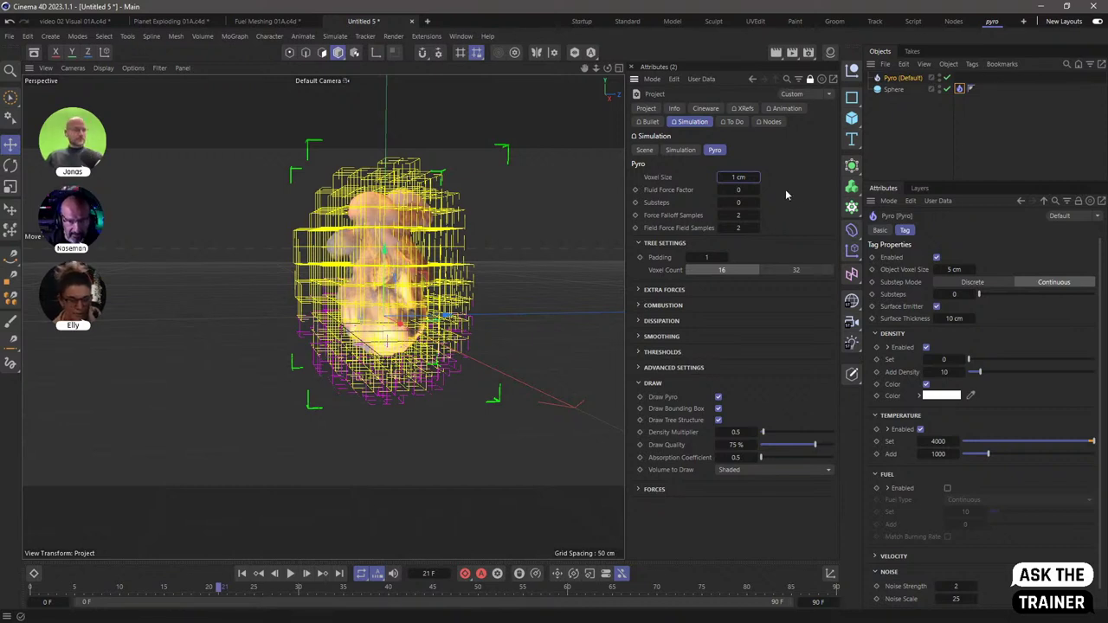
left_click(729, 177)
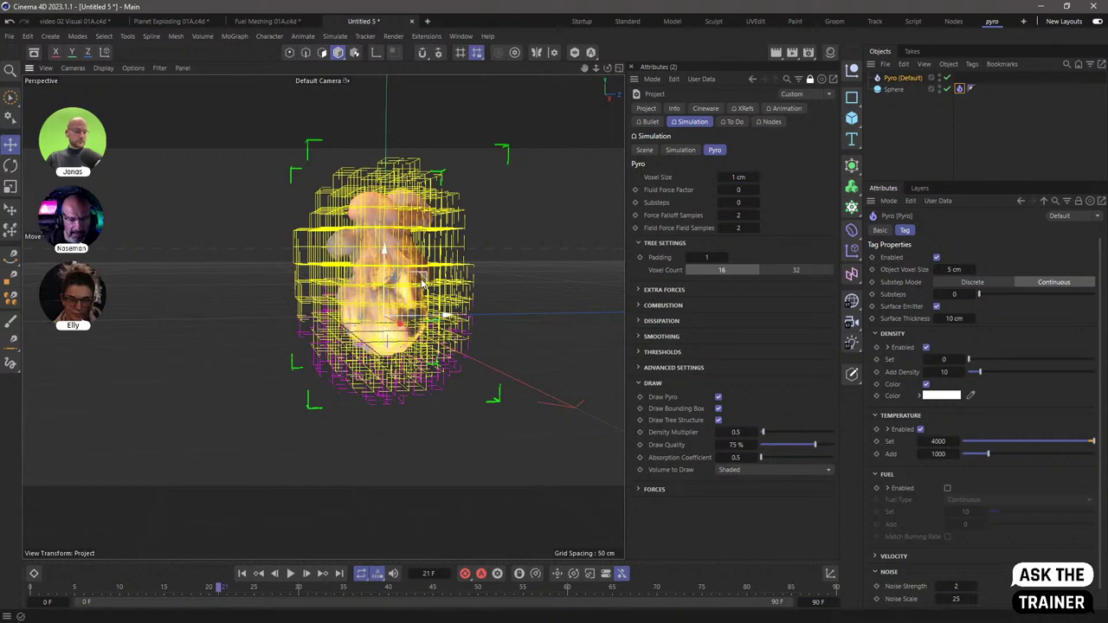
Play the simulation up to frame 45 and examine how the tree structure extends around the rising smoke
left_click_drag(482, 380, 330, 612, "alt")
left_click(292, 573)
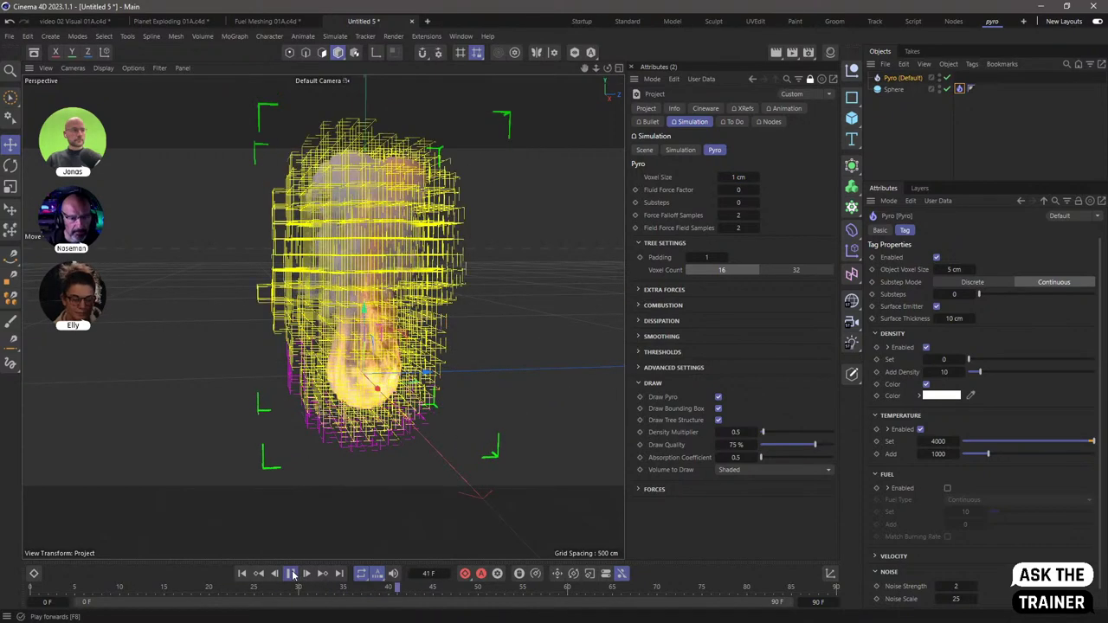
key("F8")
left_click_drag(383, 280, 392, 325, "alt")
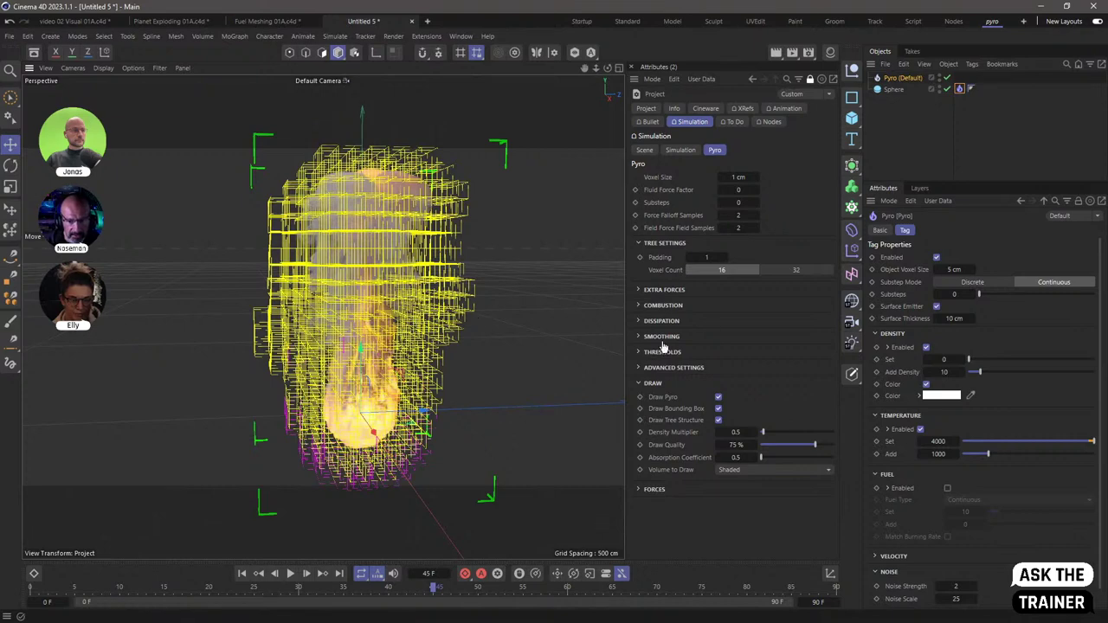
Set the project's relative density and relative temperature dissipation to 20% and play the simulation from the start
left_click(639, 321)
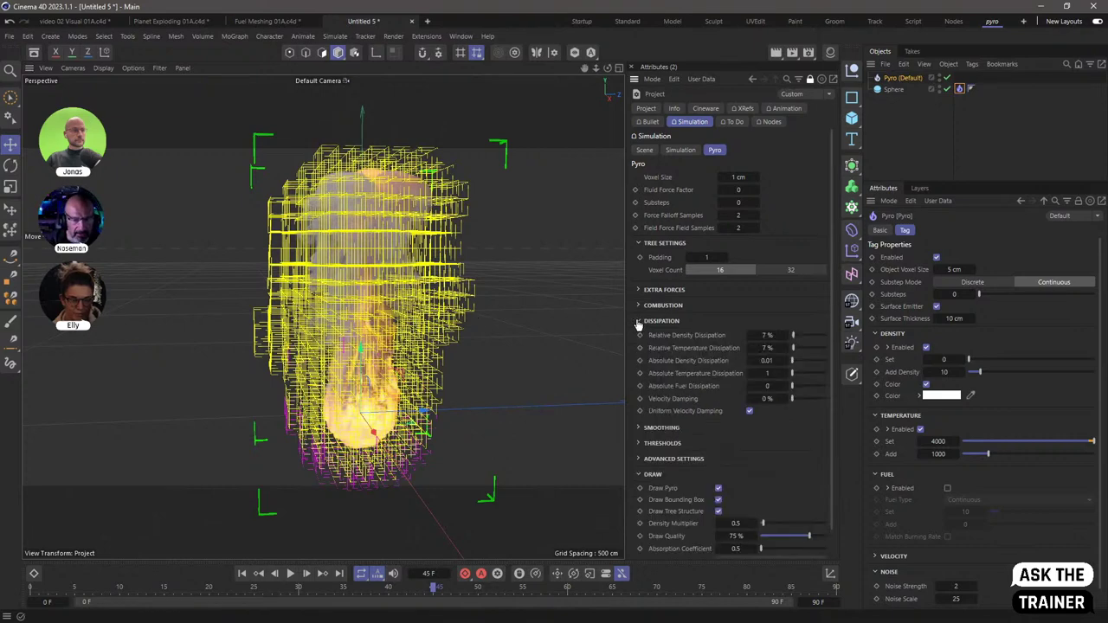
double_click(766, 335)
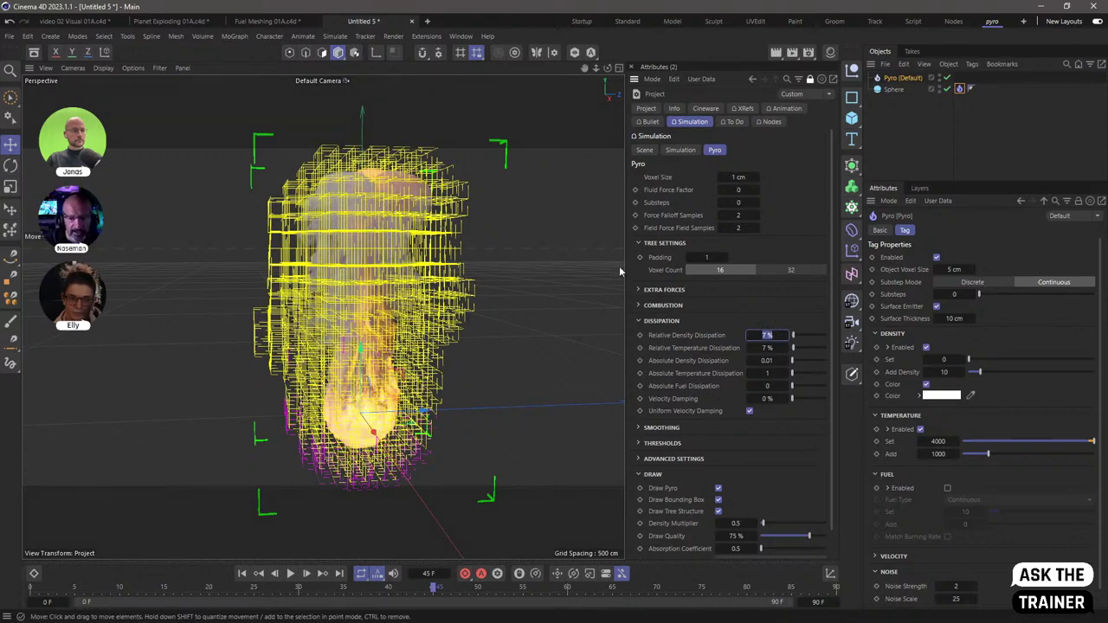
type("20")
key("Tab")
type("20")
key("Return")
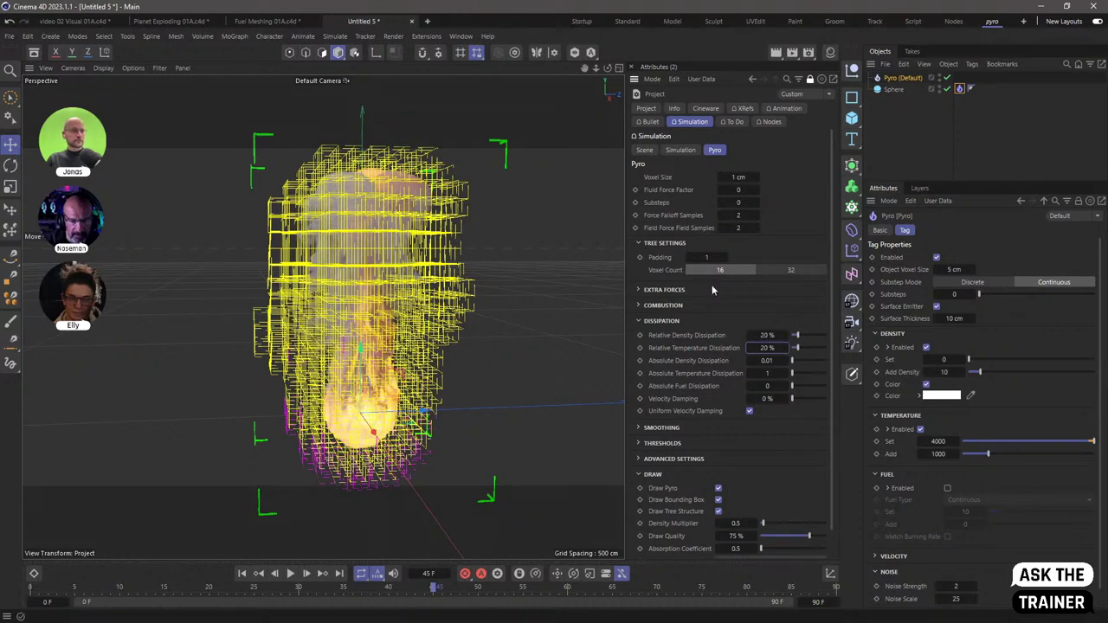
left_click(242, 575)
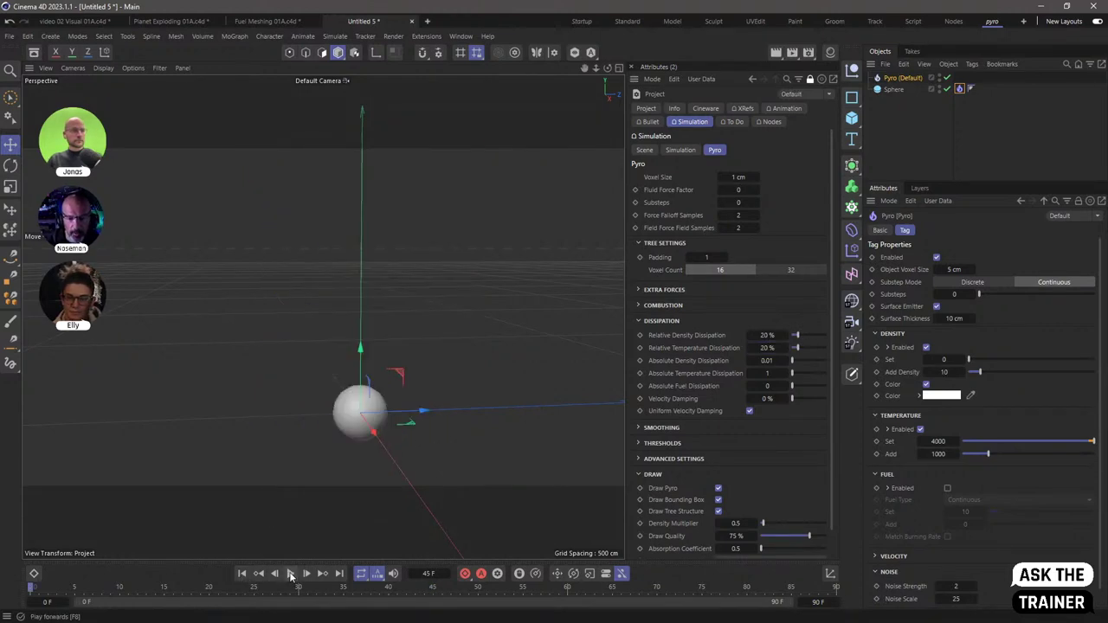
left_click(290, 574)
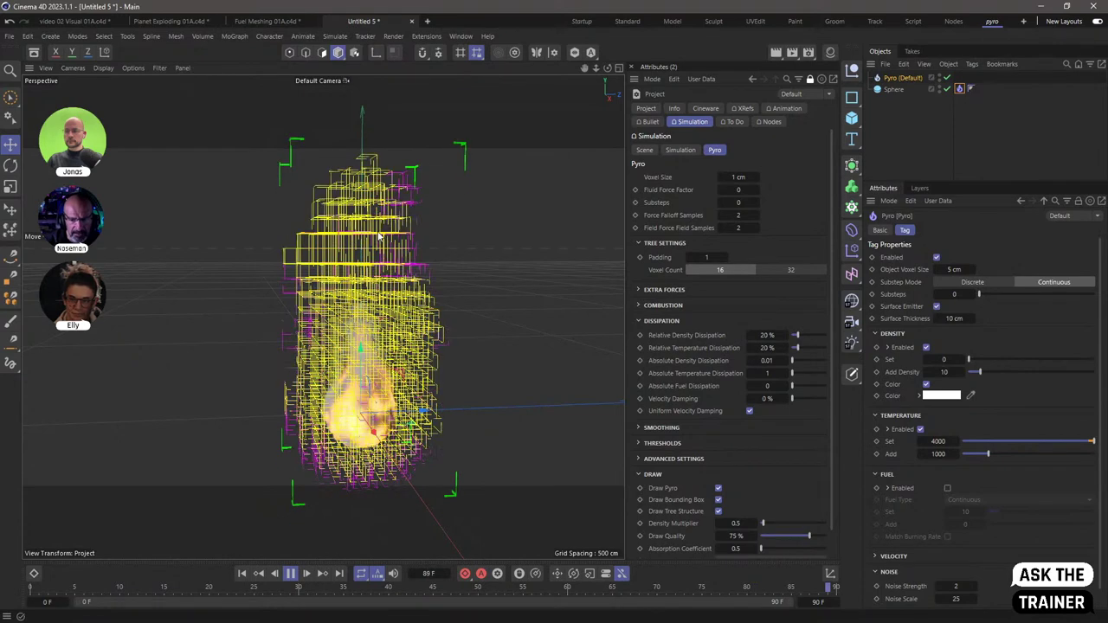
Set the relative density and relative temperature dissipation to 50% while the simulation plays
left_click(769, 335)
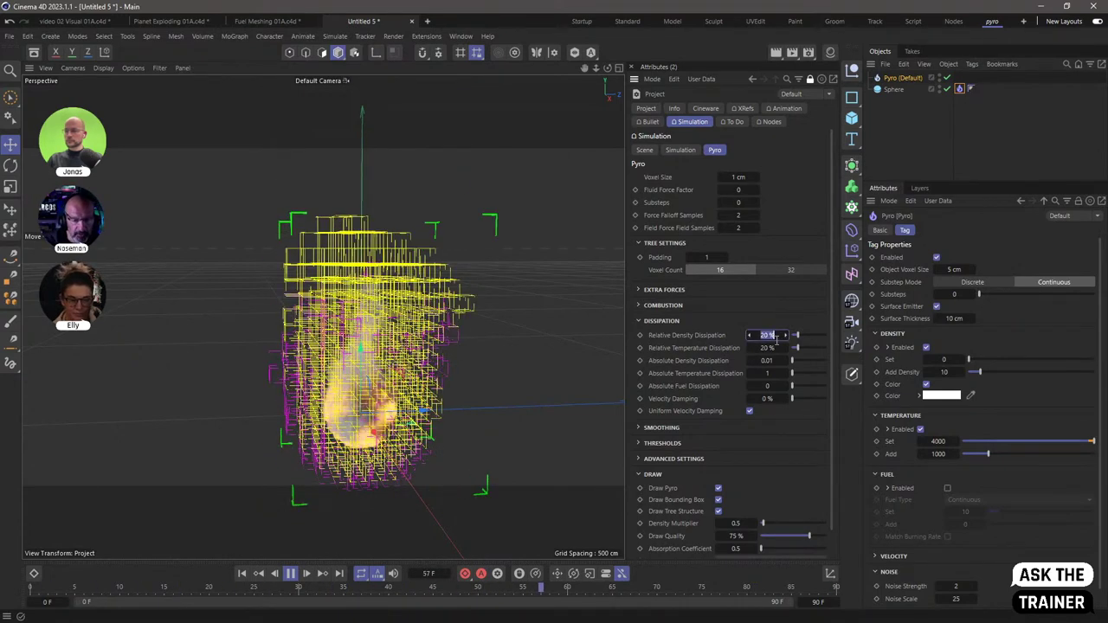
type("50")
key("Tab")
type("50")
key("Return")
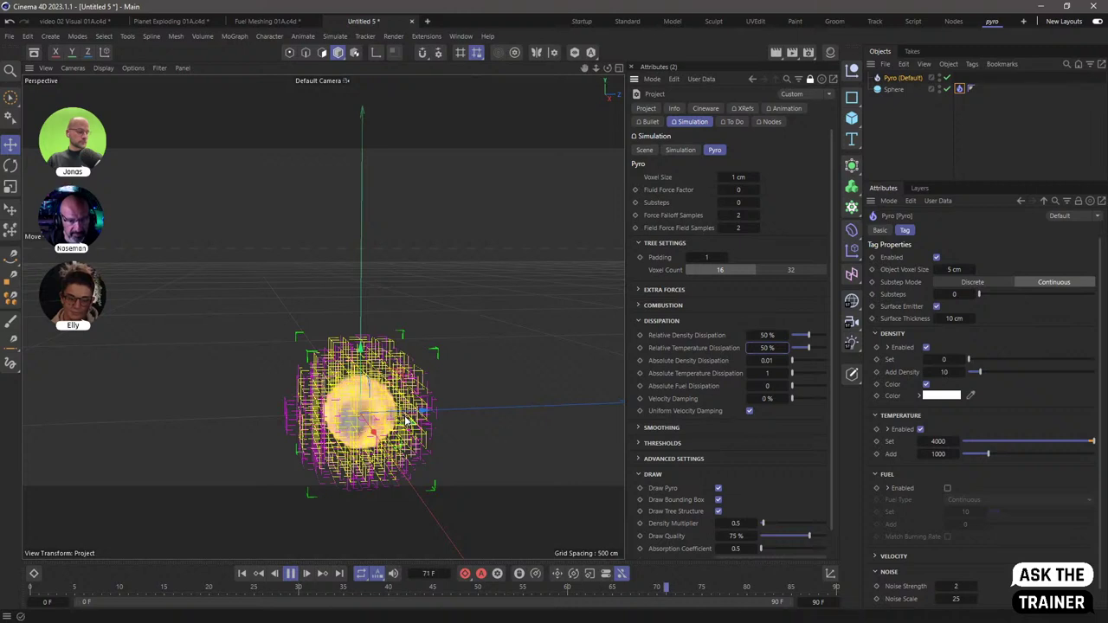
Set the relative density and relative temperature dissipation to 8%, watch the playback up to frame 35, and rewind
left_click(770, 336)
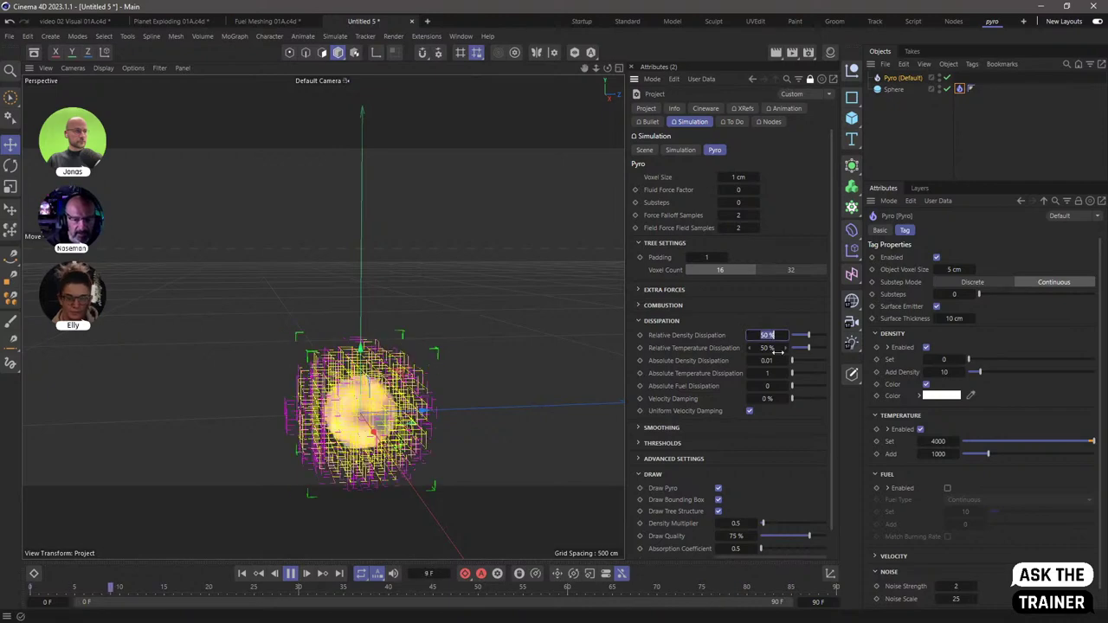
type("8")
key("Tab")
type("8")
key("Return")
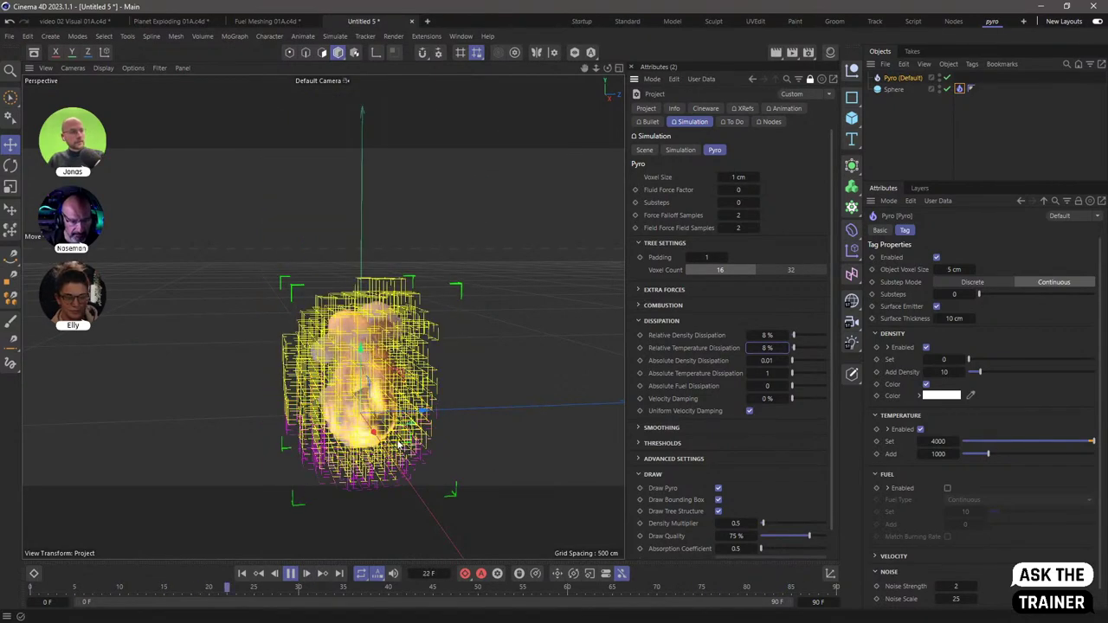
left_click(290, 574)
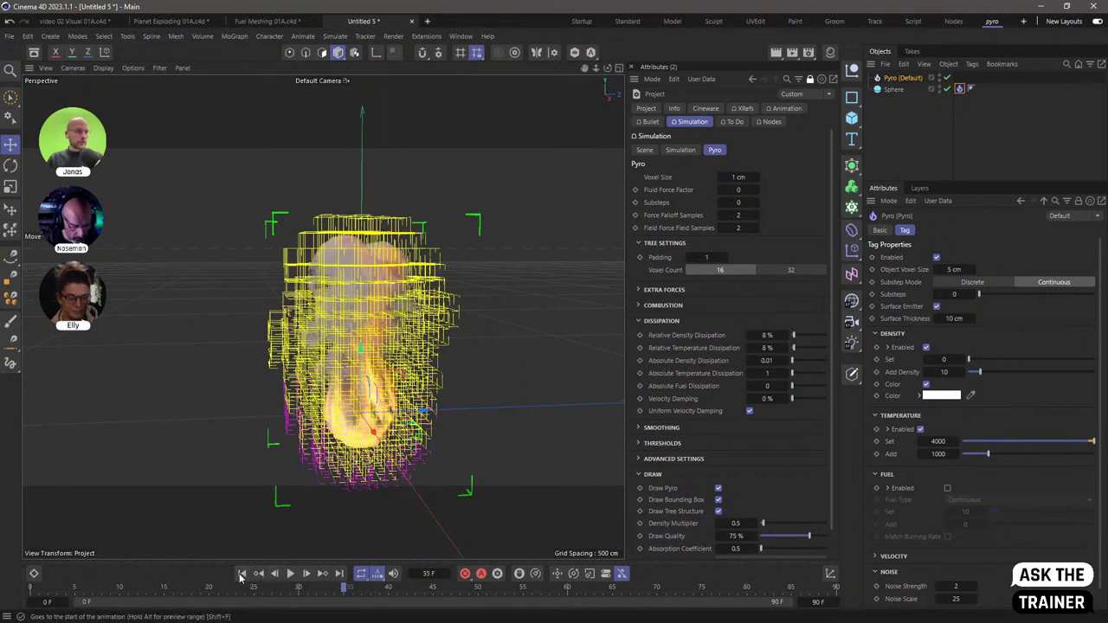
left_click(242, 574)
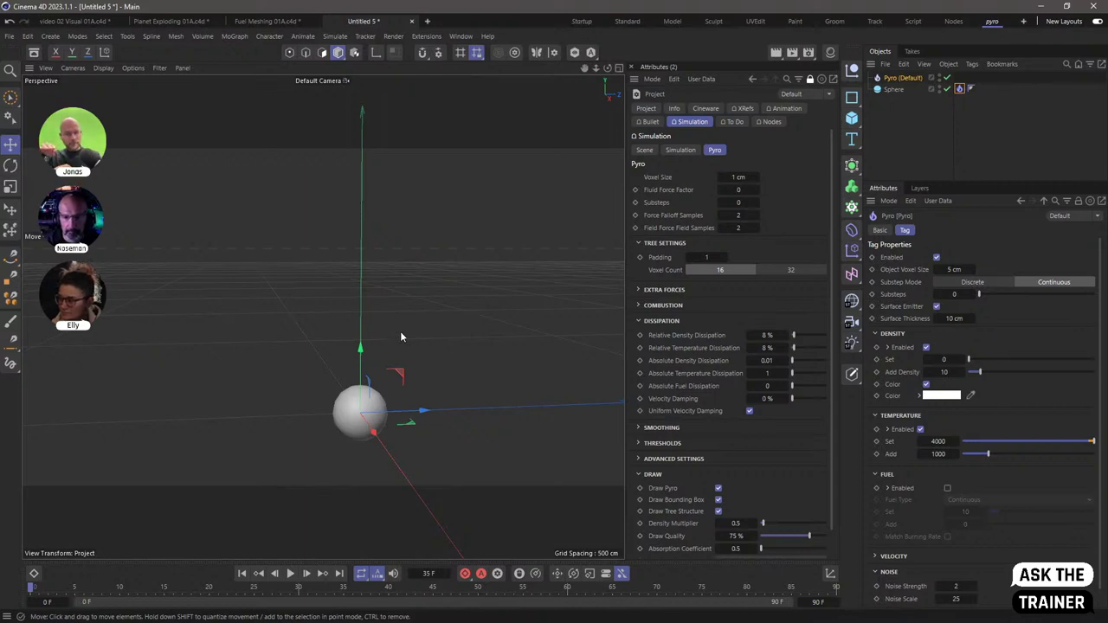
Close the floating project settings and duplicate the sphere along the negative Z axis, well away from the original
left_click(632, 67)
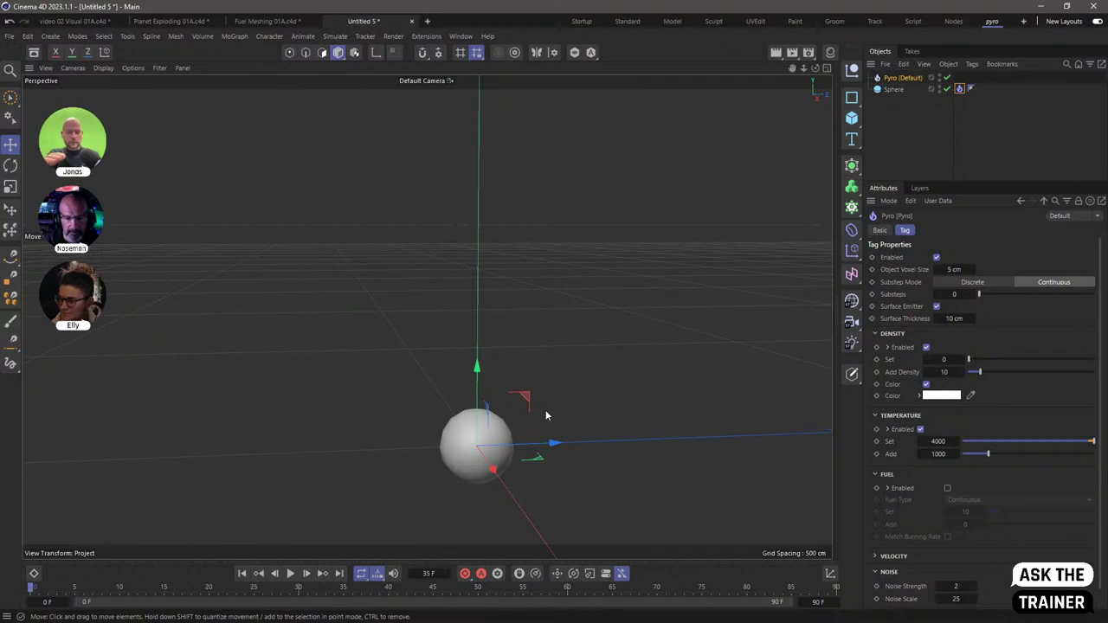
left_click_drag(544, 419, 540, 343, "alt")
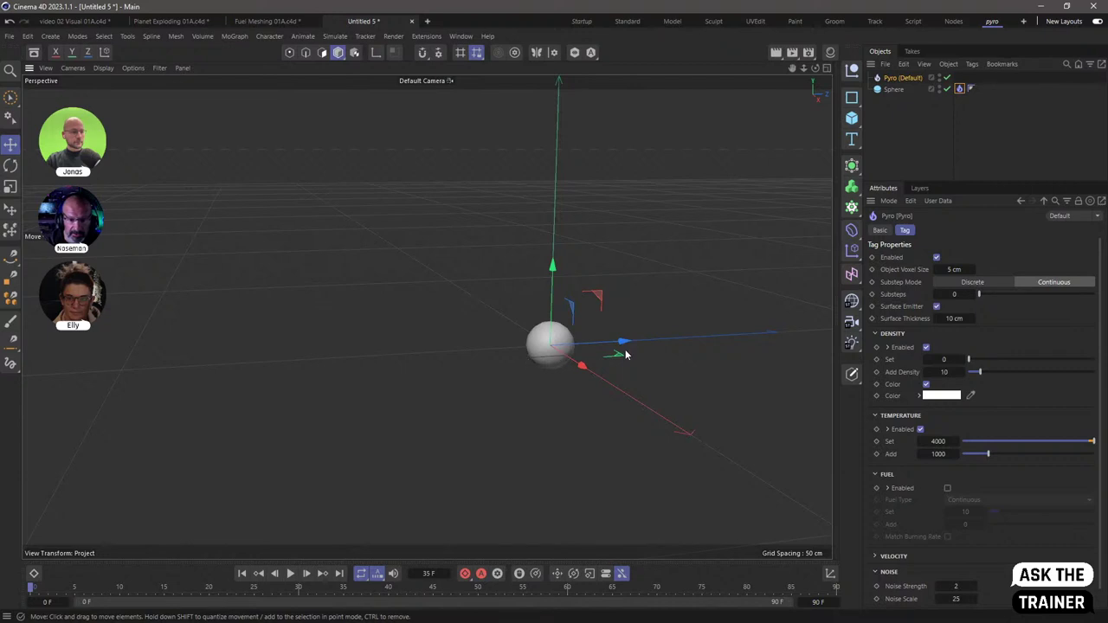
left_click(903, 121)
left_click(902, 92)
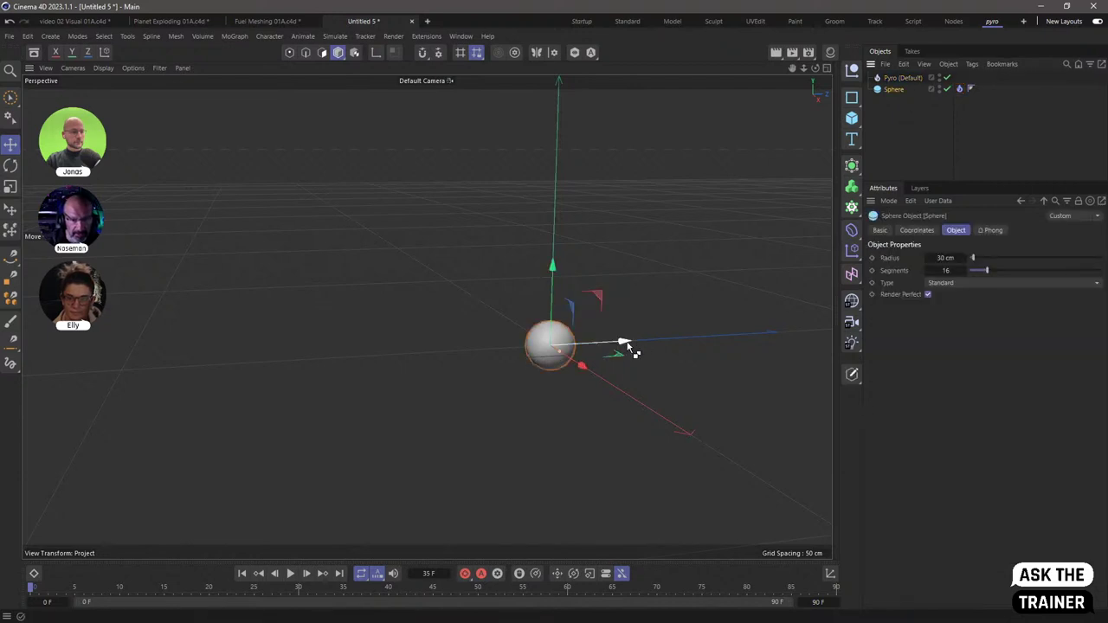
left_click_drag(630, 348, 313, 387, "ctrl")
scroll(445, 375, "down", 3)
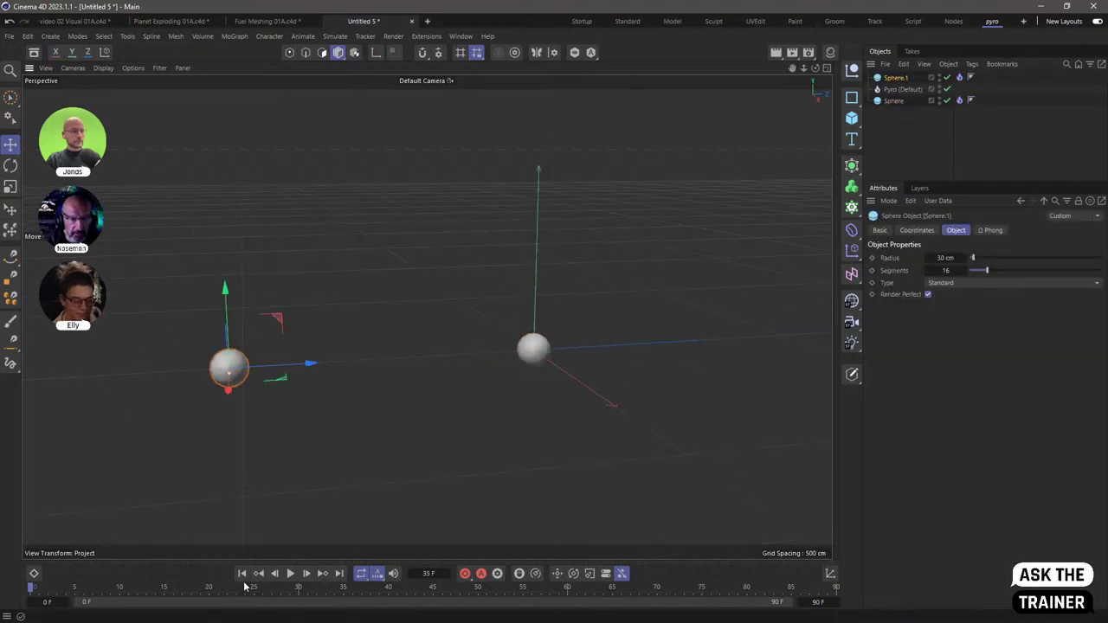
Play the simulation to frame 32 to compare the tree structures of the two separated spheres, and rewind it
left_click(290, 575)
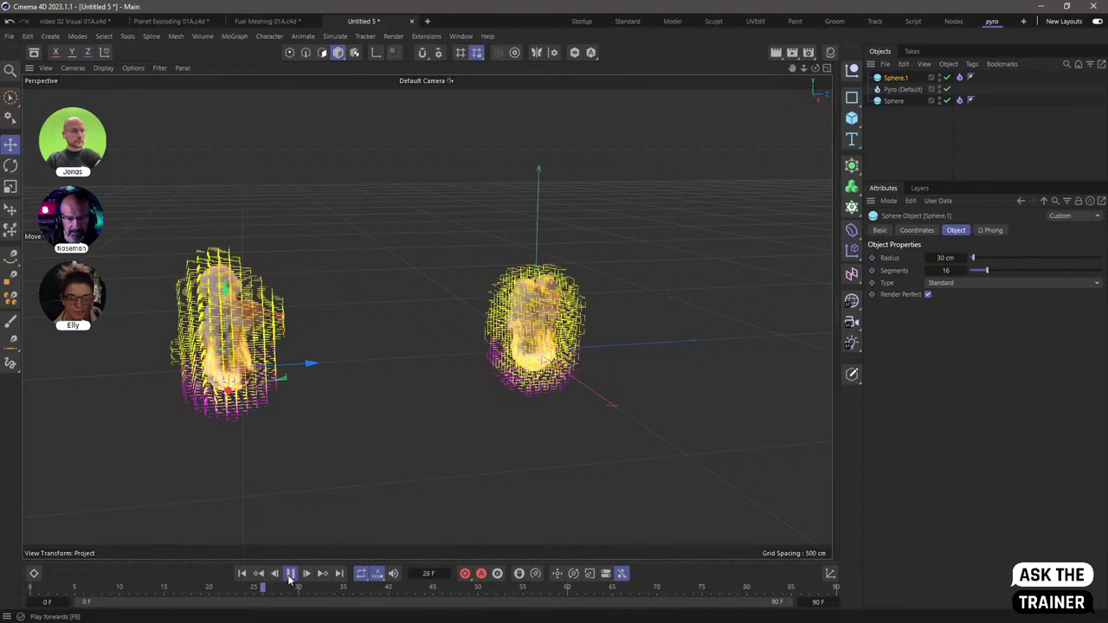
left_click(290, 575)
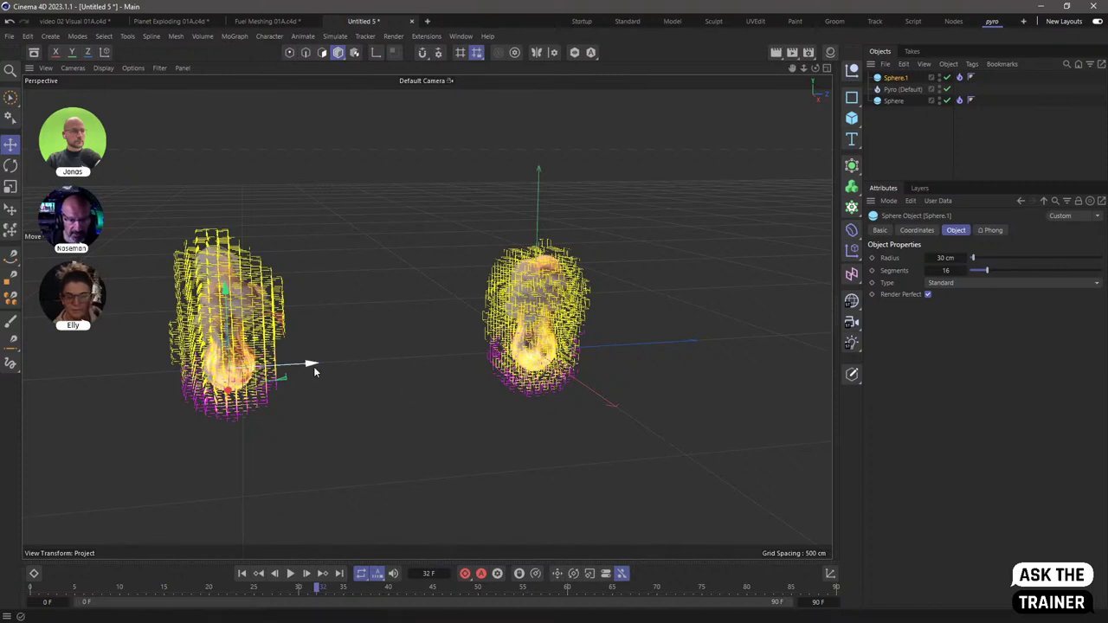
key("shift+f")
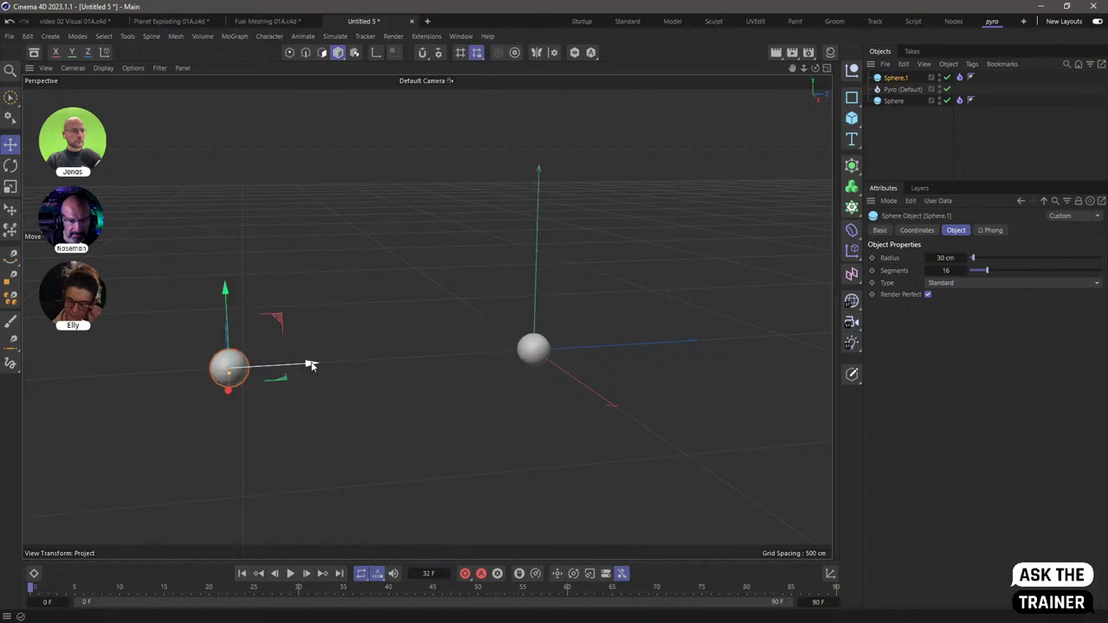
Move the copied sphere along Z until it overlaps the original and play the simulation up to frame 30
left_click_drag(309, 364, 590, 361)
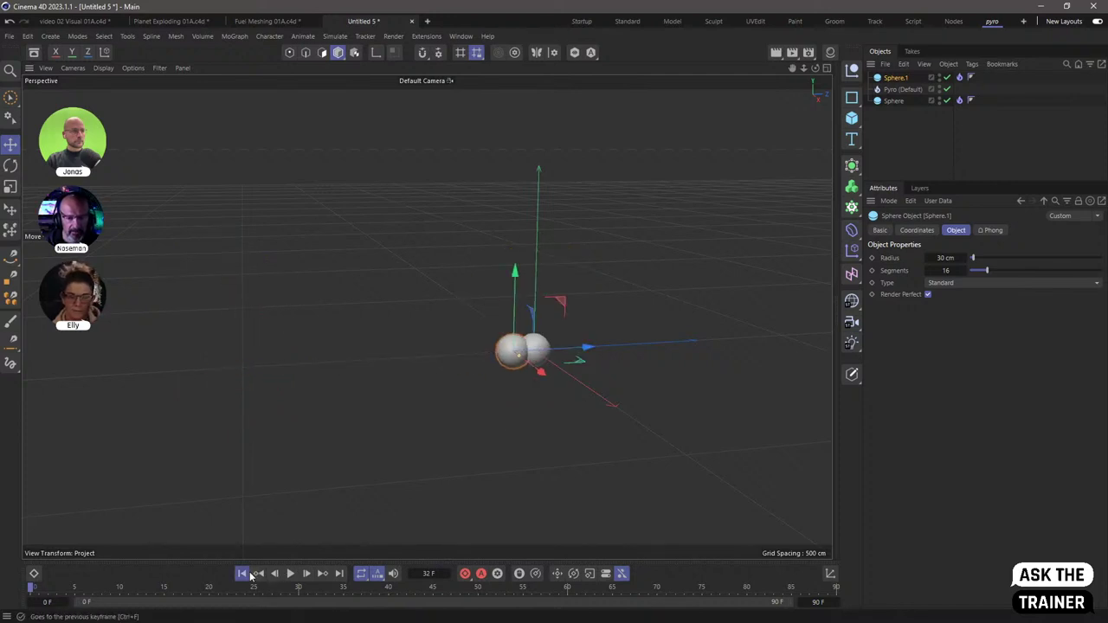
left_click(290, 573)
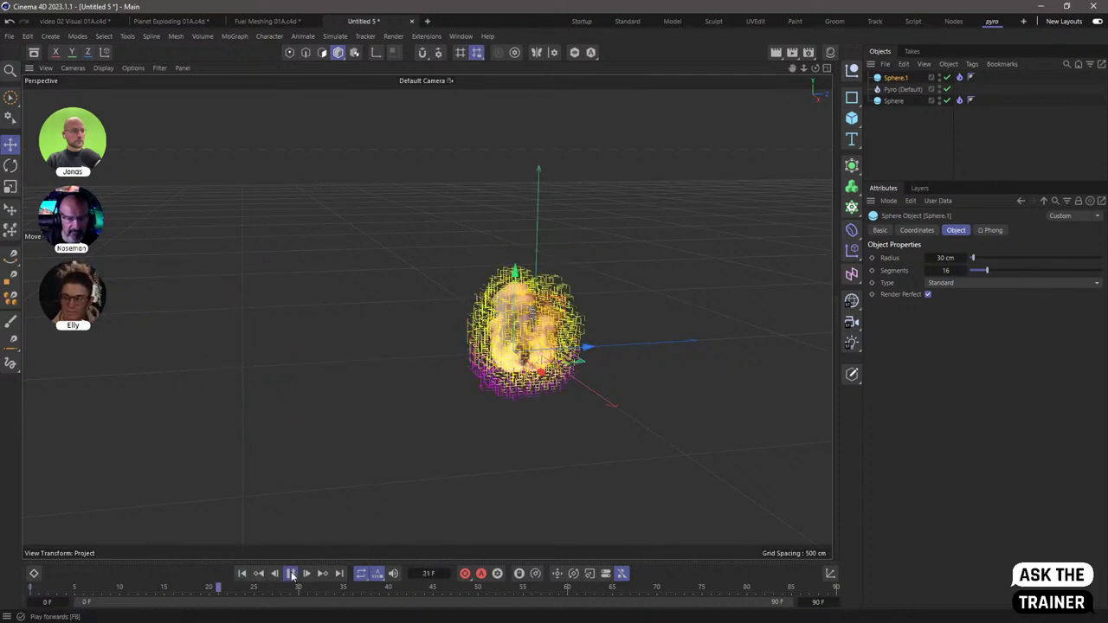
left_click(291, 573)
Move the copied sphere back along Z, clear of the original, and rewind the simulation
left_click_drag(611, 342, 372, 364)
left_click(242, 573)
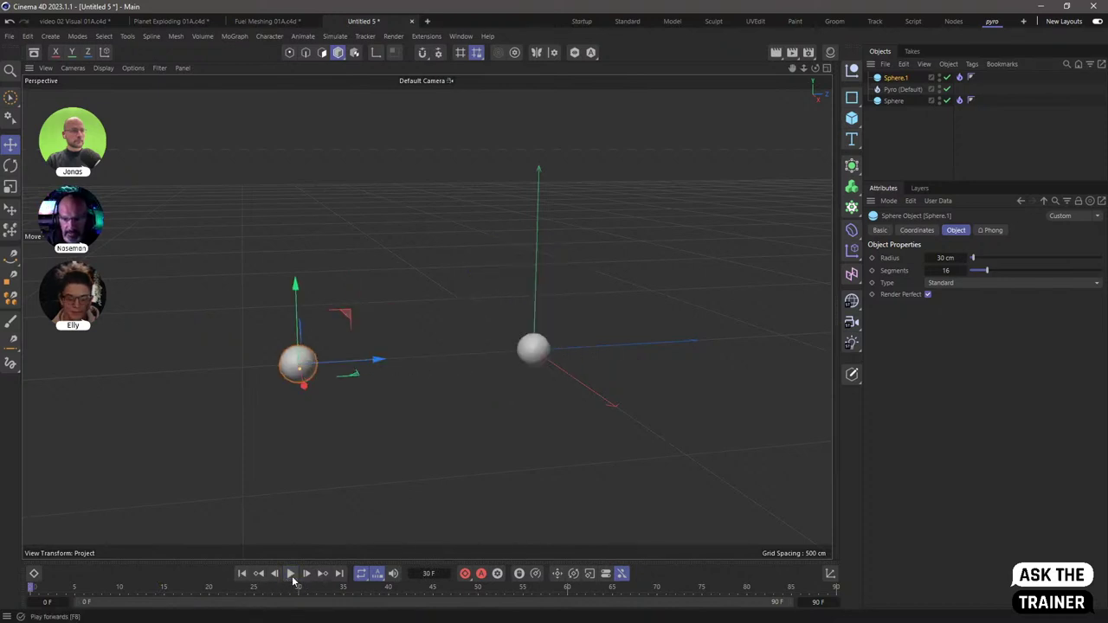
Turn off Draw Tree Structure in the project's Pyro settings, play the simulation to frame 28, and rewind
left_click(852, 165)
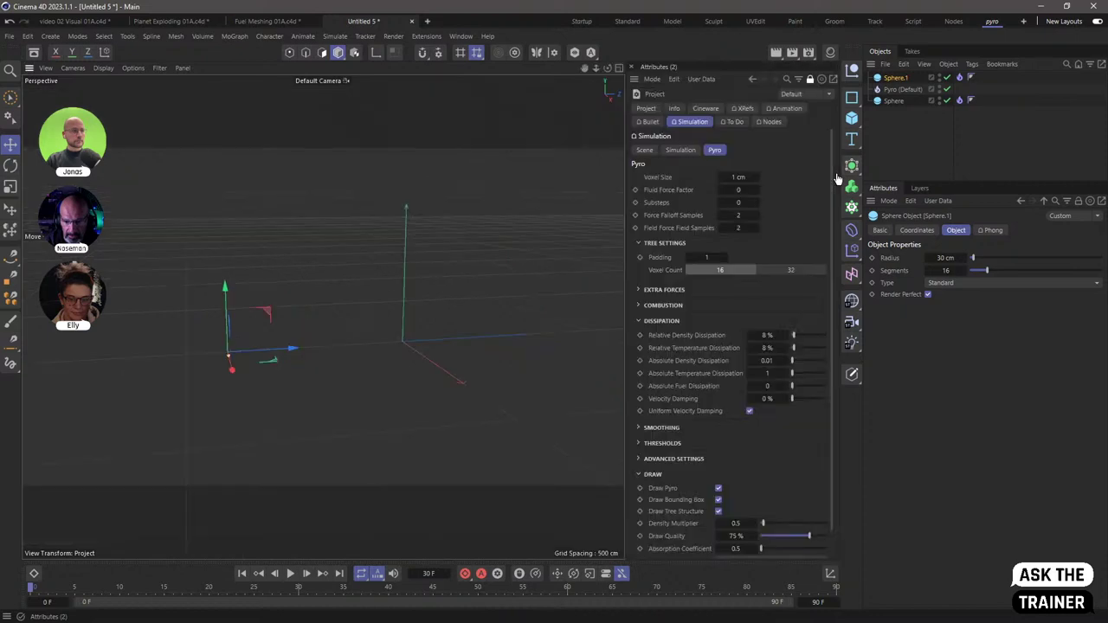
left_click(717, 511)
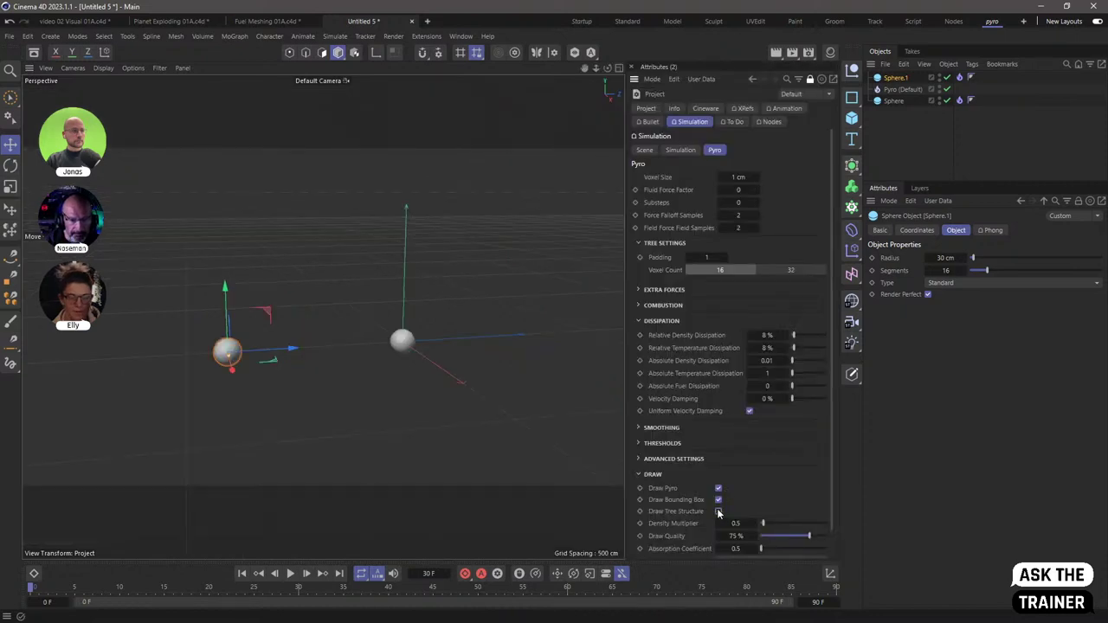
left_click(291, 573)
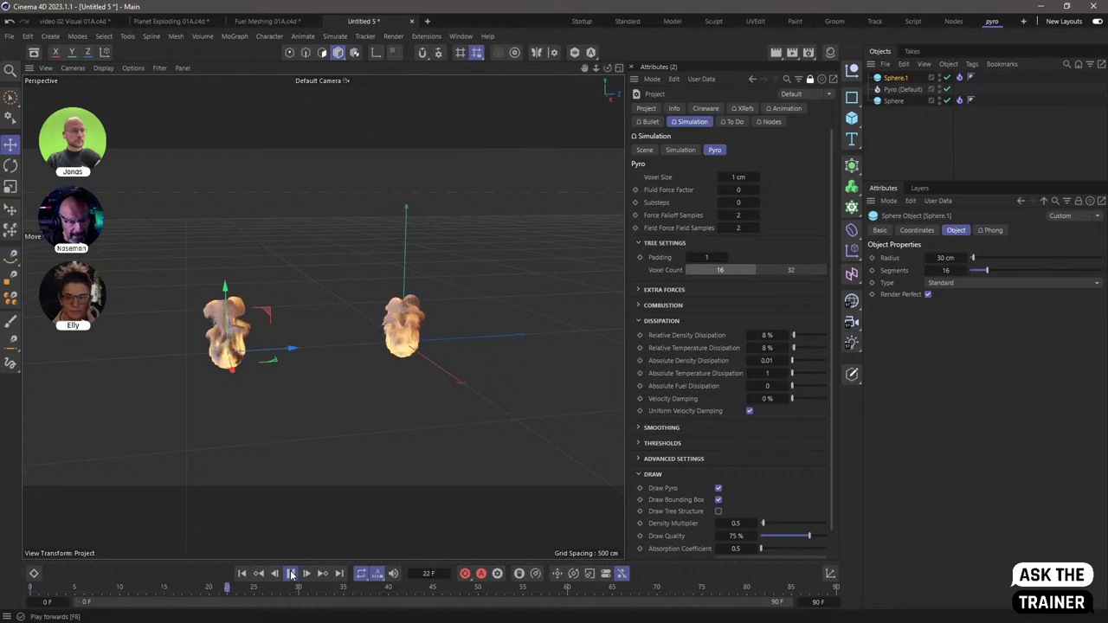
left_click(291, 574)
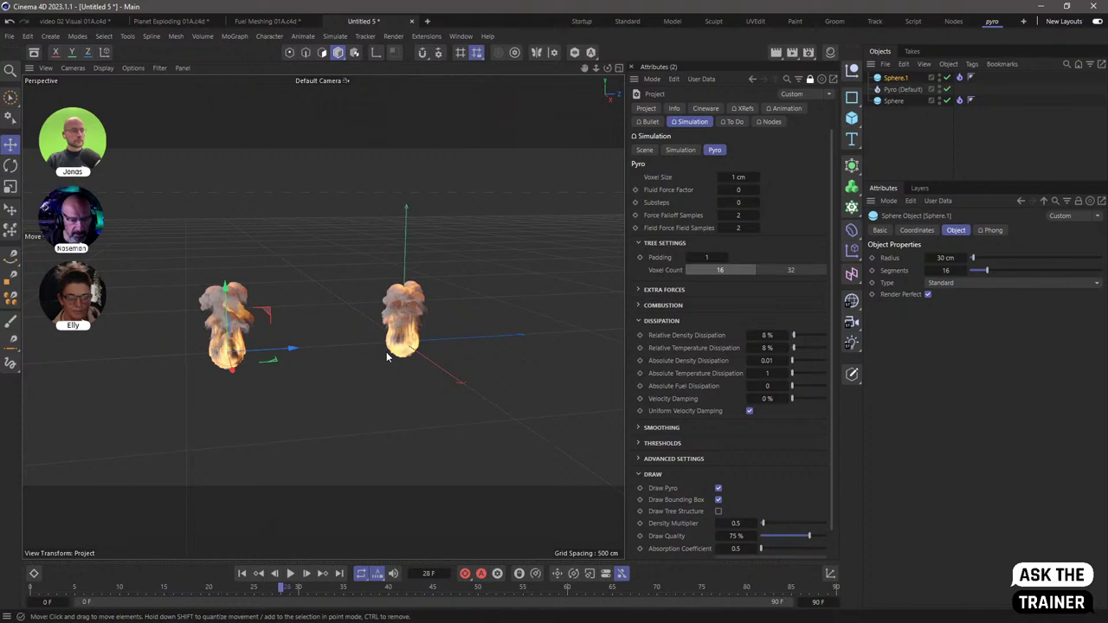
left_click(243, 579)
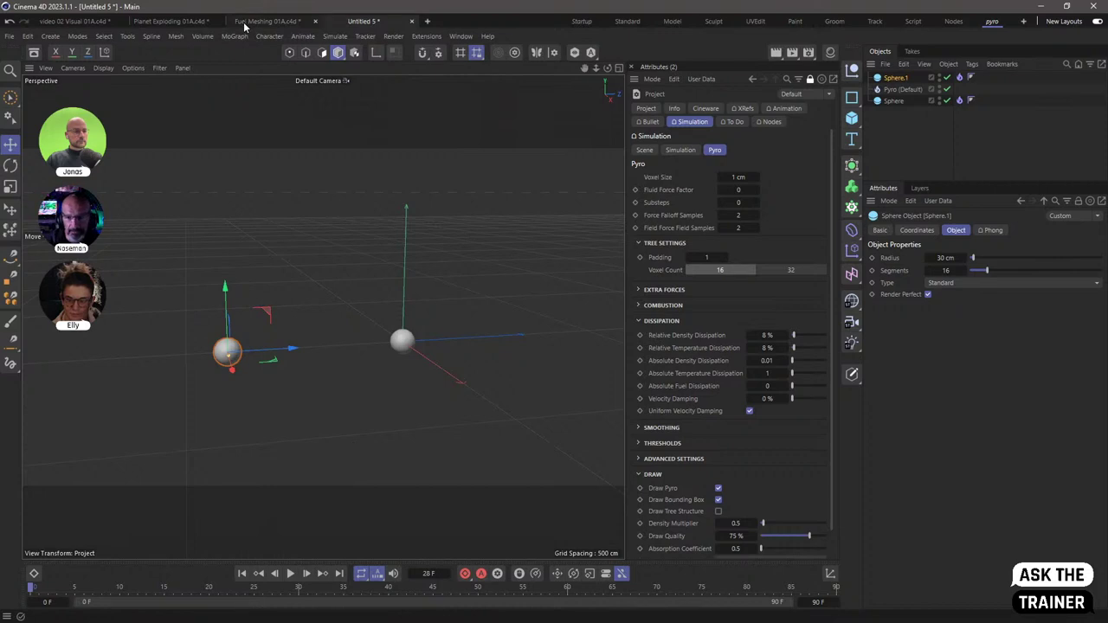
Switch to the Planet Exploding 01A.c4d project and close its floating attributes panel
left_click(169, 20)
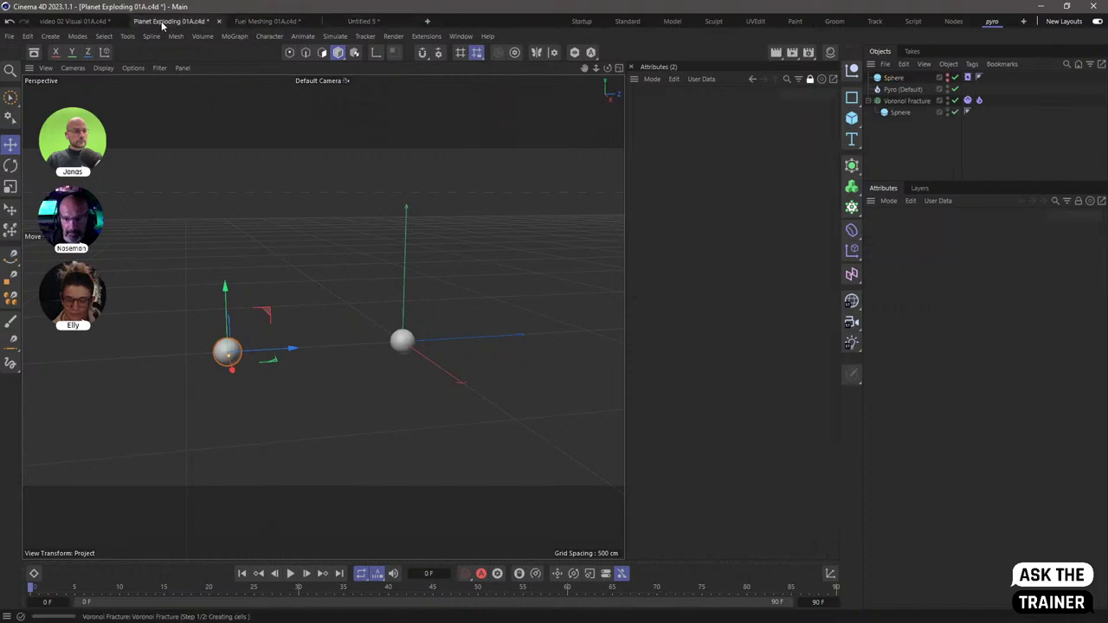
left_click(630, 67)
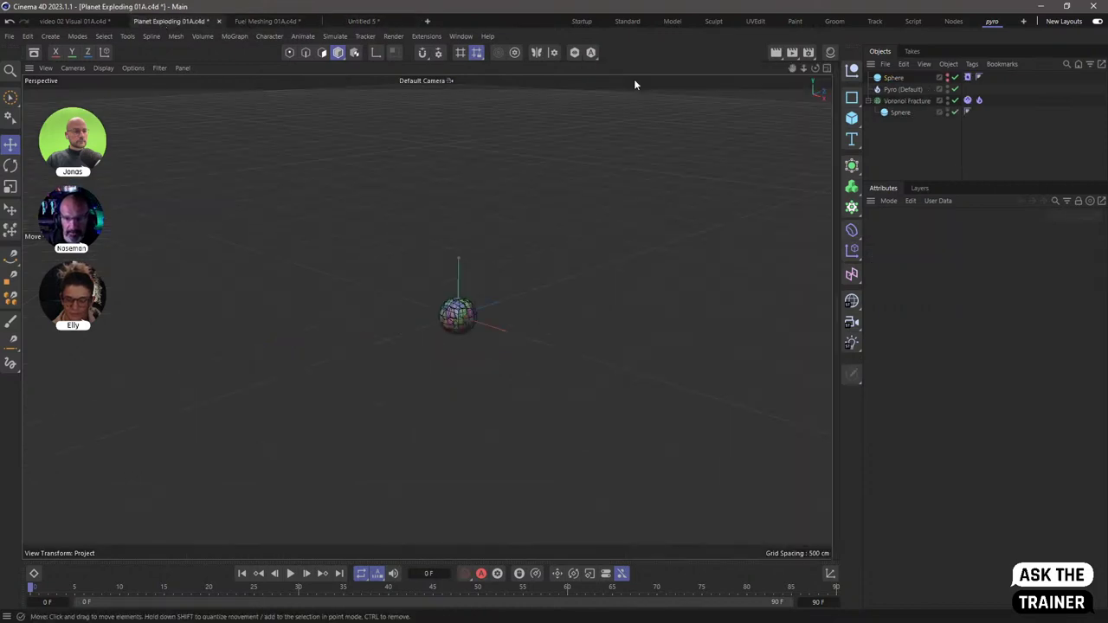
Play the planet explosion up to frame 16 and view the settings of the Pyro tag on the Voronoi Fracture
left_click(836, 119)
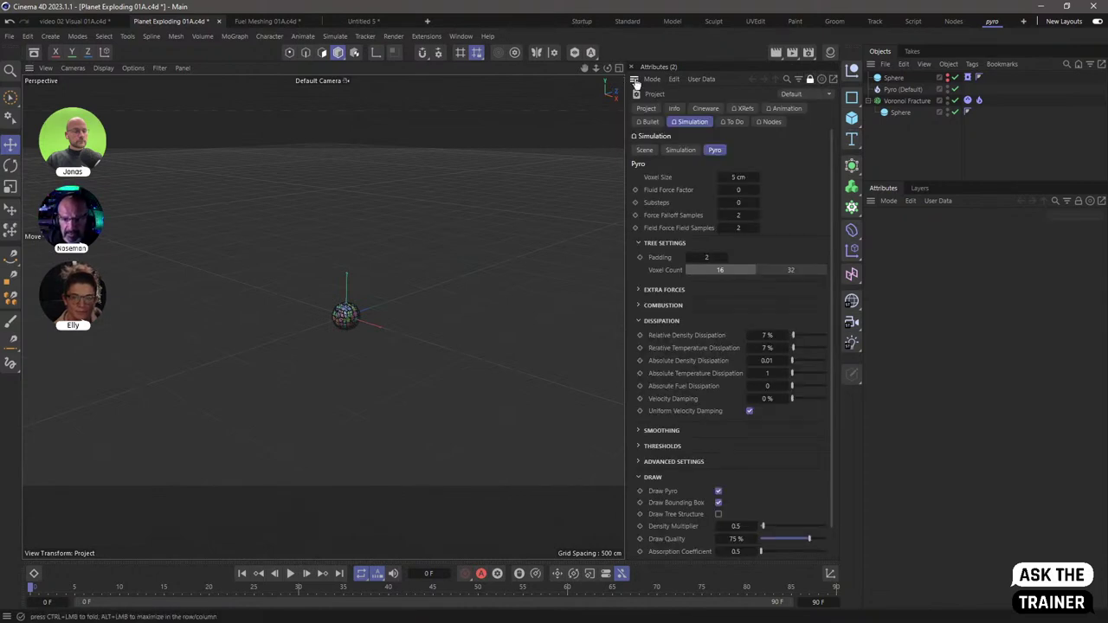
left_click(635, 80)
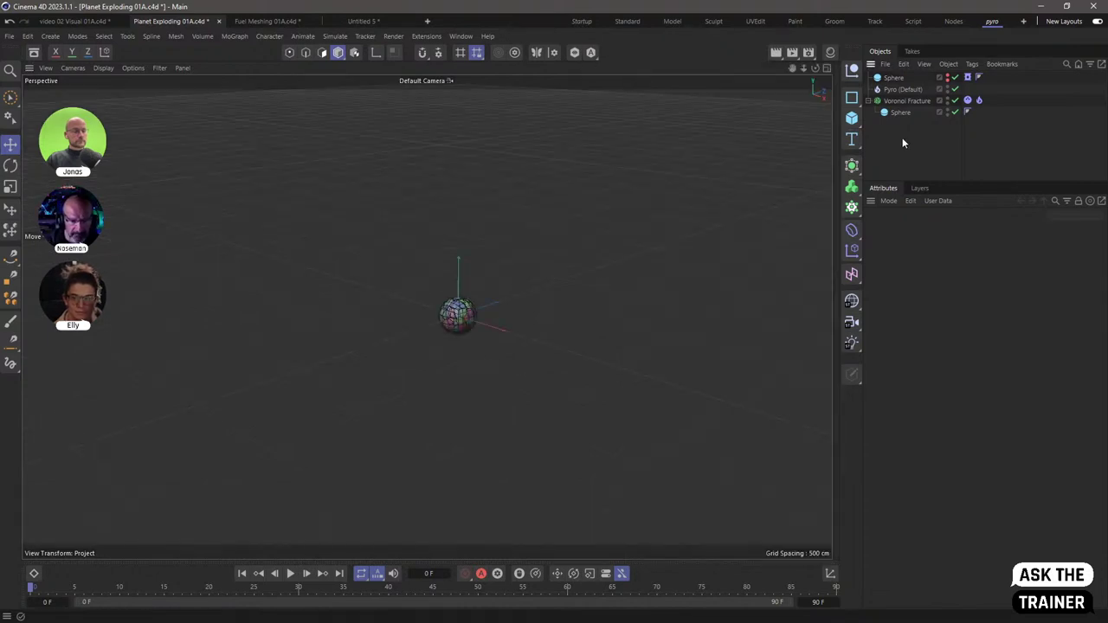
left_click(291, 573)
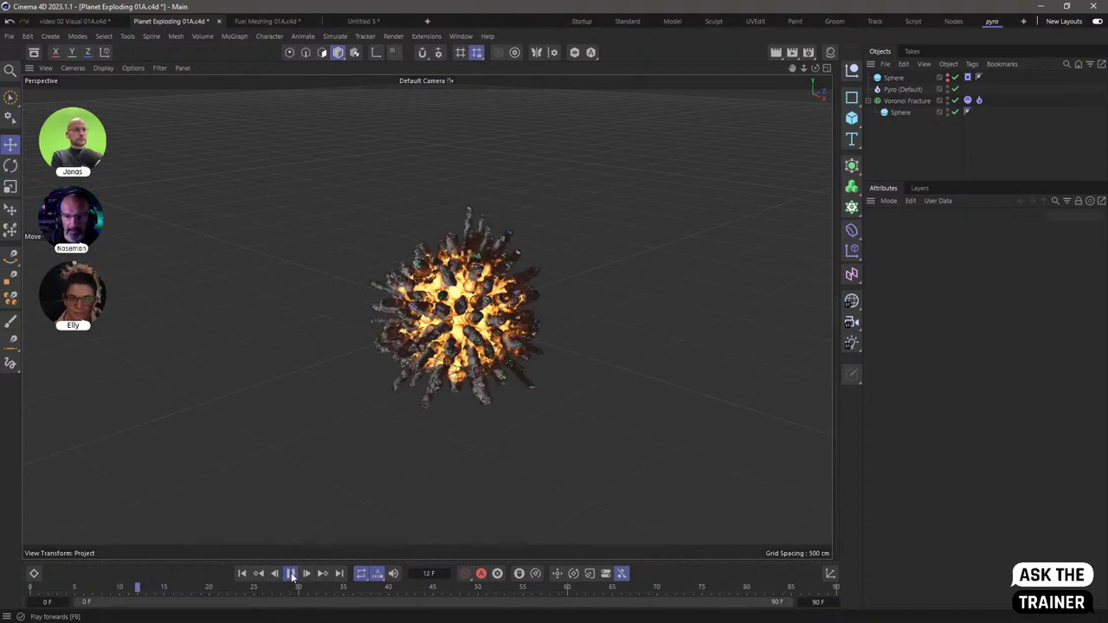
left_click(291, 573)
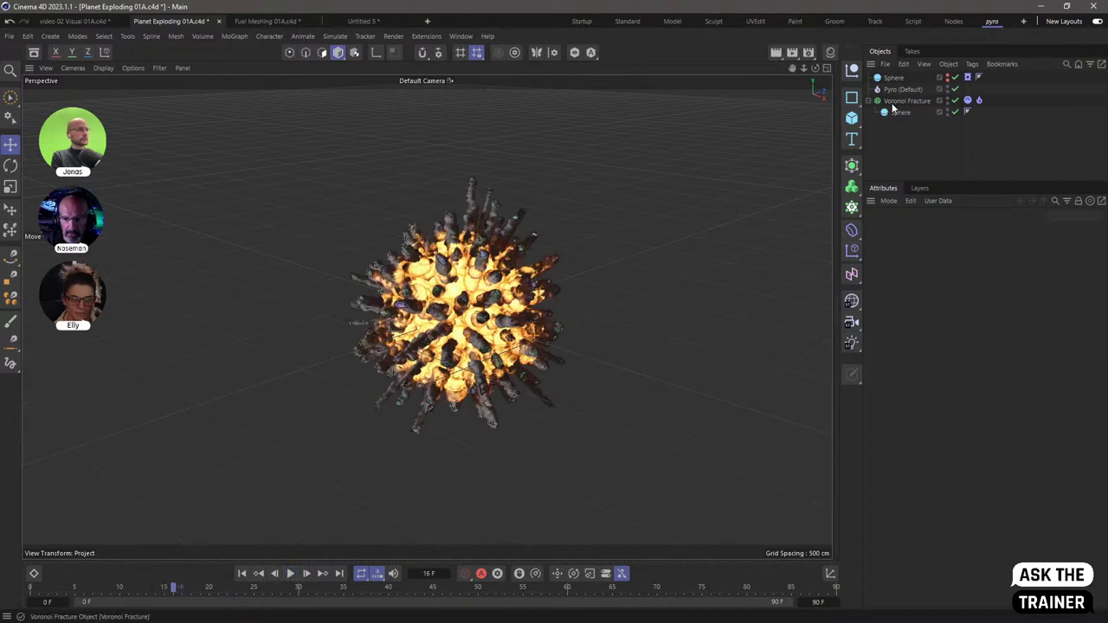
left_click(979, 101)
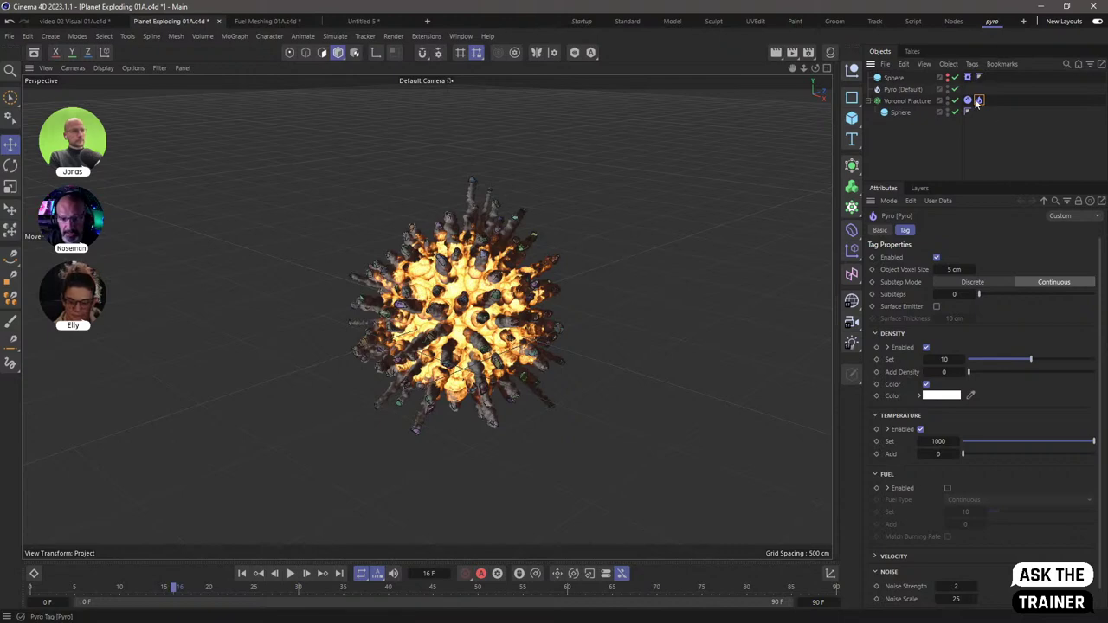
Undo the Pyro setup until only the Voronoi Fracture with its dynamics tag and child sphere remains, and rewind
key("ctrl+z")
key("ctrl+z")
key("ctrl+z")
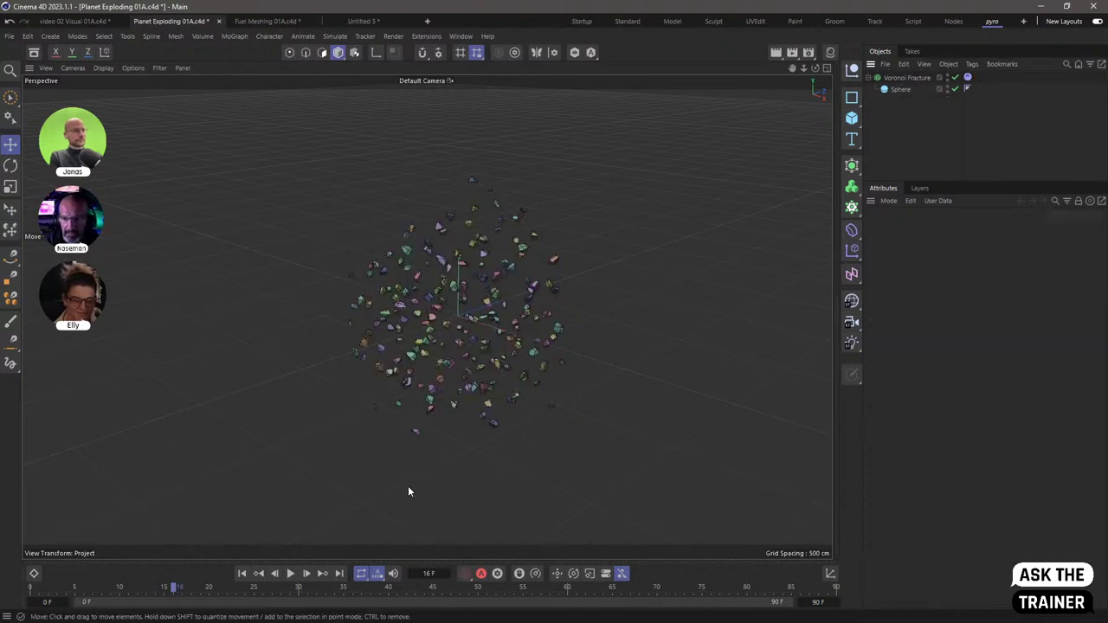
left_click(241, 573)
Examine the collision settings of the fracture's Dynamics Body tag and the general Bullet settings of the project
left_click(967, 77)
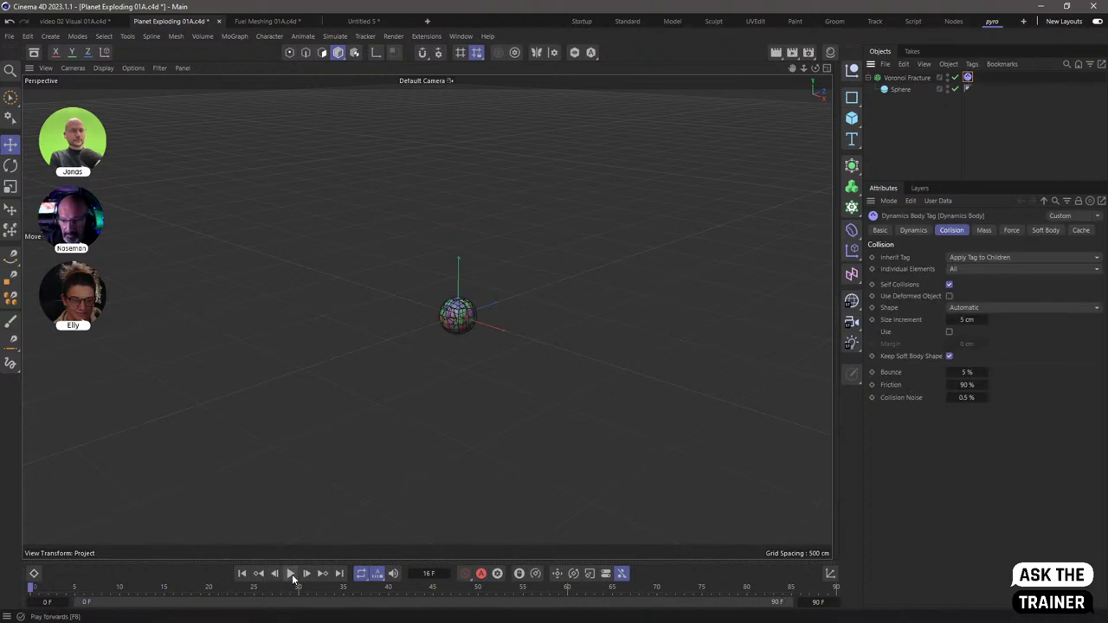
key("ctrl+d")
left_click(1065, 229)
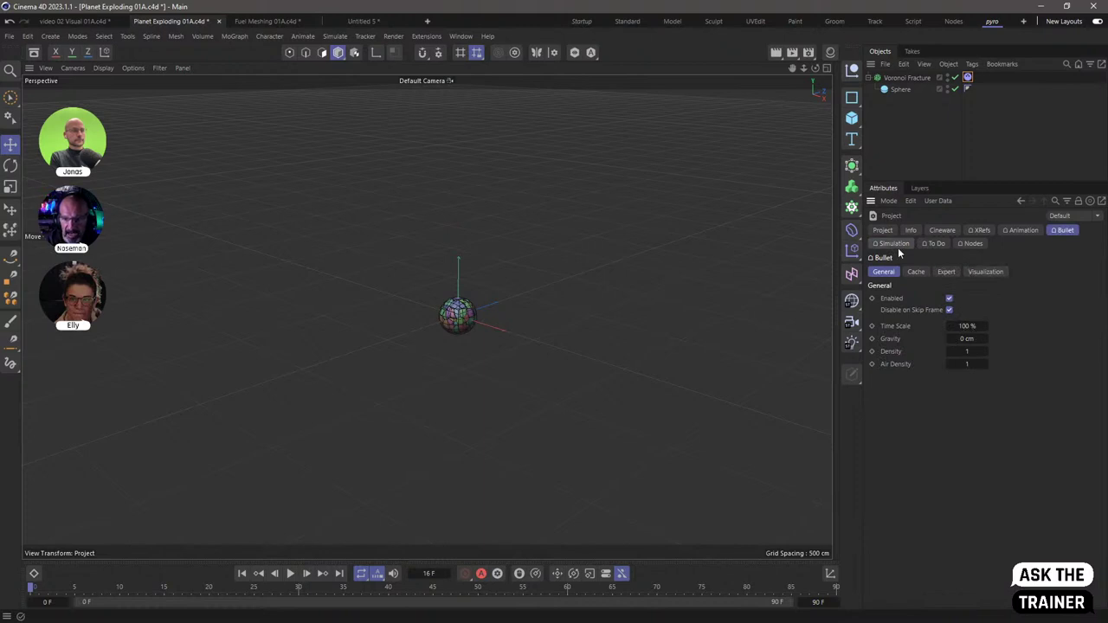
left_click(968, 77)
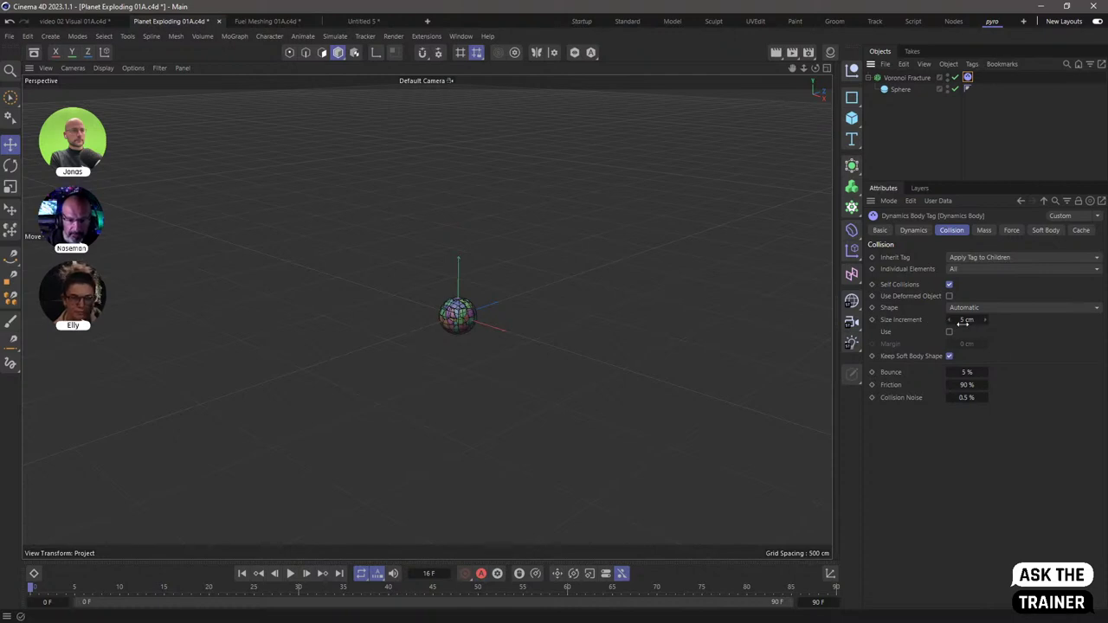
Step the fracture simulation to frame 1, play it on to frame 25 to view the scattering pieces, and rewind
scroll(584, 312, "up", 5)
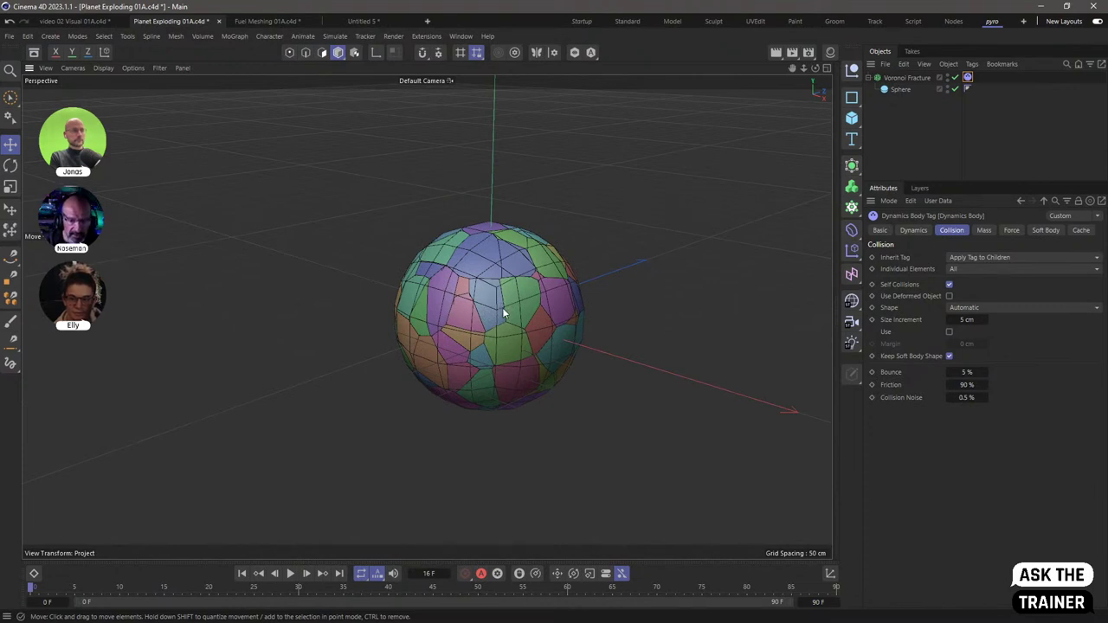
left_click(306, 573)
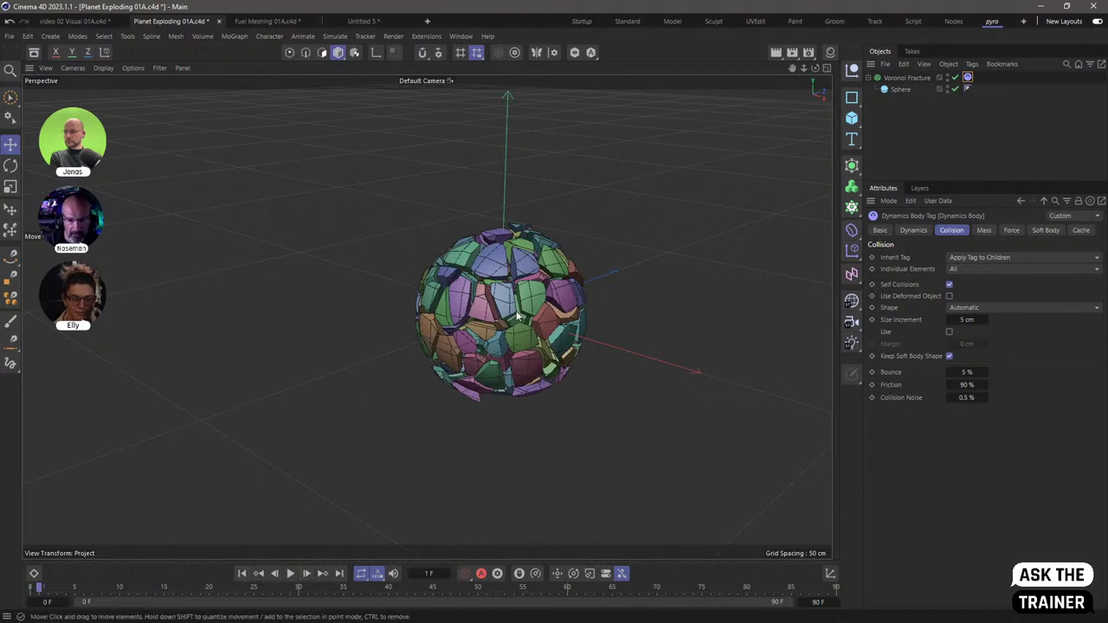
left_click(292, 575)
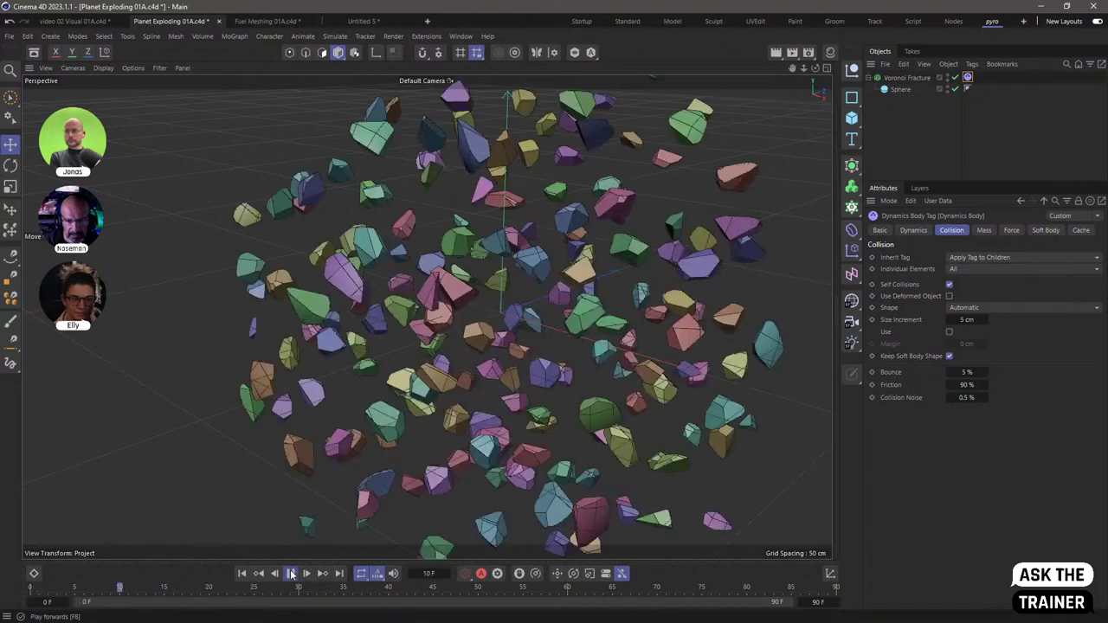
left_click(292, 574)
scroll(480, 348, "down", 5)
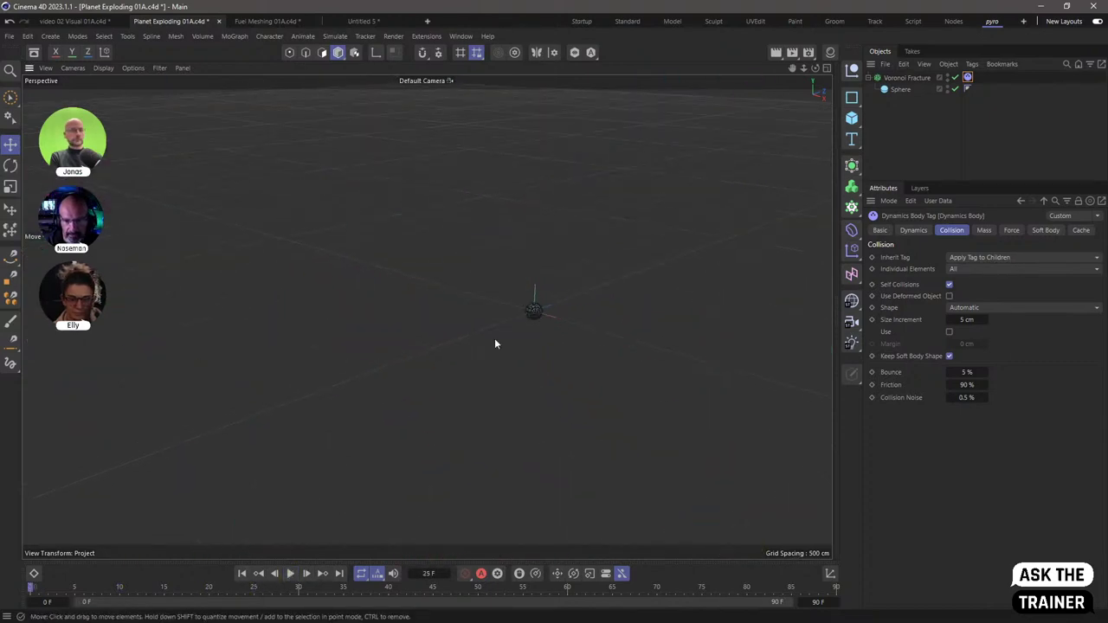
scroll(527, 325, "up", 5)
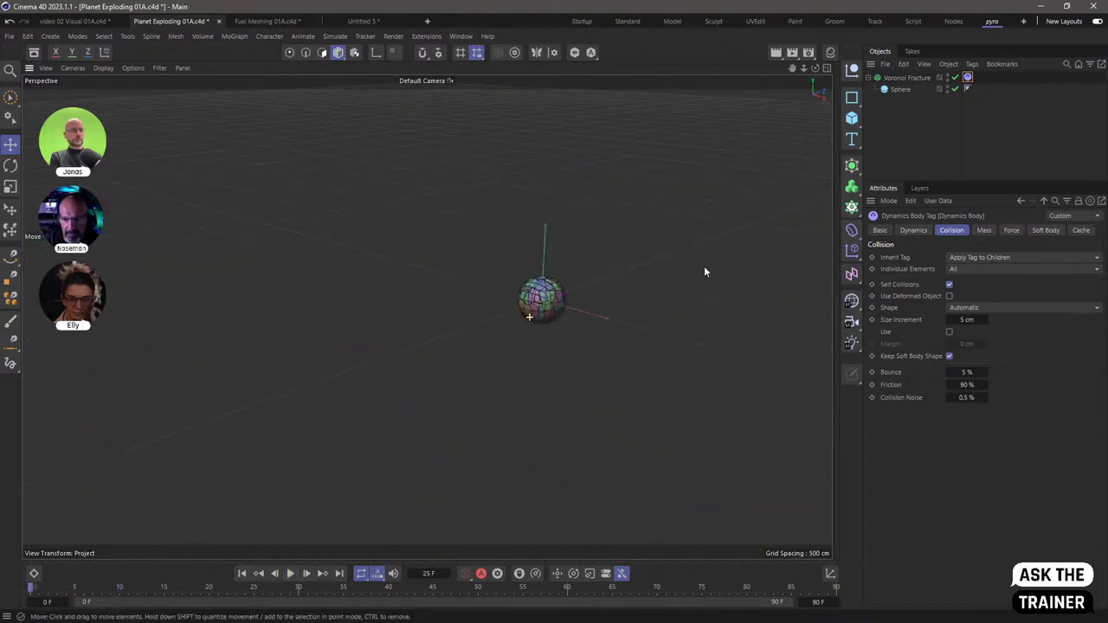
Add a Pyro tag to the Voronoi Fracture, play the simulation to frame 10, and rewind
right_click(903, 80)
mouse_move(917, 187)
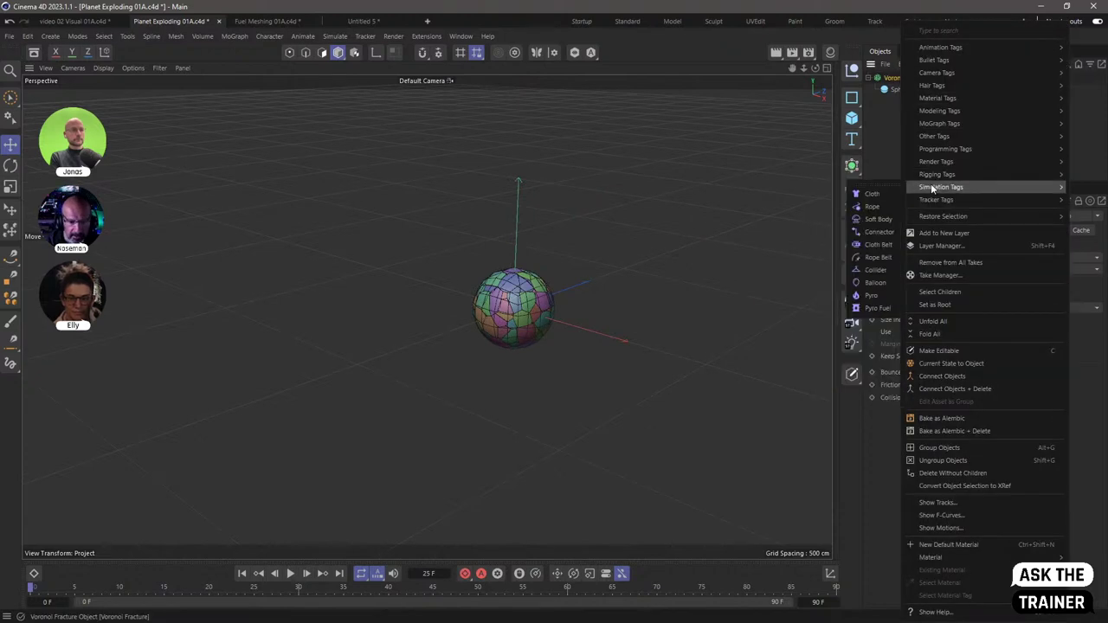
left_click(872, 295)
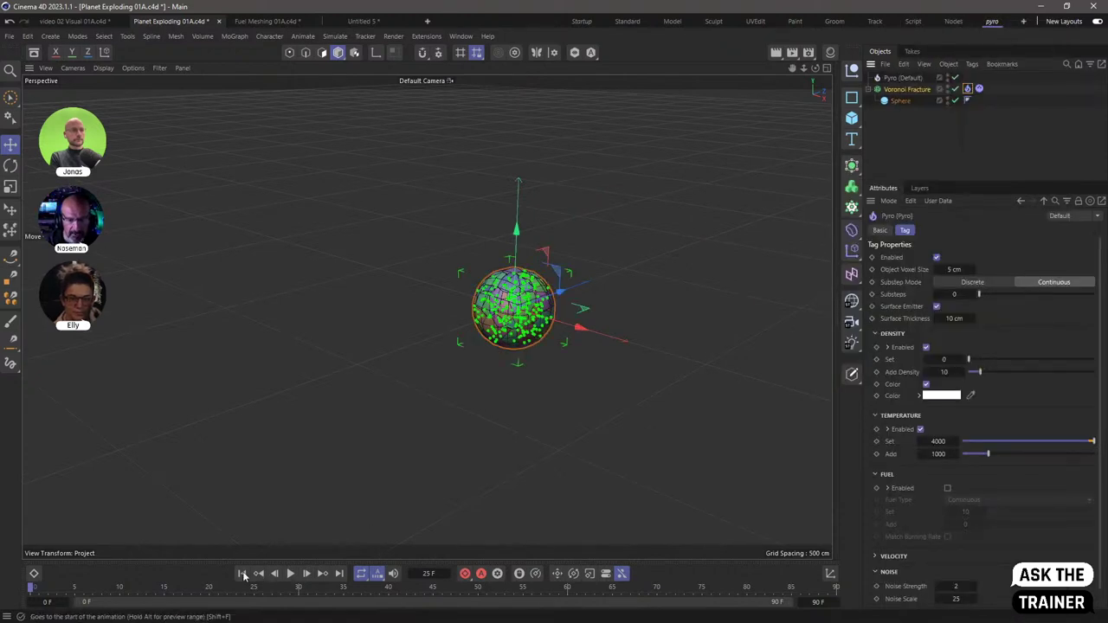
left_click(292, 574)
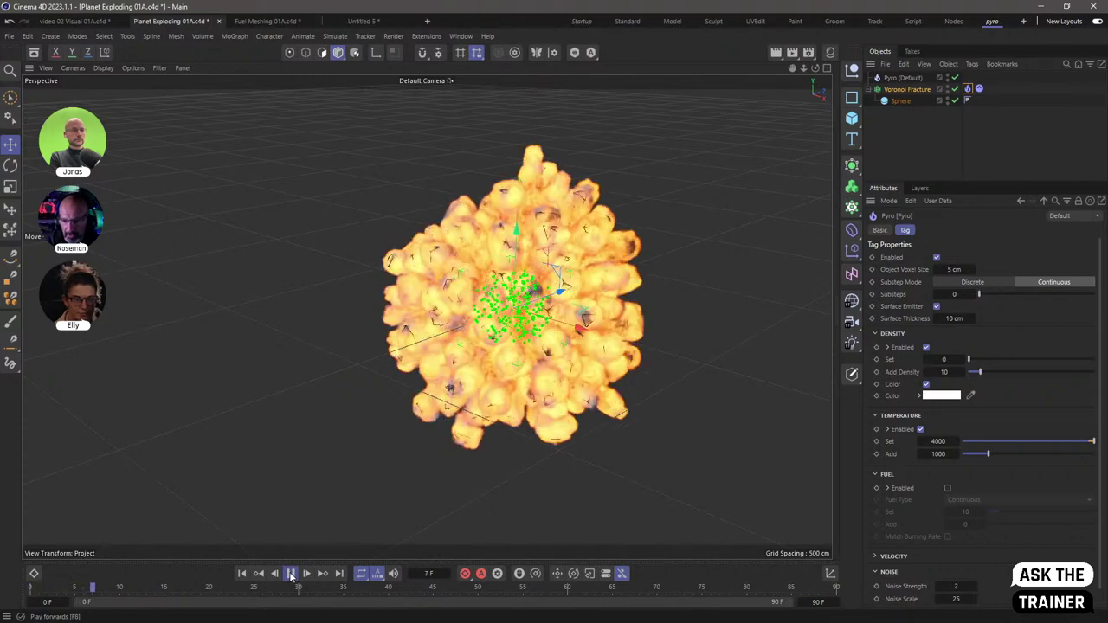
left_click(292, 574)
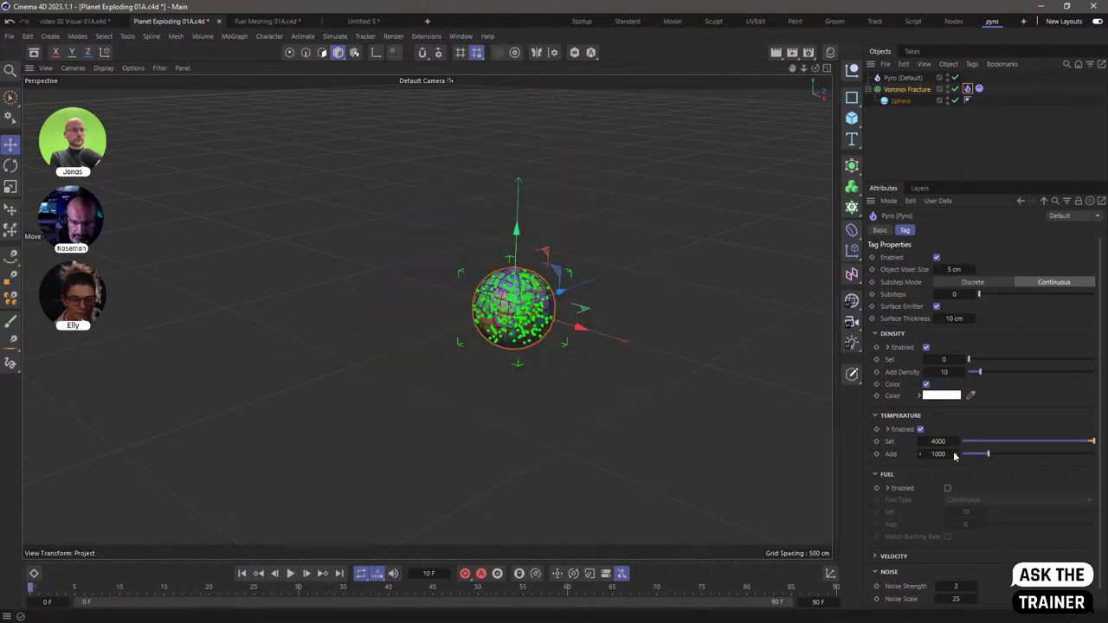
In the fracture's Pyro tag, set the Temperature Set value to 1000 and its Add value to 0
double_click(944, 442)
type("1")
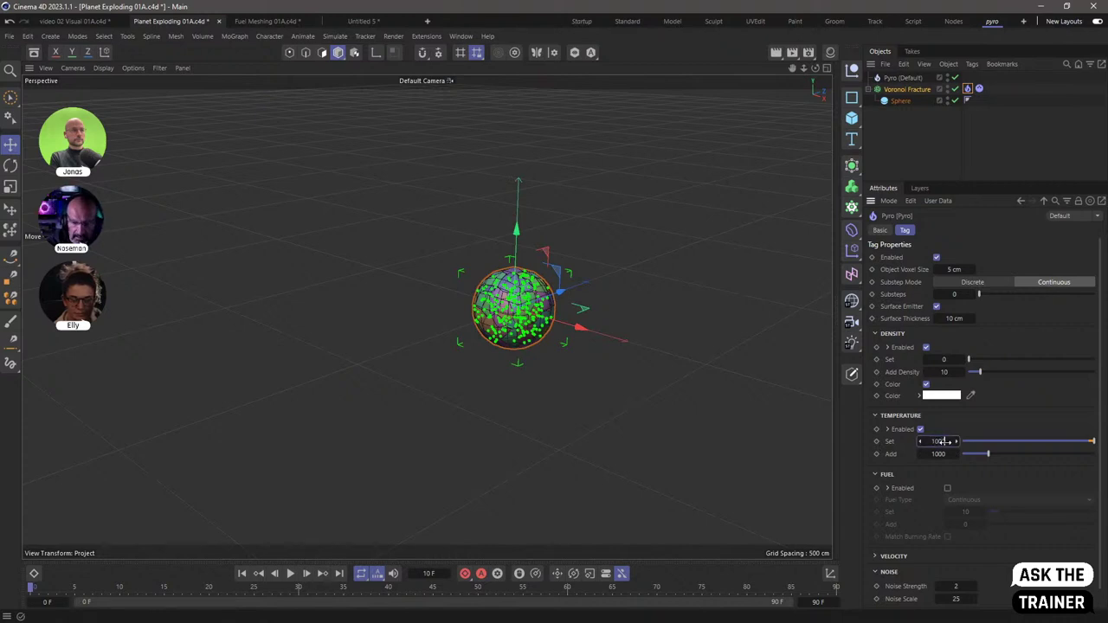
type("000")
key("Tab")
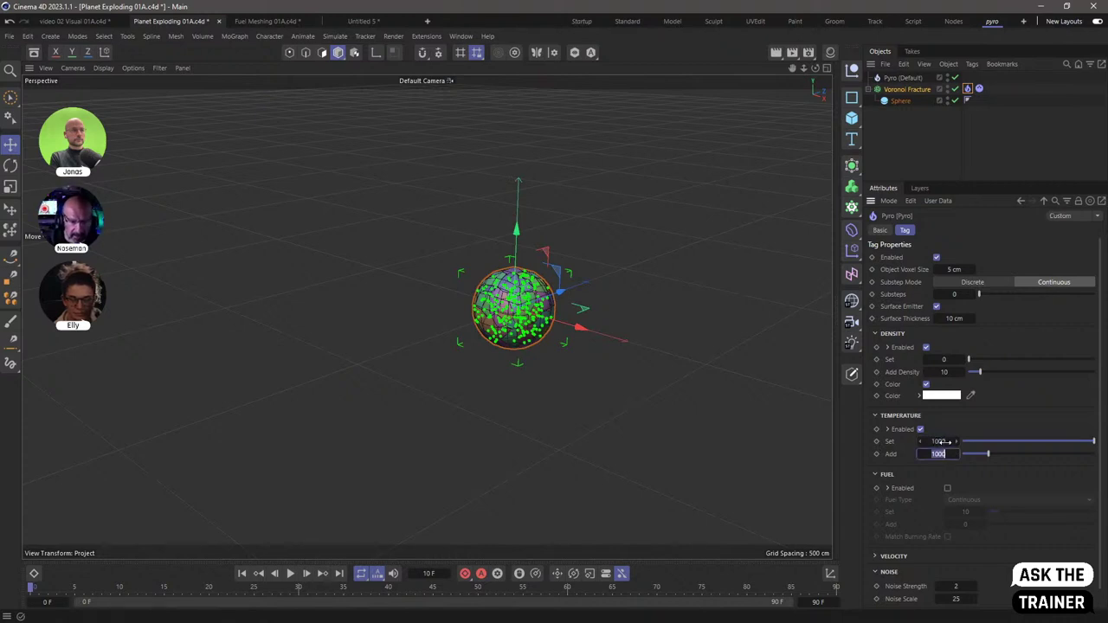
type("0")
key("Return")
Play the cooler Pyro simulation from the start up to frame 11 and rewind it
left_click(242, 574)
left_click(292, 574)
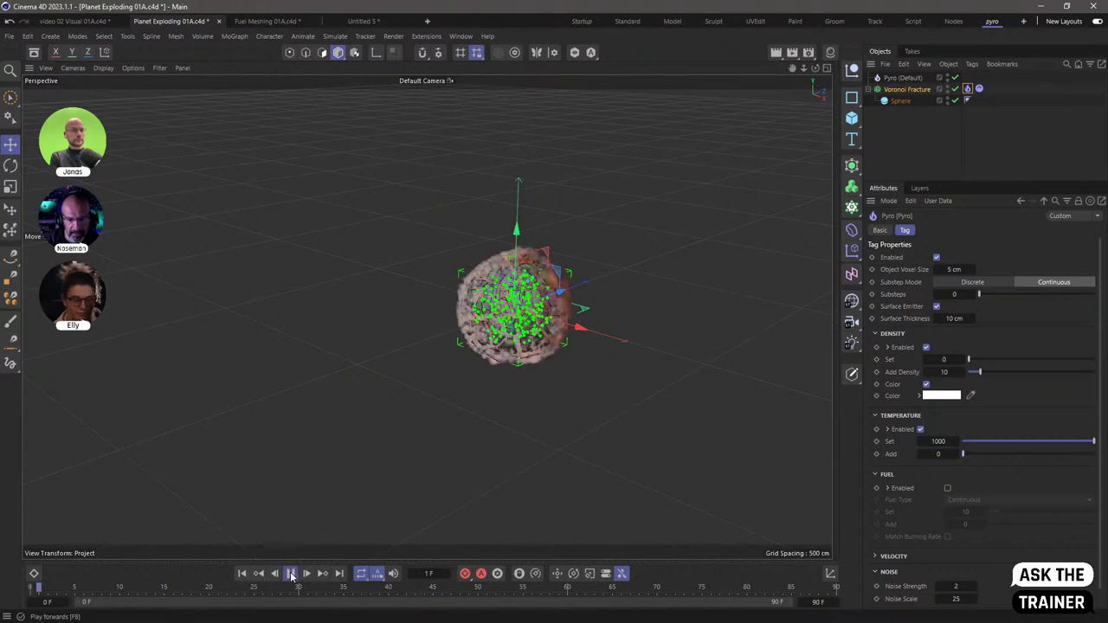
left_click(291, 574)
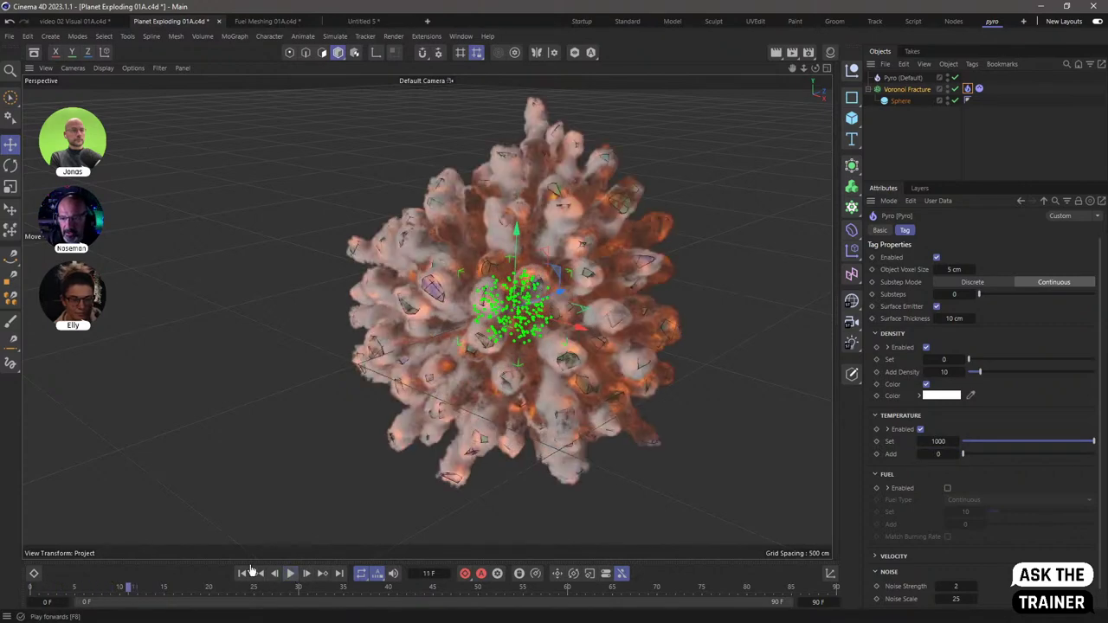
left_click(242, 573)
Add a small sphere inside the fractured planet and give it a Pyro Fuel tag
left_click(852, 118)
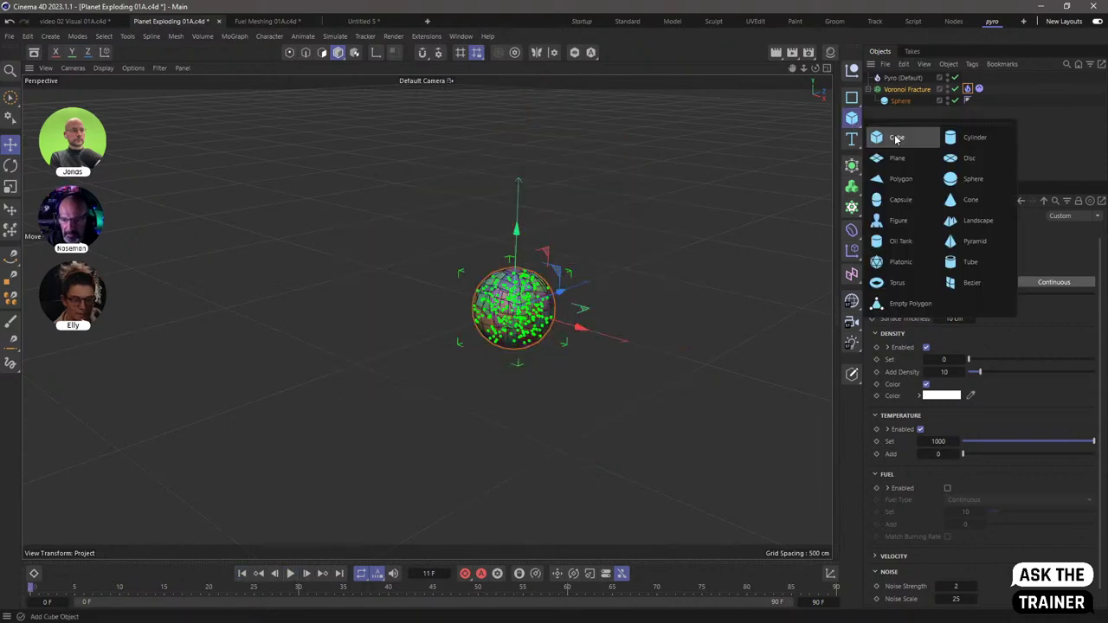
left_click(970, 158)
left_click_drag(983, 258, 974, 259)
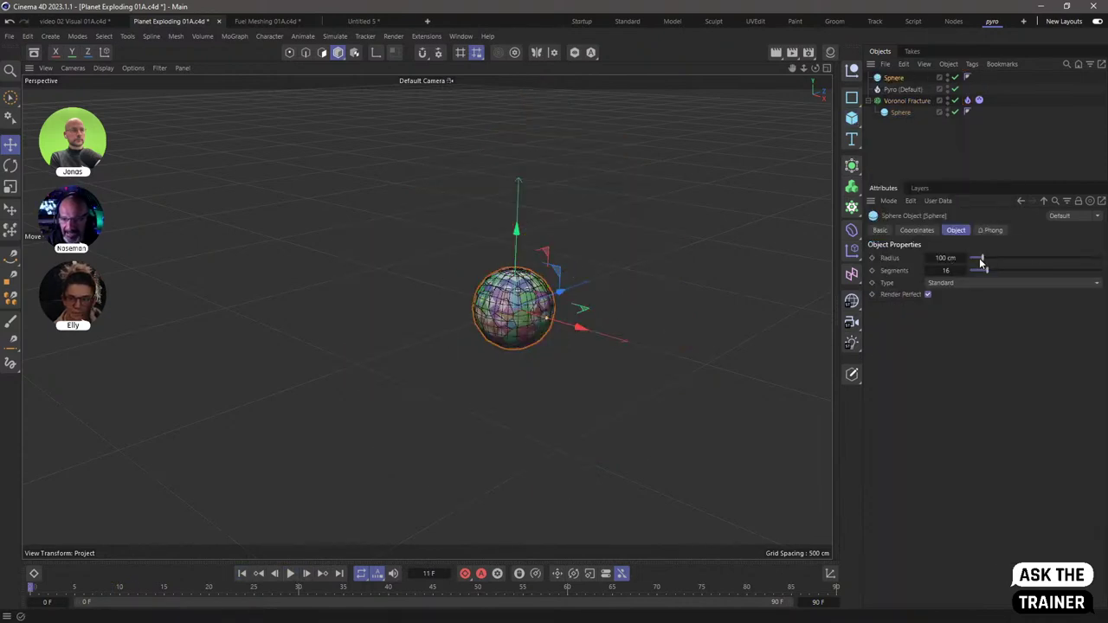
right_click(899, 80)
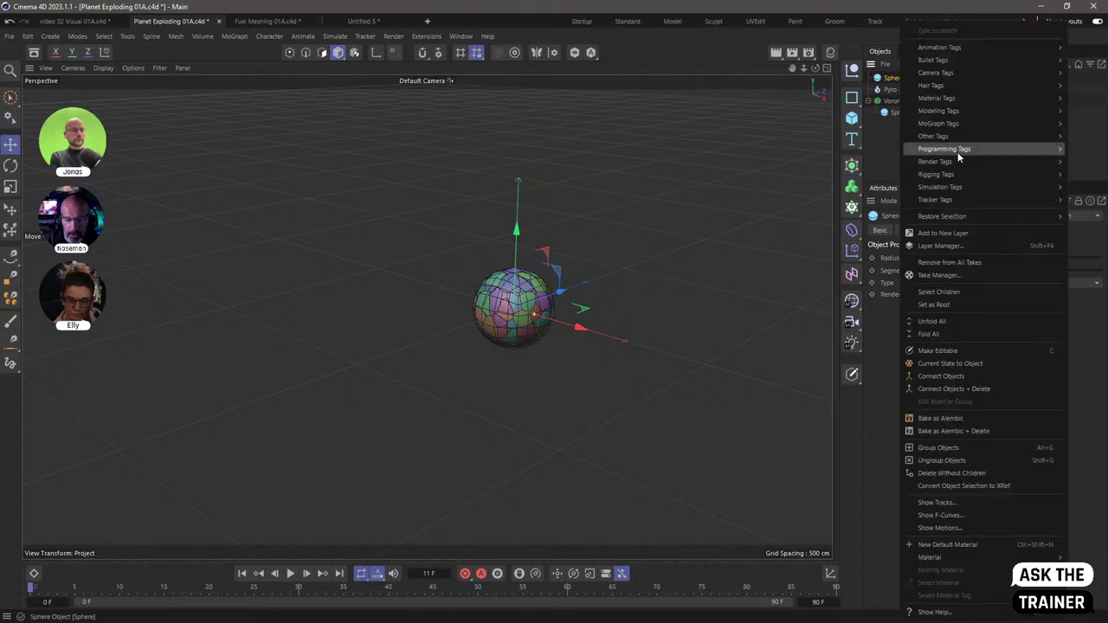
mouse_move(948, 187)
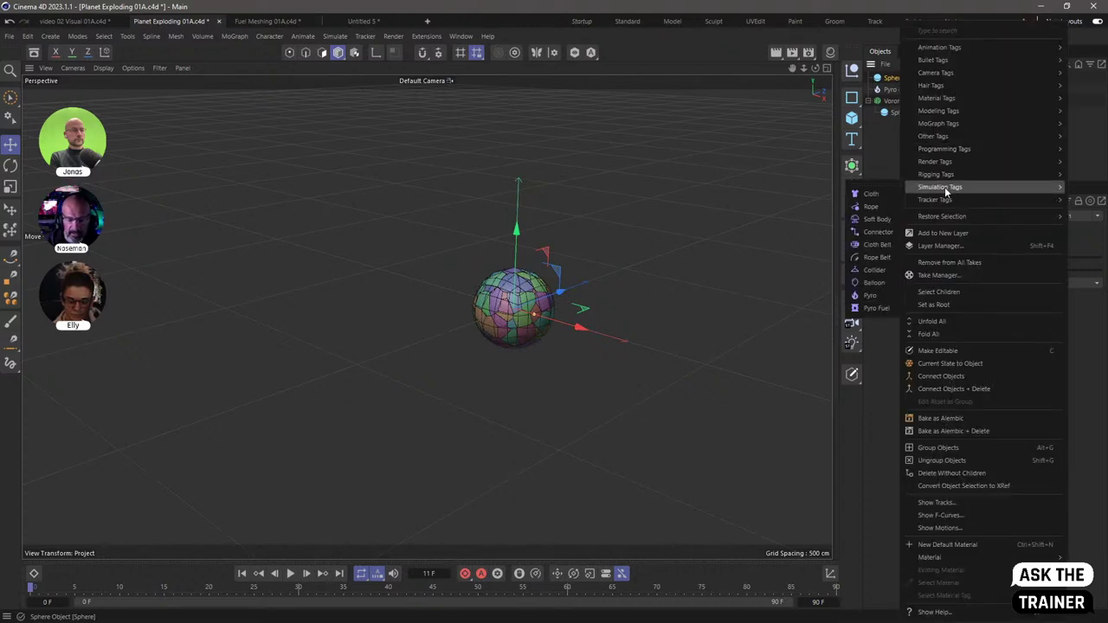
left_click(878, 309)
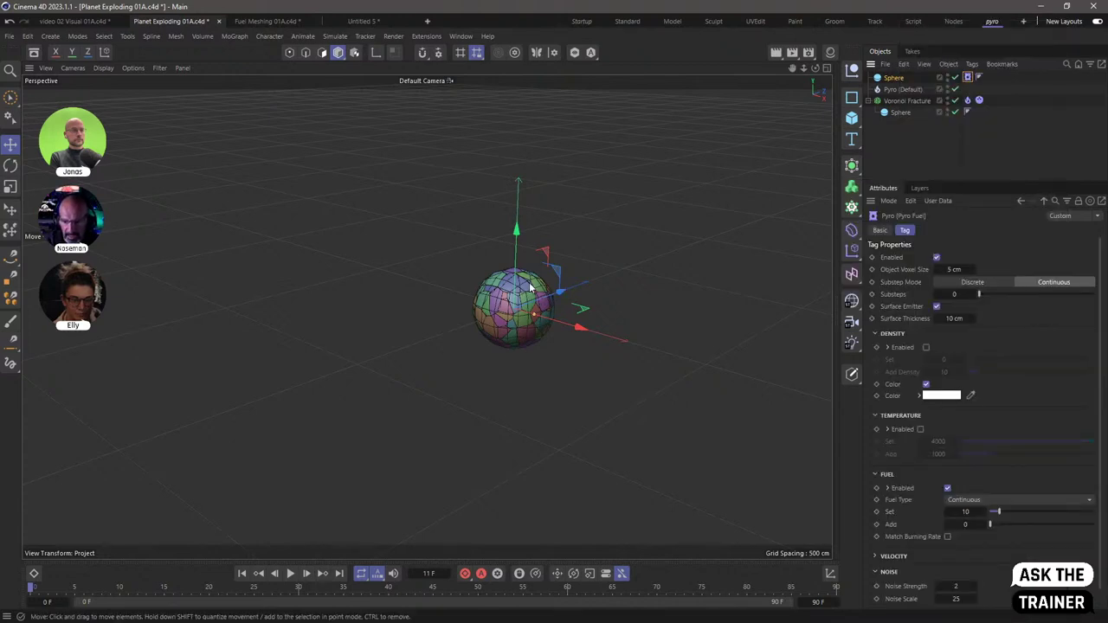
Set the inner sphere's Fuel Type to Frame Range and play the simulation up to frame 13
left_click(975, 502)
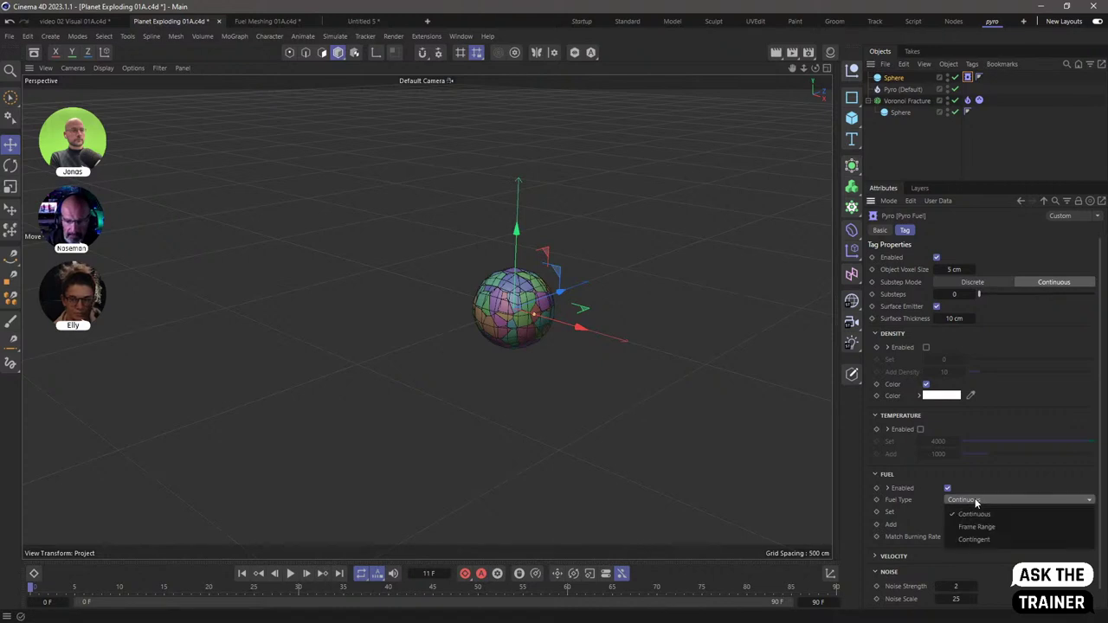
left_click(984, 526)
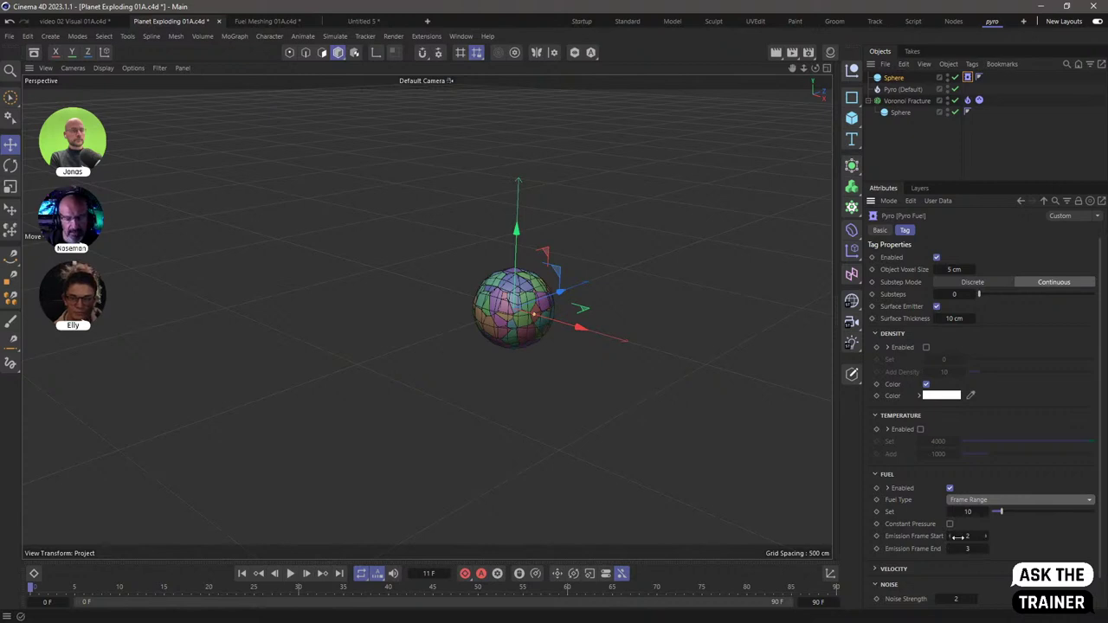
left_click(290, 574)
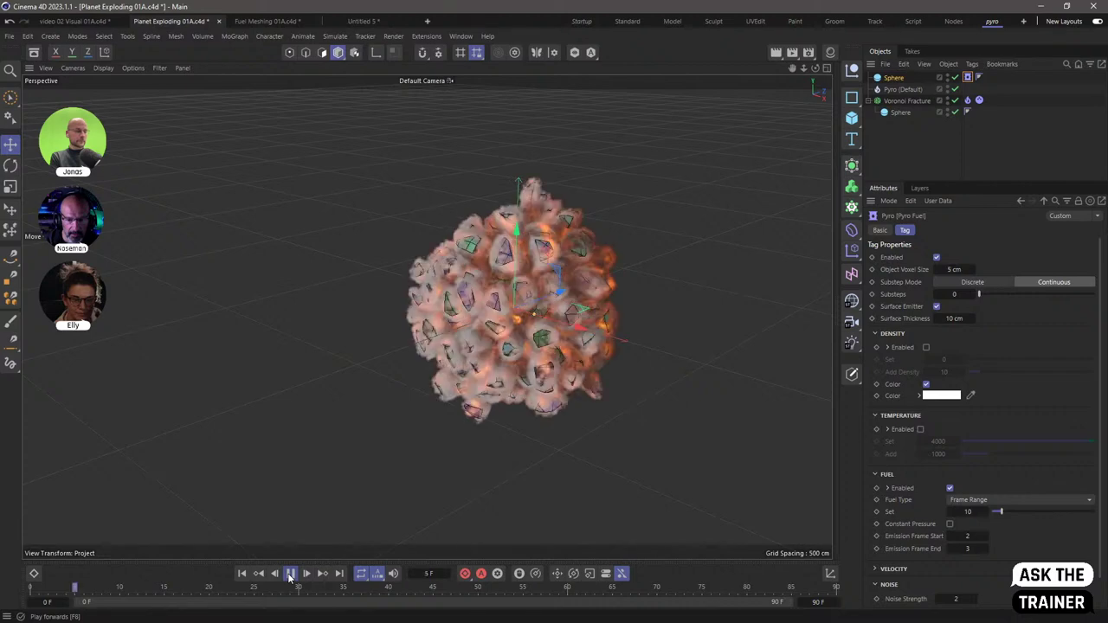
left_click(290, 574)
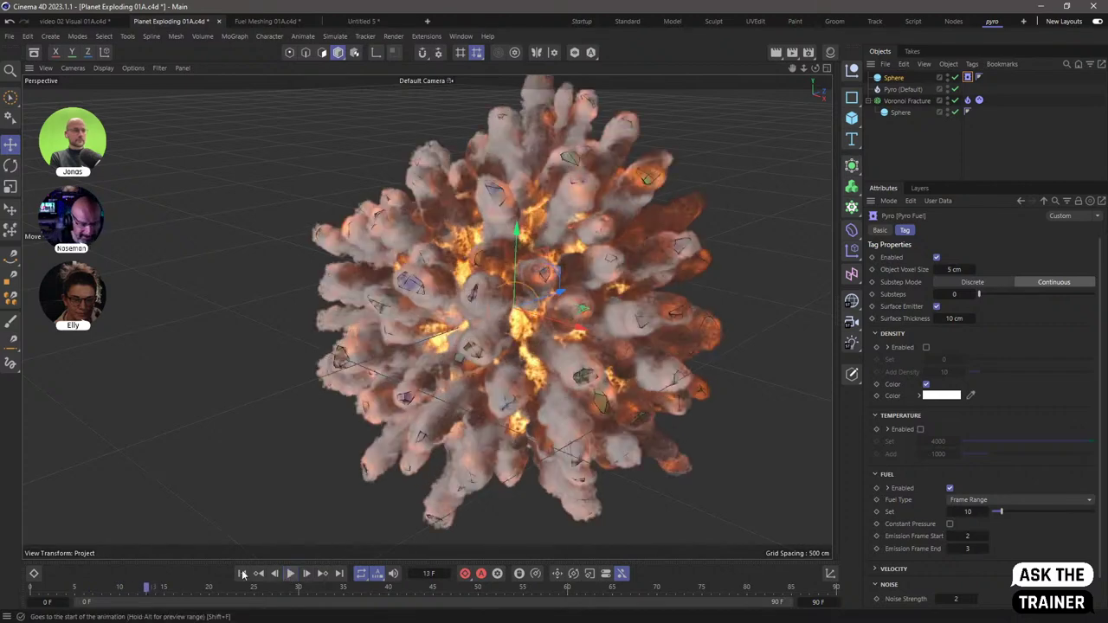
Set the inner sphere's fuel Set value to 100, play the simulation to frame 16, and rewind
left_click(968, 511)
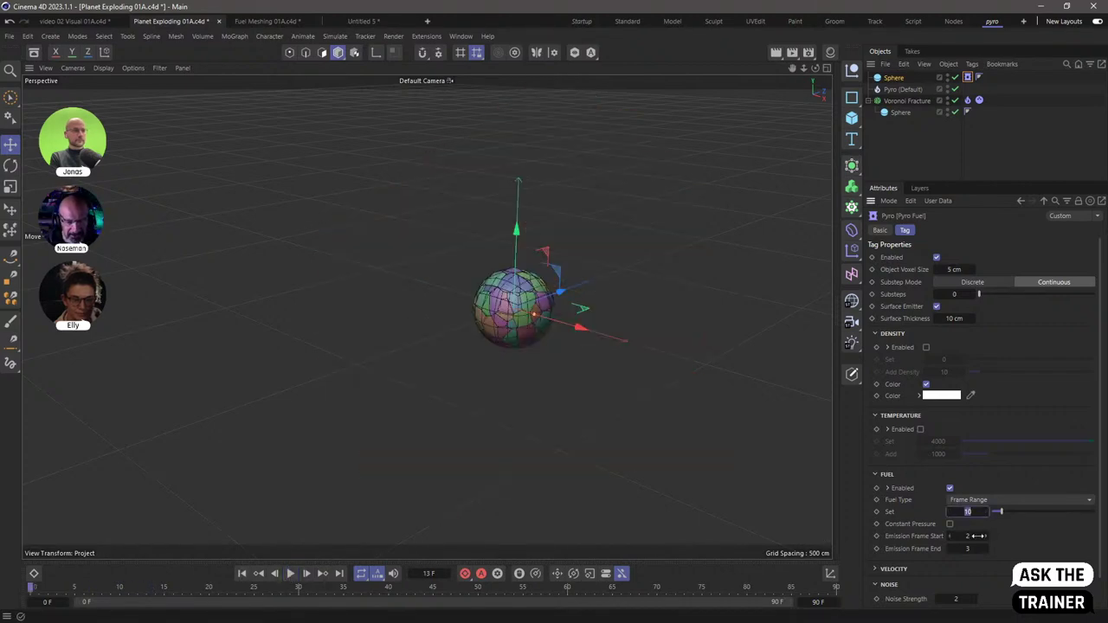
type("100")
key("Return")
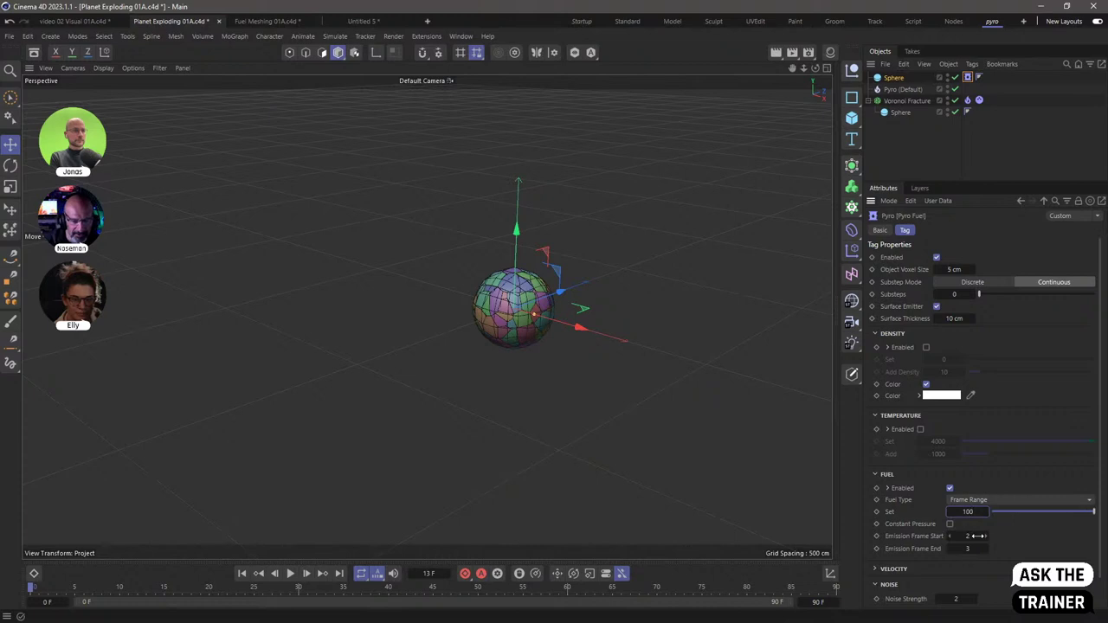
left_click(242, 574)
left_click(290, 574)
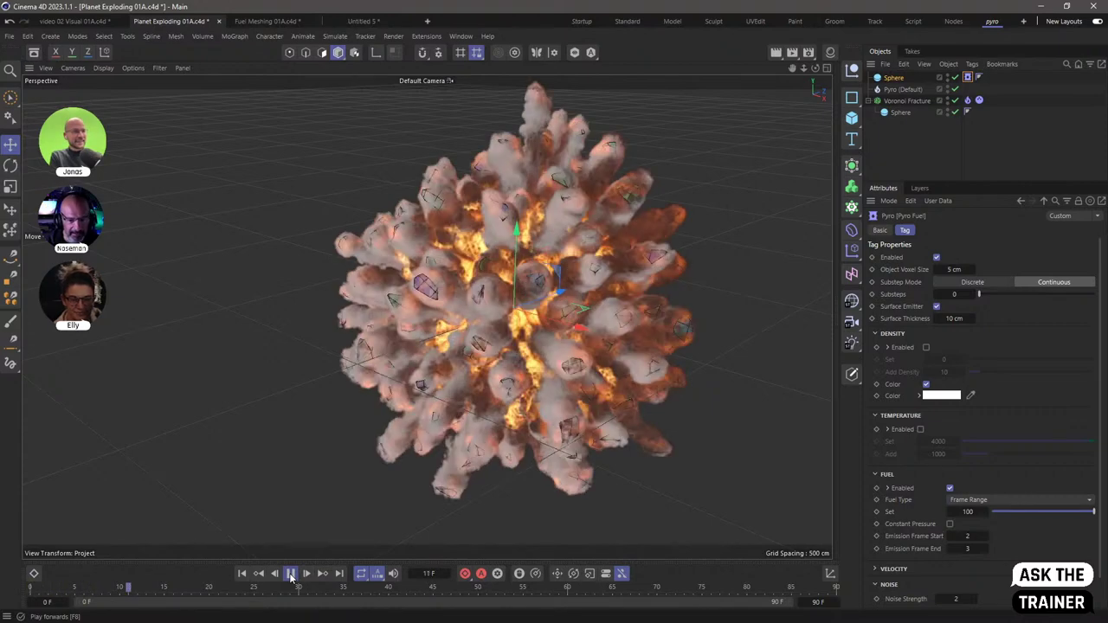
left_click(242, 574)
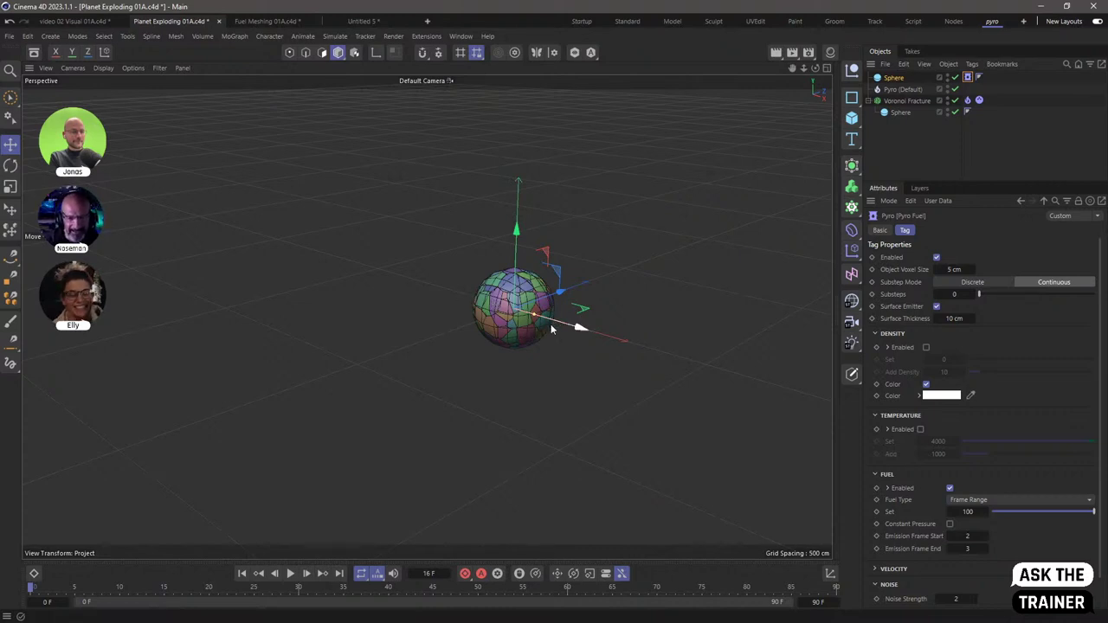
Replay the exploding planet simulation briefly and look into the video 02 Visual 01A and Fuel Meshing 01A scenes
left_click(292, 574)
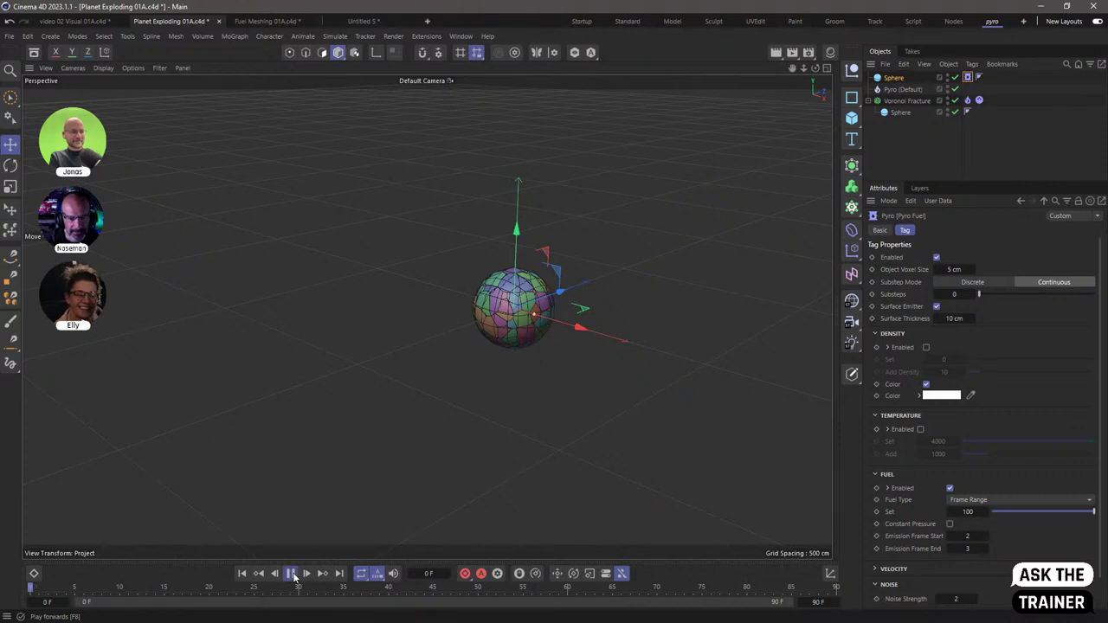
left_click(292, 574)
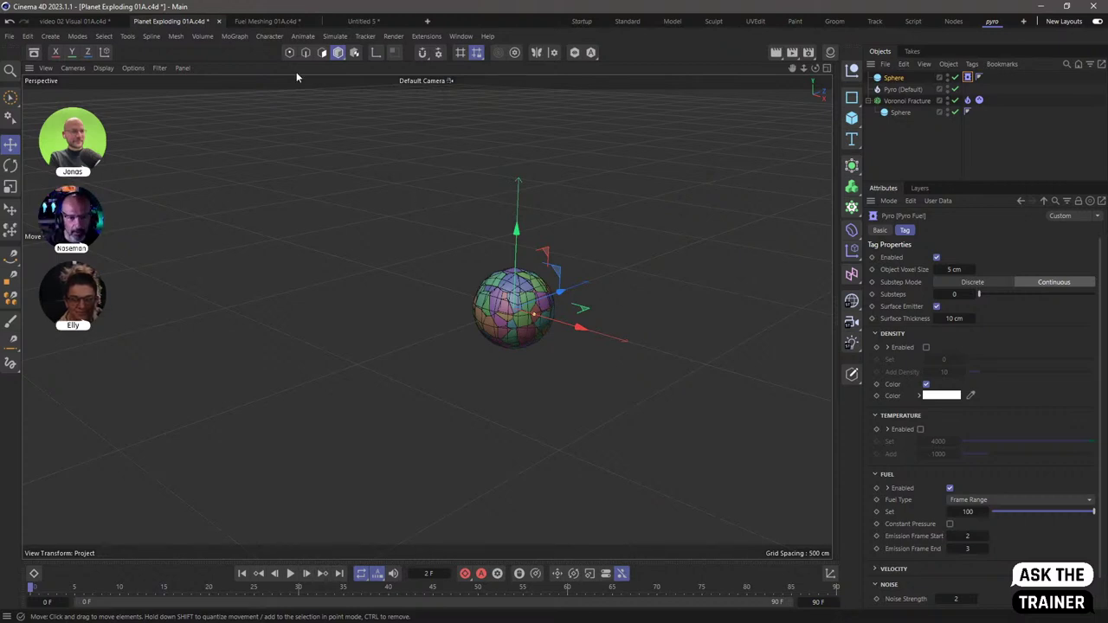
left_click(85, 24)
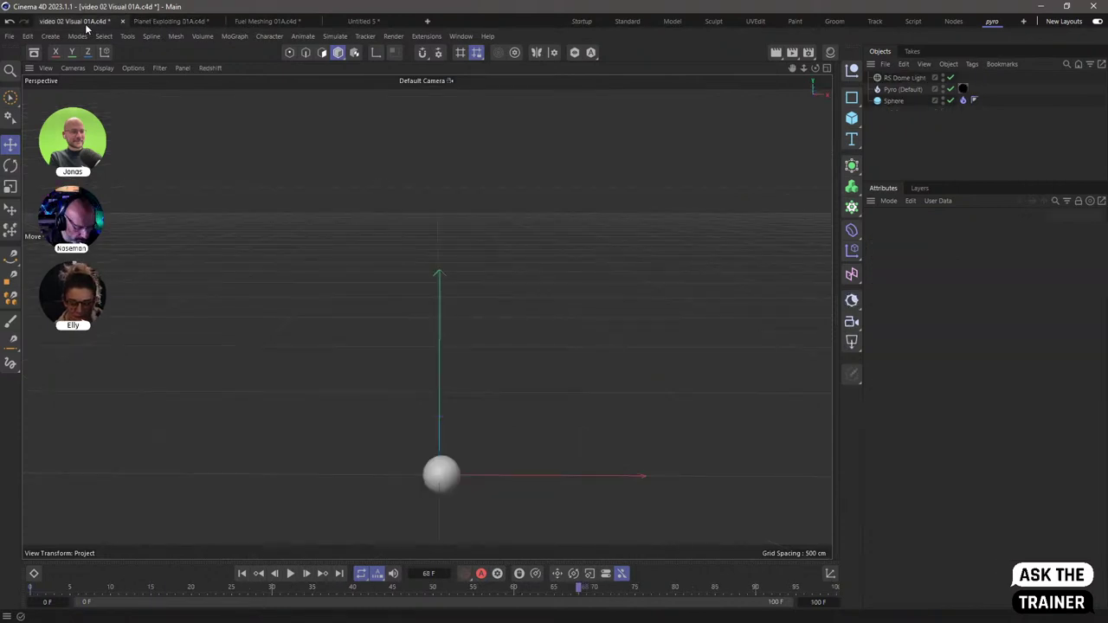
left_click(274, 22)
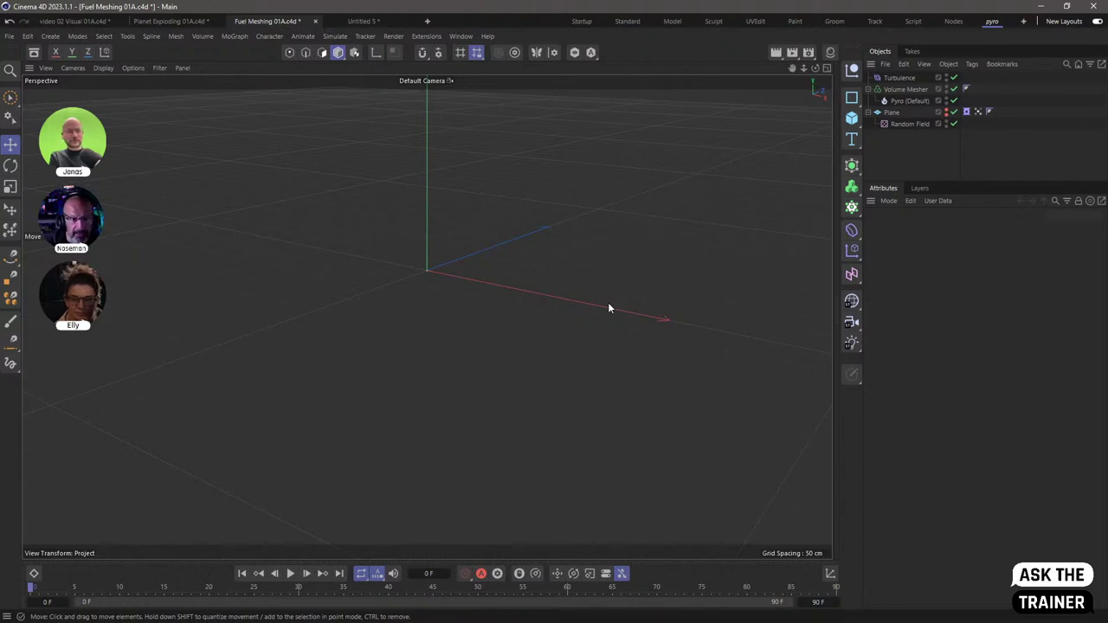
Switch to the video 02 Visual 01A scene and play its fire simulation from the start to frame 40
left_click(87, 22)
left_click(242, 573)
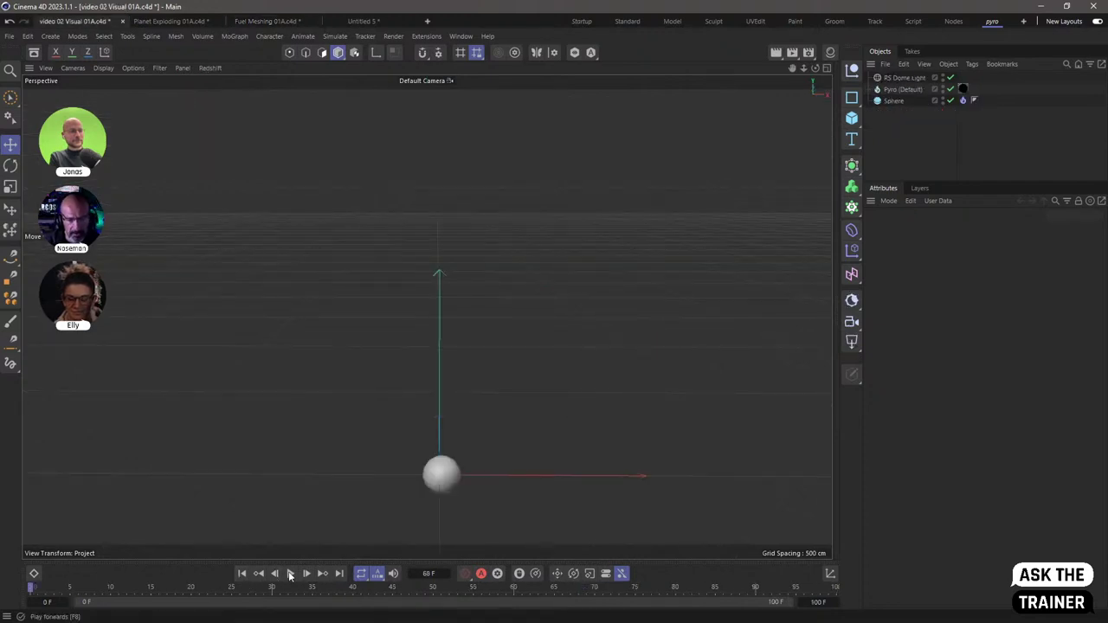
left_click(291, 573)
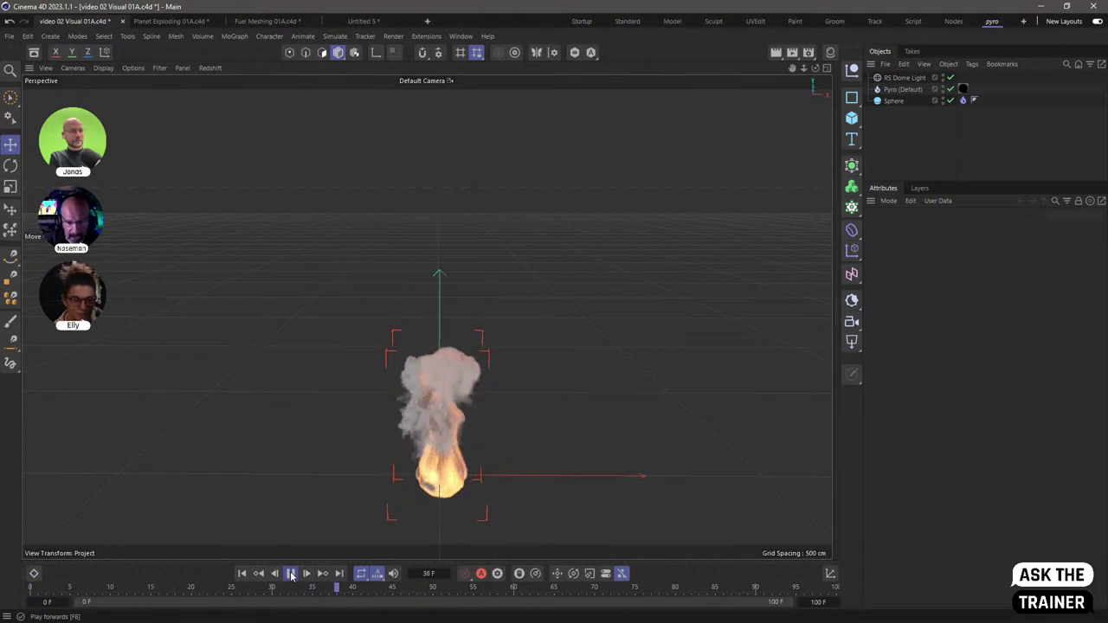
left_click(291, 573)
scroll(505, 482, "up", 5)
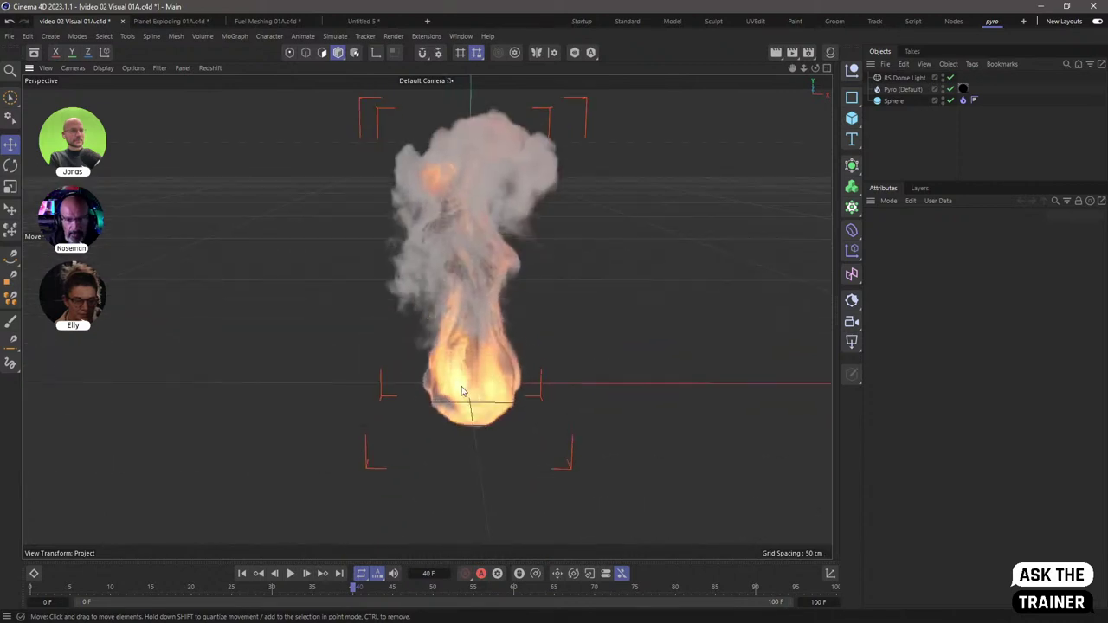
left_click_drag(461, 391, 678, 273, "alt")
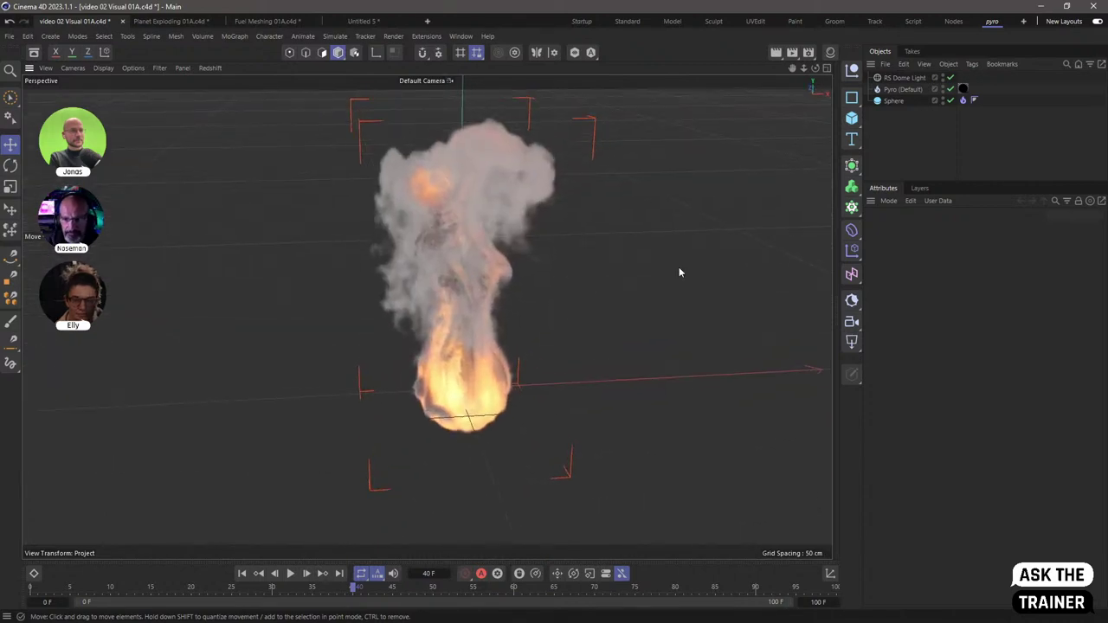
Convert the Pyro object with Current State to Object, and delete the dome light, the original Pyro object and the sphere
right_click(908, 89)
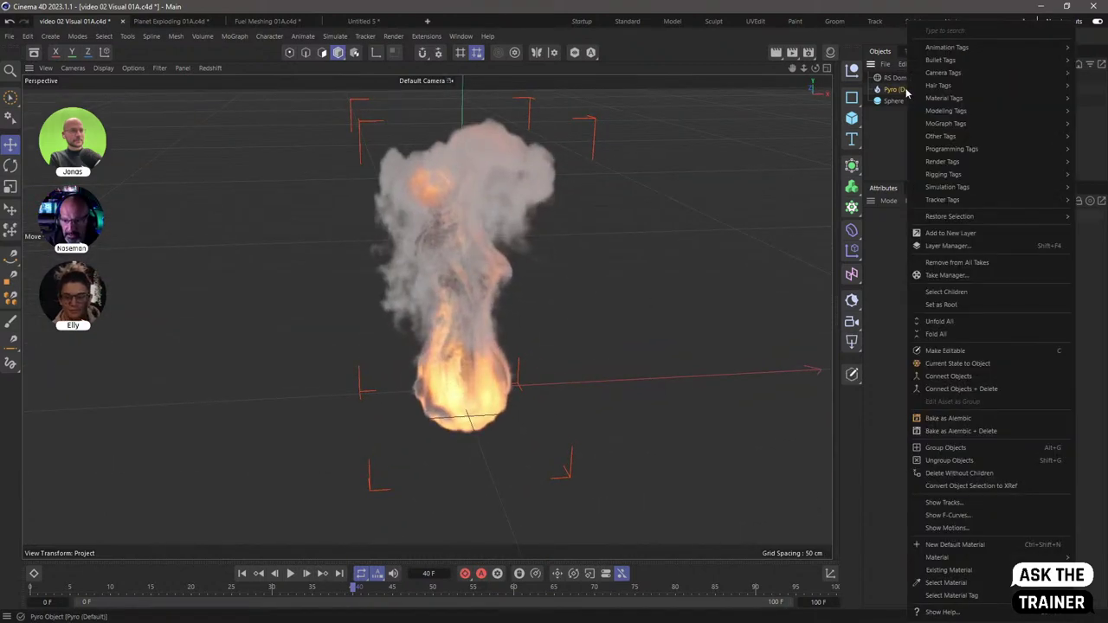
left_click(930, 378)
left_click(877, 100)
left_click(894, 135, "shift")
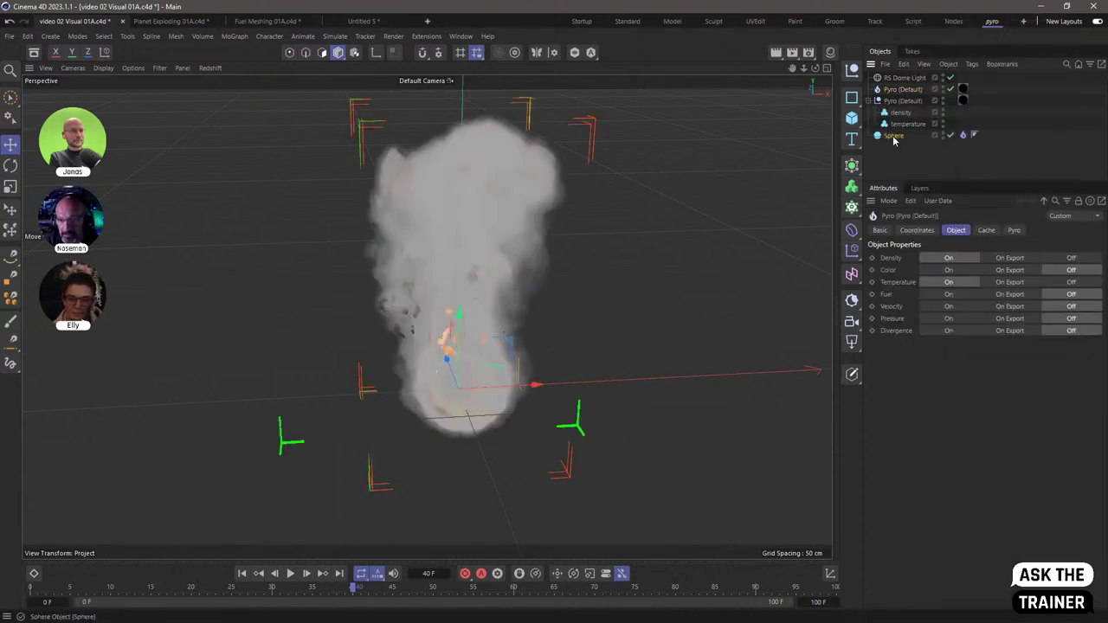
key("Delete")
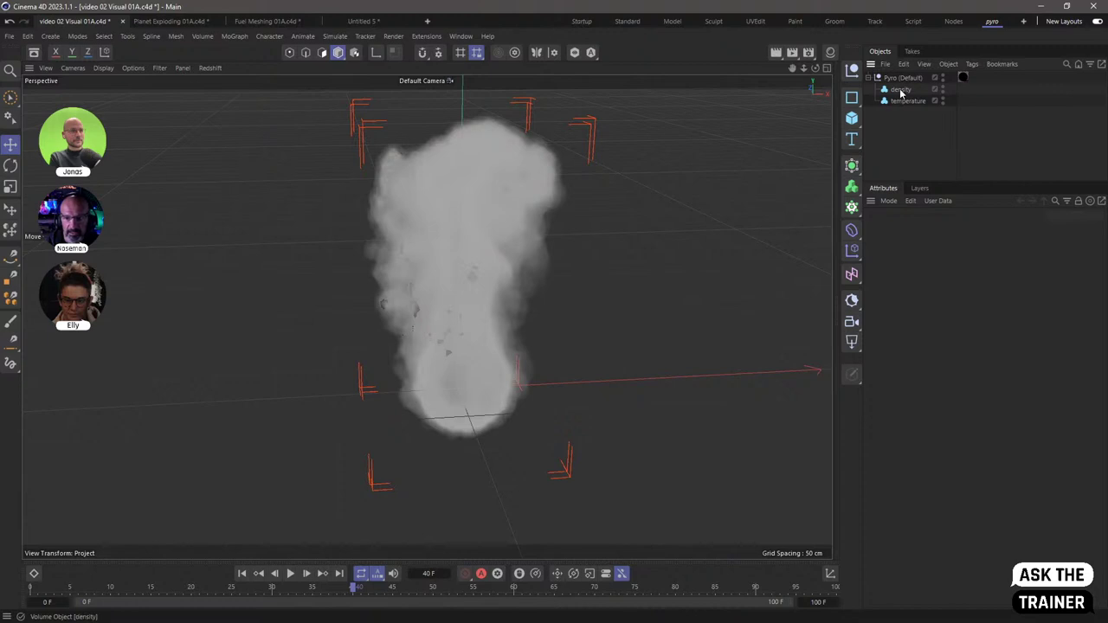
Inspect the density and temperature volumes and add a Volume Set object to the scene
left_click(900, 90)
left_click(903, 102)
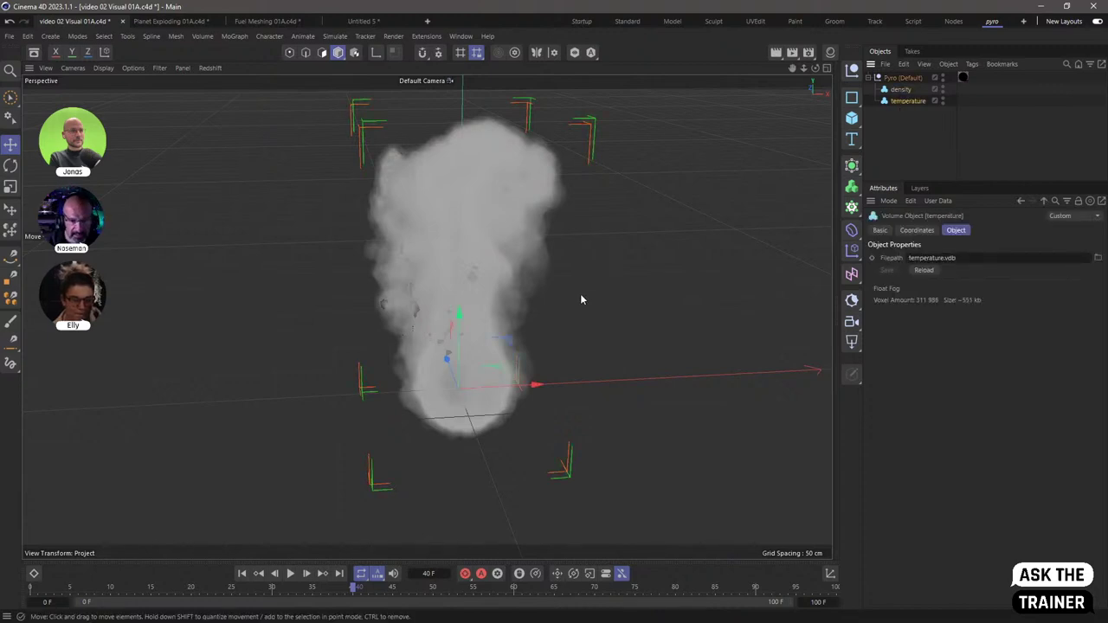
key("shift+c")
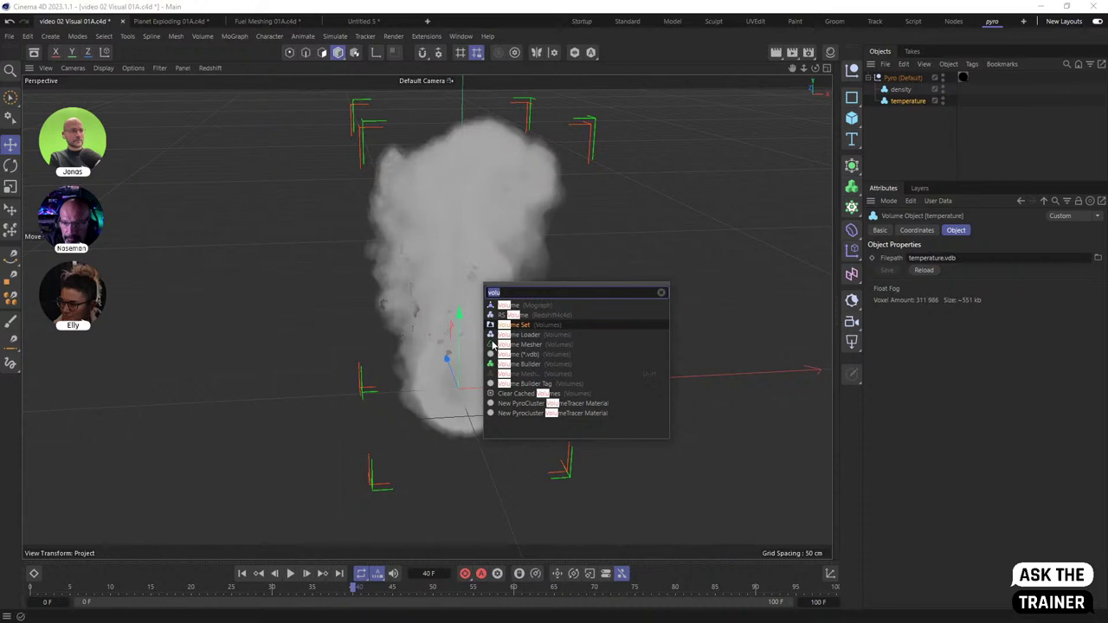
left_click(490, 326)
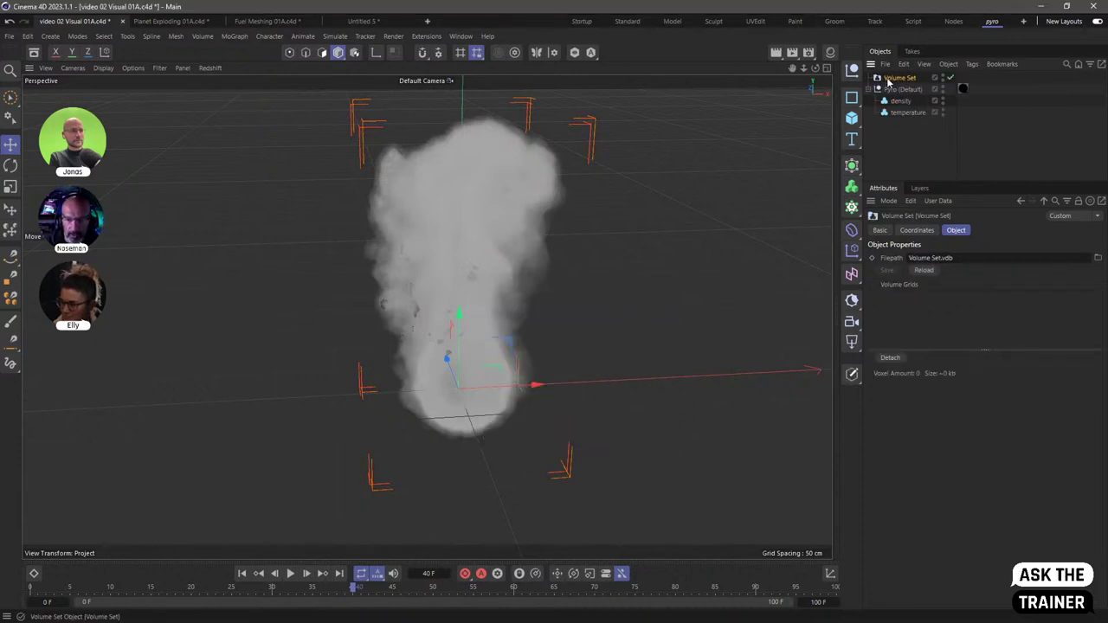
Put the density and temperature volumes into the Volume Set's grid list and delete the leftover Pyro null
left_click(855, 197)
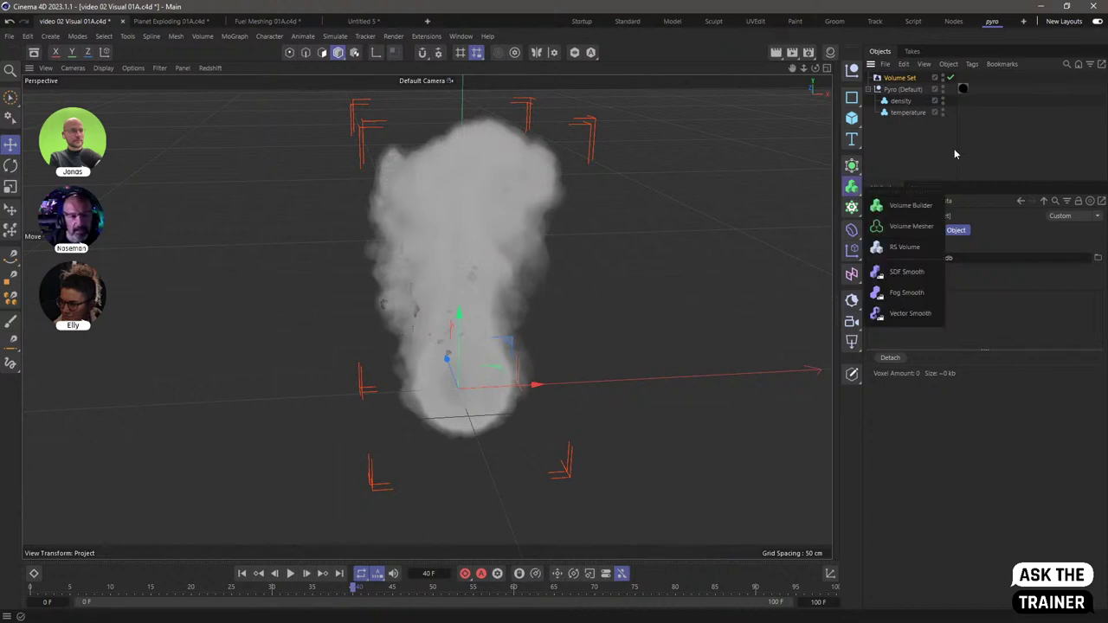
left_click_drag(898, 101, 909, 318)
left_click(900, 90)
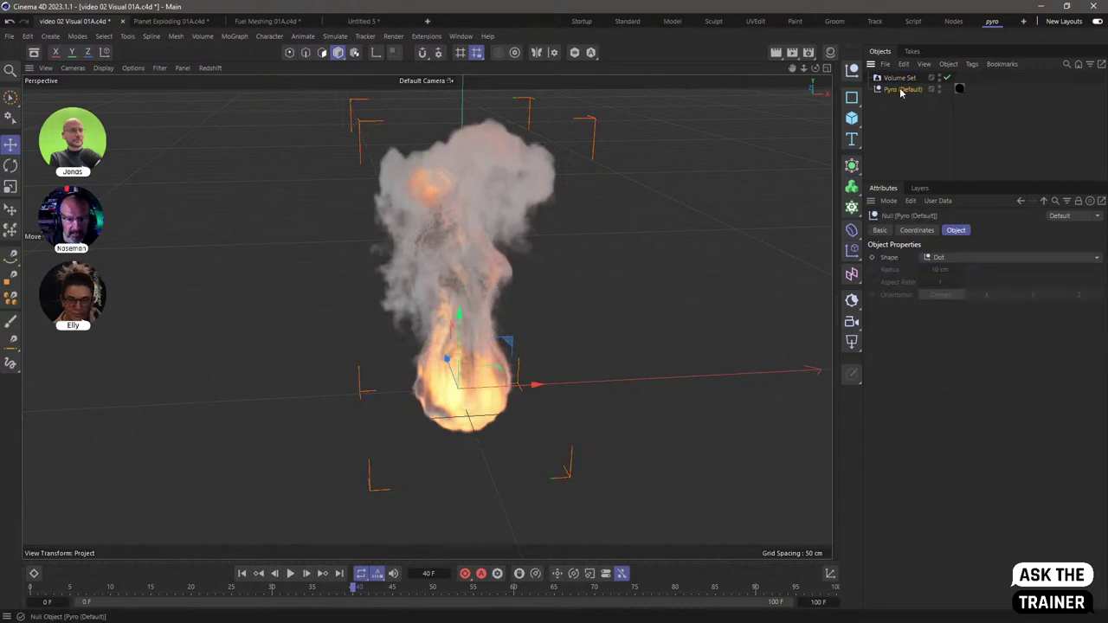
key("Delete")
left_click(899, 77)
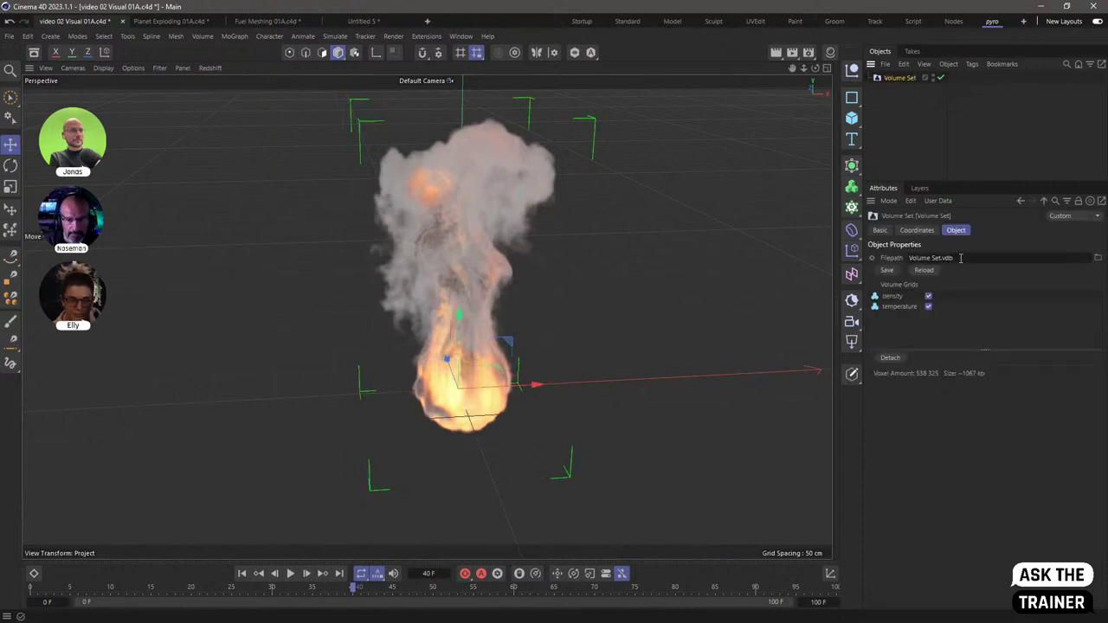
left_click_drag(591, 303, 526, 310, "alt")
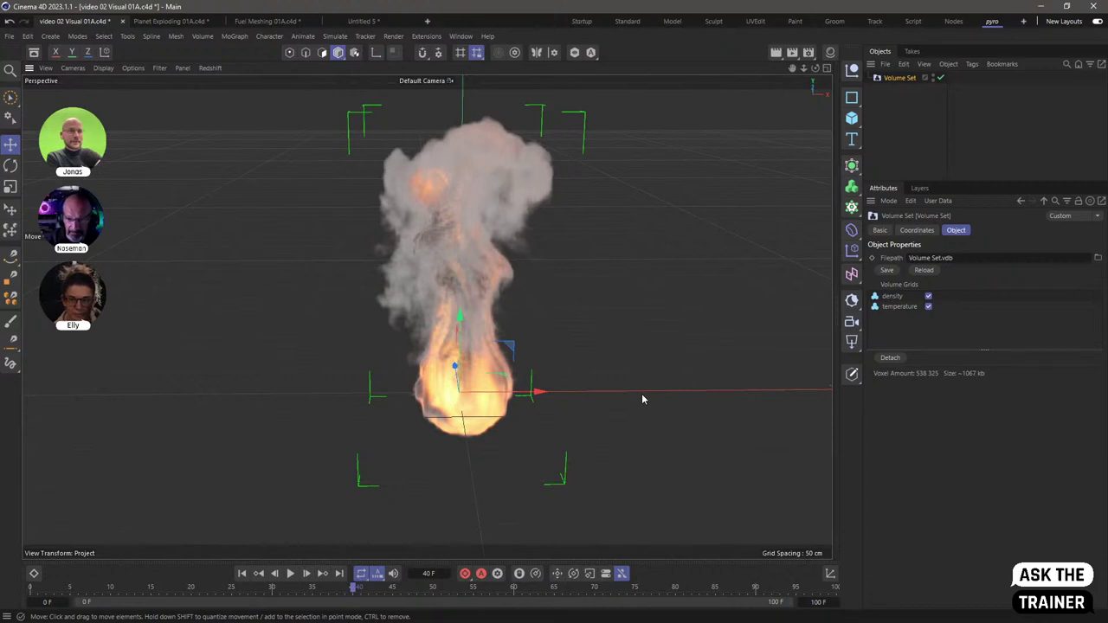
left_click(879, 97)
left_click(878, 82)
left_click(890, 118)
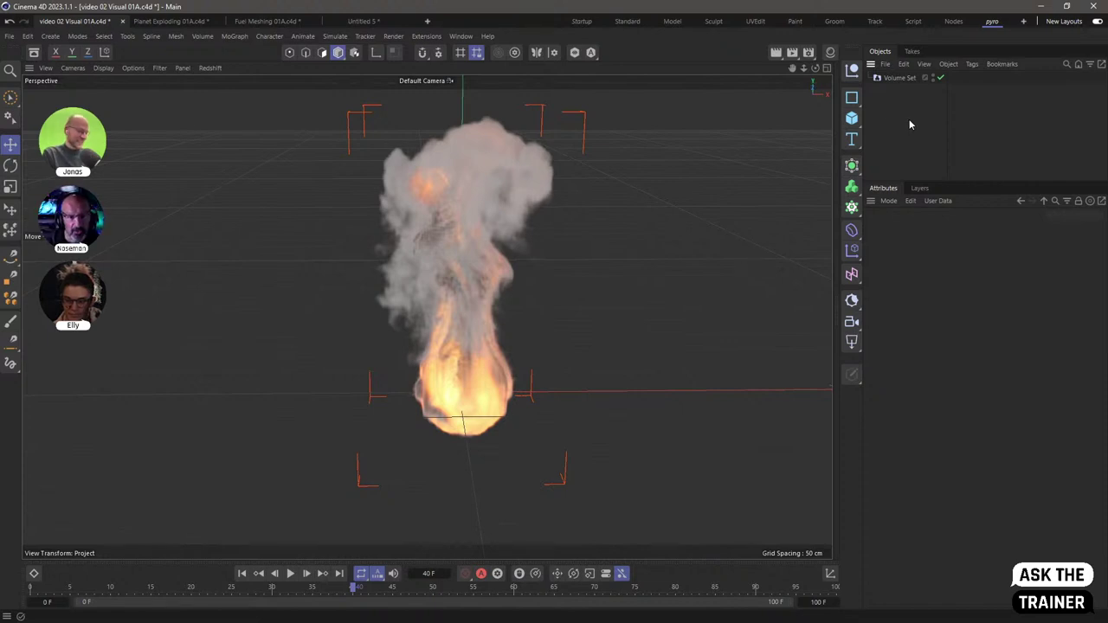
Create a new project, add a default sphere and give it a Pyro simulation tag
left_click(266, 21)
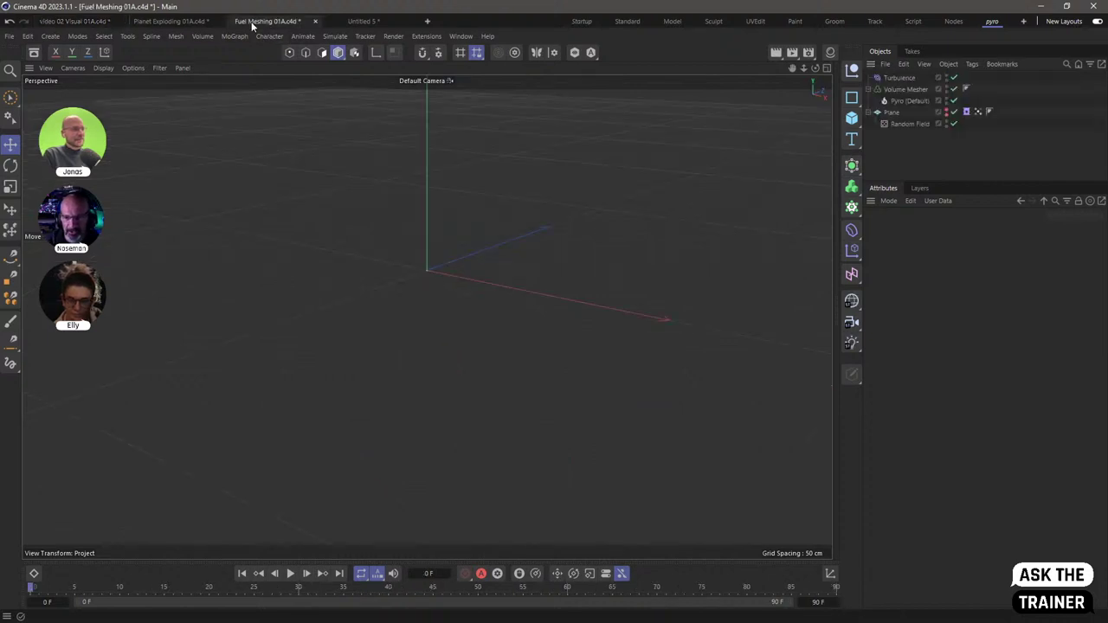
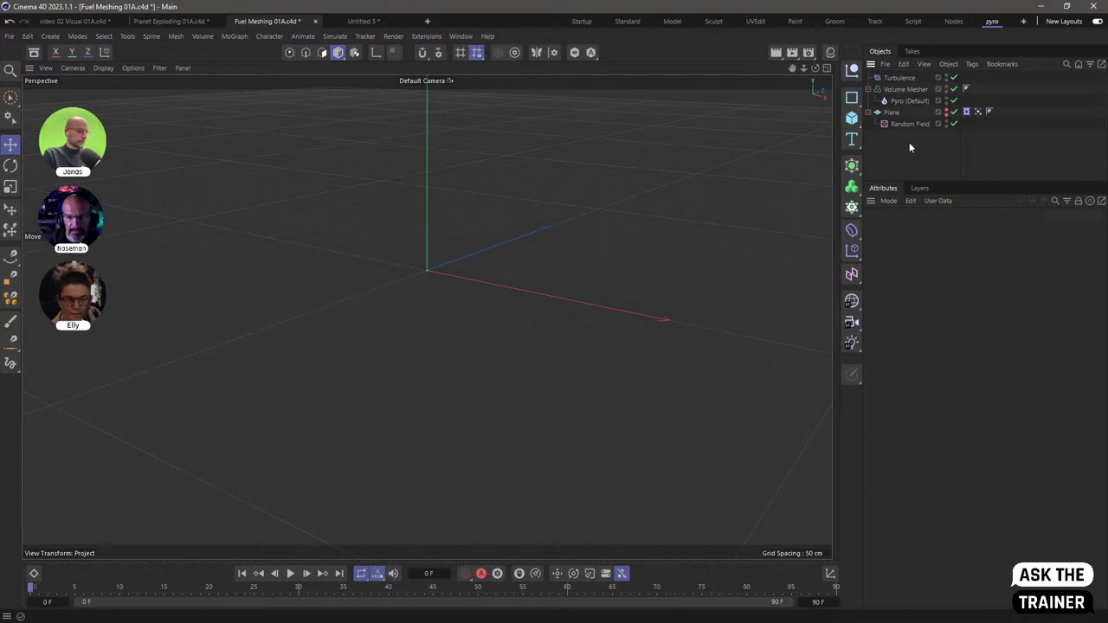
key("ctrl+n")
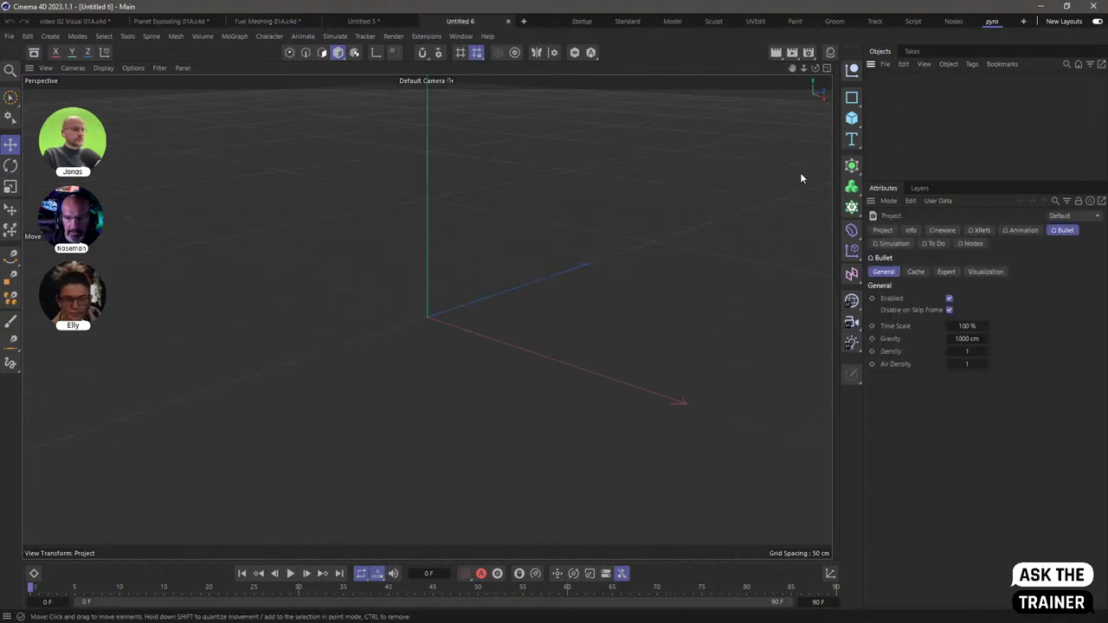
left_click(852, 117)
left_click(980, 182)
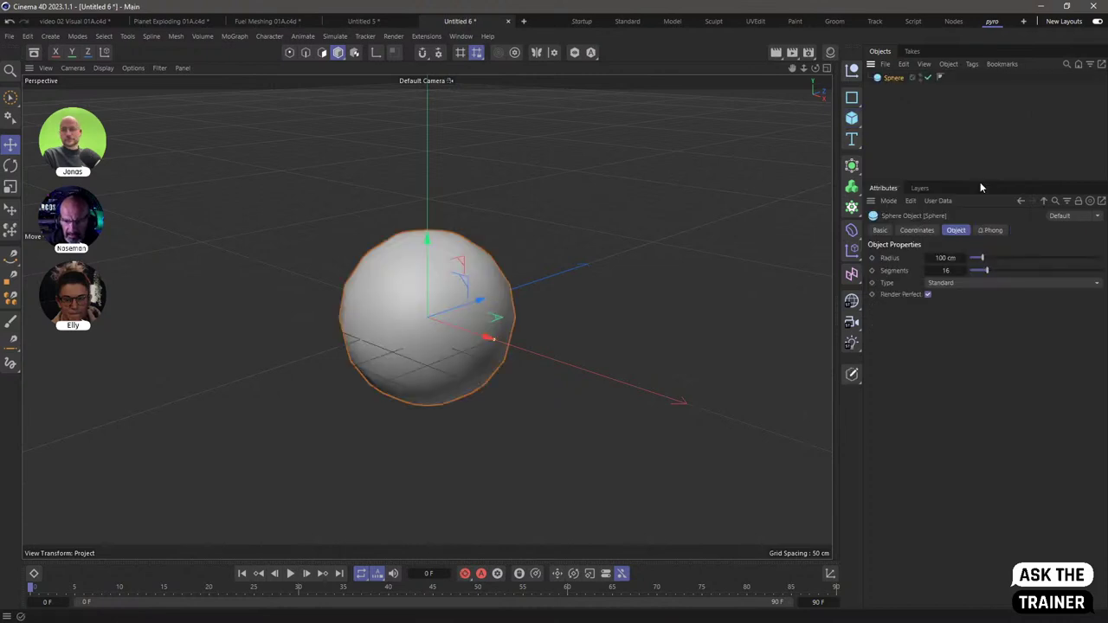
right_click(886, 81)
mouse_move(928, 187)
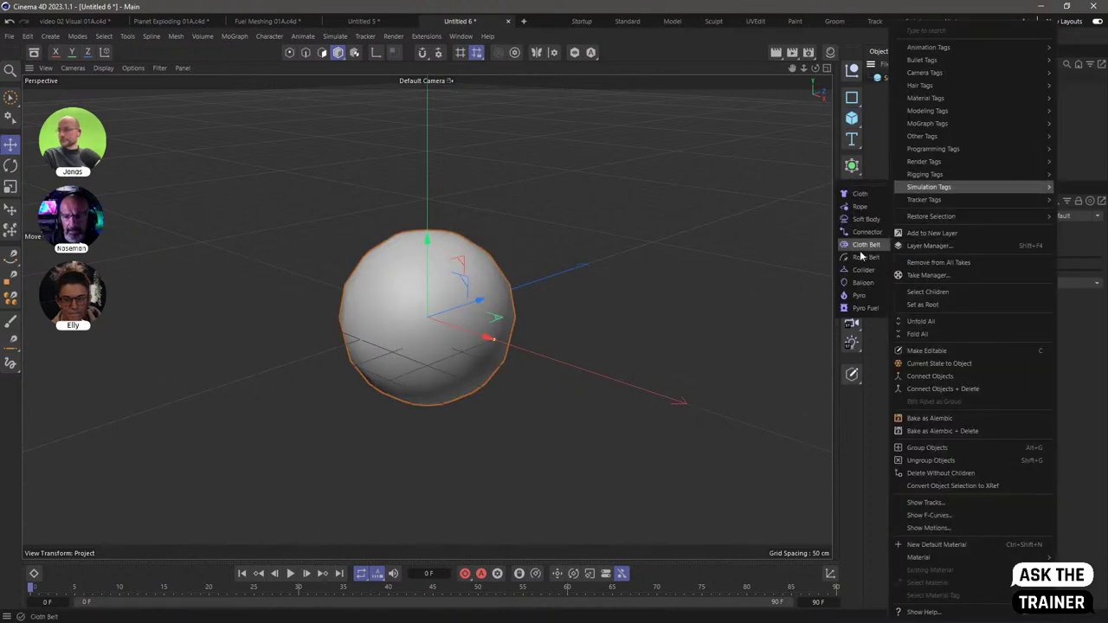
left_click(860, 295)
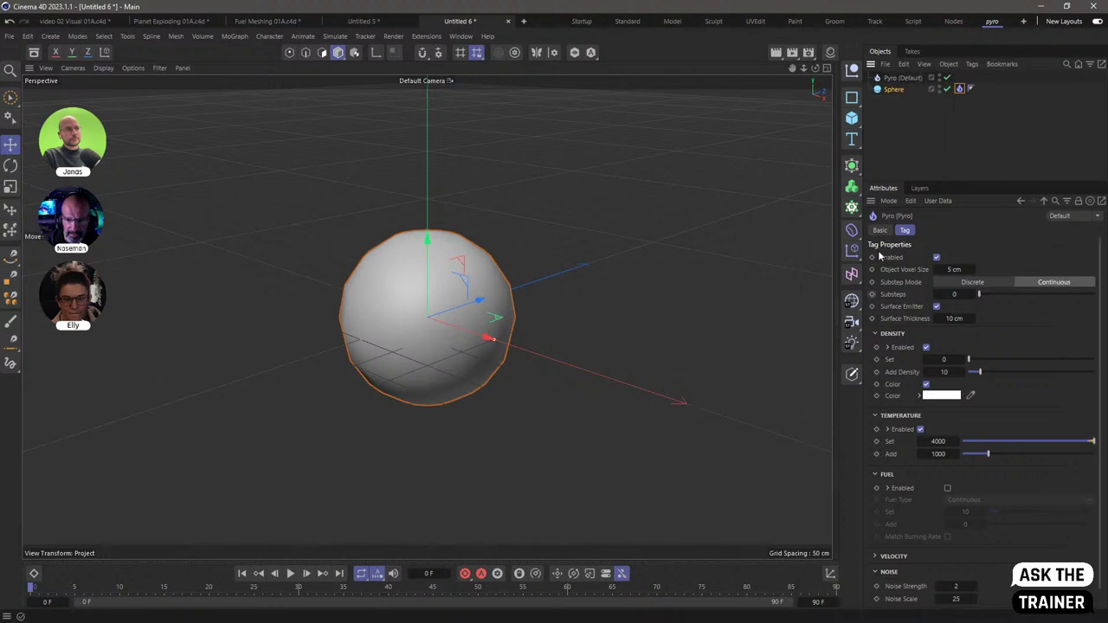
In the sphere's Pyro tag, disable density and temperature emission and enable fuel emission
left_click(901, 78)
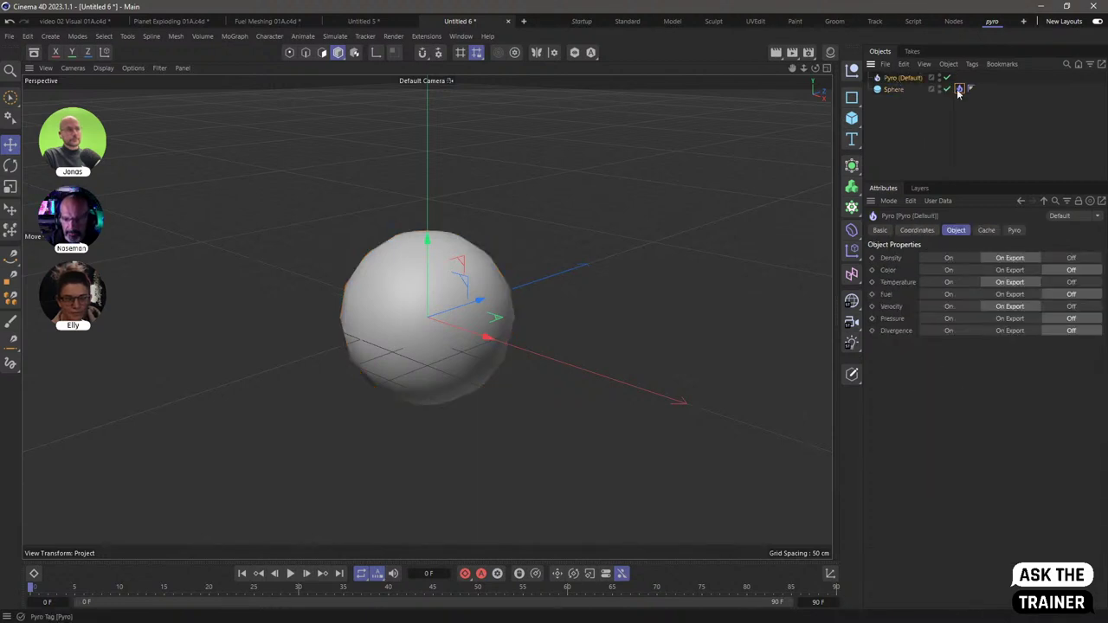
left_click(960, 89)
left_click(927, 347)
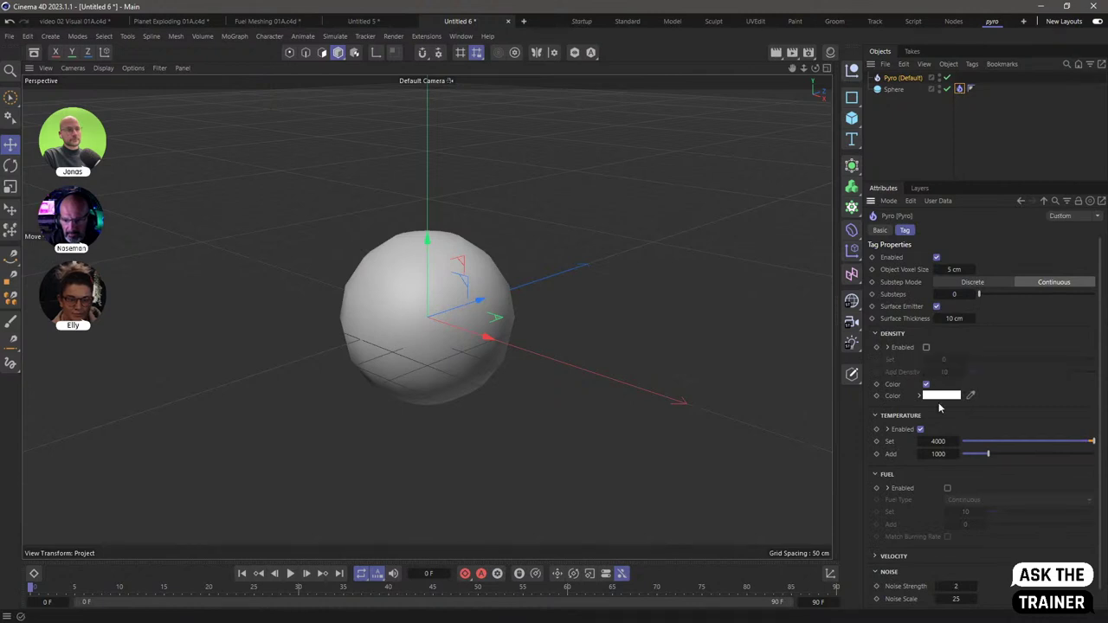
left_click(920, 429)
left_click(947, 488)
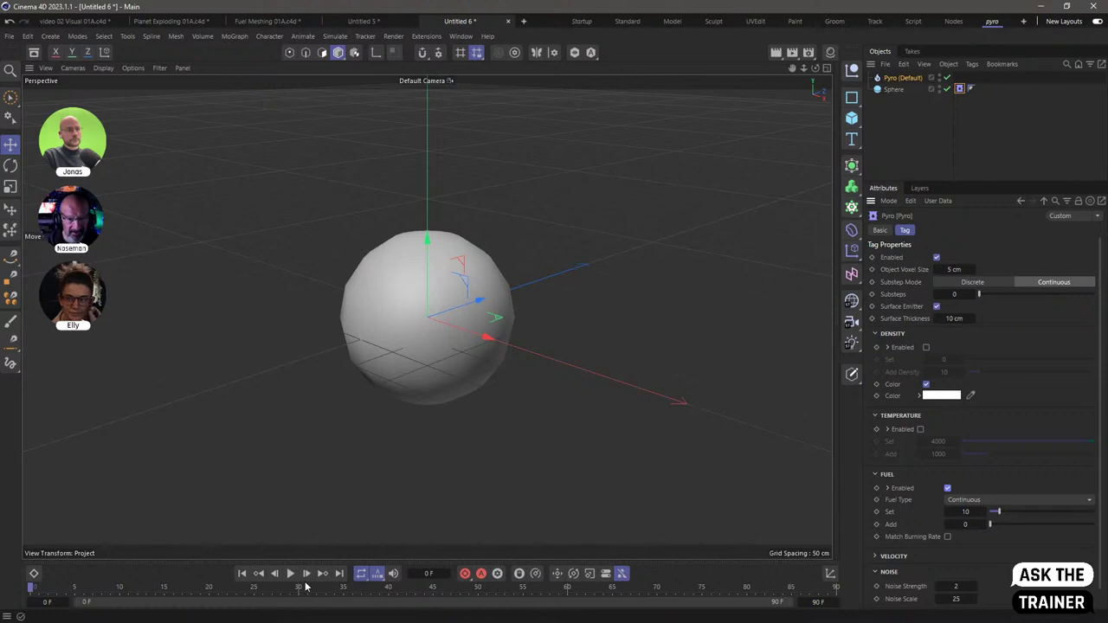
Advance the simulation to frame 1 and hide the emitting sphere
left_click(307, 574)
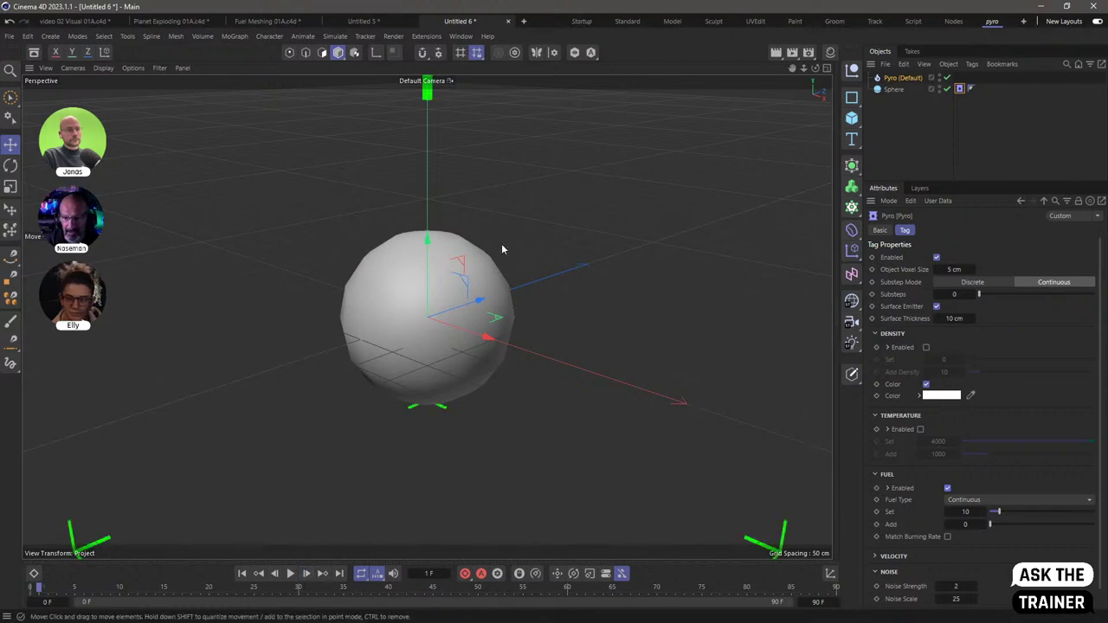
left_click(940, 89)
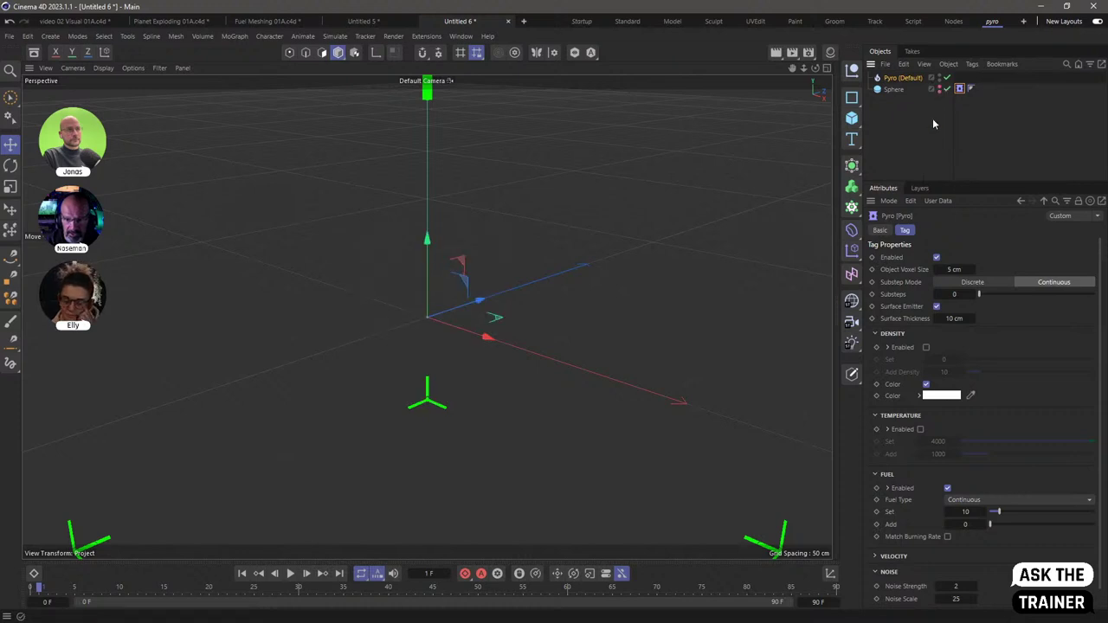
Show the project's Pyro simulation settings in a separate locked attribute manager and set Volume to Draw to Fuel
key("shift+F5")
key("ctrl+d")
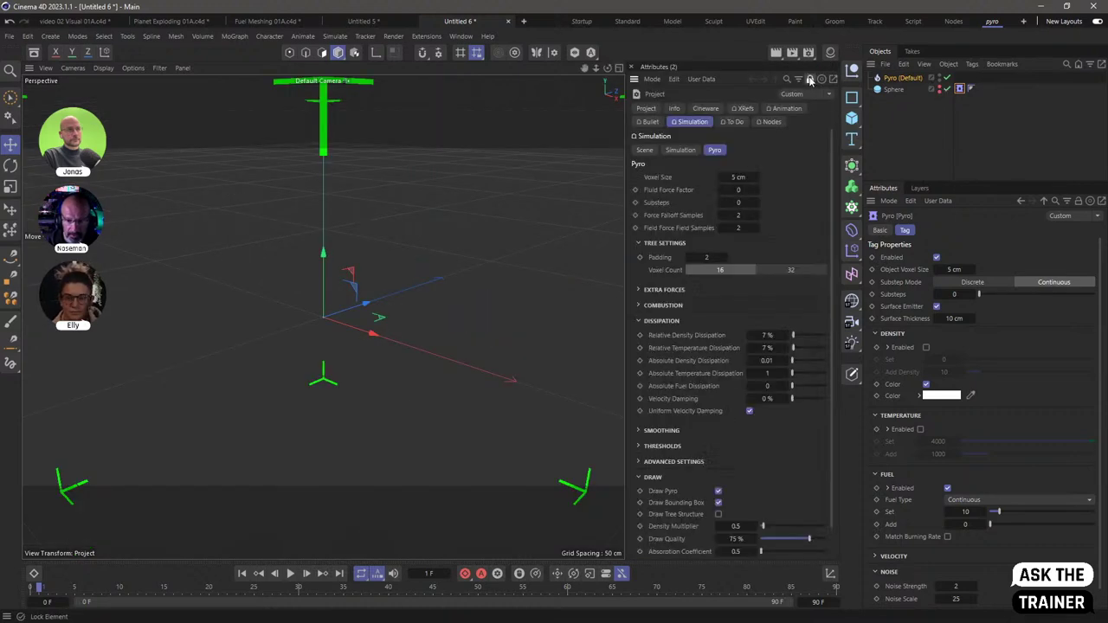
left_click(639, 320)
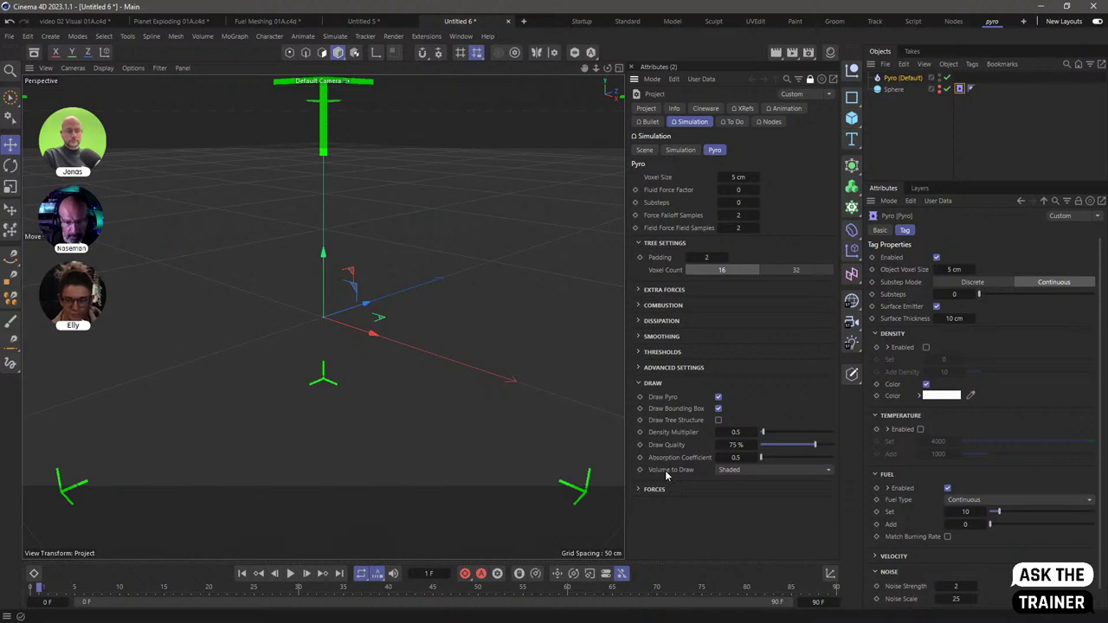
left_click(726, 471)
left_click(736, 536)
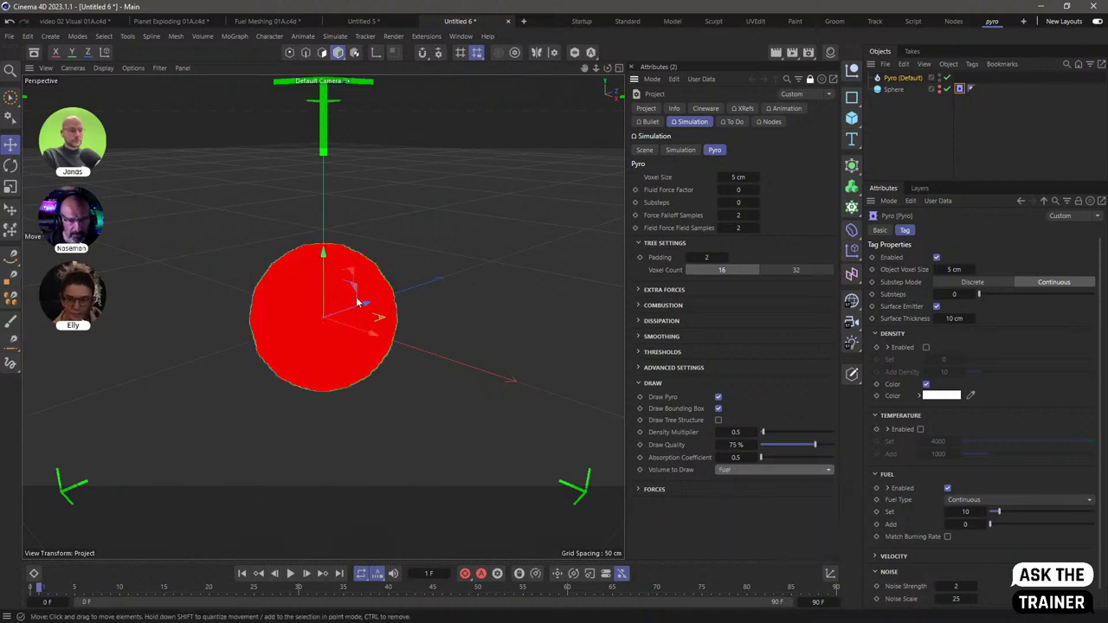
left_click_drag(355, 324, 418, 317, "alt")
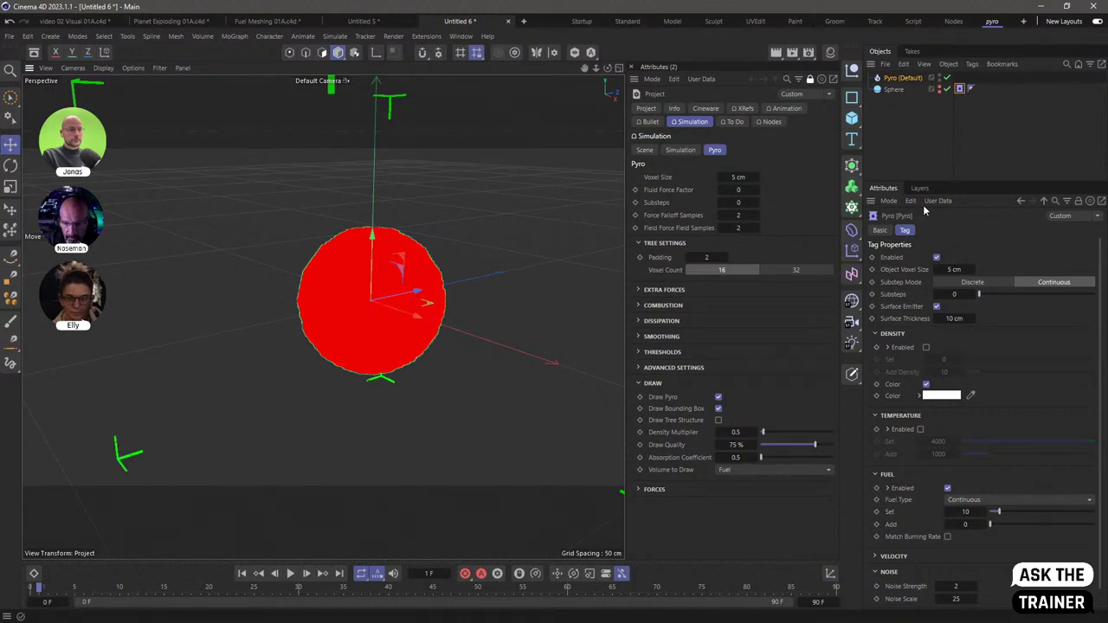
Add a Volume Builder to the scene and set its Volume Type to Fog
left_click(852, 185)
left_click(937, 258)
left_click(944, 284)
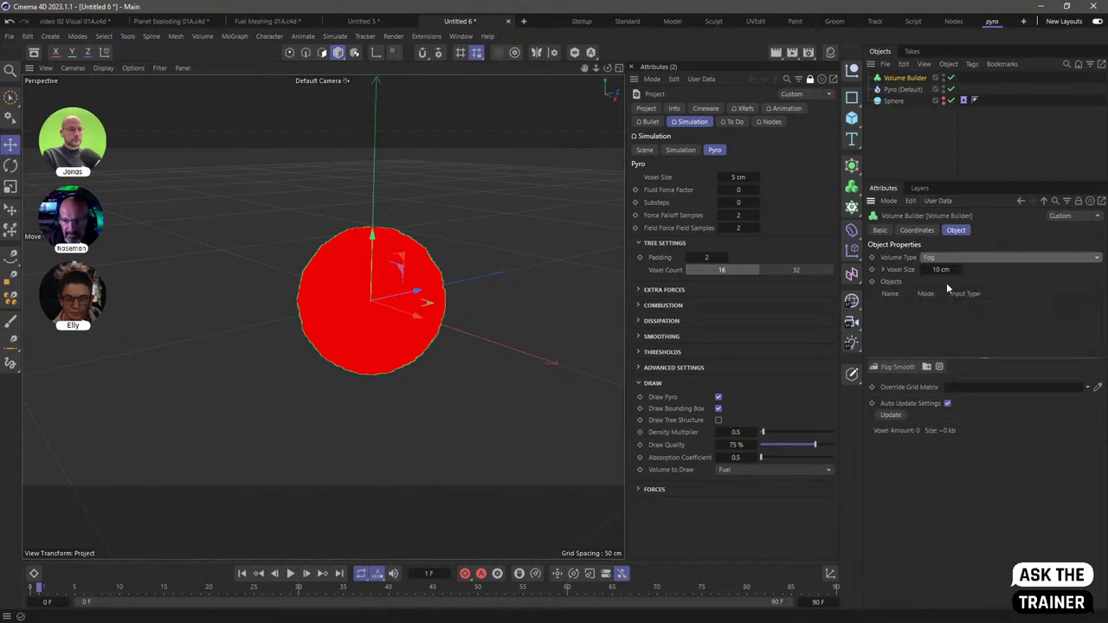
Delete the Volume Builder from the scene
left_click(963, 101)
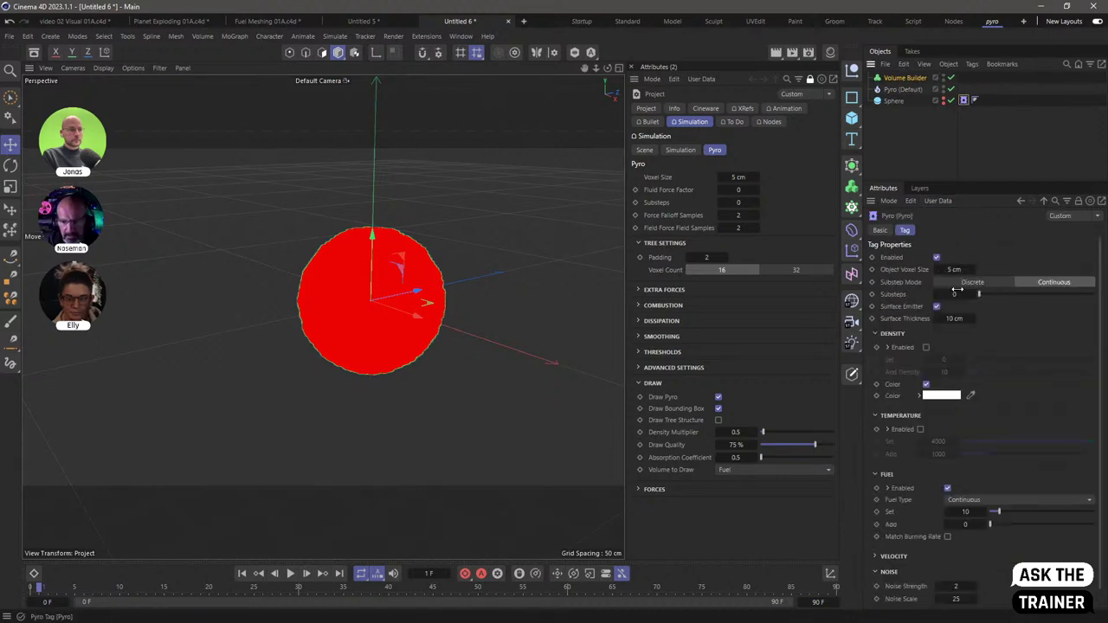
left_click(902, 79)
key("Delete")
Turn off Draw Pyro in the project's simulation settings and add a Volume Mesher as the parent of the Pyro object
left_click(901, 78)
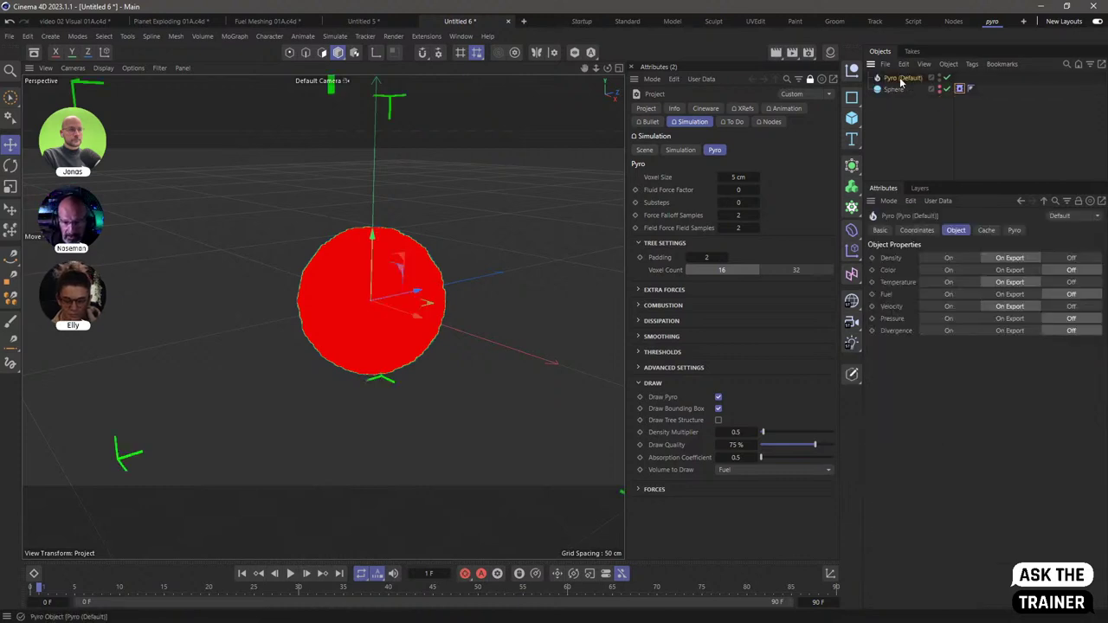
left_click(718, 397)
left_click_drag(852, 185, 929, 228)
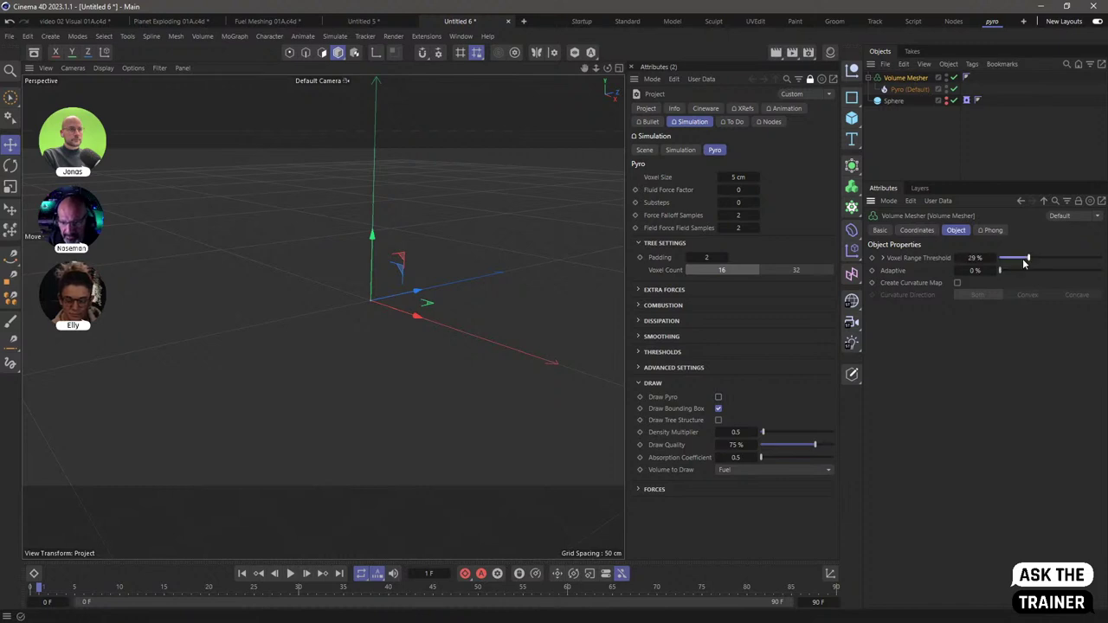
Set the Pyro object's Fuel property to On so the Volume Mesher meshes the fuel, and inspect the mesh surface
left_click(1020, 200)
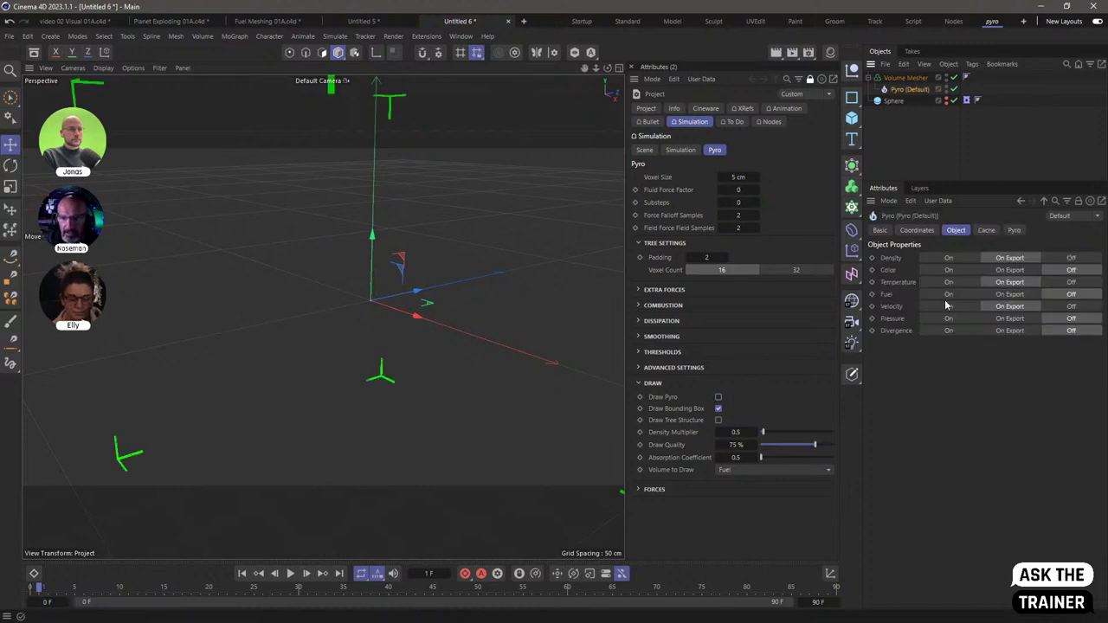
left_click(948, 295)
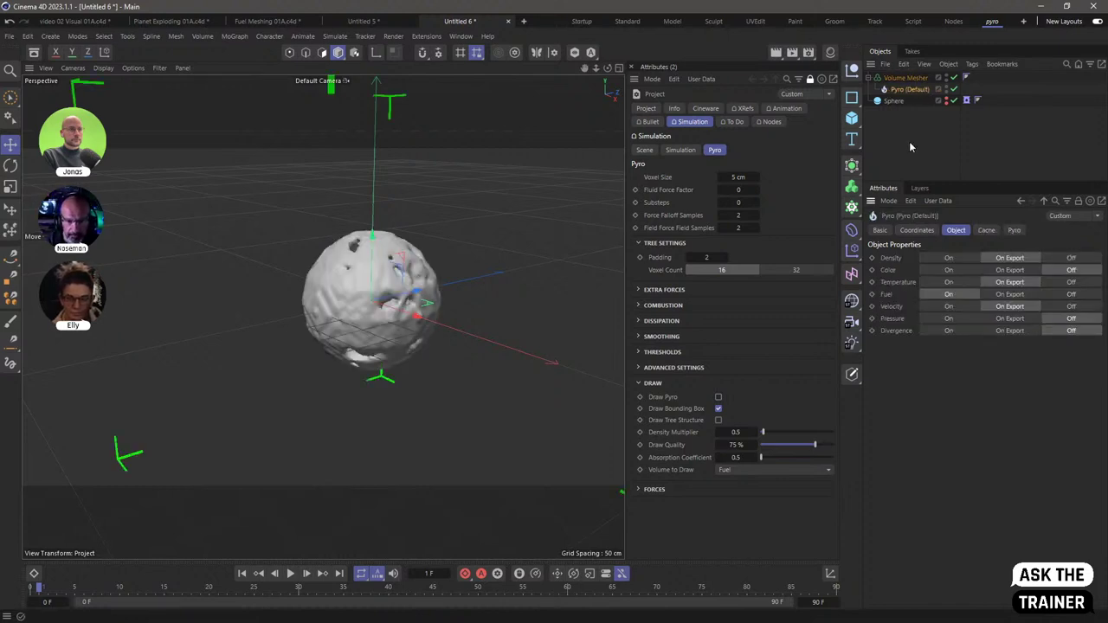
left_click_drag(476, 240, 450, 311, "alt")
scroll(443, 322, "up", 5)
scroll(443, 322, "up", 5)
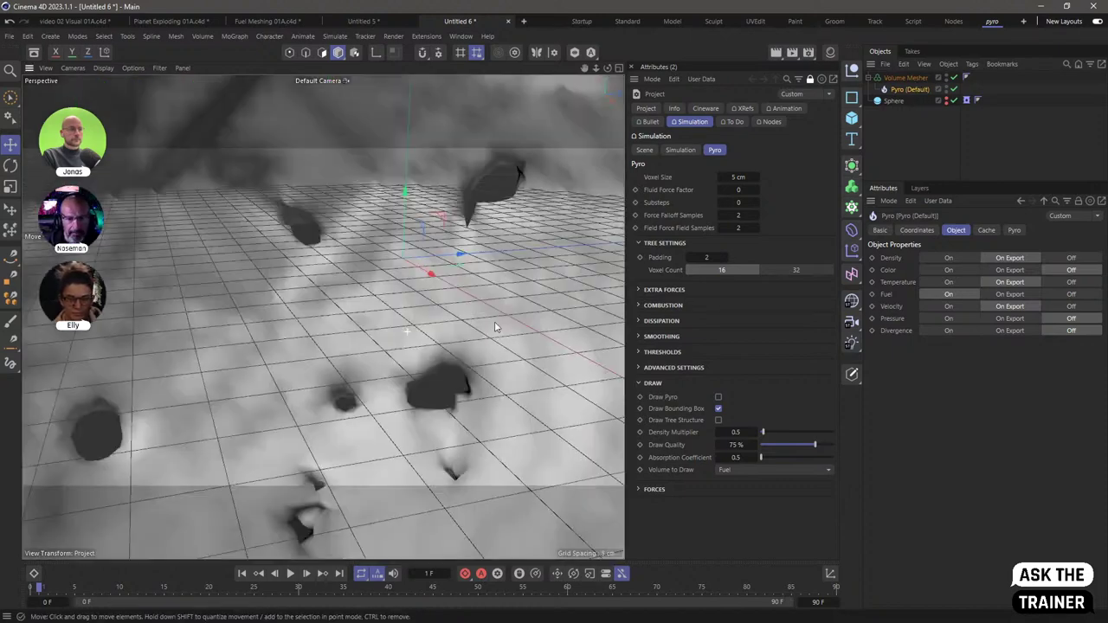
scroll(374, 289, "down", 8)
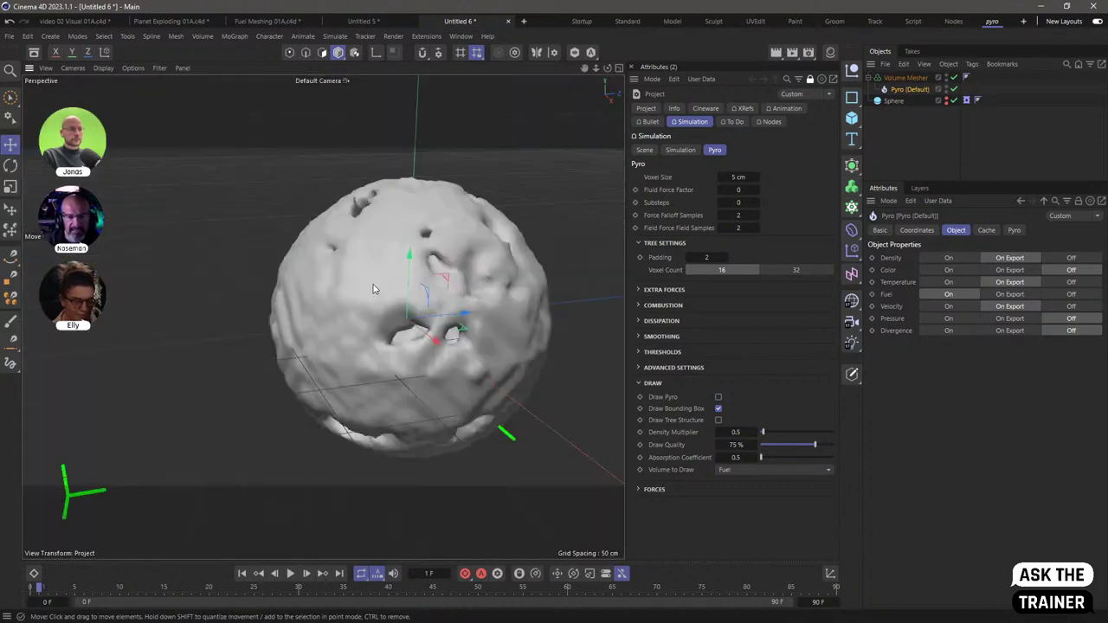
scroll(374, 290, "down", 6)
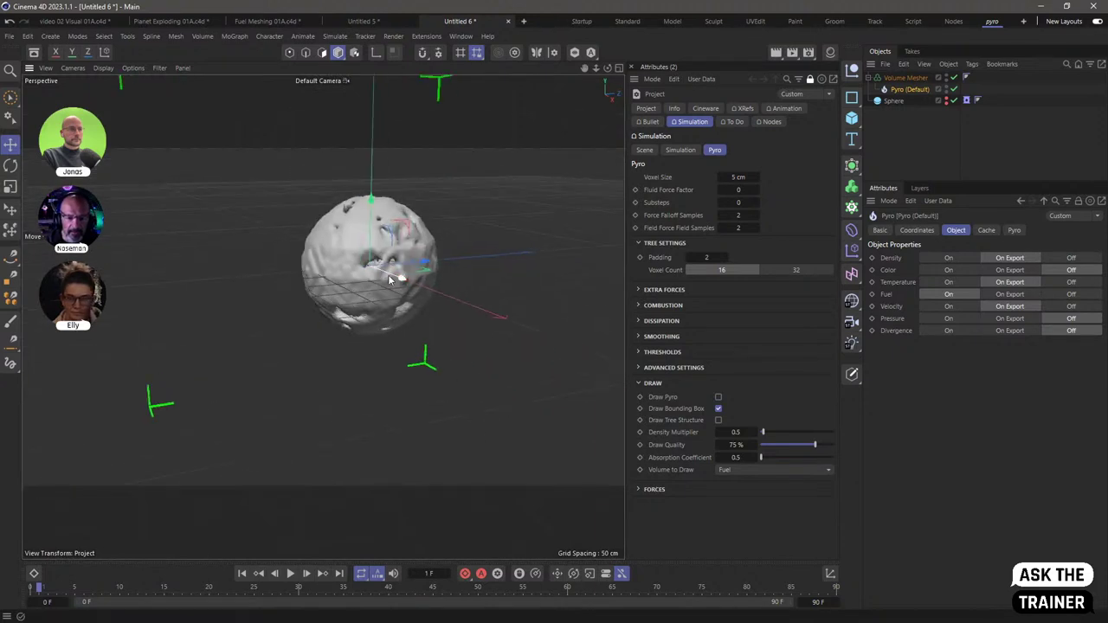
left_click_drag(389, 279, 379, 260, "alt")
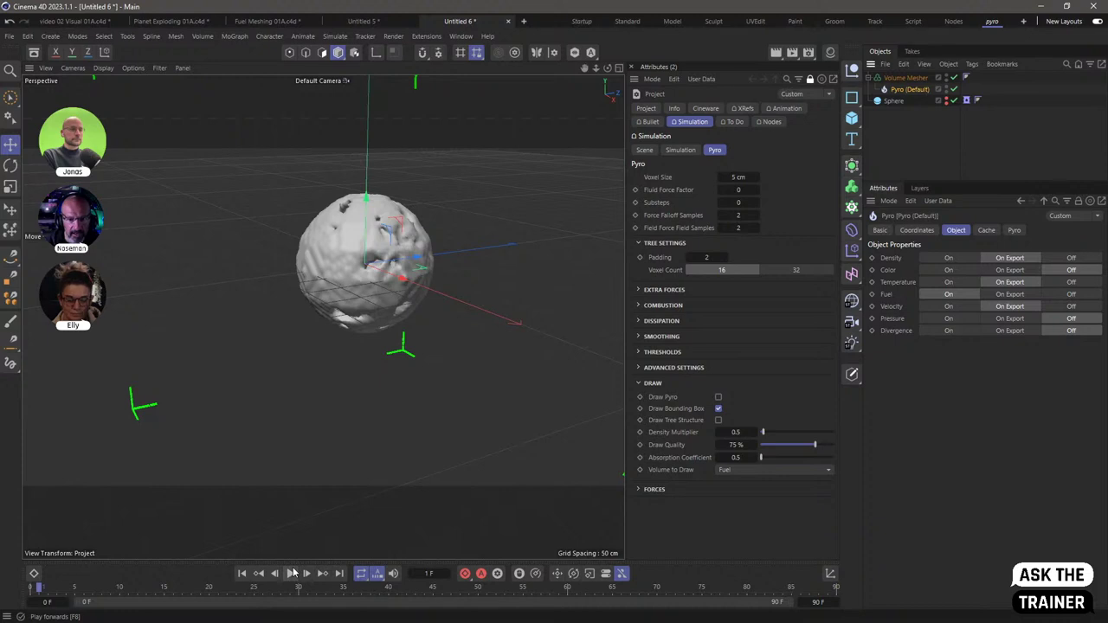
Close the separate project settings manager and play the simulation, stopping at frame 25
left_click(632, 67)
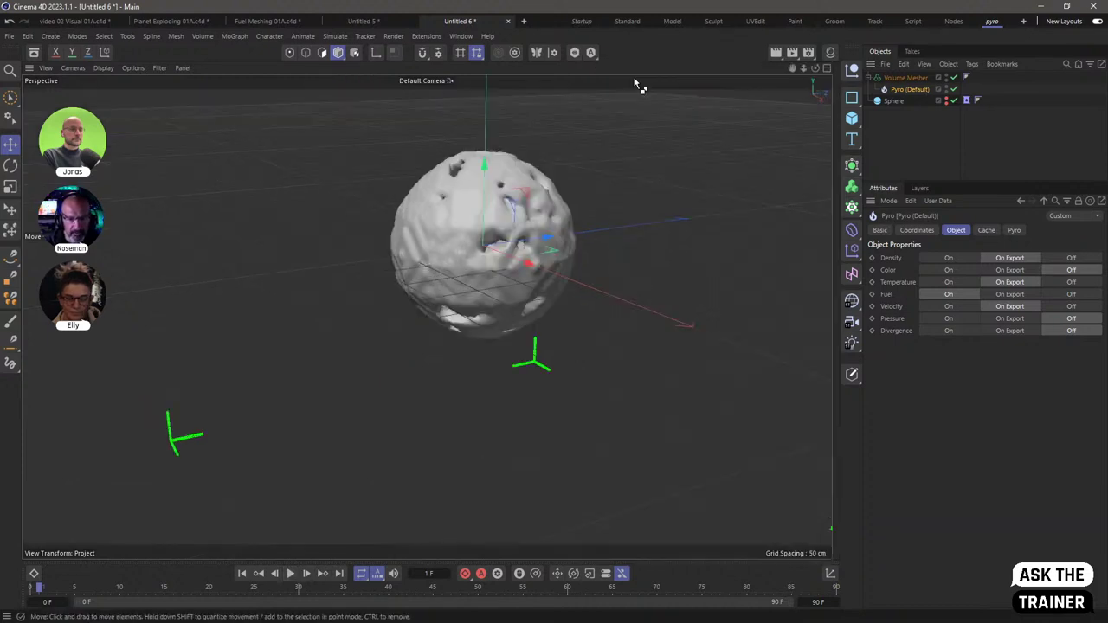
left_click(290, 575)
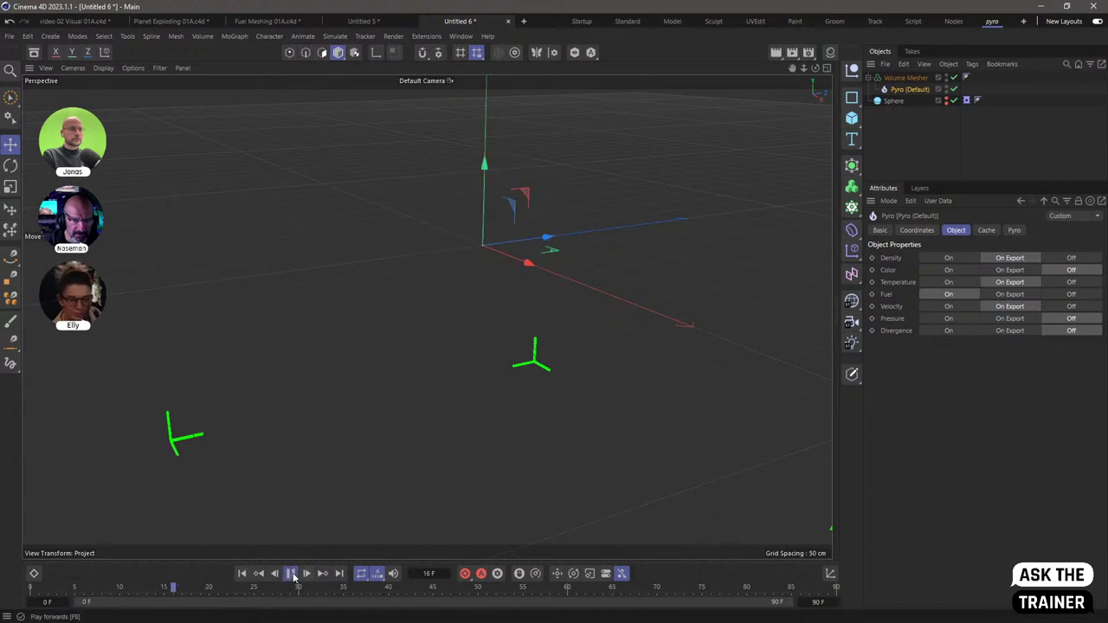
left_click(292, 574)
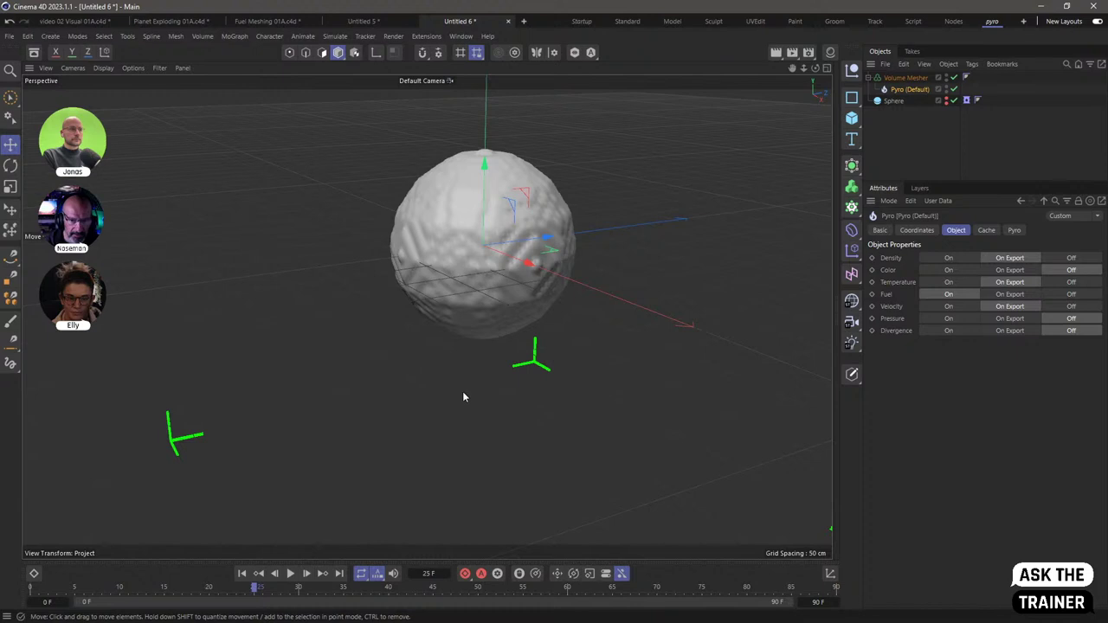
Stop playback and enable Simulate Before Generators in the project's simulation scene settings
left_click(290, 574)
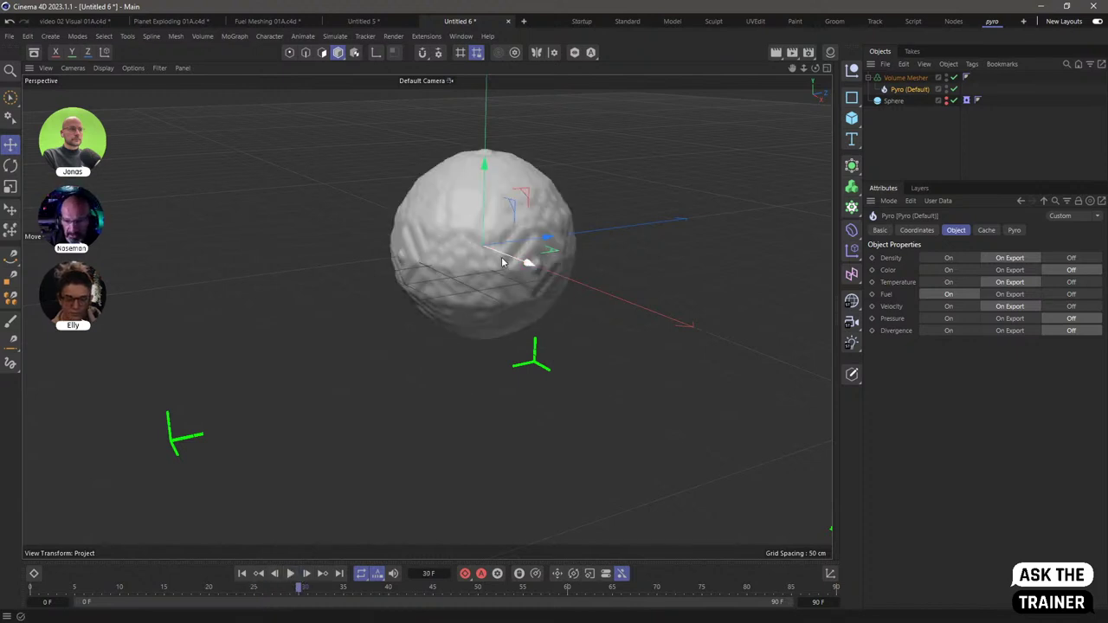
key("ctrl+d")
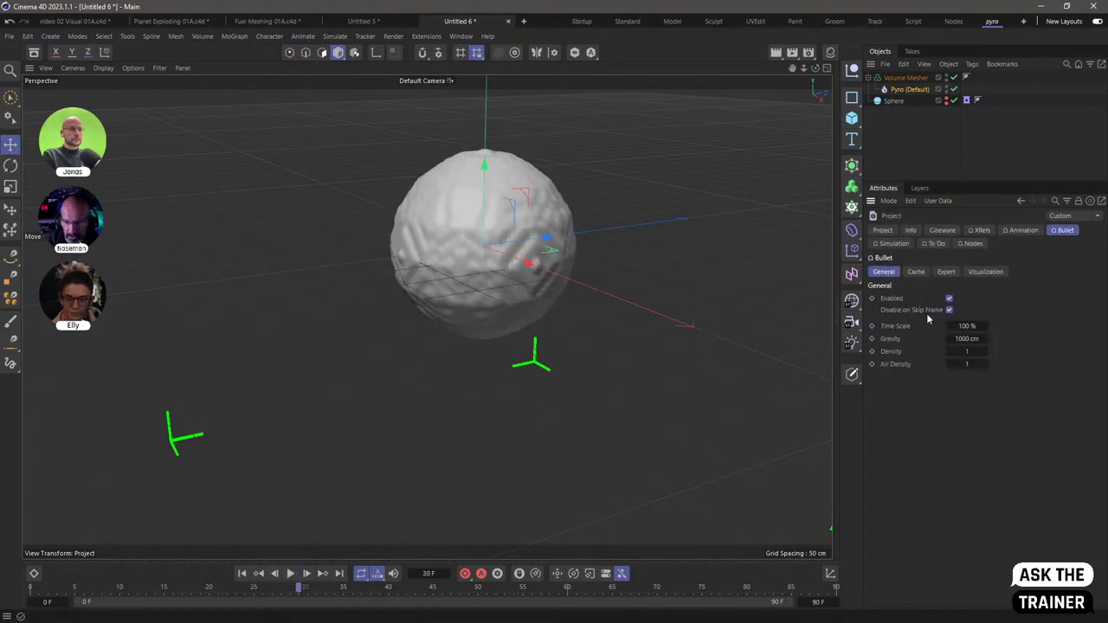
left_click(892, 243)
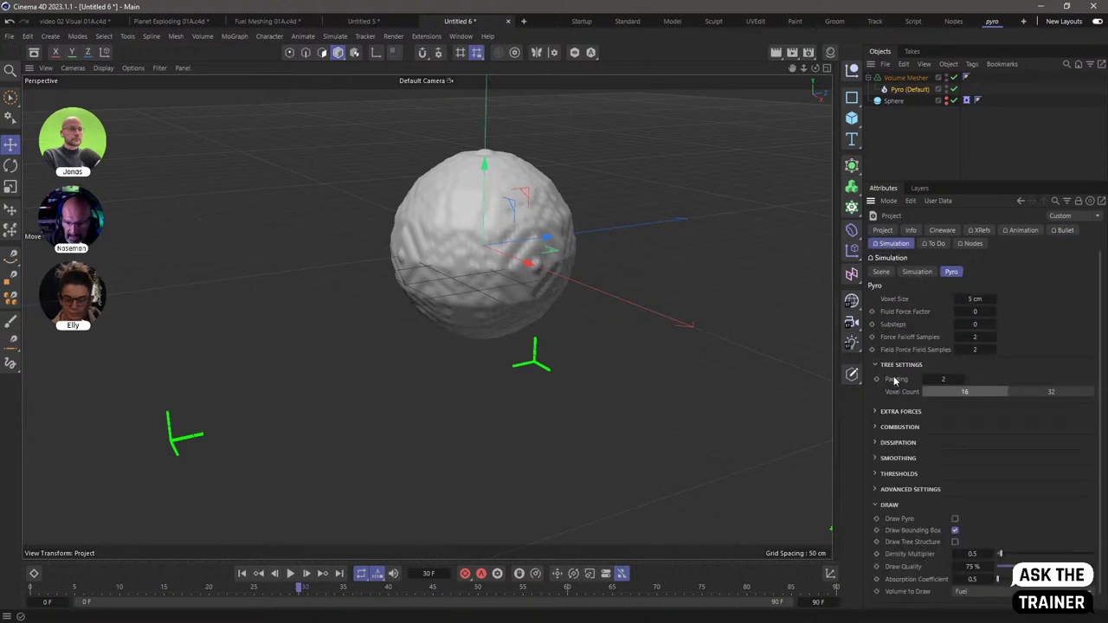
left_click(882, 272)
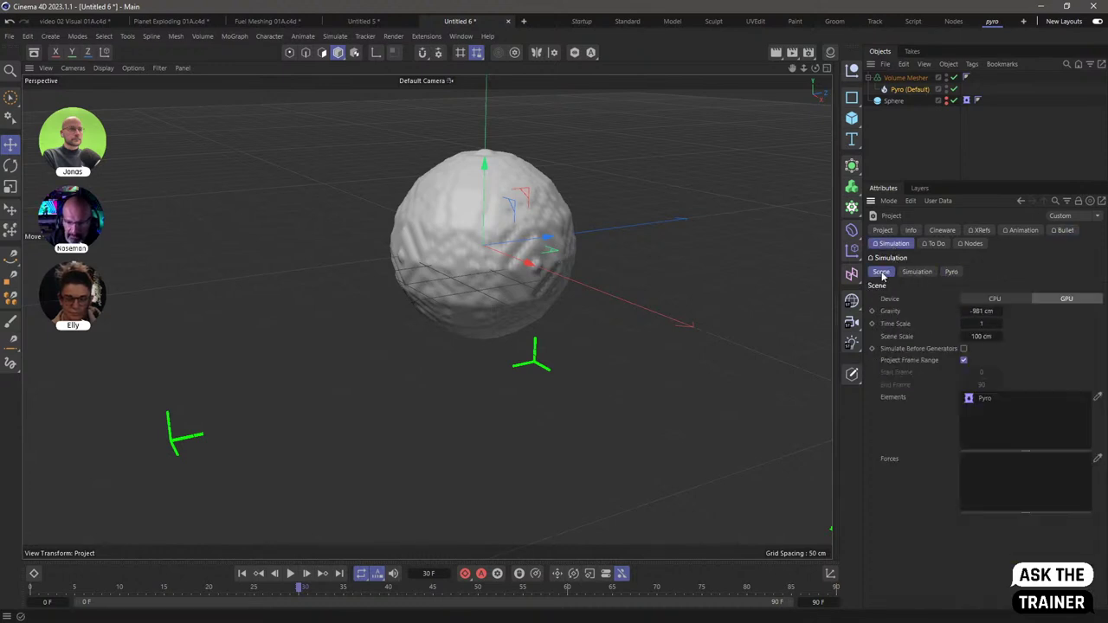
left_click(963, 348)
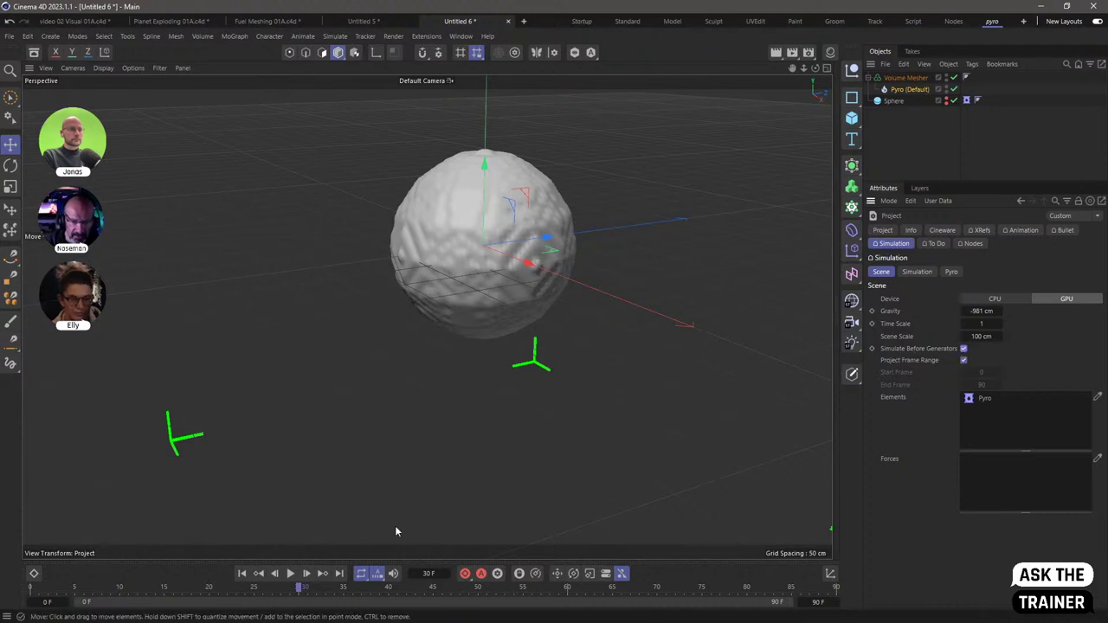
Replay the simulation from the first frame to examine how the meshed fuel volume behaves
left_click(242, 574)
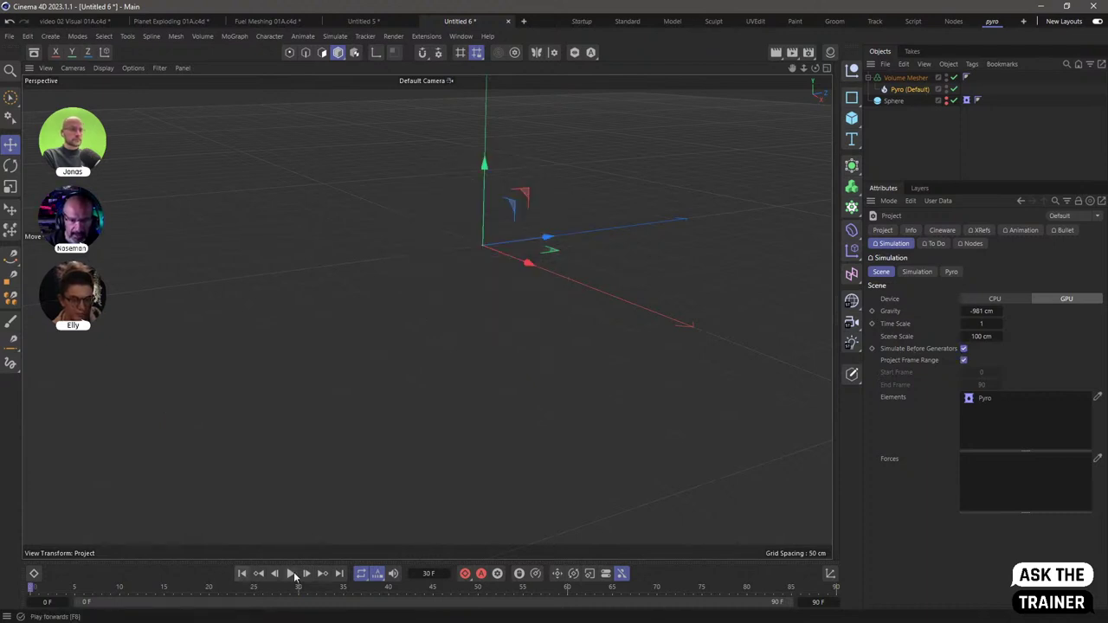
left_click(291, 573)
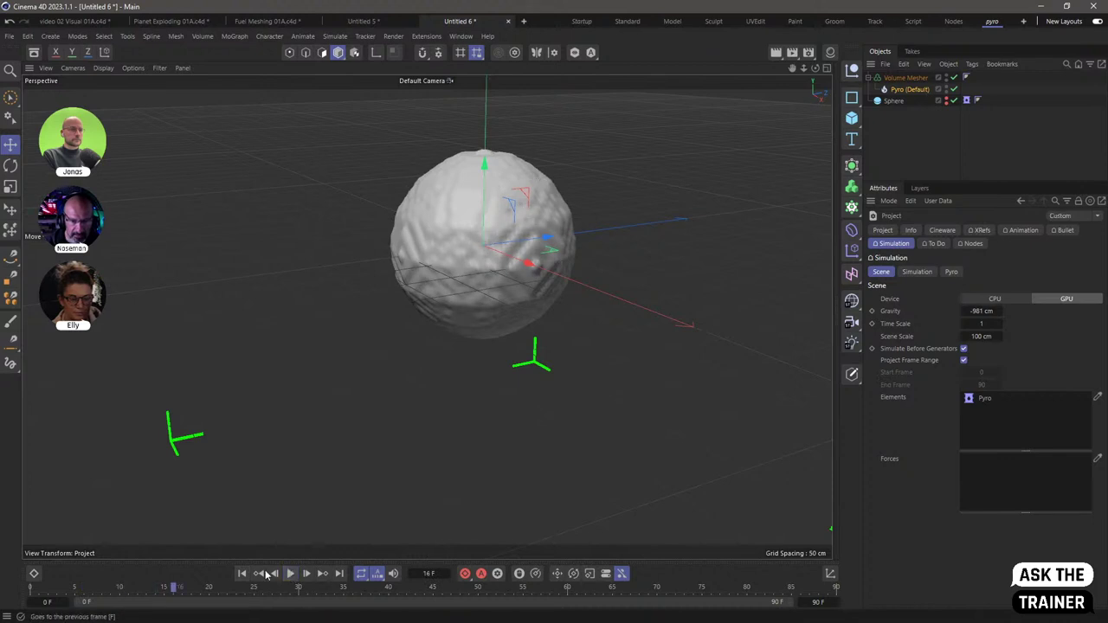
left_click(243, 574)
left_click(291, 573)
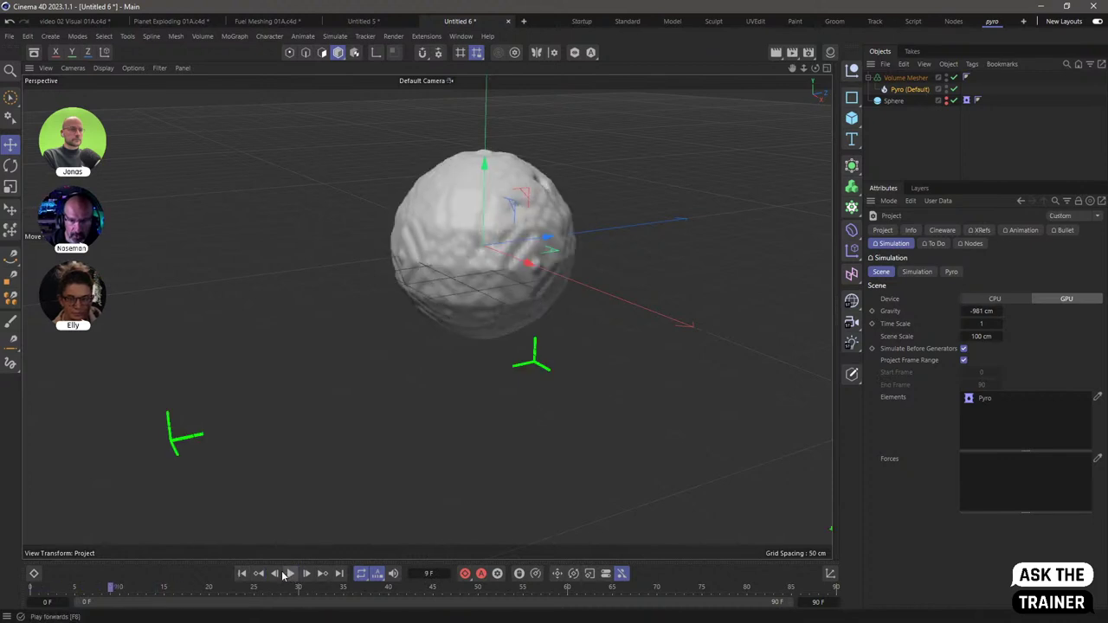
left_click(291, 574)
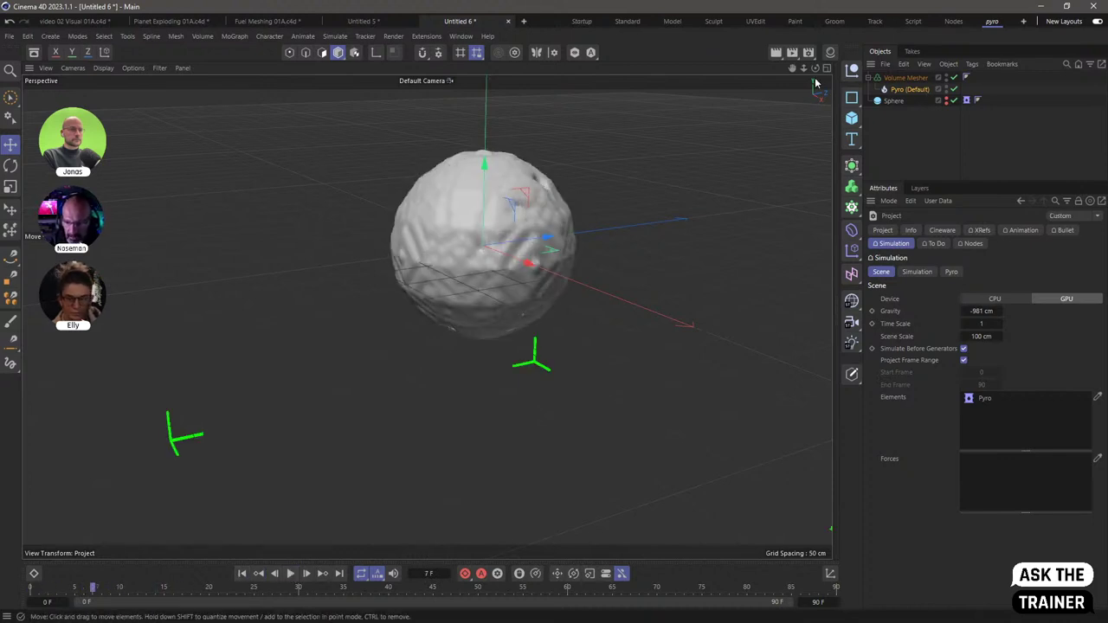
Set the noise strength of the sphere's Pyro tag to 0
left_click(967, 100)
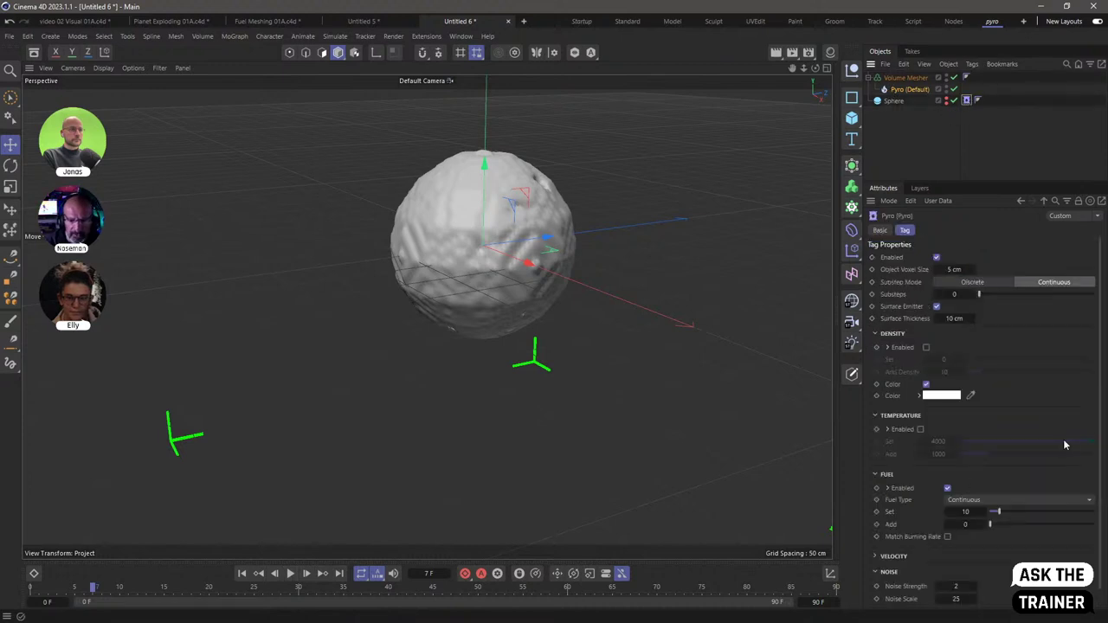
scroll(980, 570, "down", 1)
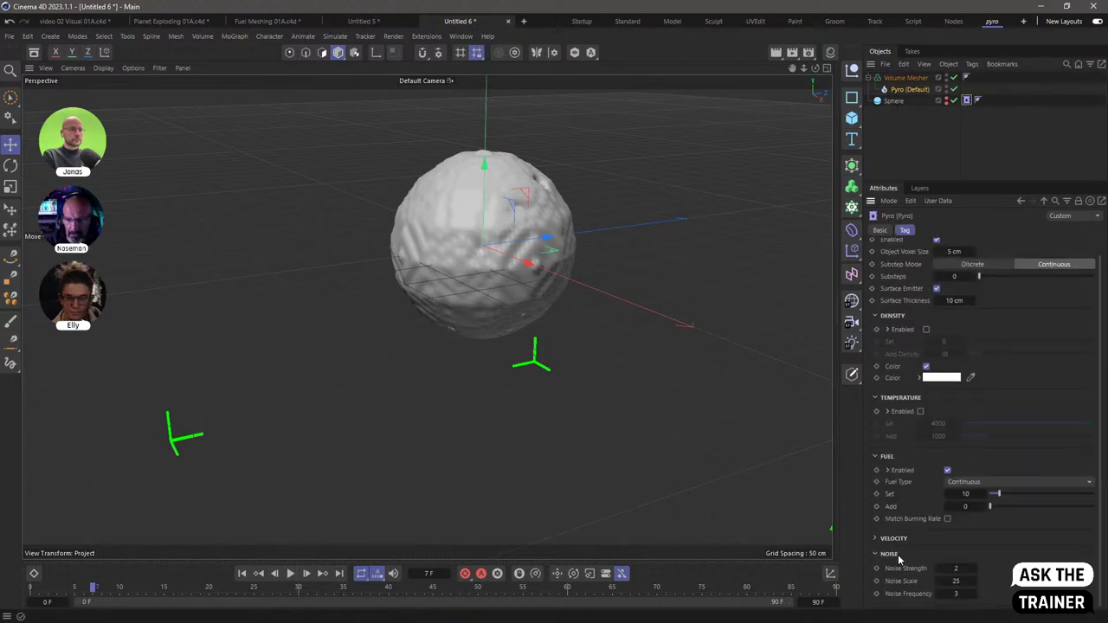
left_click(953, 568)
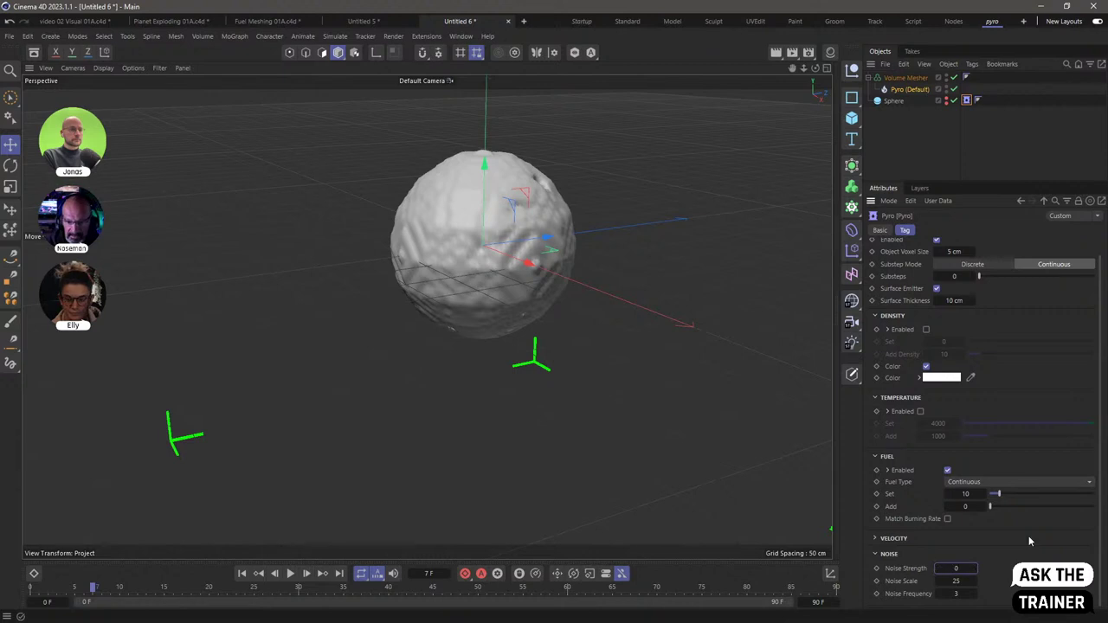
Set the turbulence strength in the Pyro simulation's extra forces to 0 and open the scene's gravity value for editing
left_click(831, 150)
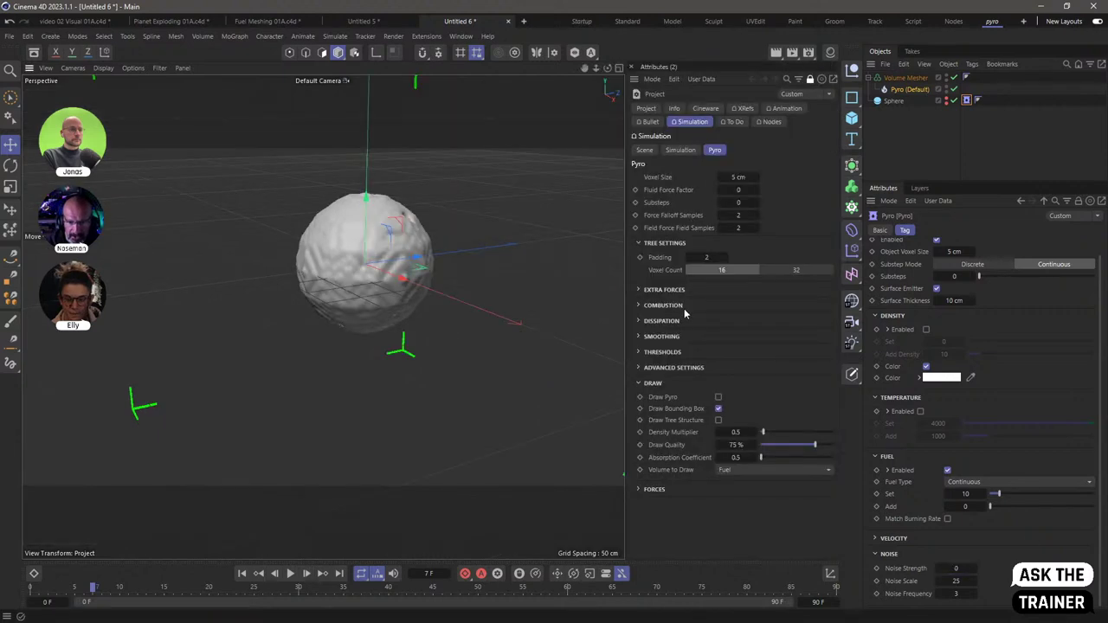
left_click(639, 290)
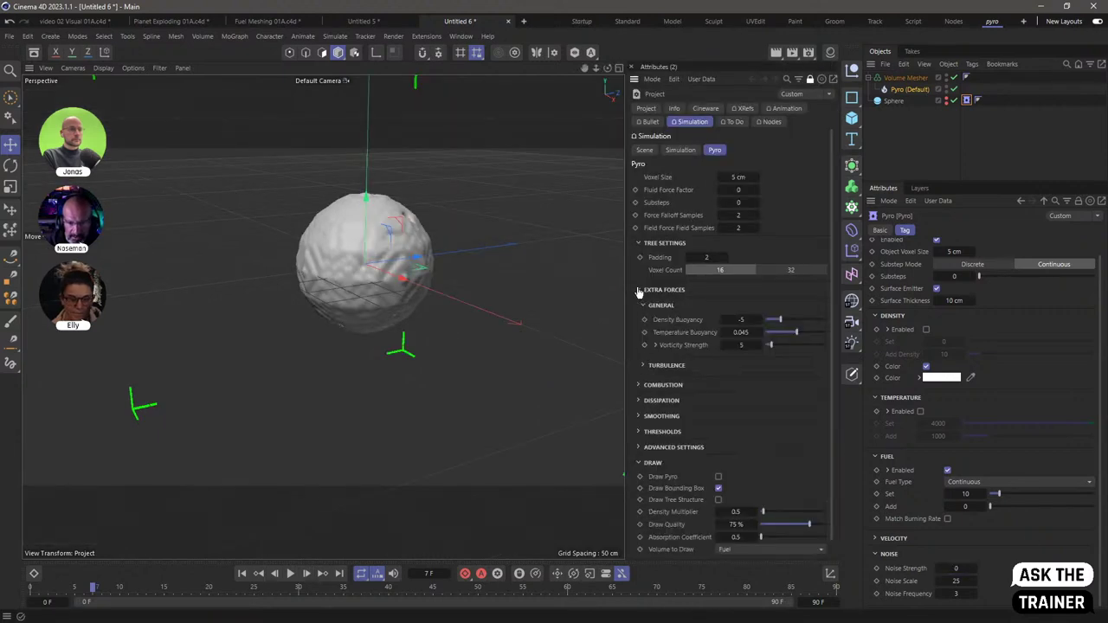
left_click(642, 365)
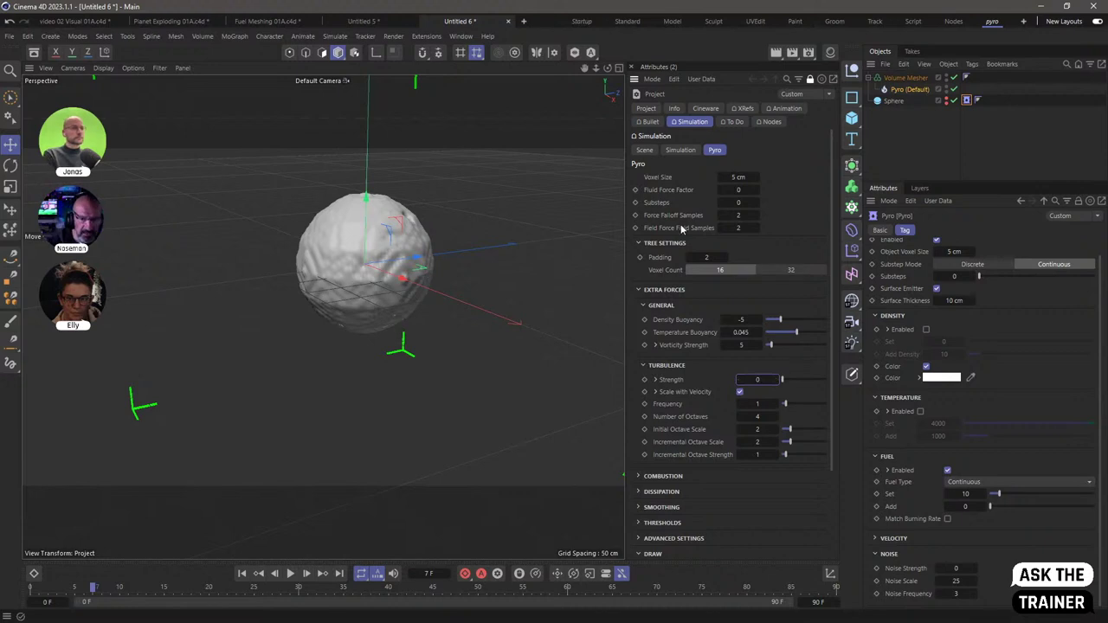
left_click(644, 150)
double_click(742, 189)
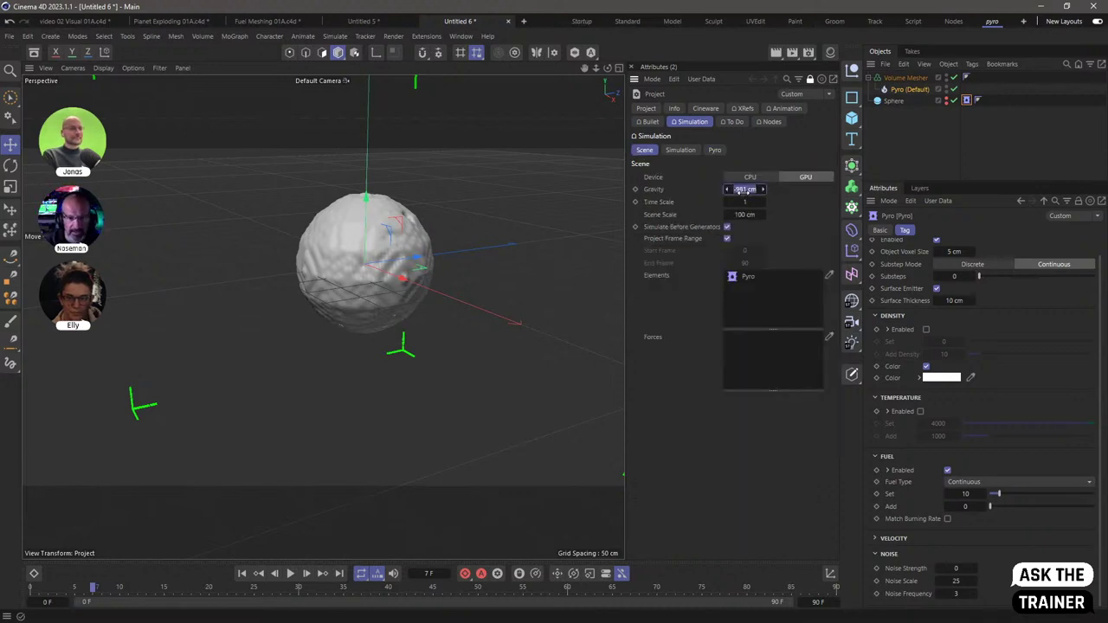
left_click(632, 67)
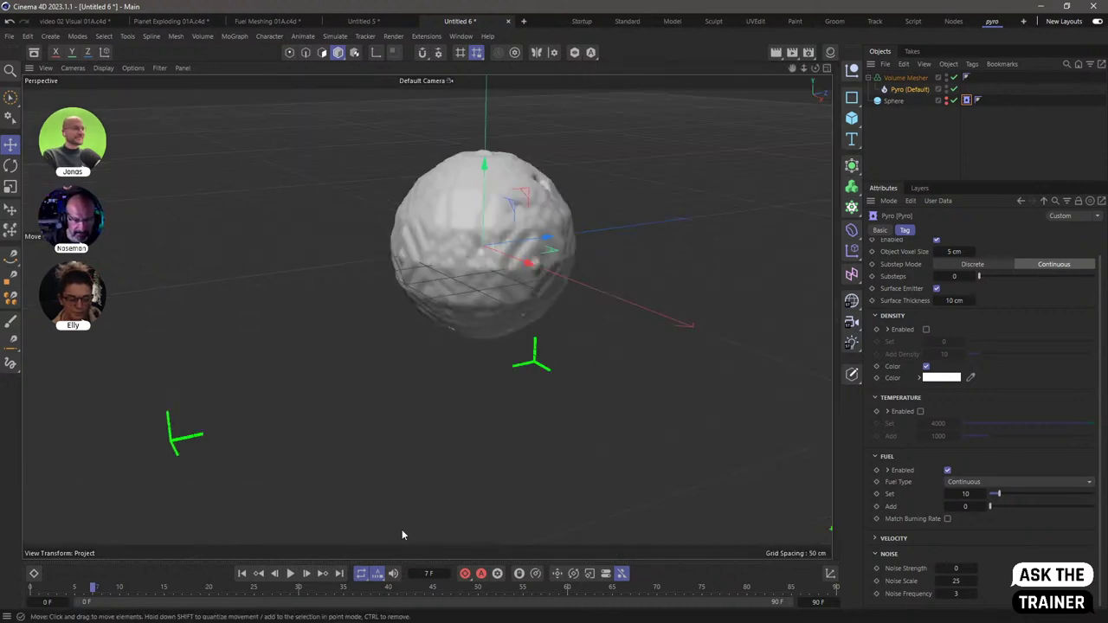
Run the simulation again from the start to check the sphere mesh without noise
left_click_drag(476, 316, 455, 369, "alt")
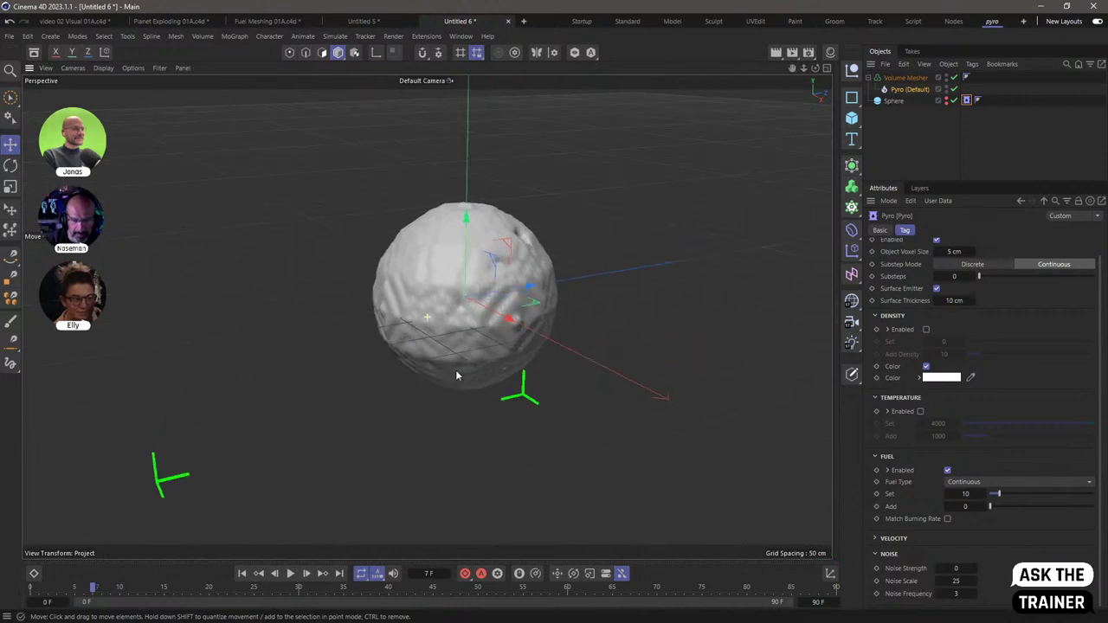
left_click(271, 573)
left_click(290, 573)
left_click(290, 573)
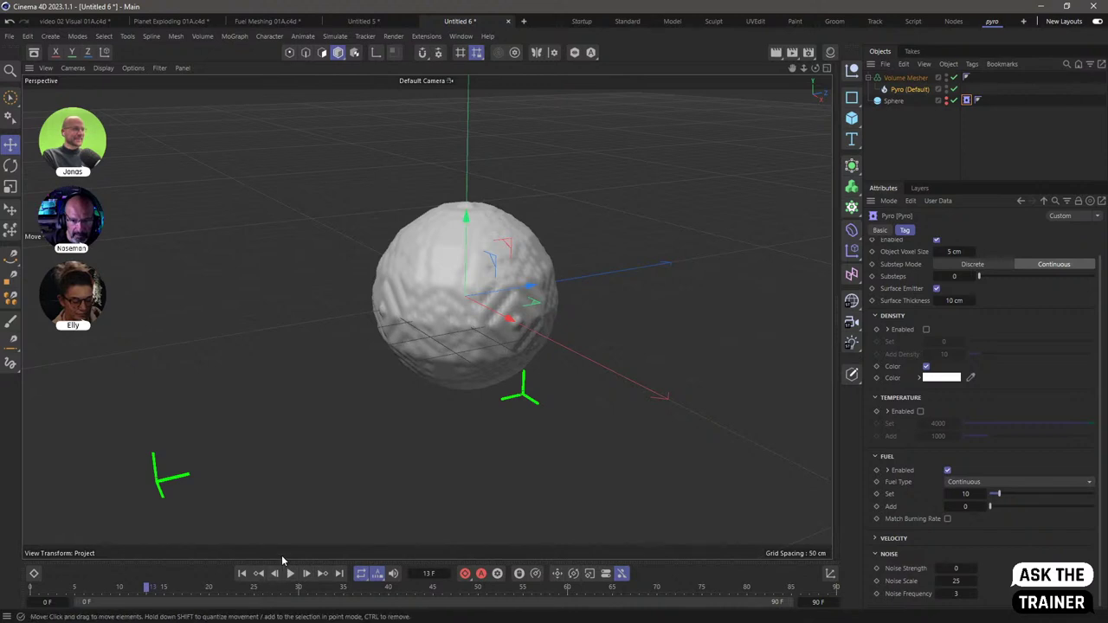
left_click(291, 574)
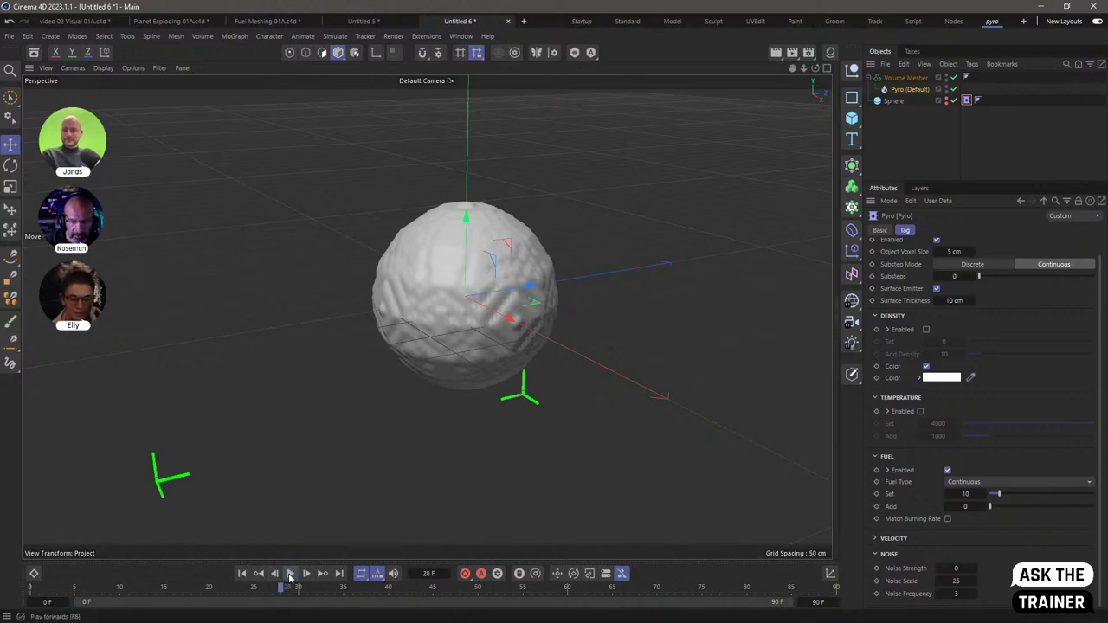
left_click(242, 574)
left_click(291, 574)
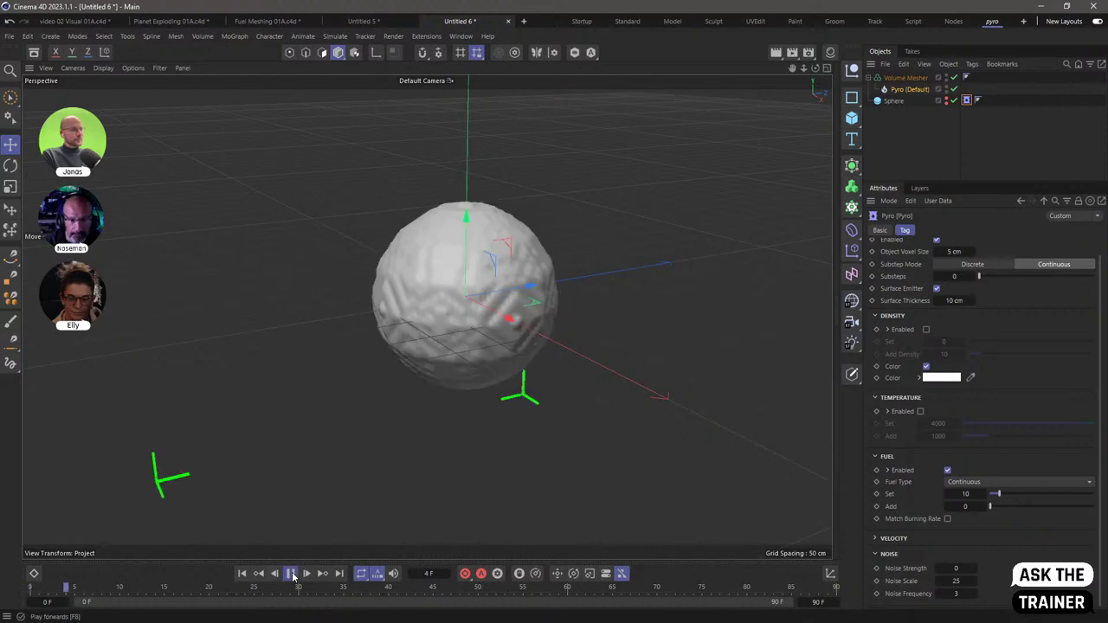
Add a Turbulence force with scale 100 % and frequency 35 %, and play the simulation to see its effect
left_click(303, 37)
mouse_move(335, 36)
mouse_move(351, 58)
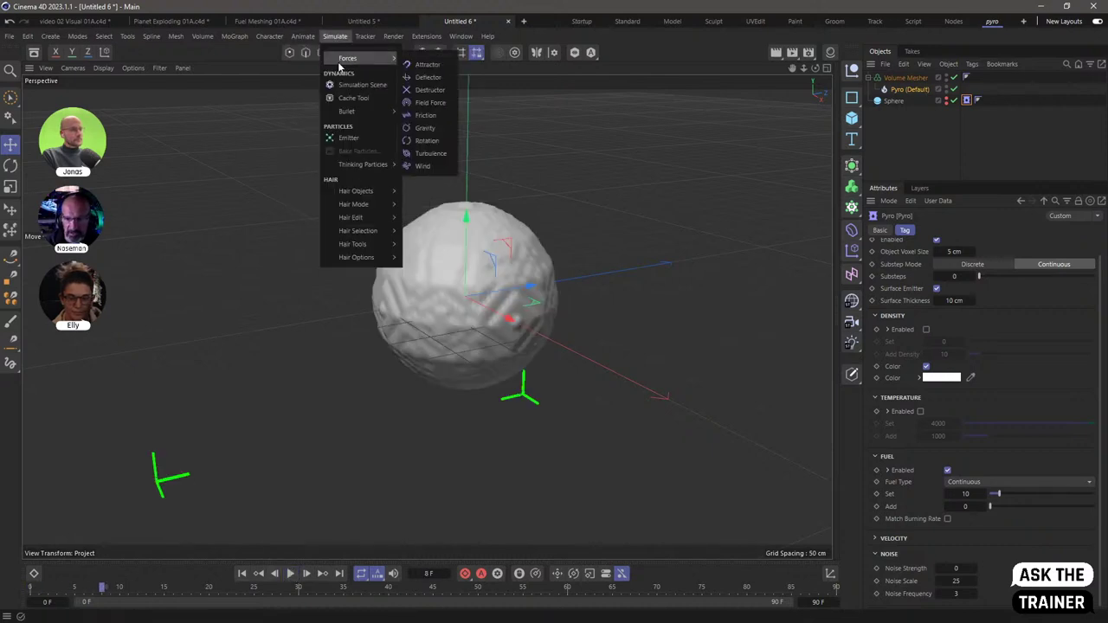
left_click(430, 153)
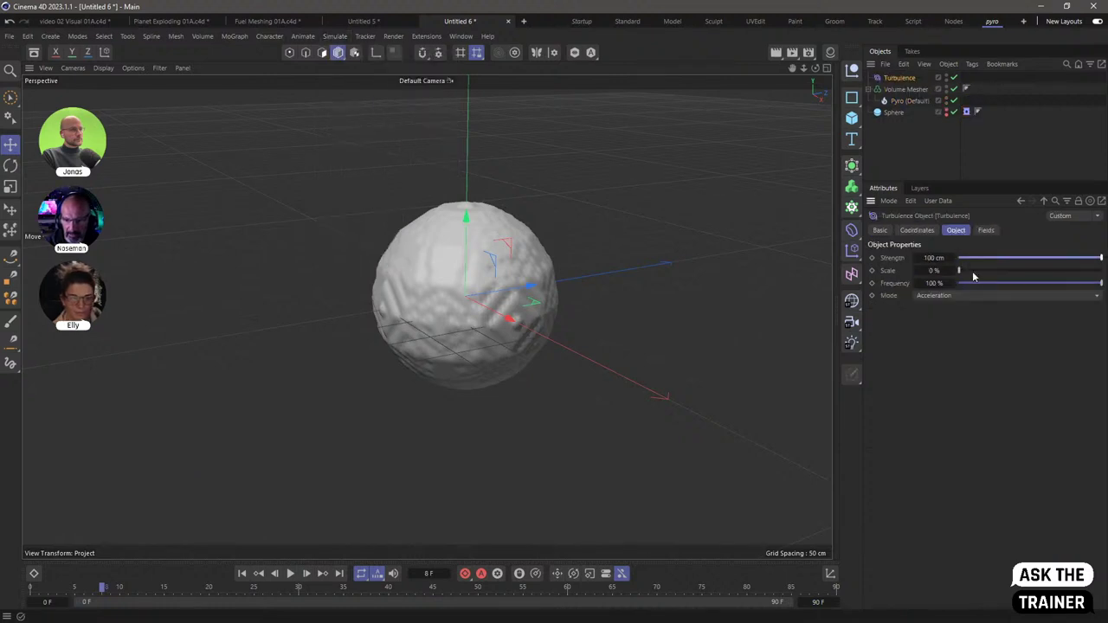
left_click_drag(969, 271, 1018, 273)
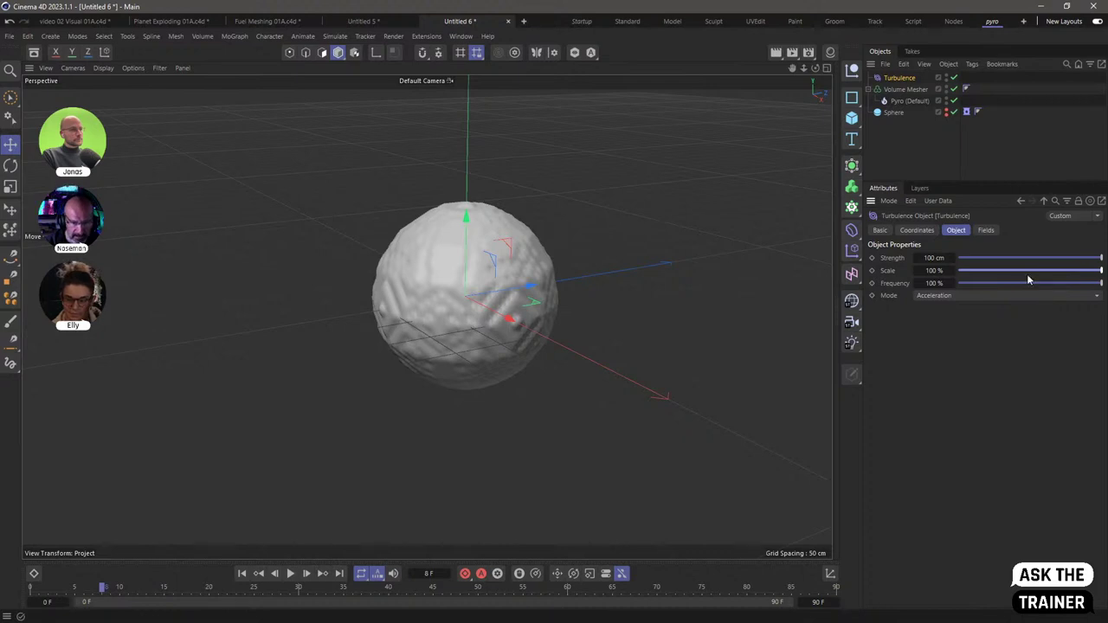
left_click_drag(1027, 283, 1006, 283)
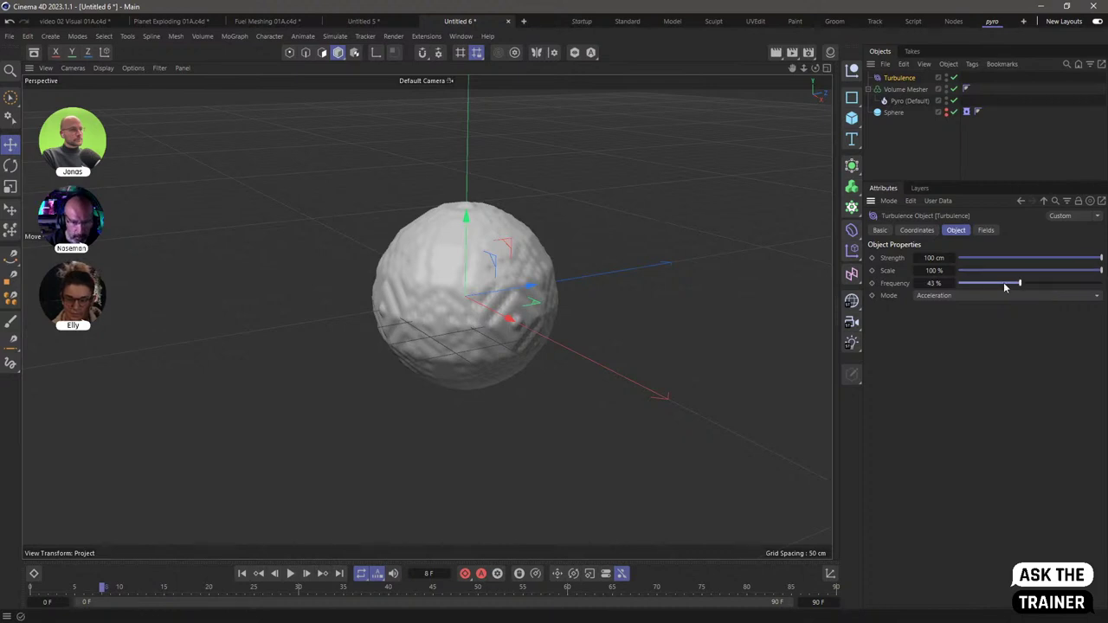
left_click(290, 574)
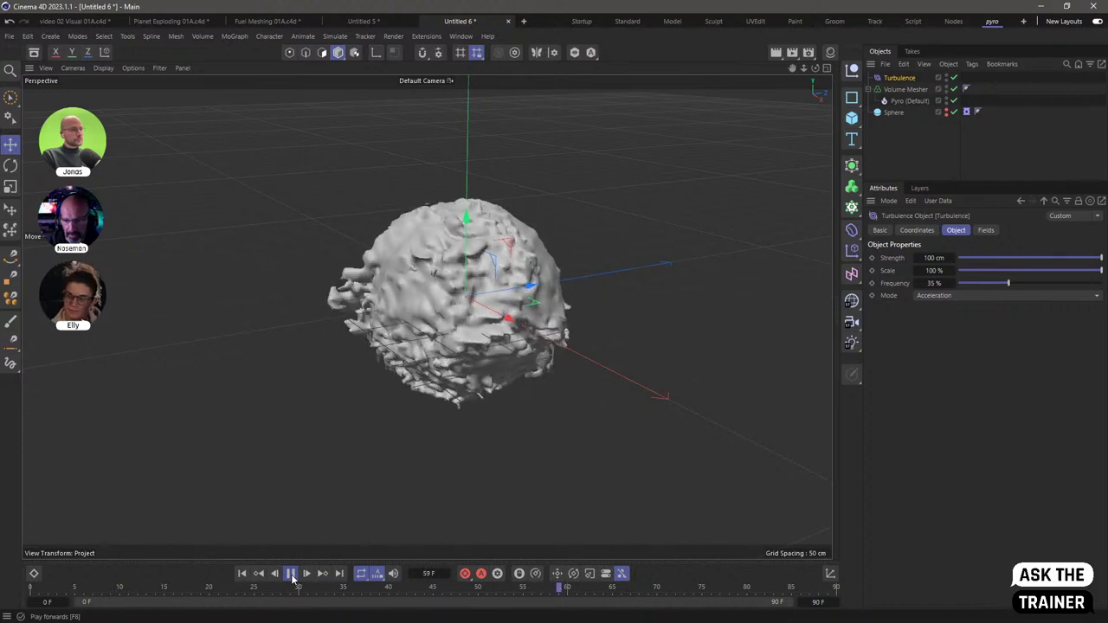
key("F8")
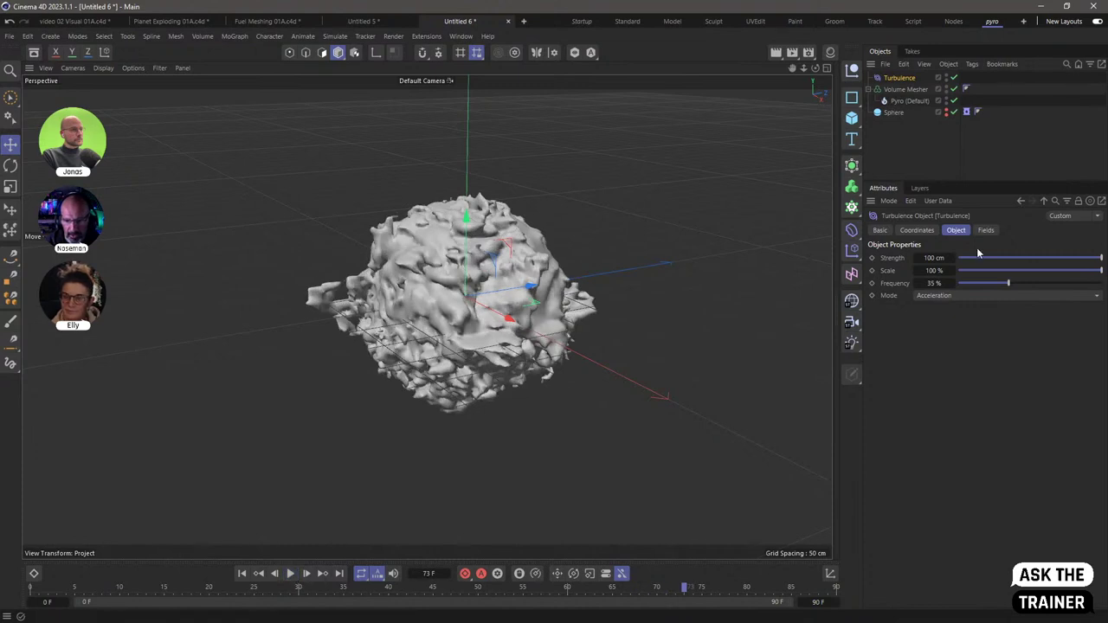
Raise the turbulence scale to 102.21 % and its frequency to 101.27 %, and replay the simulation from the first frame
left_click_drag(933, 271, 1033, 277)
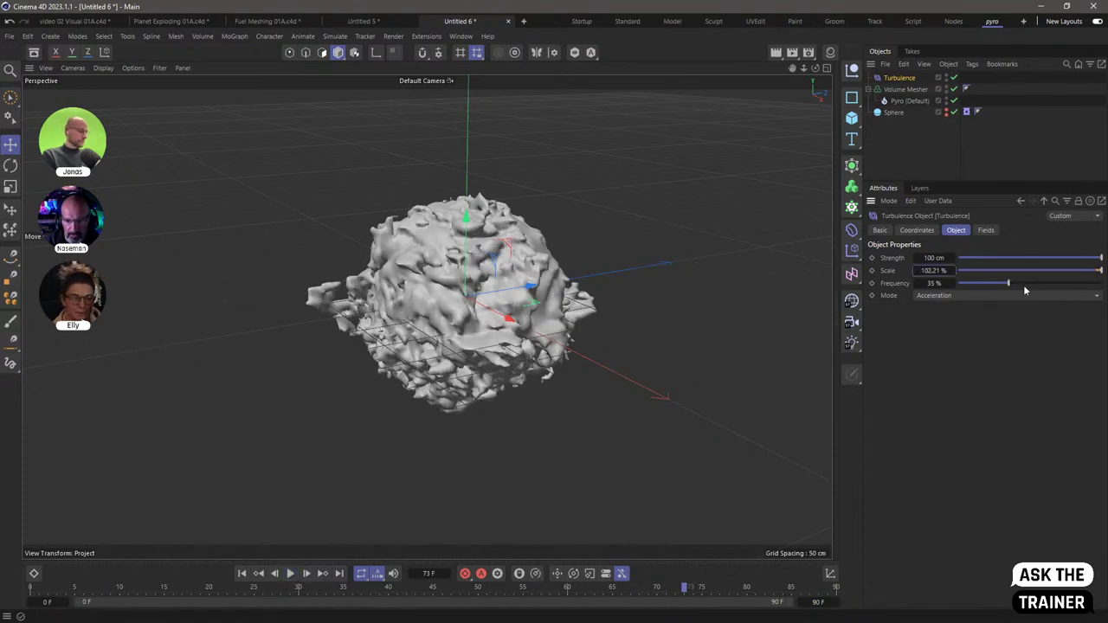
left_click_drag(959, 282, 1039, 284)
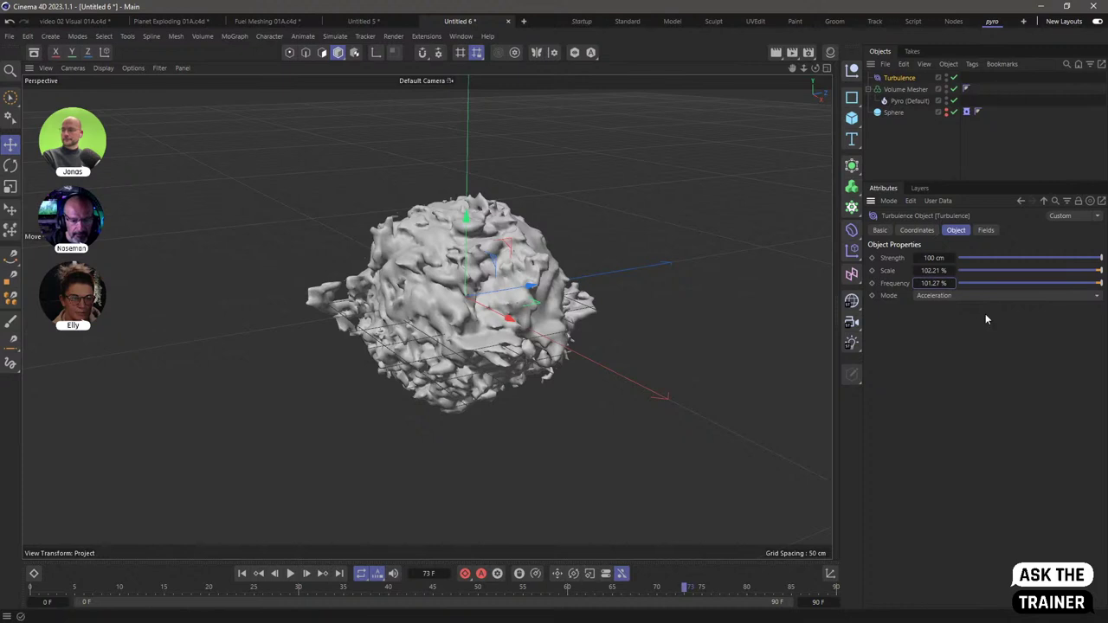
left_click(242, 573)
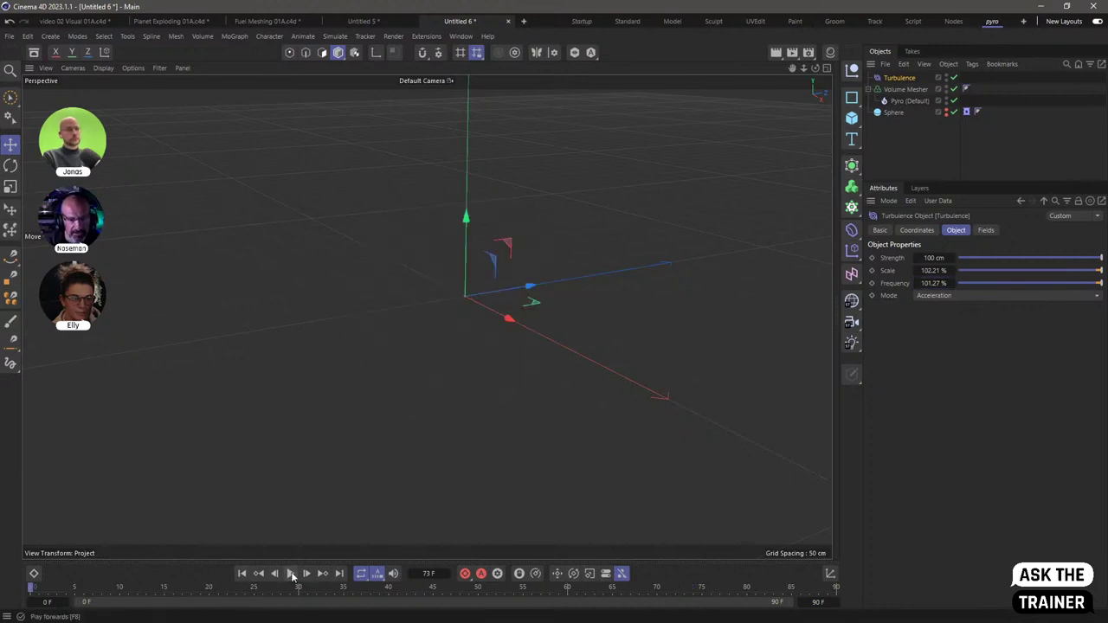
left_click(291, 573)
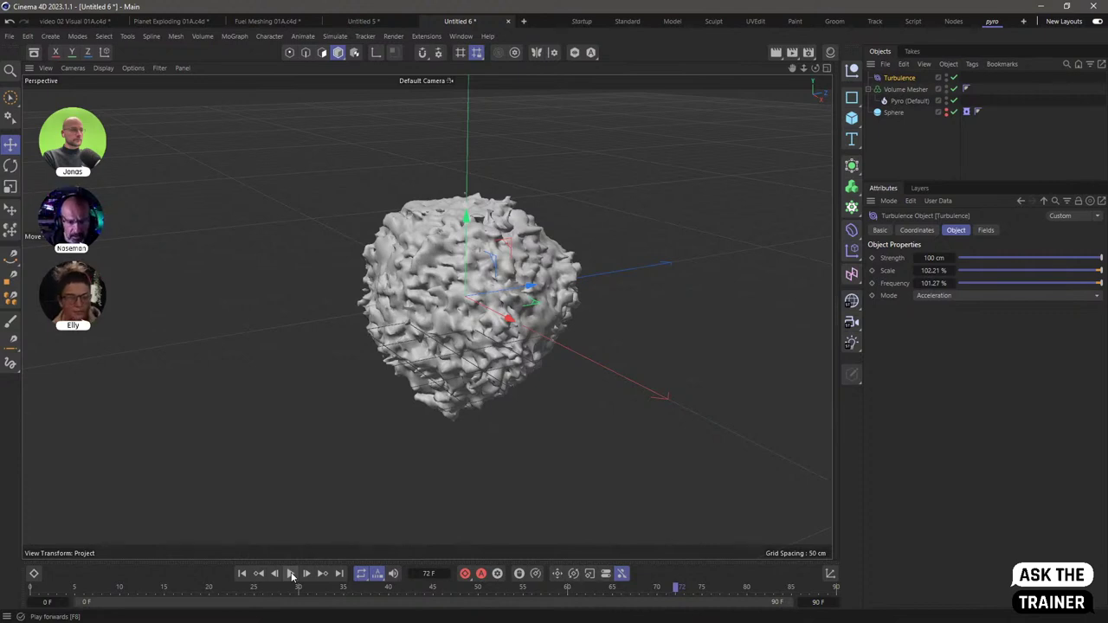
key("shift+f")
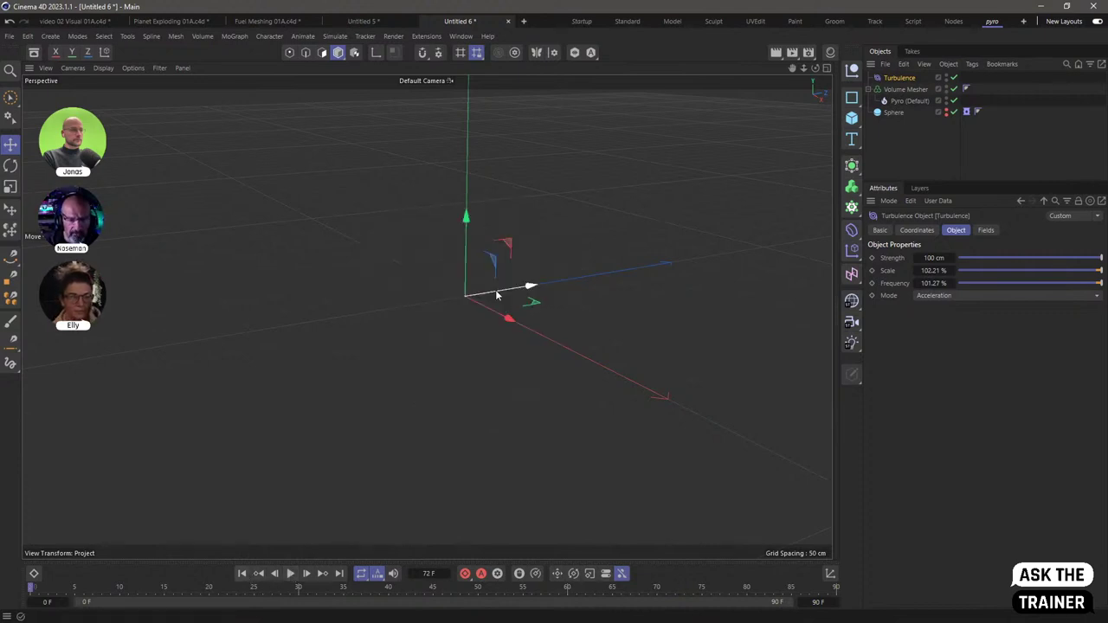
left_click(290, 573)
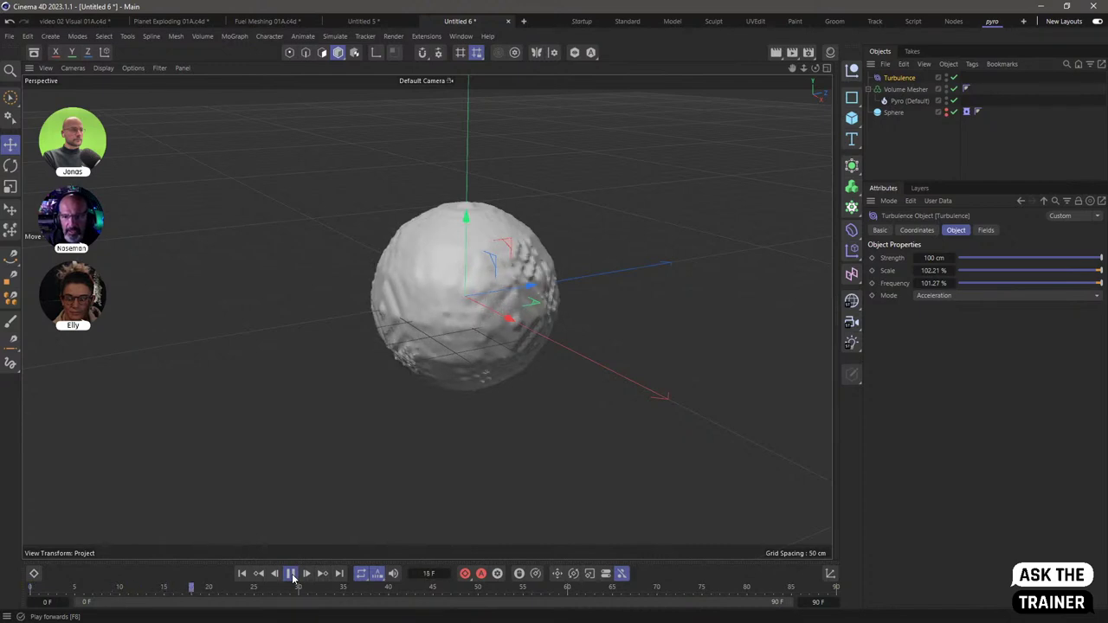
left_click(290, 573)
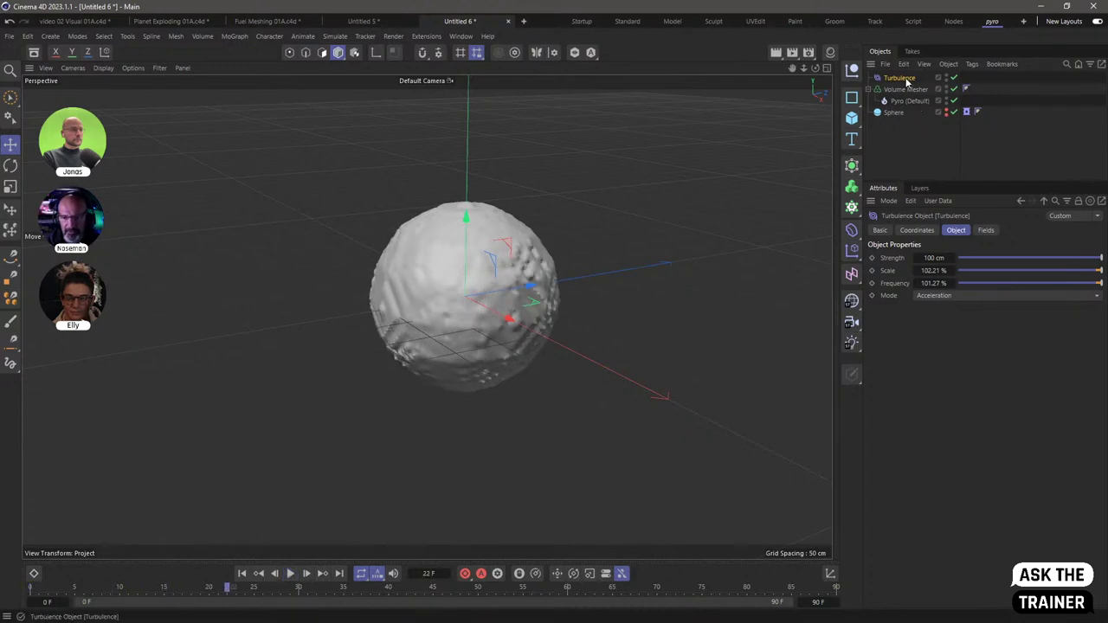
double_click(899, 113)
left_click(890, 136)
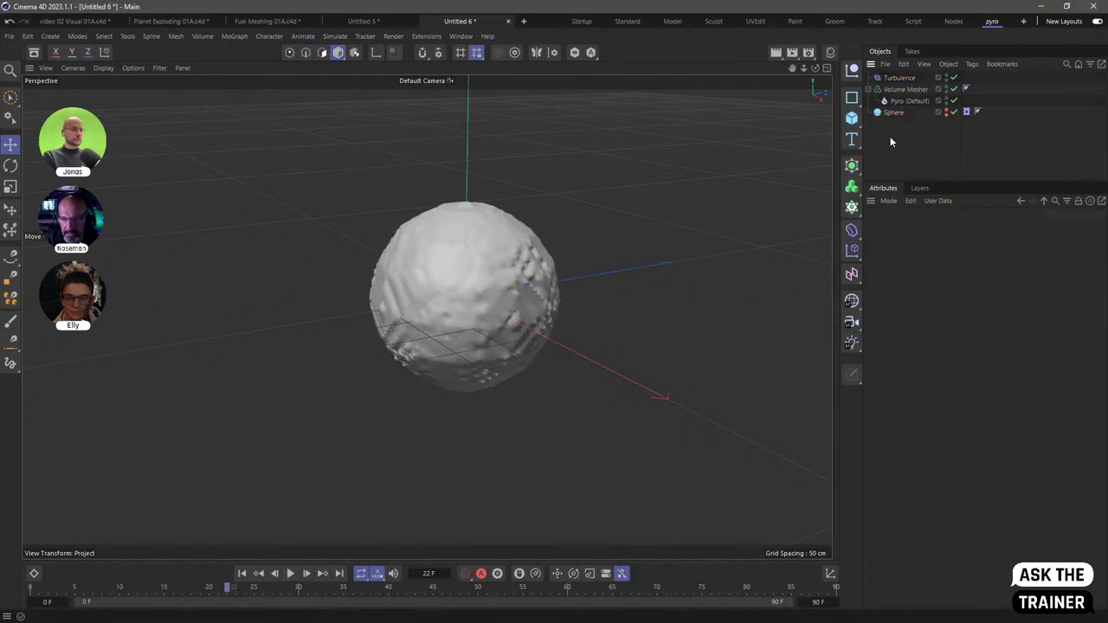
Disable the Volume Mesher and make the fuel-emitting sphere visible in the viewport
left_click(953, 89)
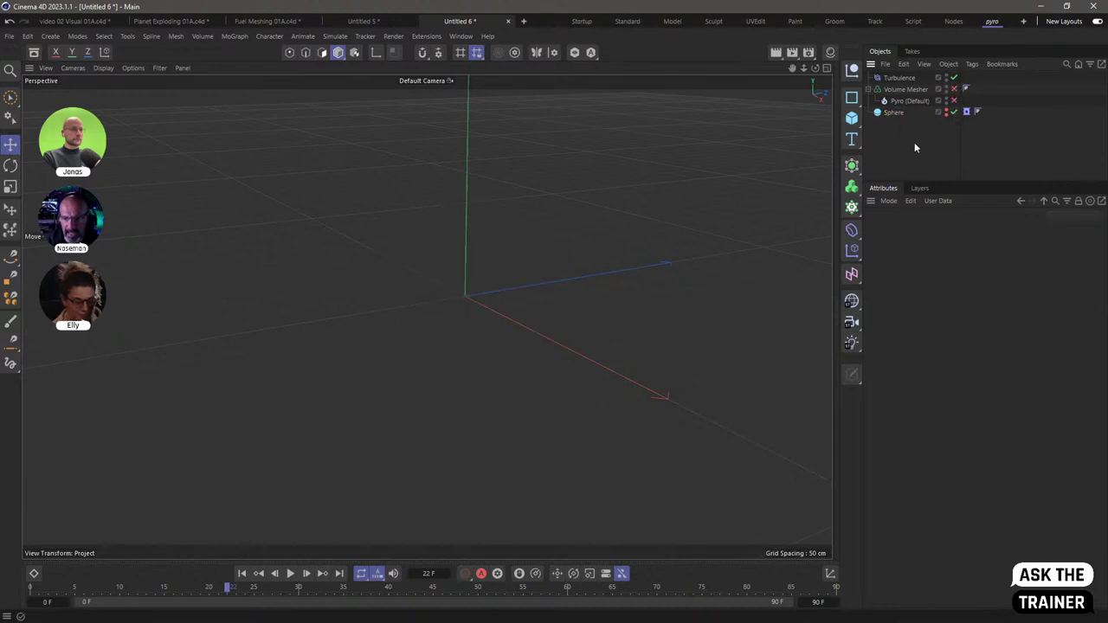
left_click(896, 113)
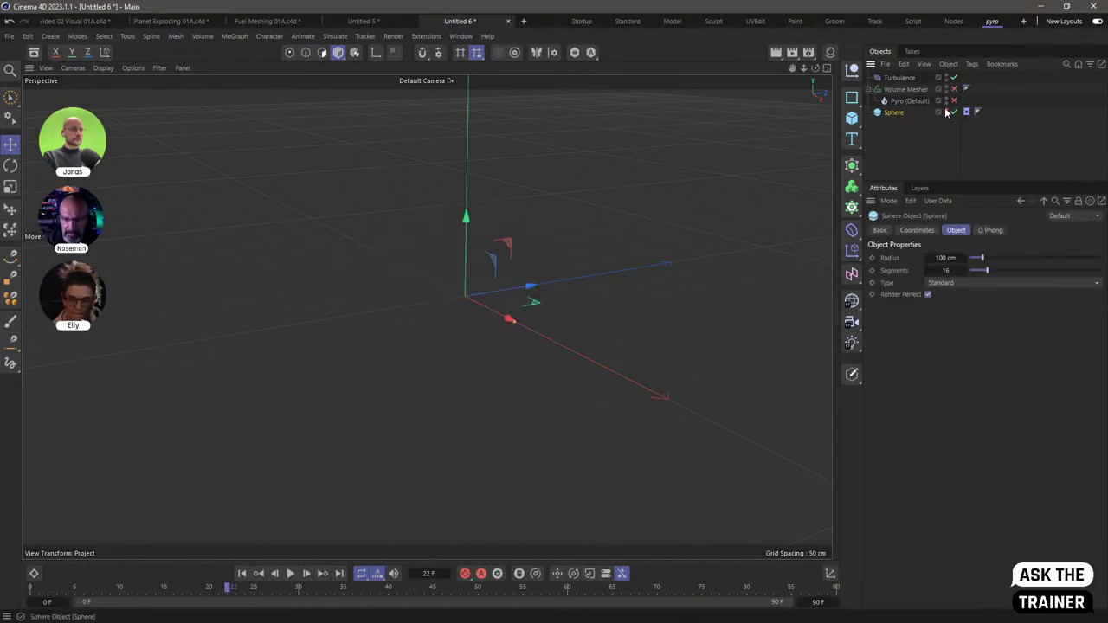
left_click(946, 109)
Open the project's Pyro simulation settings and set the volume to draw to Shaded
key("ctrl+d")
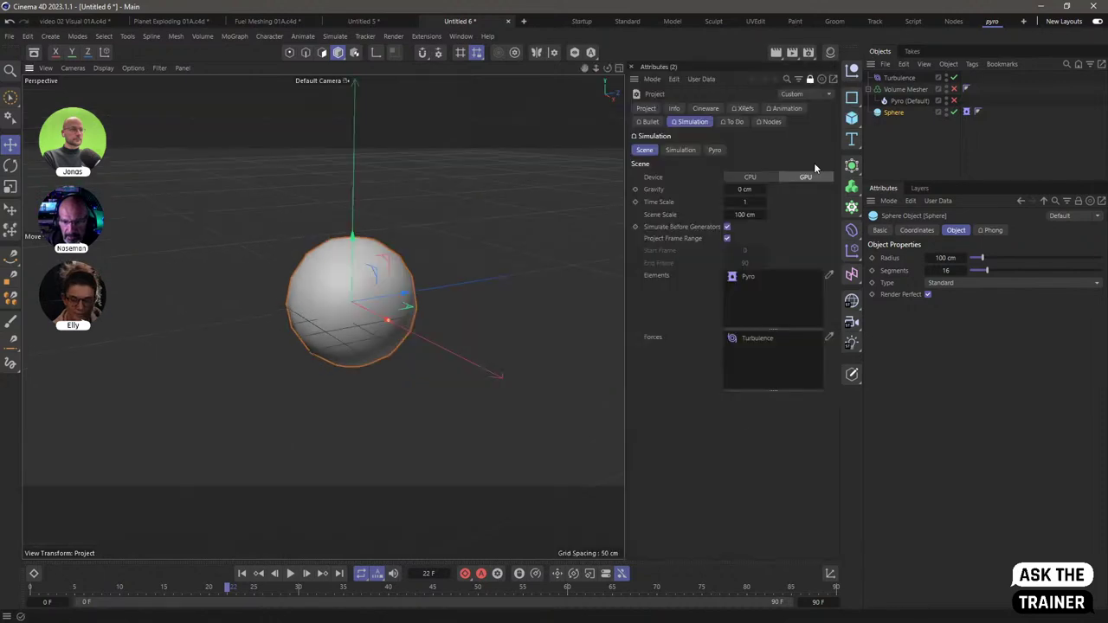
left_click(715, 150)
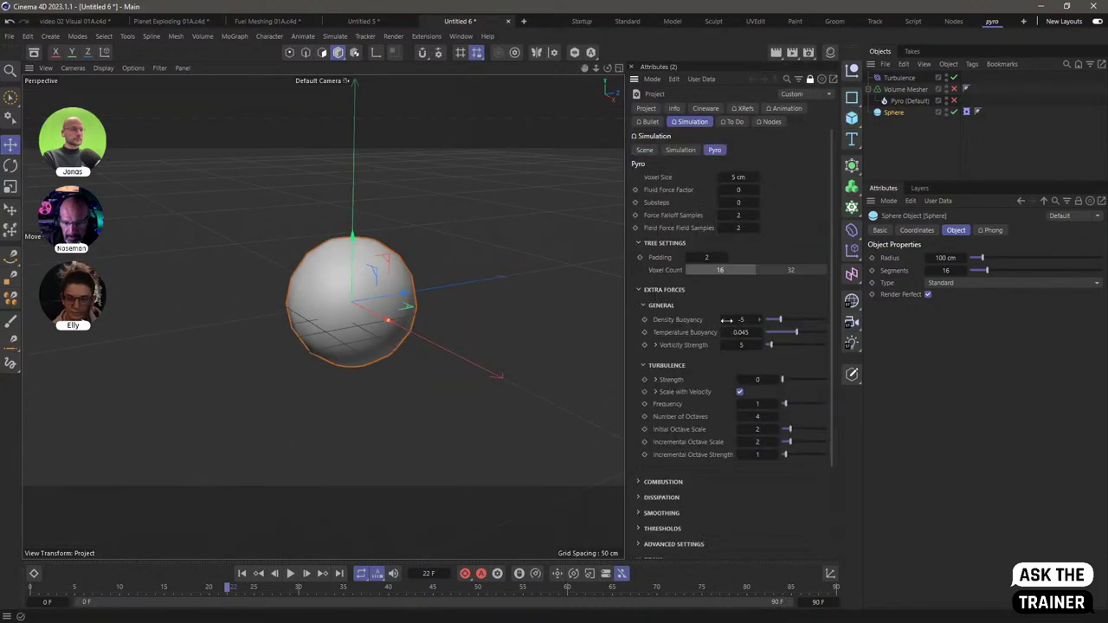
left_click(660, 290)
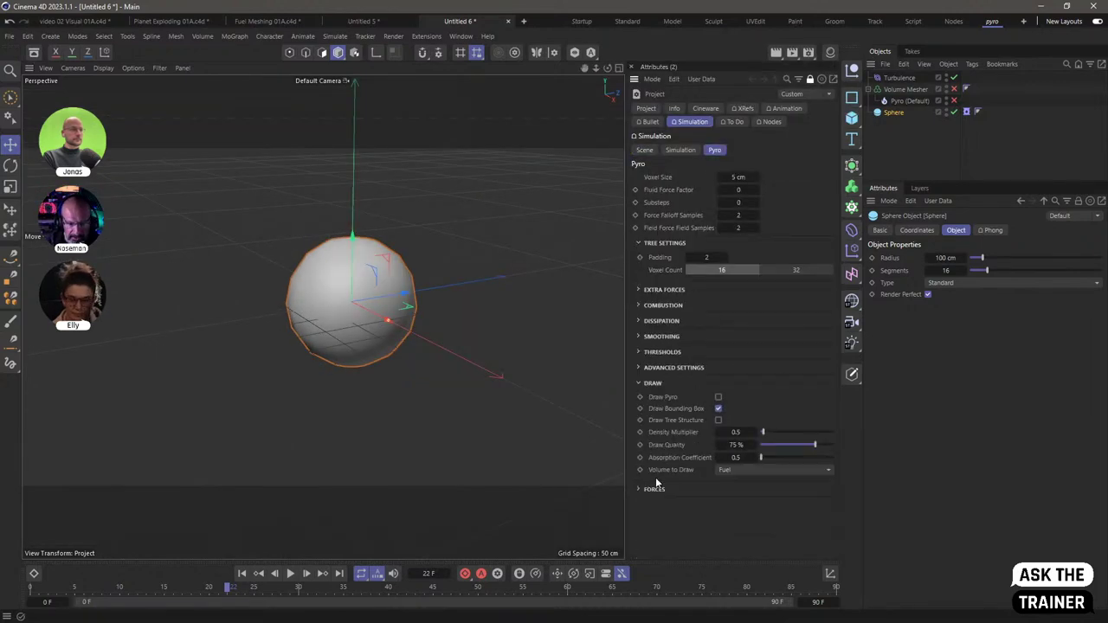
left_click(729, 470)
left_click(732, 486)
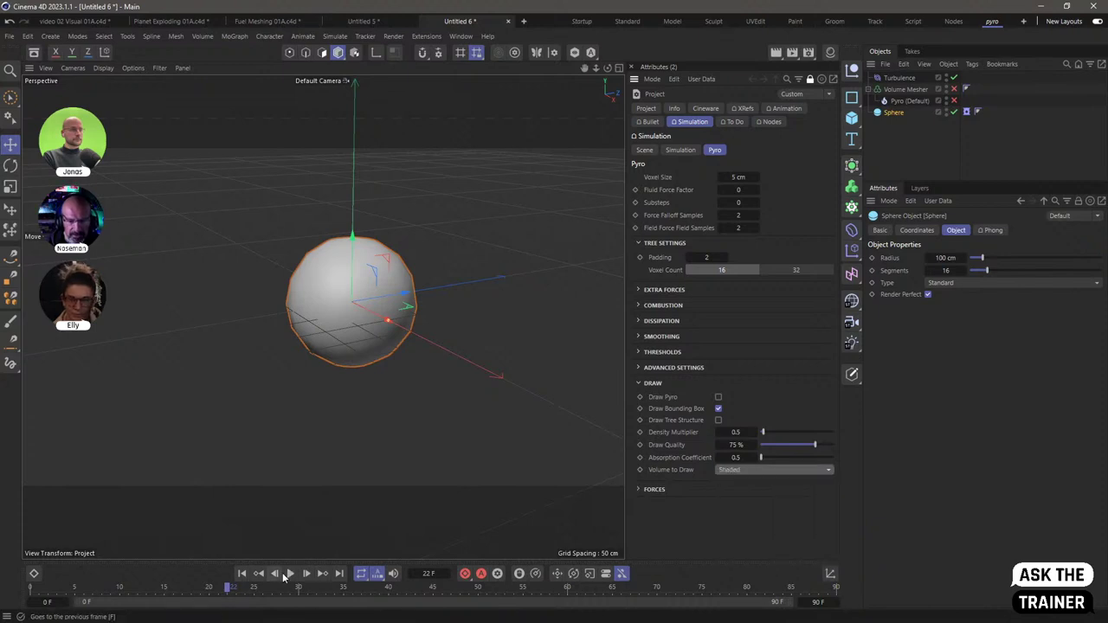
Play the simulation and replay it from the first frame to check the shaded Pyro display
left_click(291, 574)
left_click(291, 573)
left_click(242, 573)
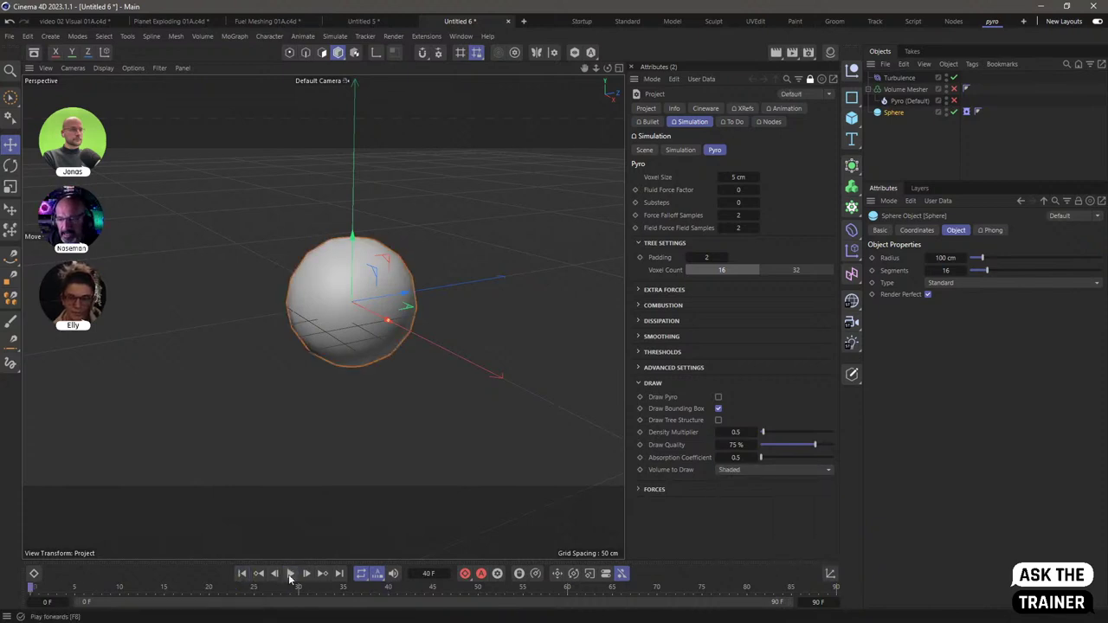
left_click(291, 573)
left_click(290, 574)
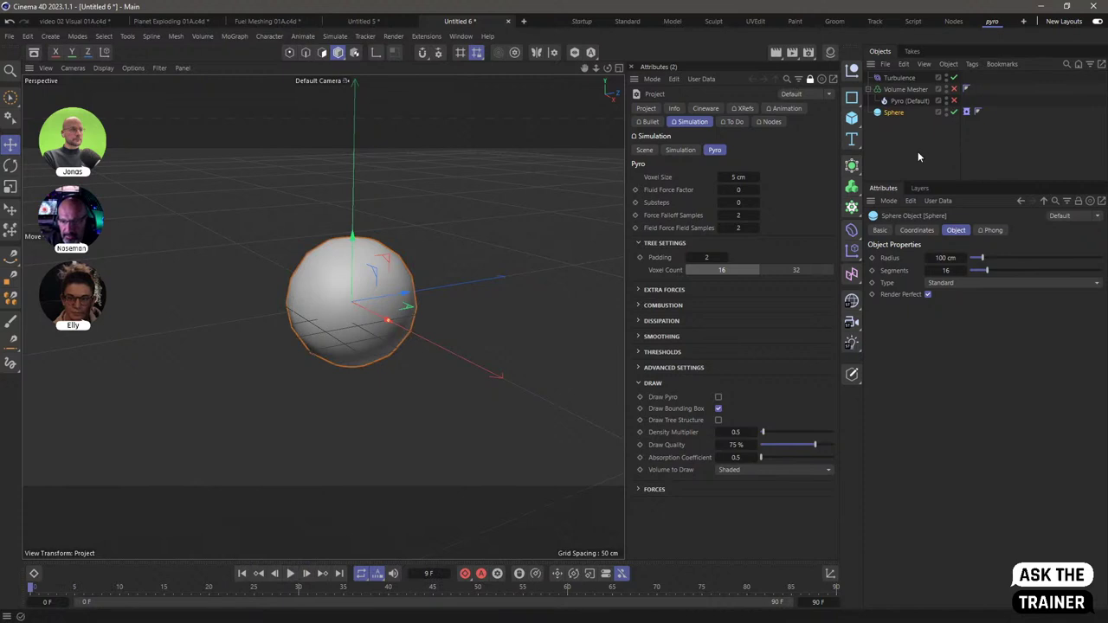
Add a second sphere with radius 9.6327 cm beneath the large one and give it a Pyro simulation tag
left_click_drag(851, 118, 883, 138)
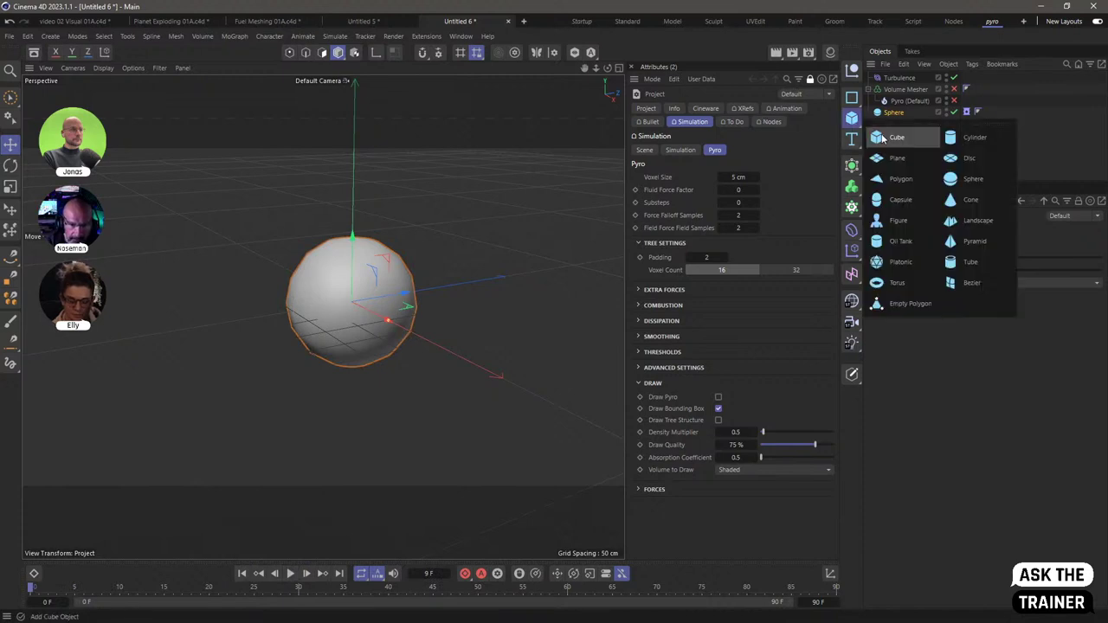
left_click(971, 179)
left_click_drag(399, 318, 291, 358)
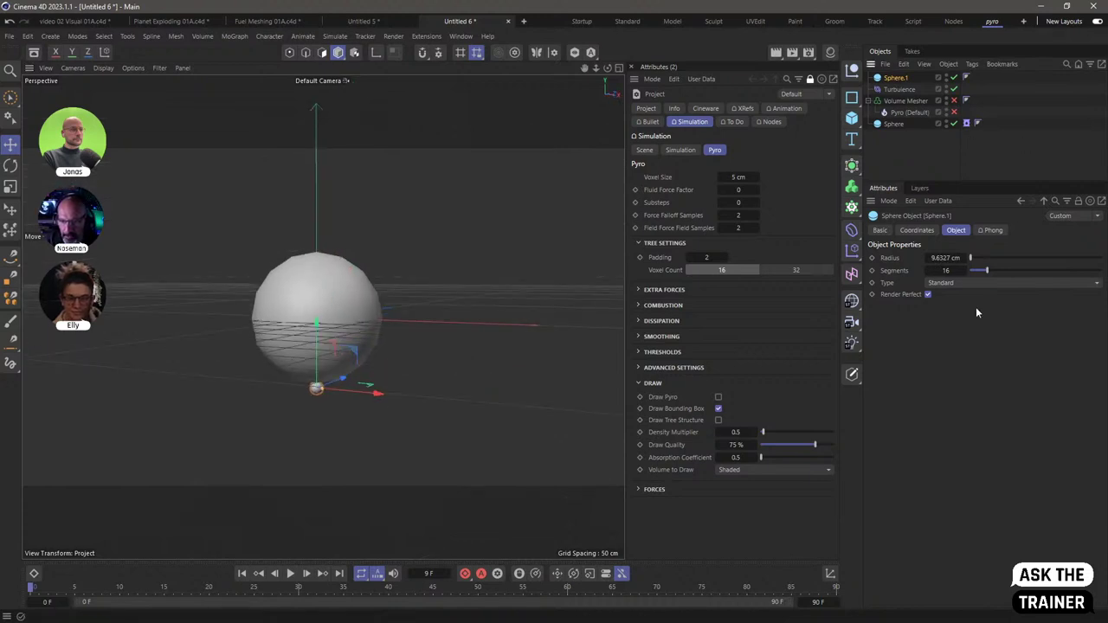
right_click(904, 78)
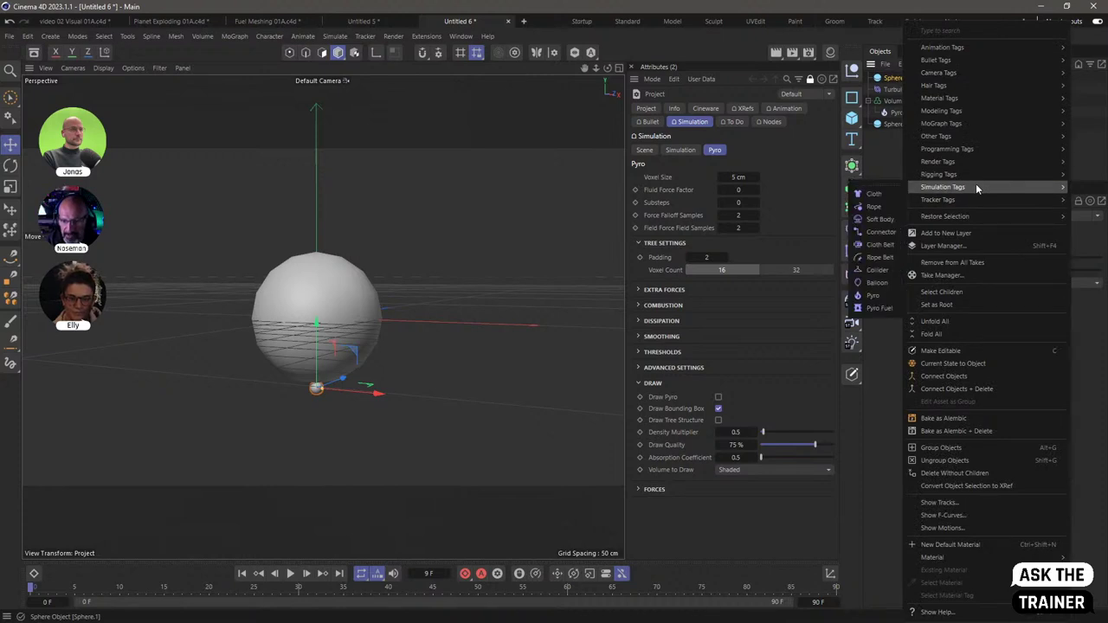
mouse_move(944, 186)
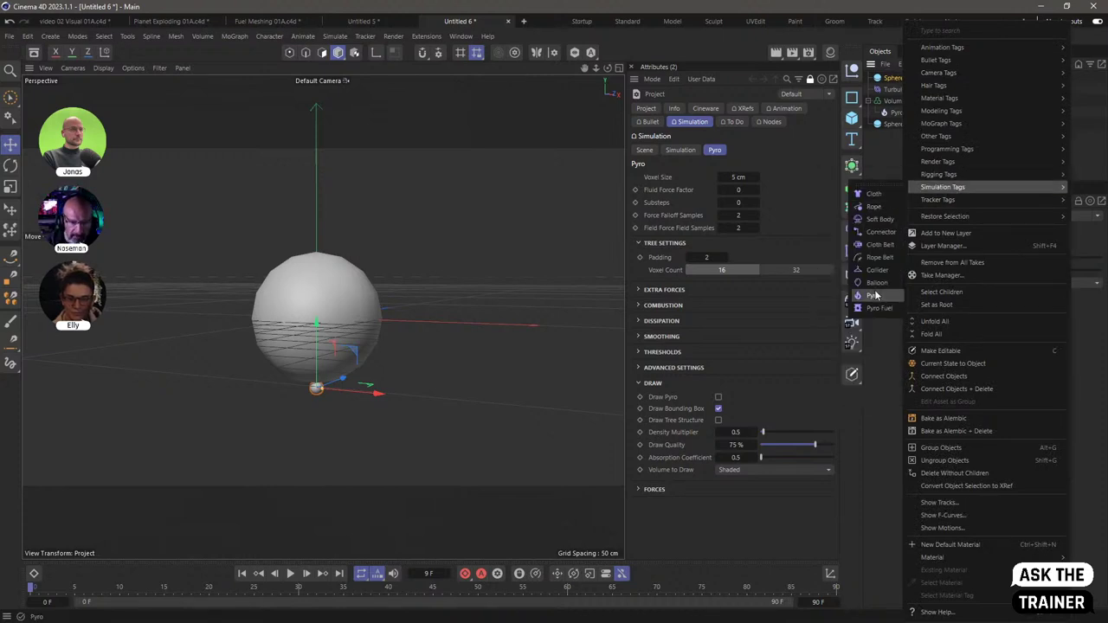
left_click(874, 296)
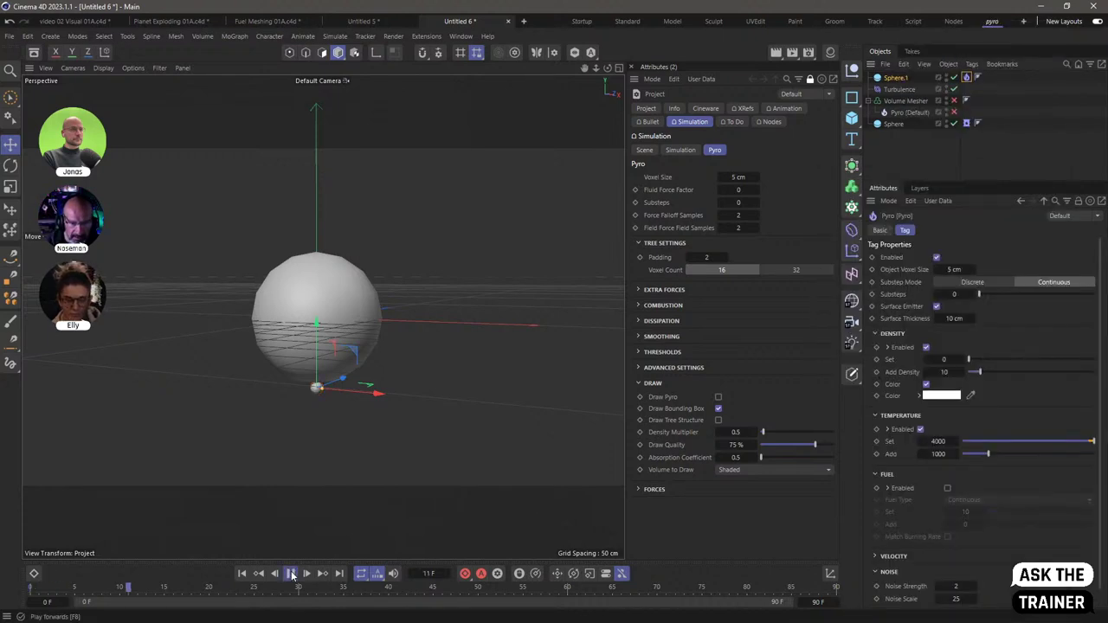
Turn on Draw Pyro in the simulation's draw settings and play the animation to check the small sphere's emission
left_click(291, 574)
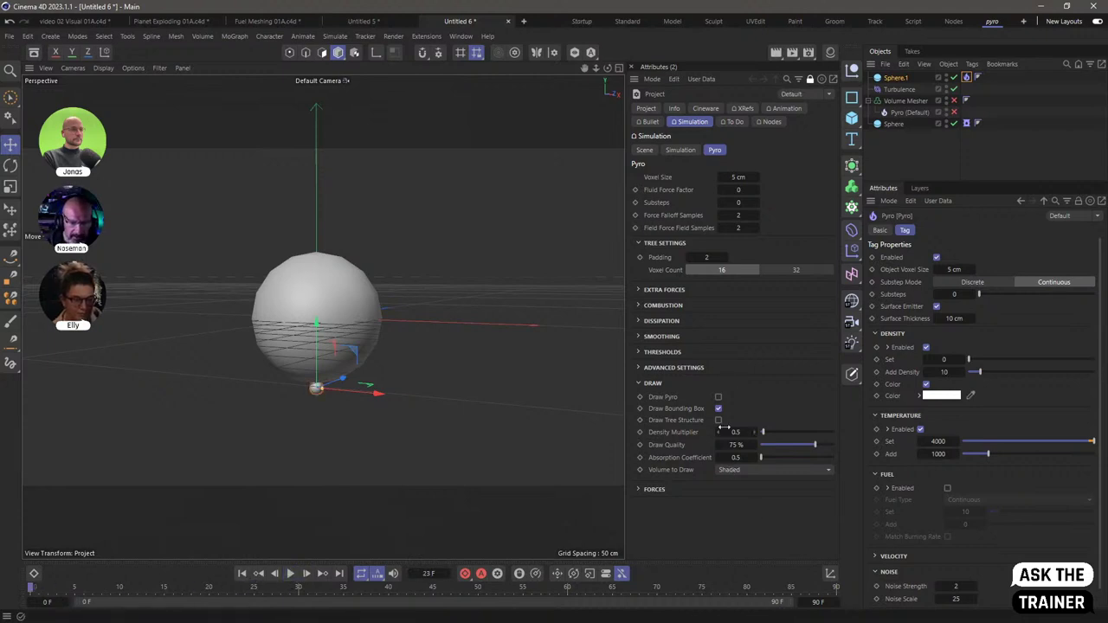
left_click(717, 396)
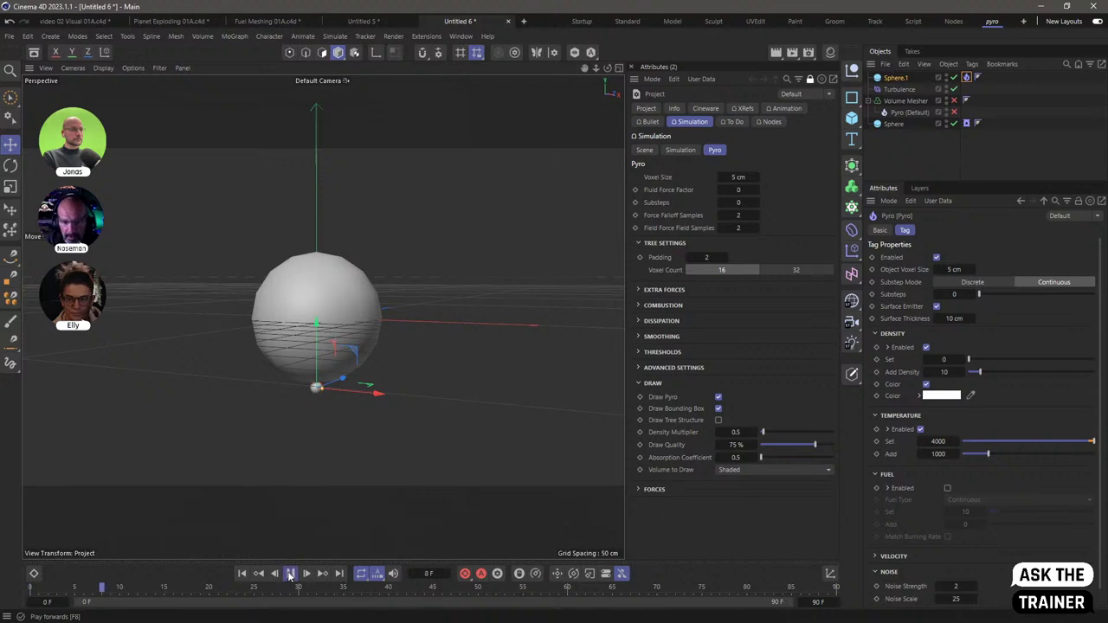
left_click_drag(347, 299, 513, 281, "alt")
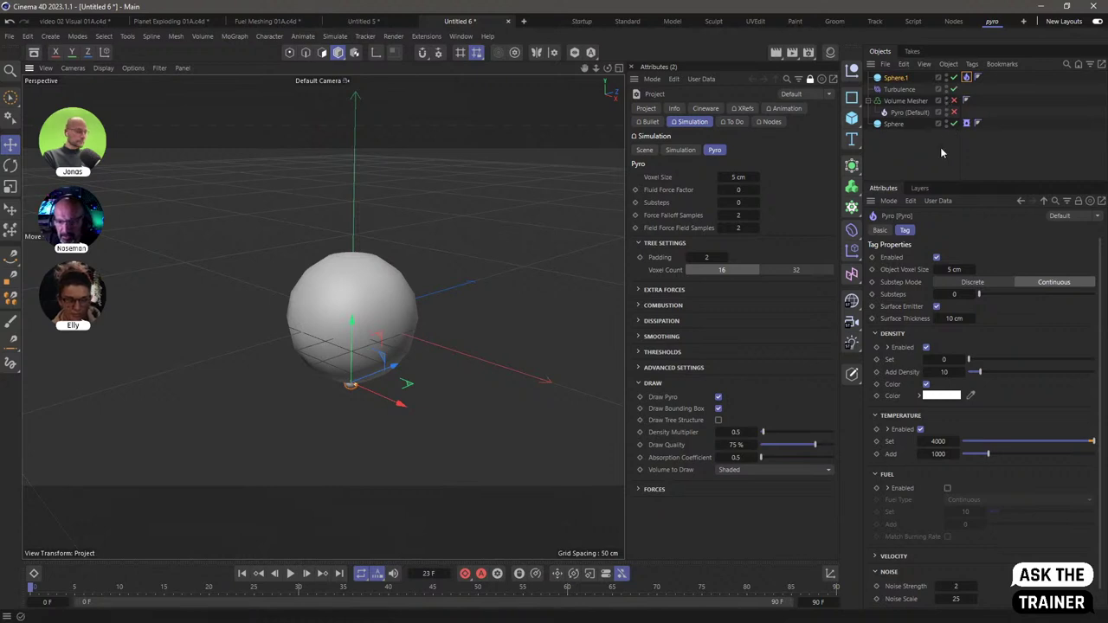
Enable the Pyro object under the Volume Mesher and play the simulation to about frame 10
left_click(906, 113)
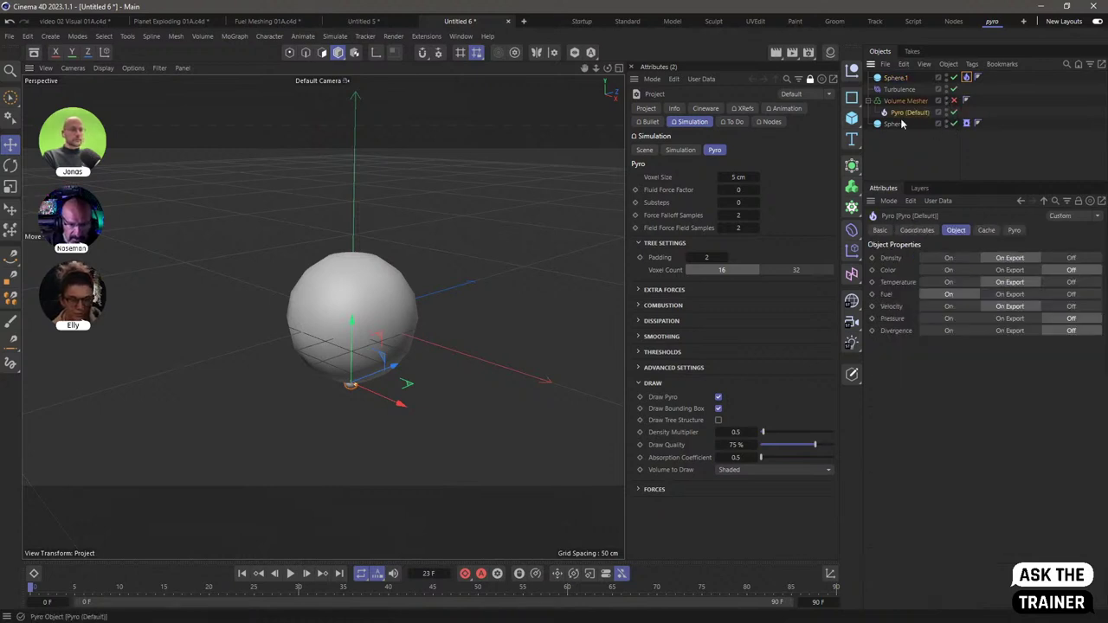
left_click(290, 573)
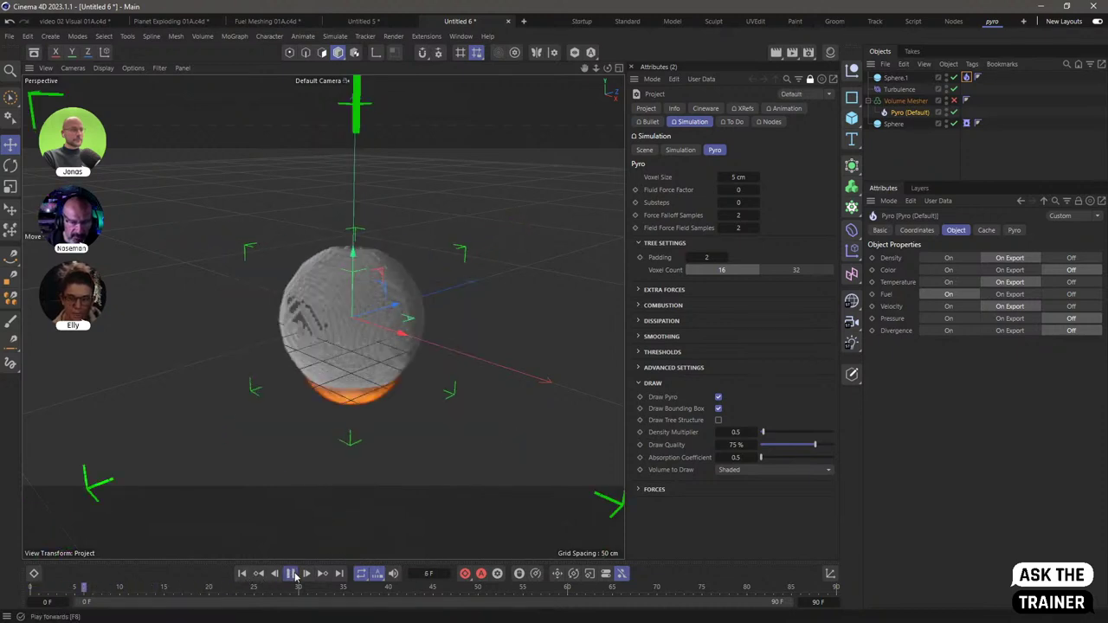
left_click(292, 574)
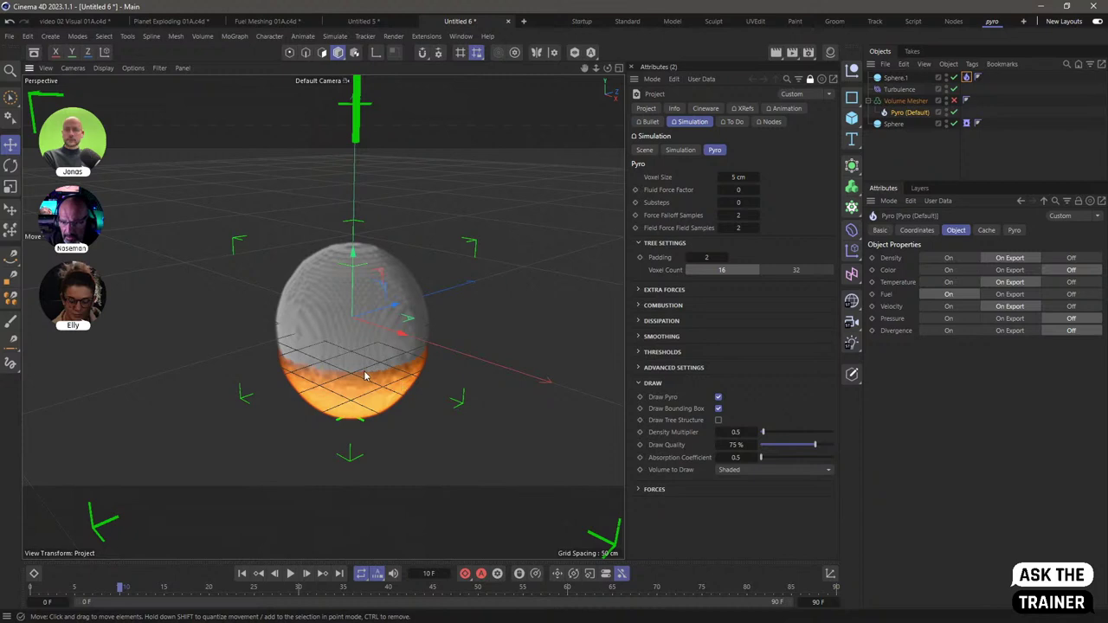
scroll(375, 379, "up", 3)
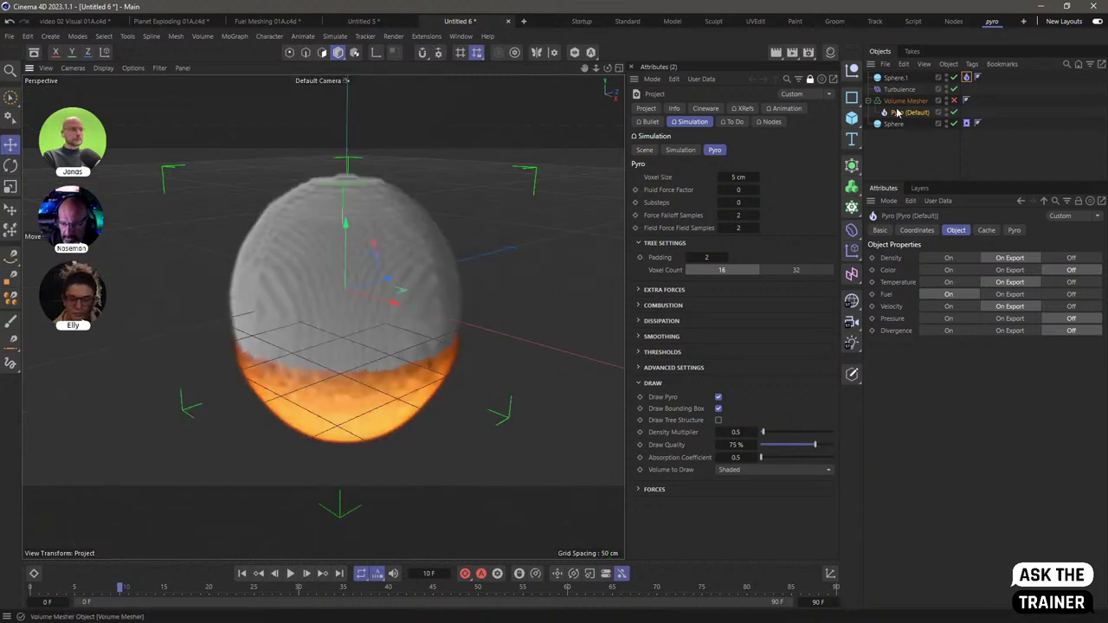
Set the Pyro object's Fuel to Off and Temperature to On, and turn off Draw Pyro in the simulation's draw settings
left_click(1071, 295)
left_click(975, 282)
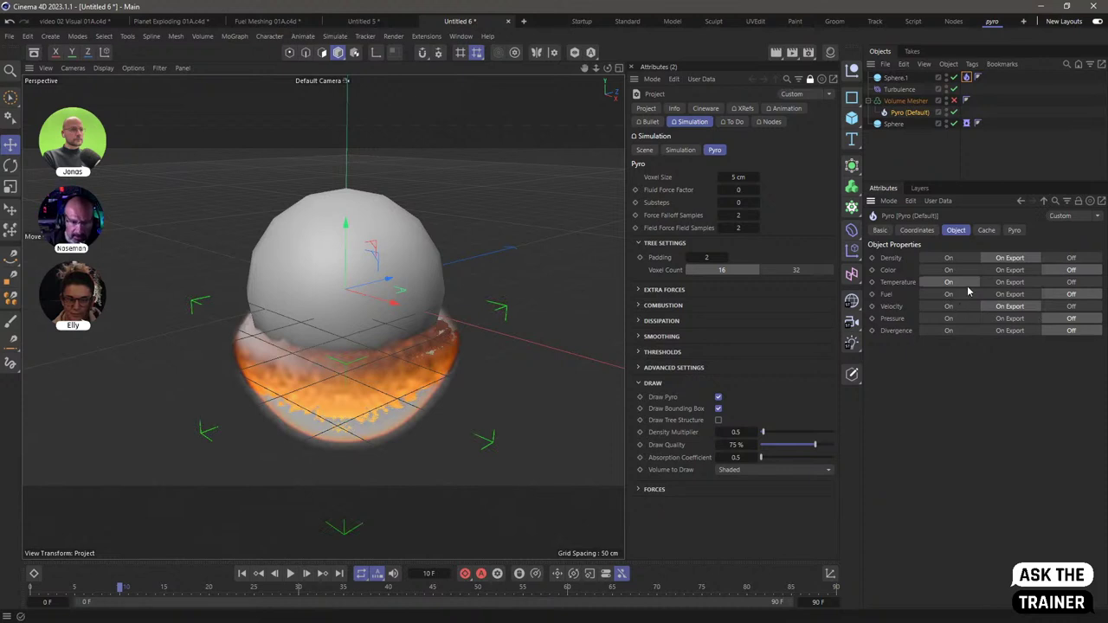
left_click(718, 408)
left_click(717, 396)
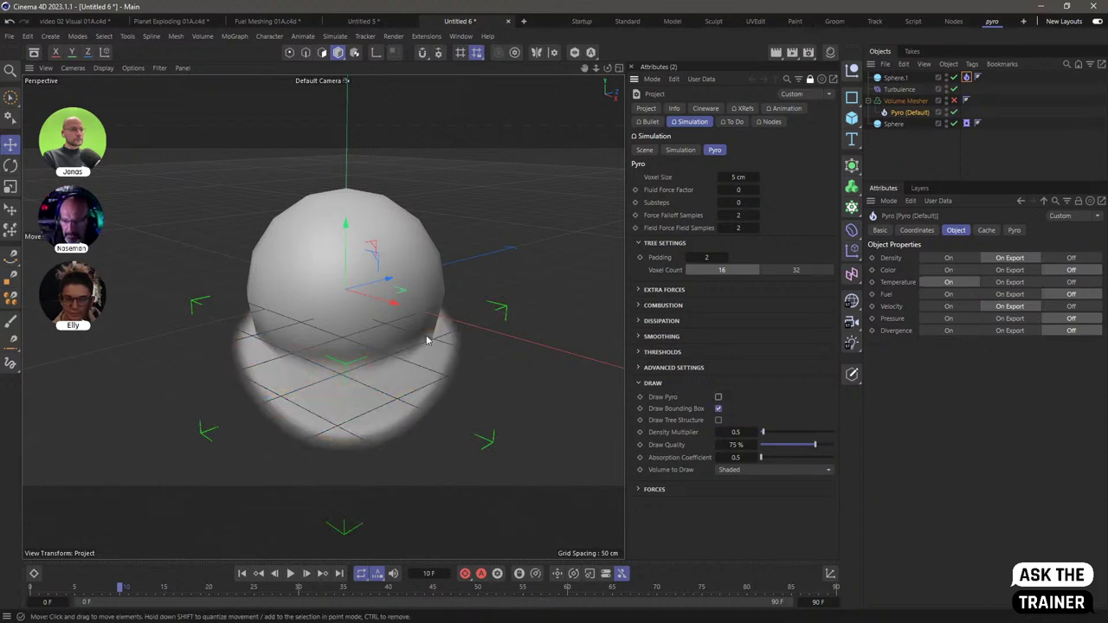
Hide the large sphere in the viewport and replay the simulation from the first frame
left_click_drag(429, 341, 408, 358, "alt")
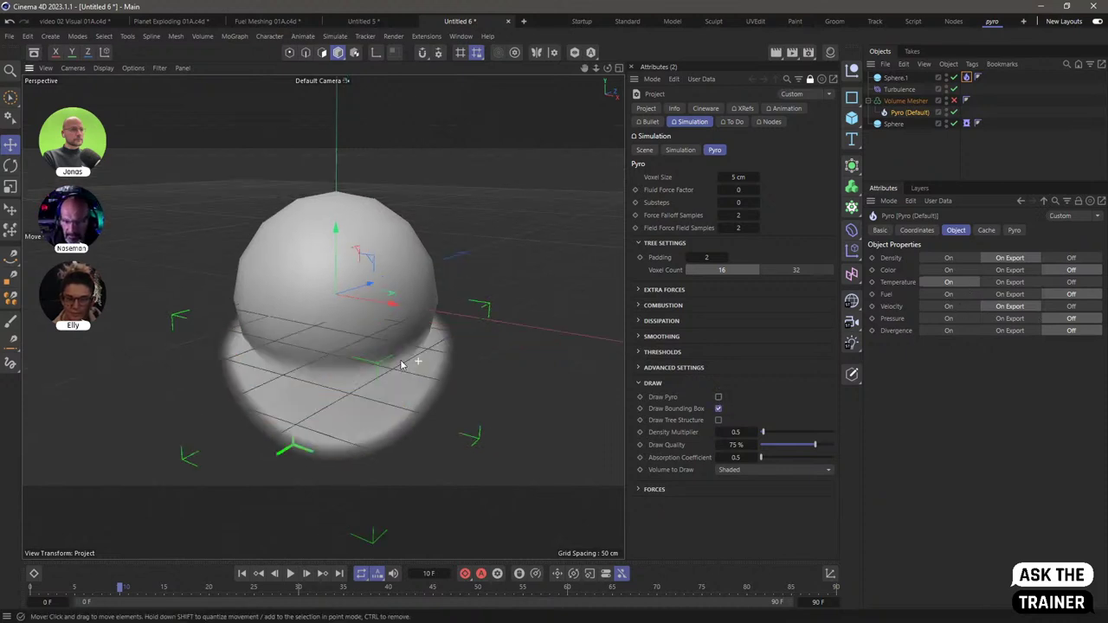
left_click(946, 122)
left_click_drag(366, 372, 354, 336, "alt")
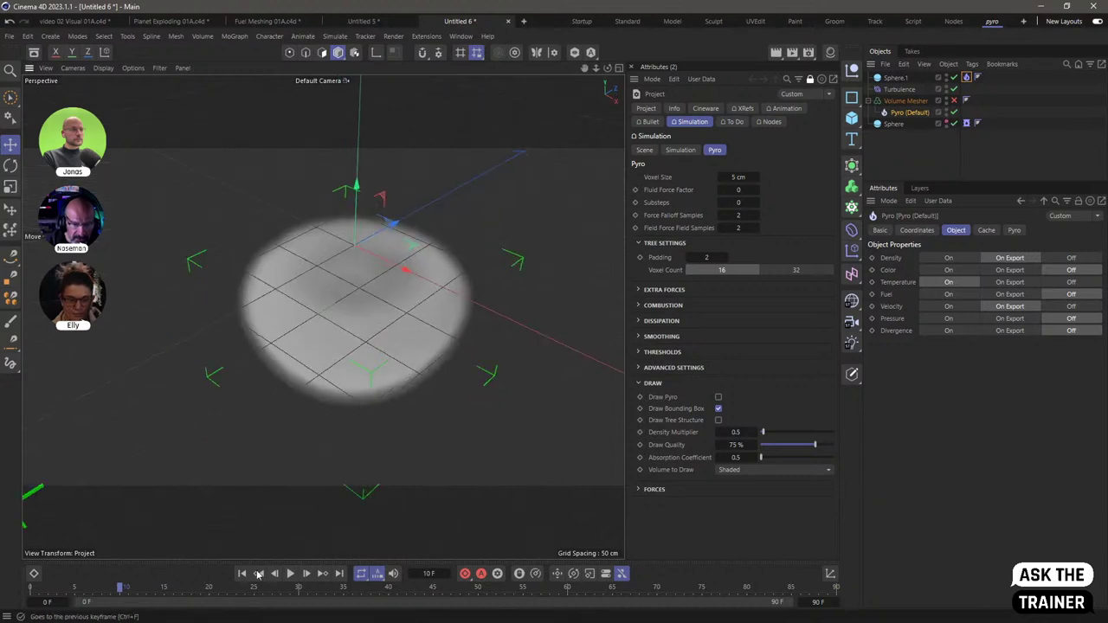
left_click(242, 574)
left_click(291, 574)
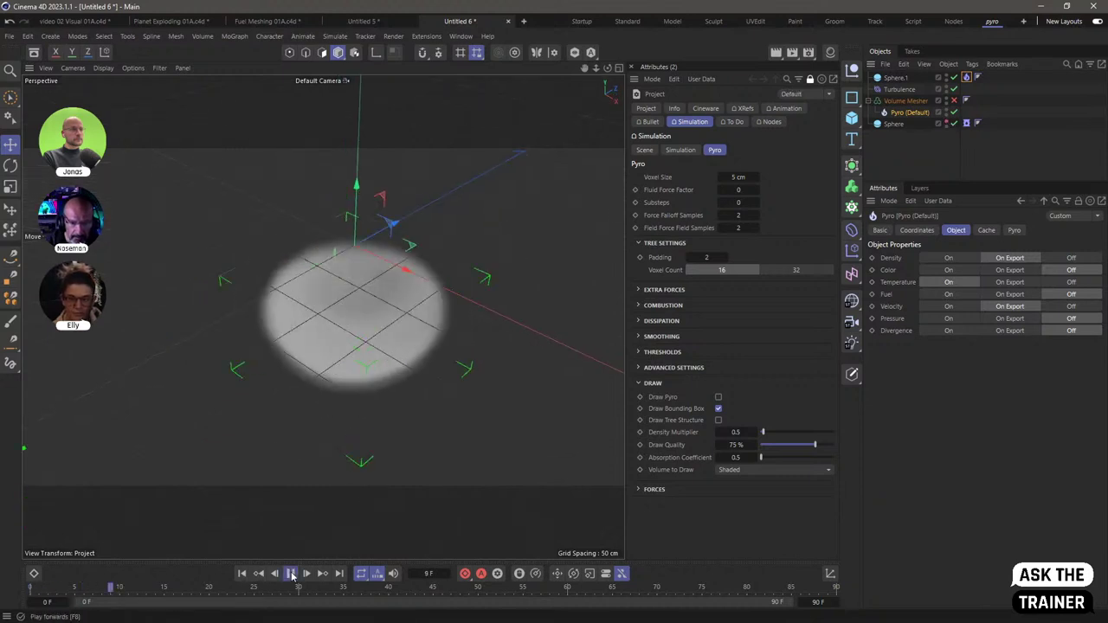
left_click(291, 573)
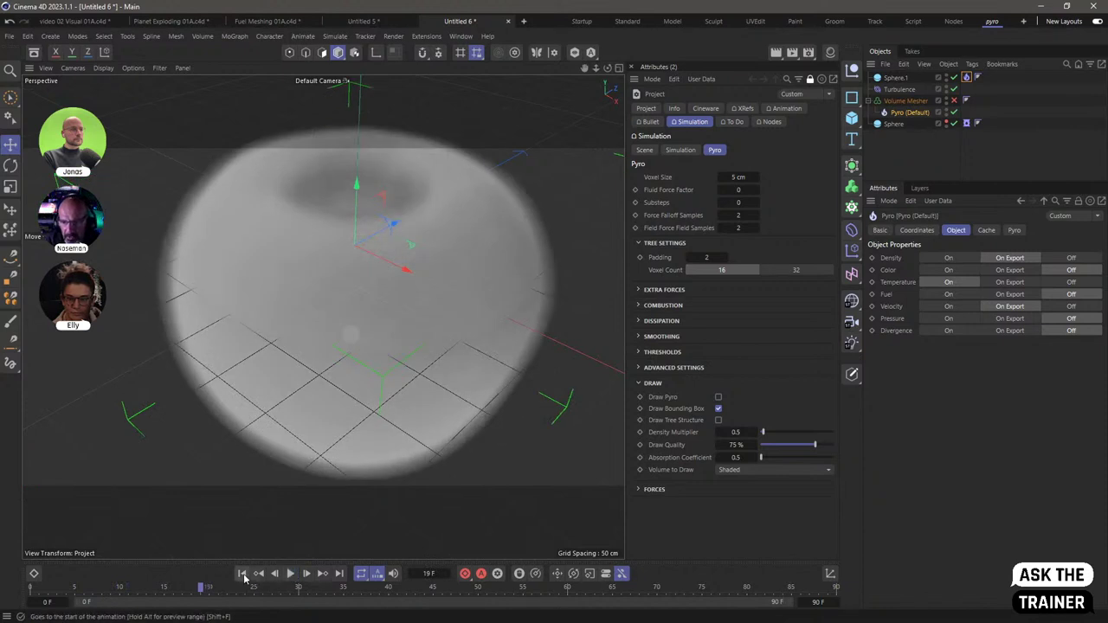
Set the fuel value in the large sphere's Pyro tag to 1 and rerun the simulation from the first frame
left_click(244, 573)
left_click(967, 123)
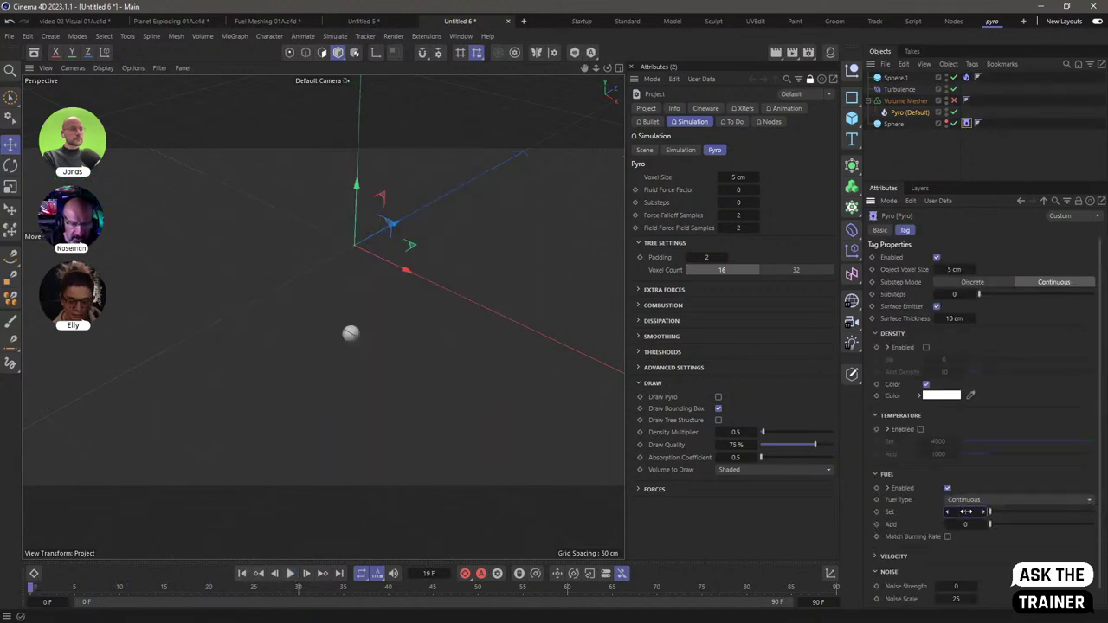
left_click(291, 573)
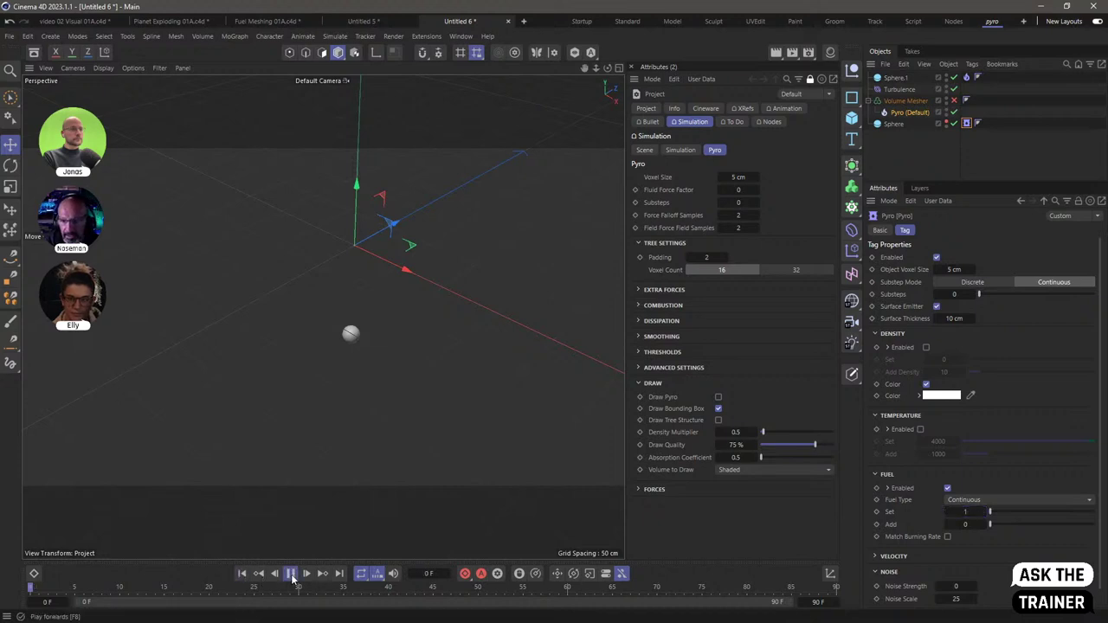
left_click(291, 573)
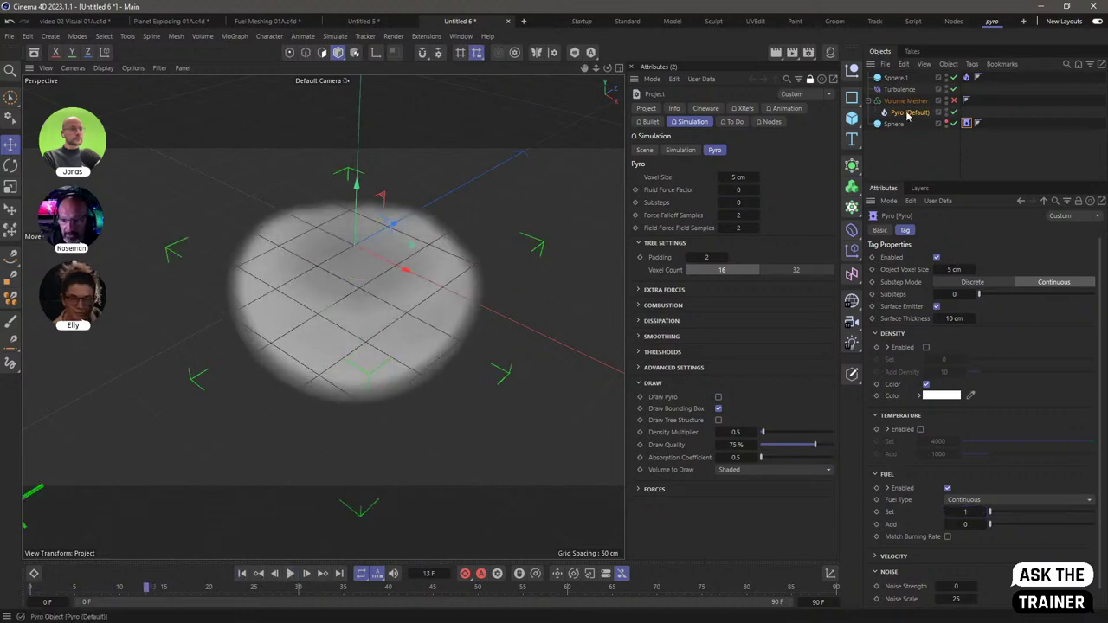
Re-enable the Volume Mesher, play the simulation to frame 28 to inspect the resulting mesh, and return to the first frame
left_click(907, 113)
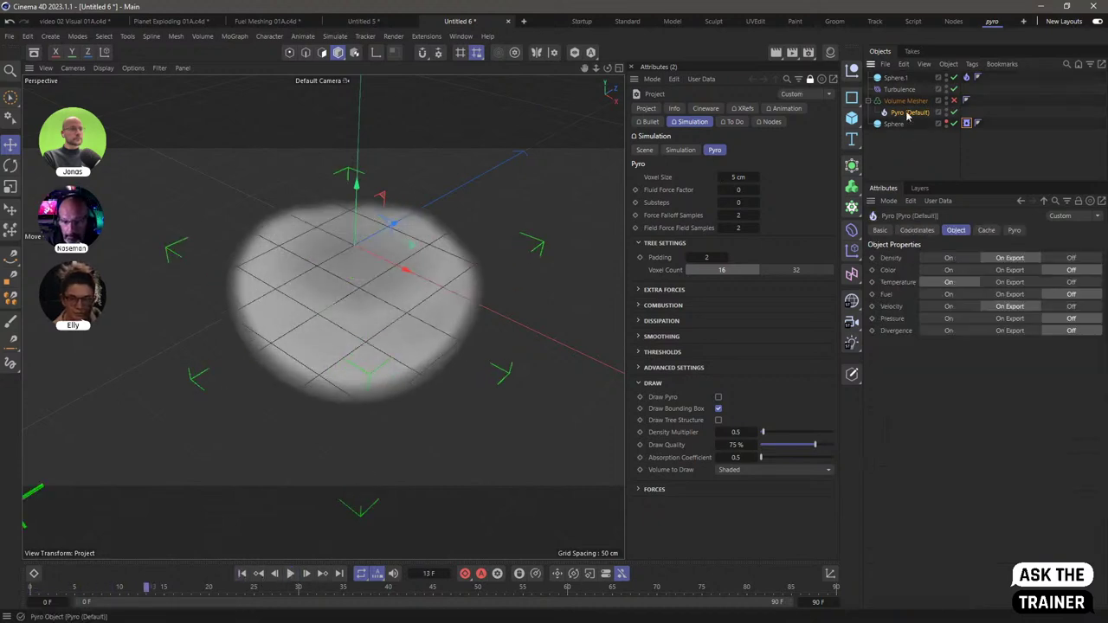
left_click(954, 101)
left_click(240, 574)
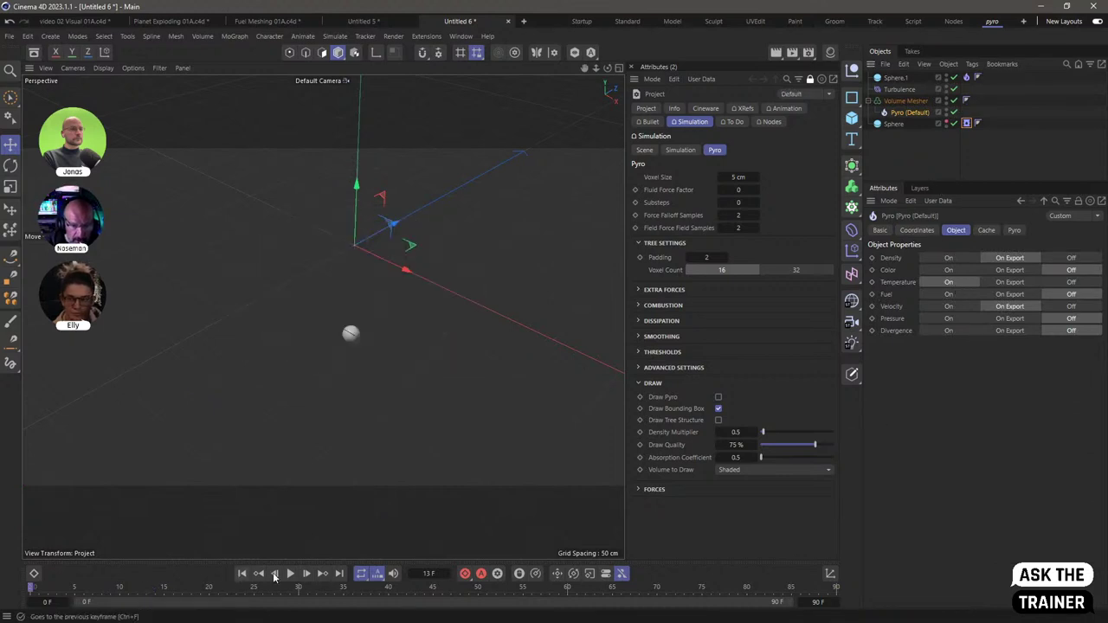
left_click(291, 574)
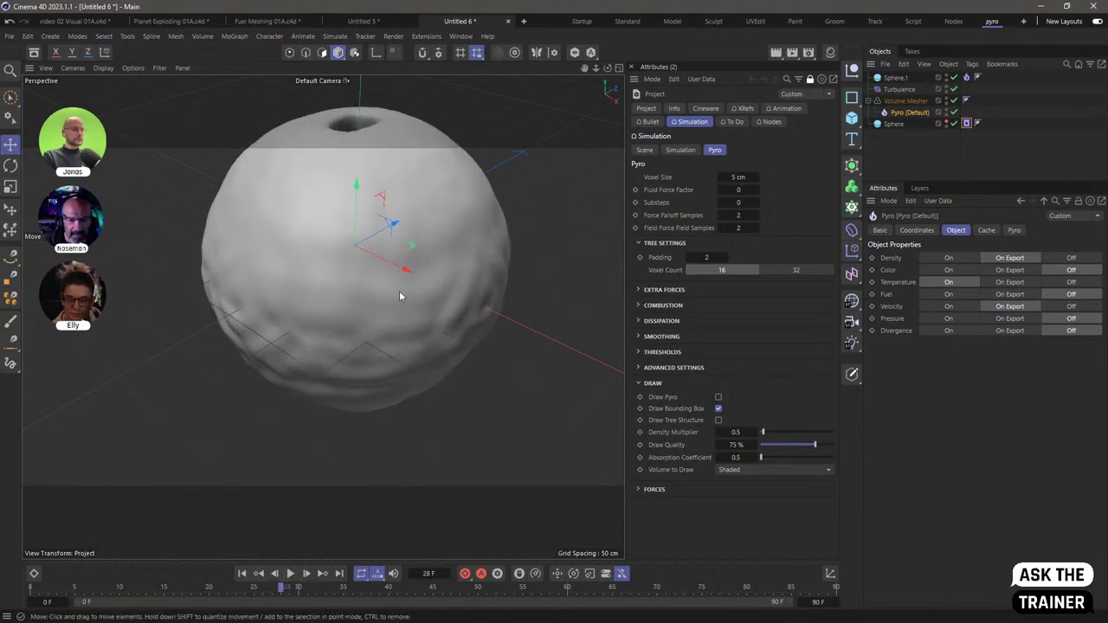
scroll(382, 285, "down", 5)
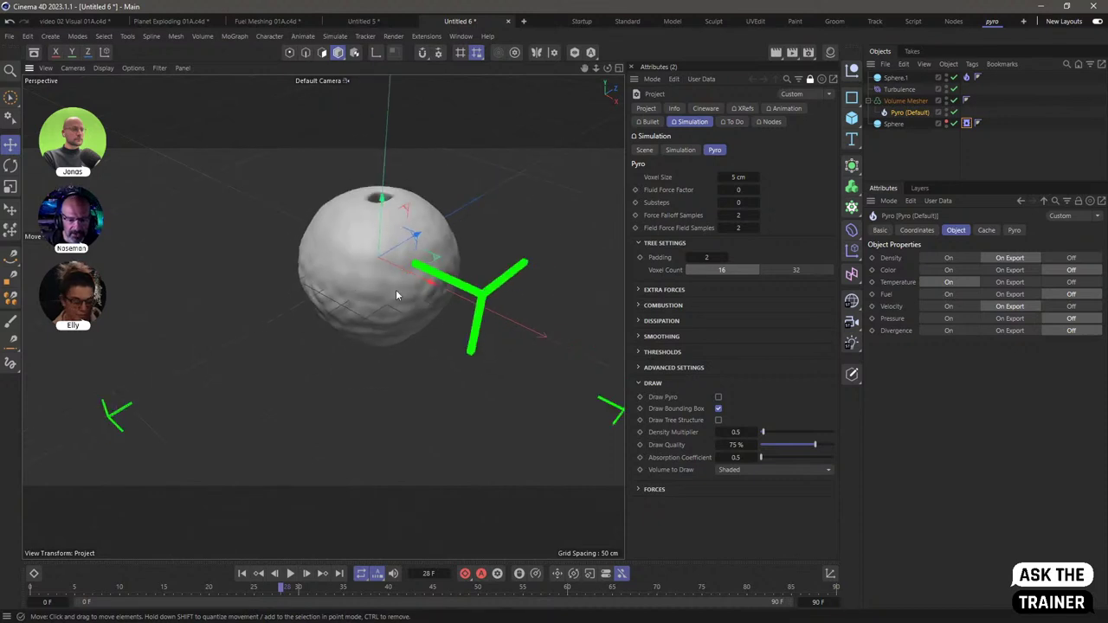
left_click_drag(444, 296, 383, 302, "alt")
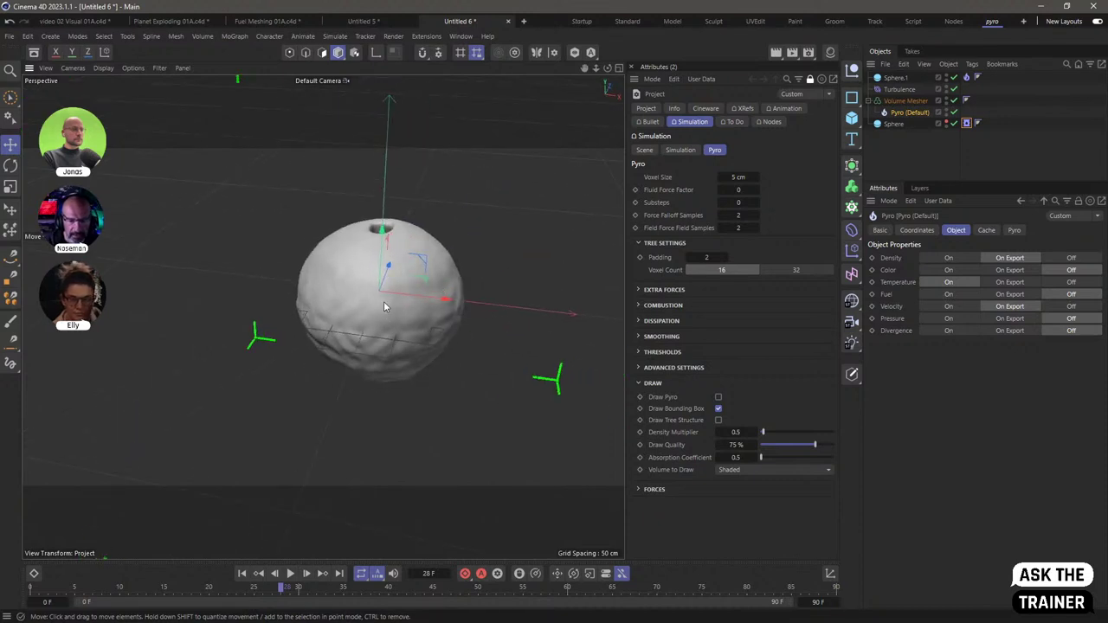
left_click(242, 574)
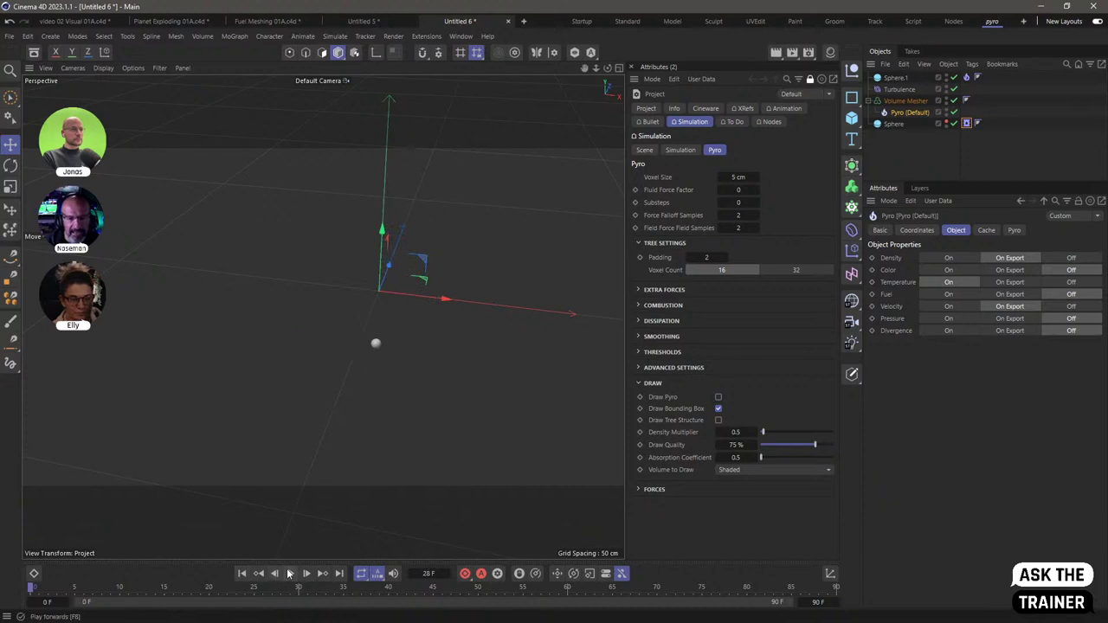
Play the simulation to frame 16 to inspect the mesh, and clear the object selection
left_click(290, 573)
left_click(290, 573)
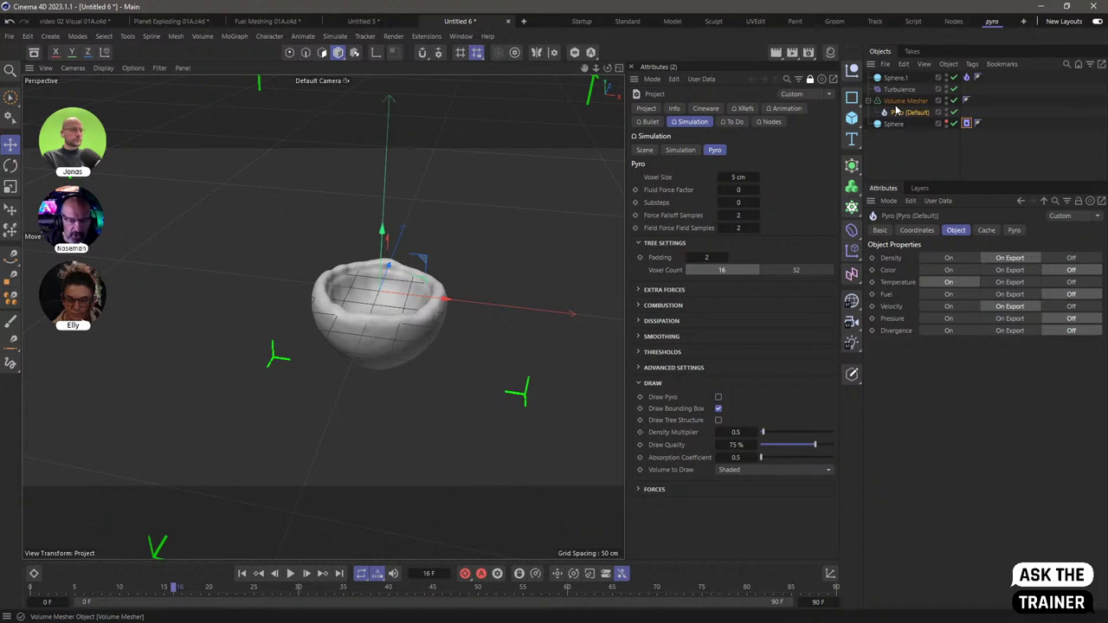
left_click(914, 149)
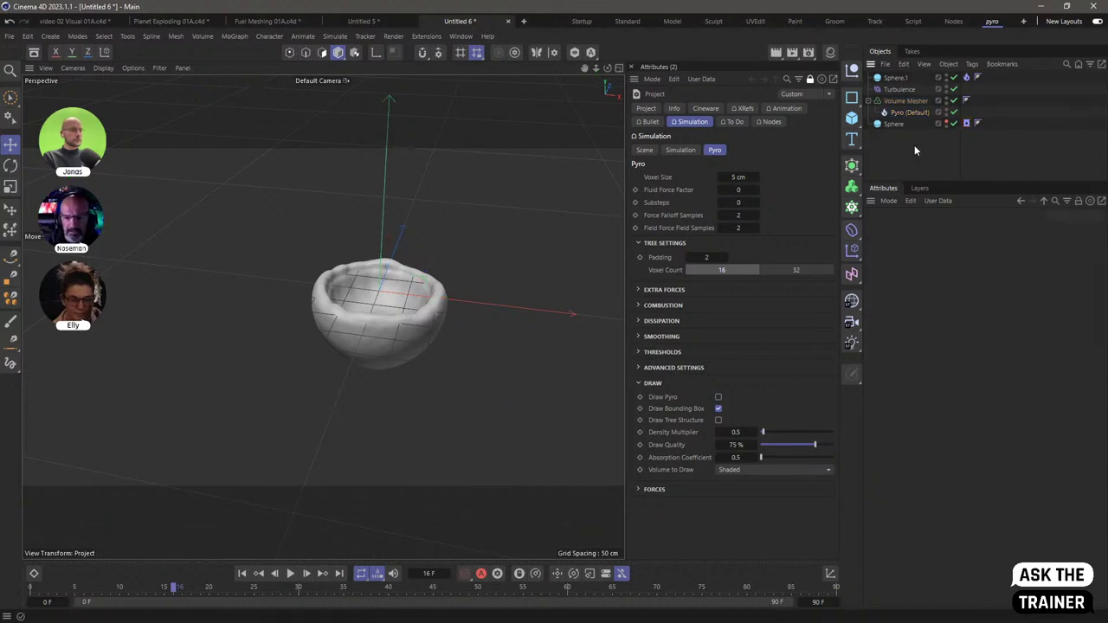
Reset Gravity in the project's simulation scene settings to its default of -981 cm
left_click(645, 150)
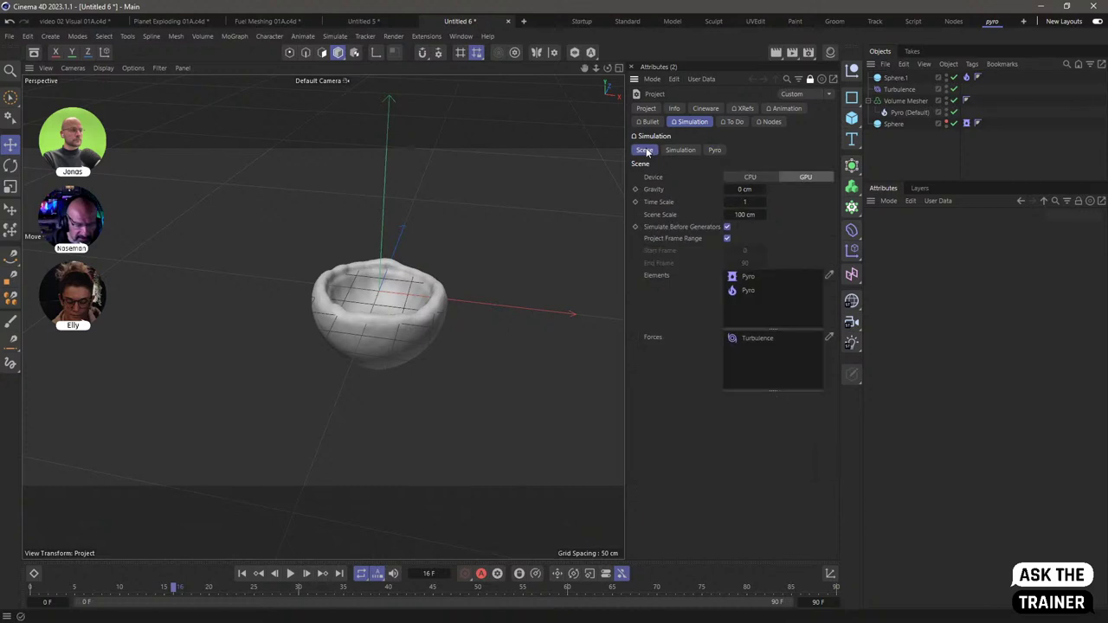
left_click(752, 190)
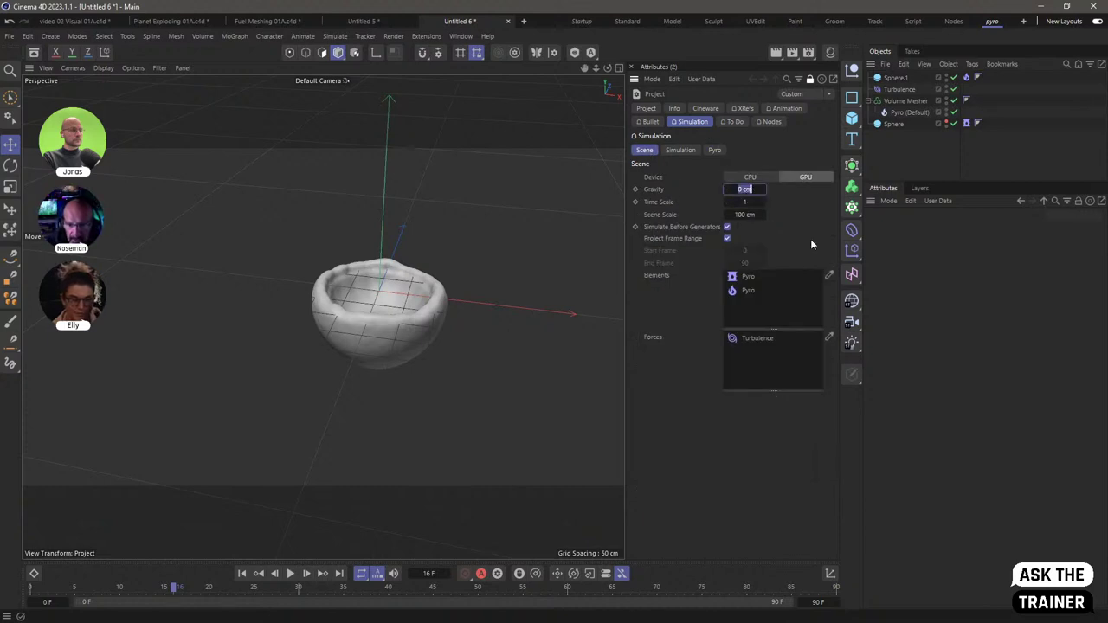
right_click(655, 190)
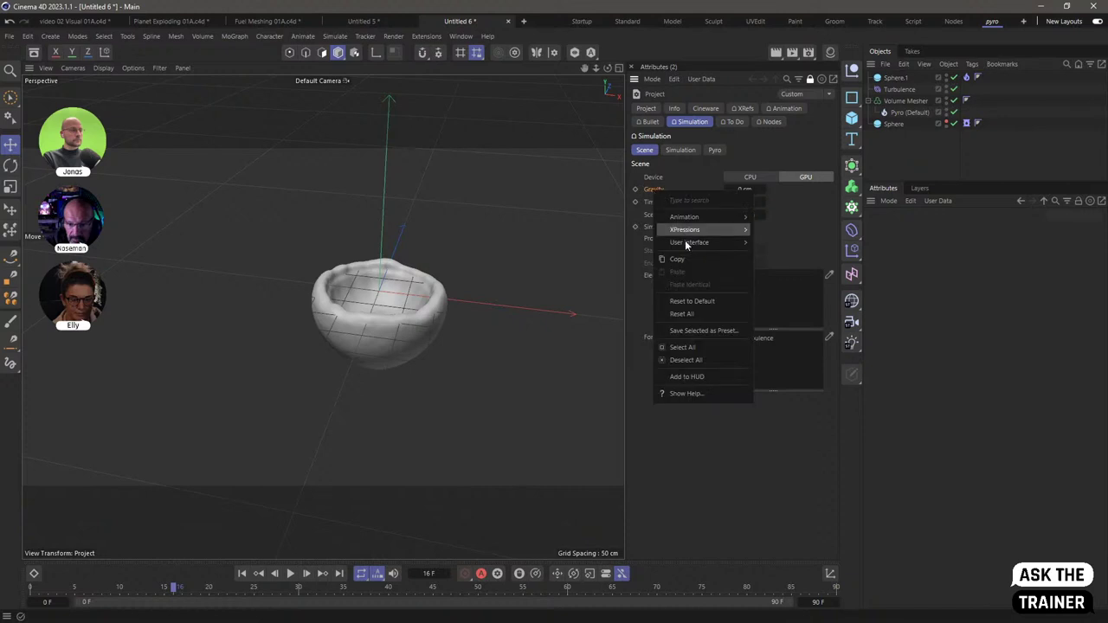
left_click(705, 301)
left_click(734, 189)
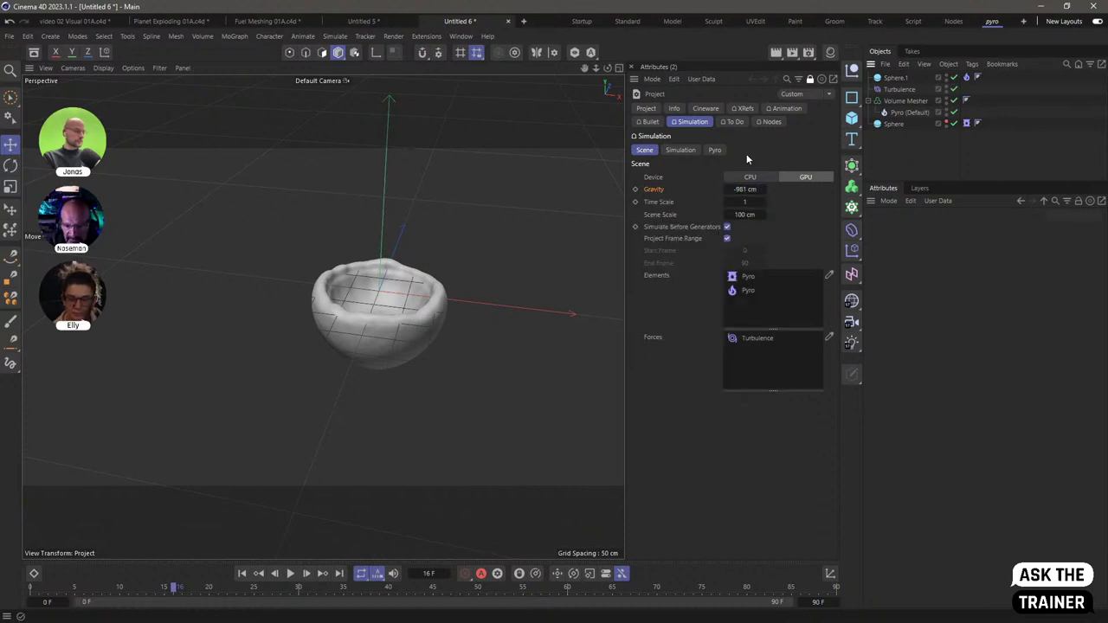
Set the Pyro extra forces' Density Buoyancy to 10 and Temperature Buoyancy to -0.045
left_click(715, 151)
left_click(640, 289)
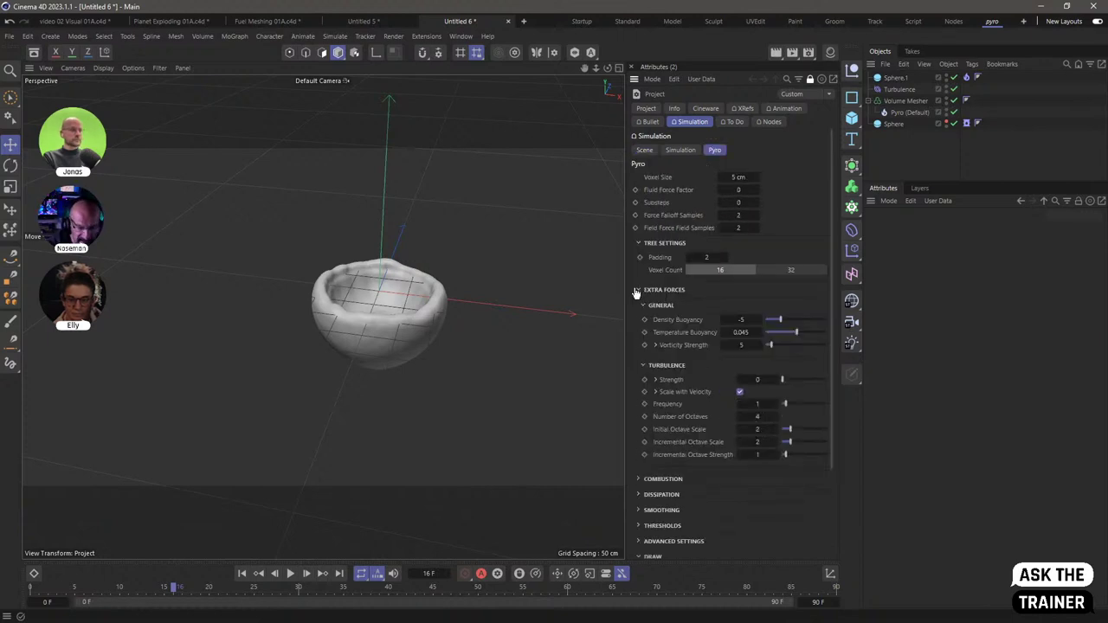
left_click(741, 319)
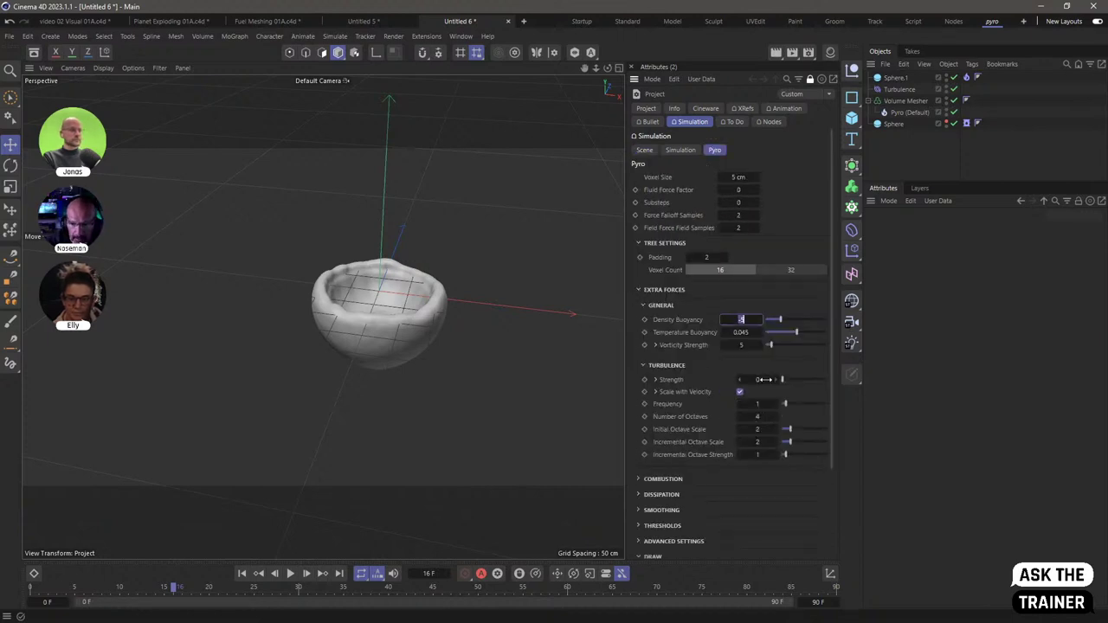
type("10")
key("Return")
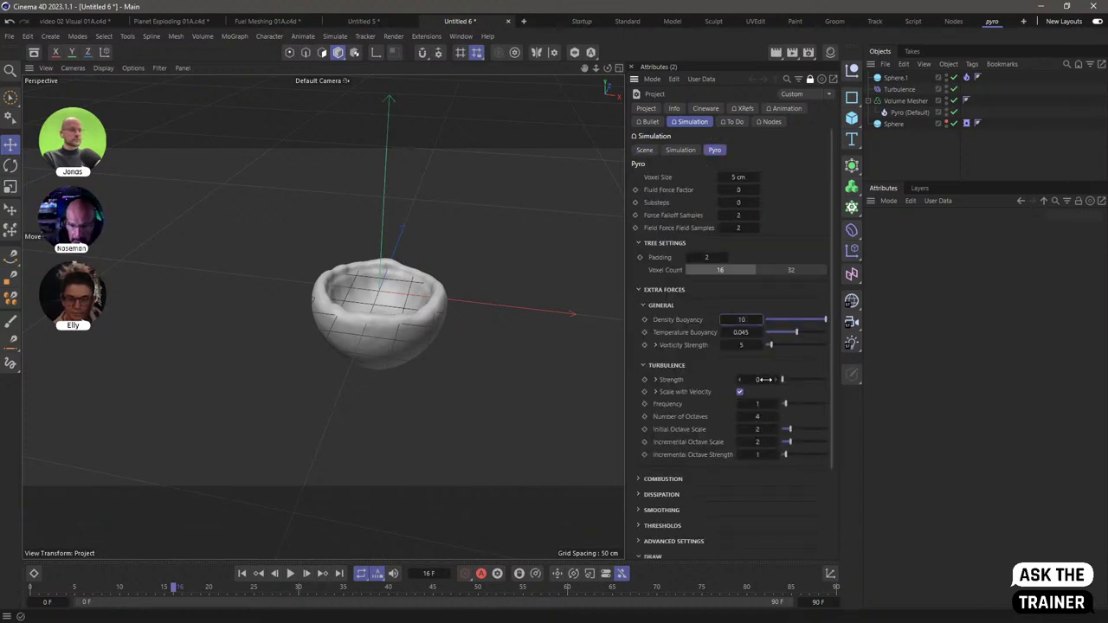
left_click(730, 332)
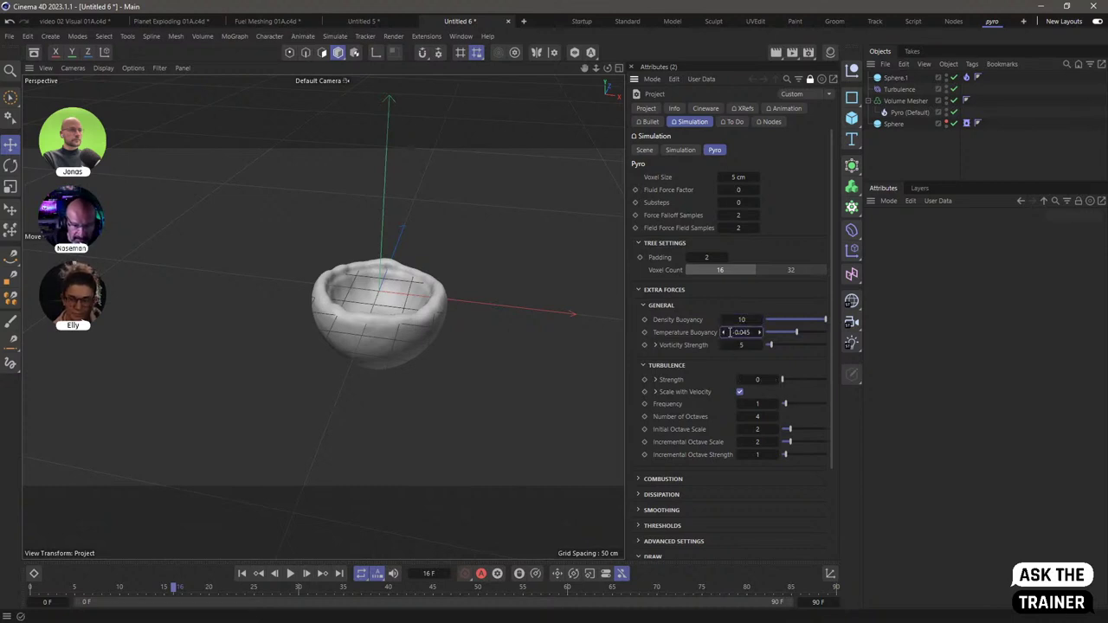
key("Return")
Replay the simulation from the first frame up to frame 31 to inspect the rising and falling mesh, and return to the first frame
left_click(291, 574)
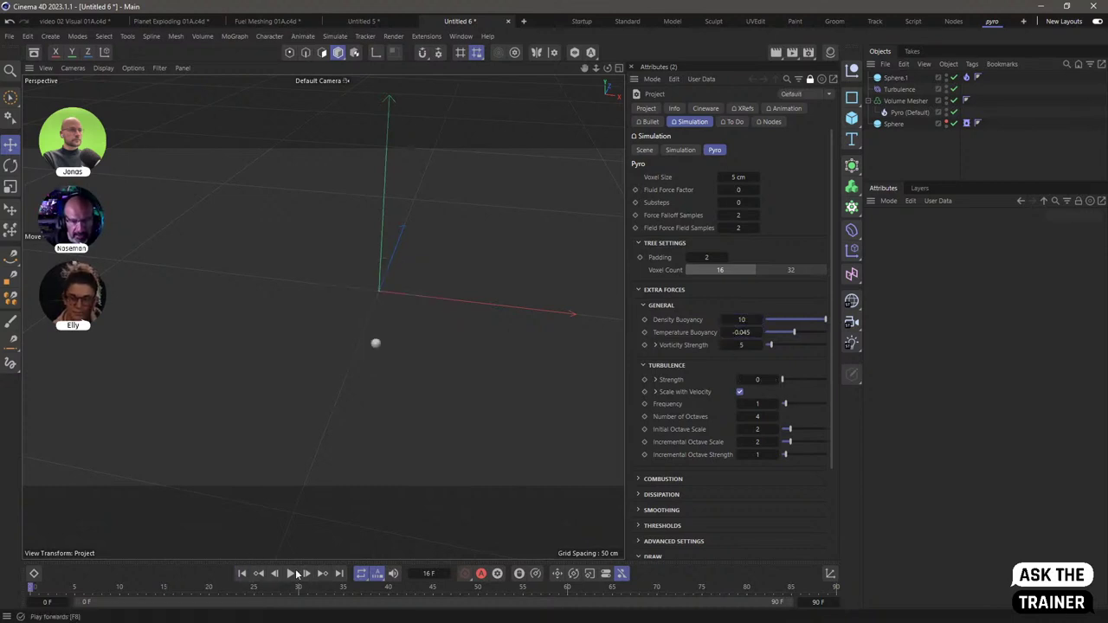
left_click(292, 574)
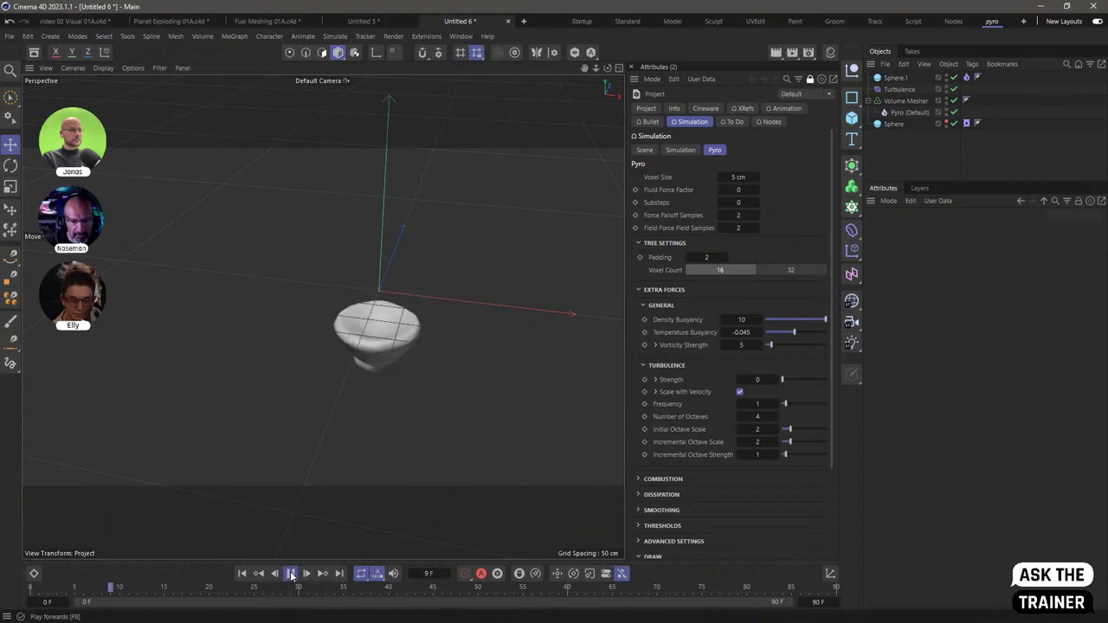
left_click(292, 574)
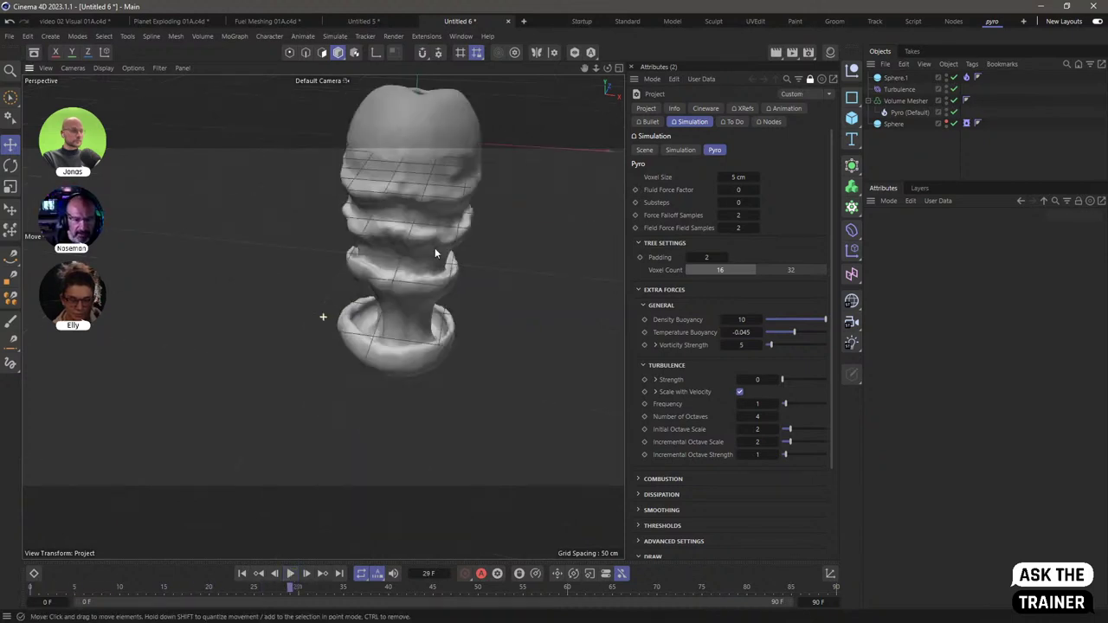
left_click(291, 574)
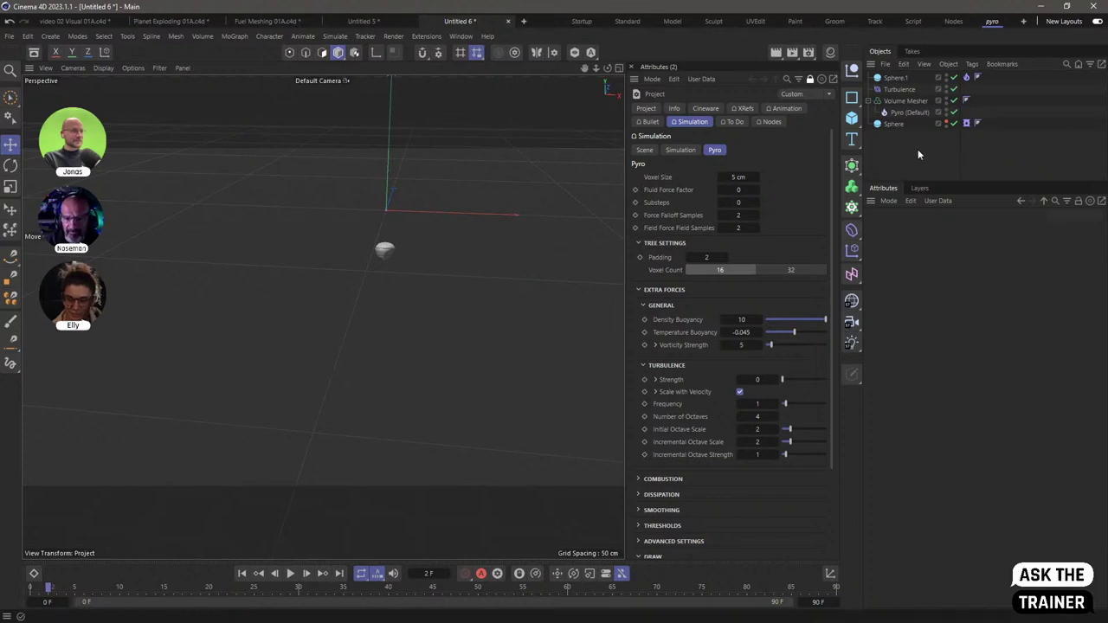
left_click(242, 574)
left_click(291, 574)
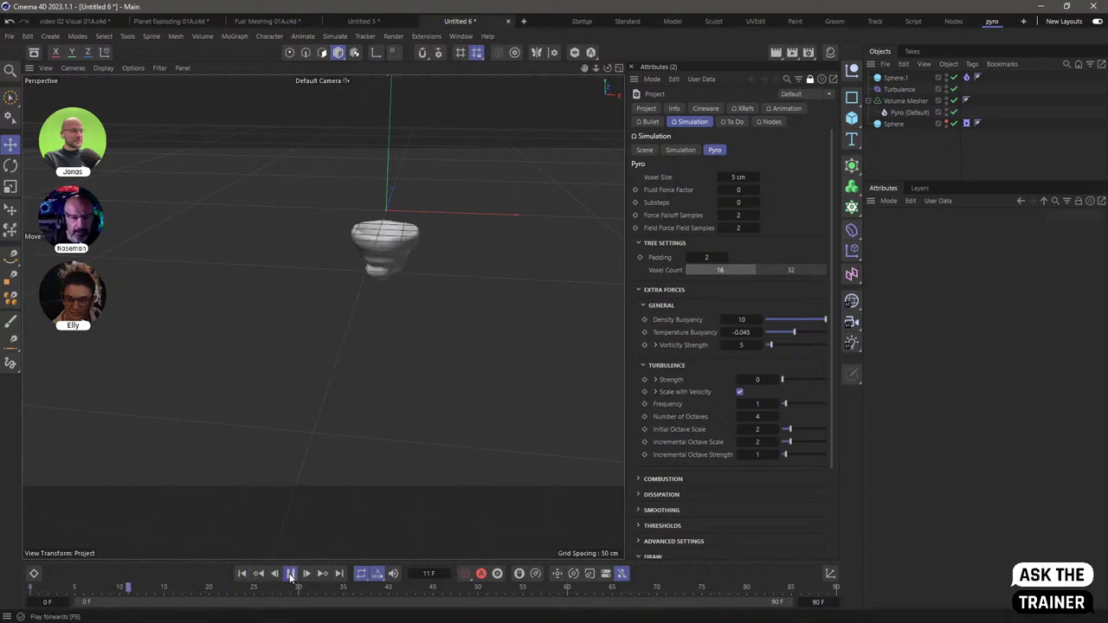
left_click(291, 574)
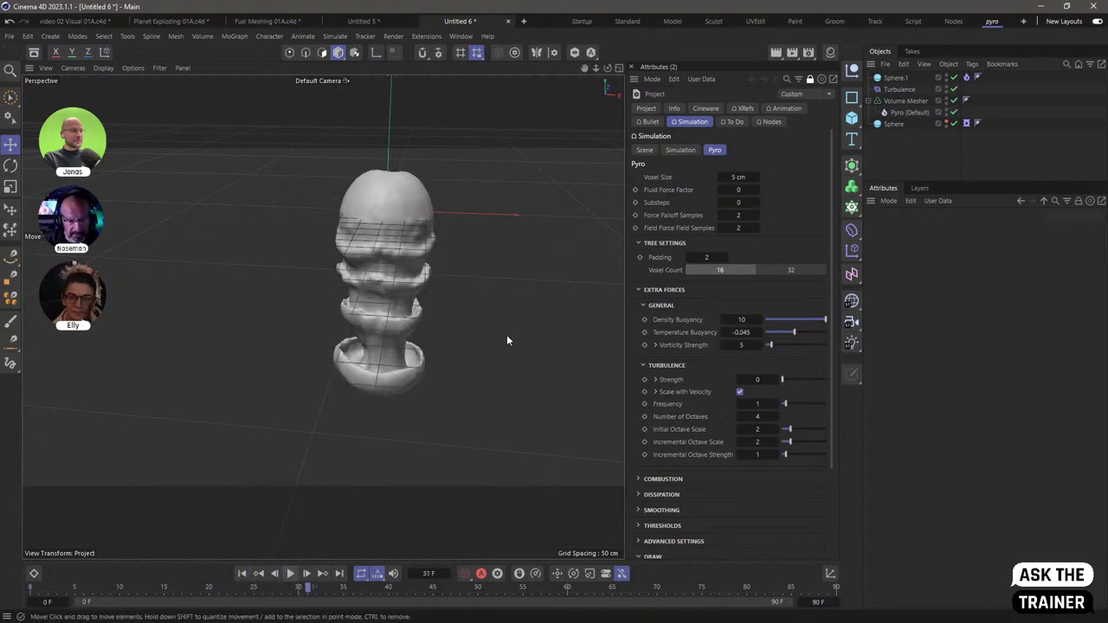
left_click(242, 574)
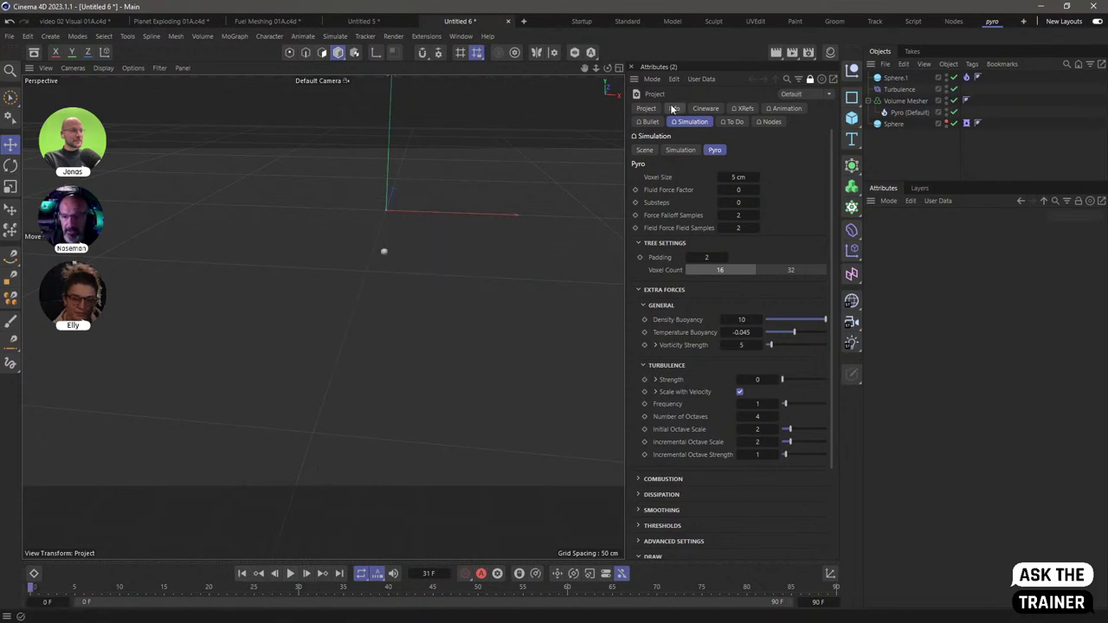
Close the extra Attributes manager and add a Pyramid positioned directly below the small sphere
left_click(637, 78)
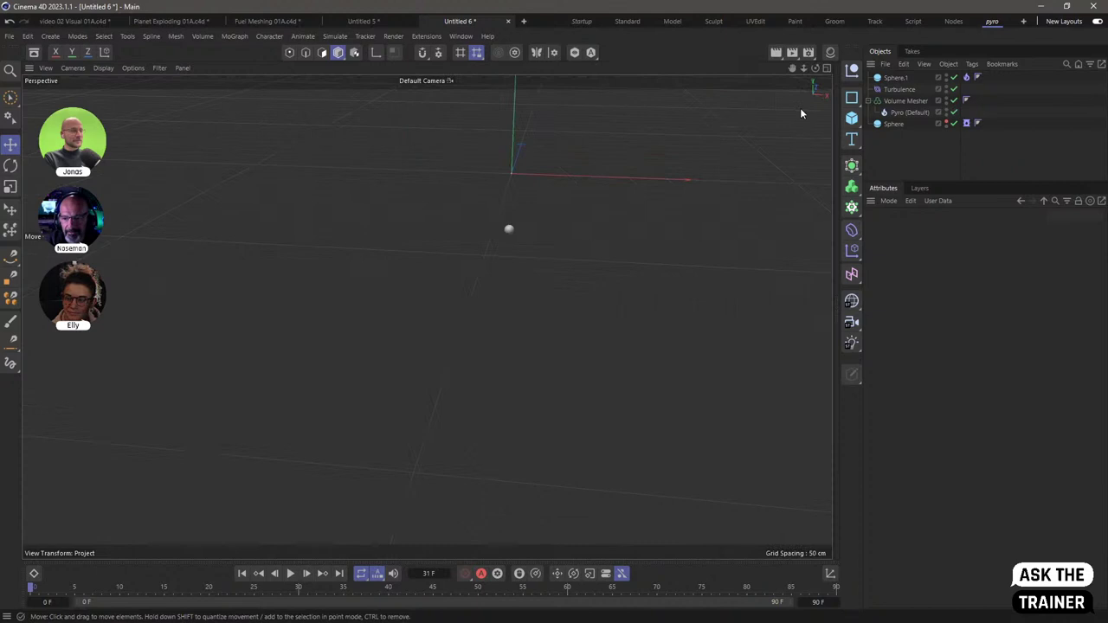
left_click(851, 117)
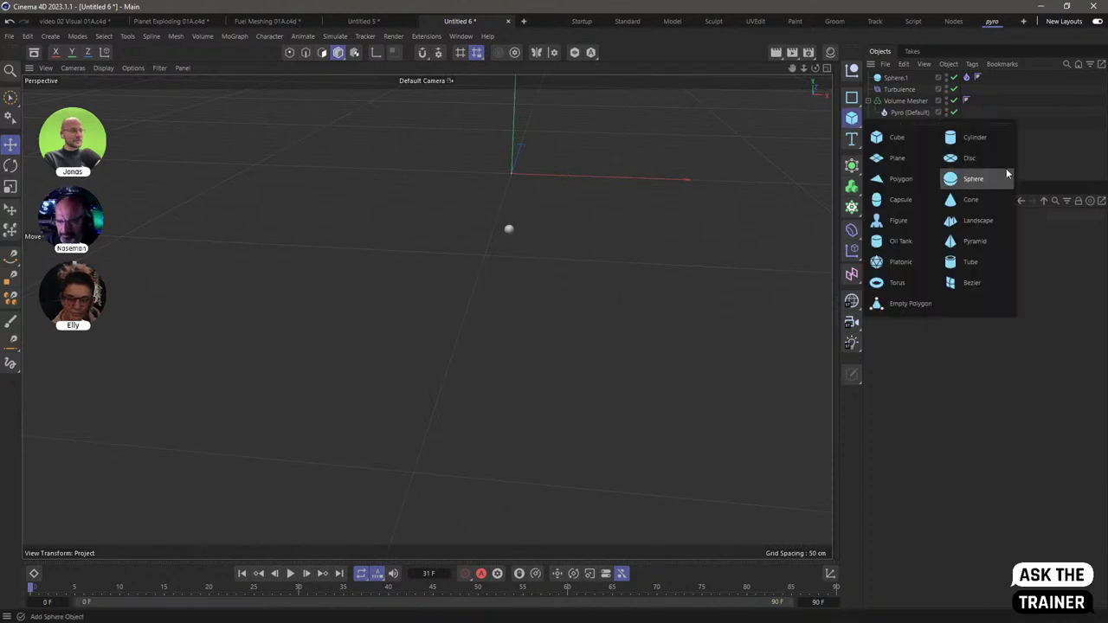
left_click(980, 241)
left_click_drag(514, 90, 509, 234)
Add a Collider tag to the pyramid and hide the pyramid in the viewport
right_click(900, 78)
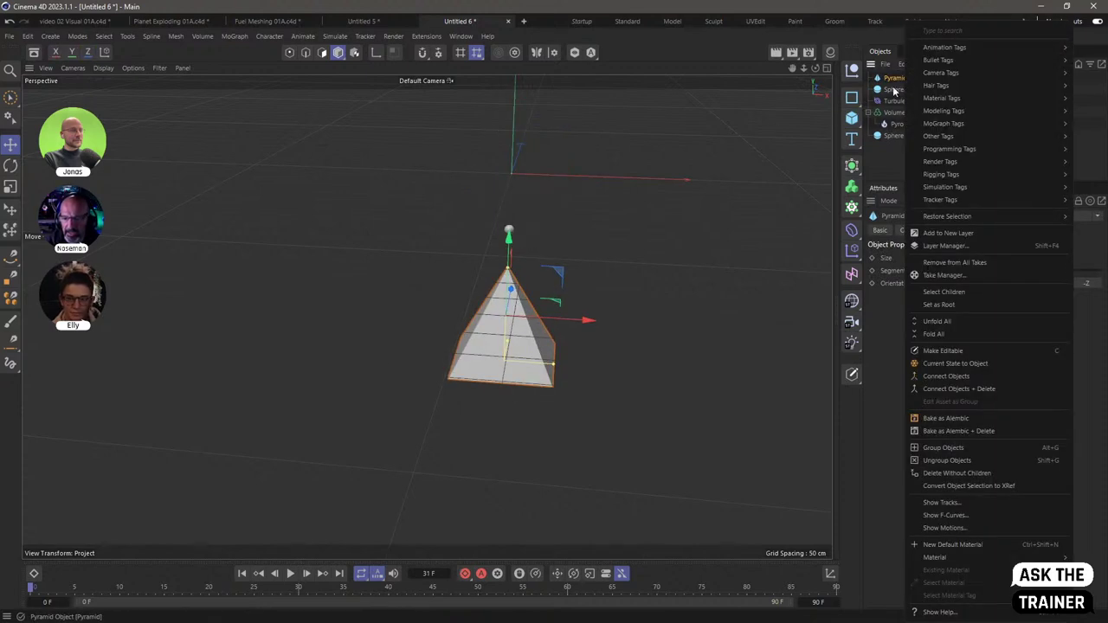
mouse_move(953, 187)
left_click(881, 270)
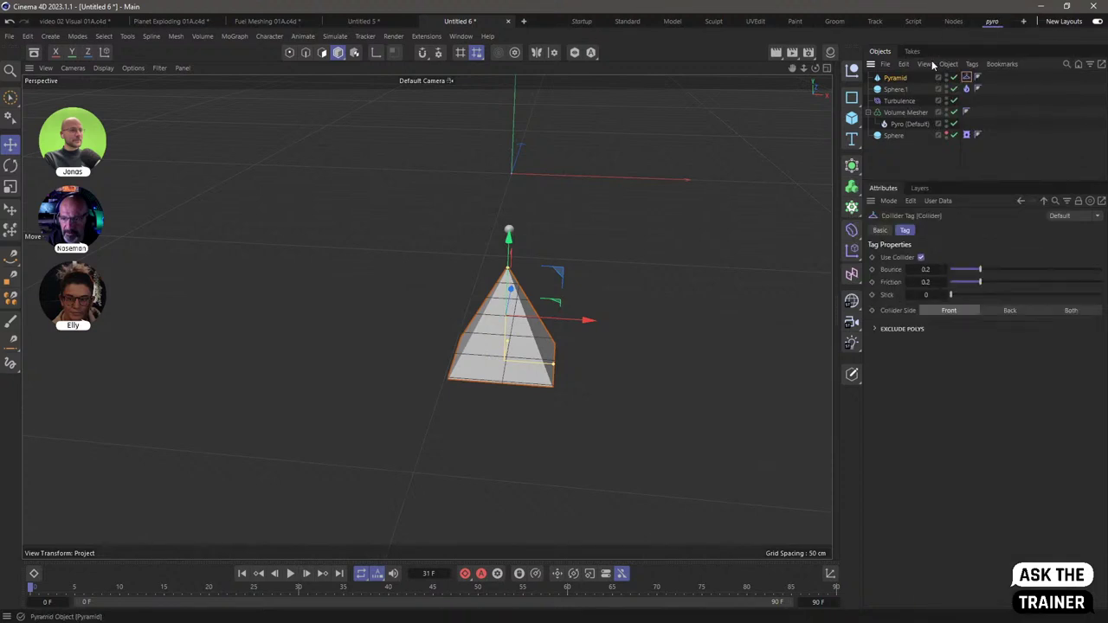
left_click(946, 76)
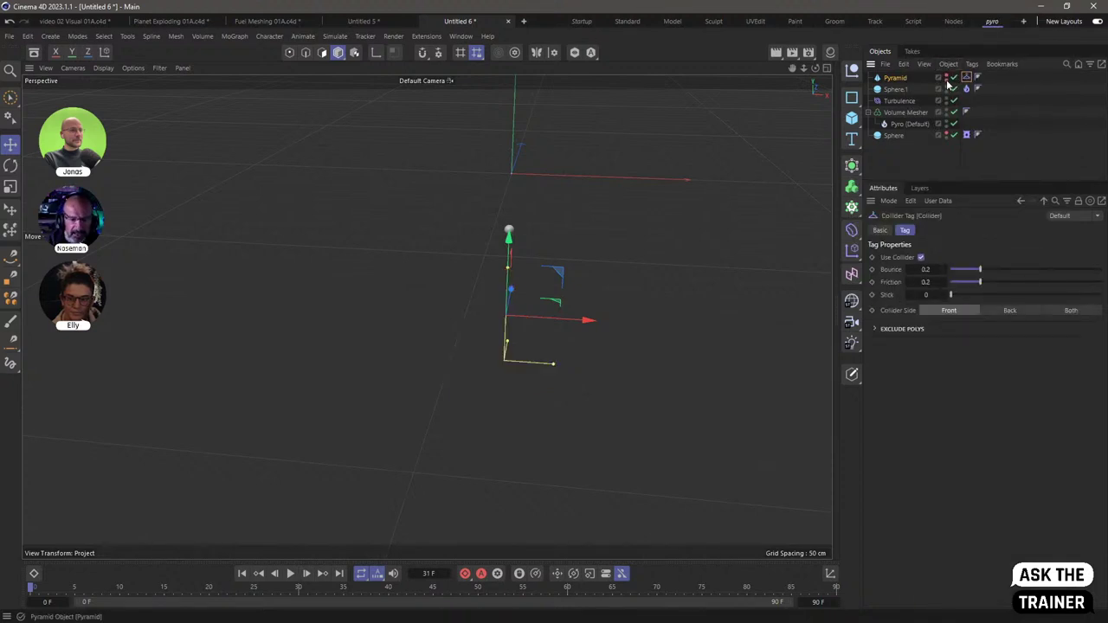
Play the simulation to frame 26 and examine from several angles how the mesh collides with the hidden pyramid
left_click(291, 574)
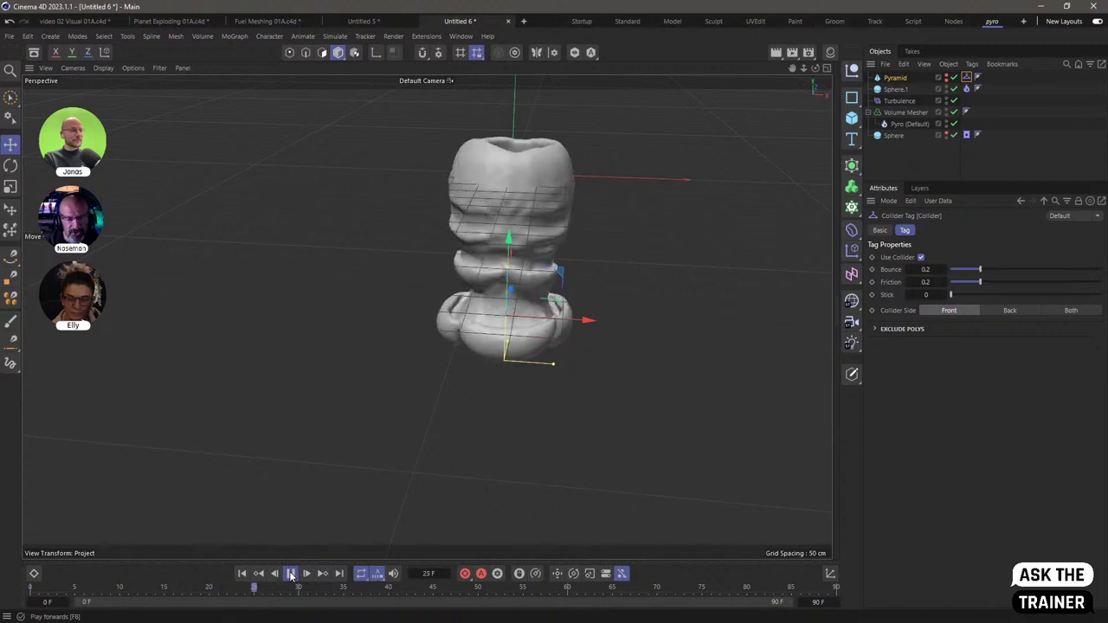
left_click(291, 574)
left_click_drag(524, 289, 494, 483, "alt")
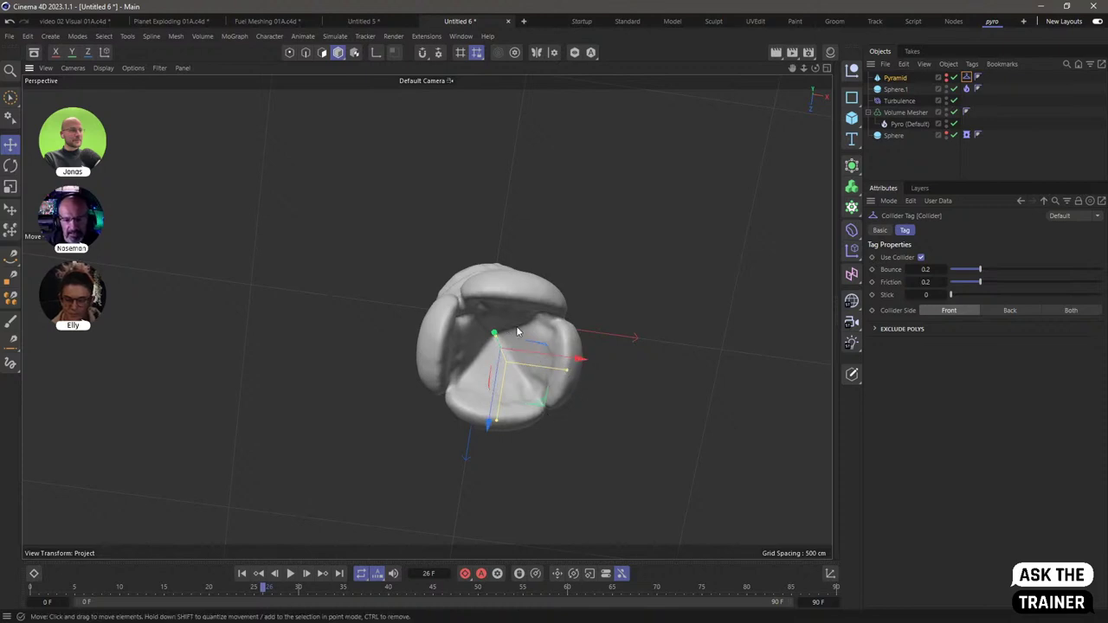
left_click_drag(519, 331, 494, 262, "alt")
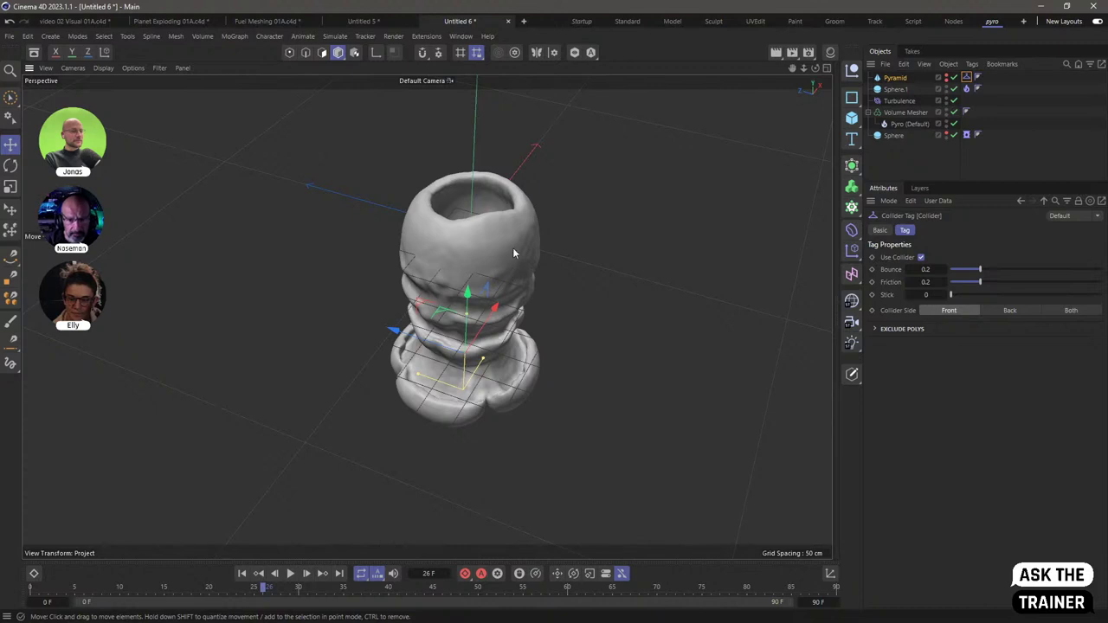
mouse_move(512, 247)
left_mouse_down("alt")
mouse_move(527, 277)
mouse_move(478, 240)
mouse_move(506, 217)
mouse_move(491, 370)
mouse_move(477, 312)
mouse_move(493, 230)
mouse_move(499, 259)
mouse_move(497, 229)
mouse_move(511, 215)
left_mouse_up("alt")
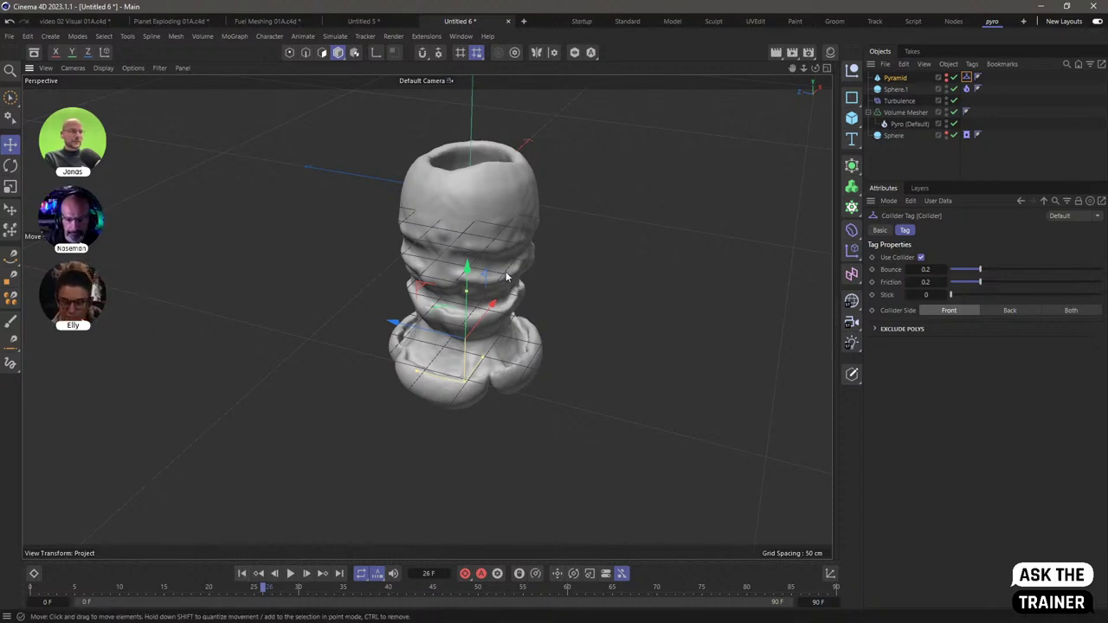
left_click_drag(496, 293, 532, 279, "alt")
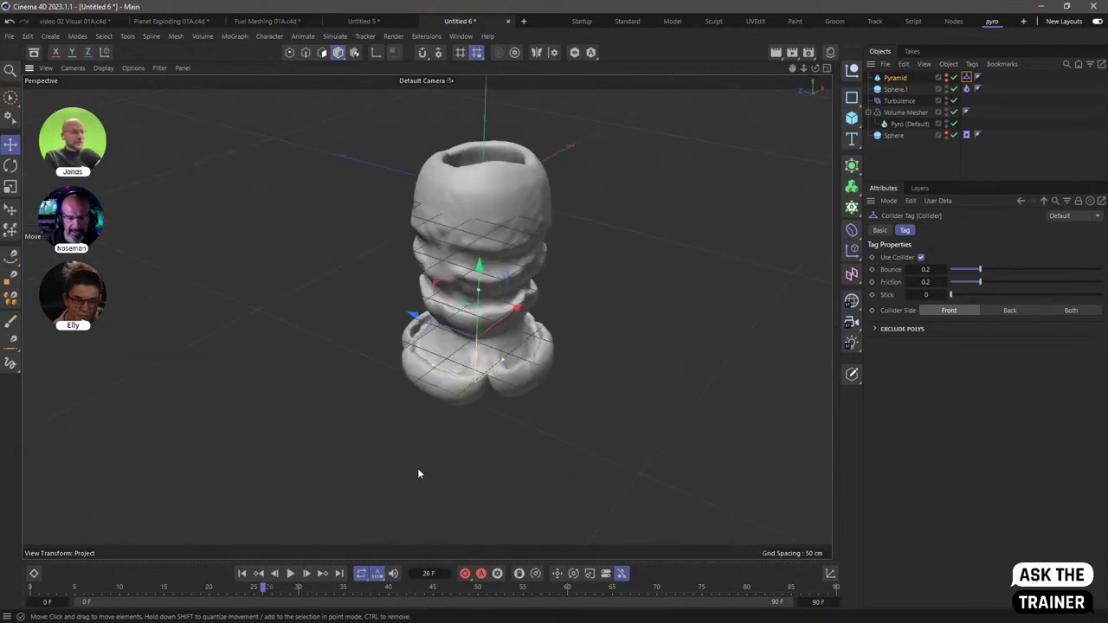
Continue the simulation to frame 45 and examine the mesh flowing down around the pyramid from a lower angle
left_click(291, 574)
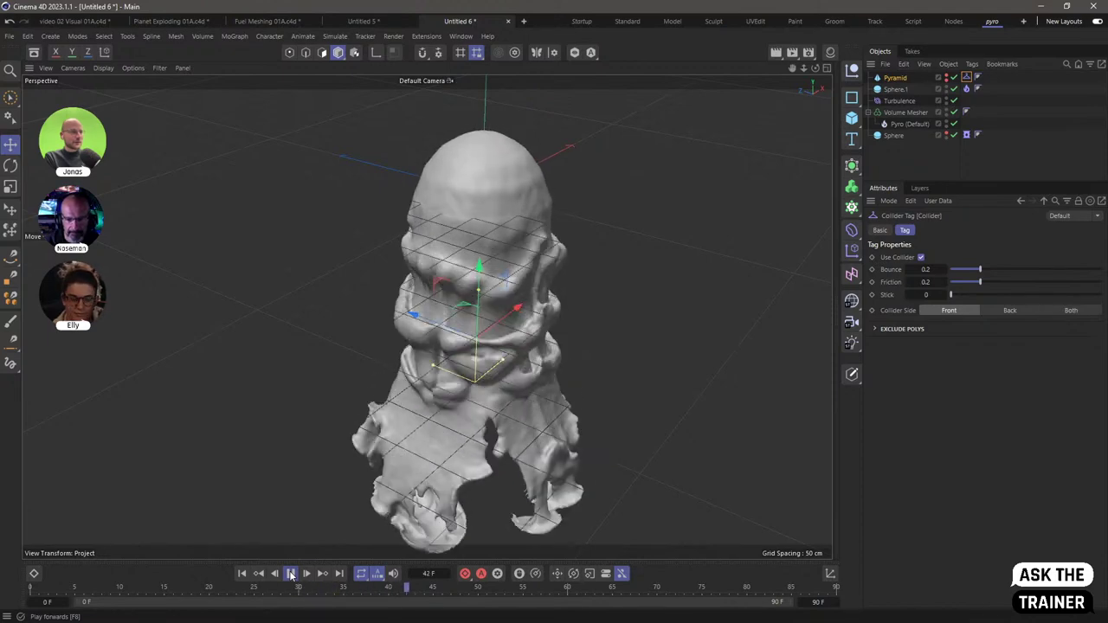
key("F8")
left_click_drag(468, 422, 415, 242, "alt")
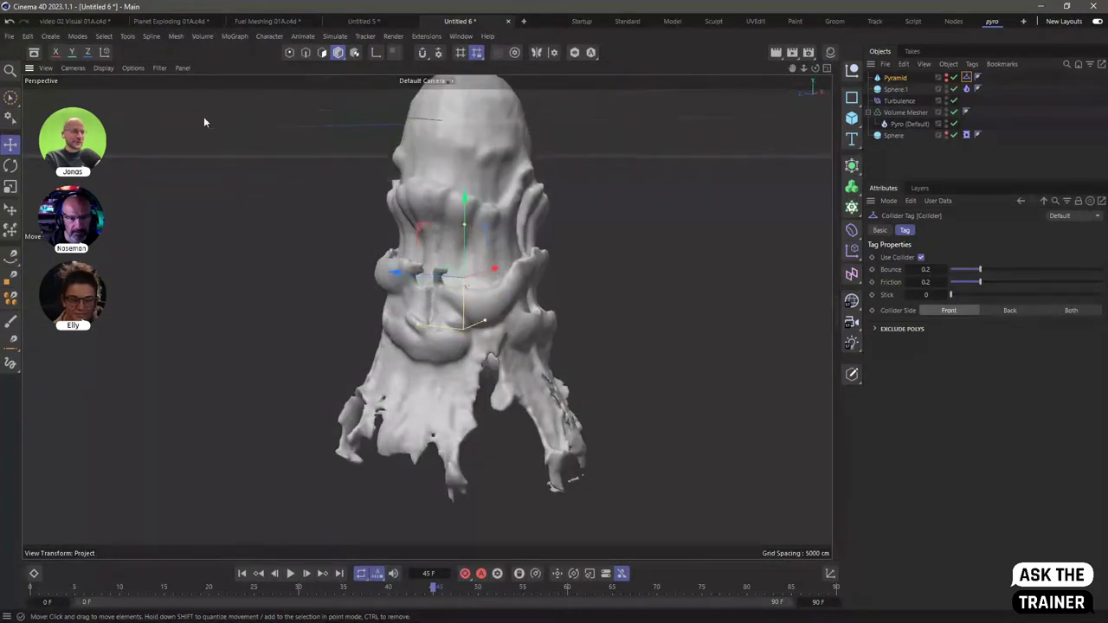
Switch to the Fuel Meshing 01A scene and play its simulation to frame 76 to inspect the mesh
left_click(363, 22)
left_click(268, 24)
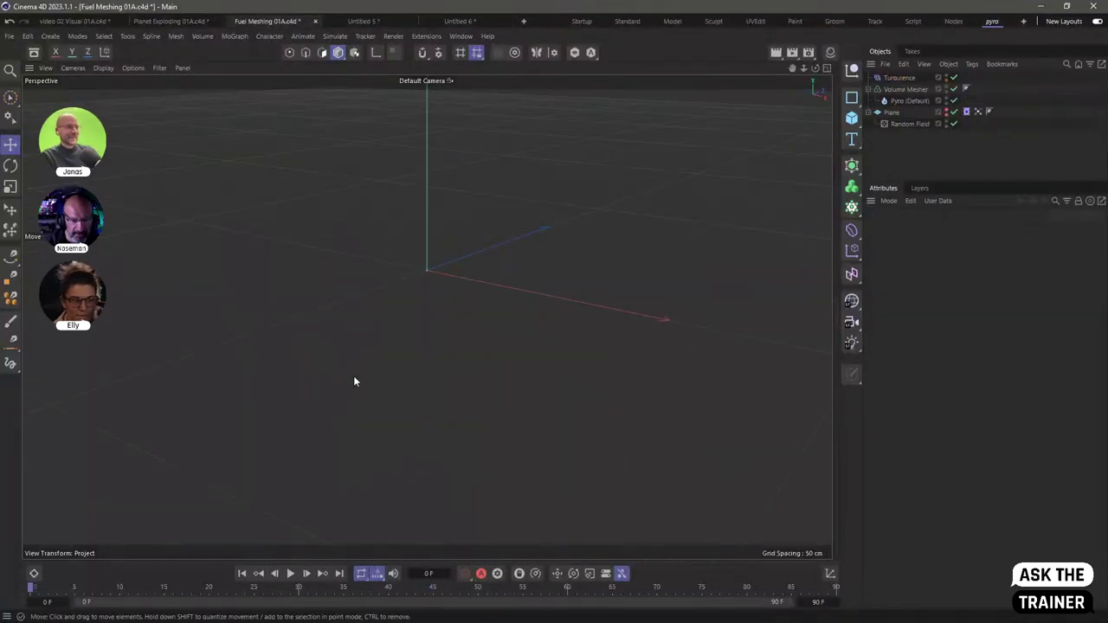
left_click(290, 574)
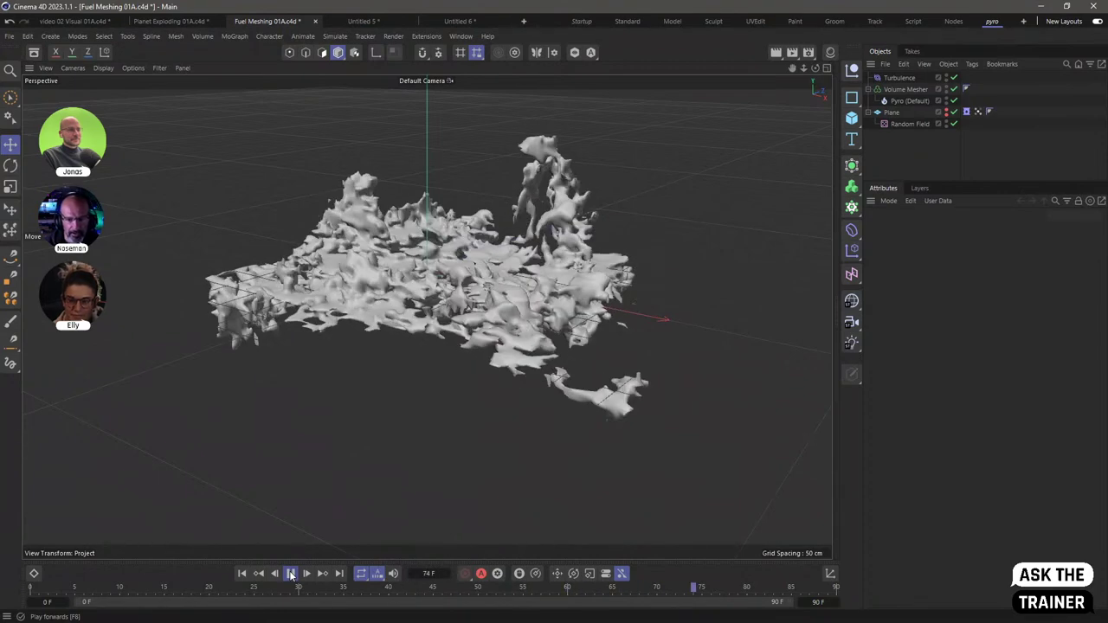
left_click(291, 574)
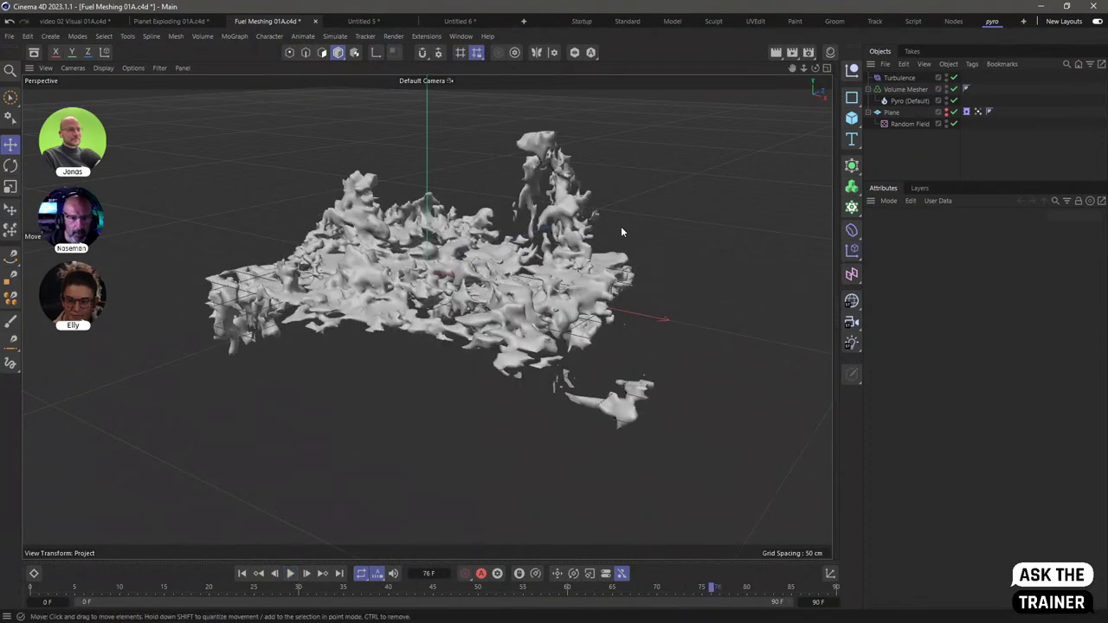
Replay the pyramid collision in the Untitled 6 scene, and return to the Fuel Meshing 01A scene to compare its mesh
left_click(462, 22)
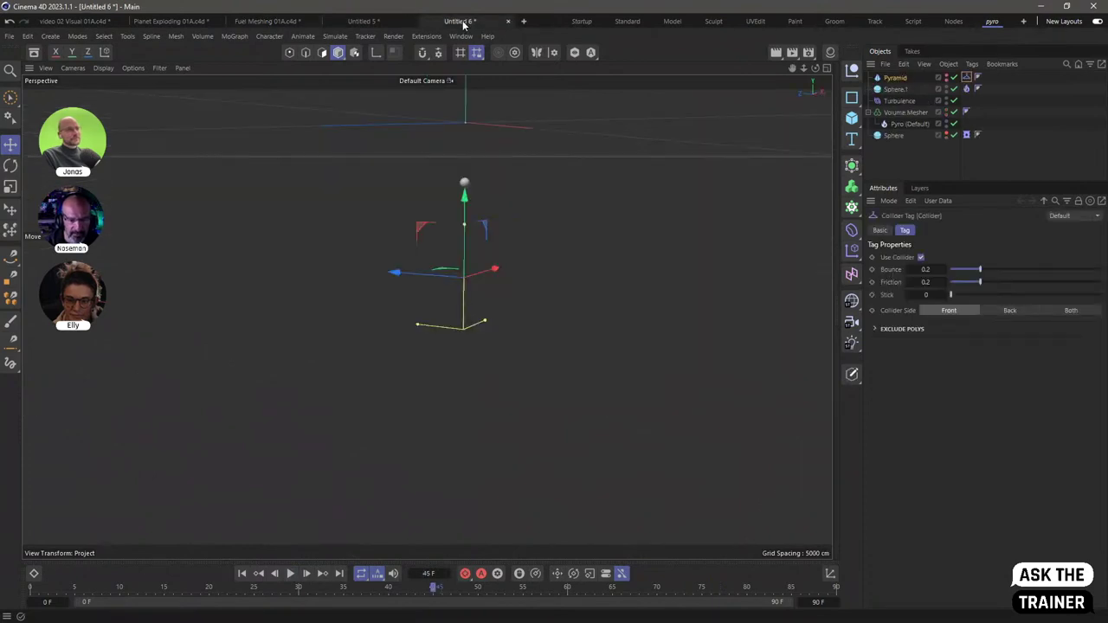
left_click(291, 574)
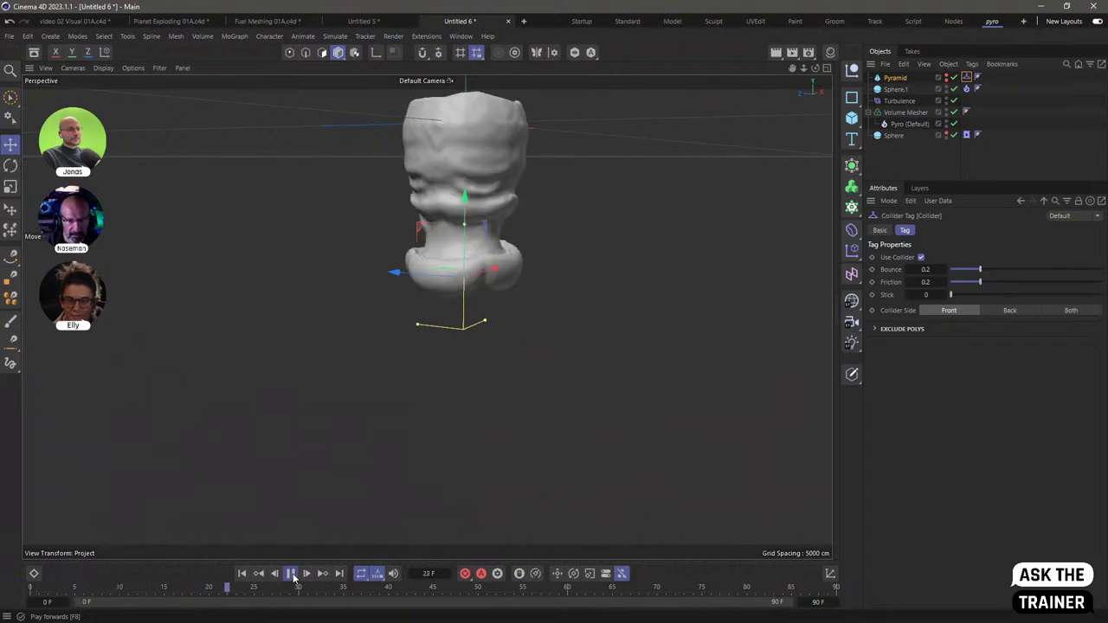
left_click(362, 20)
left_click(266, 21)
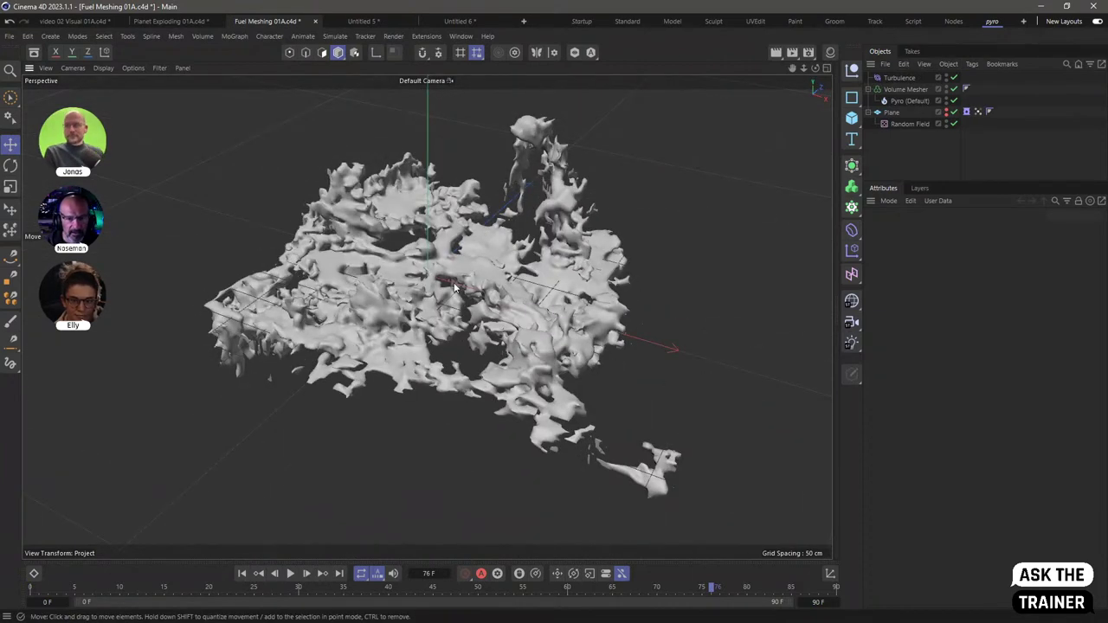
View the Untitled 6 collision mesh from a higher angle, and open the Burning Text 02A scene
left_click(462, 23)
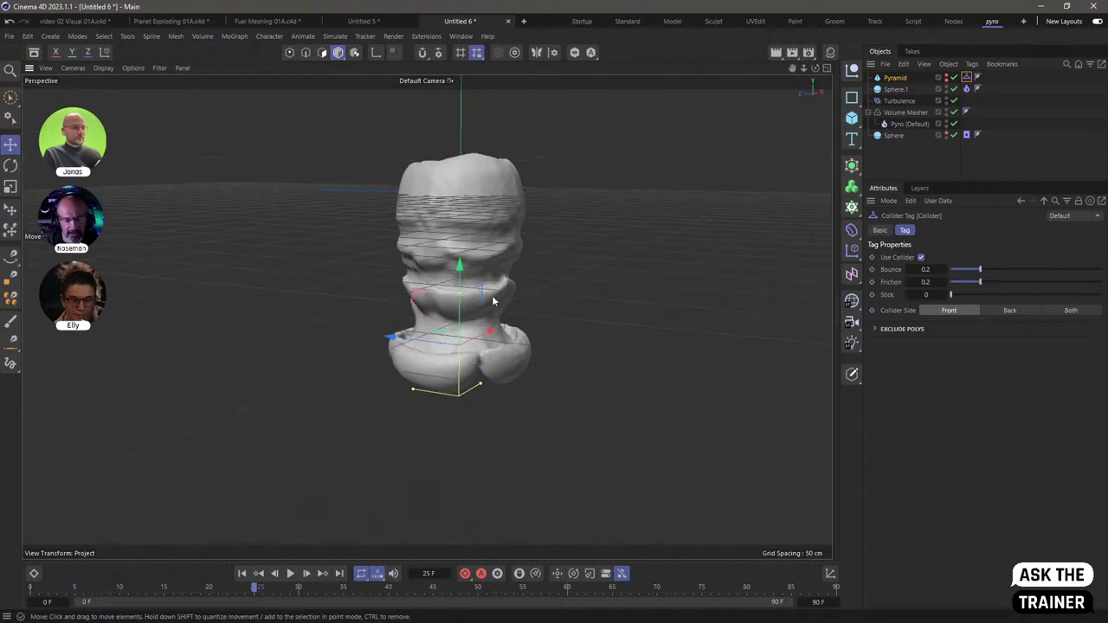
left_click_drag(493, 300, 490, 253, "alt")
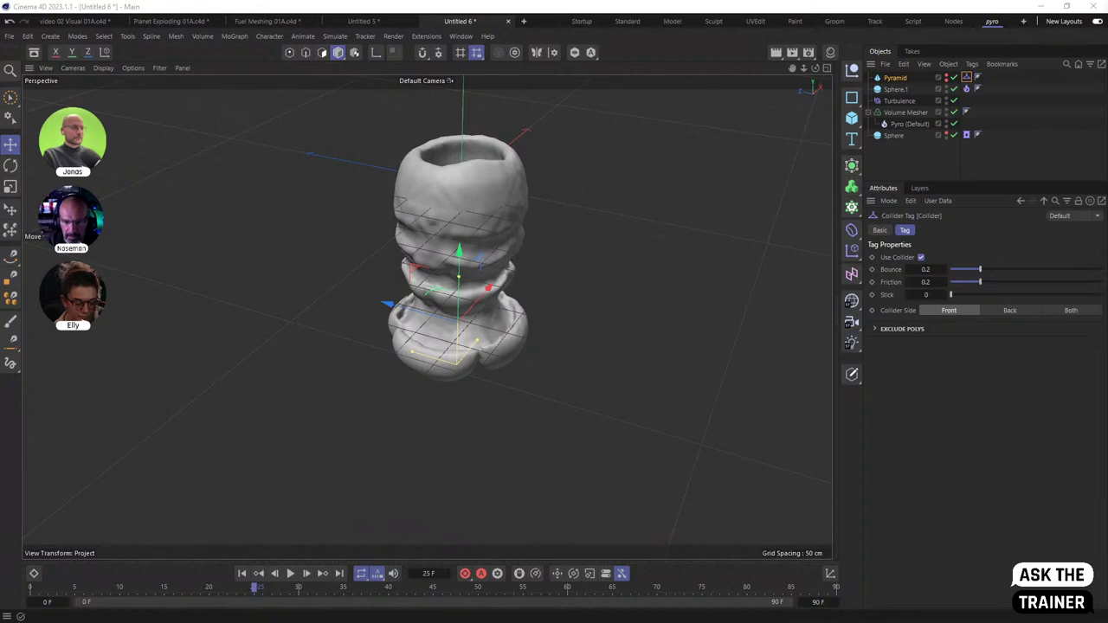
left_click_drag(700, 265, 684, 286)
left_click(648, 370)
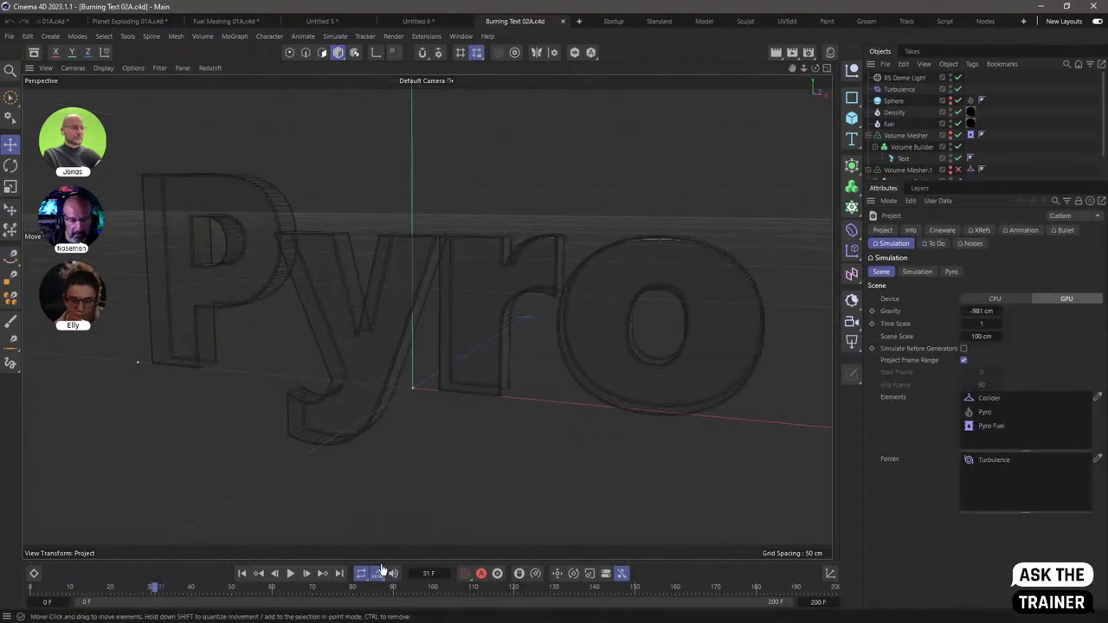
Play the Burning Text 02A simulation to frame 48 and stop it there
left_click(290, 574)
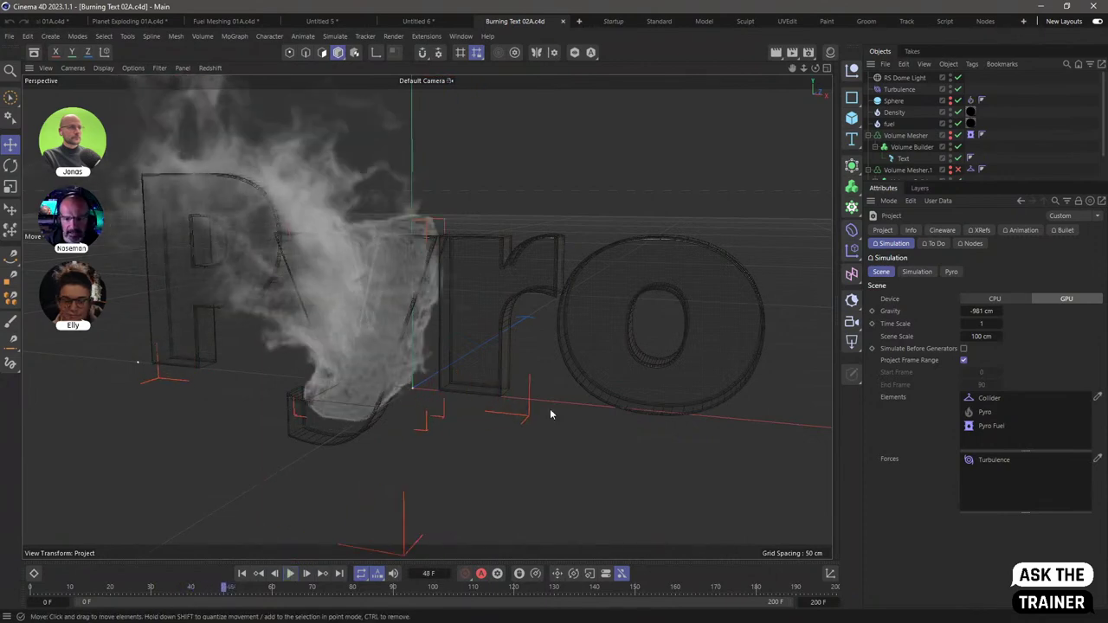
key("F8")
left_click(835, 156)
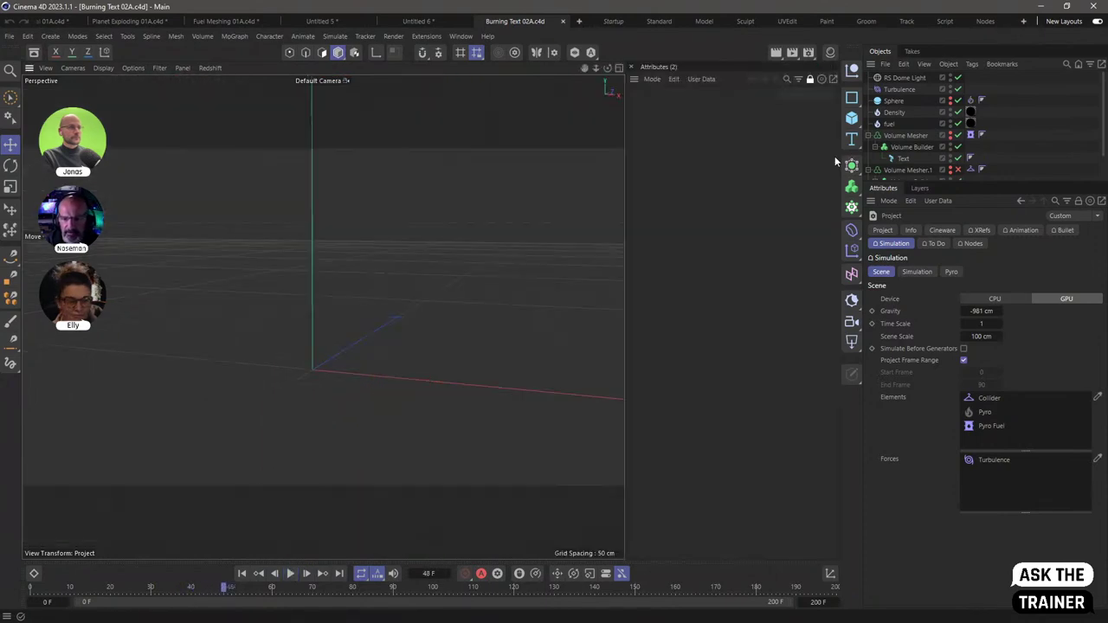
left_click(630, 66)
Open the Redshift RenderView and start a progressive render of the burning Pyro text
left_click(461, 36)
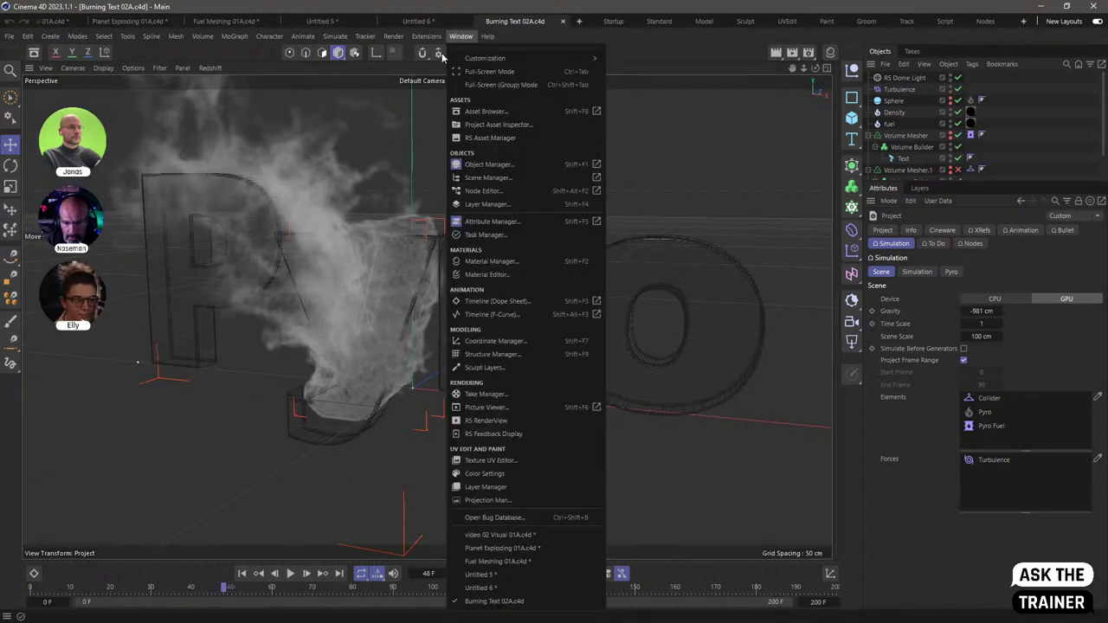
left_click(523, 420)
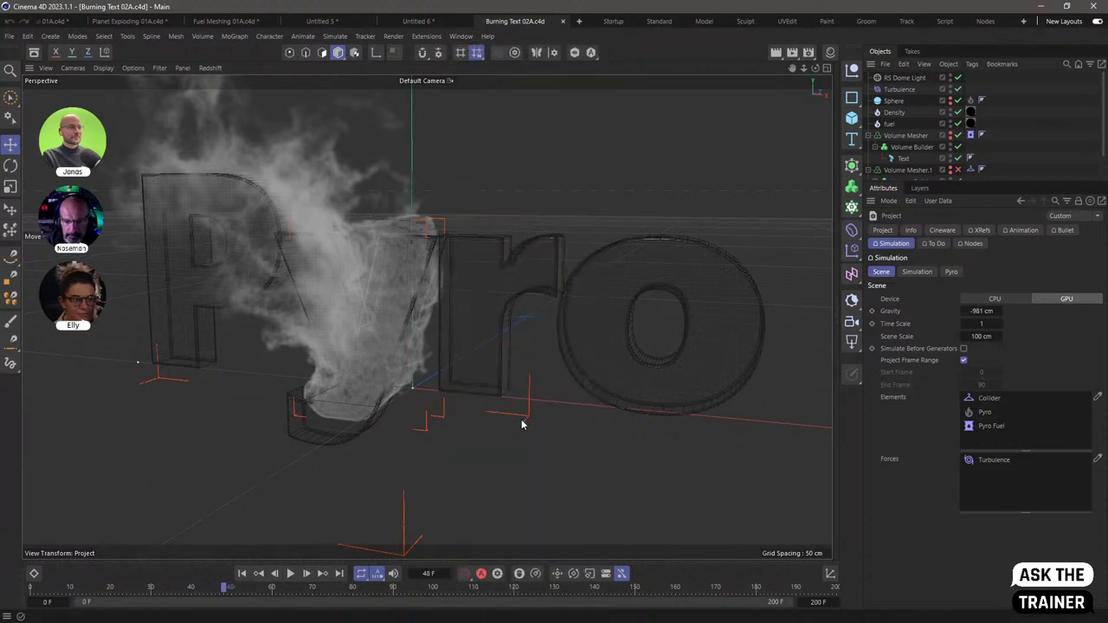
left_click_drag(620, 310, 462, 107)
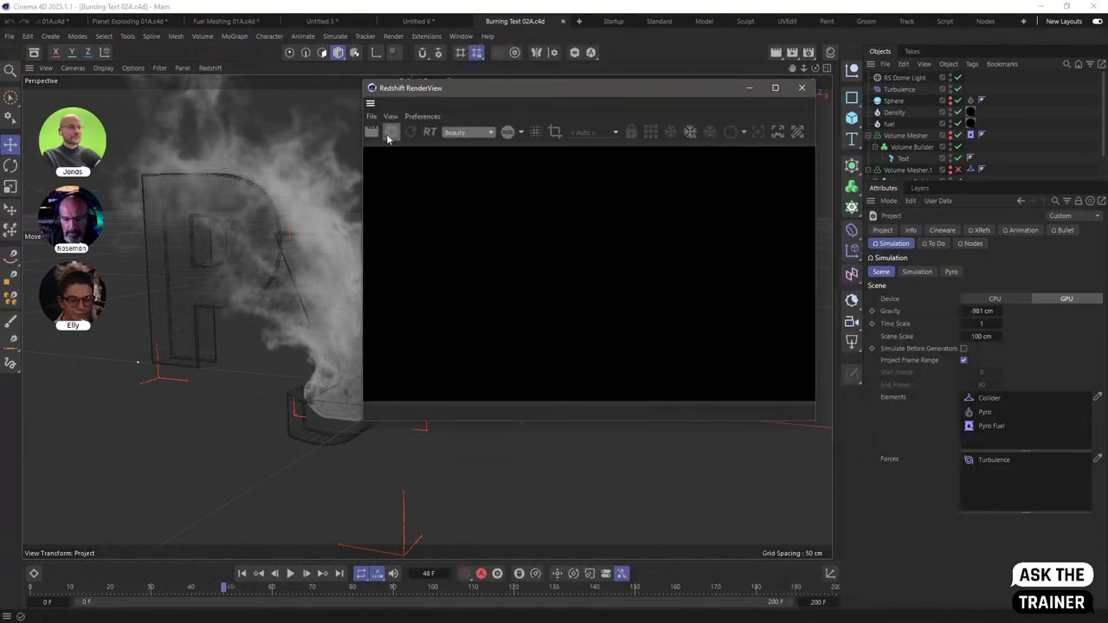
left_click(392, 131)
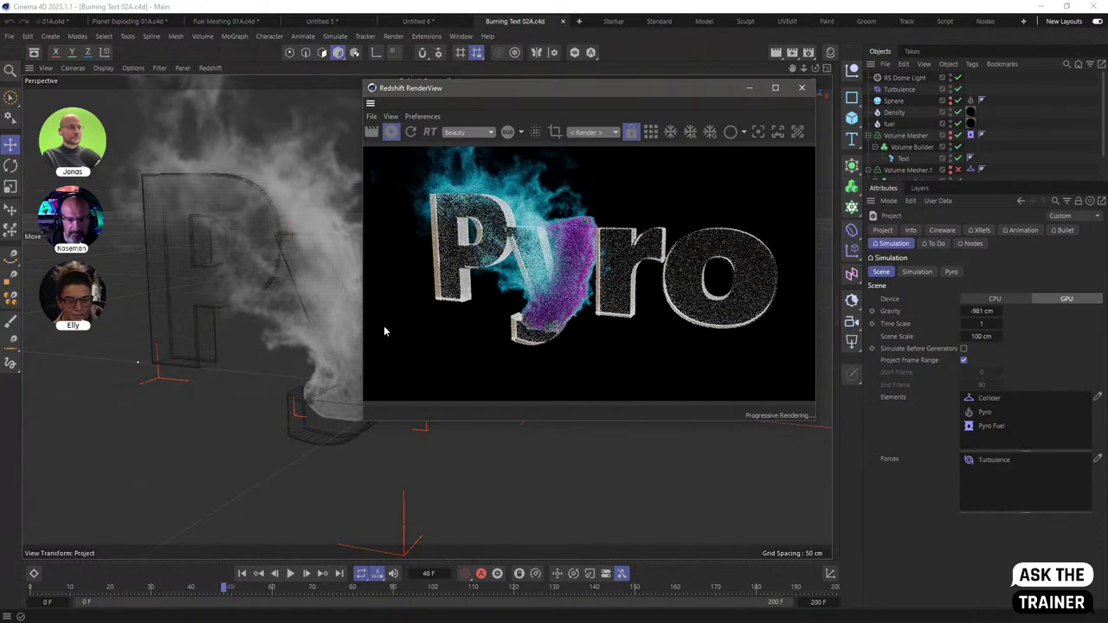
left_click_drag(683, 99, 495, 113)
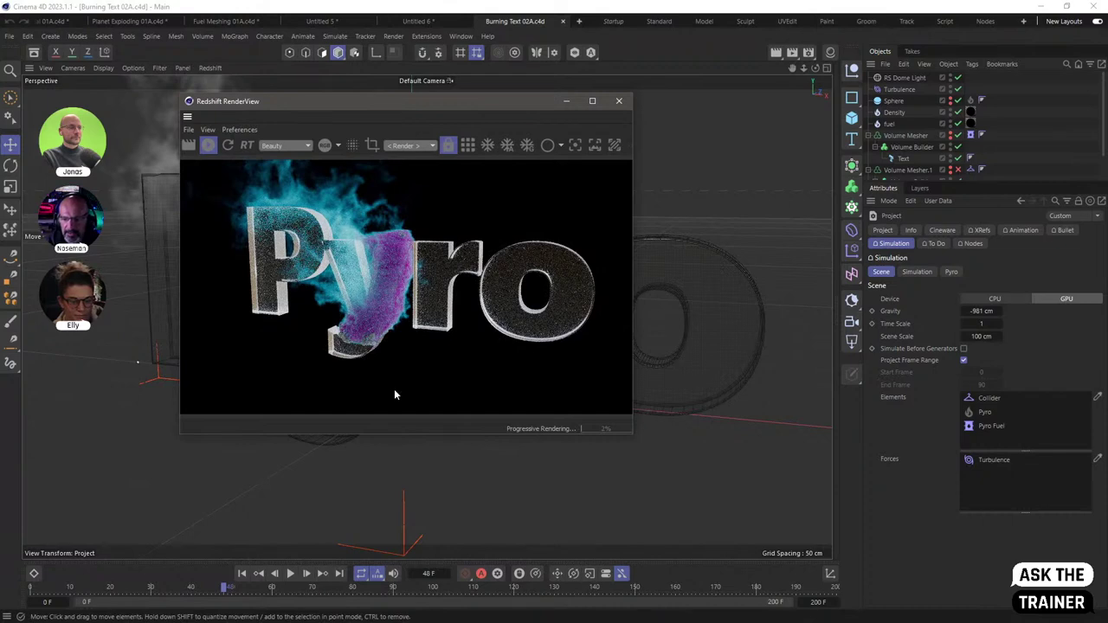
Enlarge the object list to show the whole text hierarchy, and close the RenderView after inspecting the render
left_click_drag(924, 183, 924, 281)
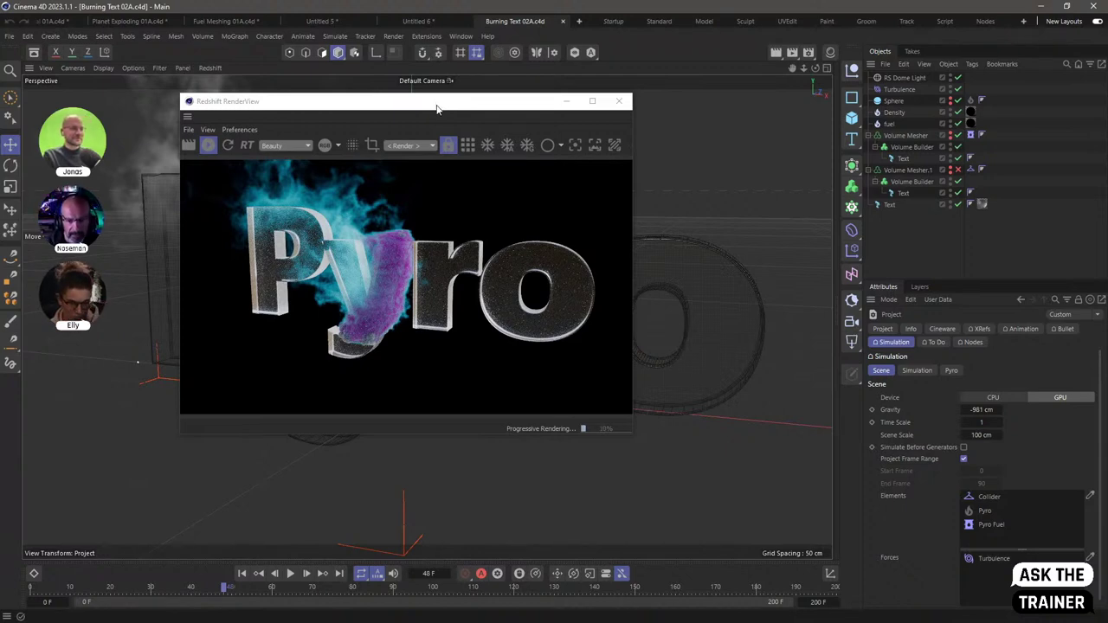
left_click_drag(437, 109, 350, 104)
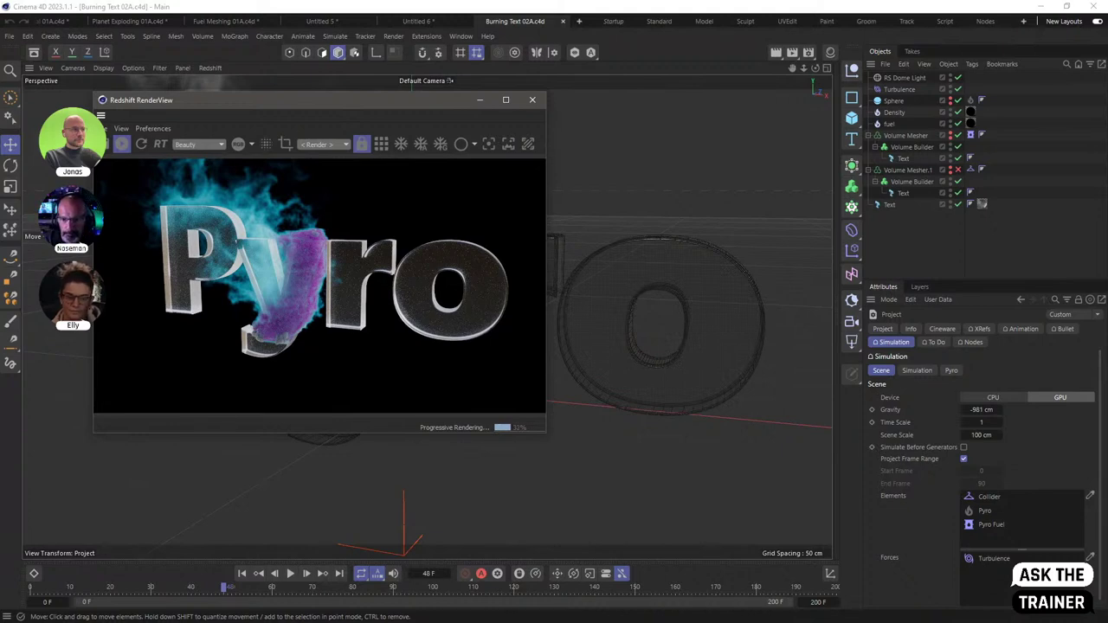
left_click(533, 101)
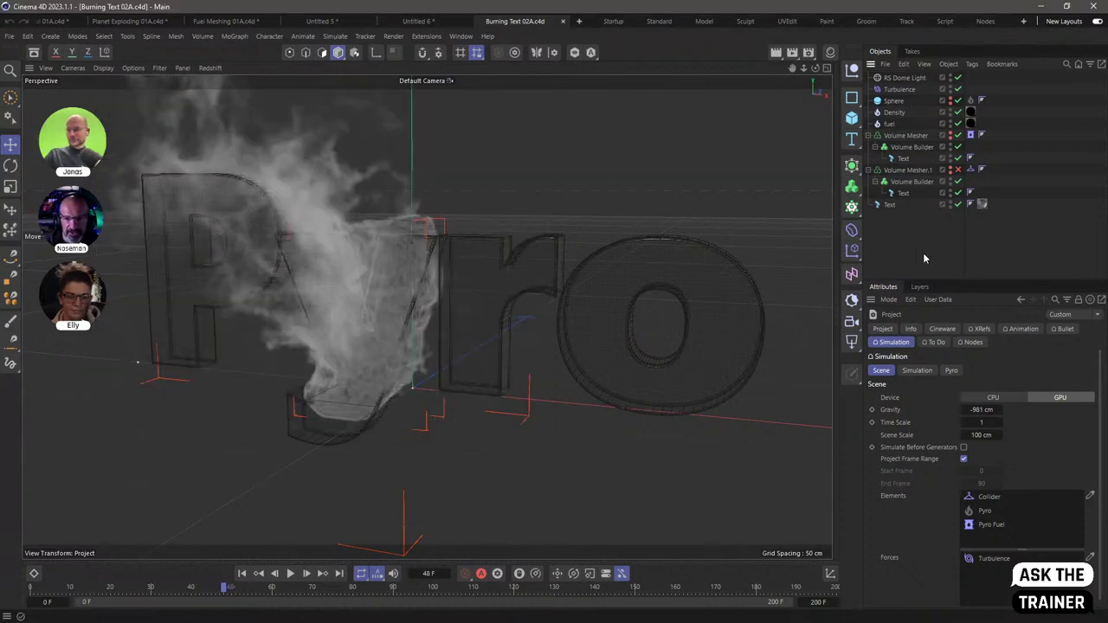
Create a new scene and add a Plane primitive
key("ctrl+n")
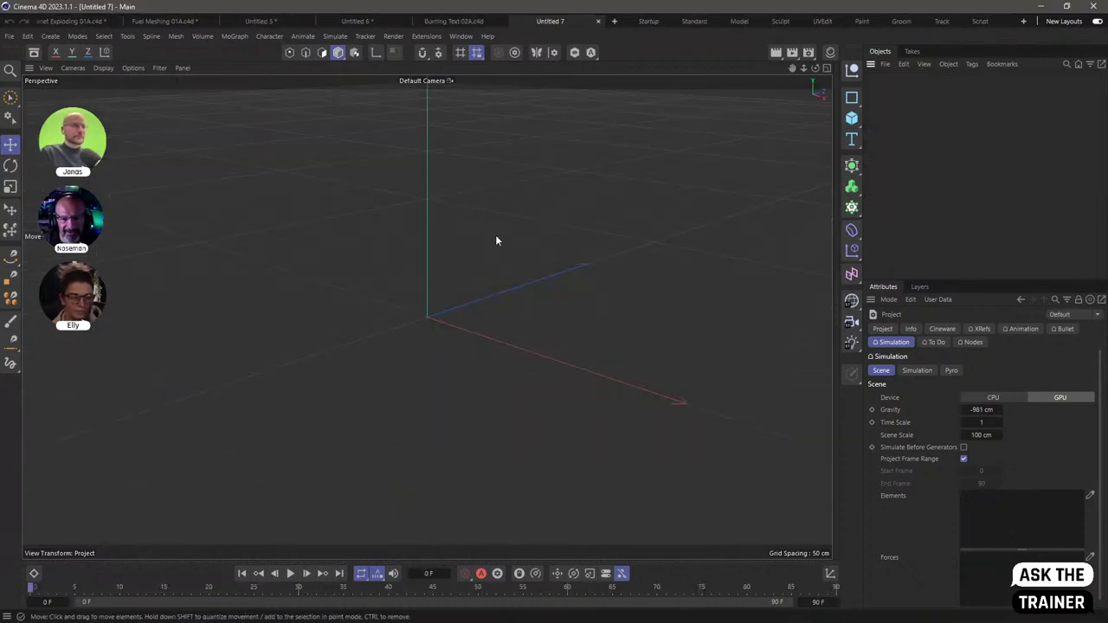
left_click(852, 120)
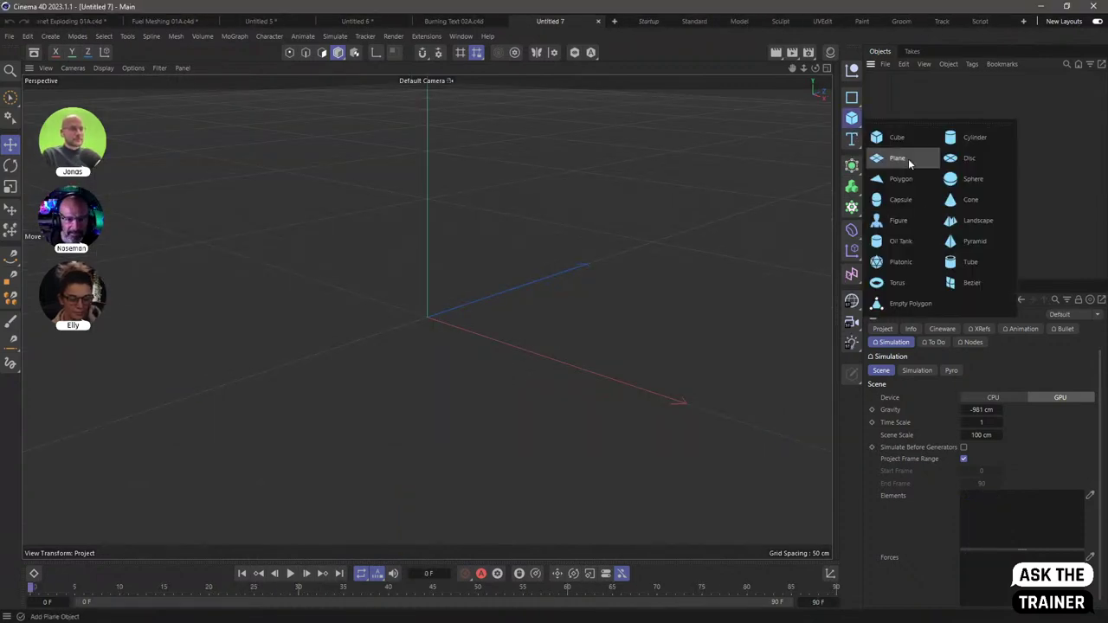
left_click(893, 157)
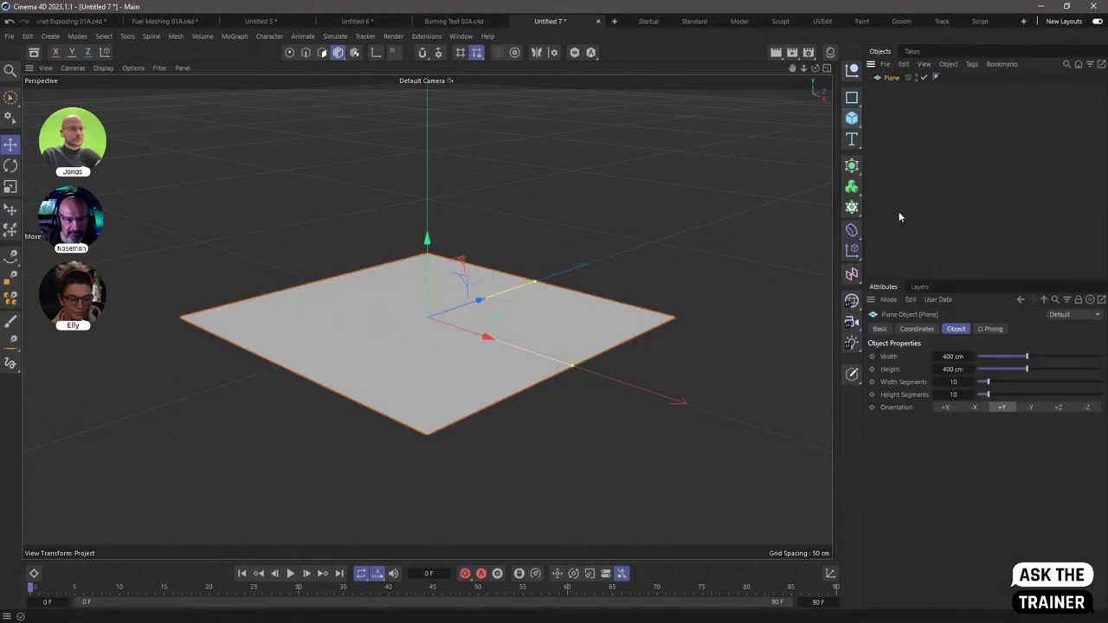
Check the object setup in the Fuel Meshing 01A scene and return to the new Untitled 7 scene
left_click(279, 21)
left_click(187, 23)
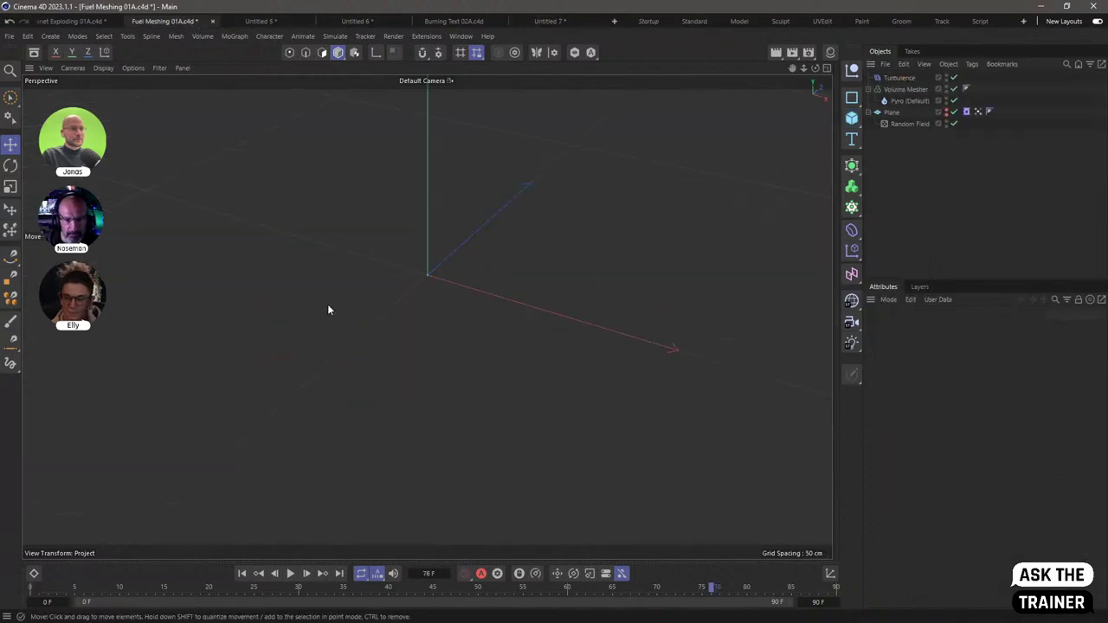
left_click(554, 21)
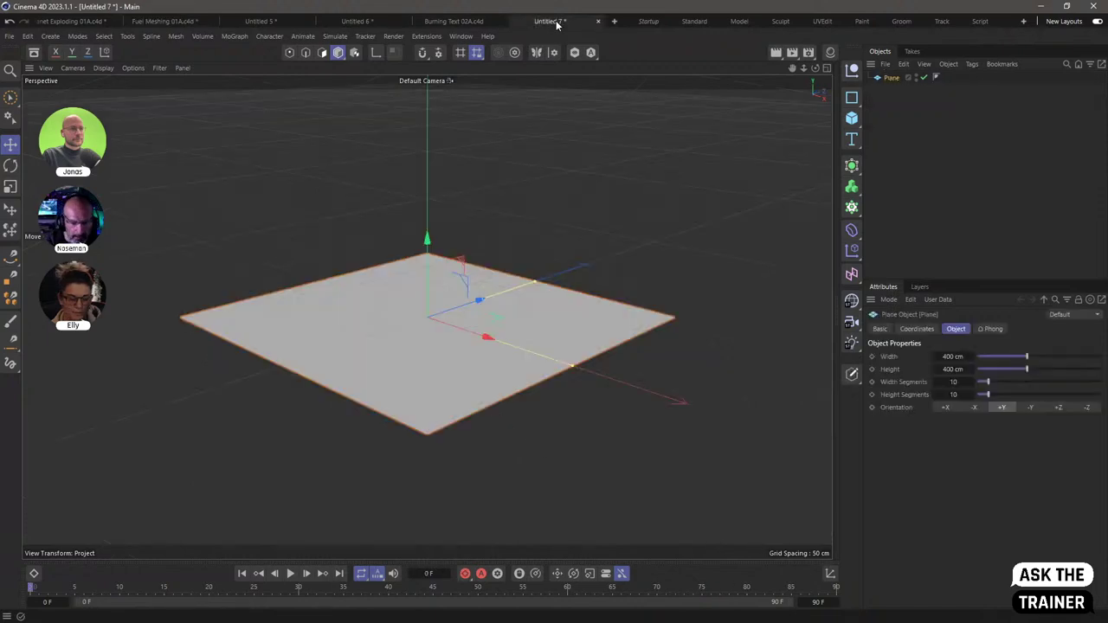
Set the plane's width and height segments to 100 each, and display the mesh lines in the viewport
type("100")
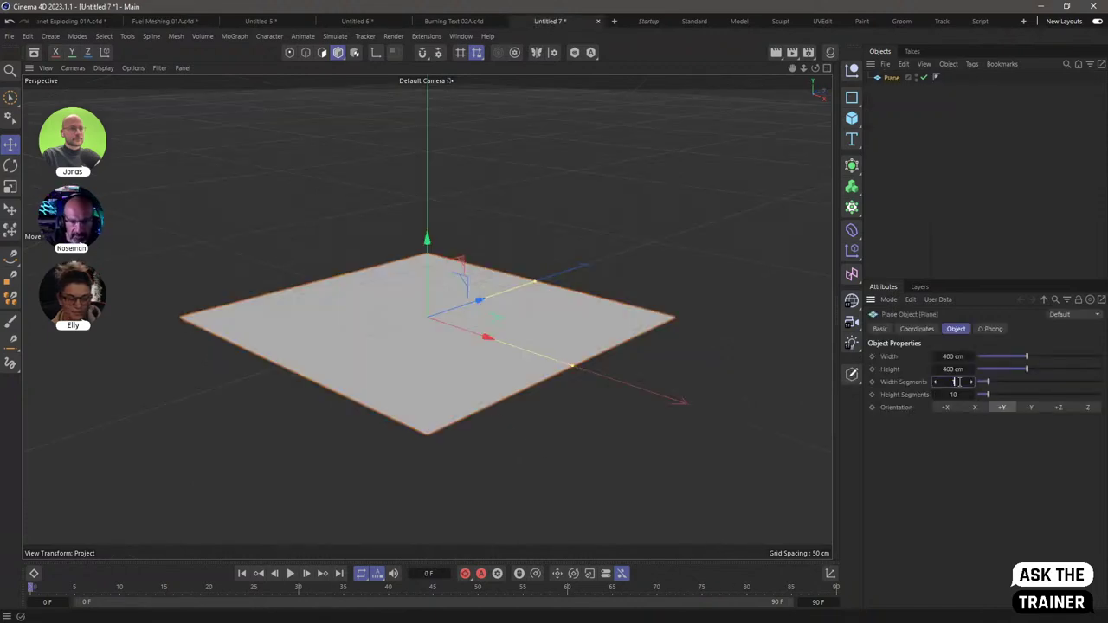
key("Tab")
type("100")
key("Return")
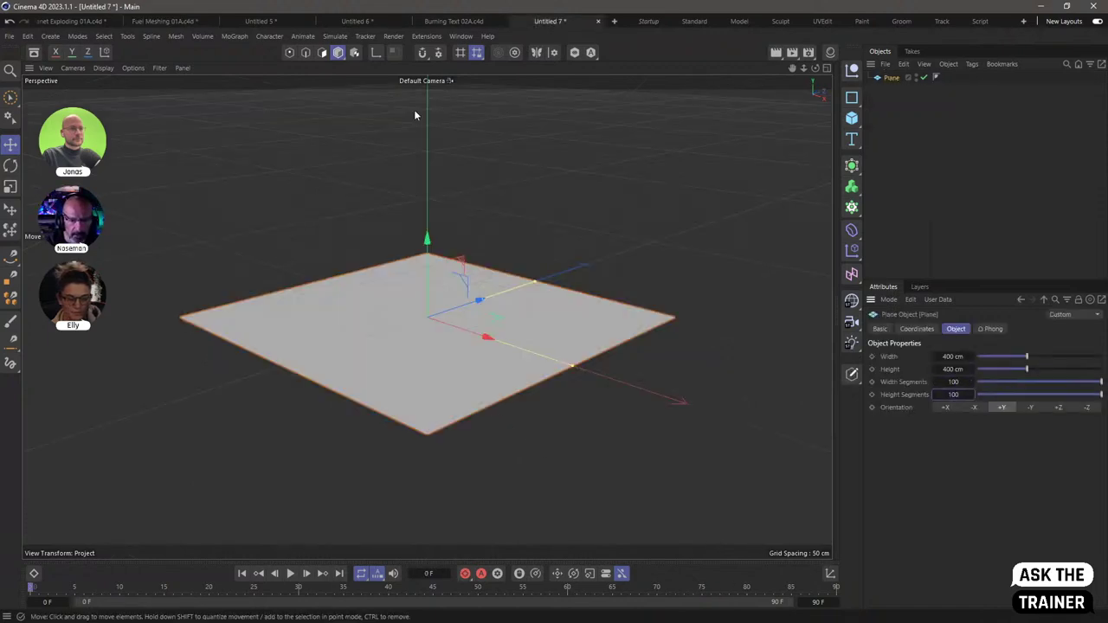
left_click(103, 68)
left_click(130, 111)
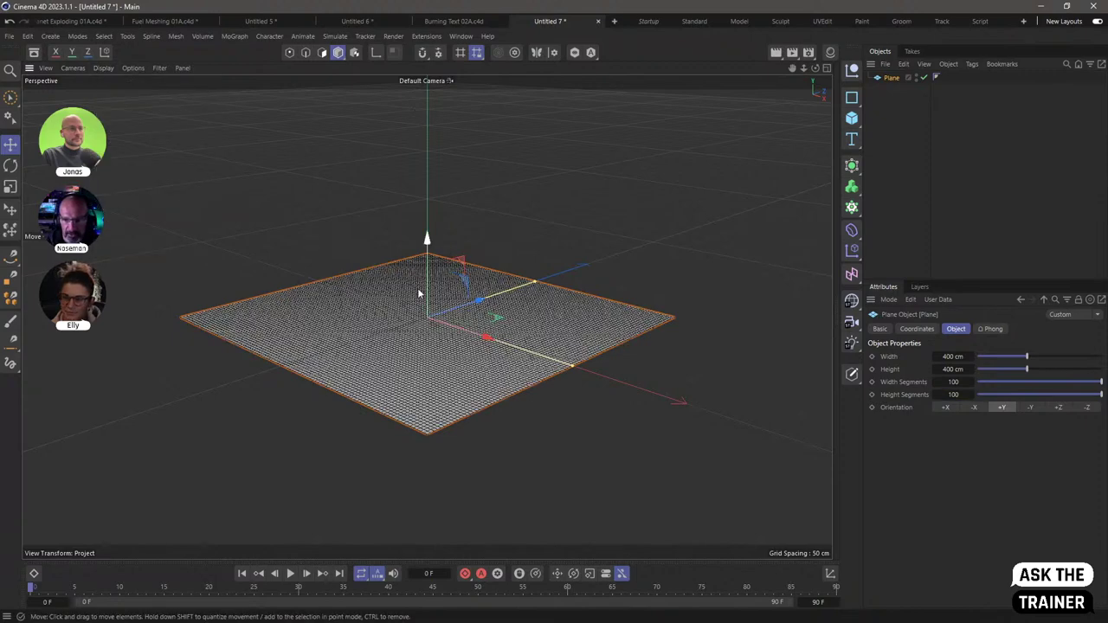
Add a Vertex Map tag to the plane and create a Shader Field in its fields list
right_click(896, 78)
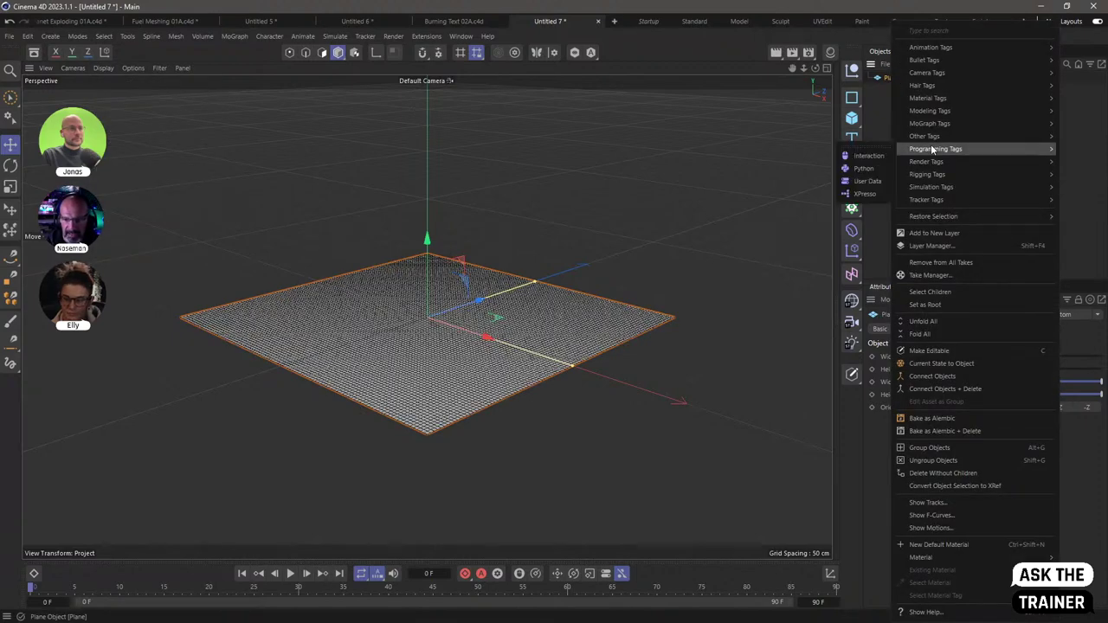
mouse_move(924, 136)
left_click(858, 258)
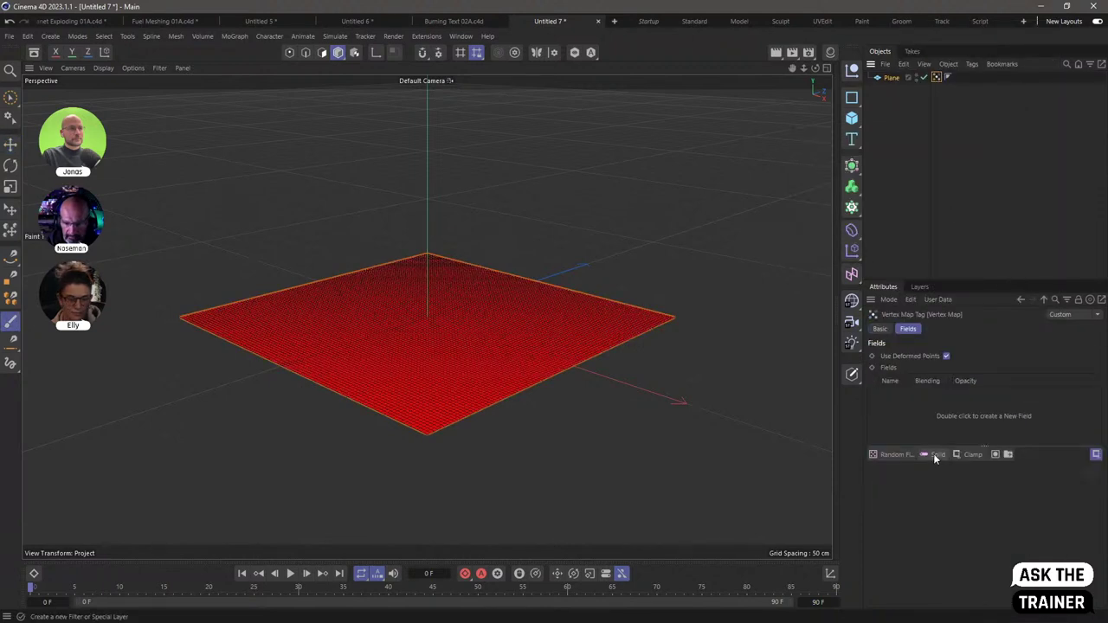
left_click(904, 456)
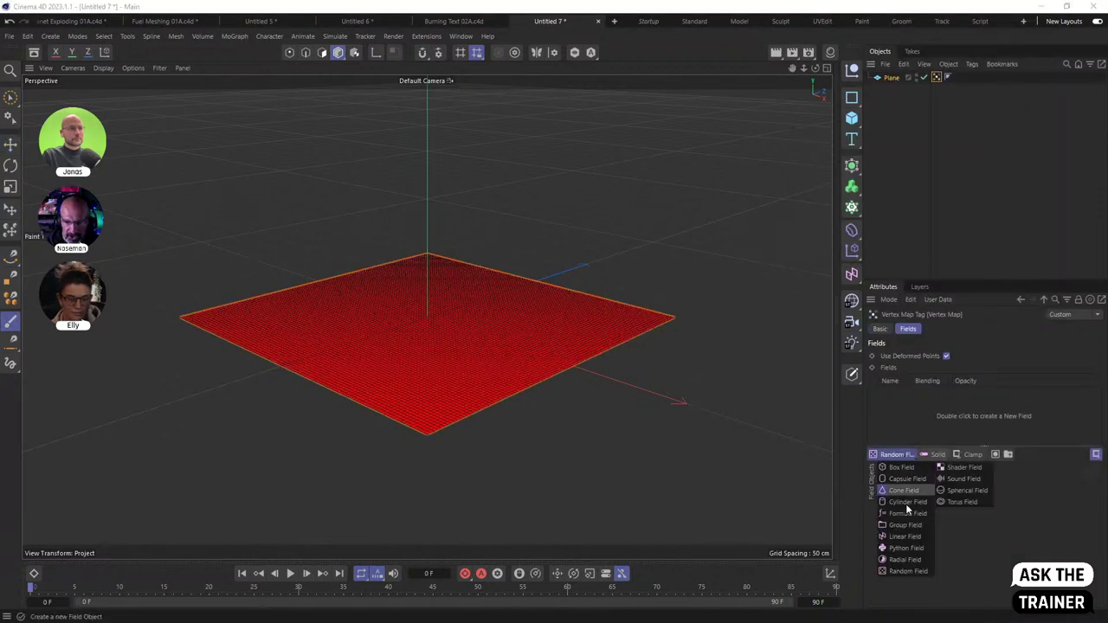
left_click(968, 467)
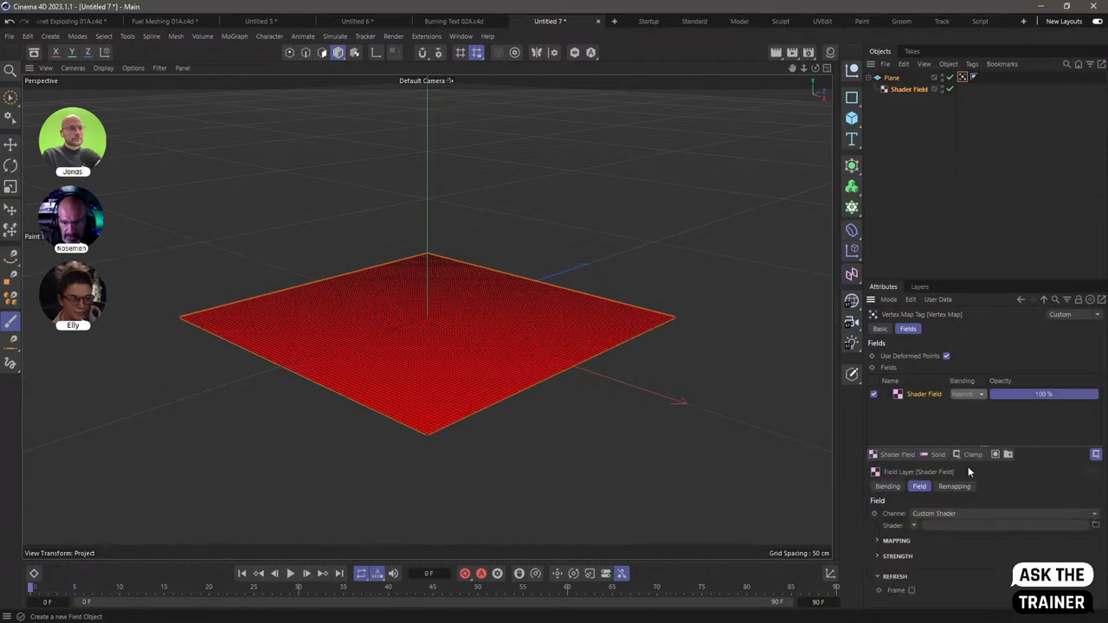
Load the Tiles surface shader into the Shader Field and inspect the checker pattern on the plane
left_click(914, 525)
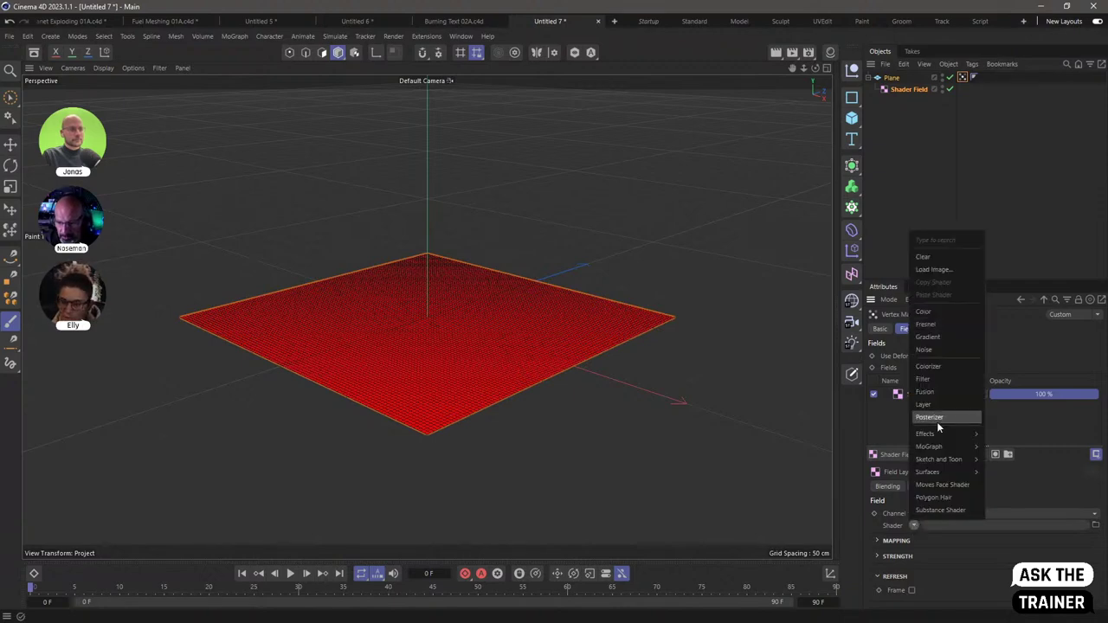
mouse_move(937, 433)
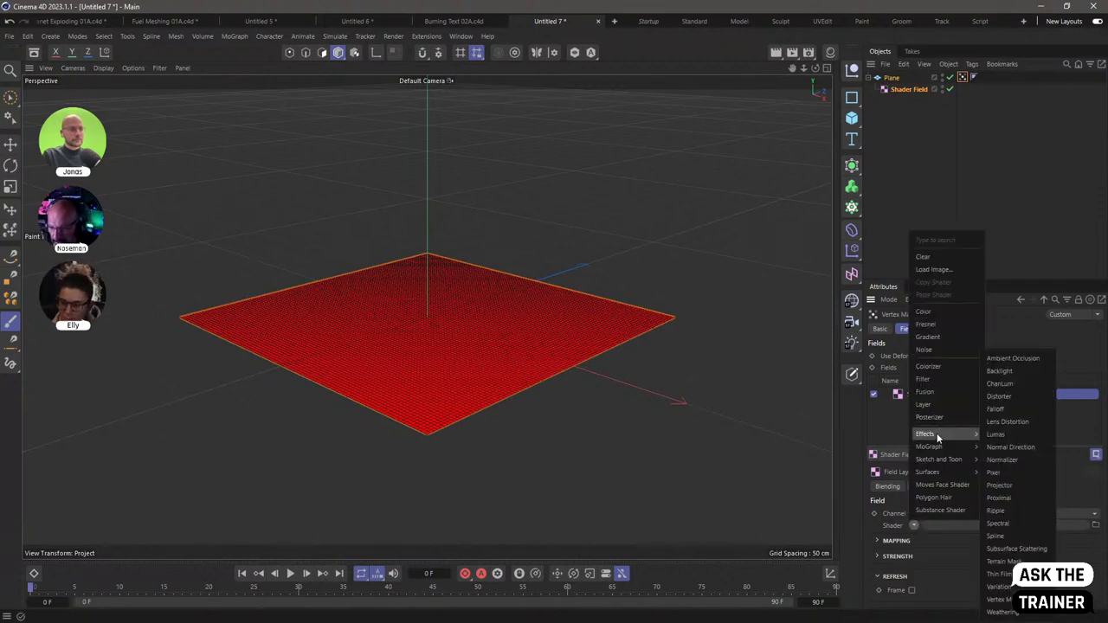
mouse_move(935, 472)
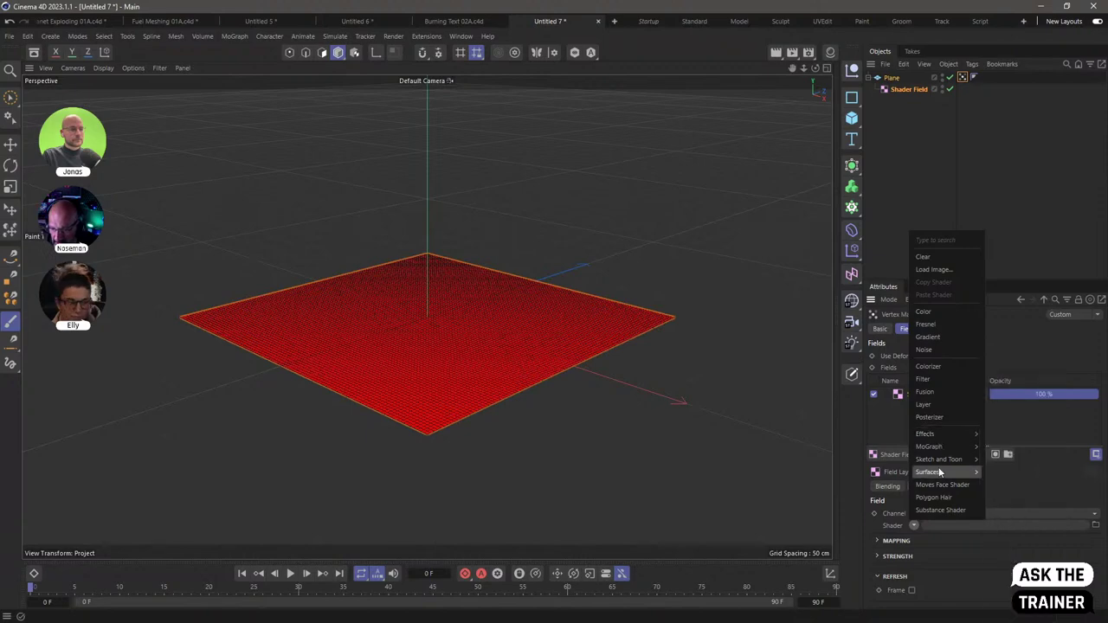
left_click(993, 574)
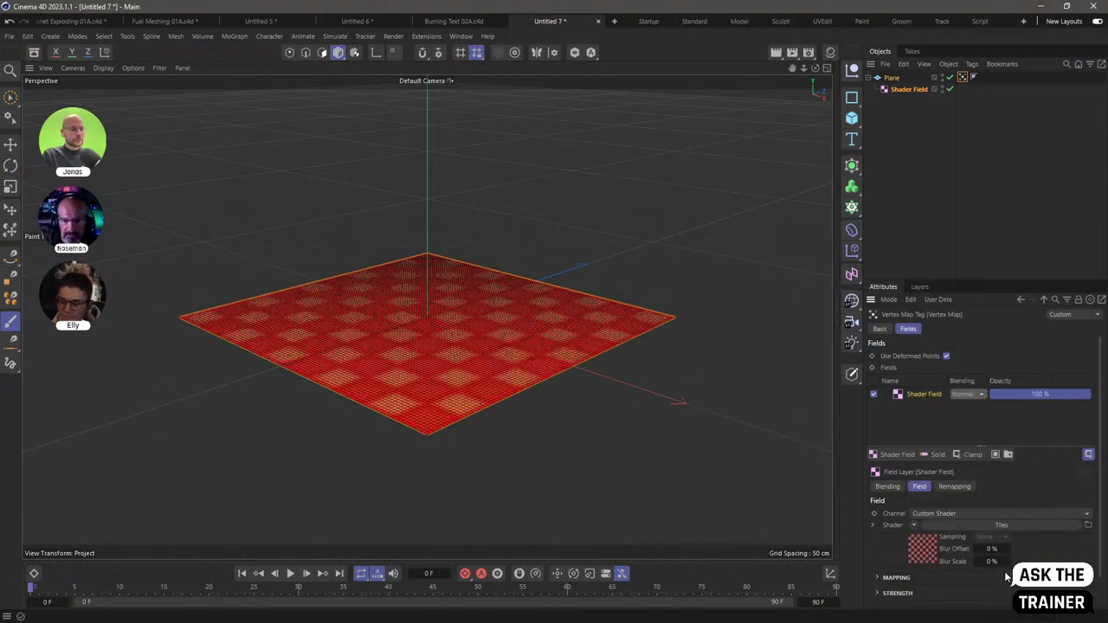
mouse_move(564, 346)
left_mouse_down("alt")
mouse_move(552, 277)
mouse_move(564, 325)
left_mouse_up("alt")
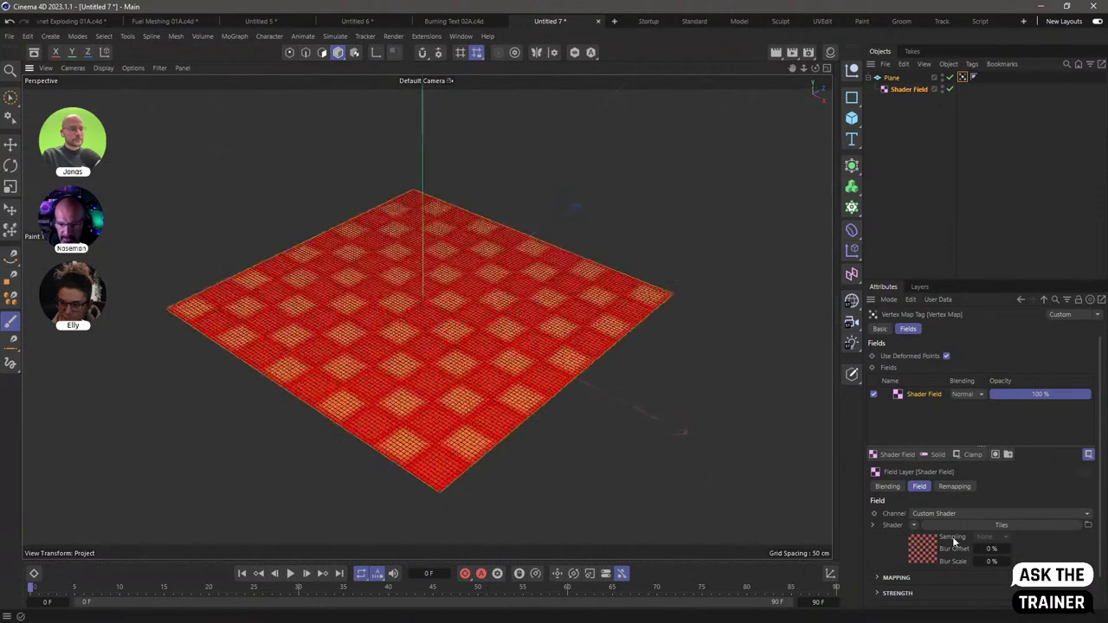
Set the Tiles shader's Tiles Color 1 to white and Tiles Color 2 to black
left_click(931, 556)
left_click(944, 445)
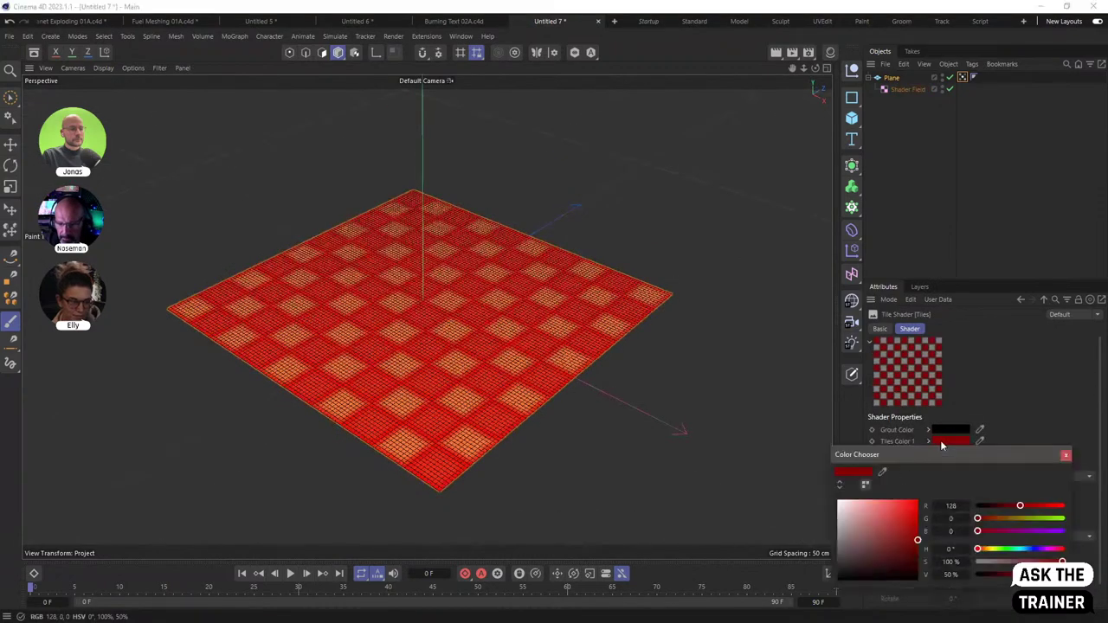
left_click(1058, 473)
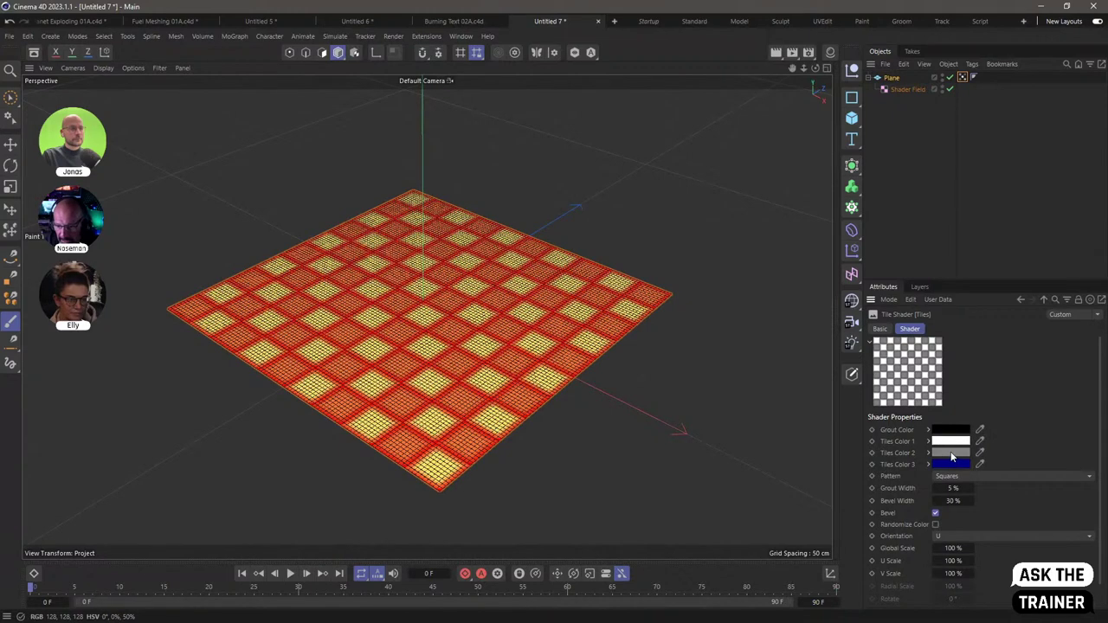
left_click(951, 457)
left_click(916, 590)
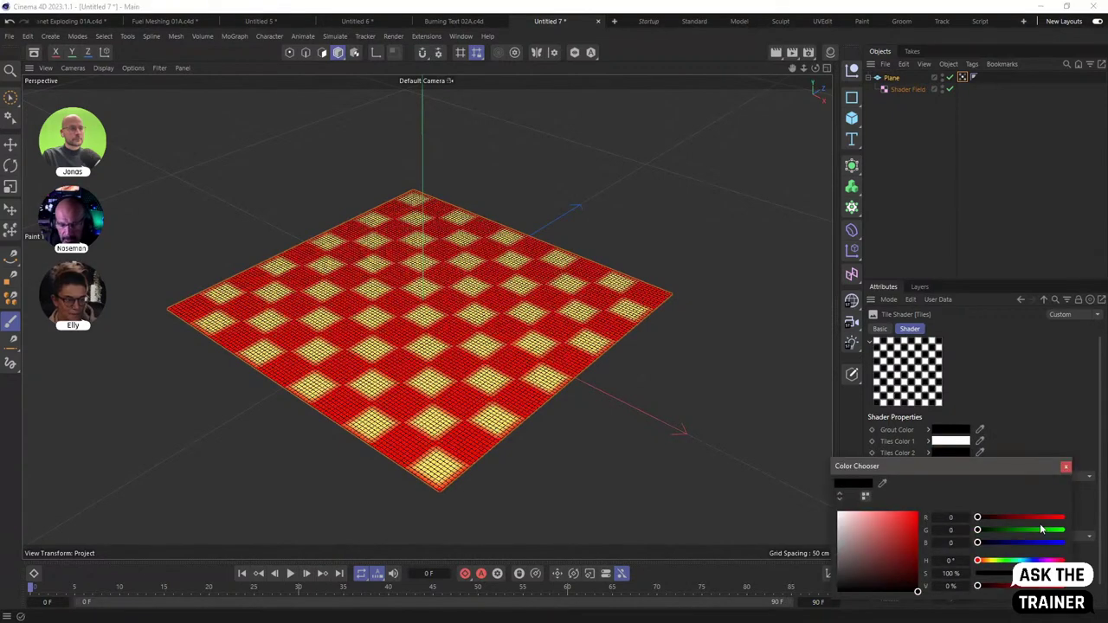
left_click(1066, 468)
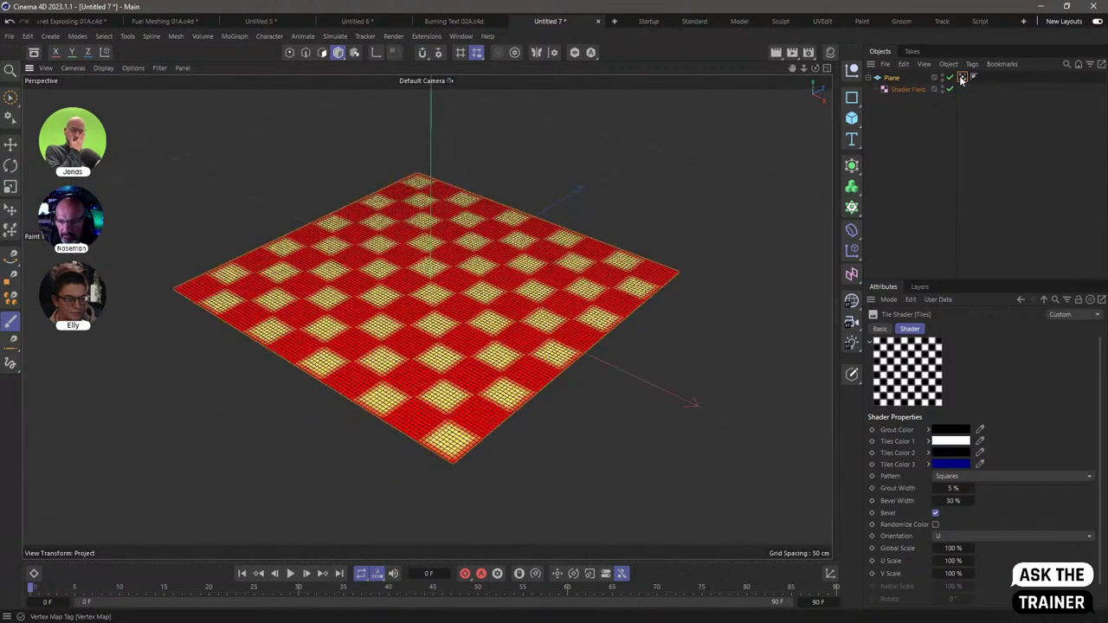
Add a Pyro simulation tag to the plane
right_click(892, 78)
mouse_move(933, 187)
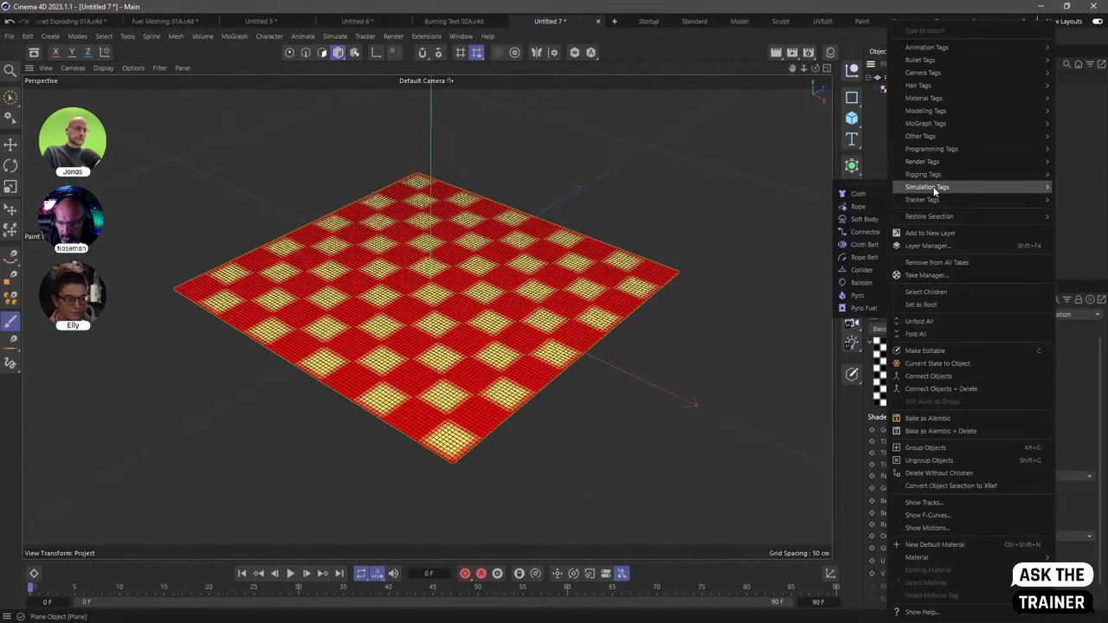
left_click(859, 295)
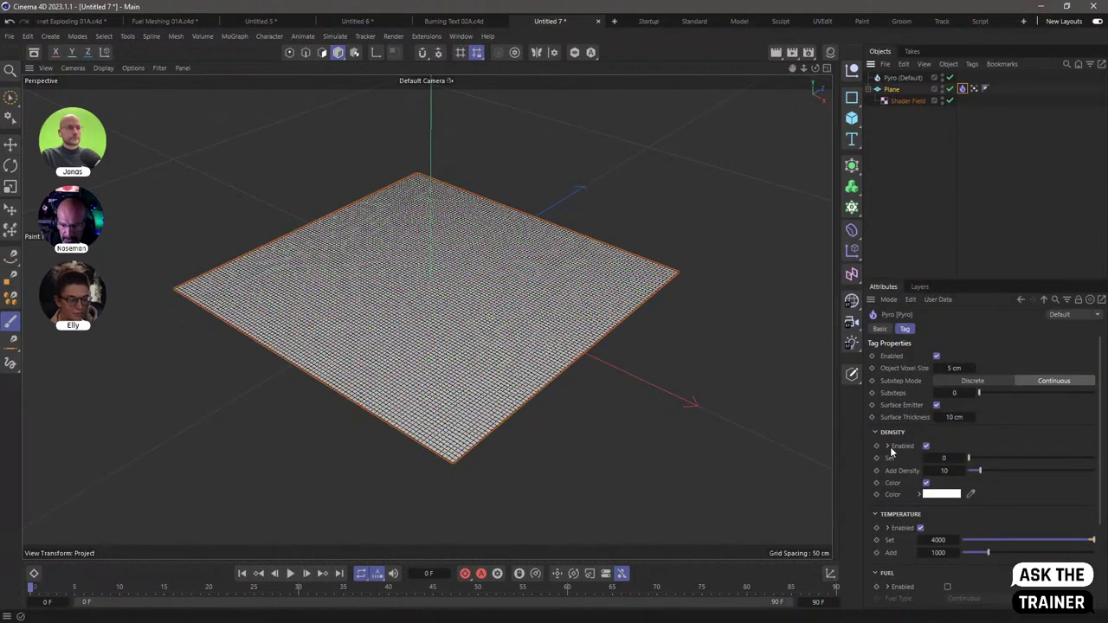
Assign the plane's Vertex Map tag as both the Density Map and the Temperature Map of its Pyro tag
left_click(887, 528)
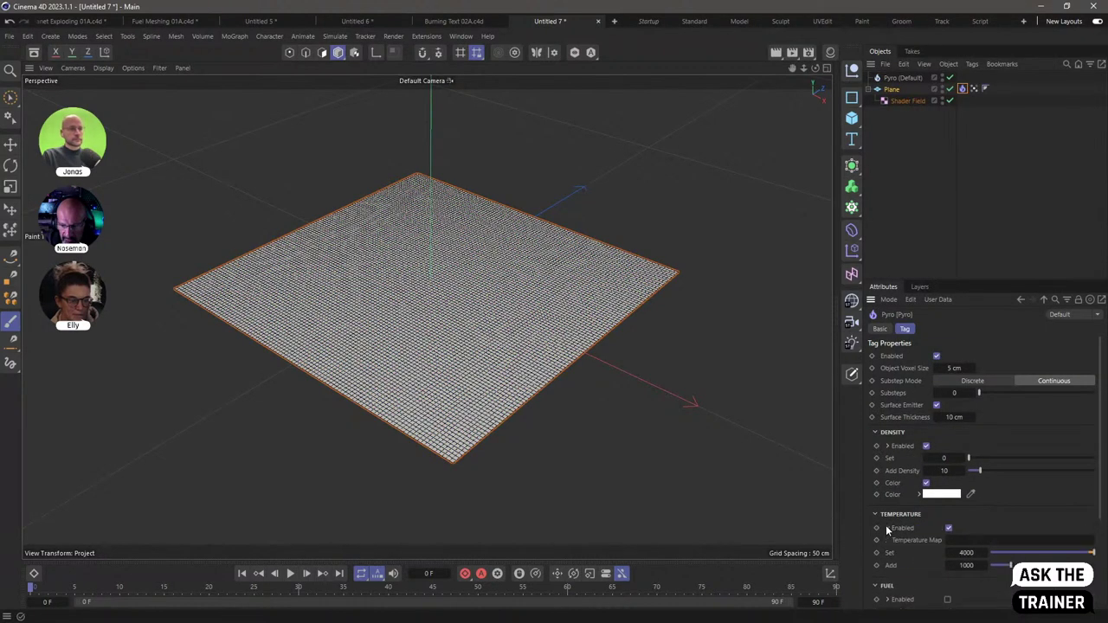
left_click(887, 528)
scroll(1097, 450, "down", 3)
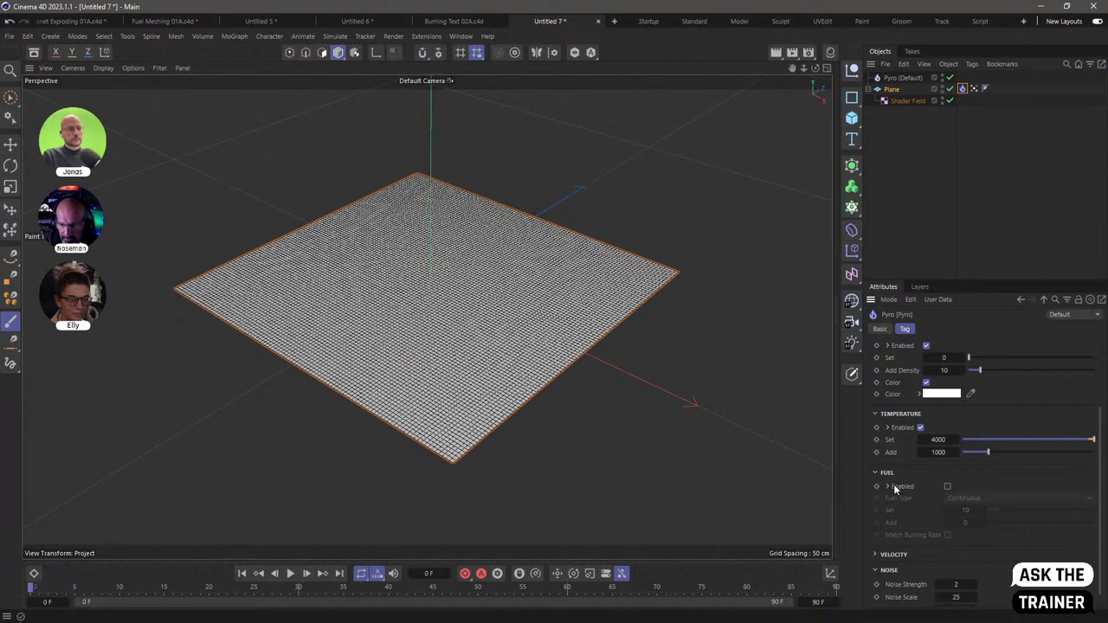
scroll(1101, 419, "up", 1)
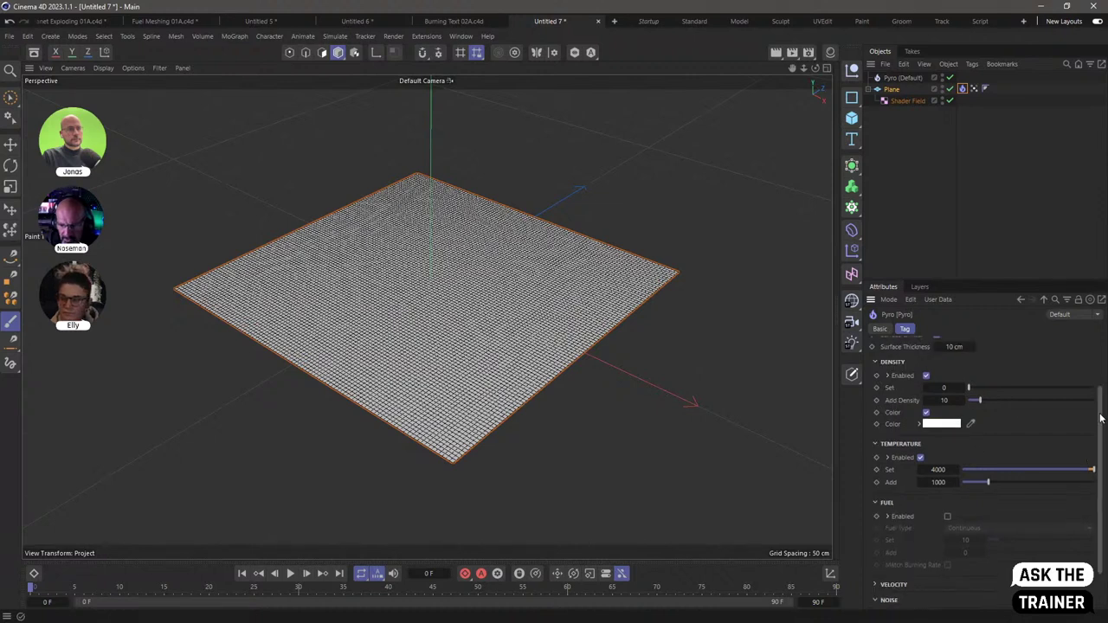
scroll(1101, 419, "up", 1)
left_click(886, 496)
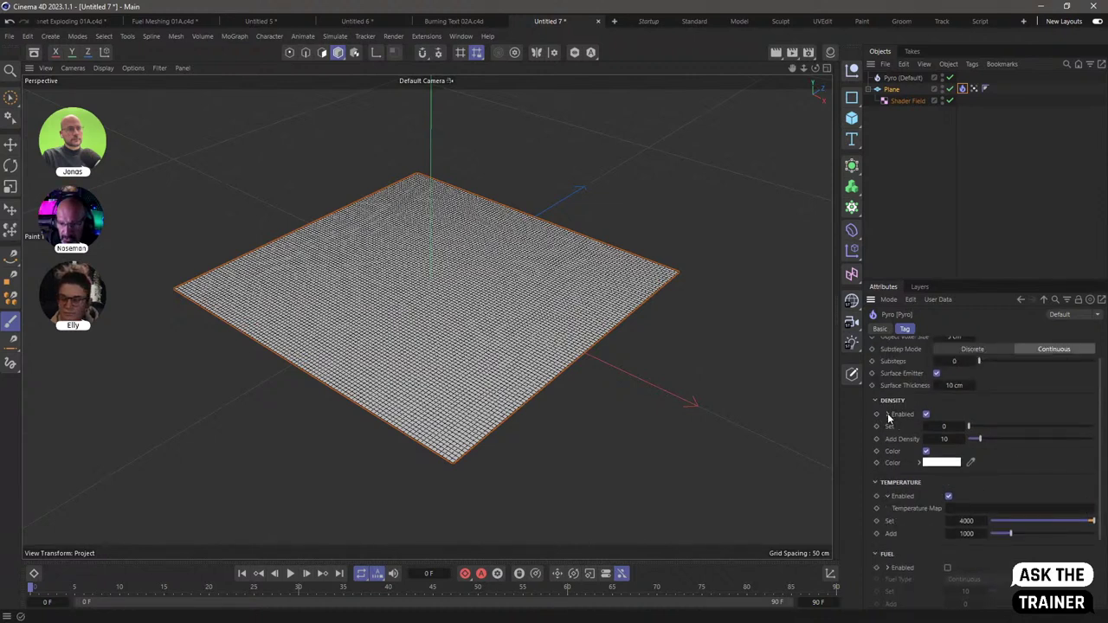
left_click(889, 414)
left_click_drag(985, 88, 978, 522)
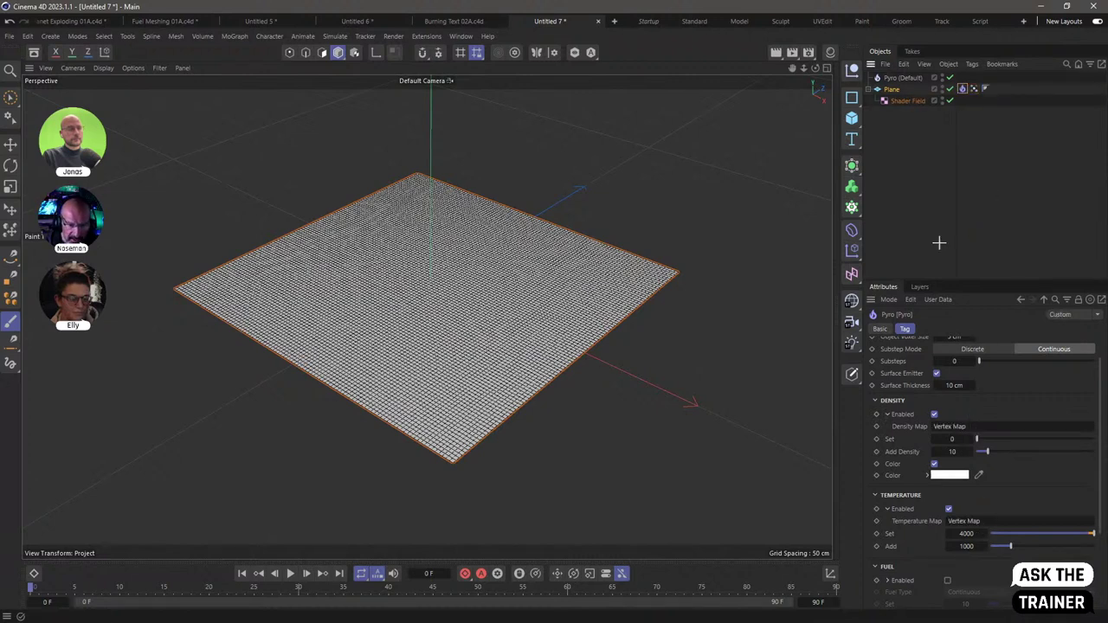
left_click(940, 242)
Play the Pyro simulation to frame 29 and examine the fire and smoke rising from the plane
left_click(291, 573)
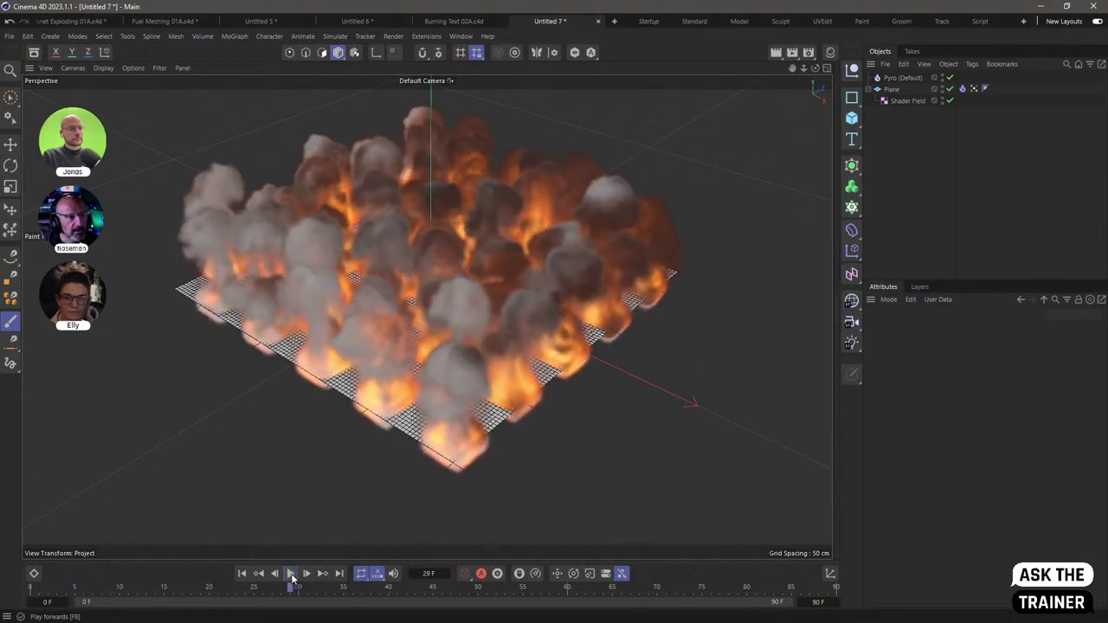
left_click(291, 573)
left_click_drag(439, 297, 416, 290, "alt")
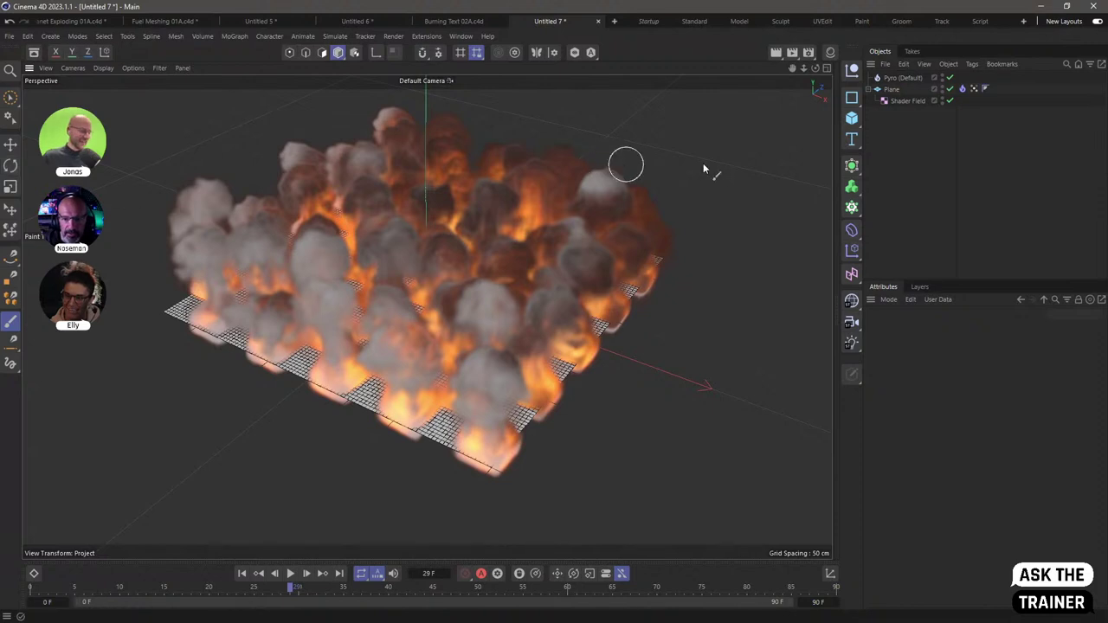
Set Density and Temperature to On in the Pyro object's properties
left_click(903, 78)
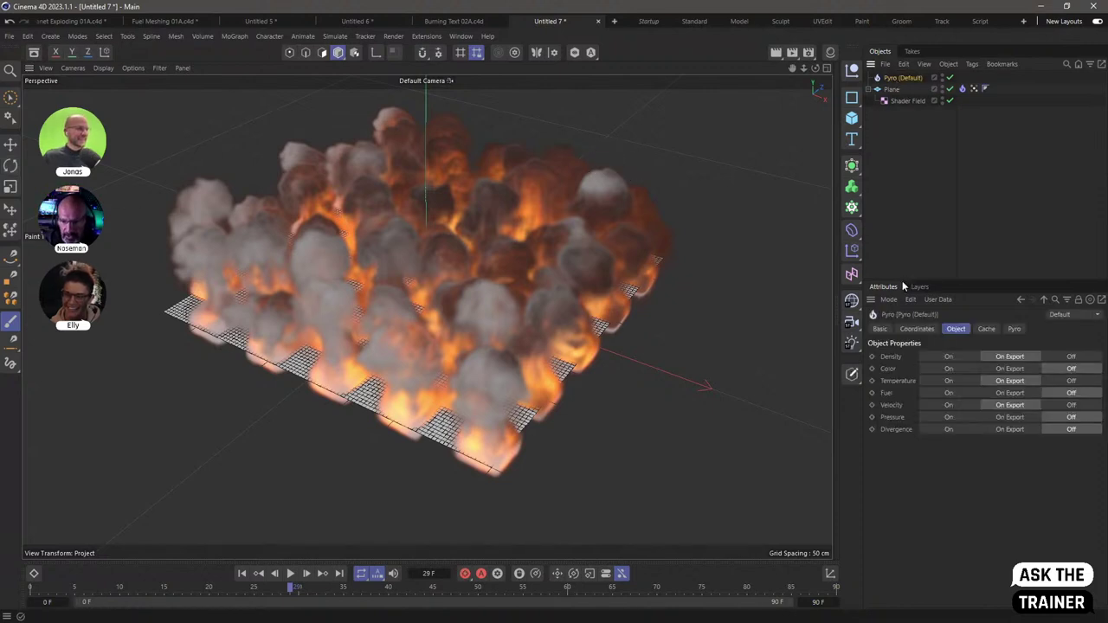
left_click(949, 356)
left_click(949, 380)
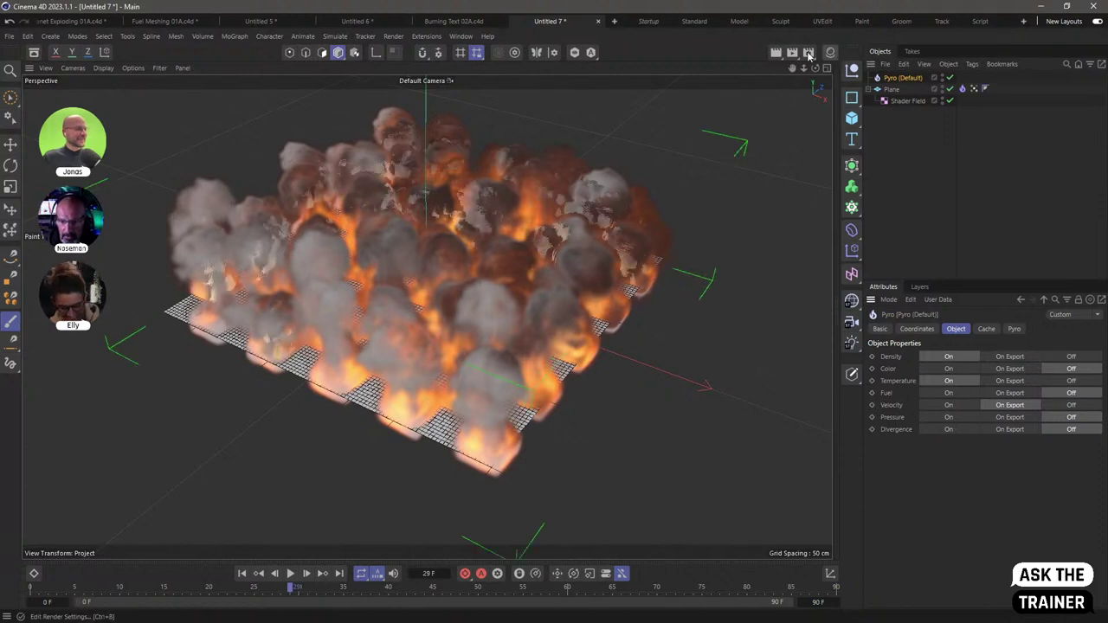
Set the scene's renderer to Redshift in the render settings
left_click(809, 53)
left_click(805, 73)
left_click(793, 92)
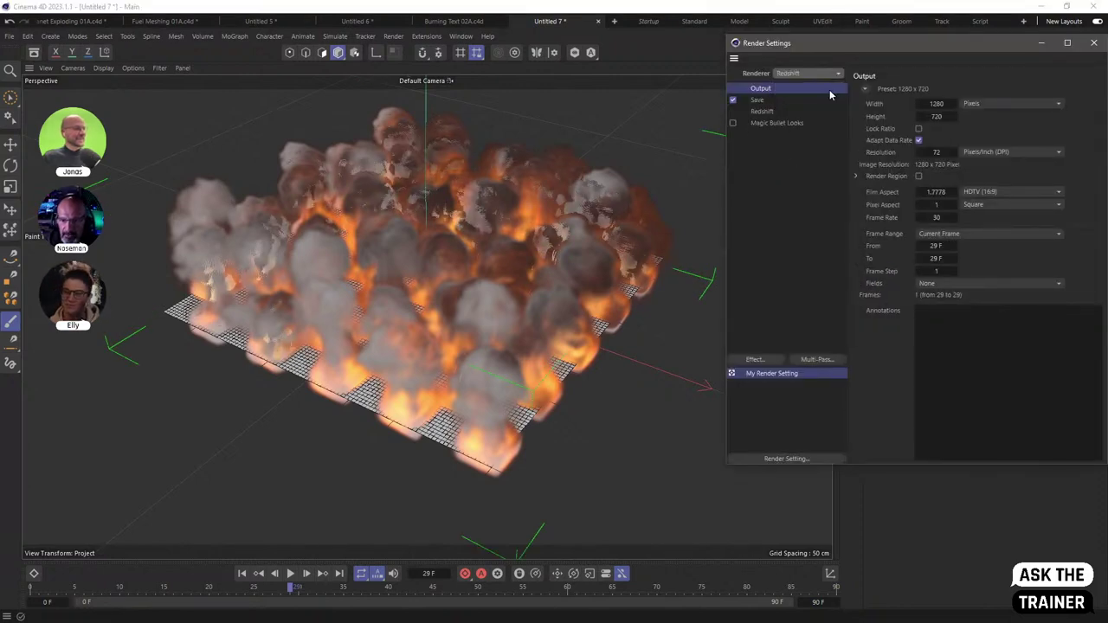
left_click(1094, 42)
Create a Redshift Pyro Volume material and assign it to the Pyro object
left_click(830, 53)
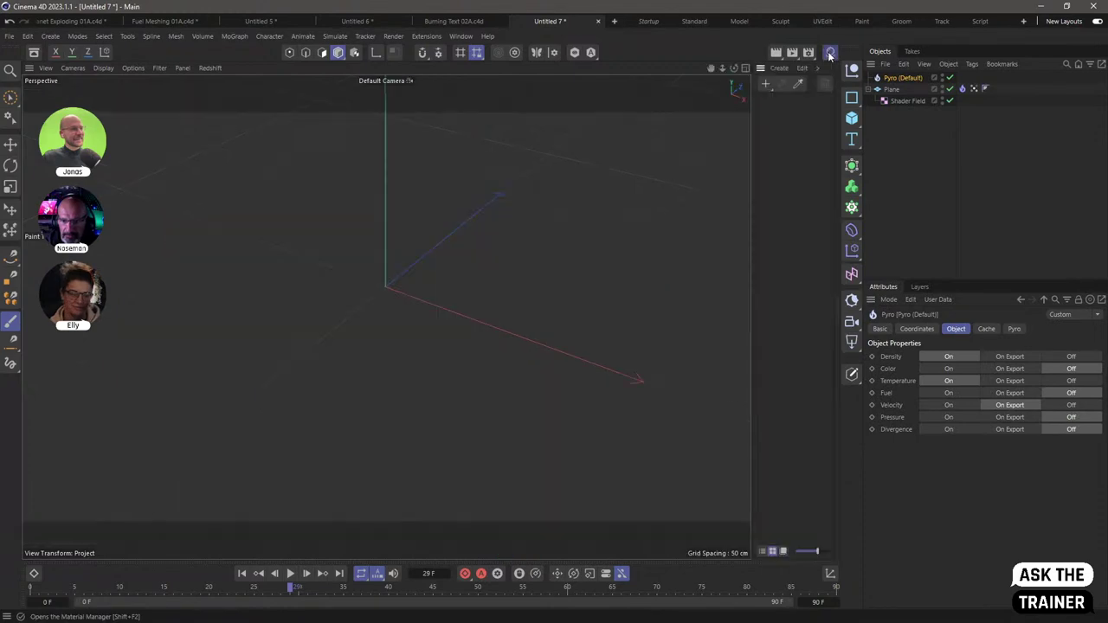
left_click(779, 68)
mouse_move(790, 128)
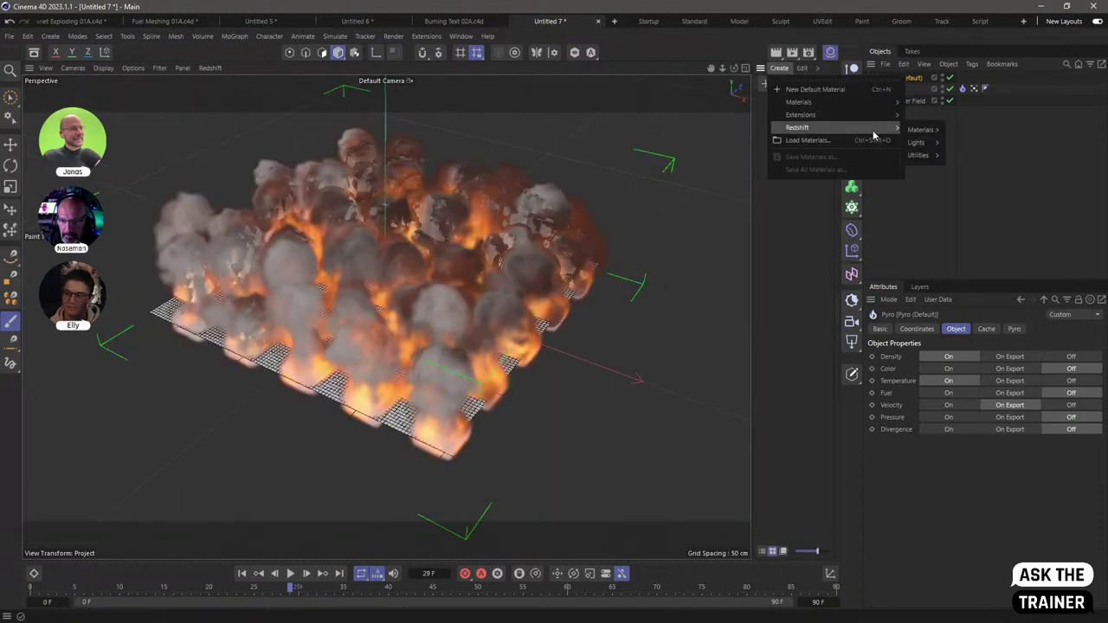
mouse_move(923, 133)
left_click(975, 284)
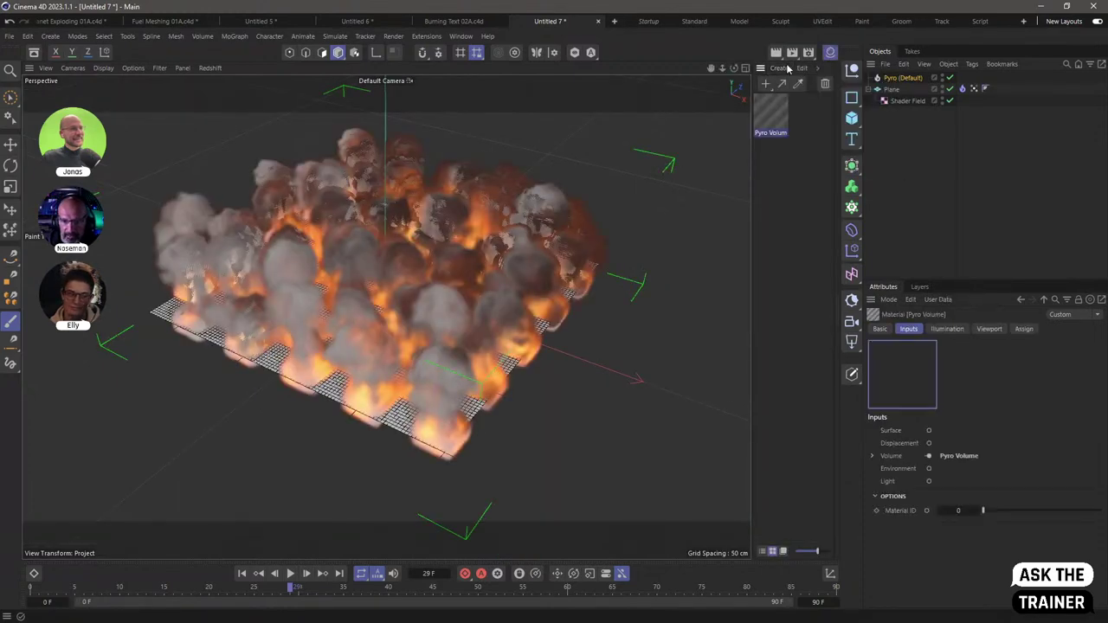
left_click_drag(770, 115, 903, 78)
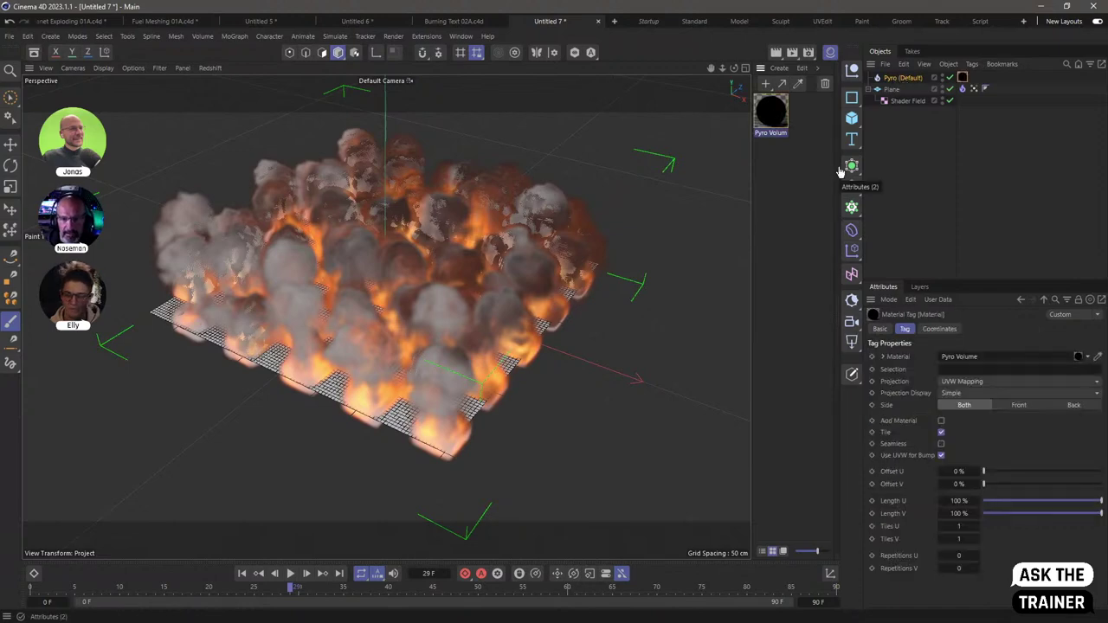
key("shift+F5")
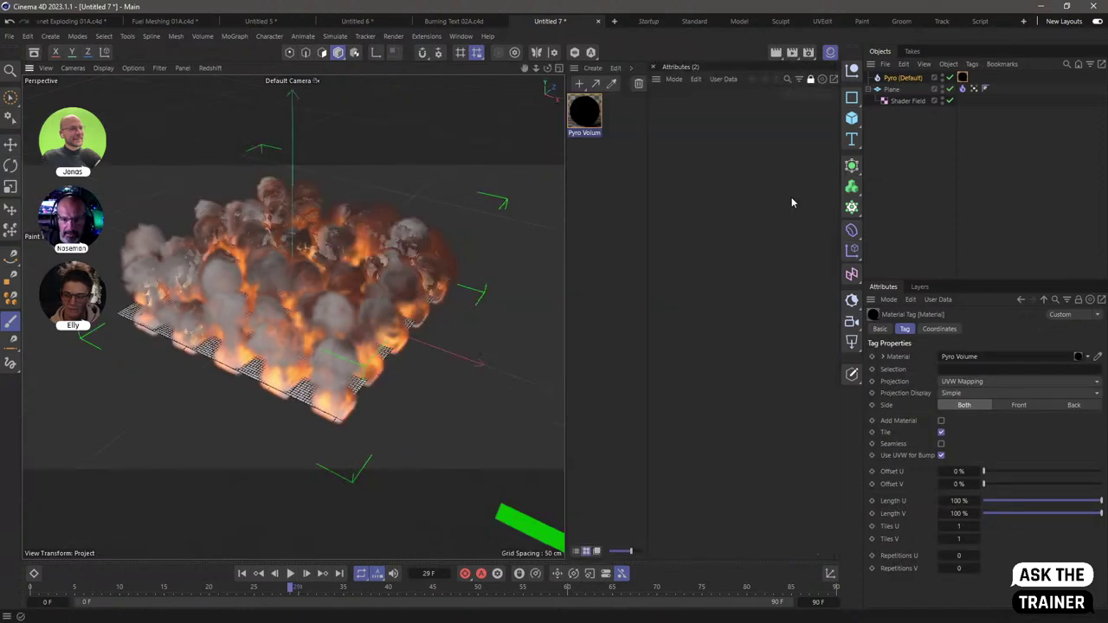
left_click(653, 66)
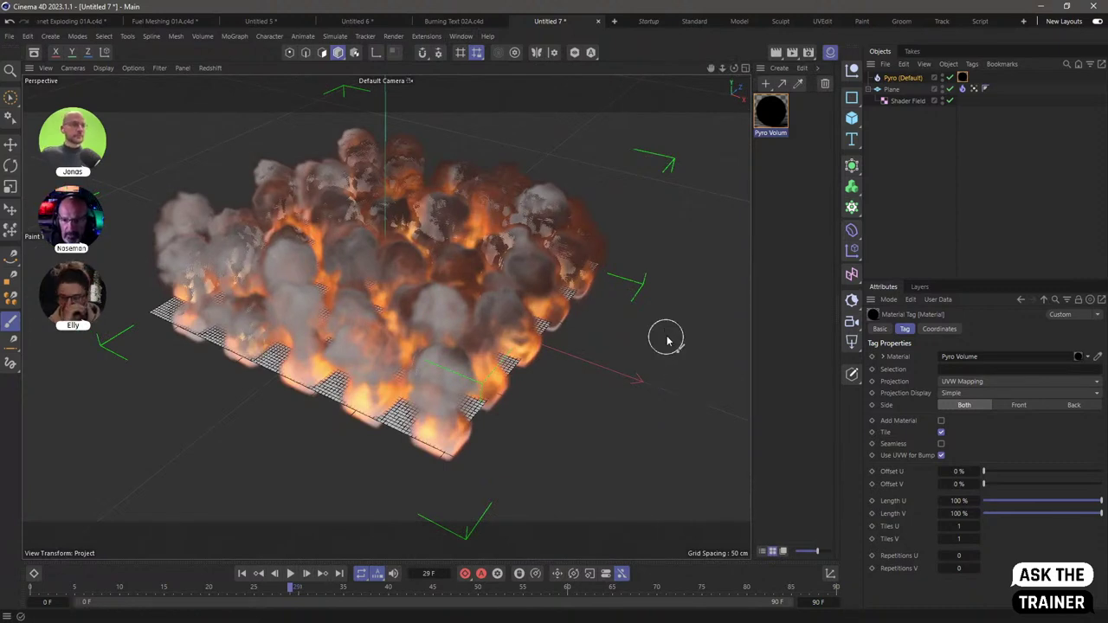
Set the Pyro object's Density and Temperature to On Export and Velocity to Off, and switch to the Move tool
left_click(903, 77)
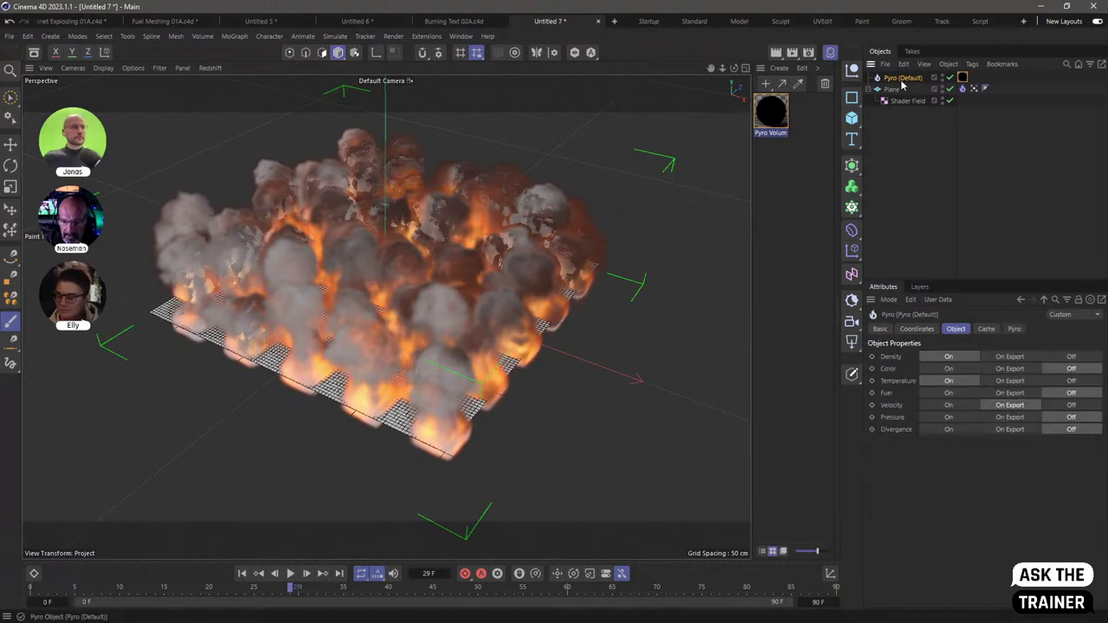
left_click(1000, 382)
left_click(998, 357)
left_click(1056, 404)
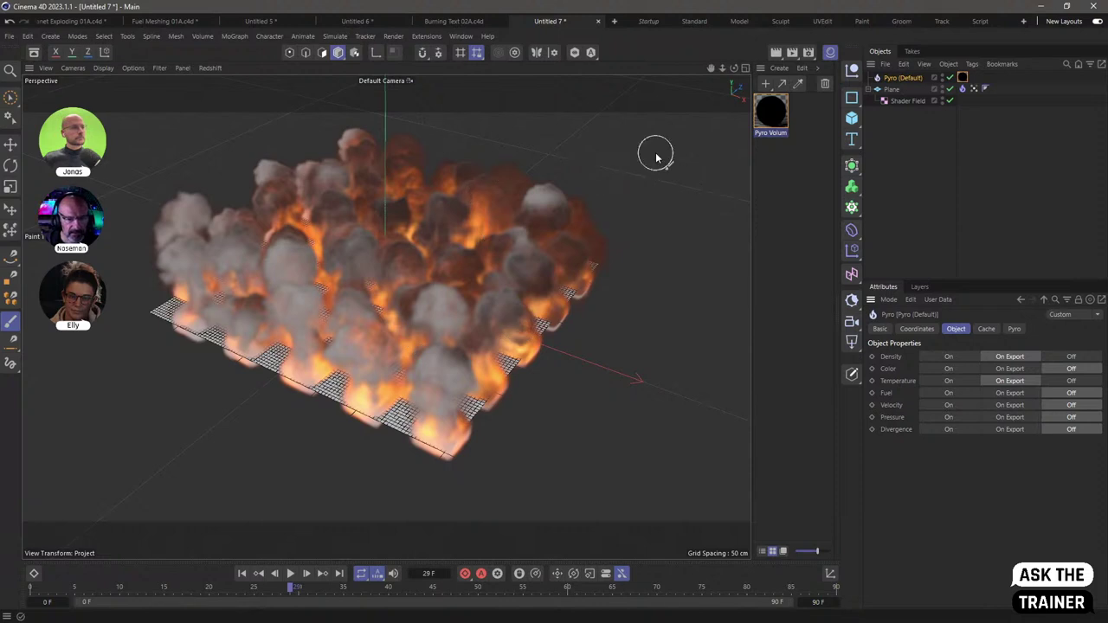
left_click(11, 145)
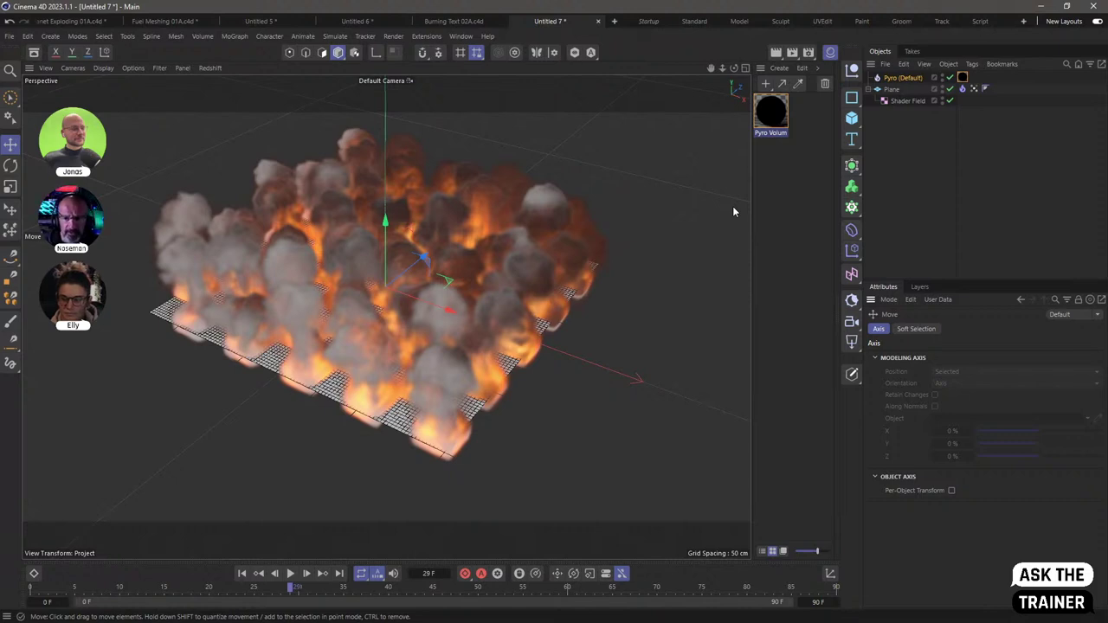
Rewind to the first frame and cache the scene's simulation as the OpenVDB file Simulation Scene in New folder (2)
left_click(896, 78)
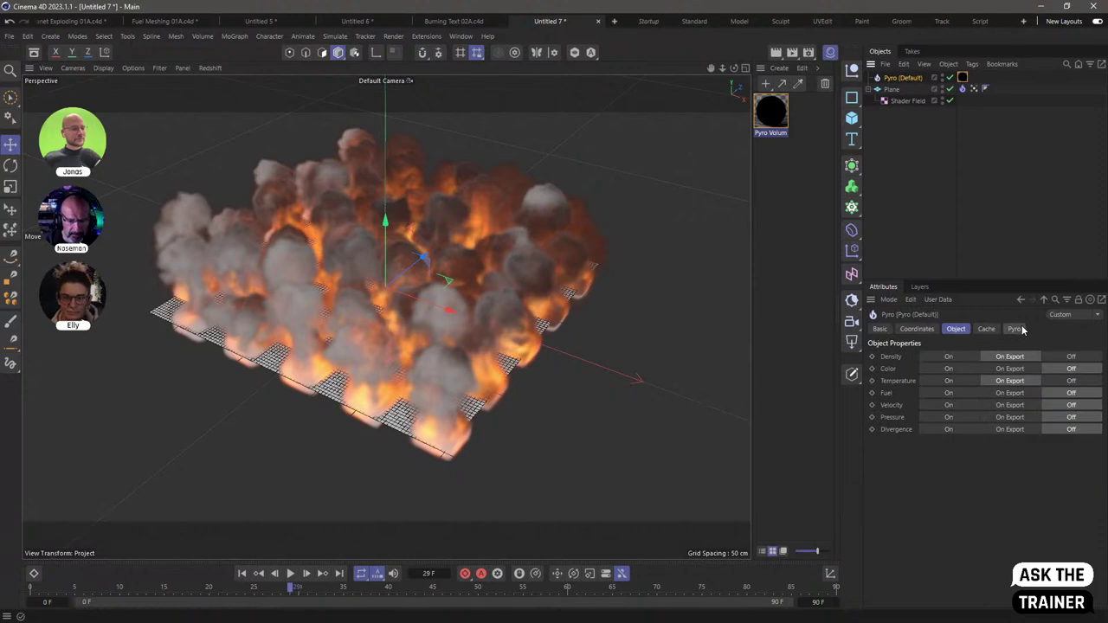
left_click(241, 573)
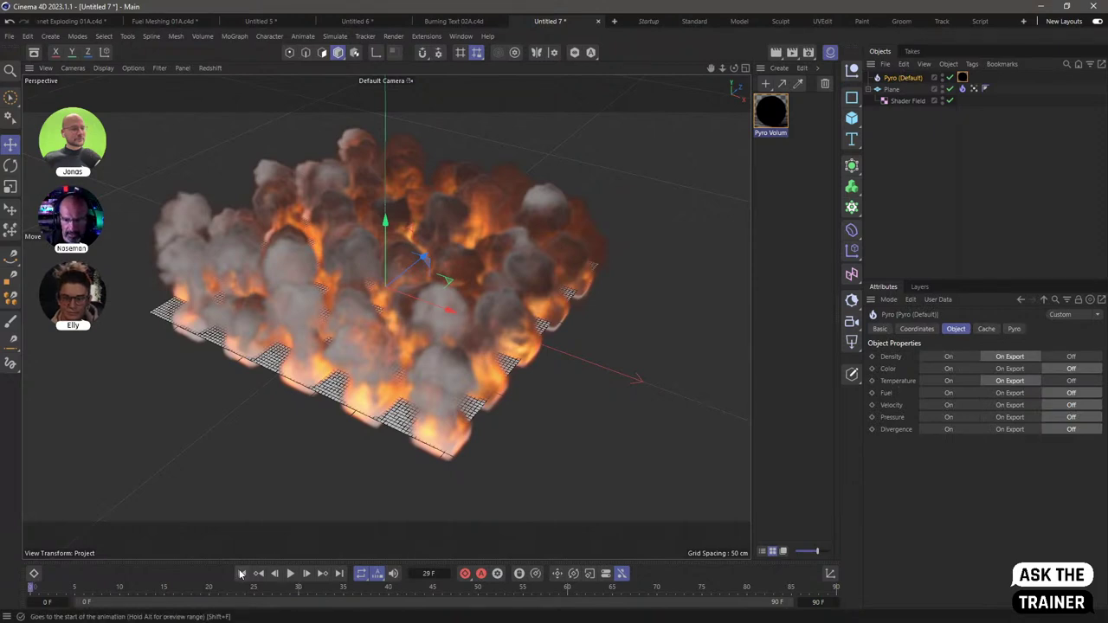
left_click(986, 329)
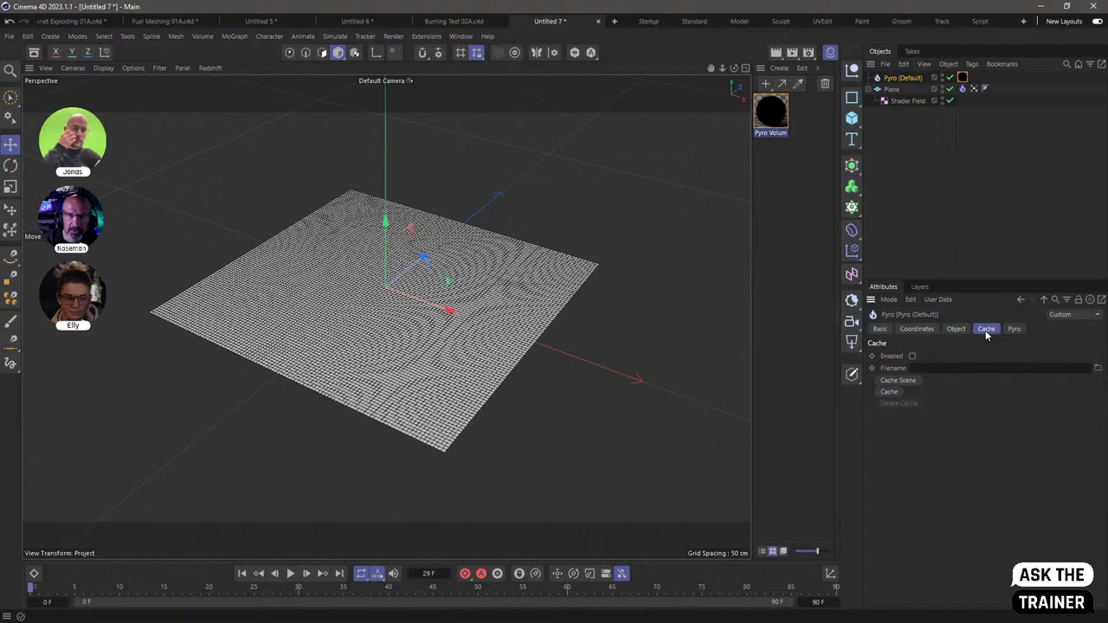
left_click(909, 380)
key("Escape")
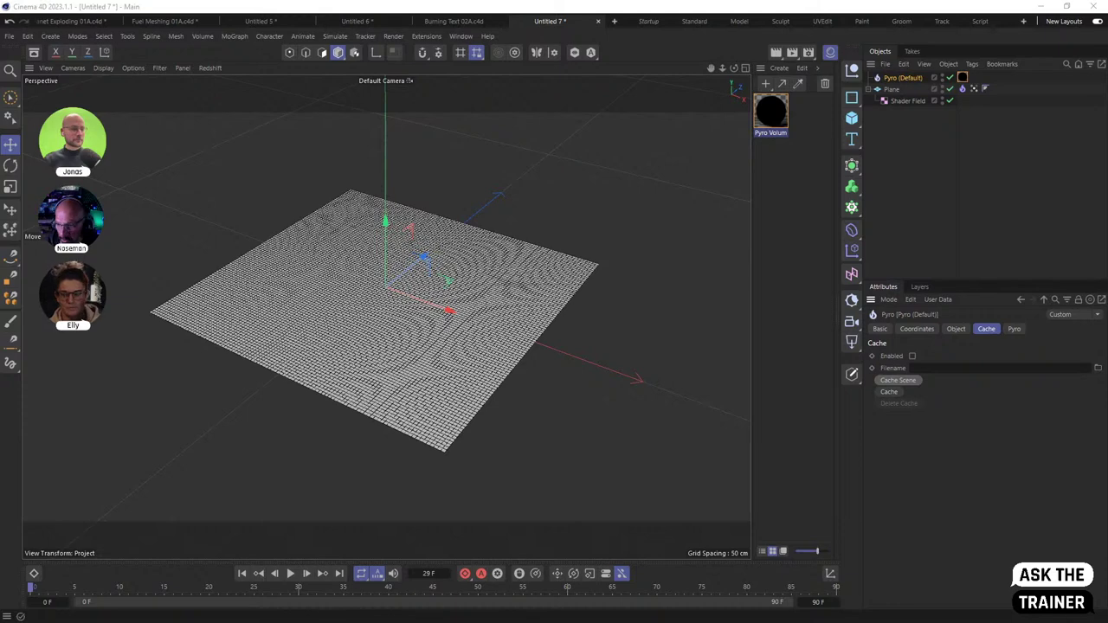
left_click(898, 380)
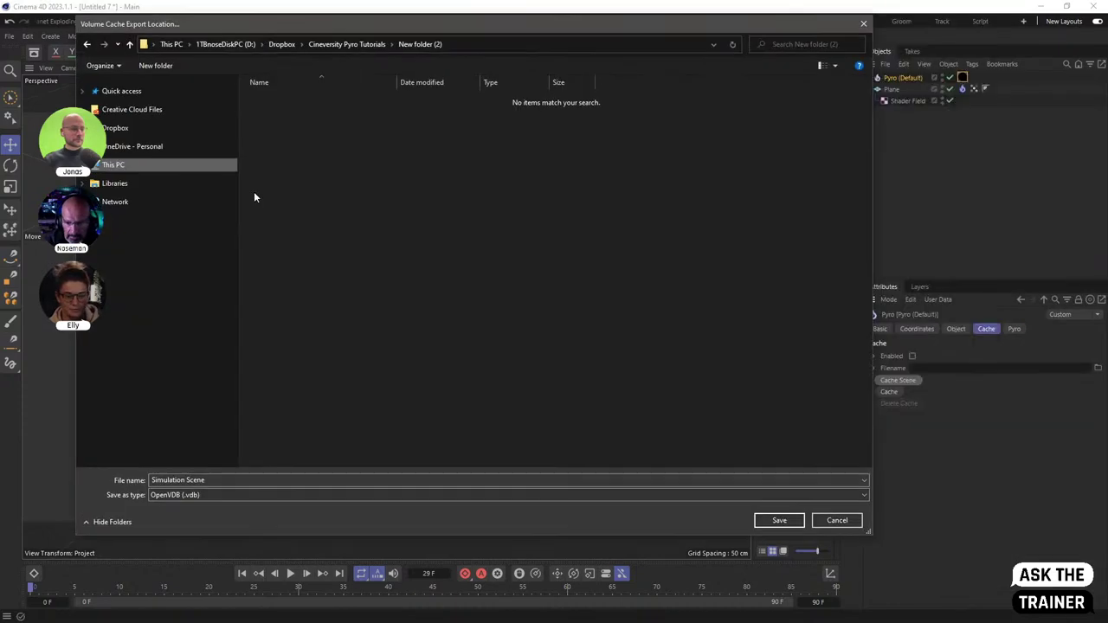
left_click(781, 520)
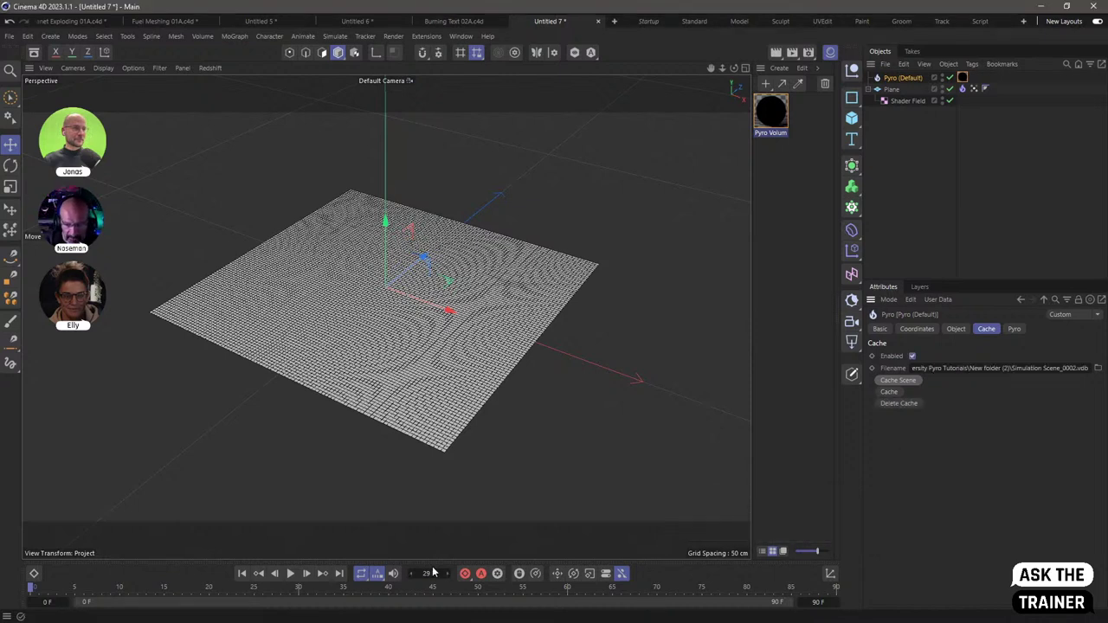
Scrub the cached simulation to frame 50 and test-render that frame in the Picture Viewer, stopping the render early
left_click_drag(385, 591, 353, 589)
left_click_drag(428, 584, 477, 588)
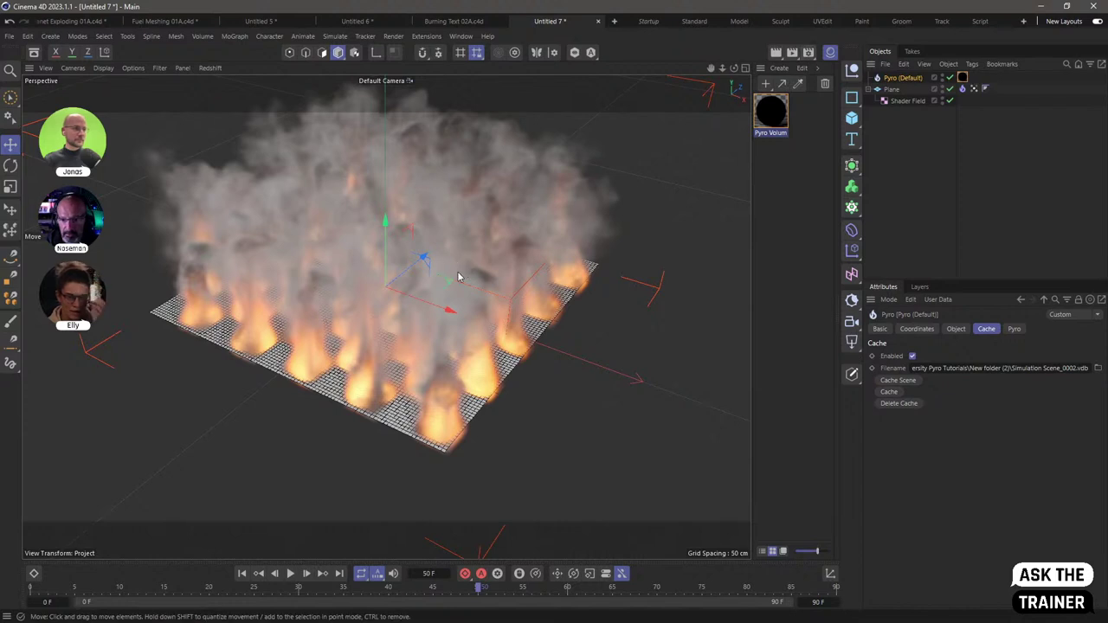
left_click(792, 52)
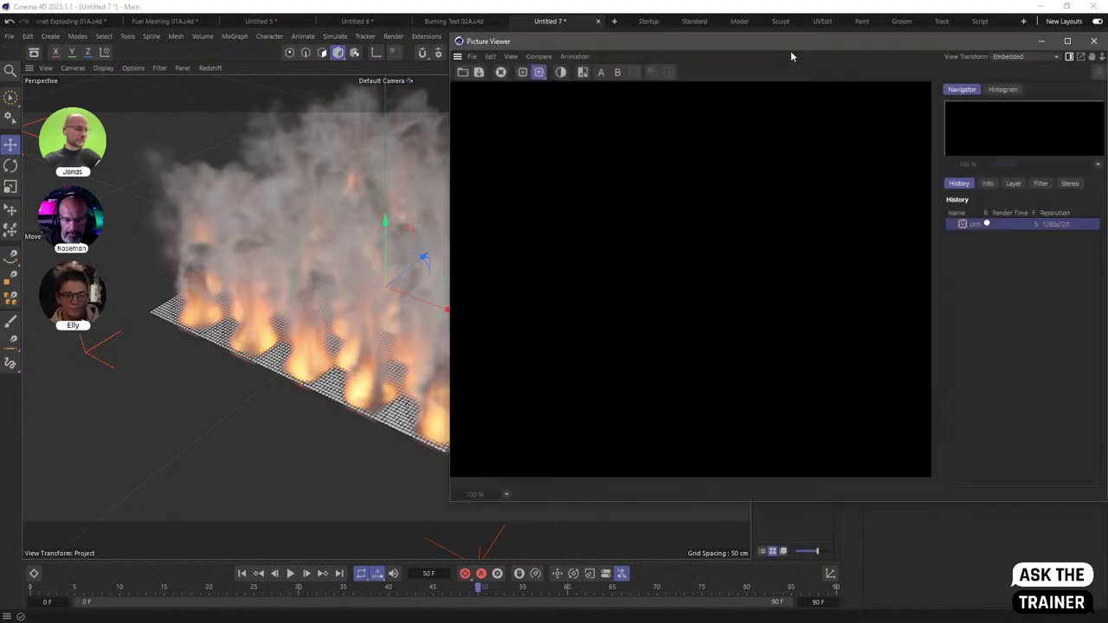
left_click_drag(756, 52, 533, 90)
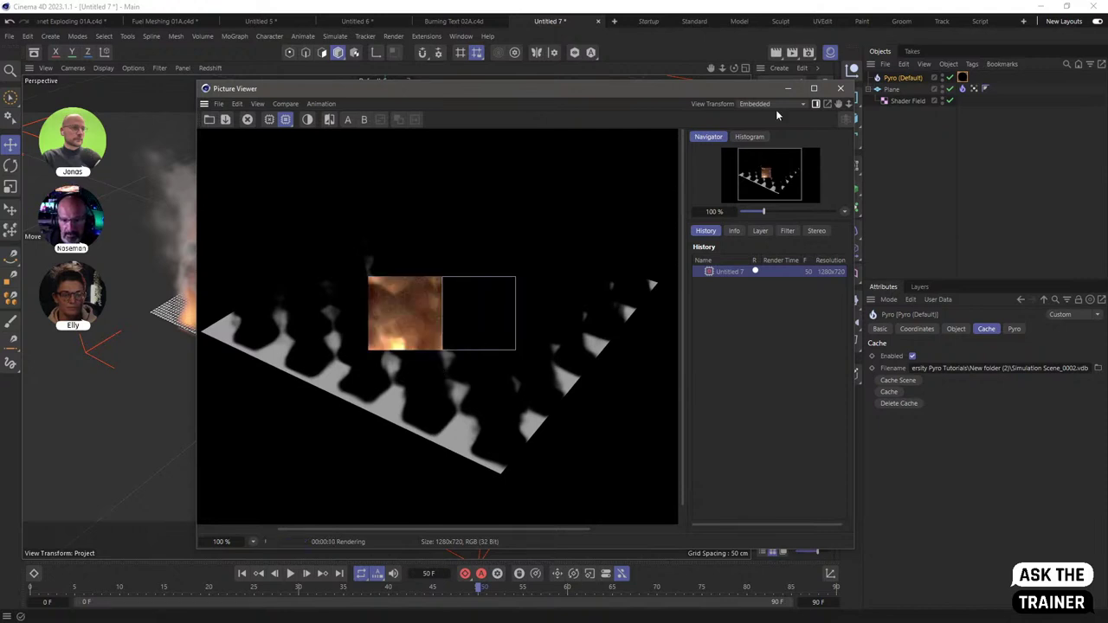
left_click(840, 88)
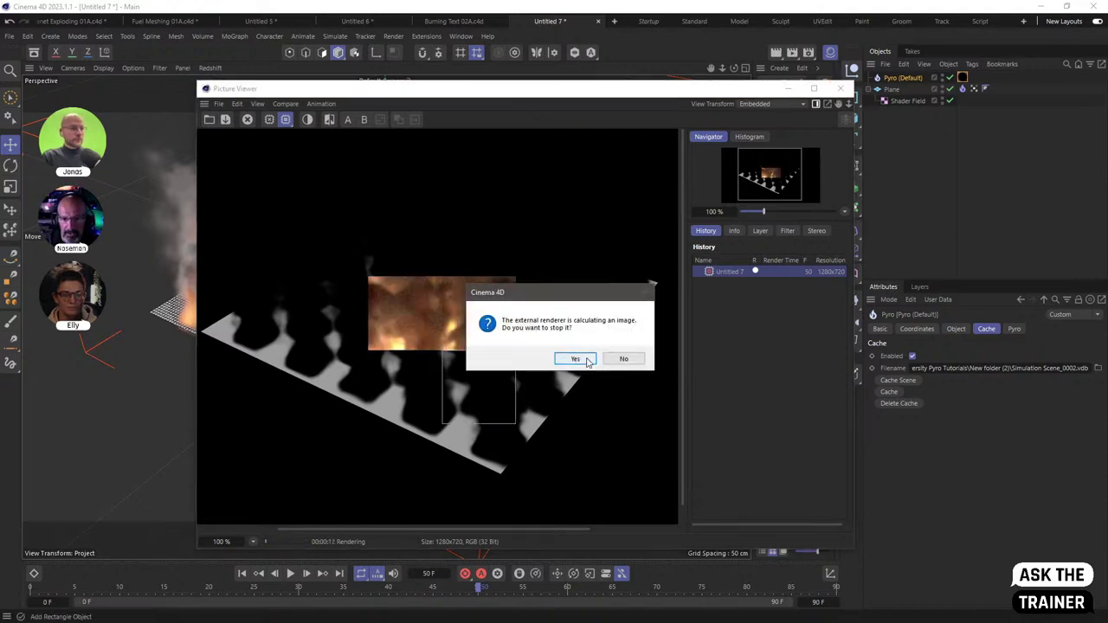
left_click(585, 360)
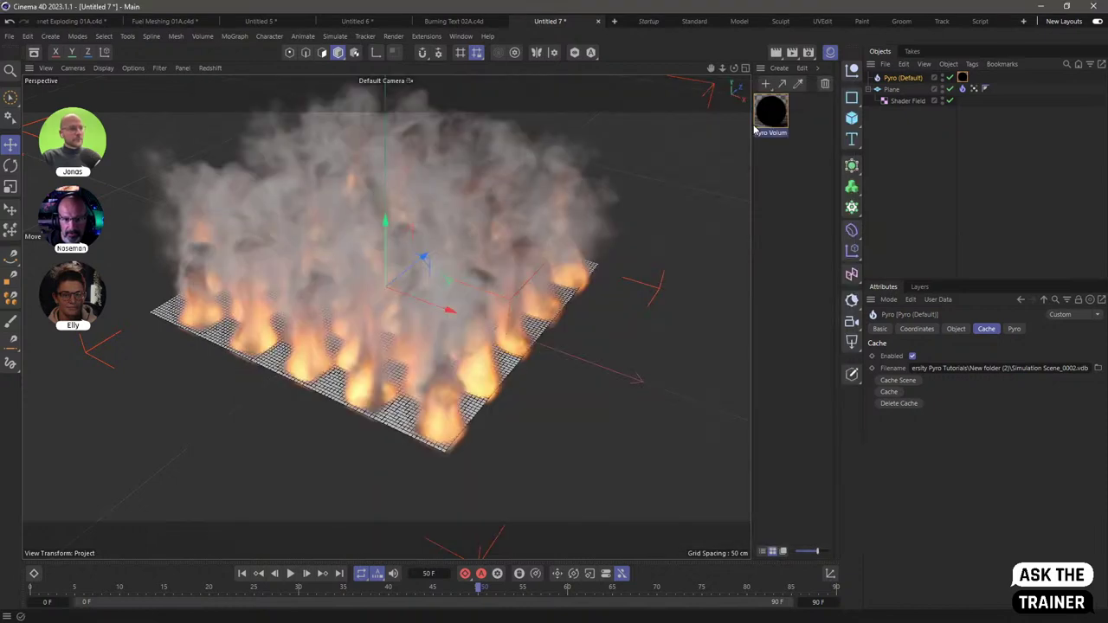
Bring up the Redshift RenderView over the viewport and add an RS Dome Light to the scene
left_click(459, 36)
left_click(507, 422)
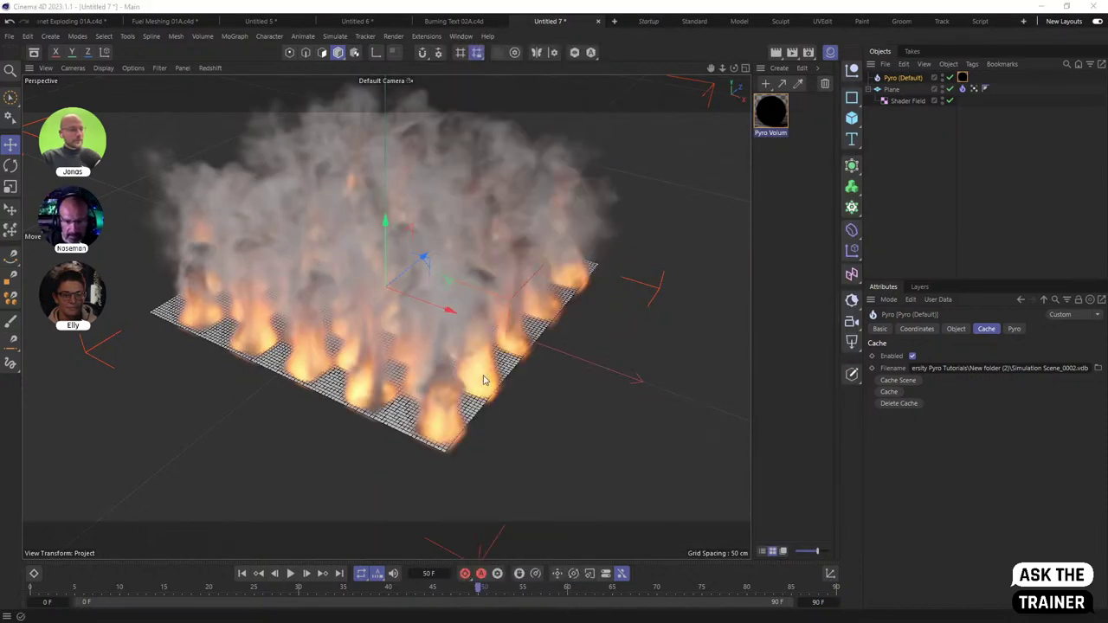
left_click_drag(574, 289, 334, 174)
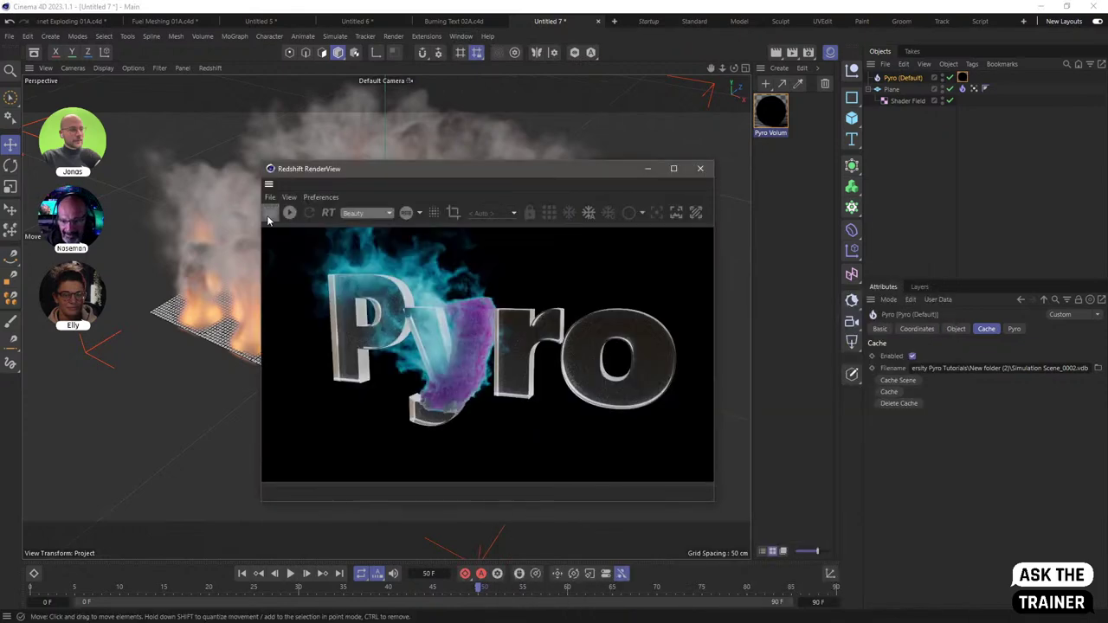
left_click(852, 327)
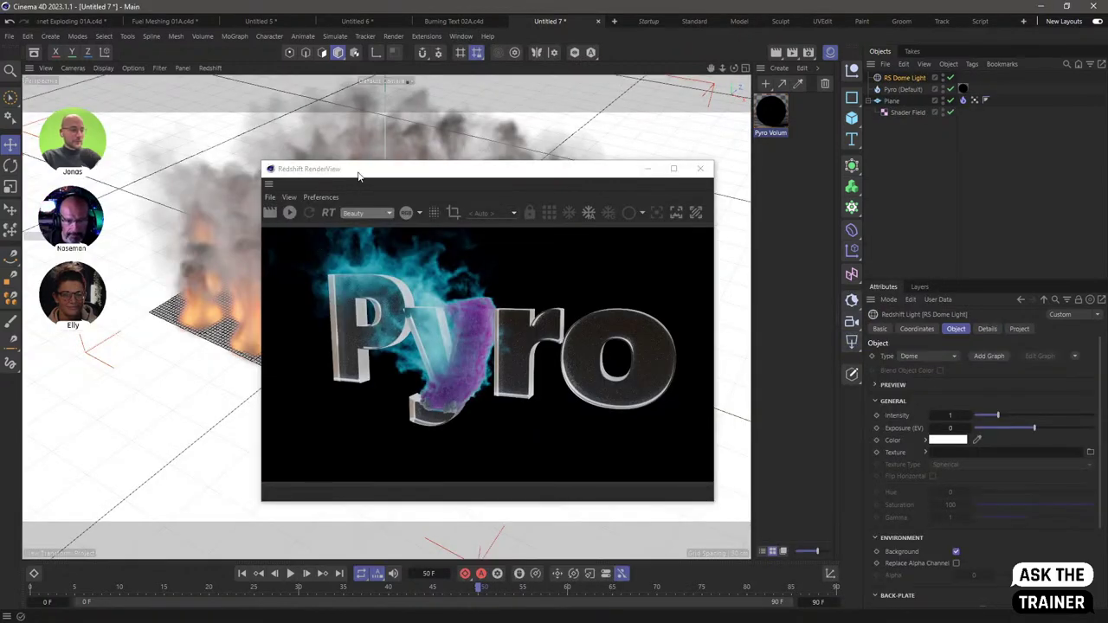
Start rendering the dome-lit frame in the Redshift RenderView and move its window to the upper part of the viewport
left_click(271, 214)
left_click_drag(368, 177, 250, 97)
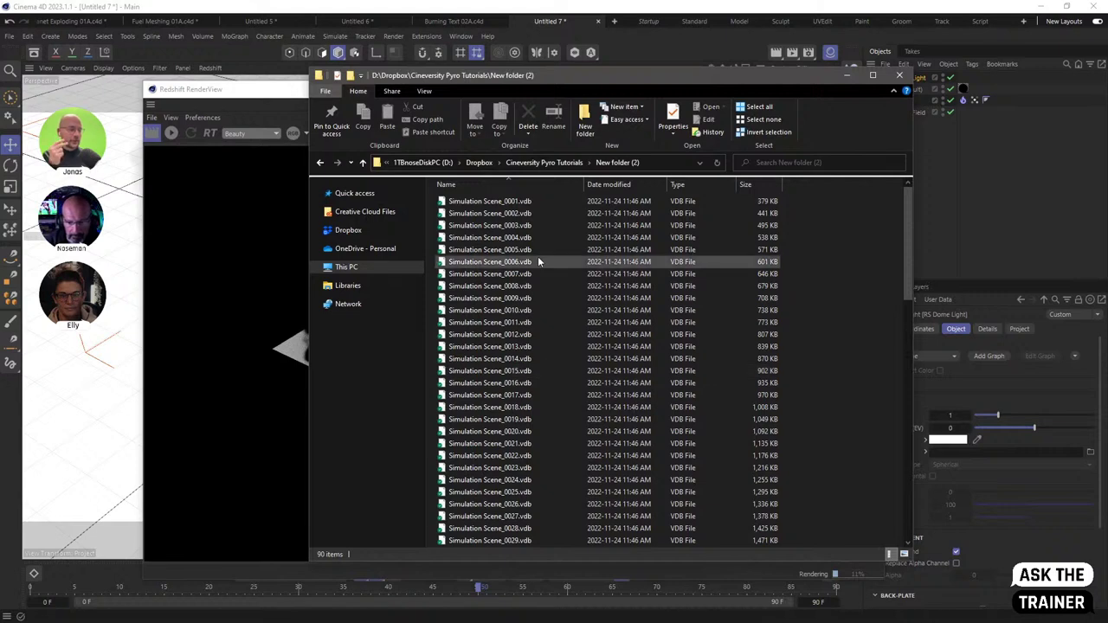
Review the cached Simulation Scene VDB files and their sizes in New folder (2), and stop the running RenderView render
scroll(552, 349, "down", 20)
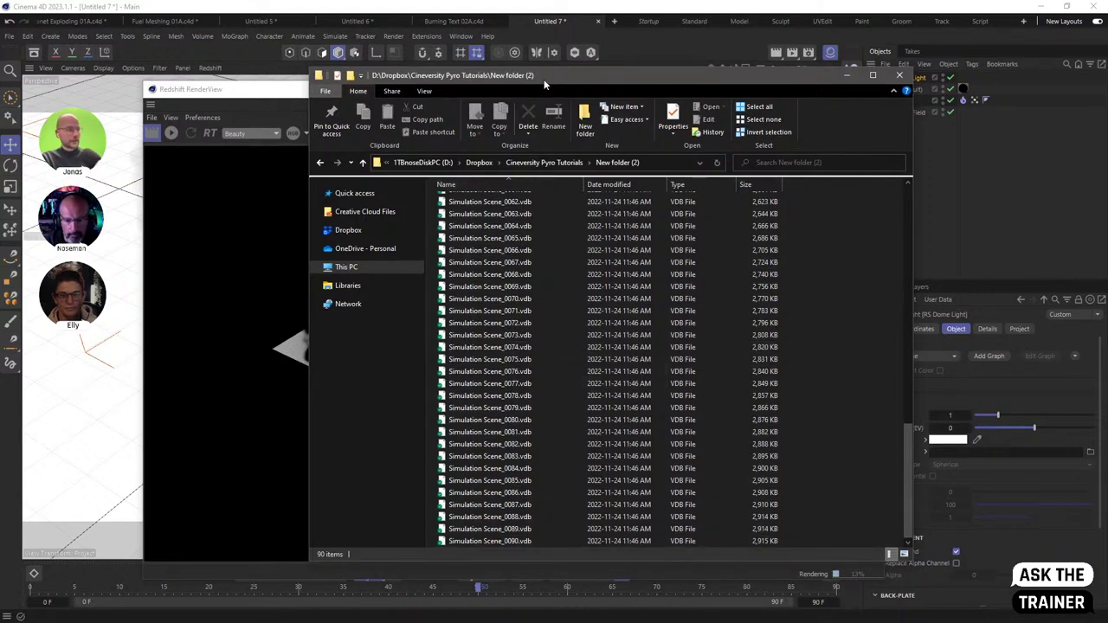
left_click_drag(546, 78, 638, 40)
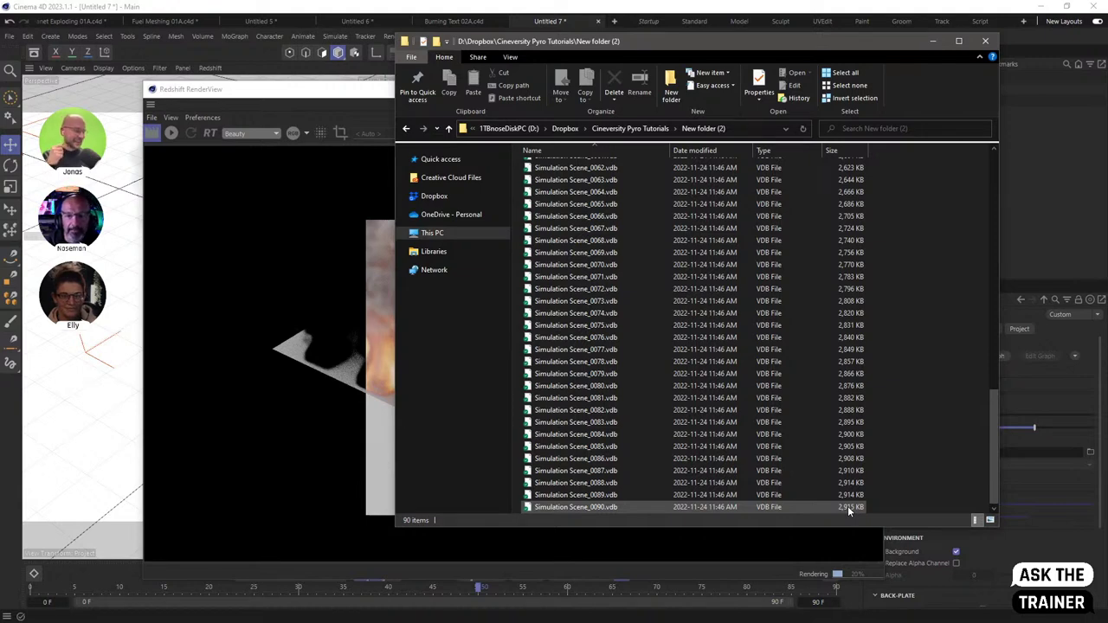
left_click(625, 499)
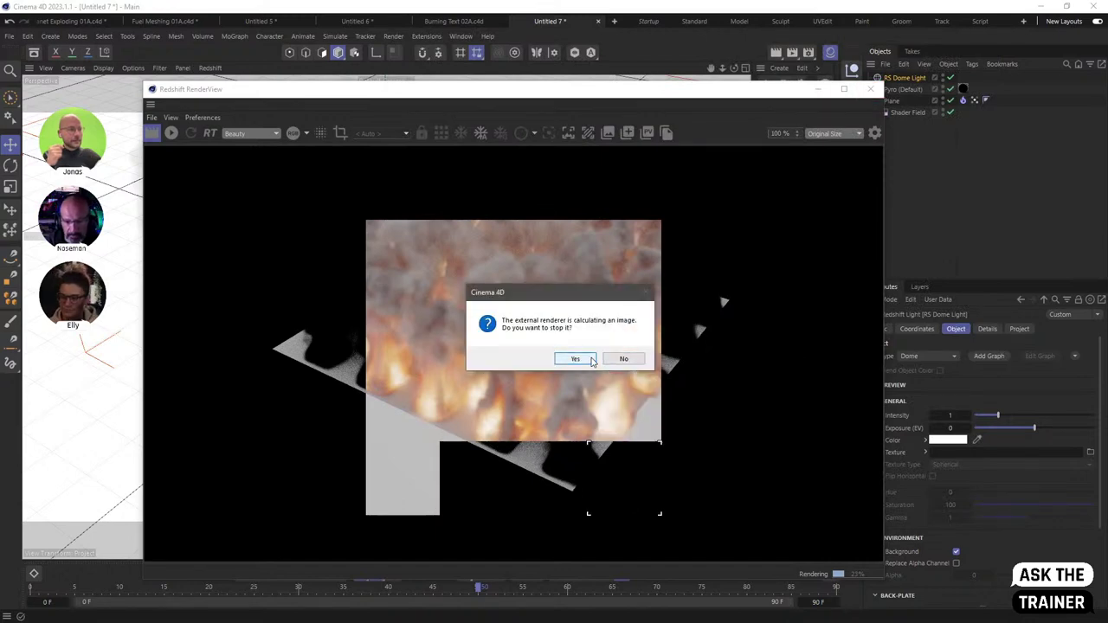
left_click(592, 360)
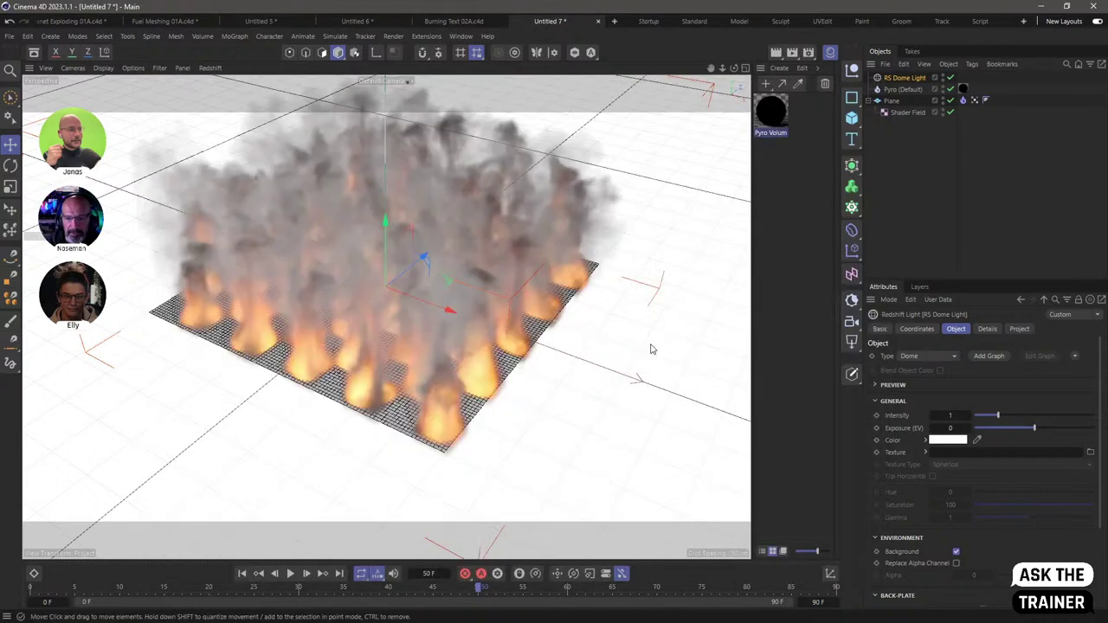
Delete the Pyro object's cache together with its files on disk, and check the contents of New folder (2)
left_click(905, 165)
left_click(878, 90)
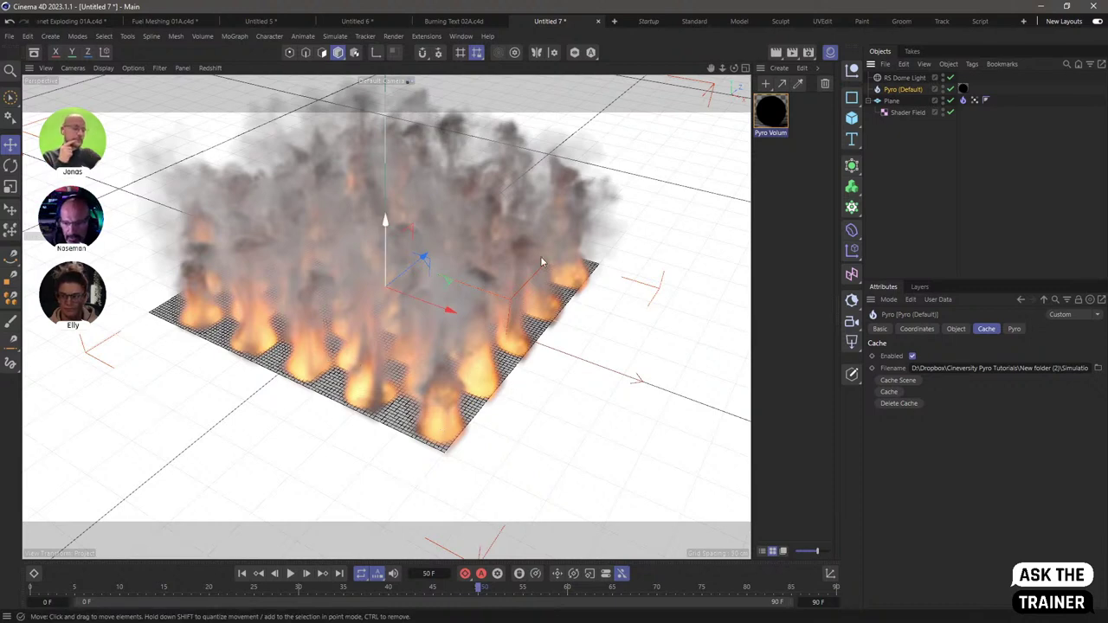
left_click(898, 404)
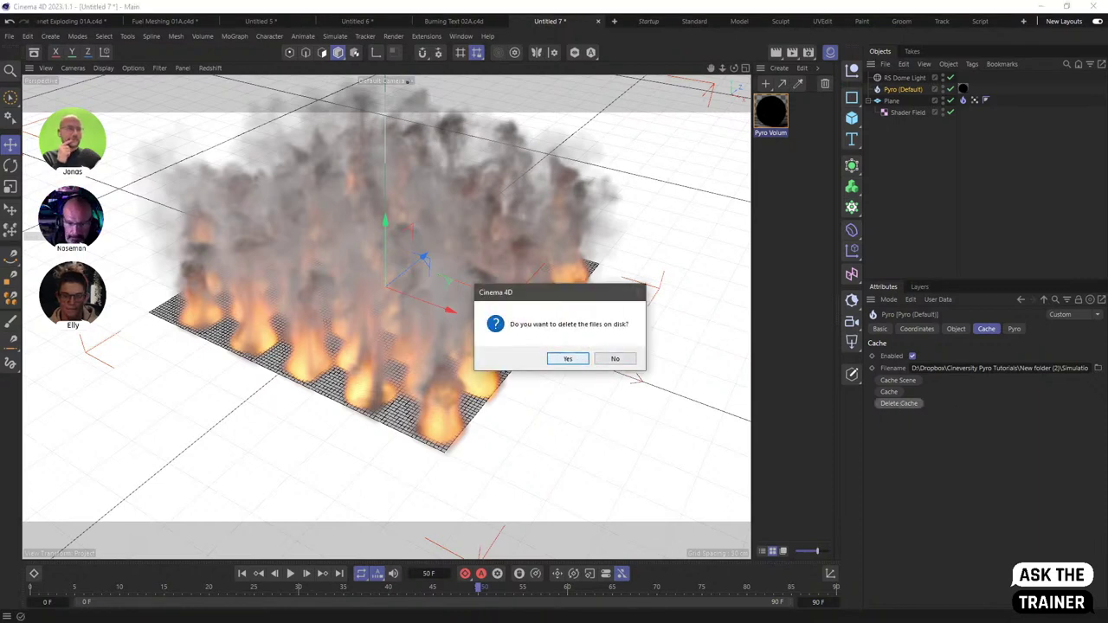
key("alt+Tab")
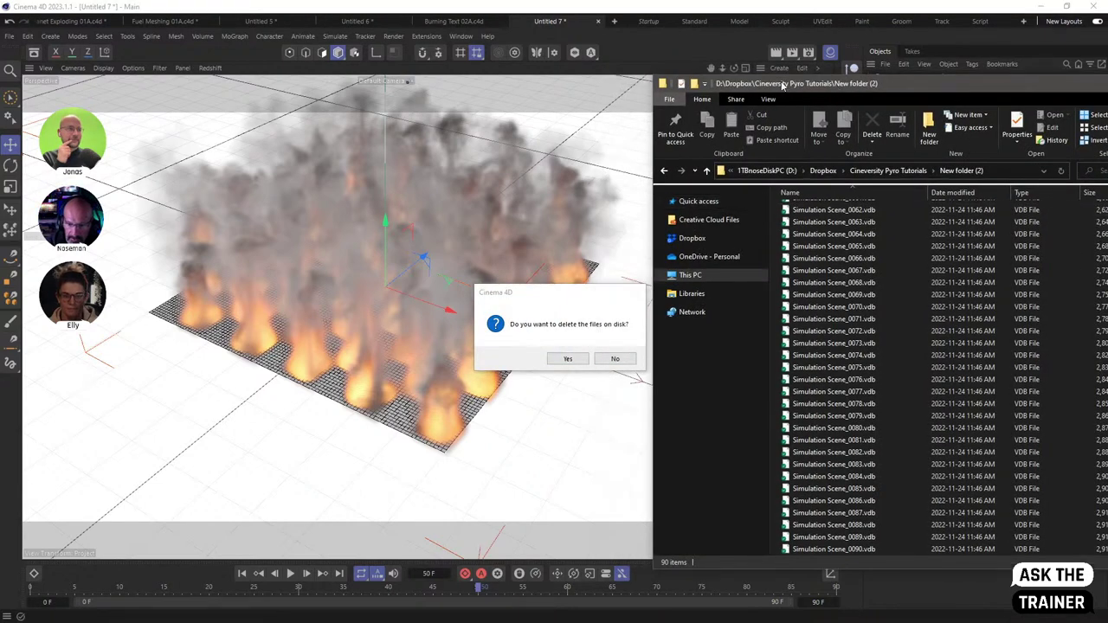
left_click_drag(779, 84, 1046, 67)
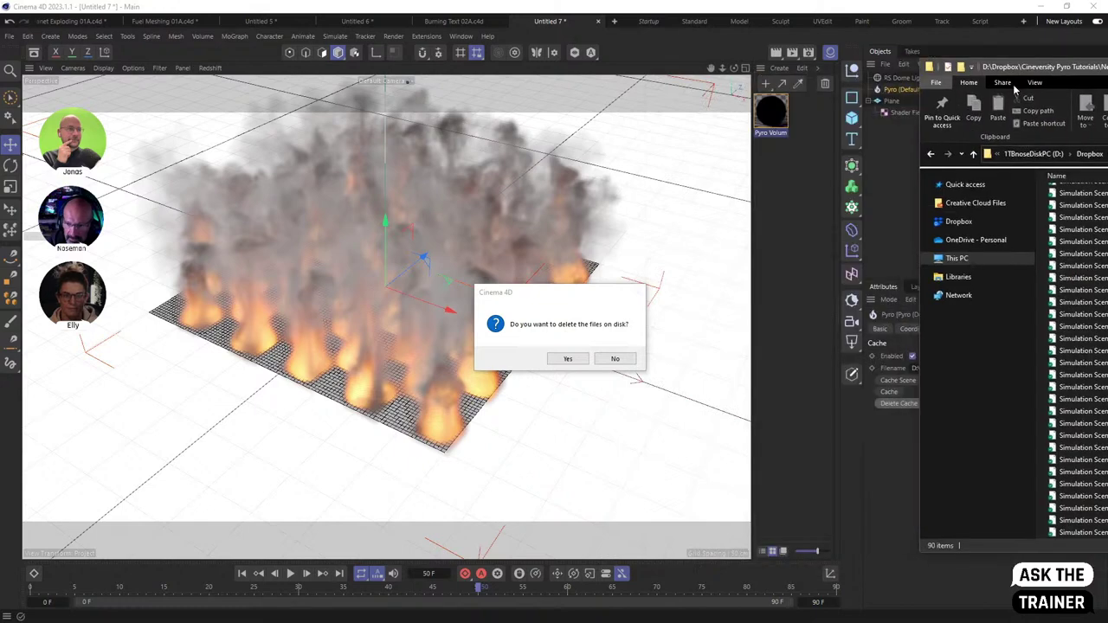
left_click(572, 359)
key("alt+Tab")
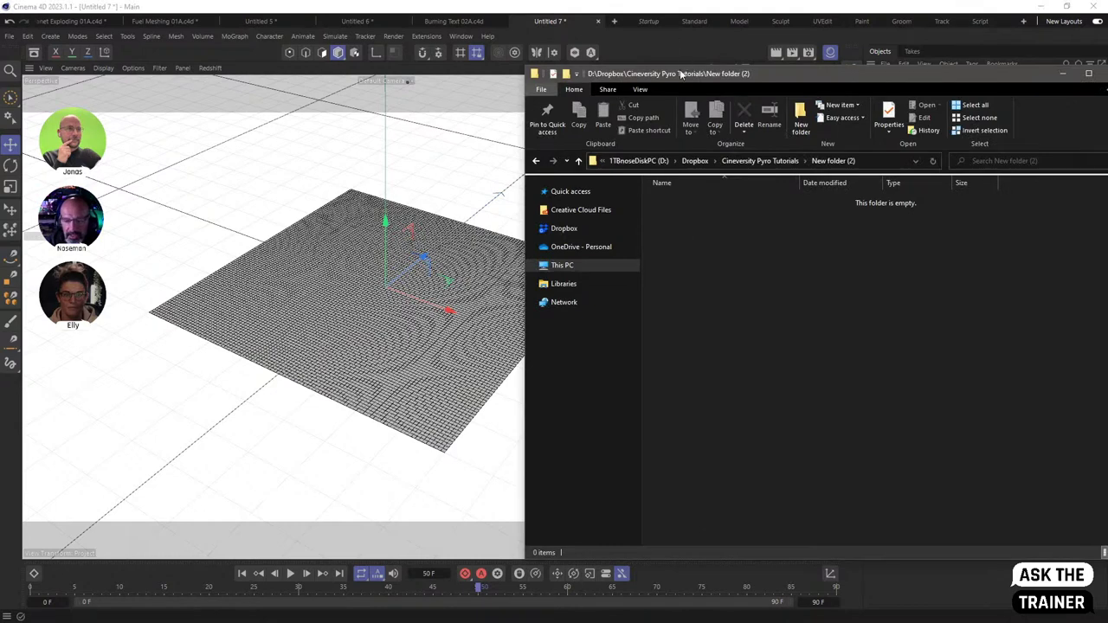
key("alt+Tab")
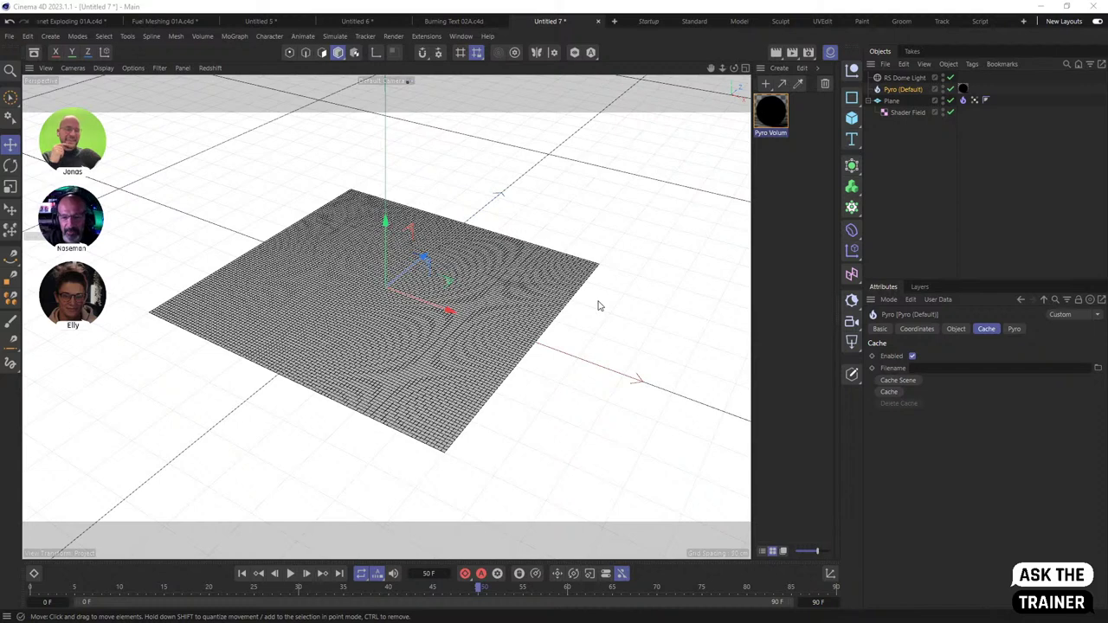
Hide the Material Manager and disable the RS Dome Light
left_click(829, 52)
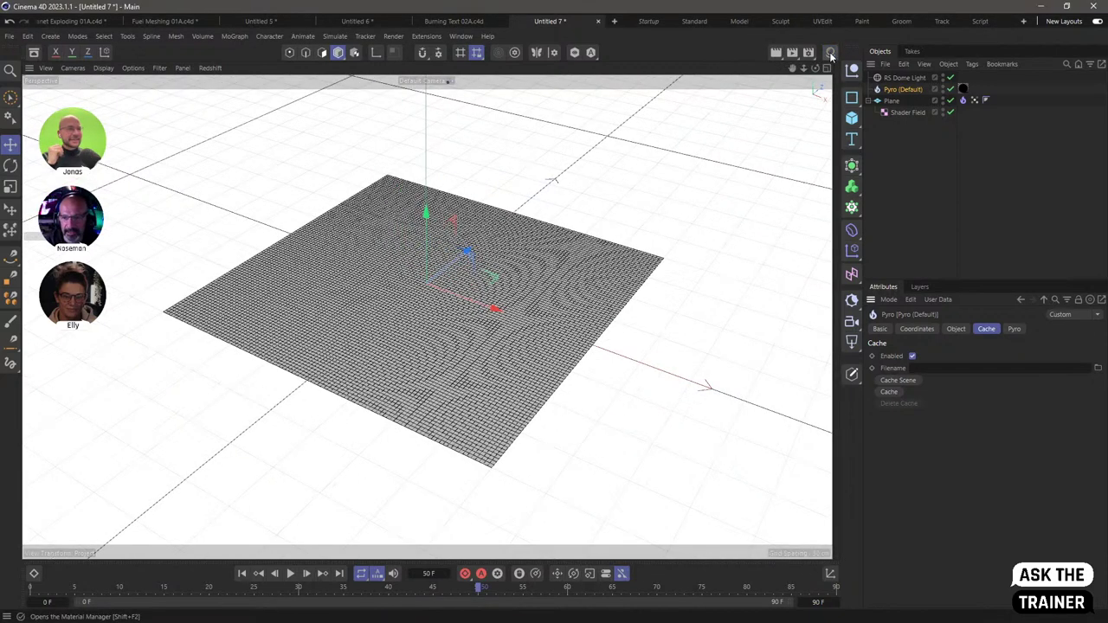
left_click(888, 224)
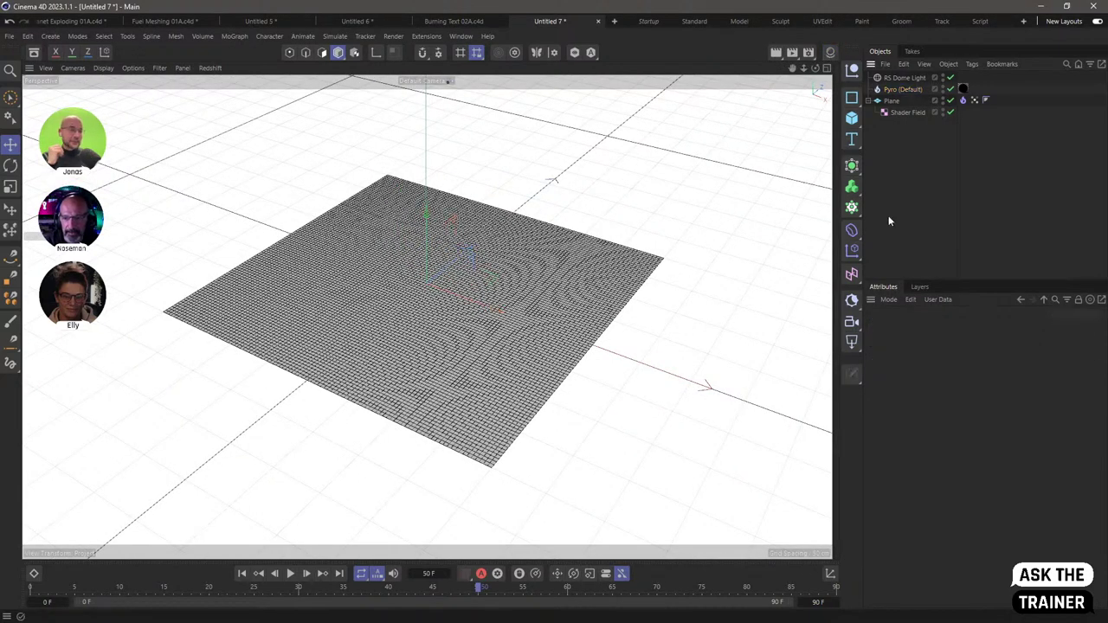
left_click(950, 77)
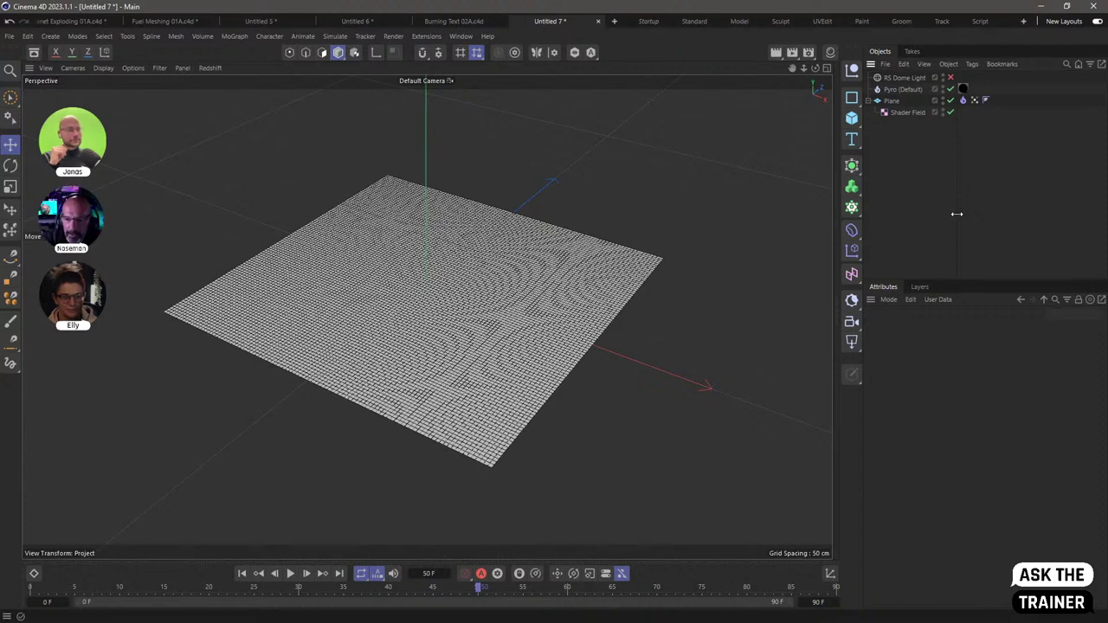
Give the Pyro object's attributes more room and set its Velocity channel to On Export
left_click(903, 89)
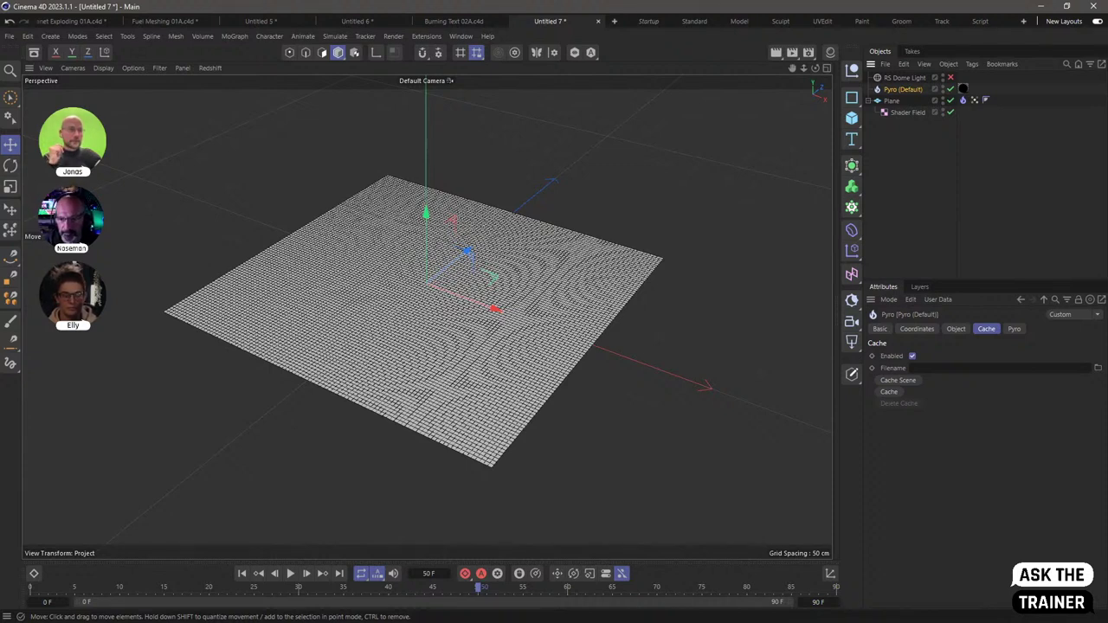
left_click(892, 92)
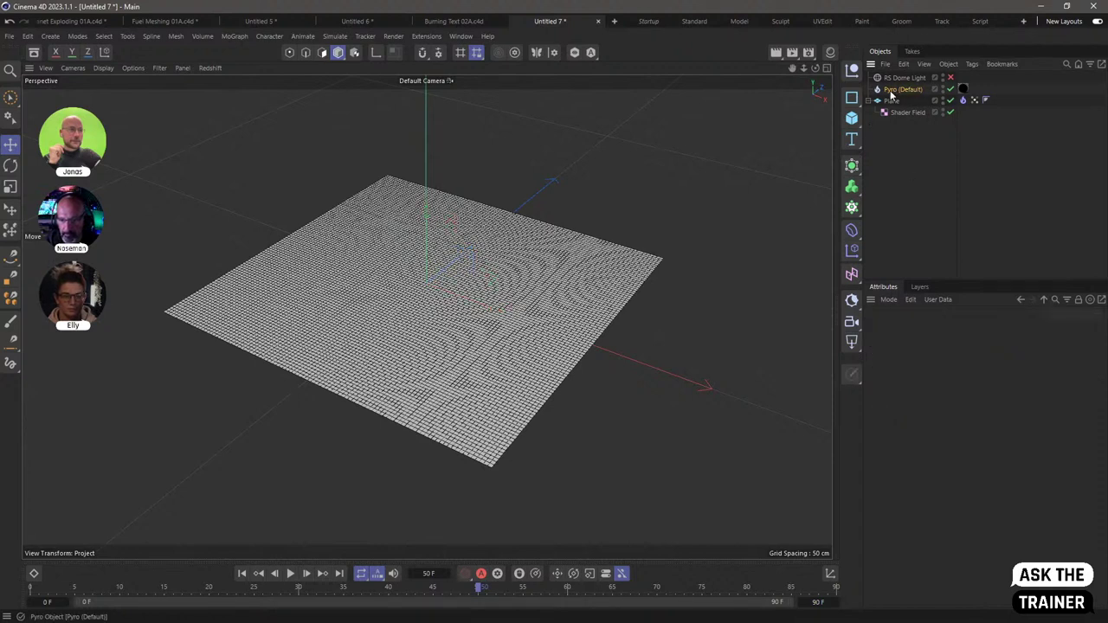
left_click(956, 329)
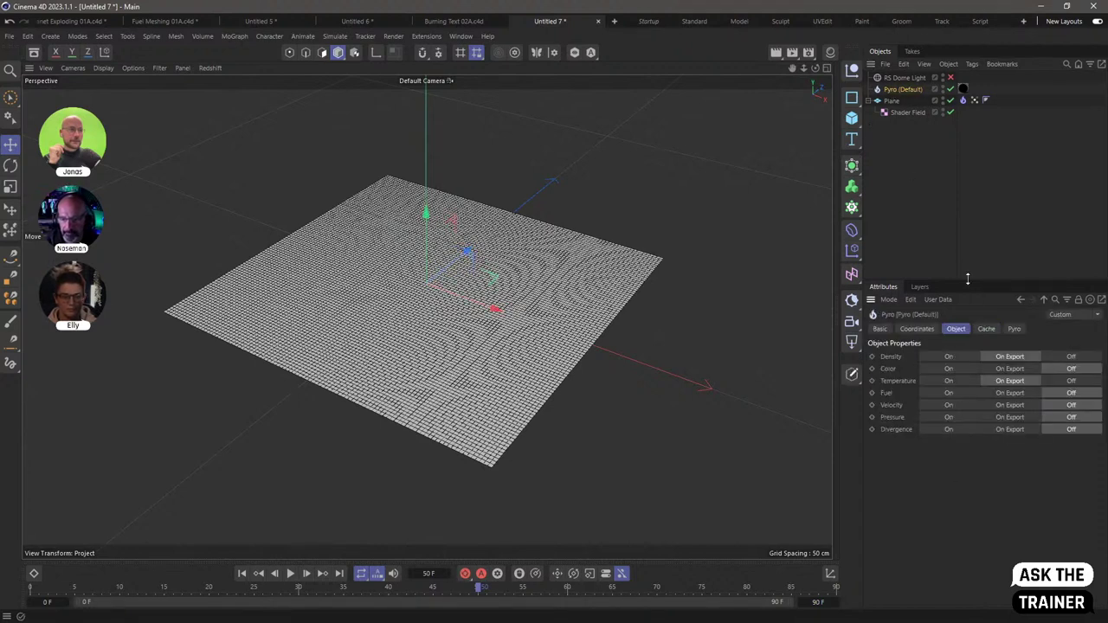
left_click_drag(967, 279, 967, 128)
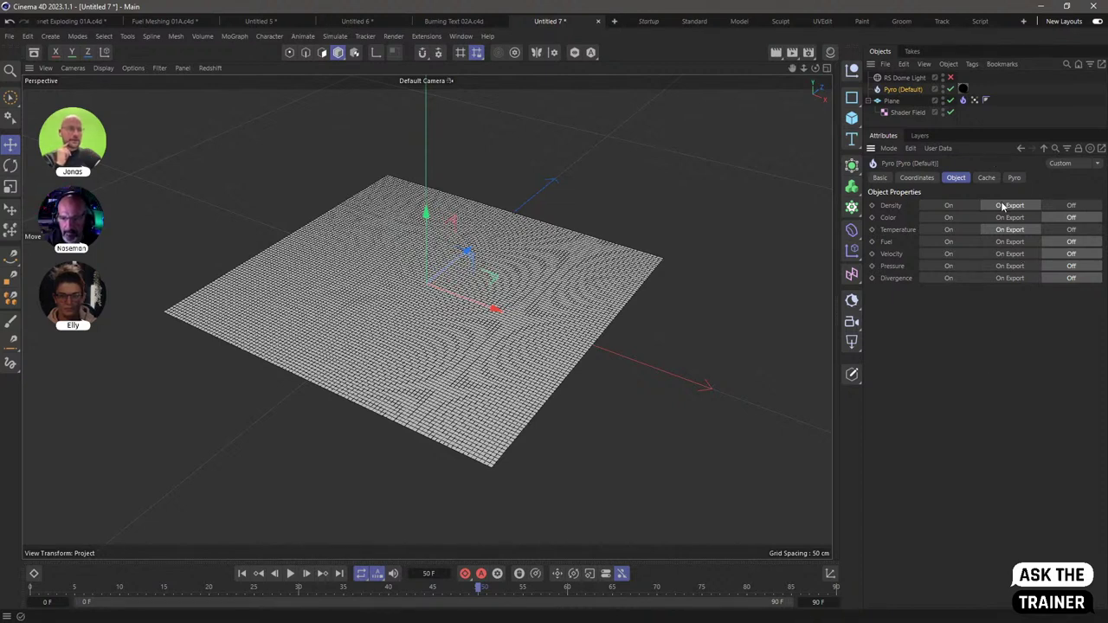
left_click(1009, 253)
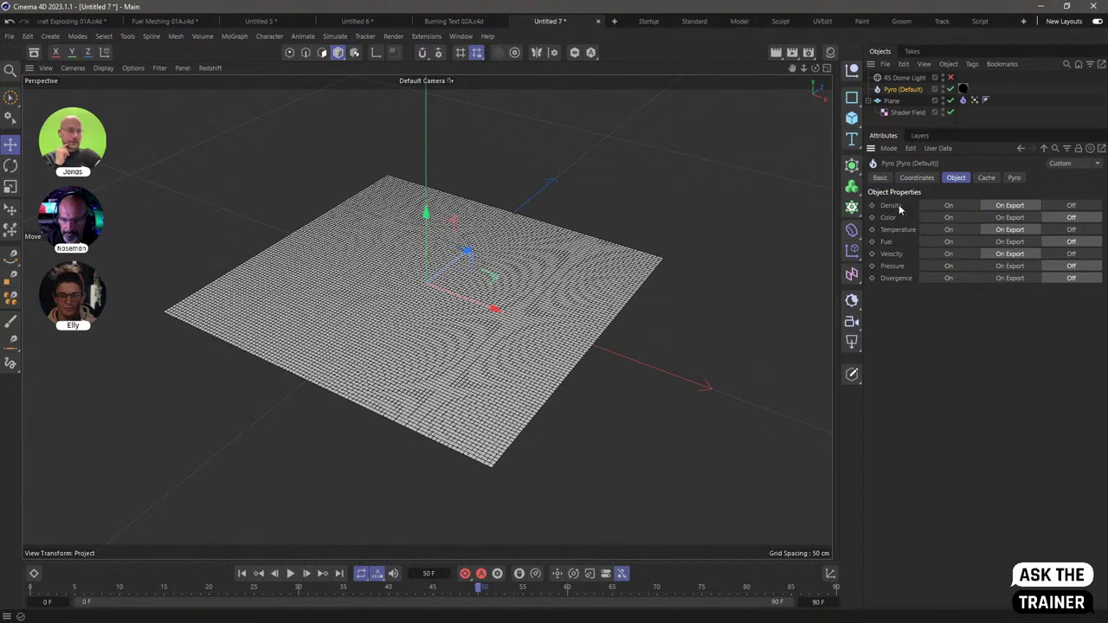
left_click_drag(898, 207, 898, 280)
right_click(898, 279)
left_click(915, 388)
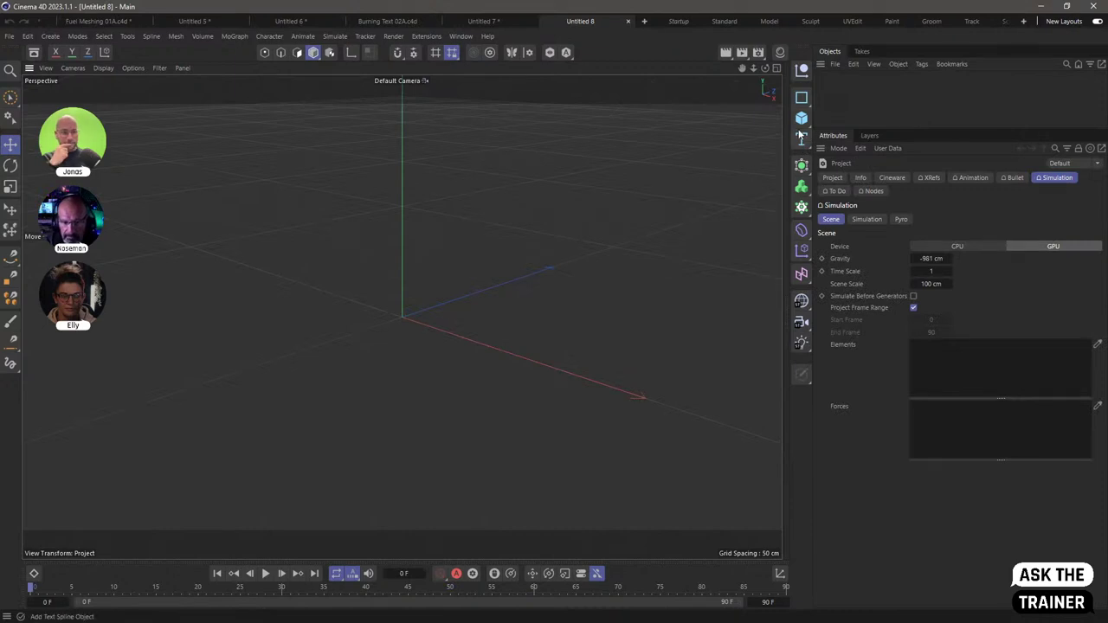
Add a sphere to the new project and set its radius to 30 cm
left_click(802, 118)
left_click(923, 178)
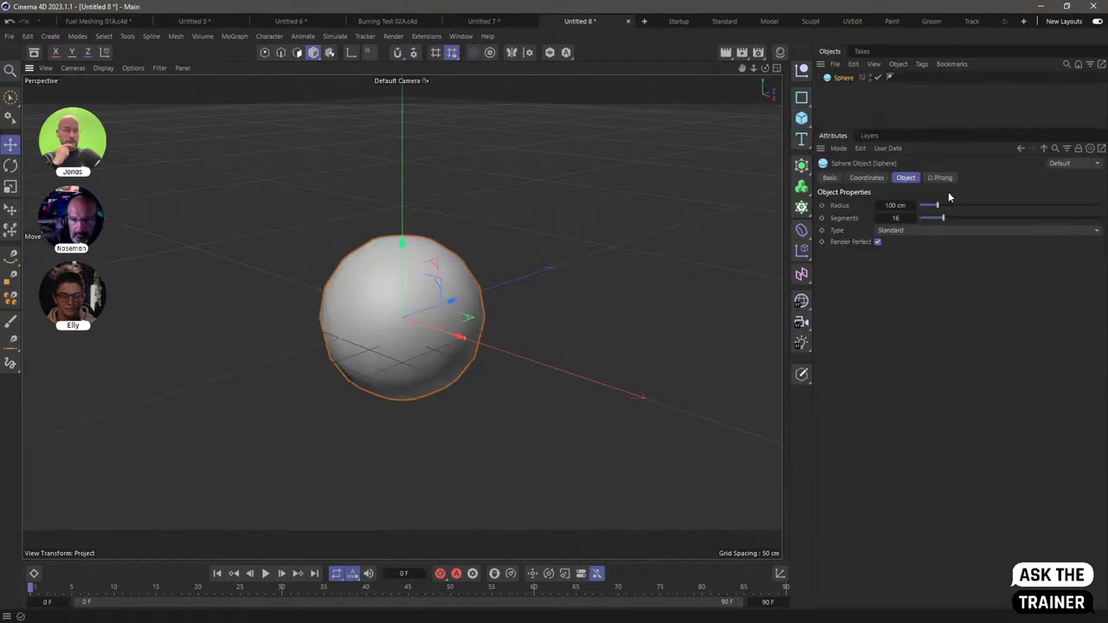
left_click(908, 206)
type("30")
key("Return")
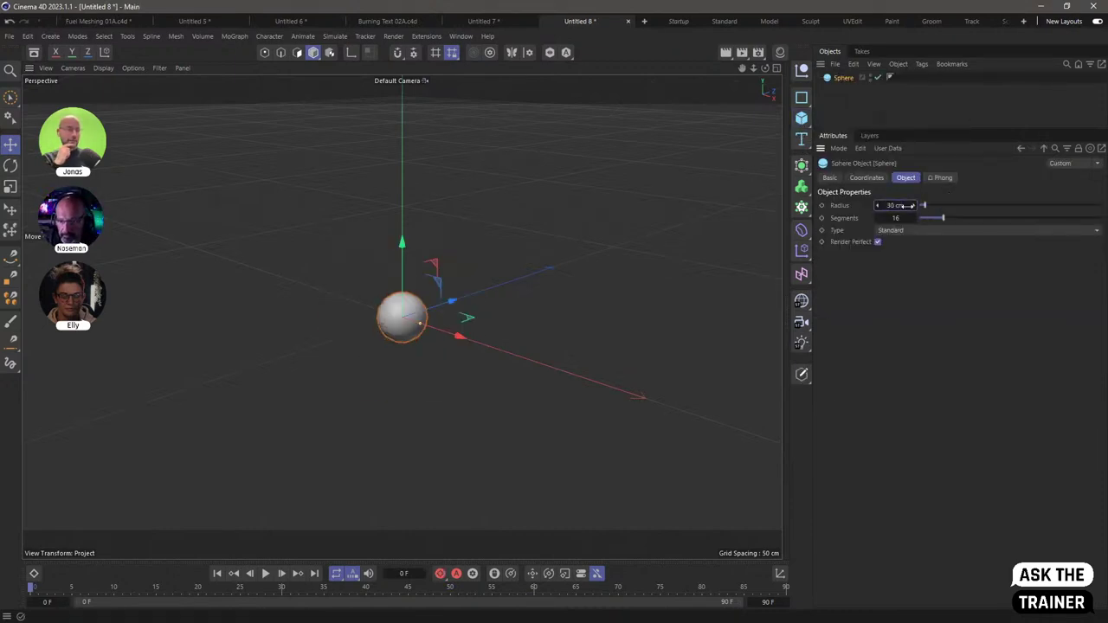
Apply a Pyro simulation tag to the sphere
right_click(837, 80)
mouse_move(895, 201)
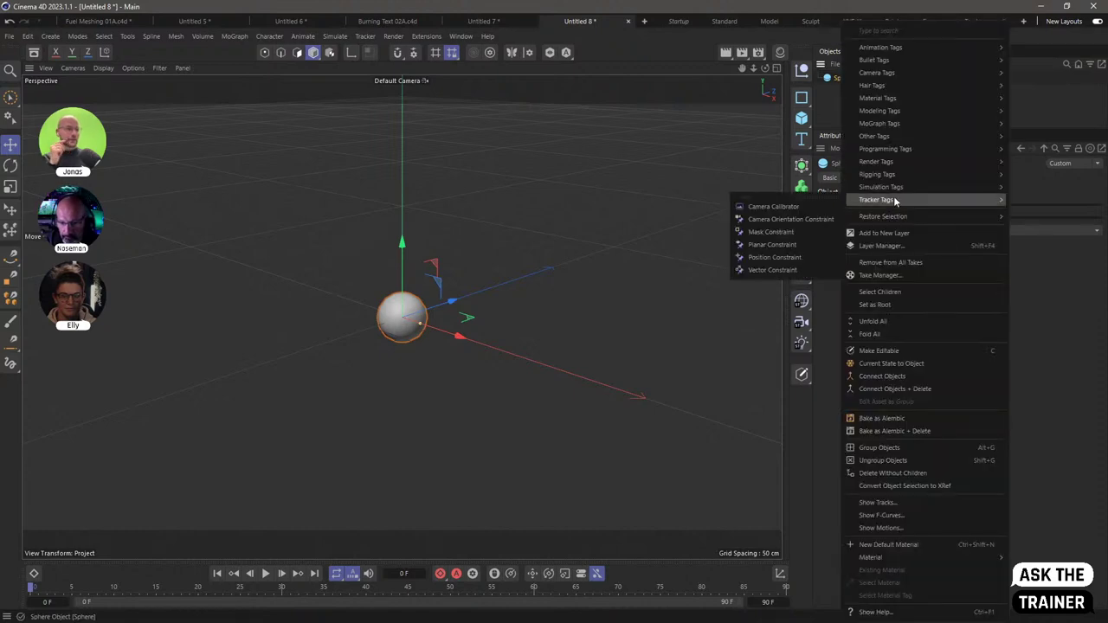
left_click(1030, 292)
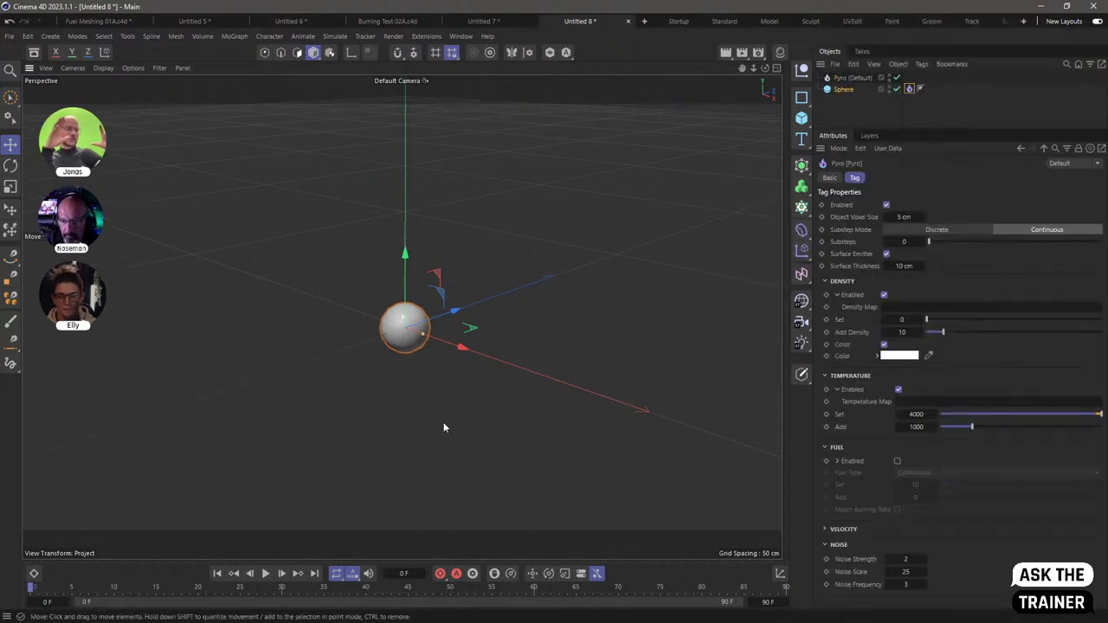
Set the Pyro object's Density to On and its Temperature and Velocity to Off, and rename the object den
left_click(853, 78)
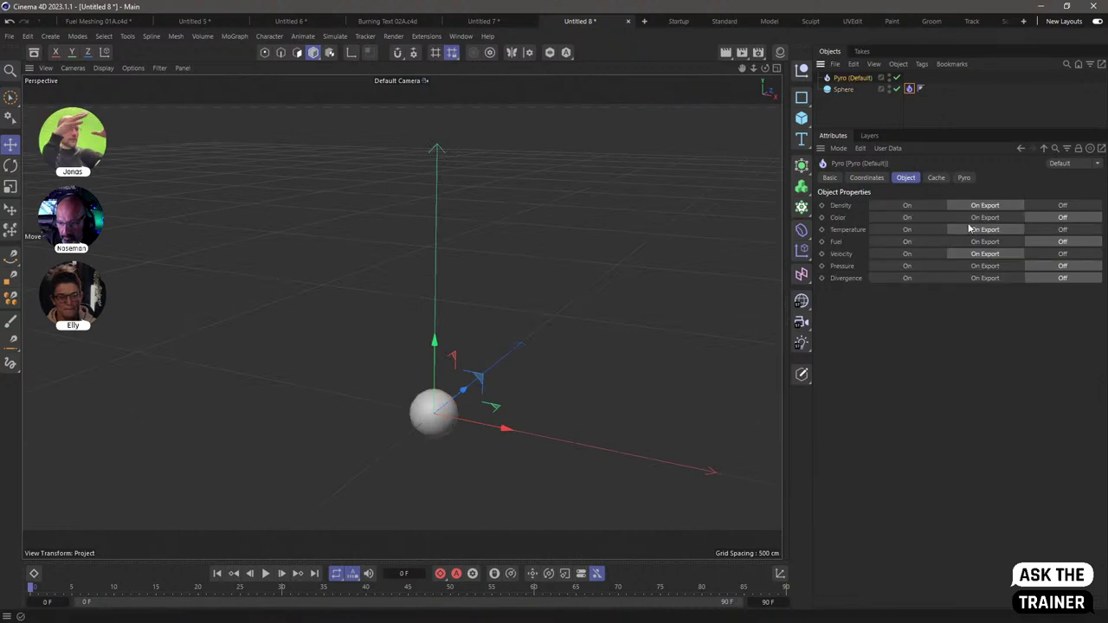
left_click(1063, 205)
left_click(1063, 229)
left_click(1063, 254)
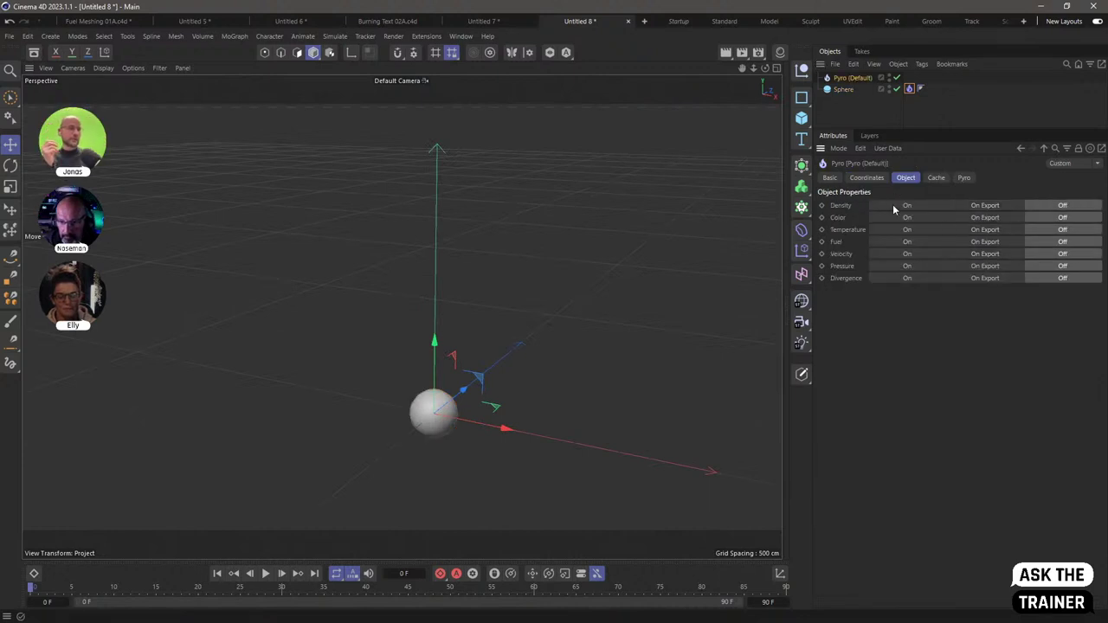
left_click(892, 205)
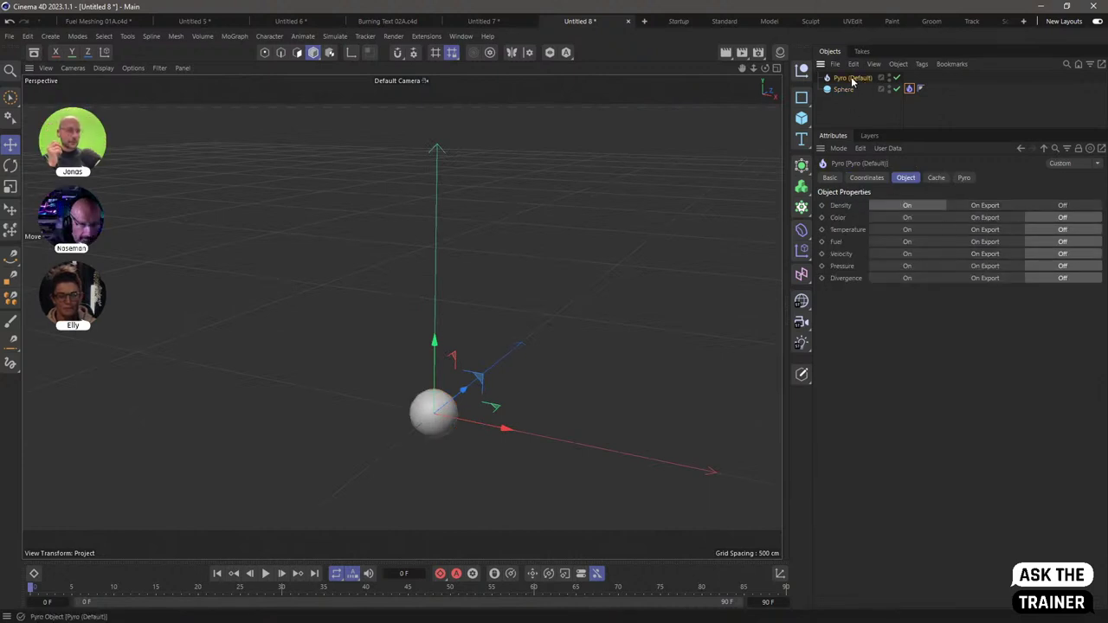
double_click(853, 78)
type("den")
key("Return")
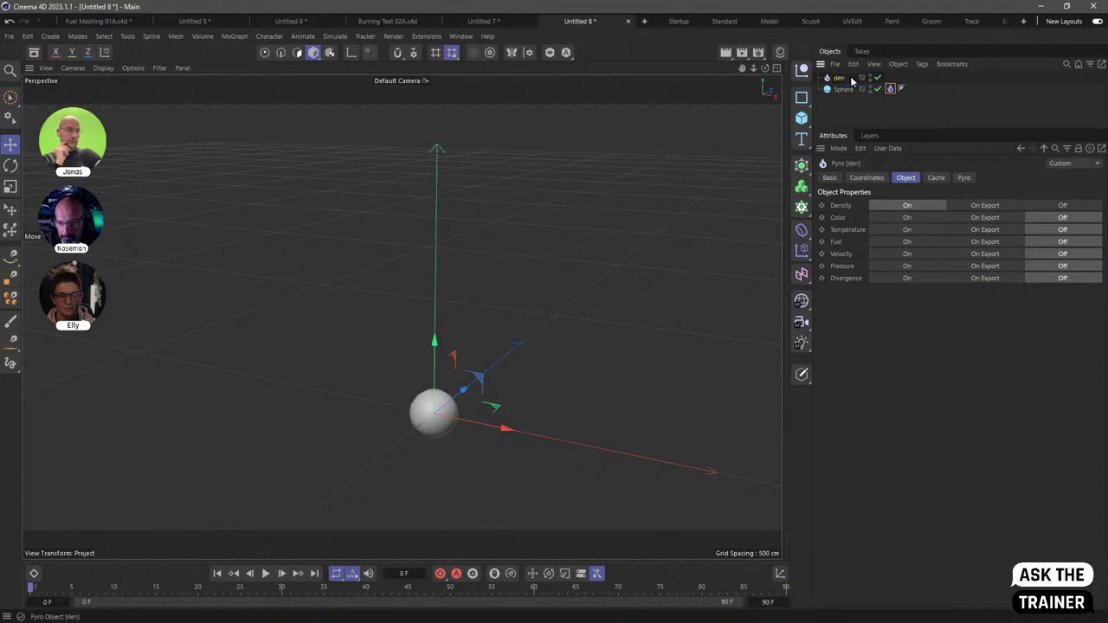
Duplicate the den Pyro object, set the copy's Color to On and Density to Off, and name it temp
left_click_drag(839, 78, 839, 85)
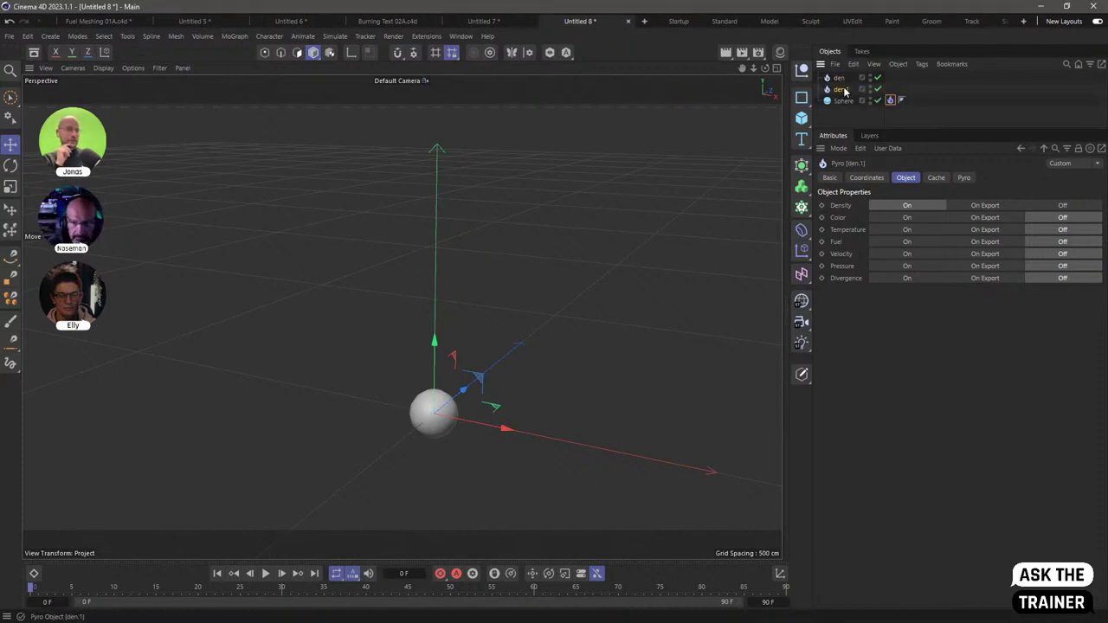
double_click(841, 89)
type("temp")
key("Return")
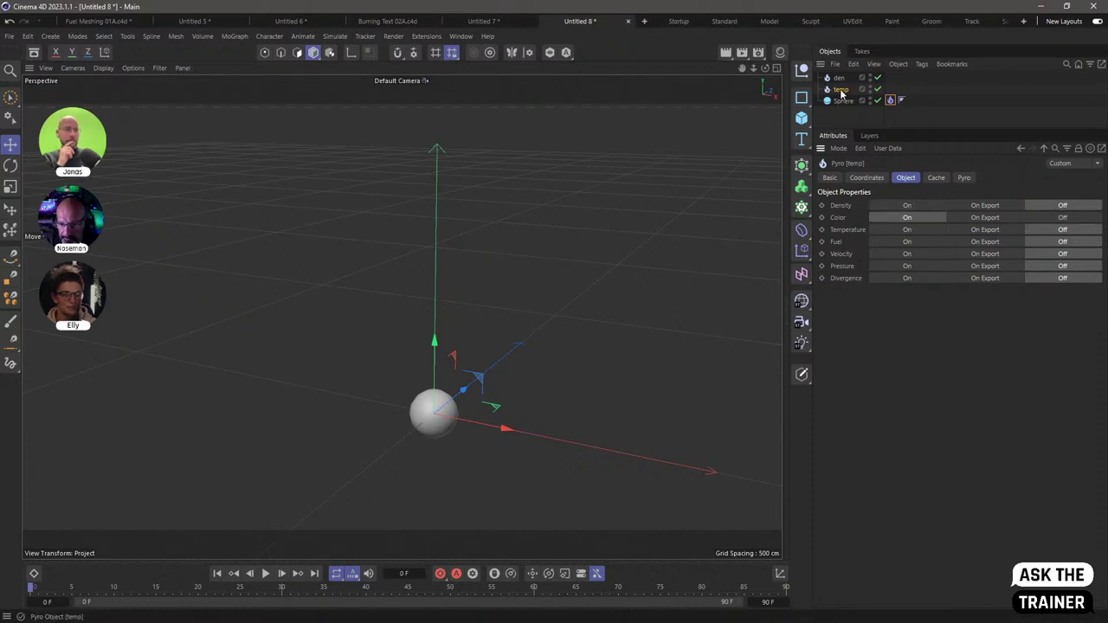
Duplicate temp and turn on only Temperature in the copy, naming the copy temp and the original Color object col
left_click_drag(842, 93, 841, 102, "ctrl")
left_click(908, 229)
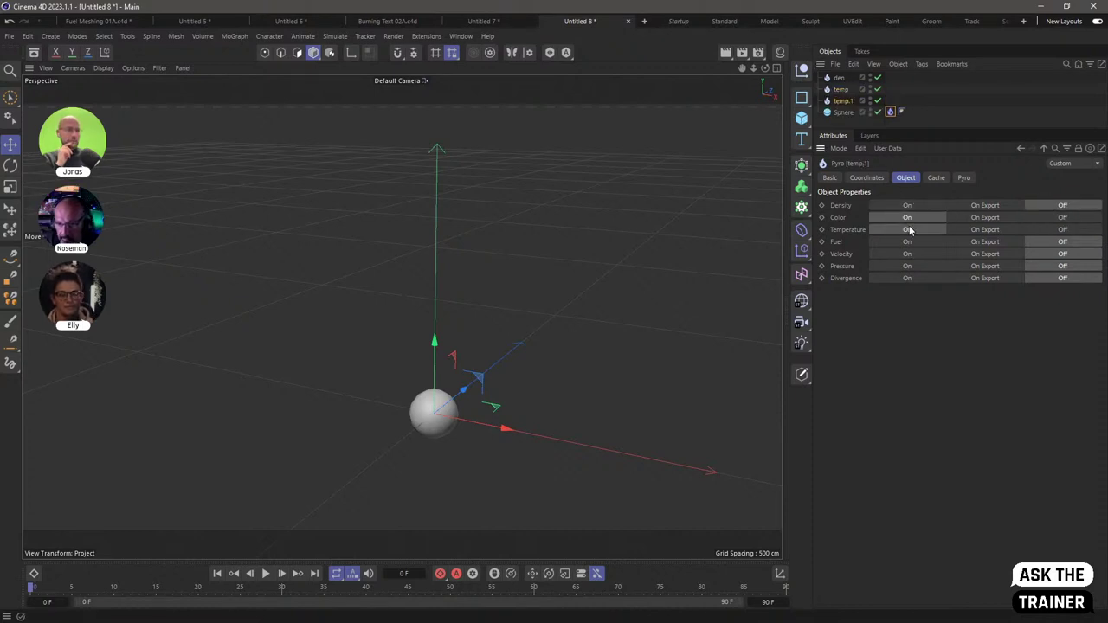
double_click(843, 89)
type("col")
key("Return")
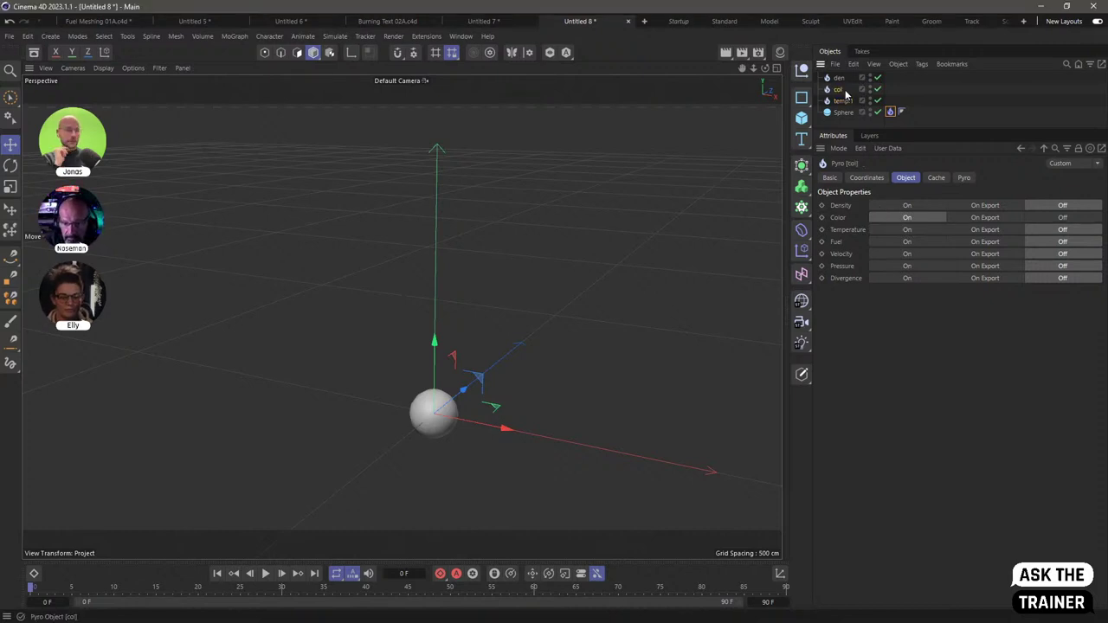
double_click(843, 101)
type("temp")
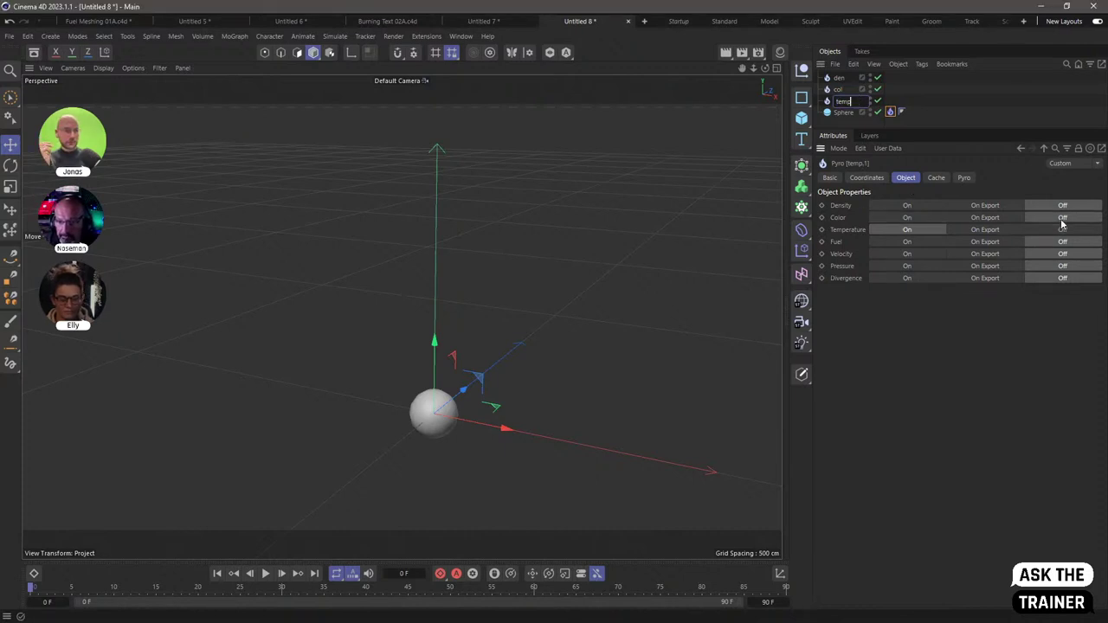
key("Return")
Duplicate the temp Pyro object and set the copy's Fuel to On and Temperature to Off
left_click_drag(841, 102, 844, 111, "ctrl")
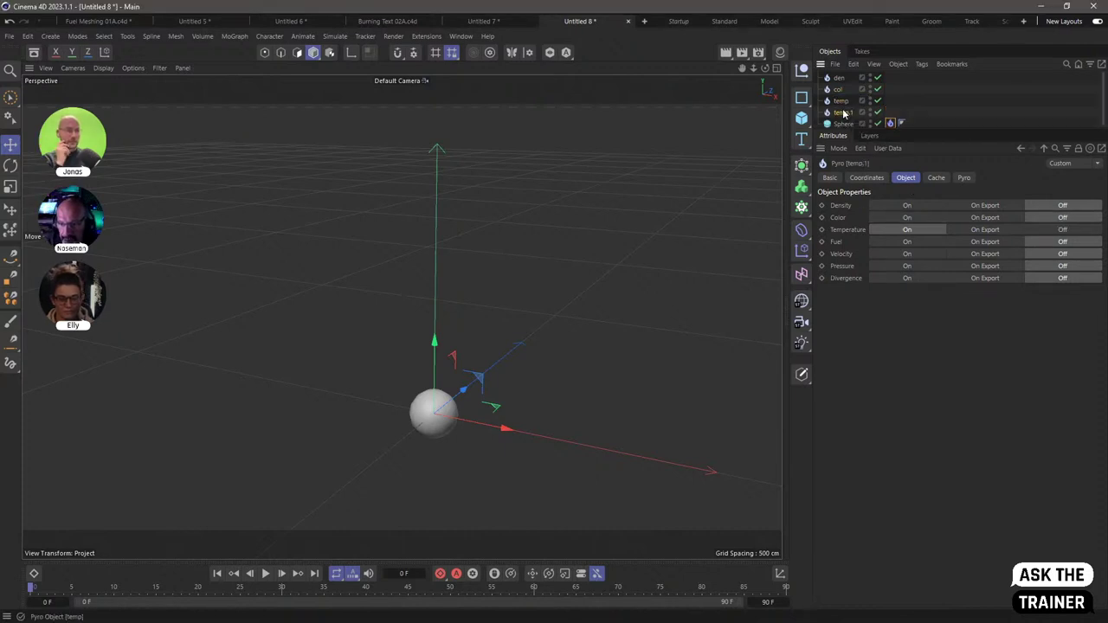
left_click(901, 242)
left_click(1063, 229)
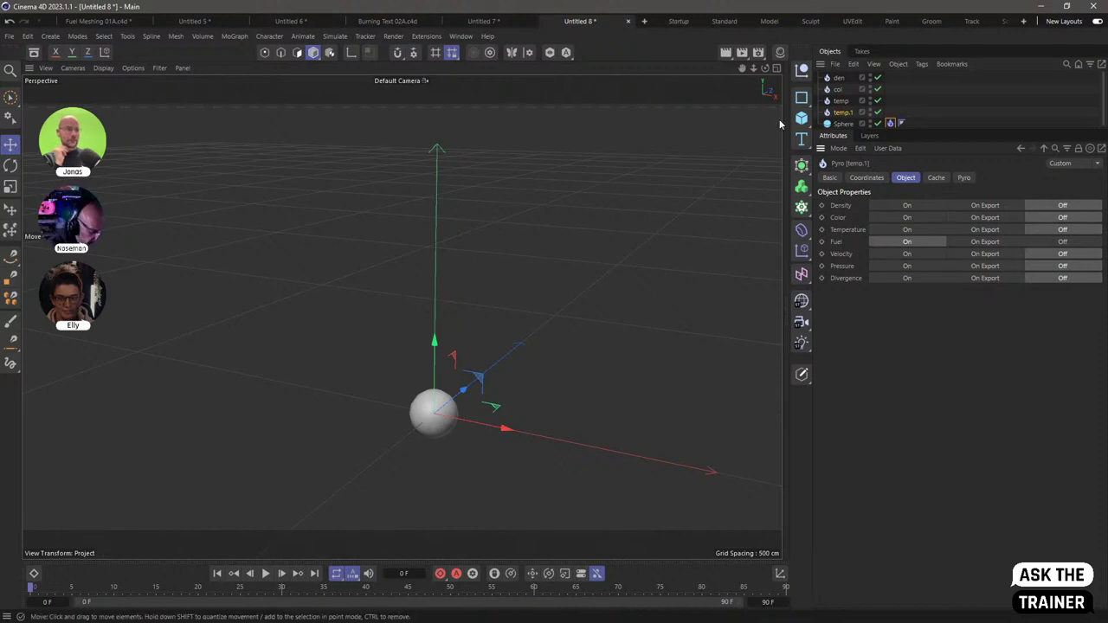
Rename the temp.1 Pyro object as Fuel
double_click(845, 113)
type("Fuel")
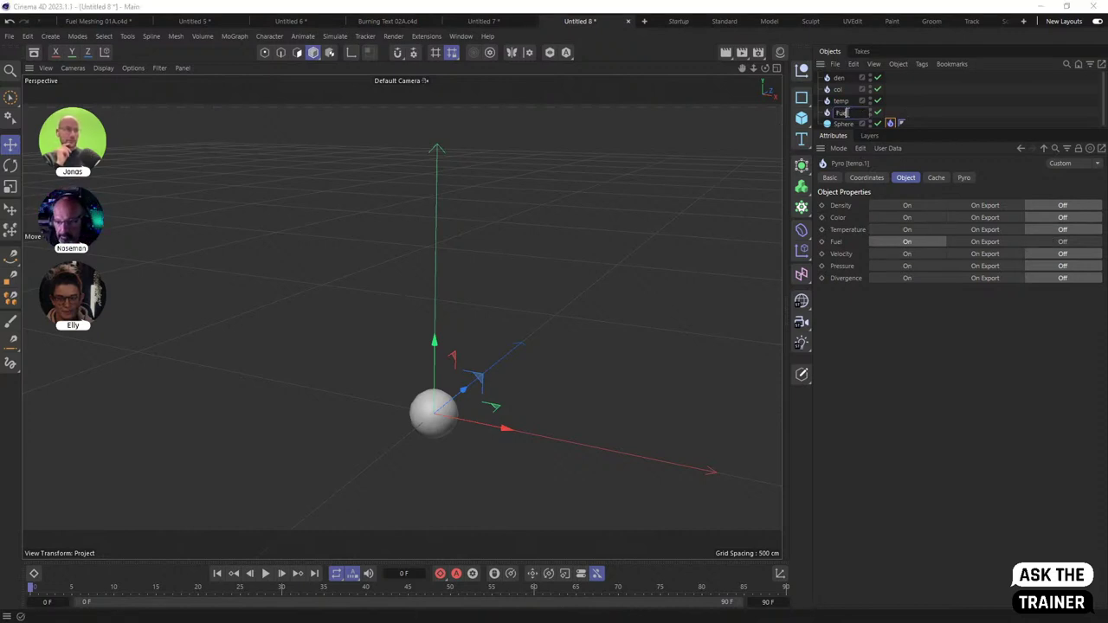
key("Return")
Duplicate the Fuel Pyro object, set the copy's Fuel to Off and Velocity to On, and name it vel
left_click_drag(846, 114, 846, 123, "ctrl")
left_click(1047, 242)
left_click(909, 254)
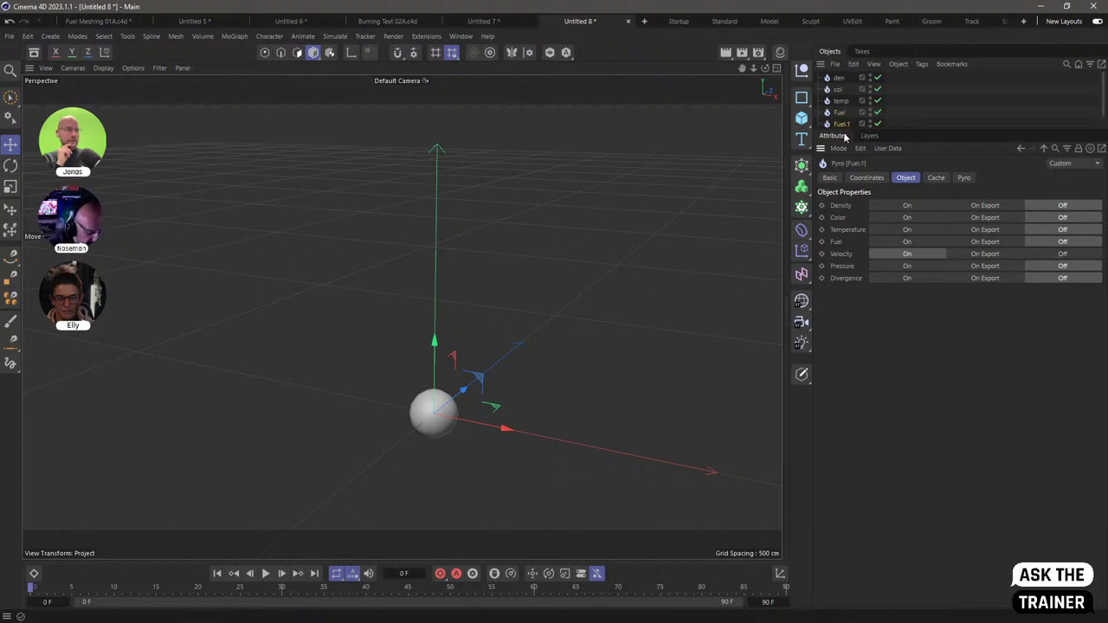
double_click(844, 123)
type("vel")
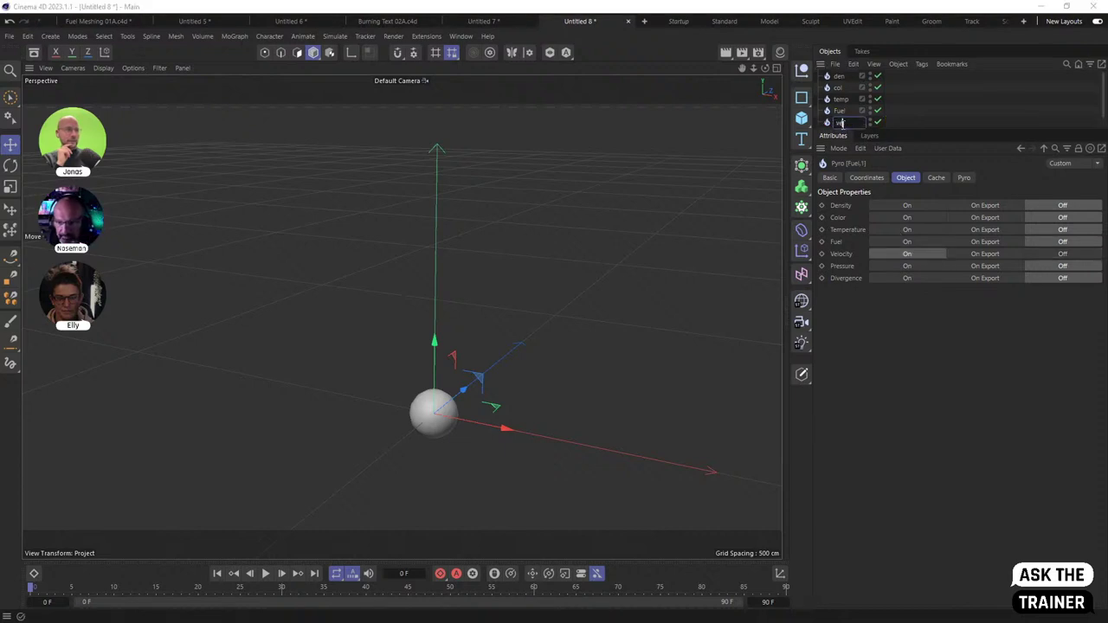
key("Return")
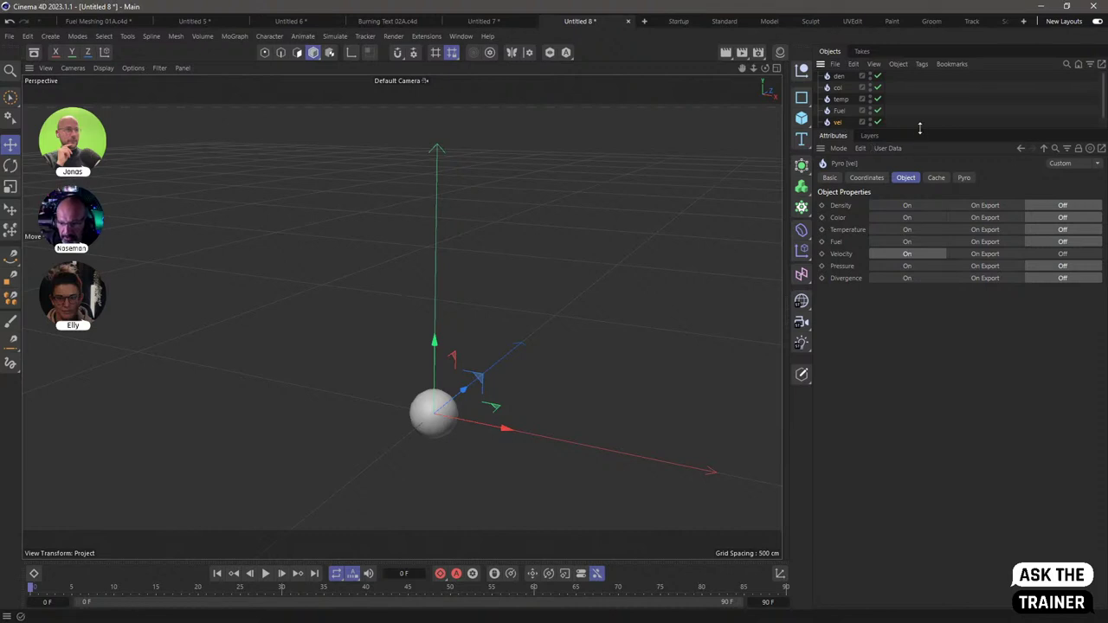
Duplicate the vel Pyro object, set the copy's Velocity to Off and Pressure to On, and name it Pres
left_click_drag(919, 129, 892, 268)
left_click_drag(838, 123, 838, 130, "ctrl")
left_click(1061, 392)
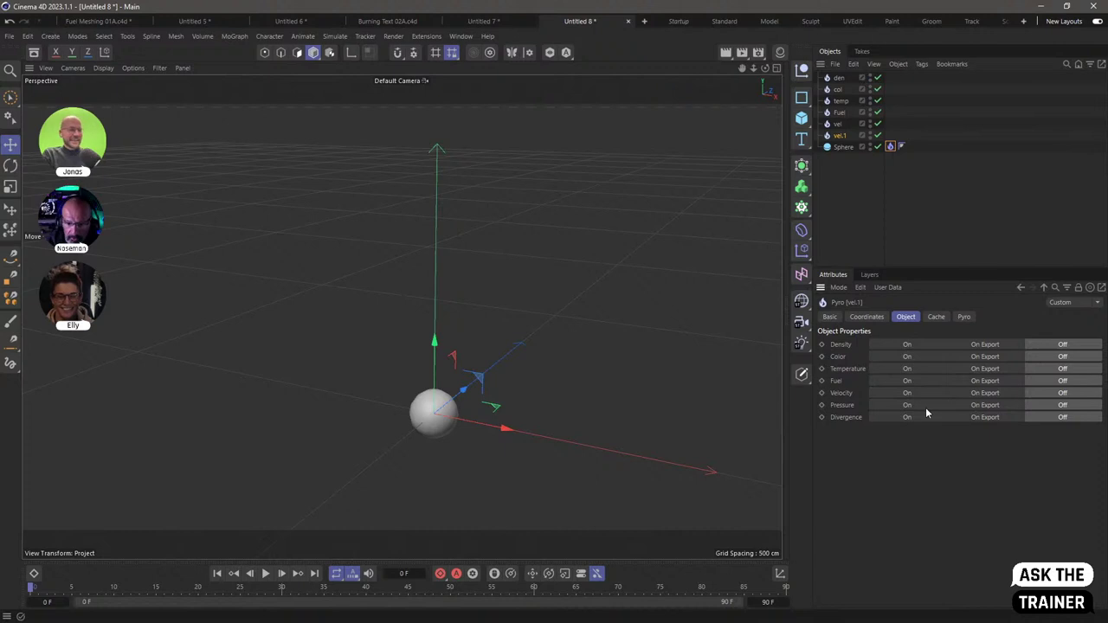
left_click(926, 405)
double_click(846, 136)
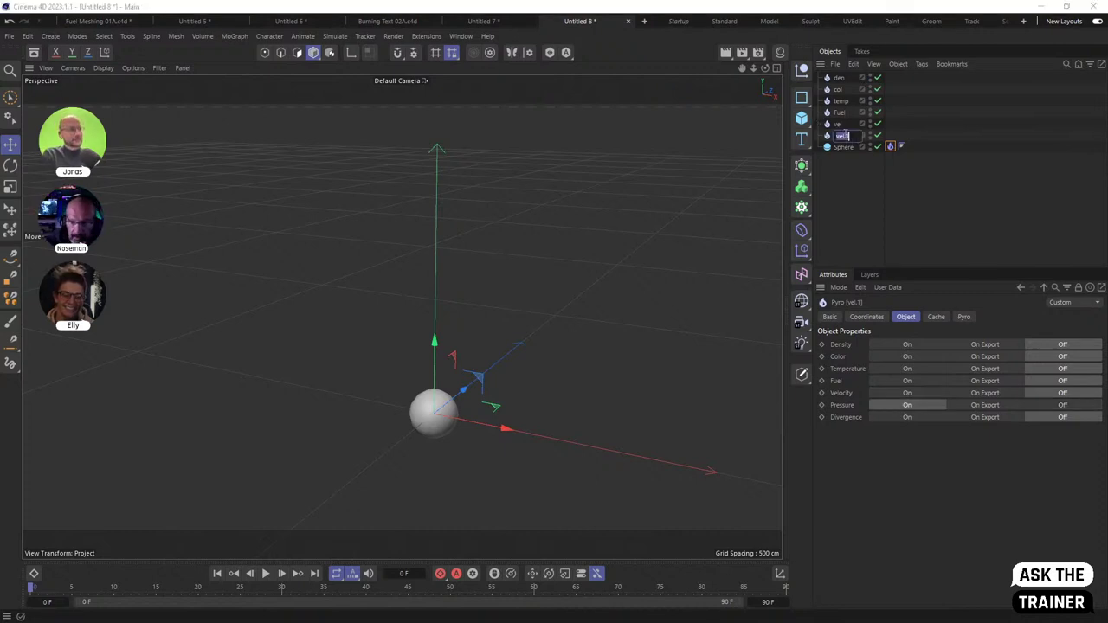
type("Pres")
key("Return")
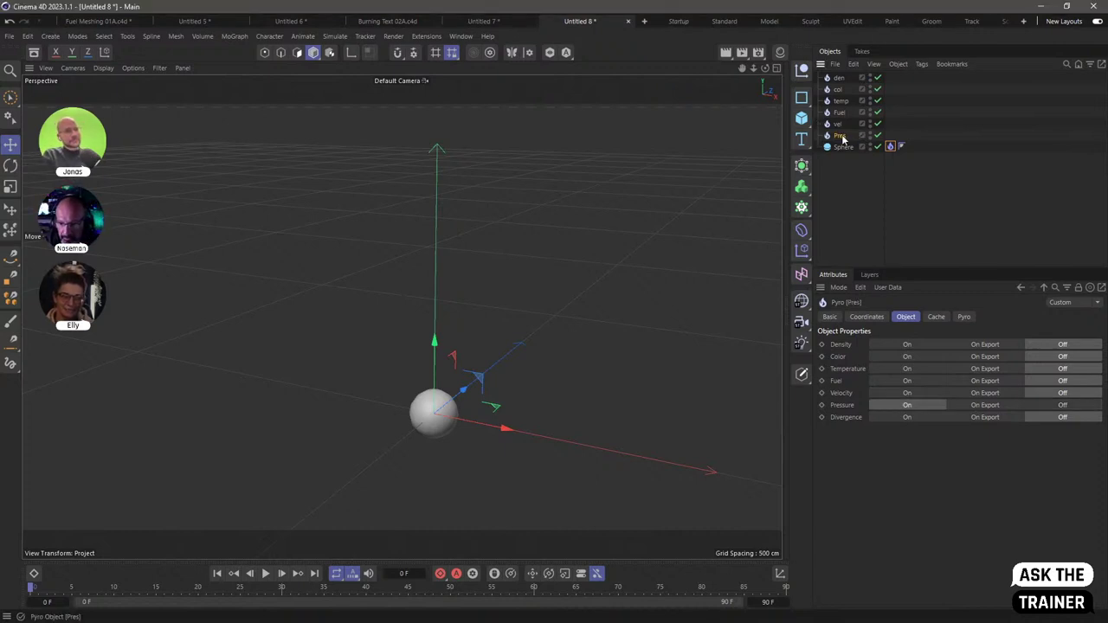
Duplicate the Pres Pyro object, set the copy's Divergence to On and Pressure to Off, and name it Div
left_click_drag(846, 136, 845, 145)
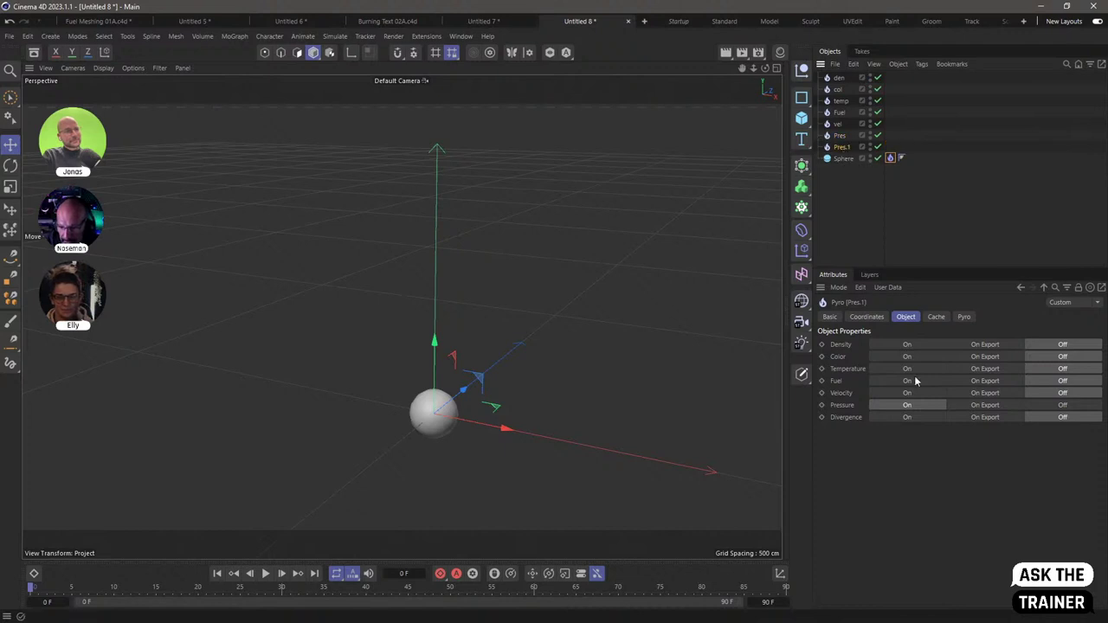
left_click(942, 415)
left_click(1045, 407)
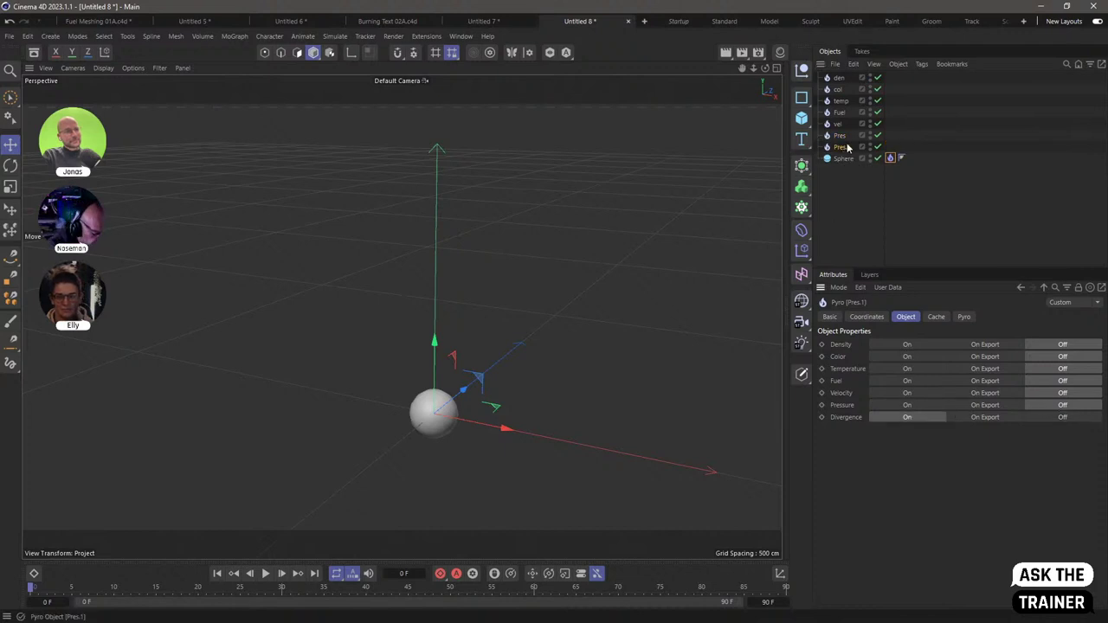
double_click(843, 148)
type("Di")
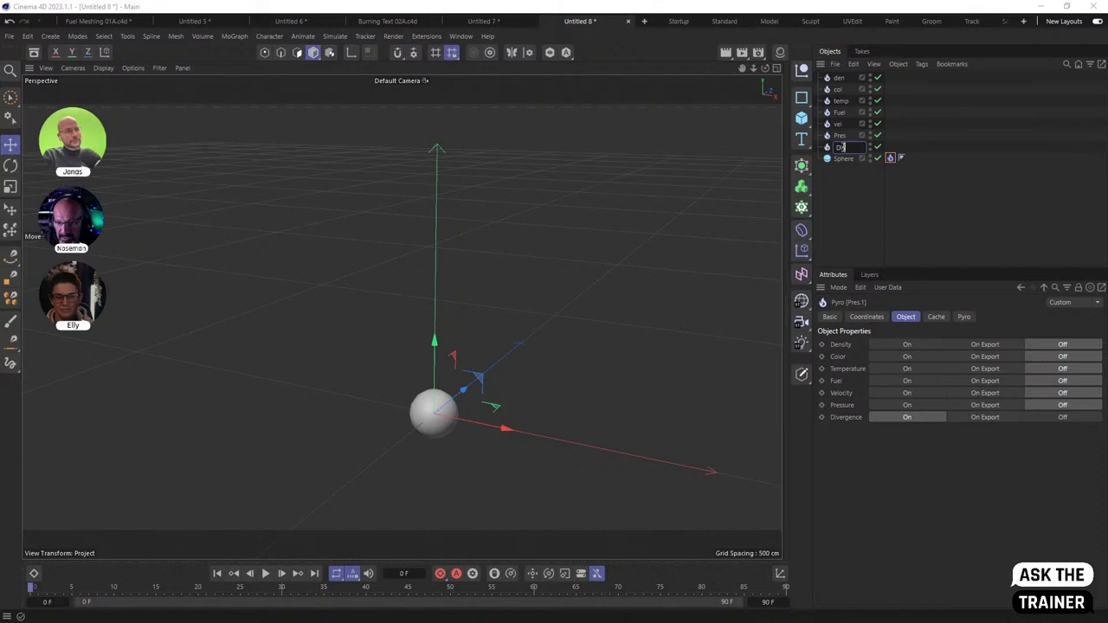
type("v")
key("Return")
Spread the seven Pyro objects from den to Div along the X axis with a num-based position expression
left_click(866, 185)
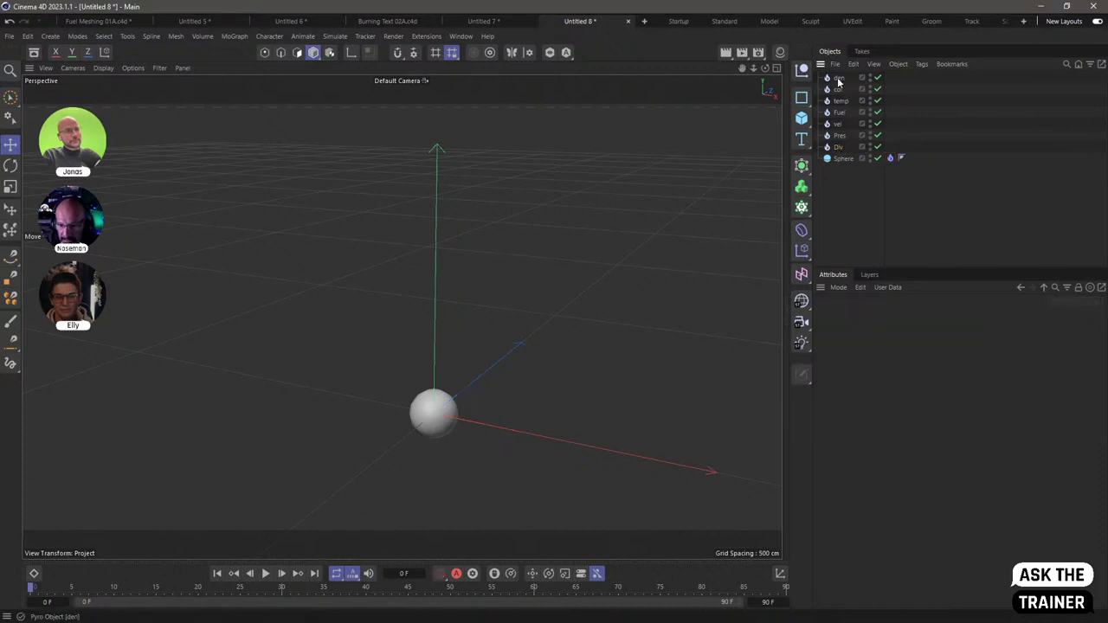
left_click(839, 149, "shift")
left_click(866, 316)
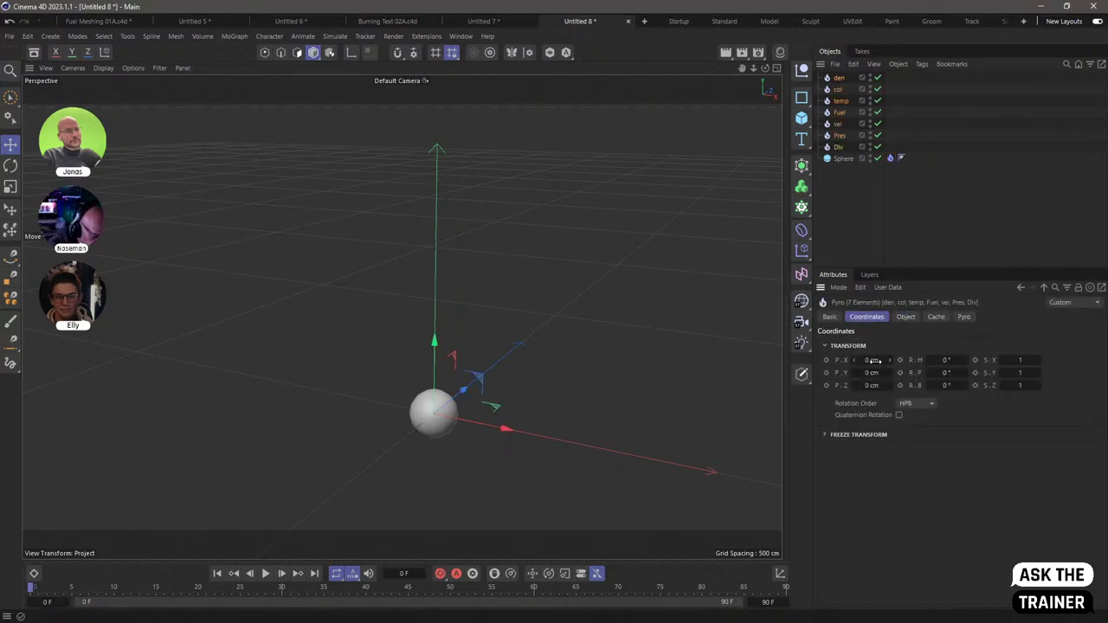
left_click(874, 359)
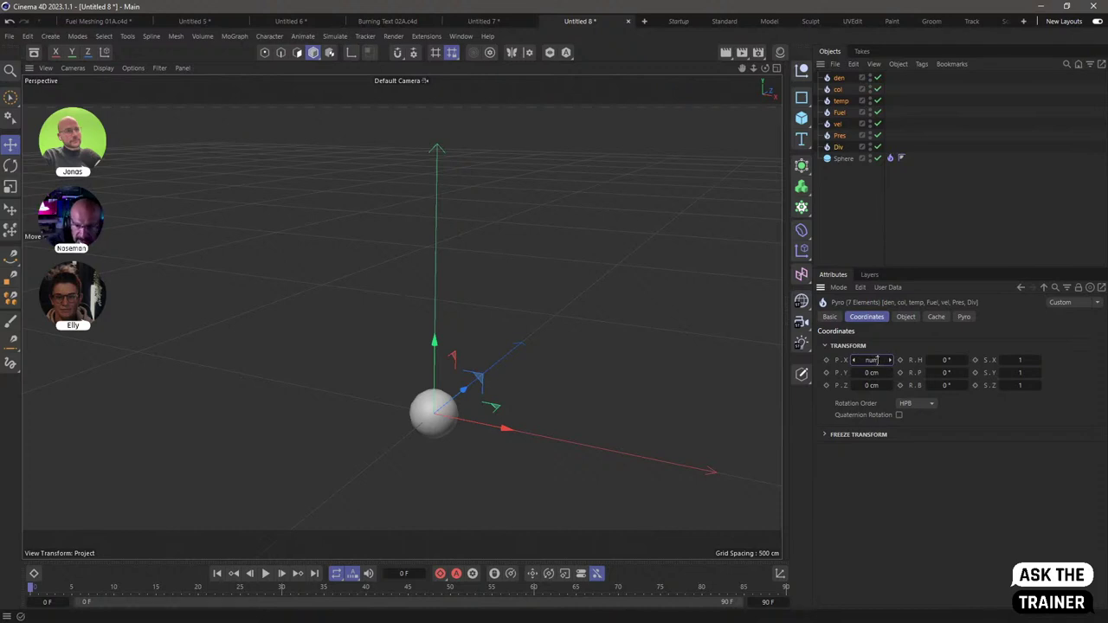
key("Return")
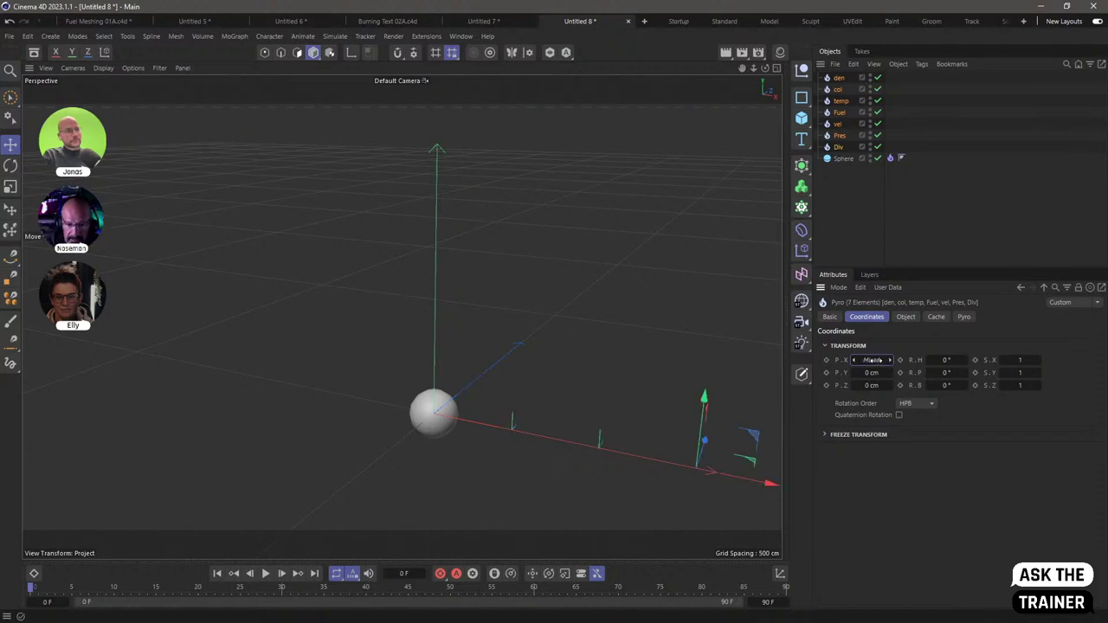
left_click(884, 226)
Play the simulation briefly and stop at frame 4 with all the Pyro outputs in view
scroll(477, 370, "down", 3)
left_click_drag(477, 371, 401, 317, "alt")
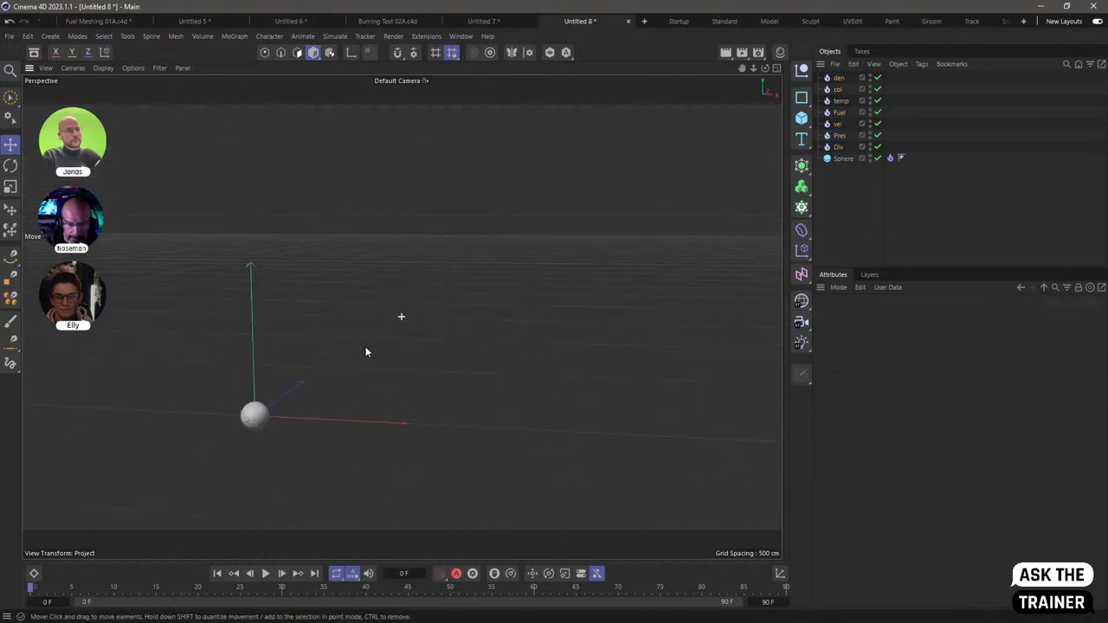
left_click(267, 574)
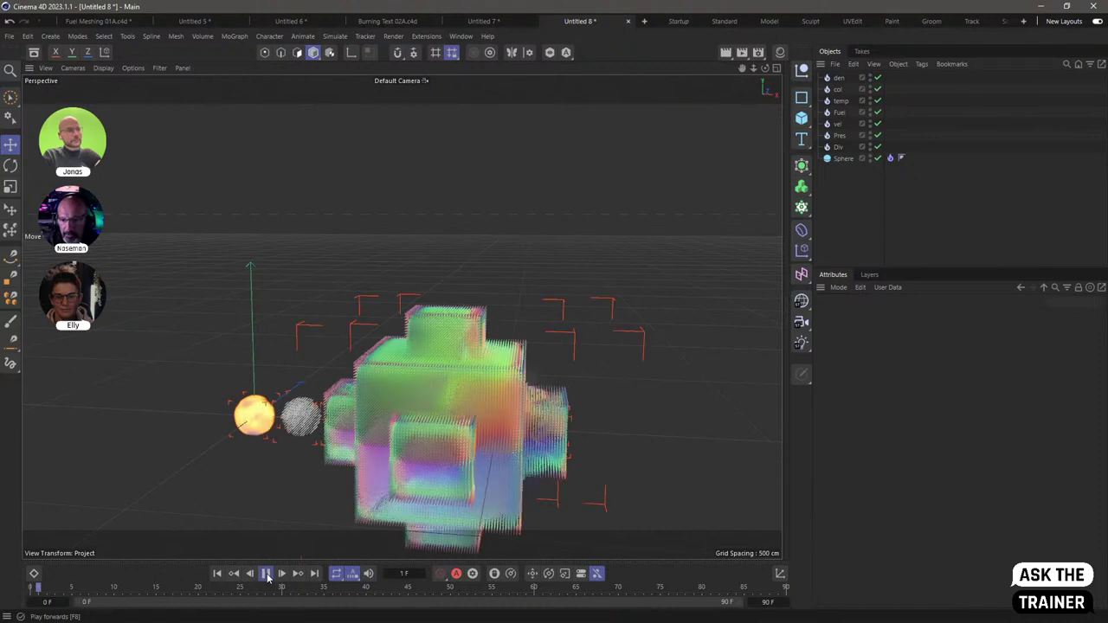
key("F8")
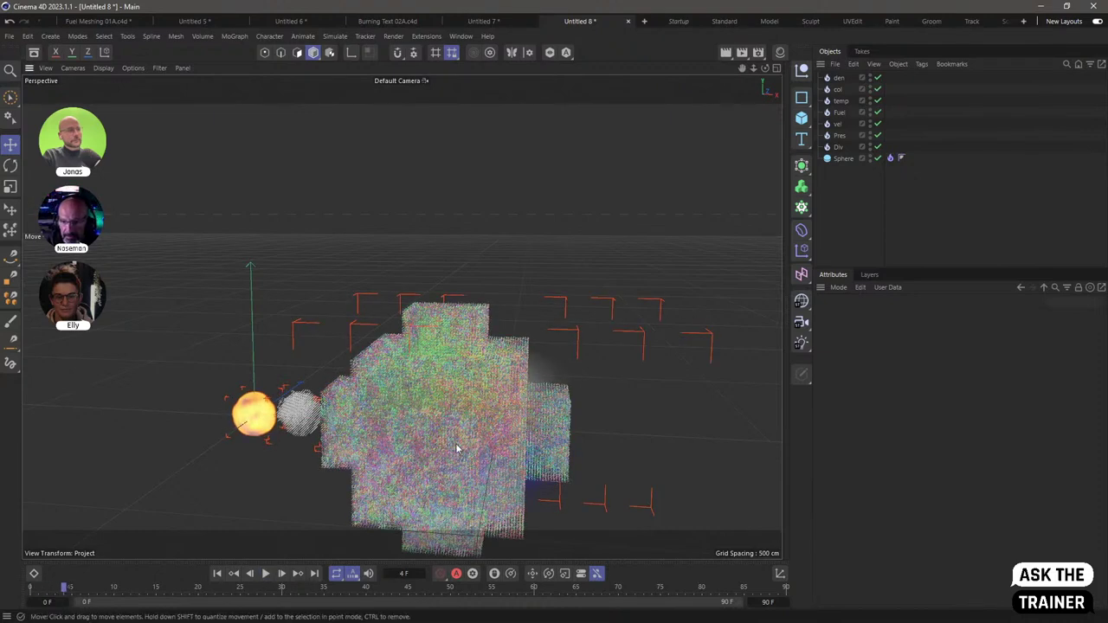
left_click_drag(415, 485, 502, 373, "alt")
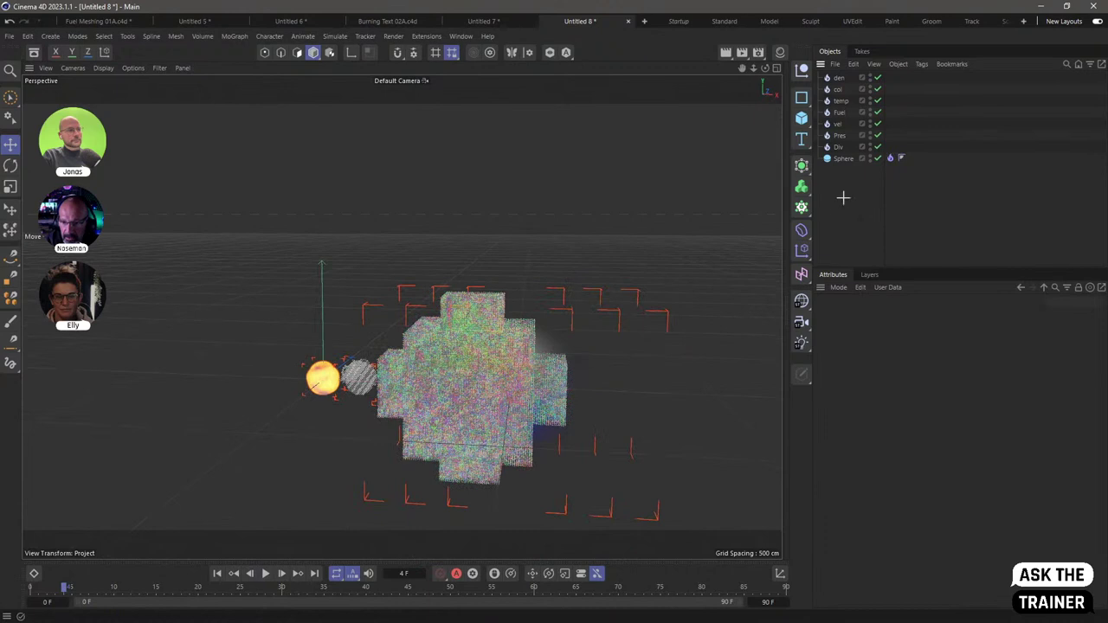
Widen the spacing between all seven Pyro objects along the X axis so their volumes sit farther apart
left_click(837, 147)
left_click(838, 77, "shift")
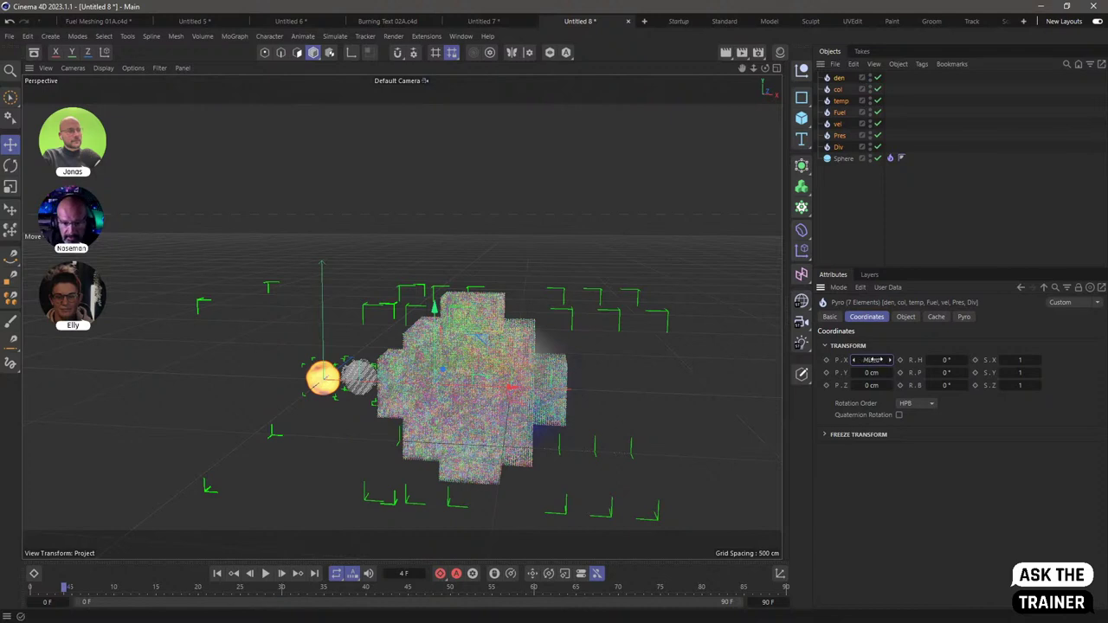
left_click_drag(873, 359, 900, 360)
left_click(827, 198)
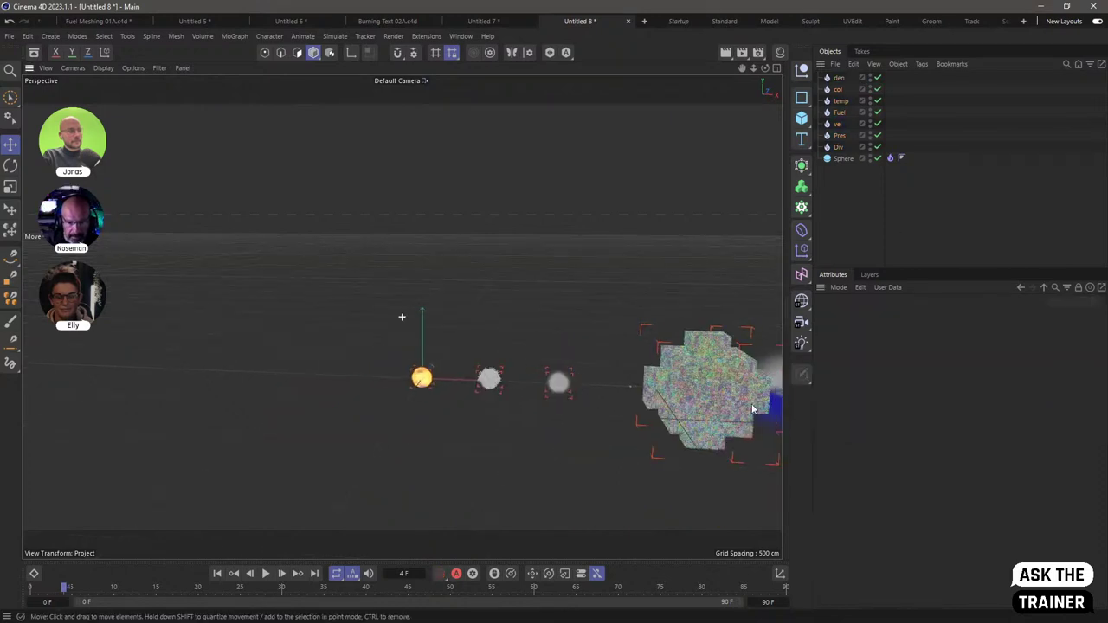
middle_click_drag(460, 360, 557, 391, "alt")
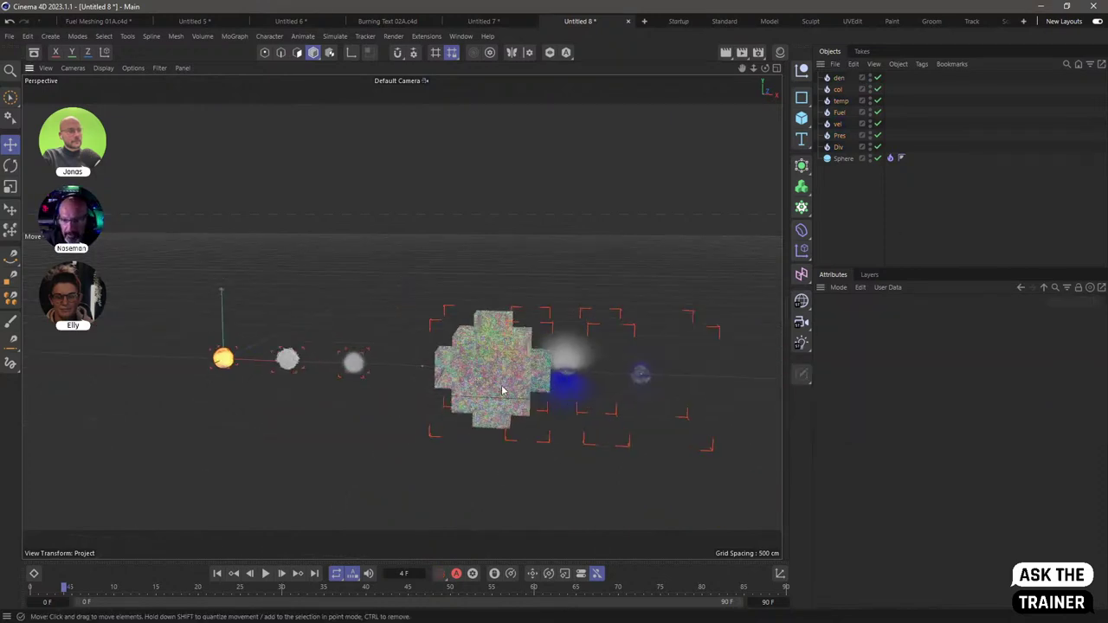
left_click_drag(503, 389, 459, 371, "alt")
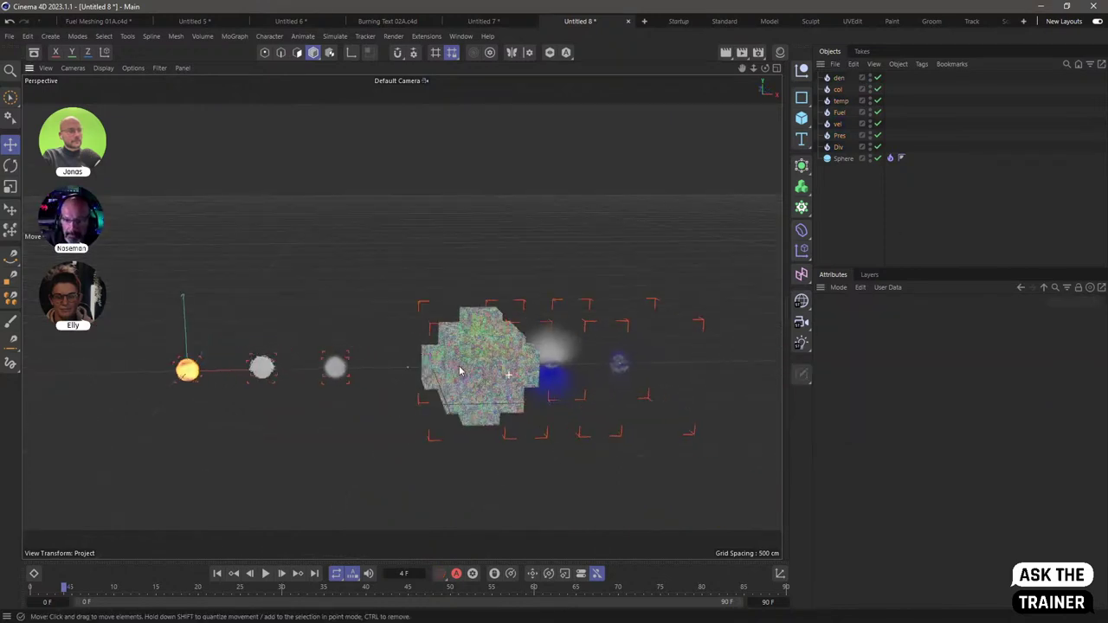
Turn off Draw Pyro in the Draw section of the project's Pyro simulation settings
left_click(277, 409)
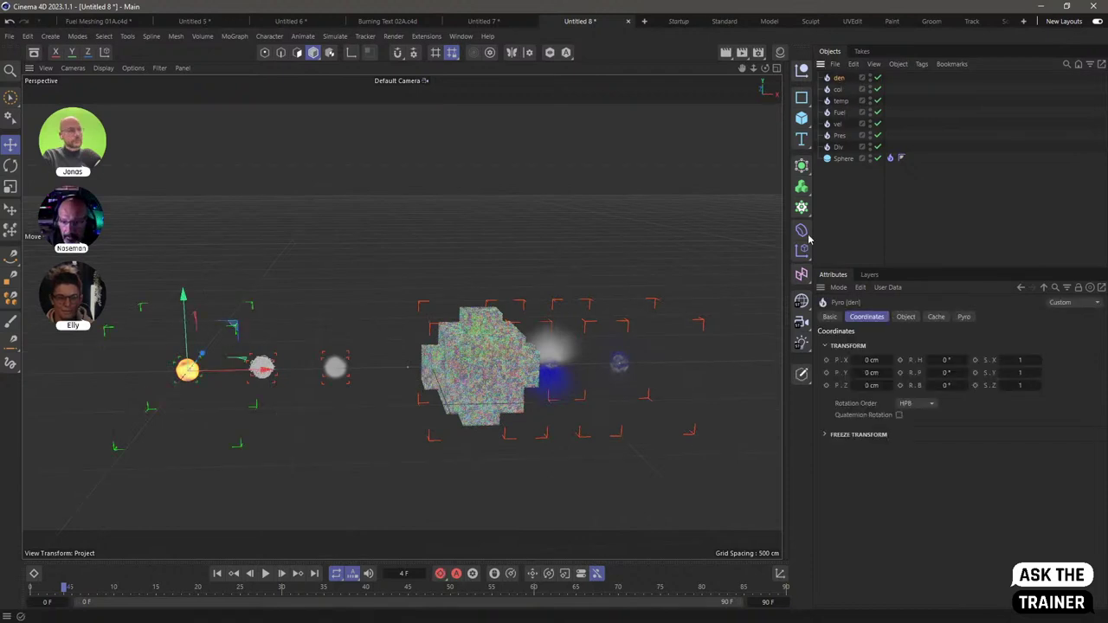
left_click(785, 172)
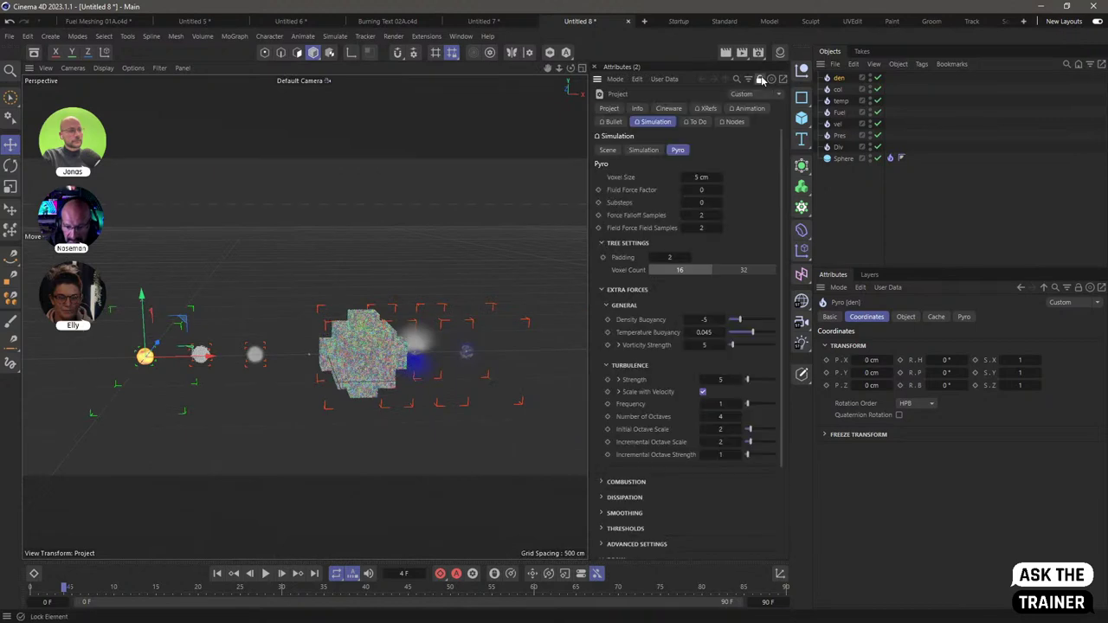
scroll(690, 481, "down", 3)
left_click(682, 458)
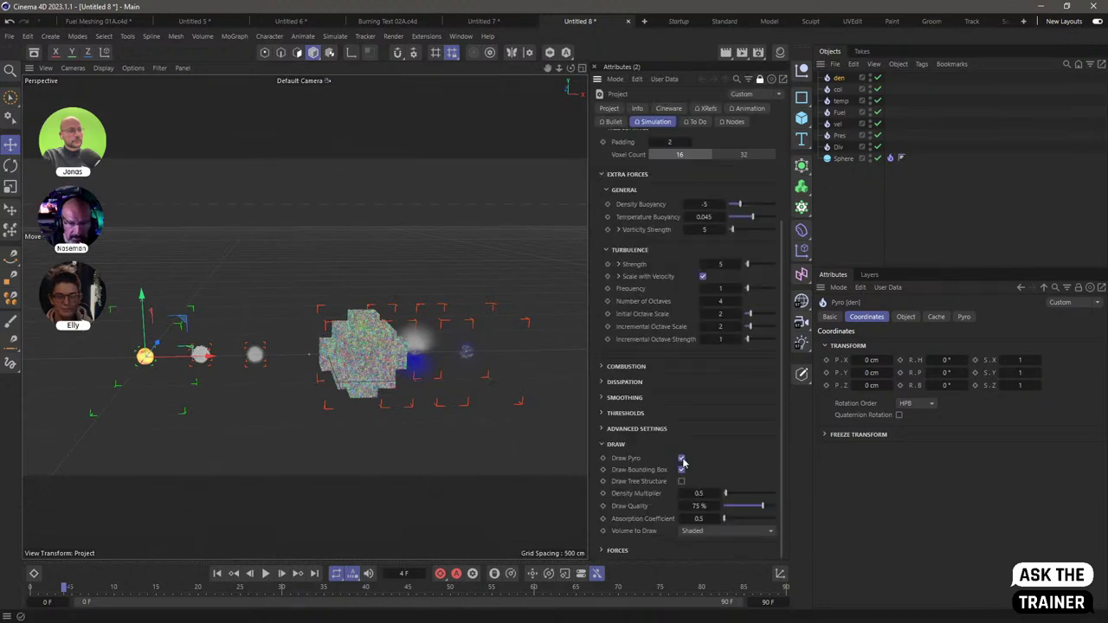
left_click(833, 216)
middle_click_drag(158, 360, 163, 342, "alt")
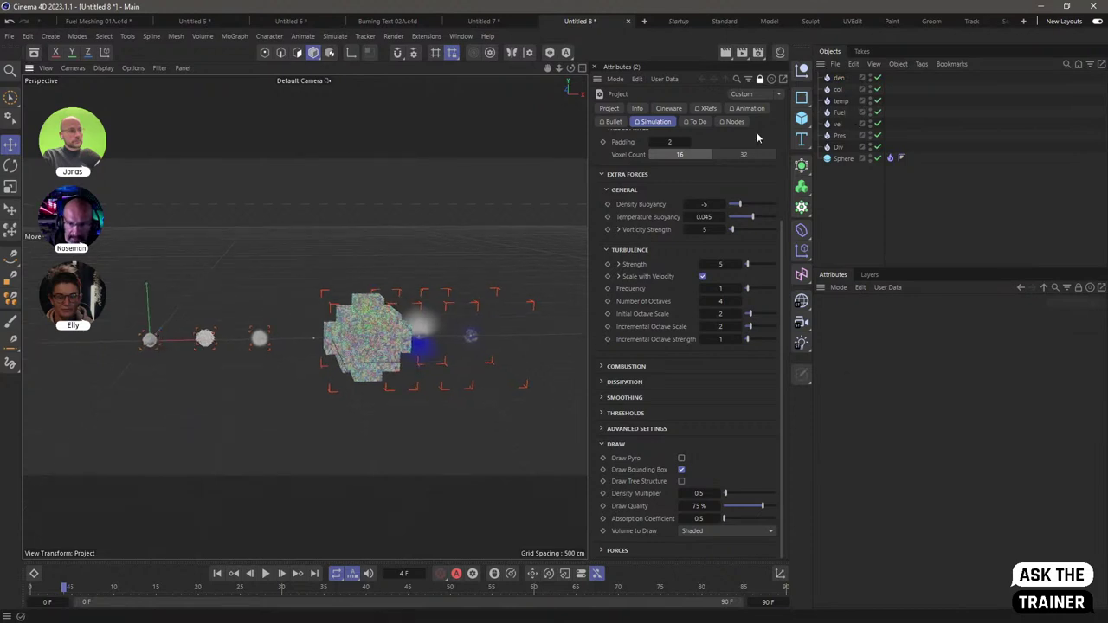
Check the den object's channel properties and examine the density and color volumes up close
left_click(838, 80)
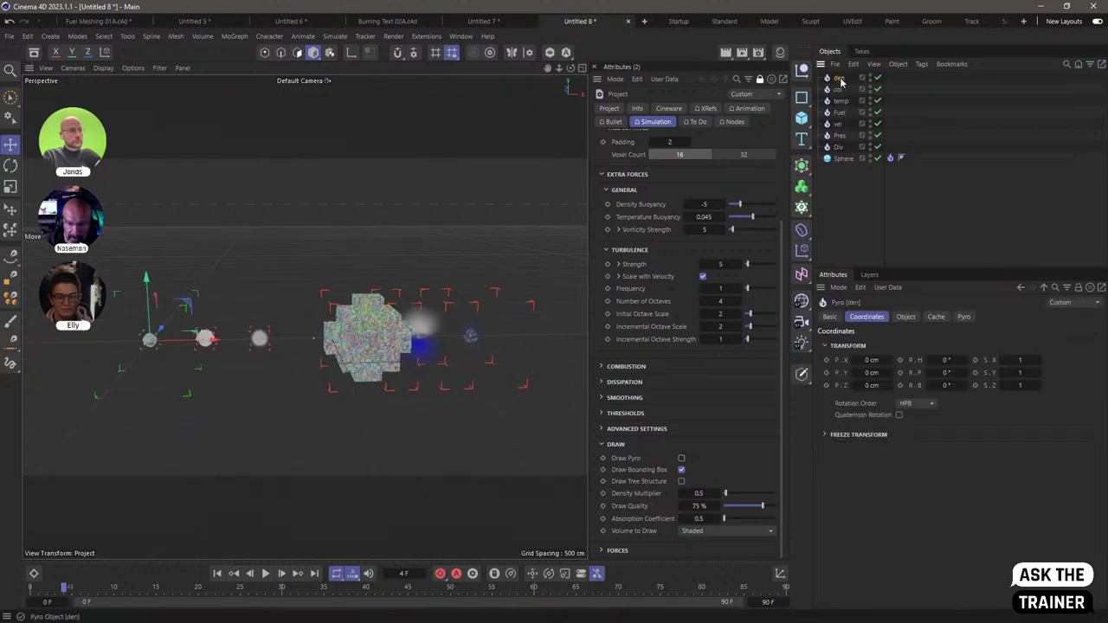
left_click(905, 316)
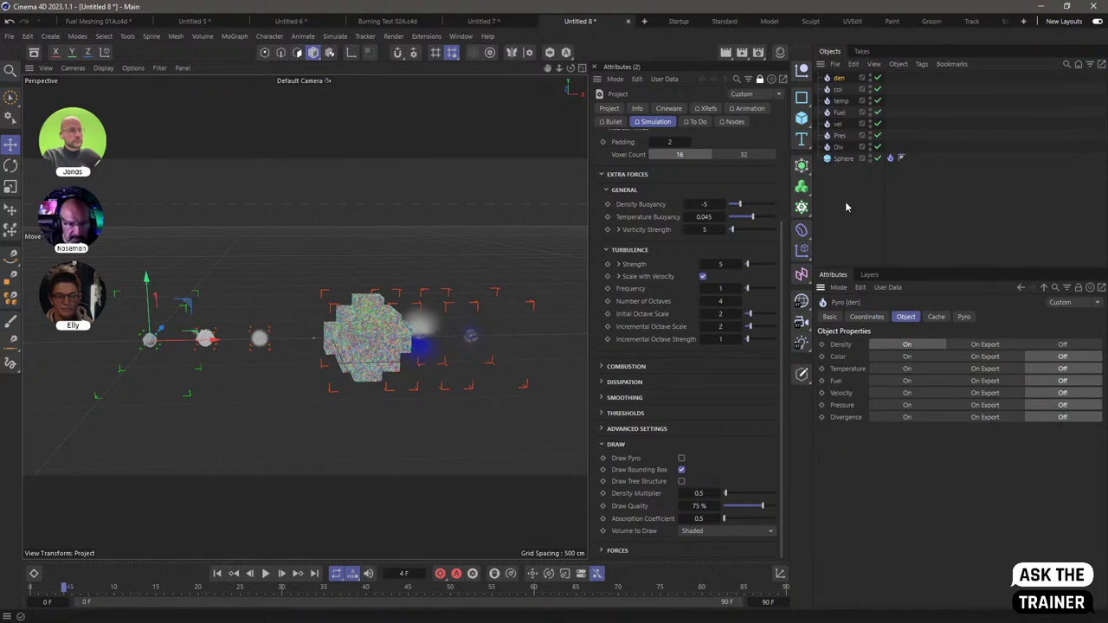
left_click(829, 178)
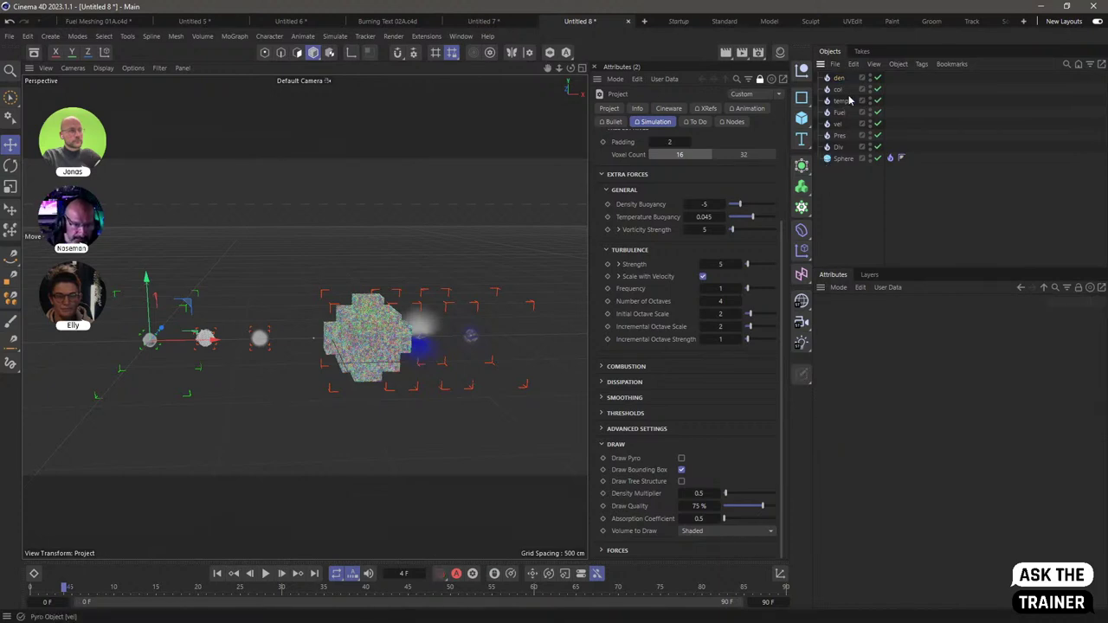
left_click(839, 78)
scroll(151, 342, "up", 8)
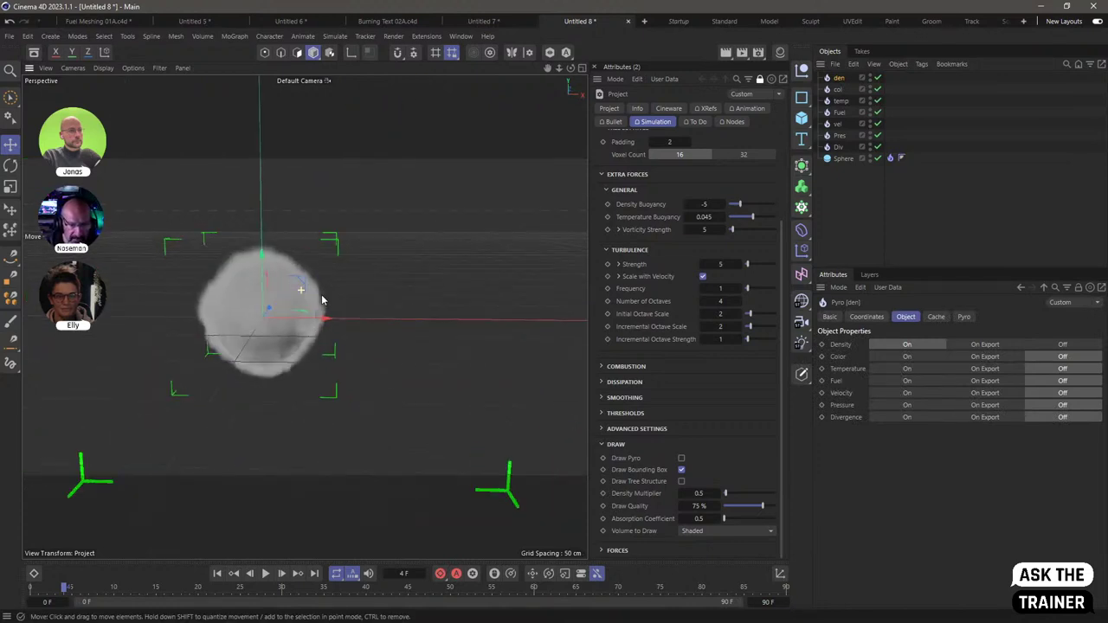
scroll(329, 314, "down", 2)
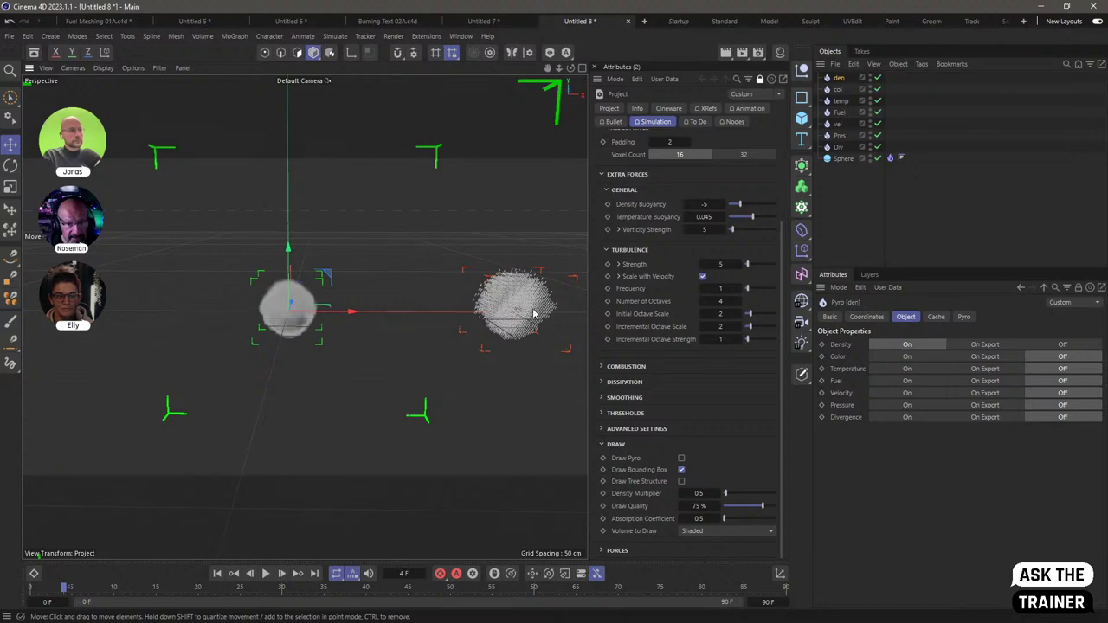
scroll(532, 311, "up", 6)
scroll(543, 300, "up", 2)
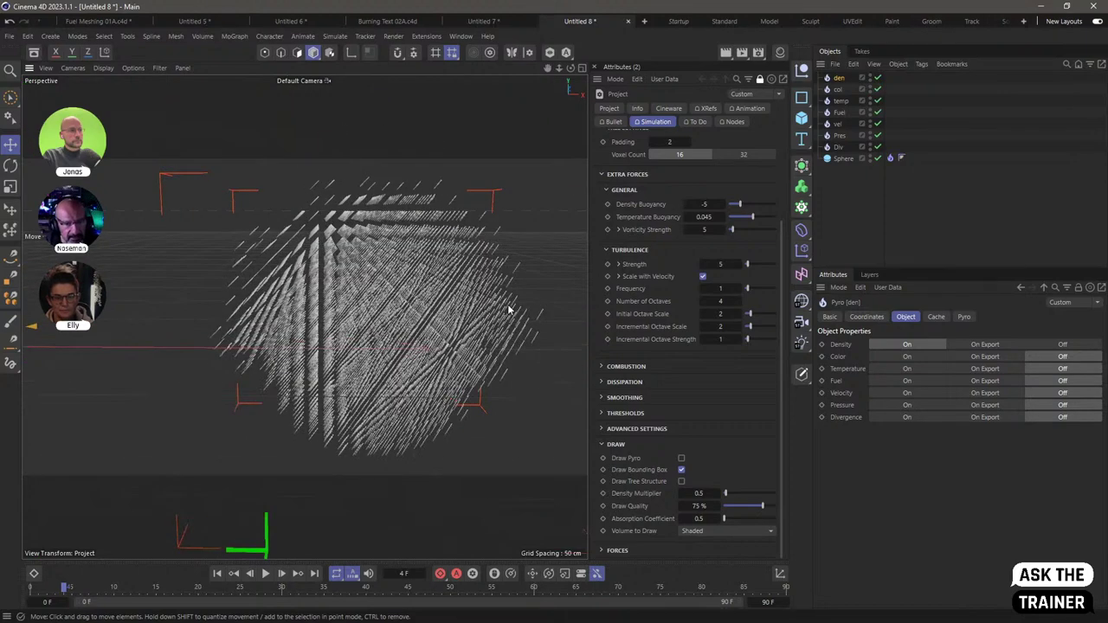
left_click_drag(422, 320, 417, 274, "alt")
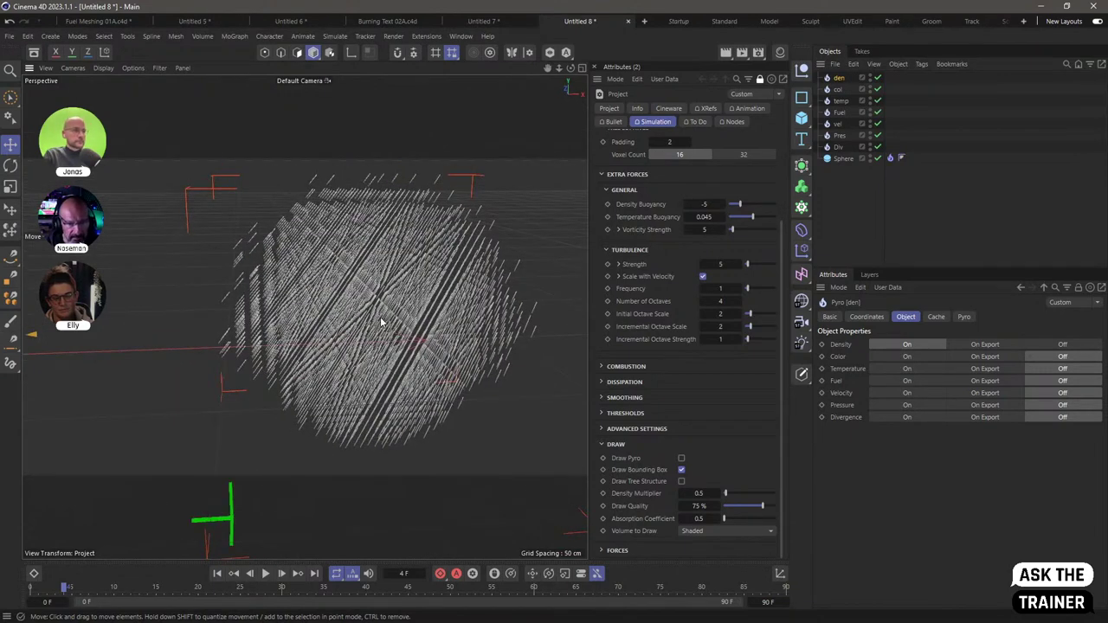
scroll(419, 301, "down", 5)
left_click_drag(421, 299, 426, 288, "alt")
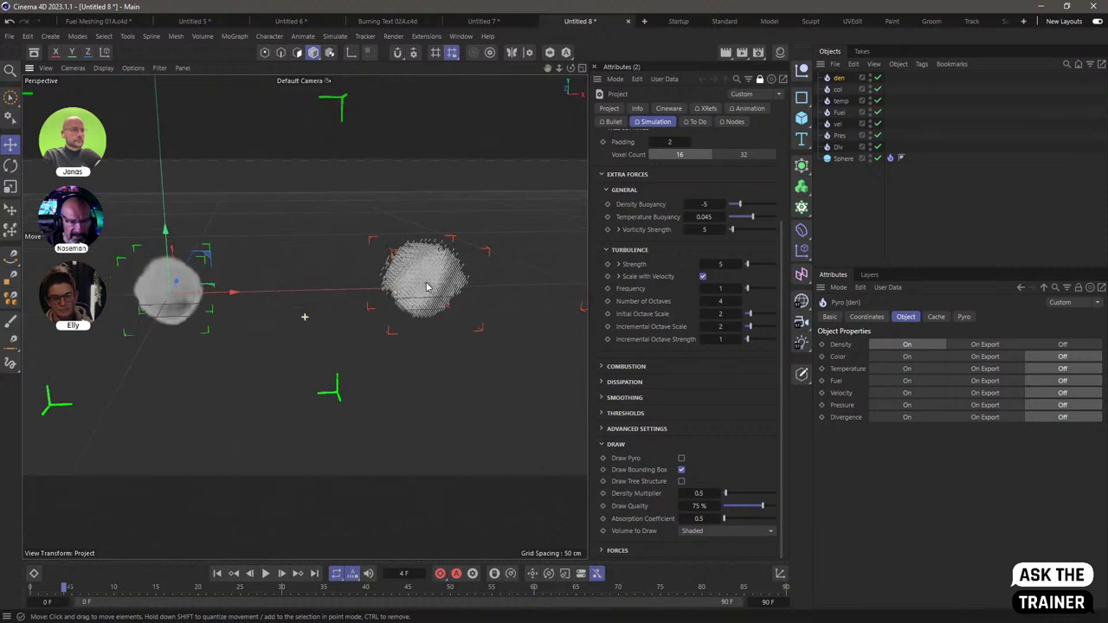
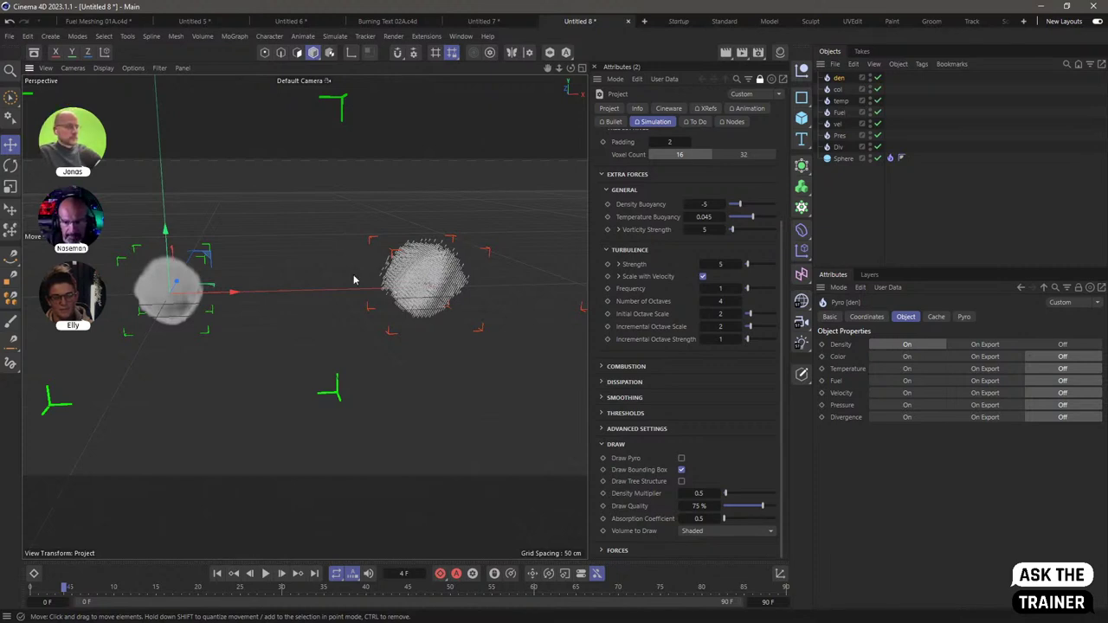
Check the temp object's channel properties and examine the temperature volume and the large velocity volume beside it
left_click_drag(353, 280, 448, 279, "alt")
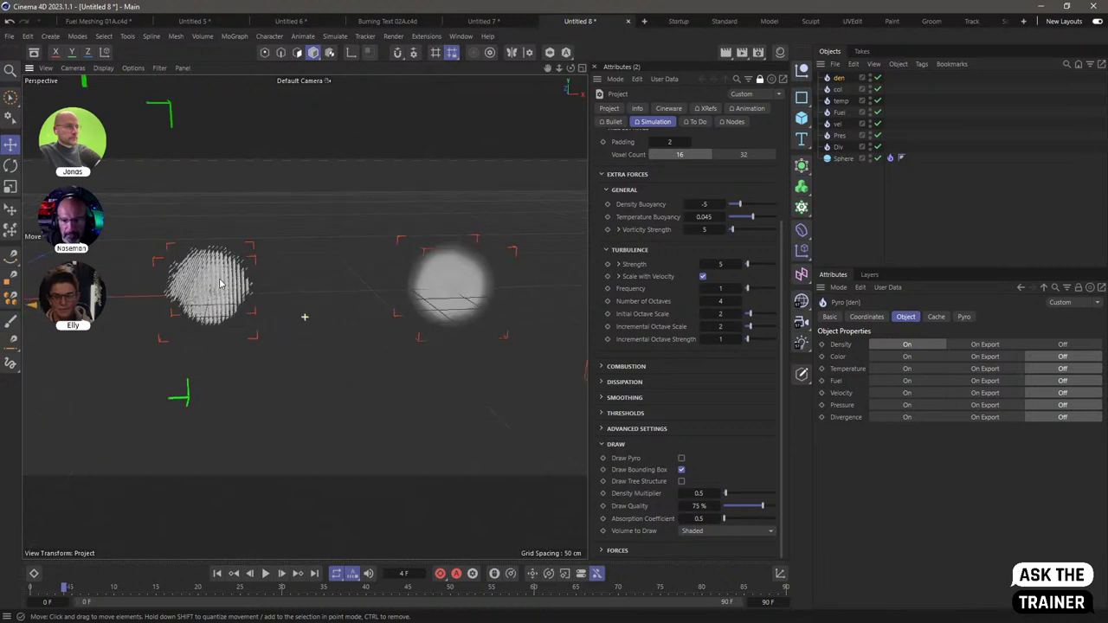
left_click(470, 277)
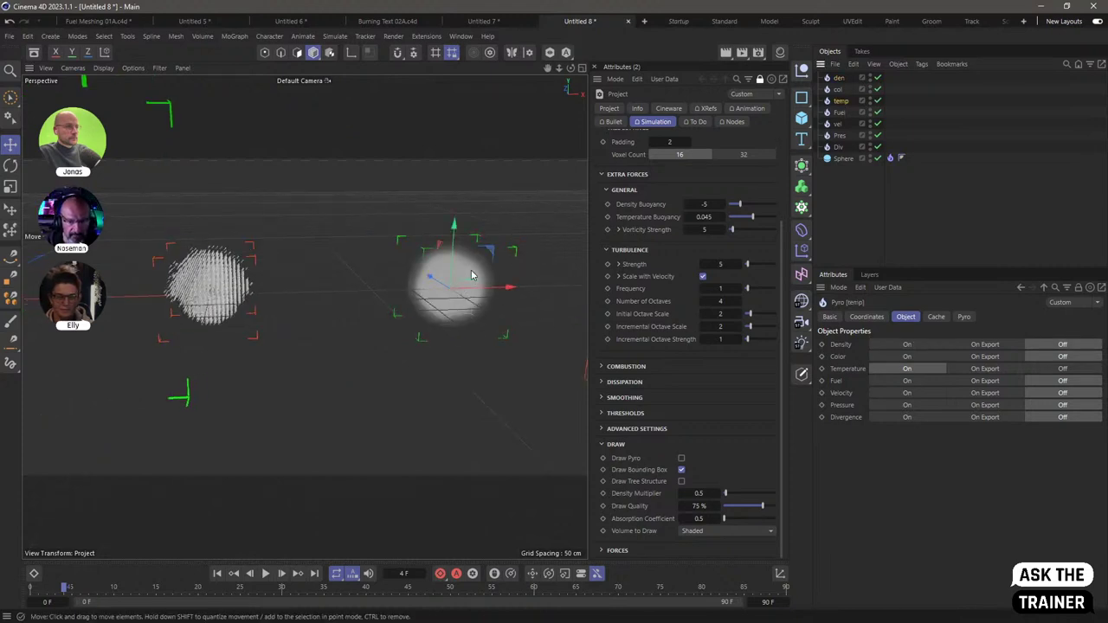
left_click_drag(472, 275, 366, 220, "alt")
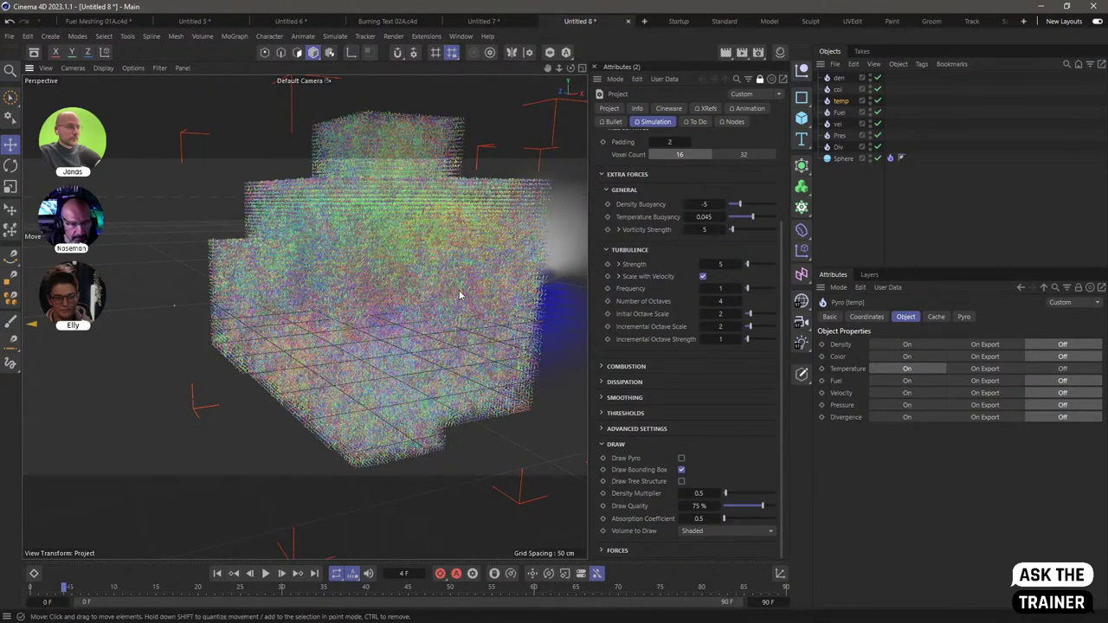
left_click_drag(465, 296, 372, 291, "alt")
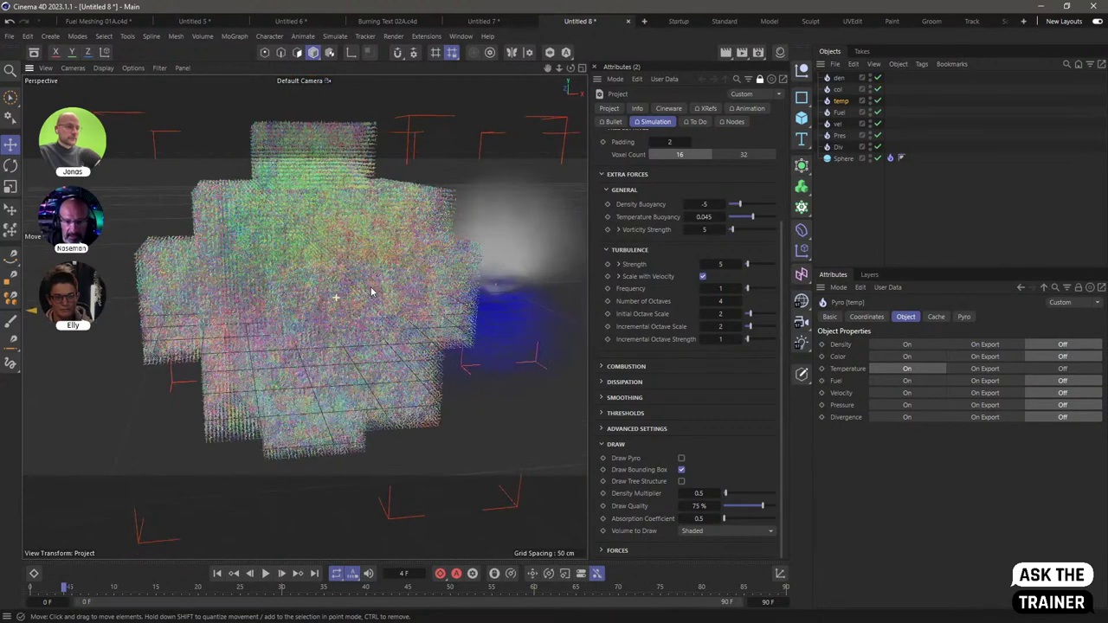
left_click(814, 113)
left_click_drag(527, 261, 330, 284, "alt")
left_click(840, 101)
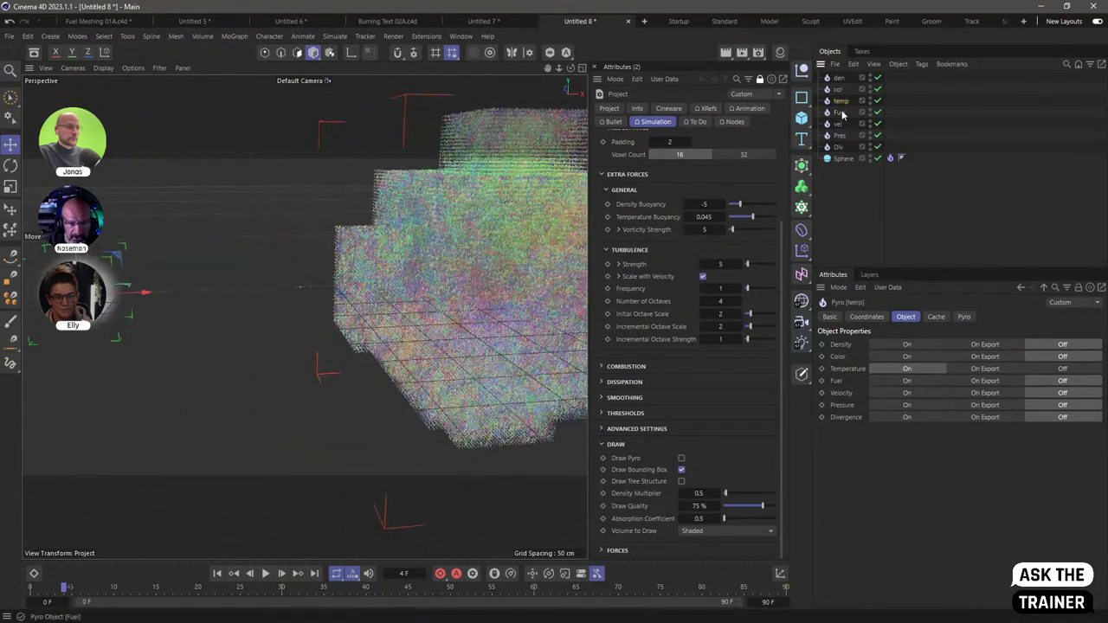
Inspect the Fuel object's channel properties and its place in the viewport between the temperature and velocity volumes
left_click_drag(267, 287, 311, 286, "alt")
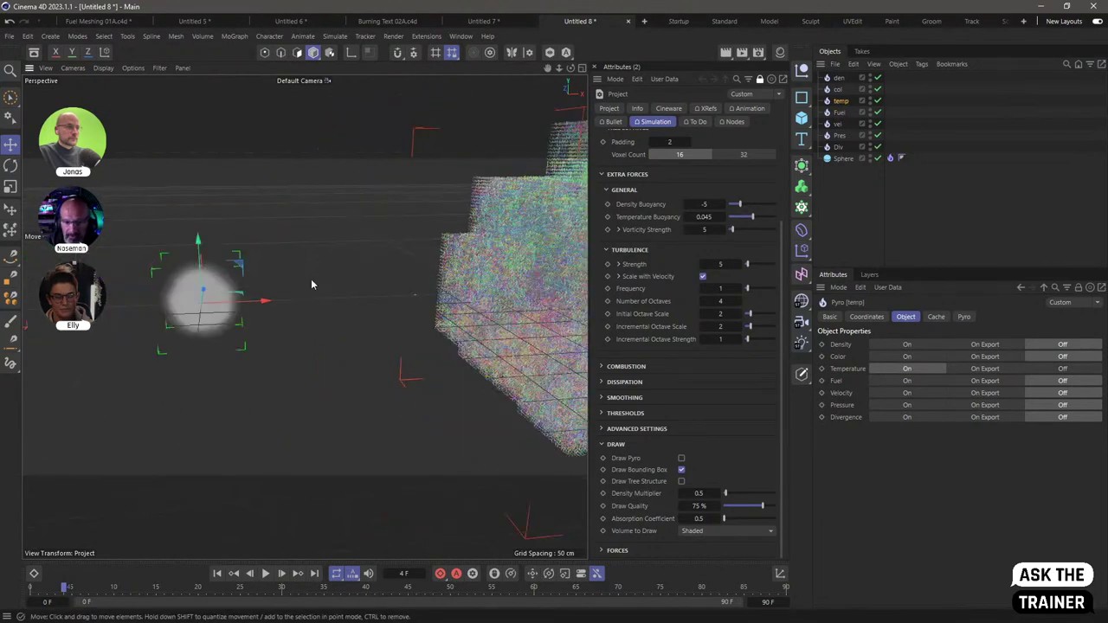
left_click(848, 113)
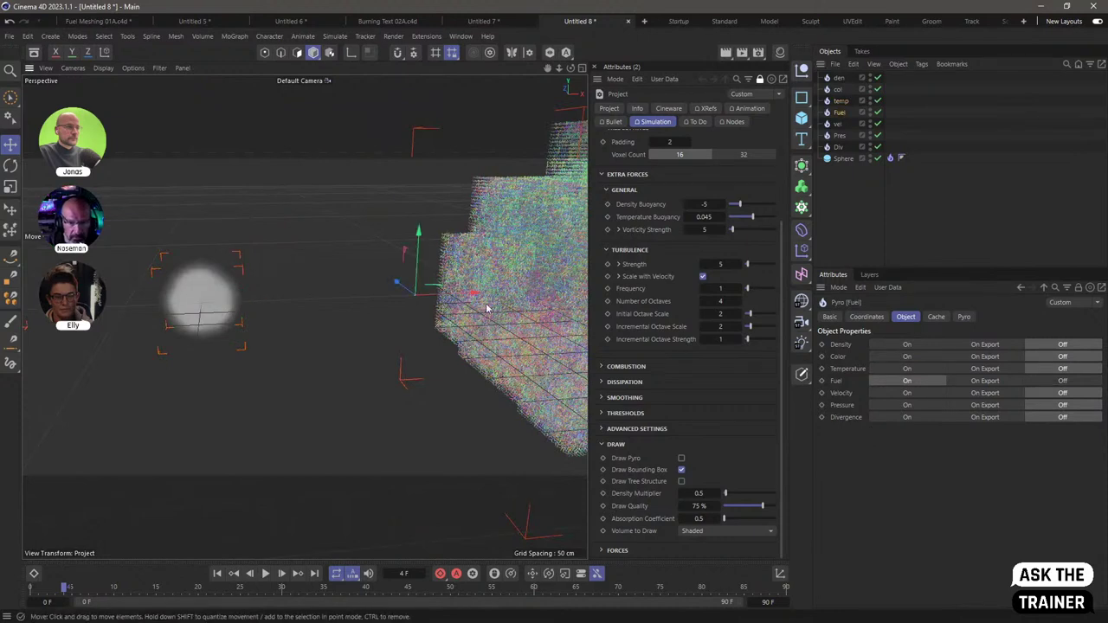
left_click_drag(487, 309, 340, 299, "alt")
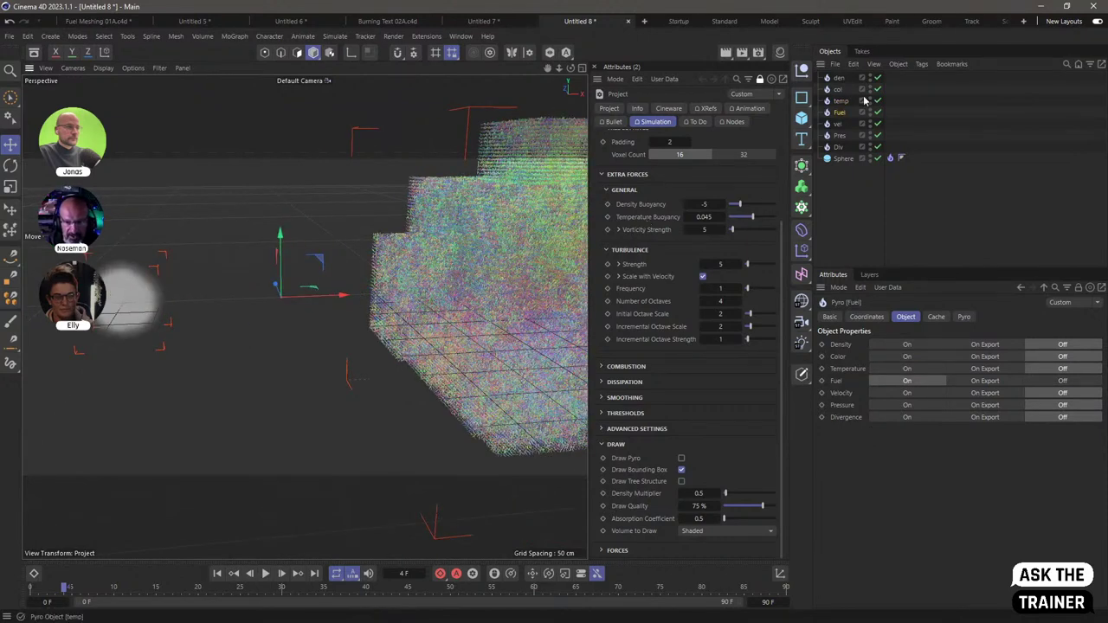
Check the channel properties of the vel and Pres objects and examine the velocity and pressure volumes up close
left_click(838, 126)
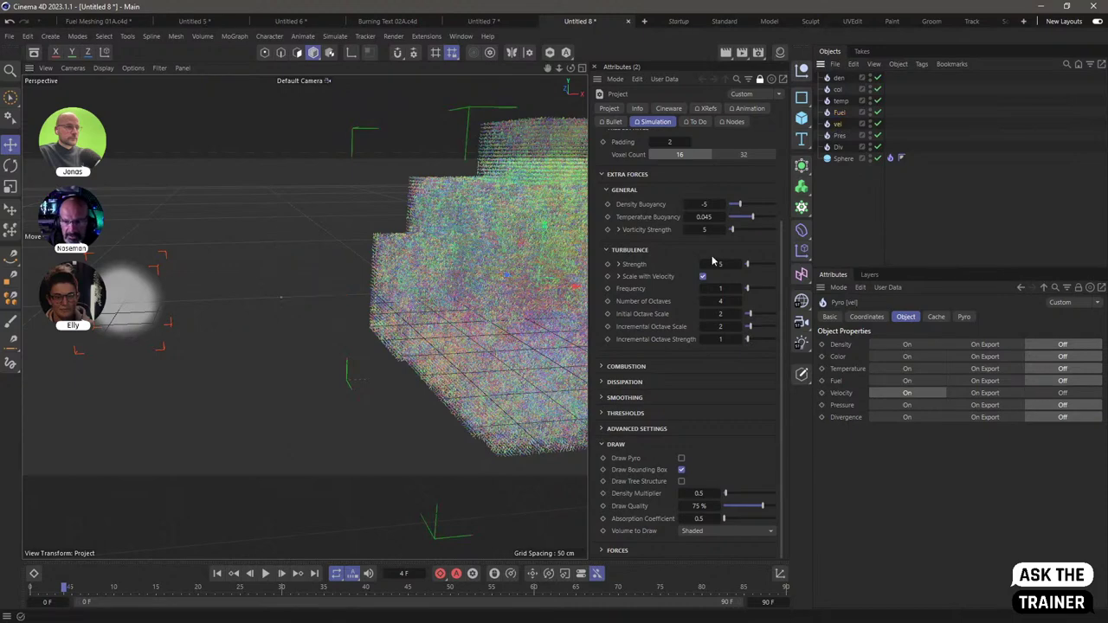
left_click_drag(552, 240, 410, 284, "alt")
left_click(485, 235)
scroll(452, 325, "up", 8)
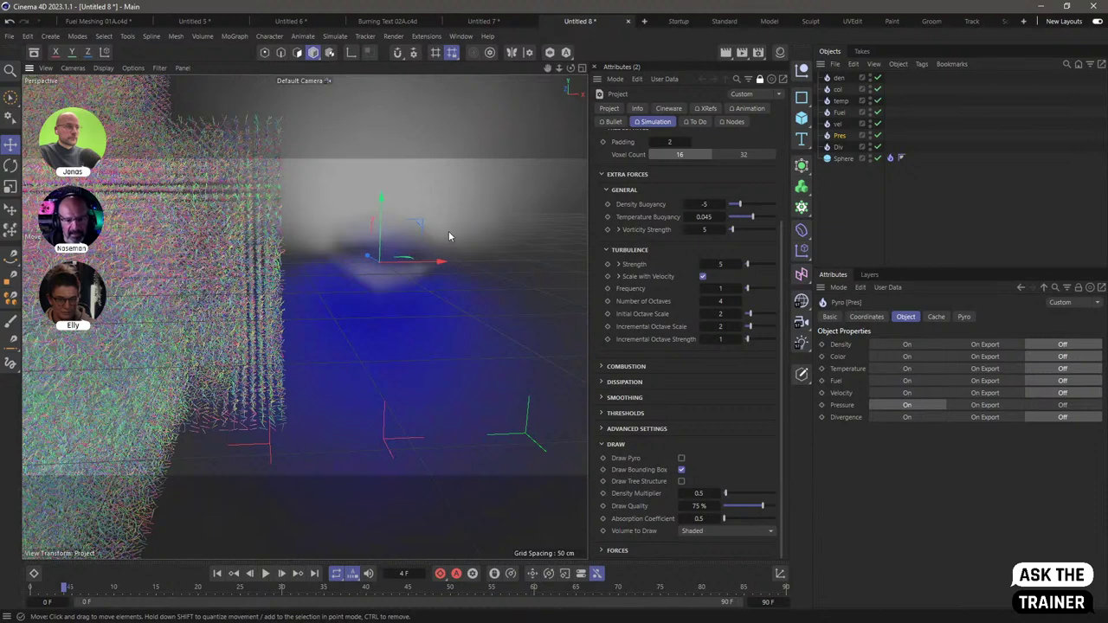
scroll(417, 206, "down", 2)
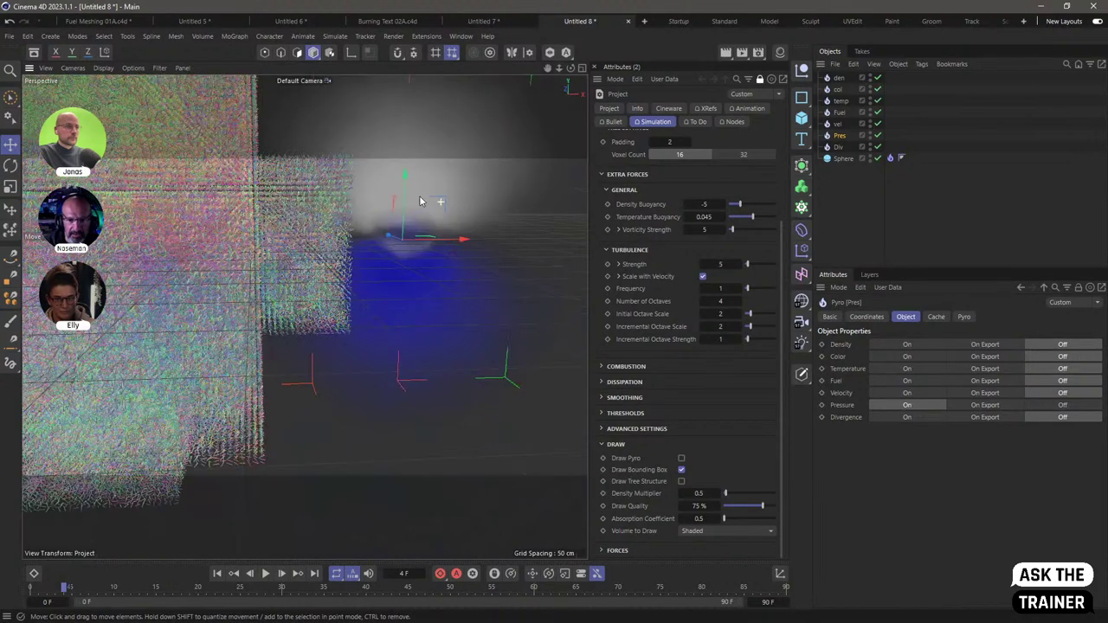
Check the Div object's channel properties and examine the divergence volume from several distances
left_click(515, 253)
key("o")
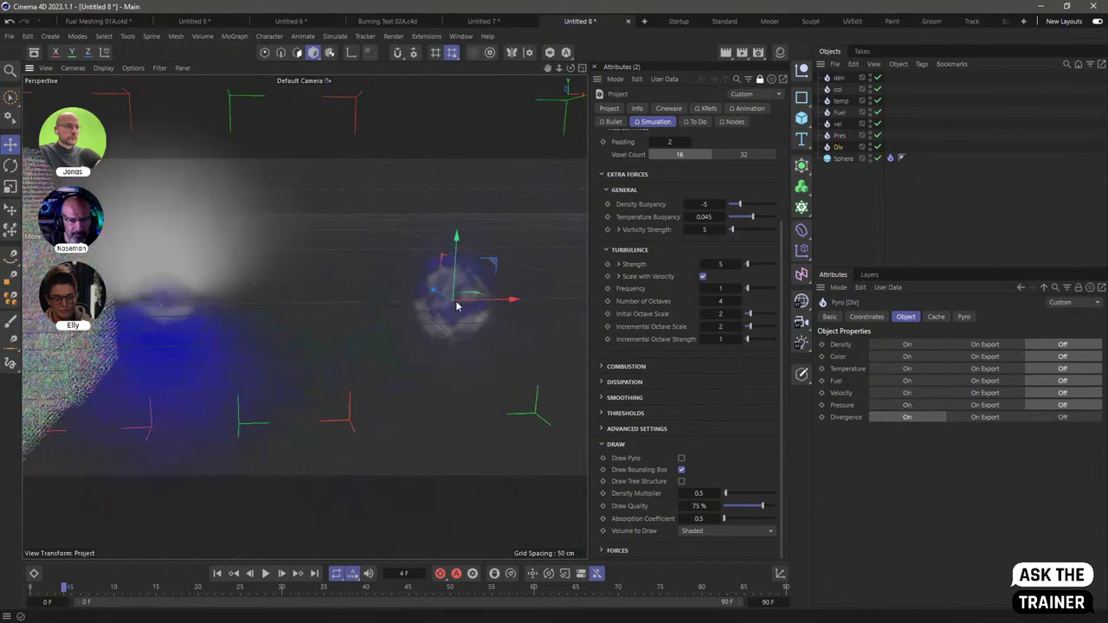
mouse_move(457, 306)
right_mouse_down("alt")
mouse_move(530, 287)
mouse_move(443, 312)
right_mouse_up("alt")
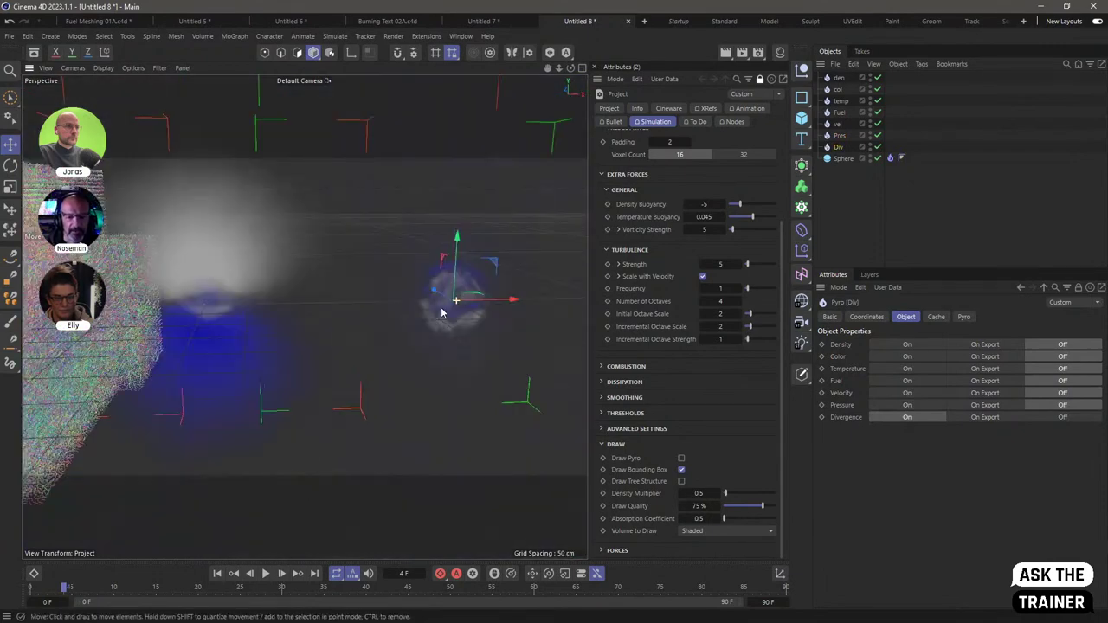
scroll(441, 313, "down", 2)
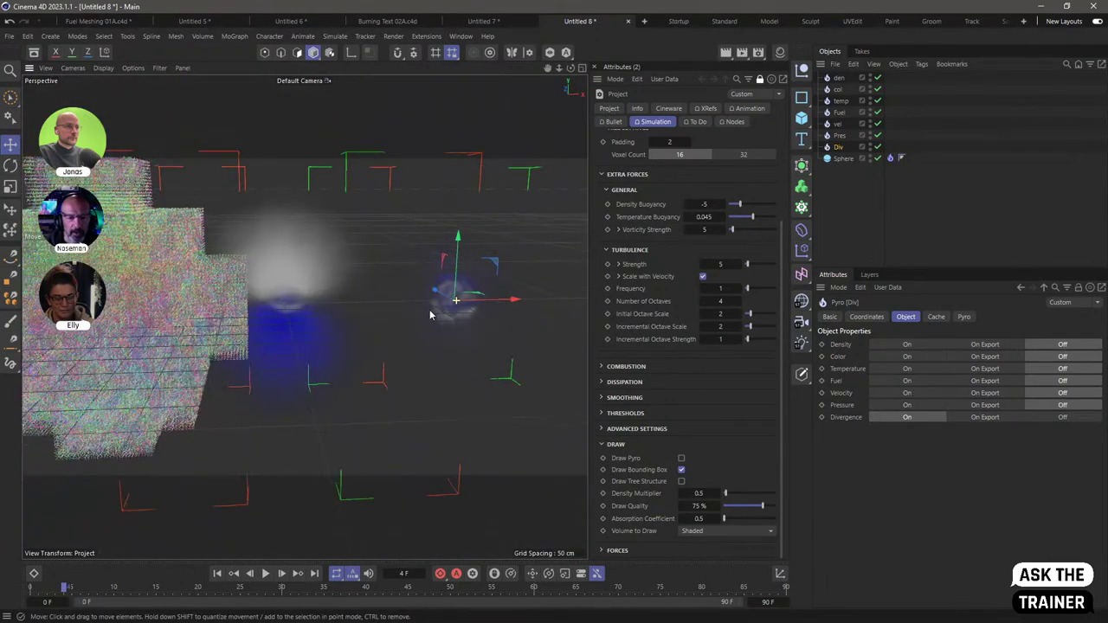
left_click_drag(484, 281, 516, 270, "alt")
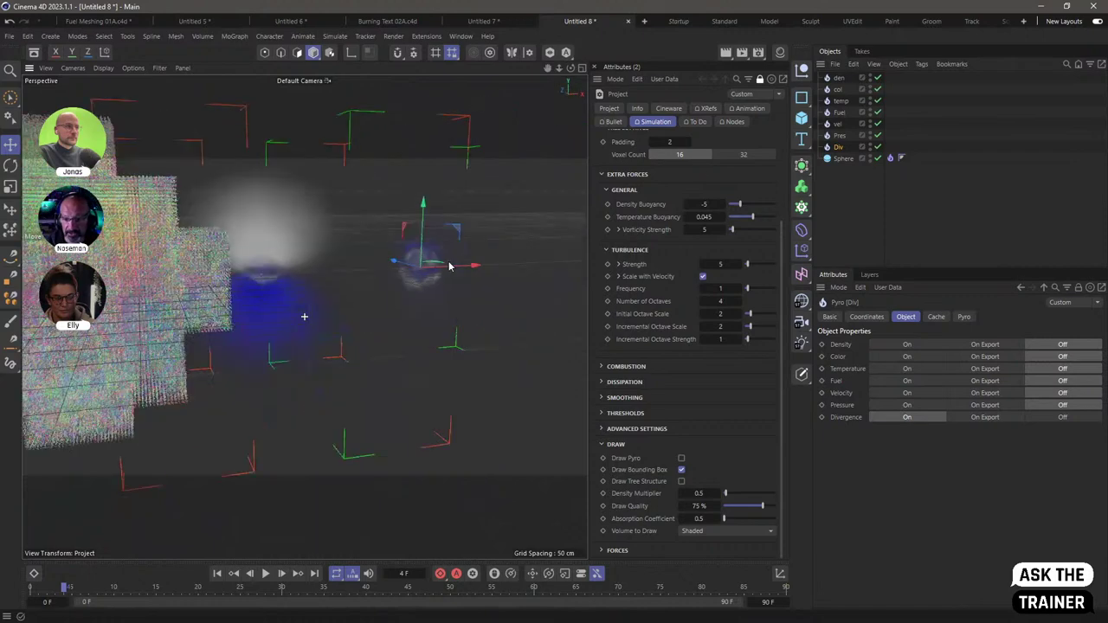
Mesh the divergence output by making Div a child of a new Volume Mesher with a Voxel Range Threshold of about 46%
left_click(802, 186)
left_click(878, 230)
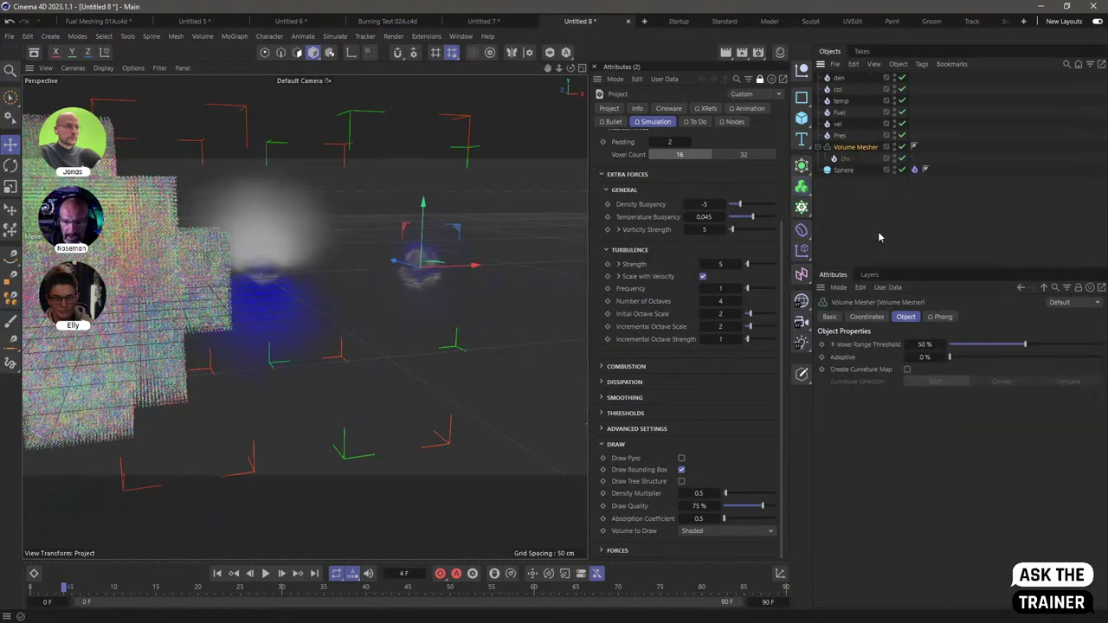
mouse_move(1023, 345)
left_mouse_down()
mouse_move(996, 346)
mouse_move(1026, 347)
mouse_move(1010, 347)
left_mouse_up()
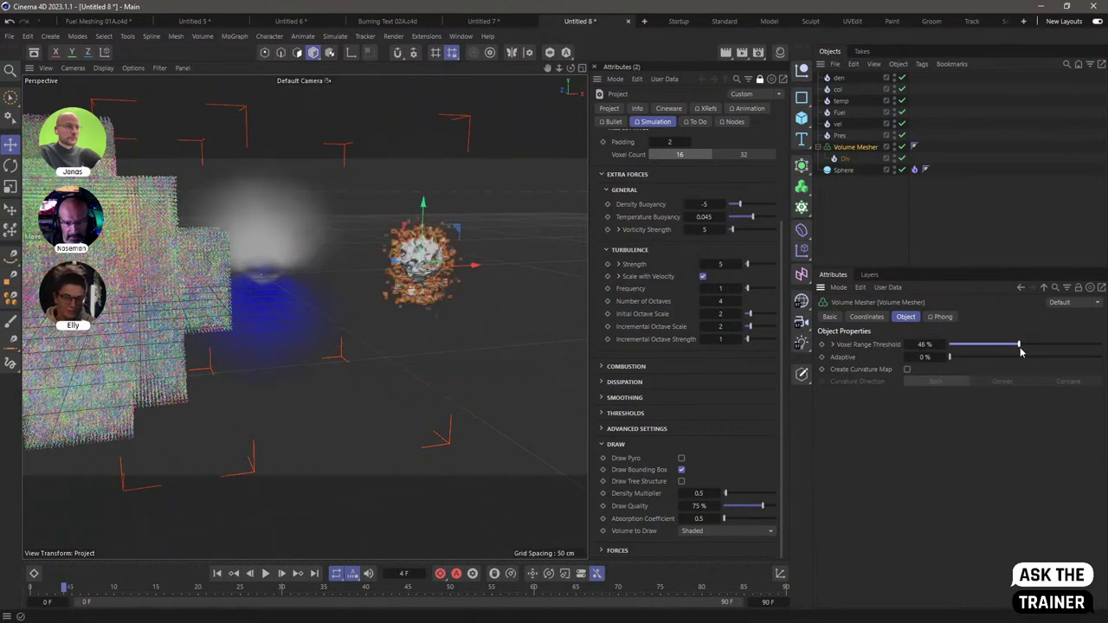
left_click(520, 260)
mouse_move(519, 260)
left_mouse_down("alt")
mouse_move(507, 251)
mouse_move(467, 286)
left_mouse_up("alt")
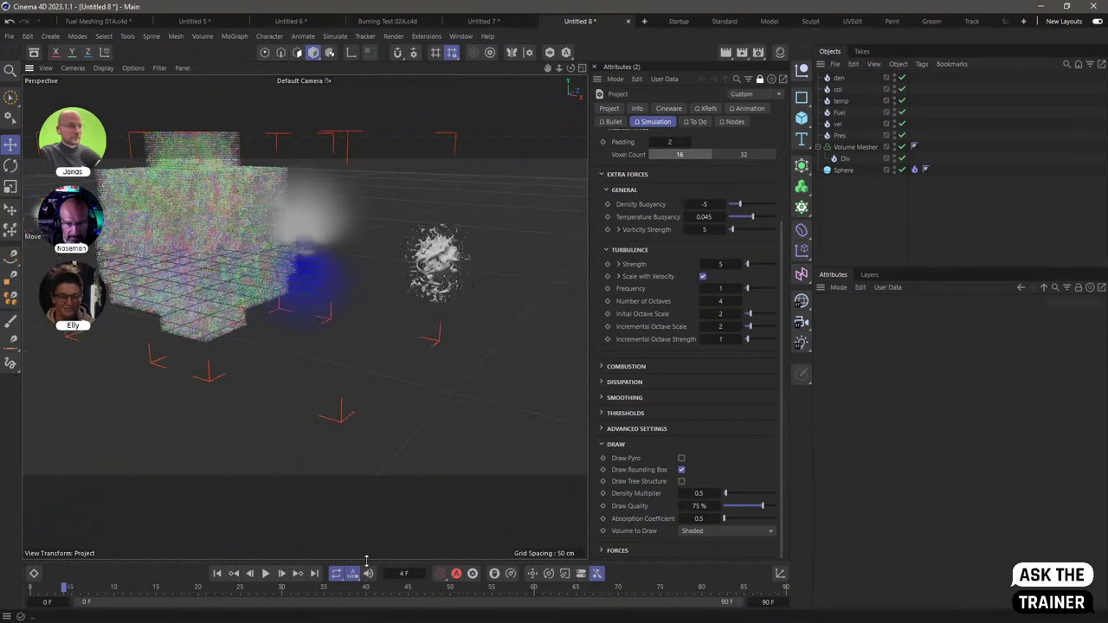
Play the simulation forward to frame 8 and stop with all the Pyro outputs in view
left_click(266, 573)
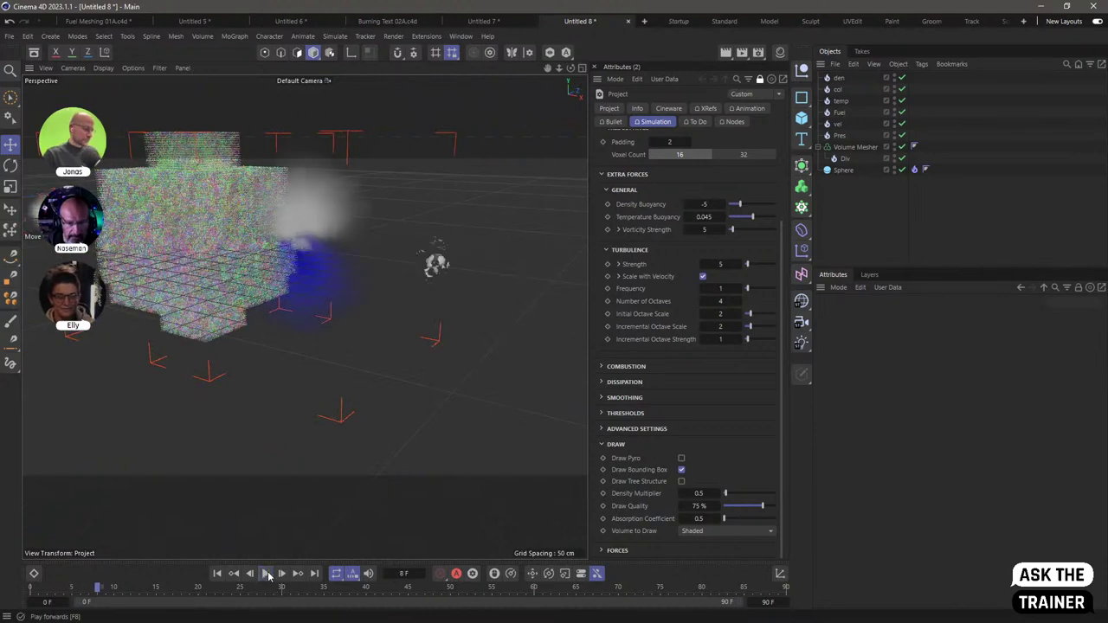
left_click(266, 574)
scroll(359, 372, "down", 5)
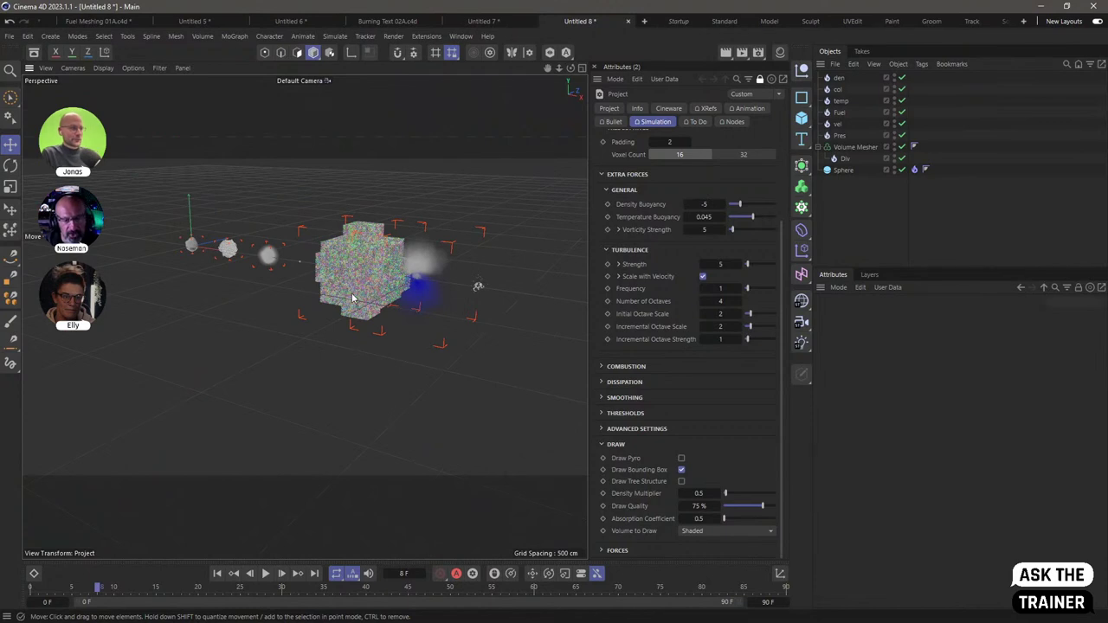
mouse_move(353, 298)
left_mouse_down("alt")
mouse_move(329, 312)
mouse_move(297, 292)
mouse_move(251, 297)
mouse_move(350, 308)
left_mouse_up("alt")
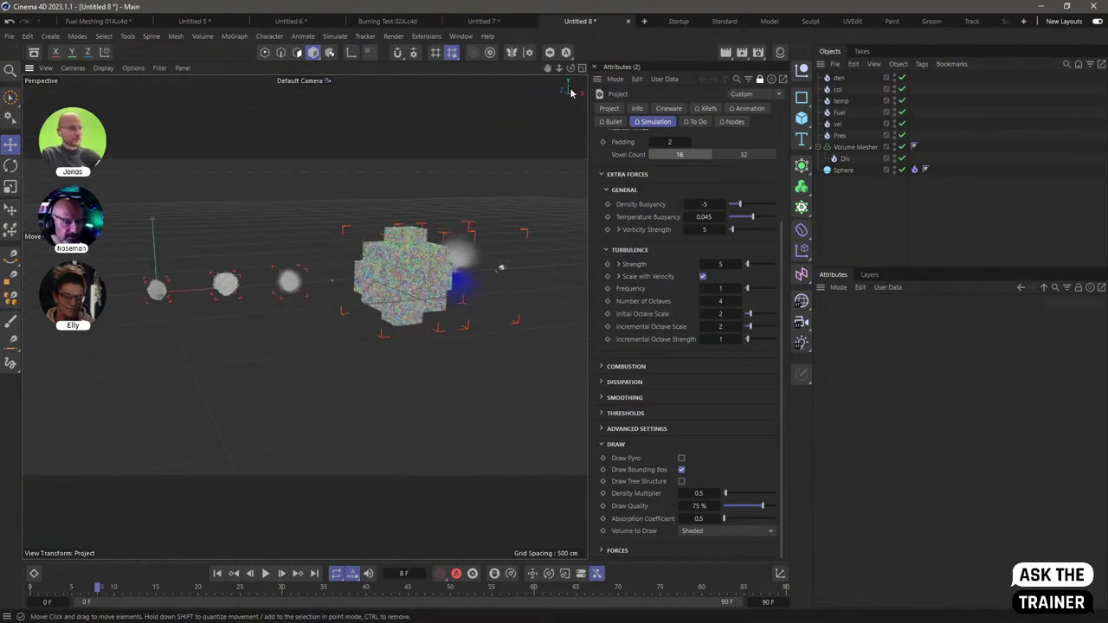
Hide the project's simulation settings and examine all the Pyro outputs in the enlarged viewport, including the Pres object's channel
left_click(596, 84)
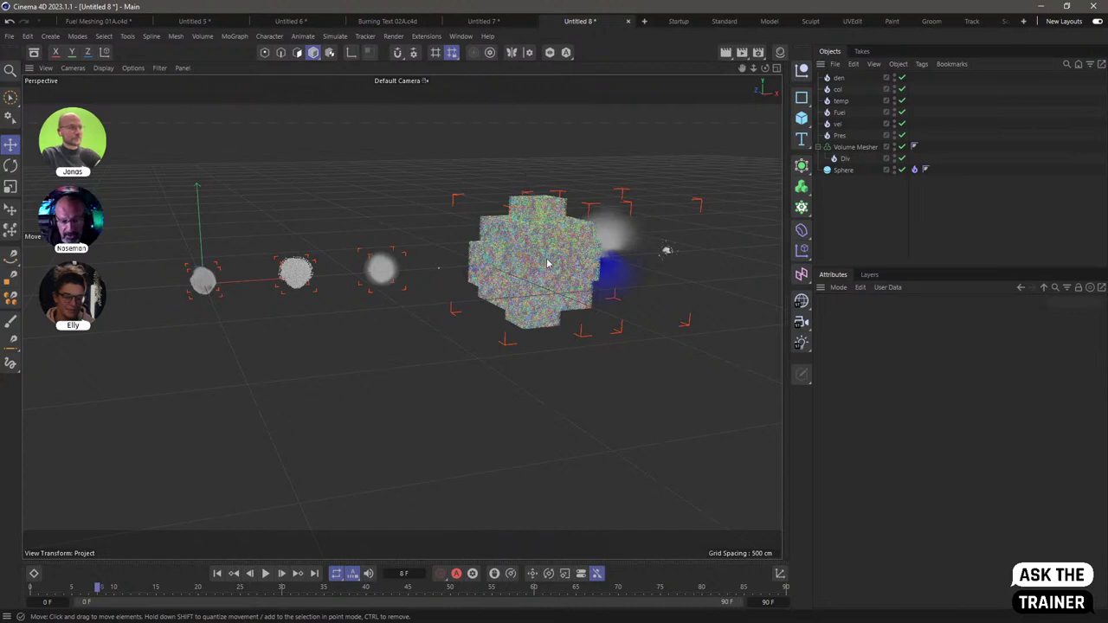
left_click_drag(547, 263, 515, 297, "alt")
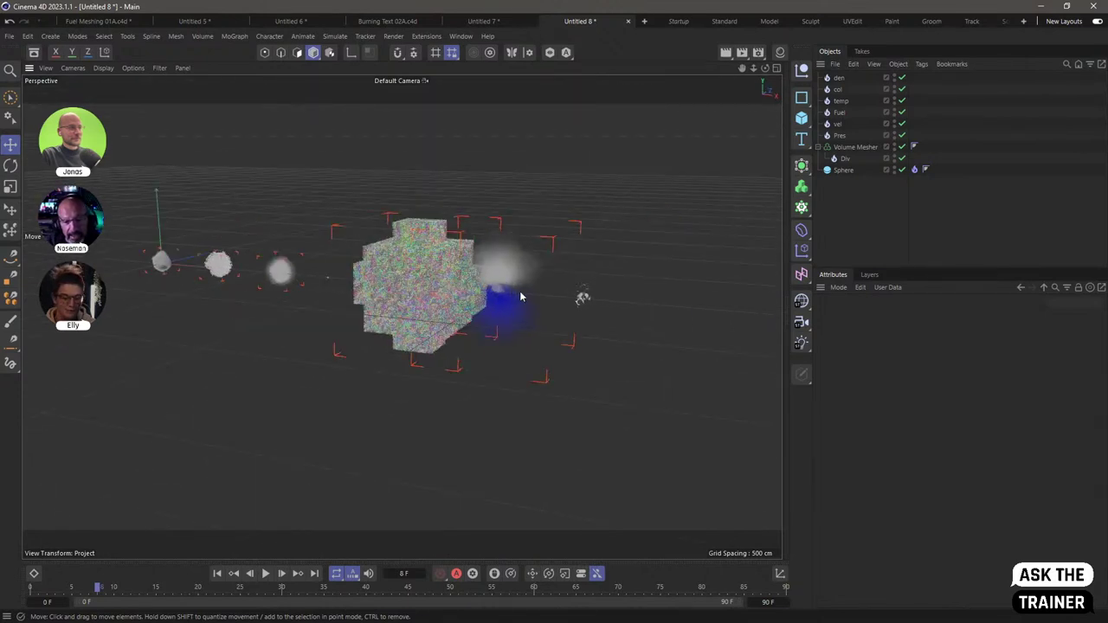
scroll(589, 301, "up", 5)
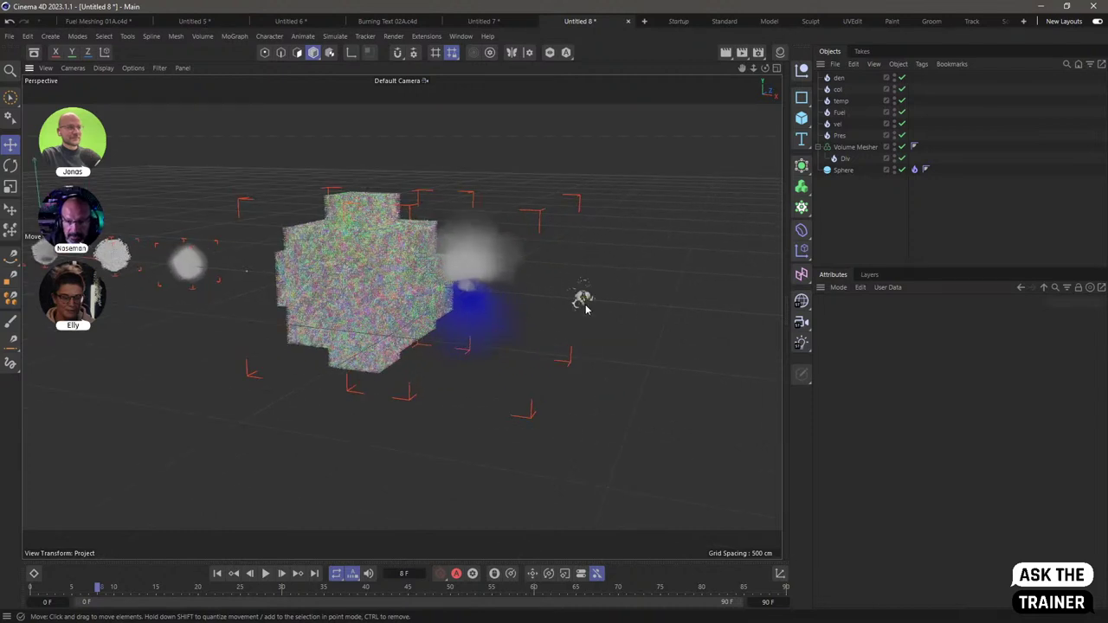
left_click_drag(674, 306, 680, 305, "alt")
left_click(838, 78)
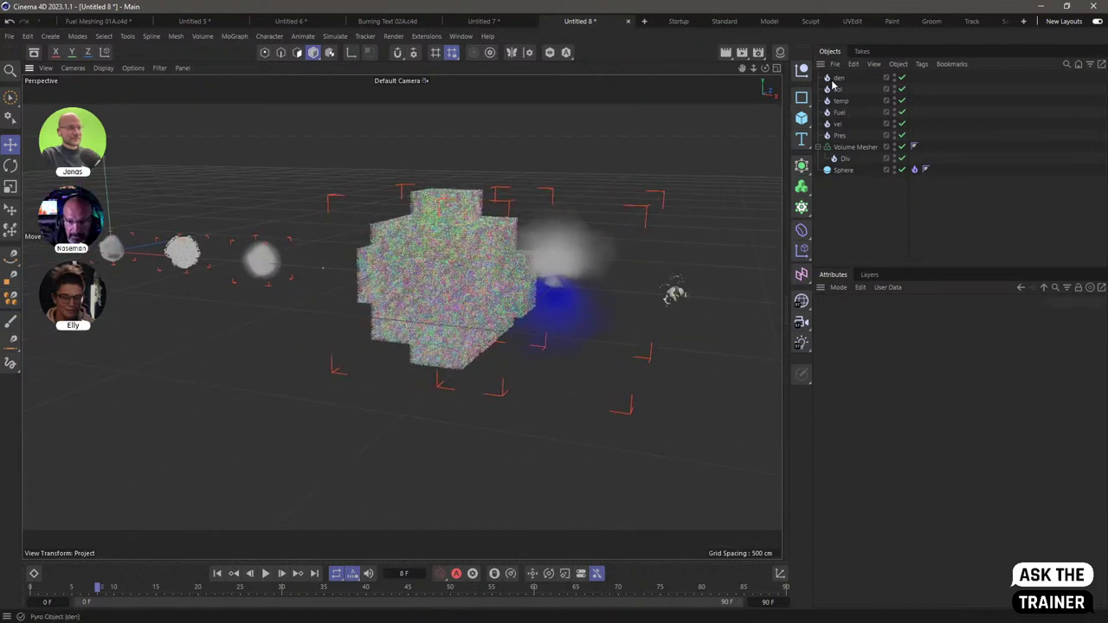
left_click(840, 135)
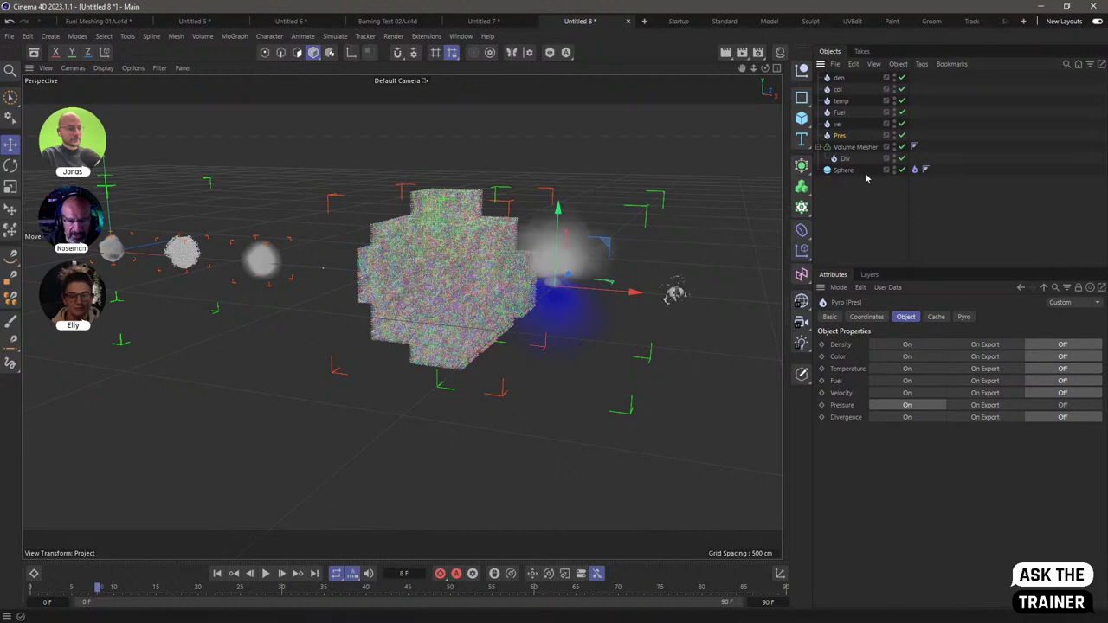
left_click(862, 207)
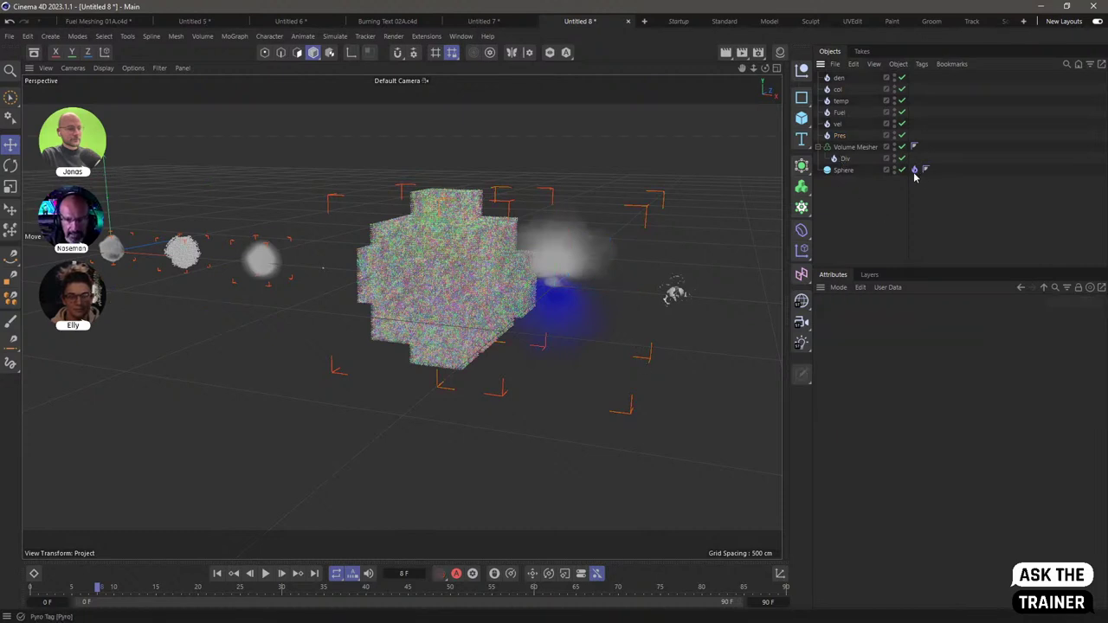
Bring the project's simulation settings back into view and inspect the properties of the Sphere's Pyro tag
left_click(786, 90)
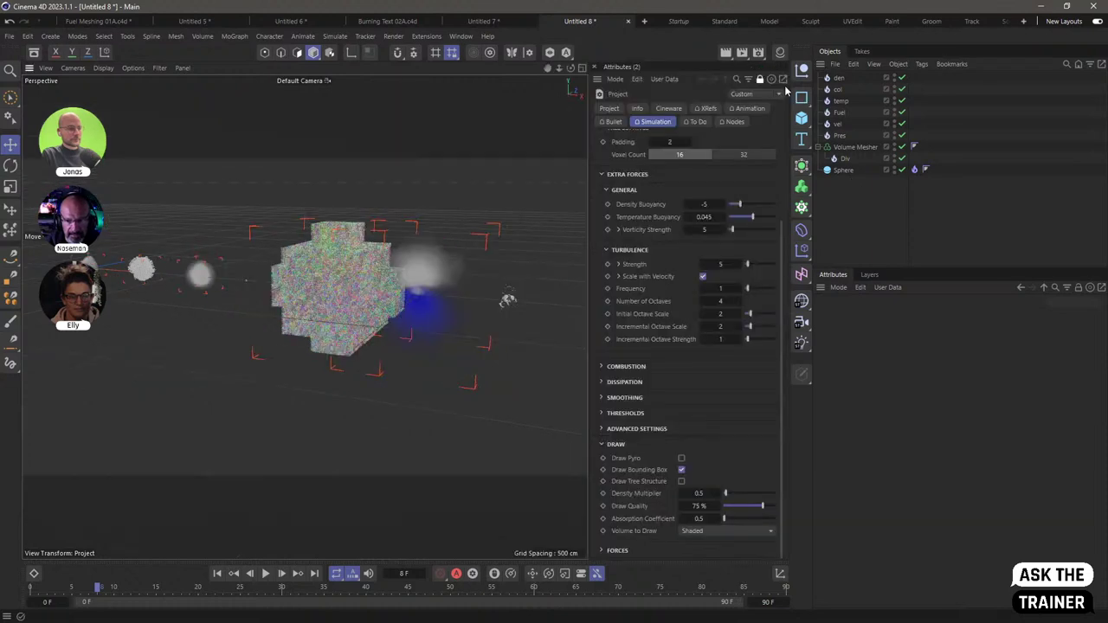
left_click(916, 172)
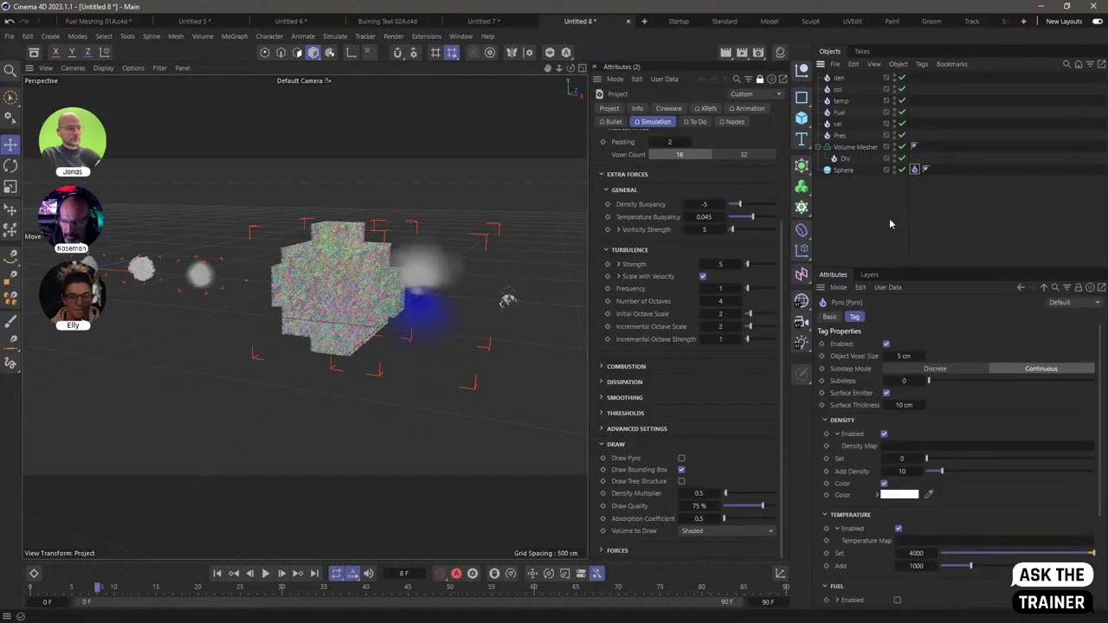
left_click(889, 224)
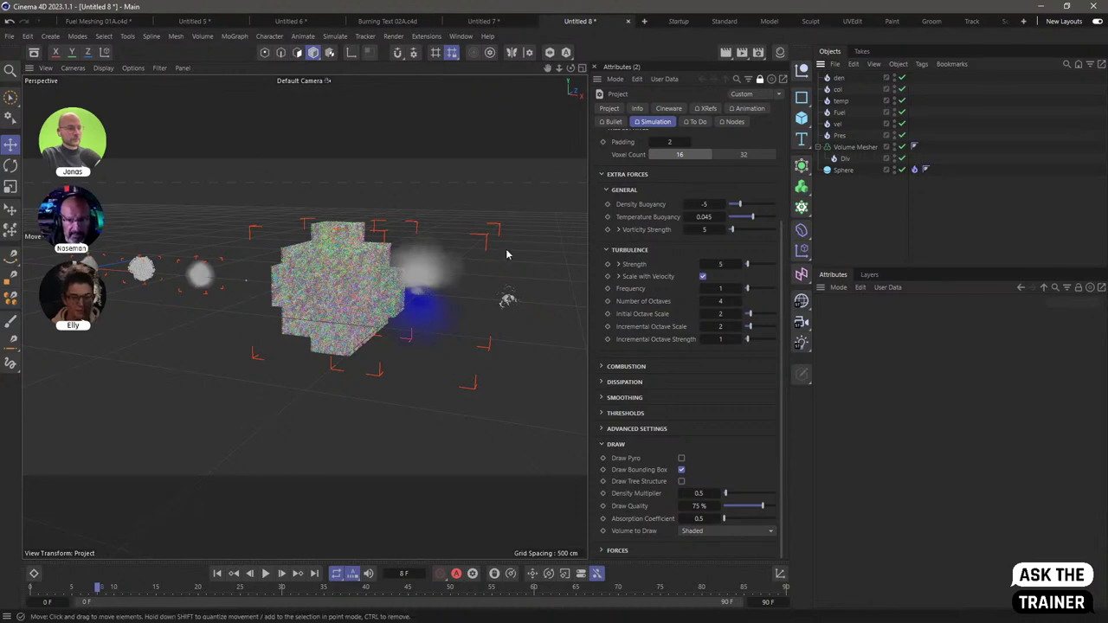
Compare the channel properties of the den, col, temp, Fuel, vel and Pres objects one after another
left_click(836, 79)
left_click(837, 89)
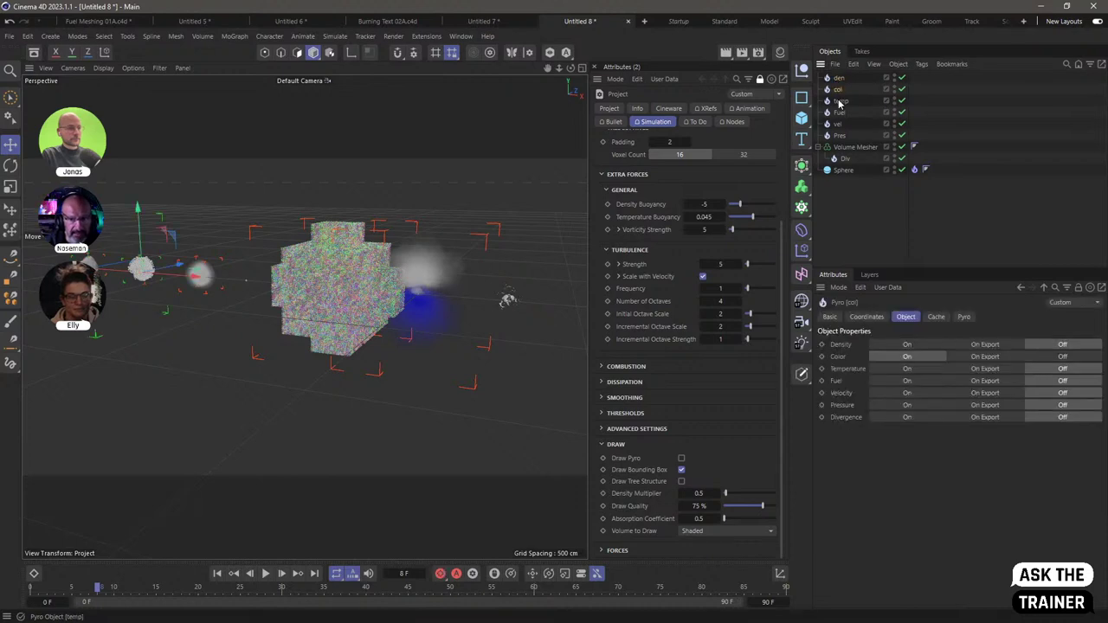
left_click(840, 102)
left_click(841, 113)
left_click(839, 123)
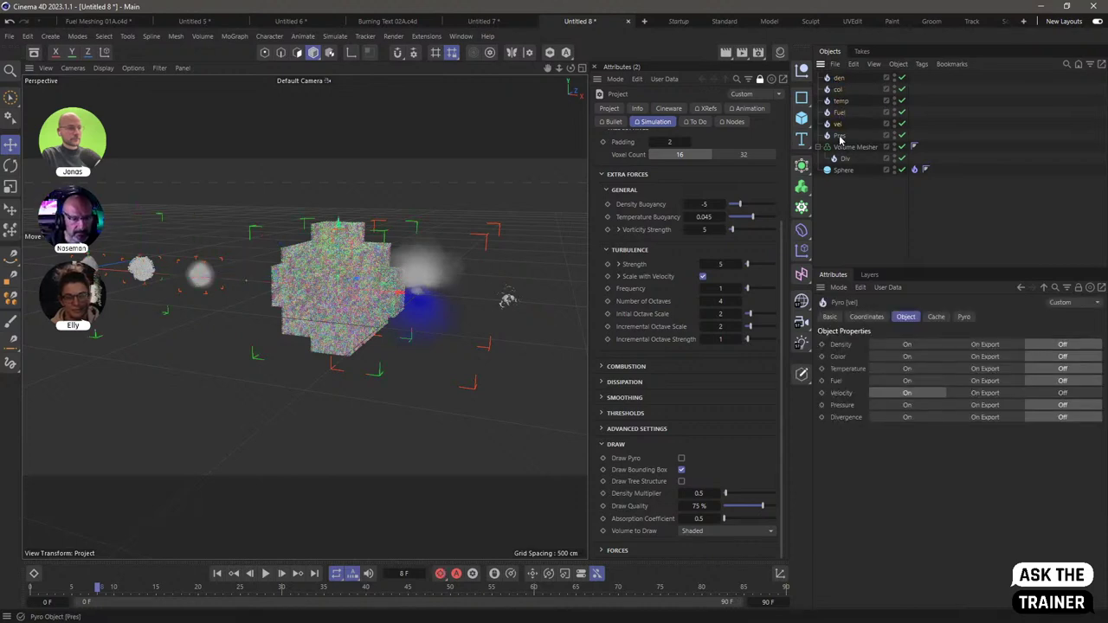
left_click(840, 136)
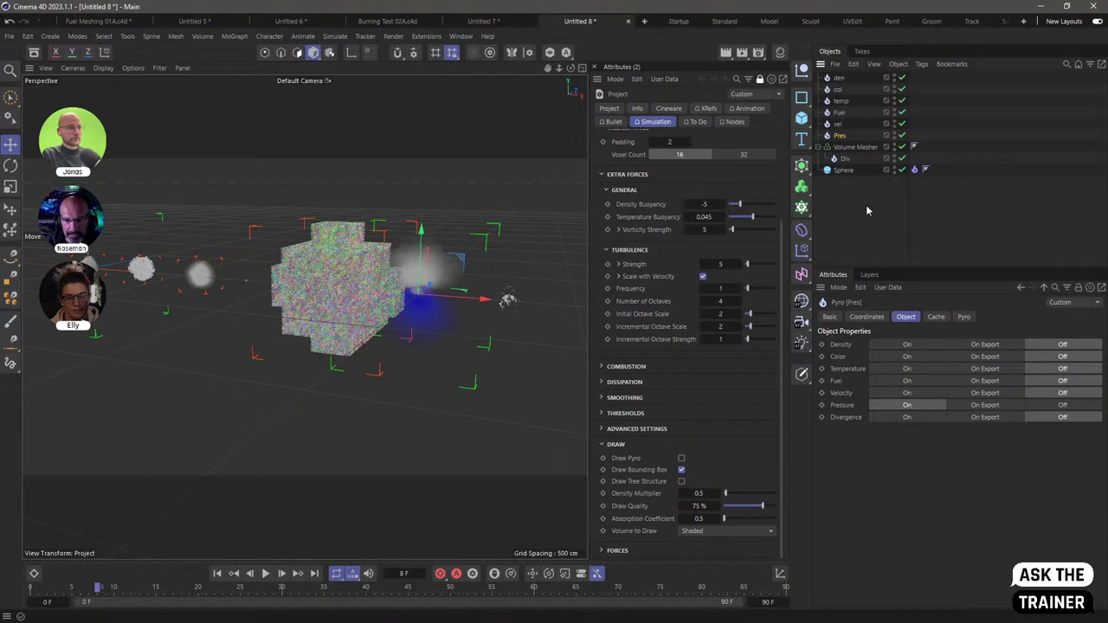
Switch the project's renderer to Redshift in the render settings
left_click(758, 52)
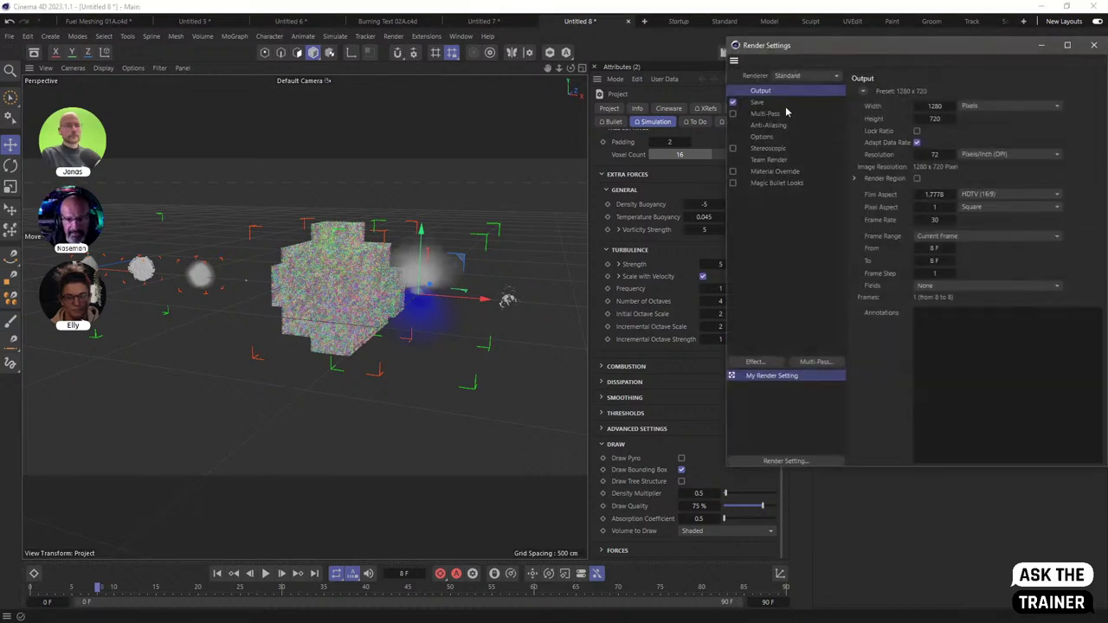
left_click(805, 75)
left_click(818, 127)
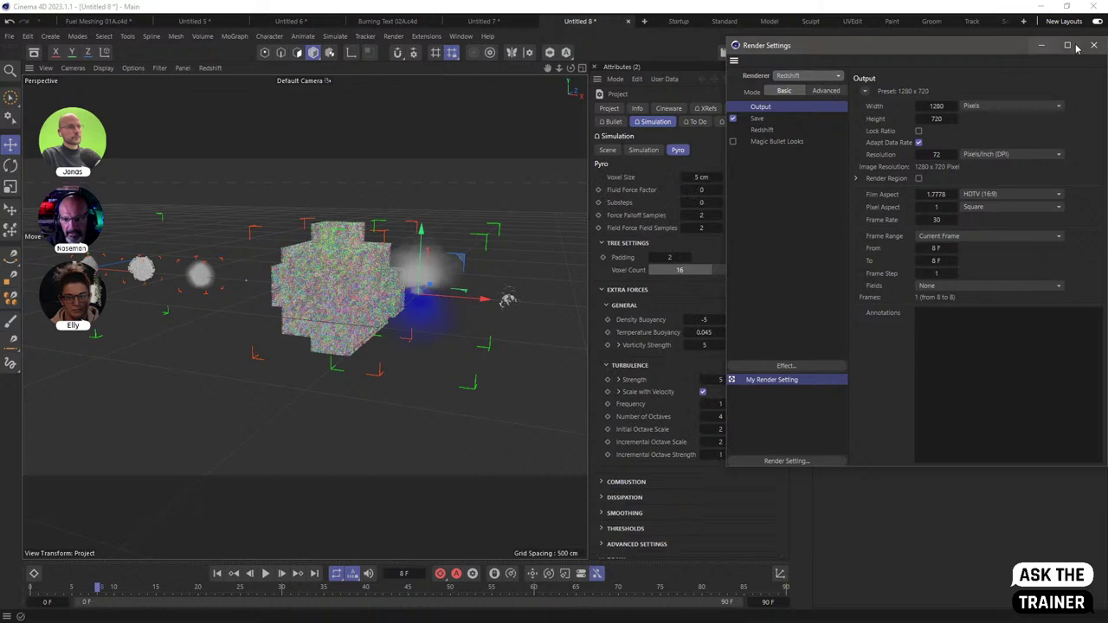
Close the render settings, show the material manager and create a Redshift Pyro Volume material
left_click(1094, 45)
left_click(779, 53)
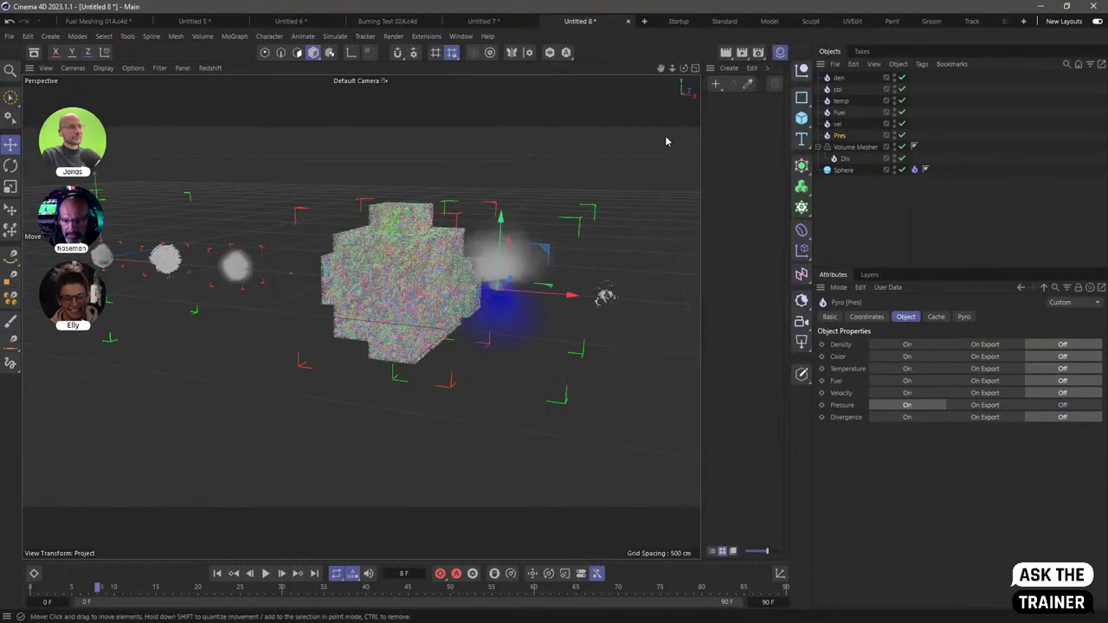
left_click(729, 68)
mouse_move(795, 136)
mouse_move(870, 130)
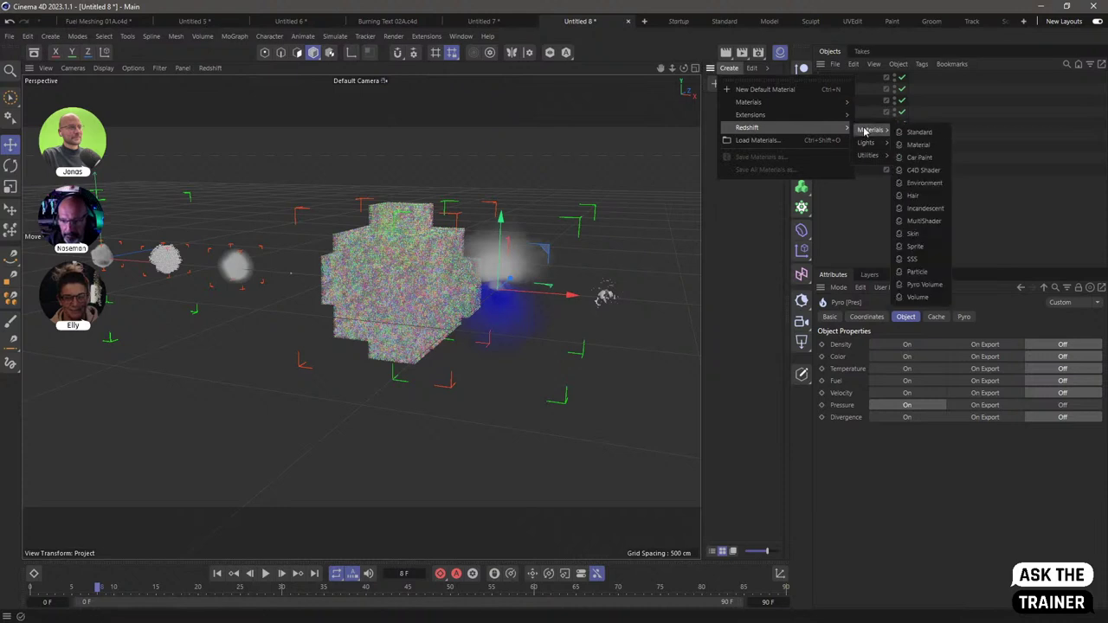
left_click(939, 290)
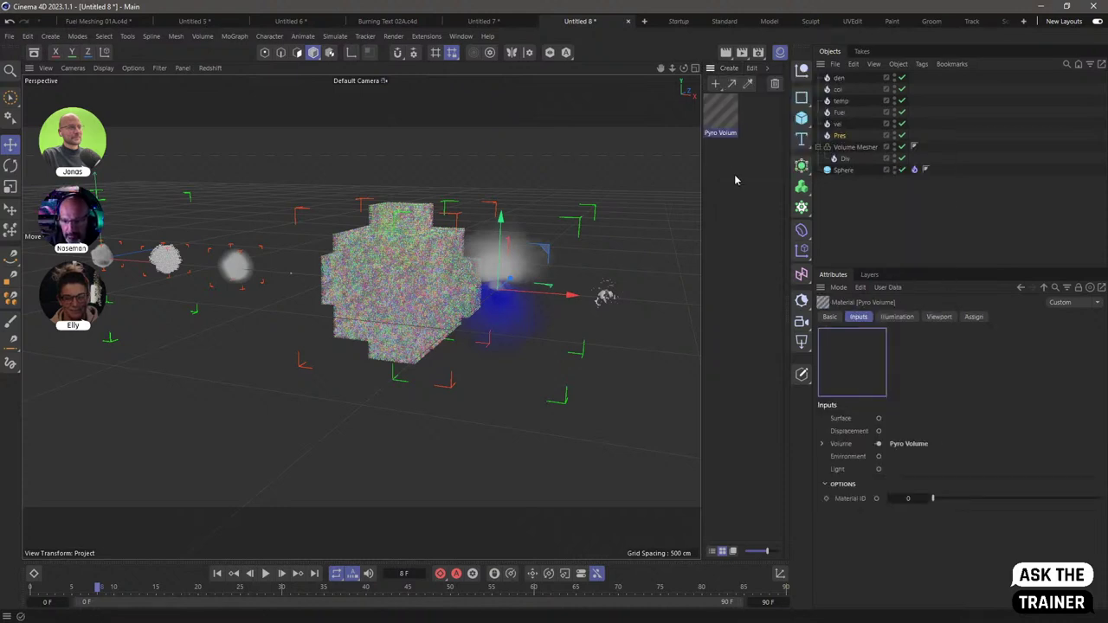
Open the Pyro Volume material's node graph clear of the attributes and display the Pyro Volume node's channel properties
left_click(839, 135)
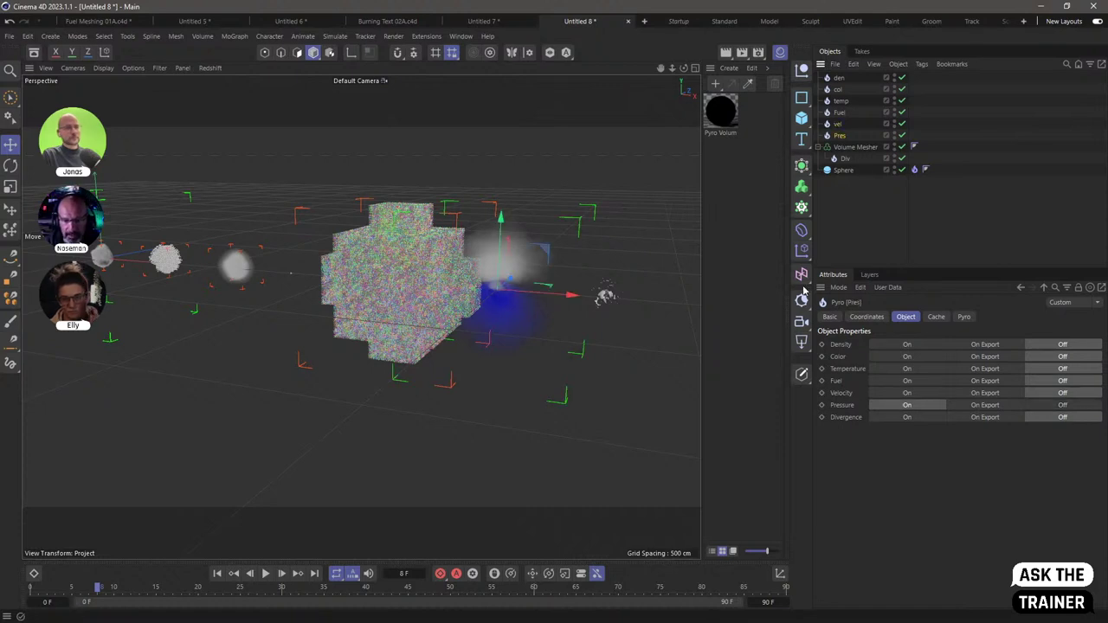
left_click(748, 215)
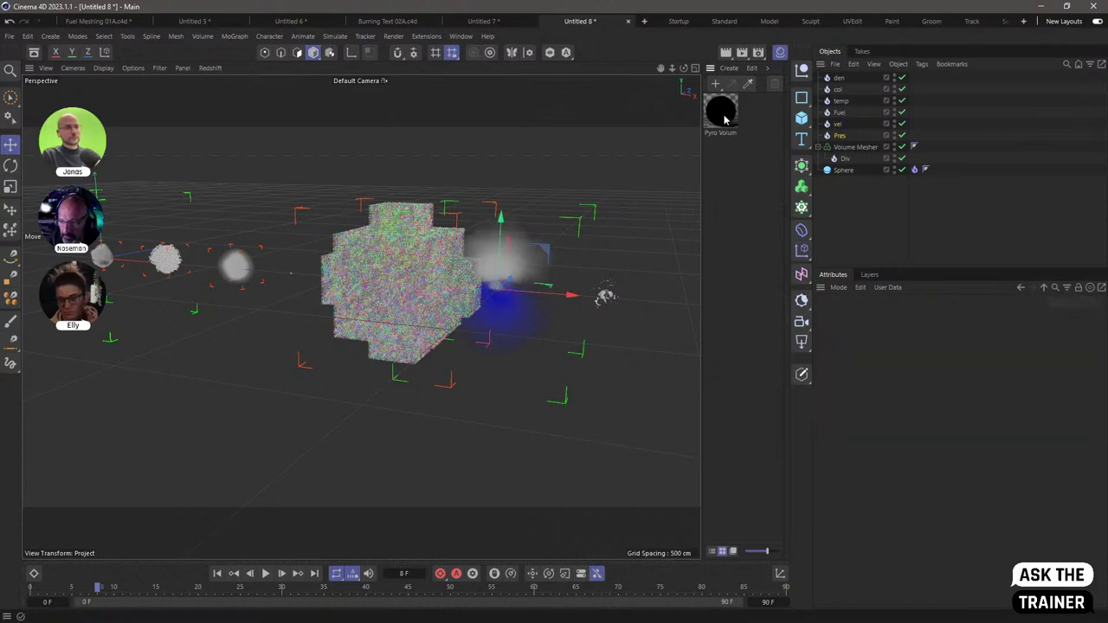
double_click(722, 113)
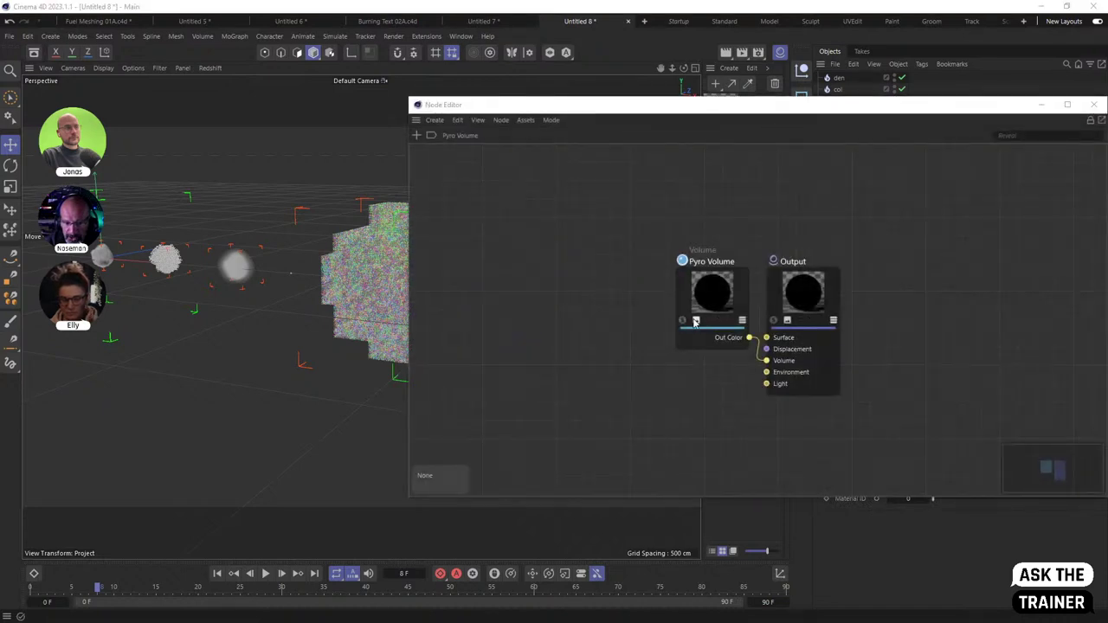
left_click_drag(802, 110, 479, 118)
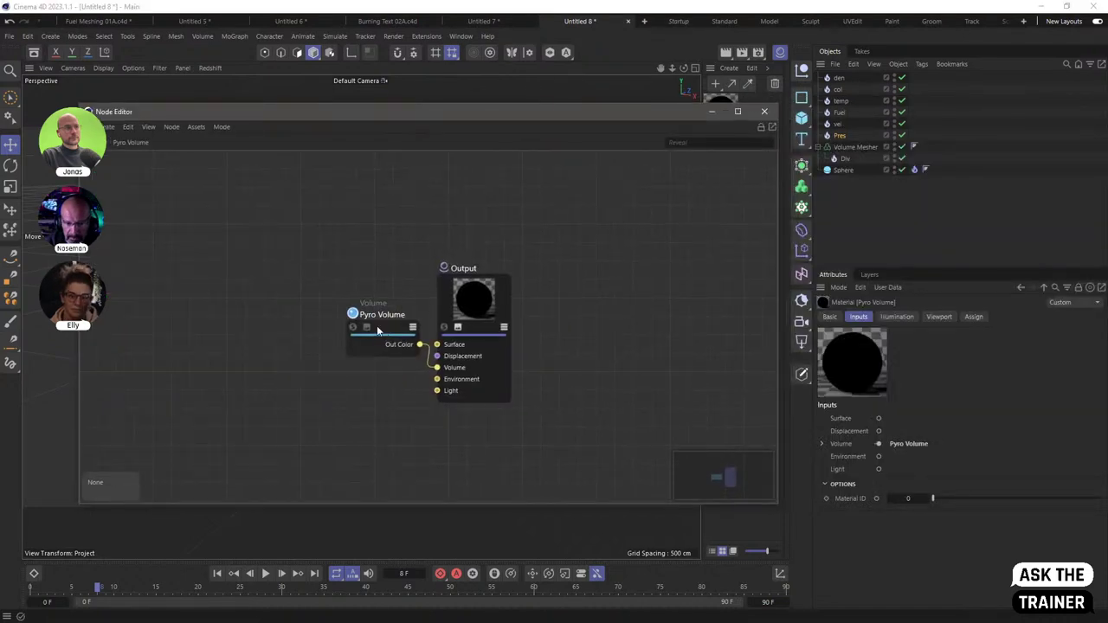
left_click(374, 333)
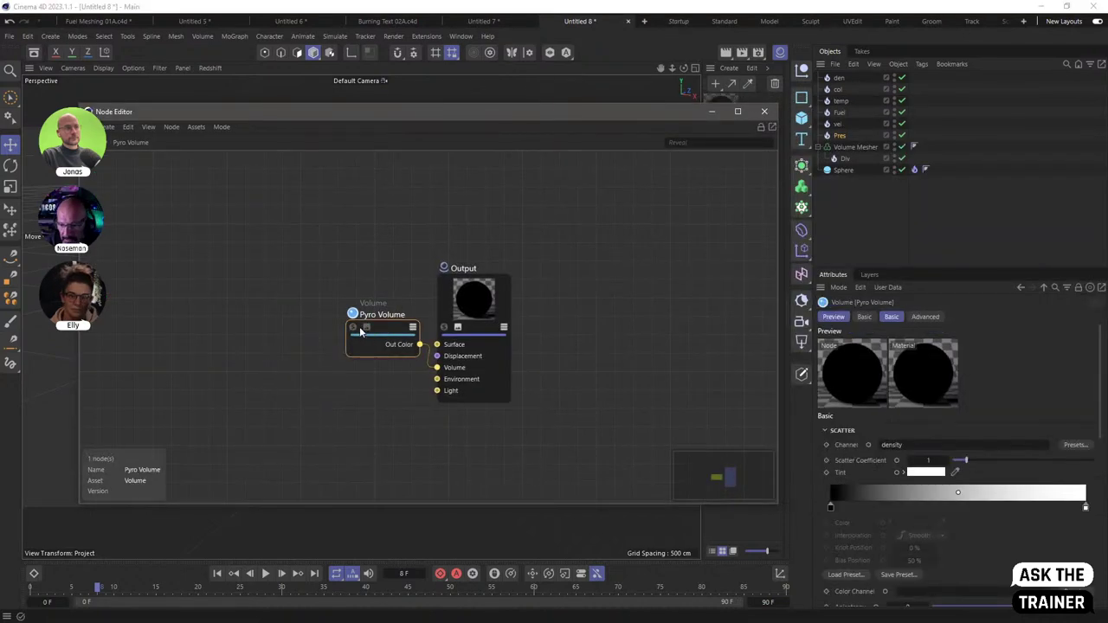
Show the Pyro Volume node's preview and browse the preset channels available for its scatter channel
left_click(367, 328)
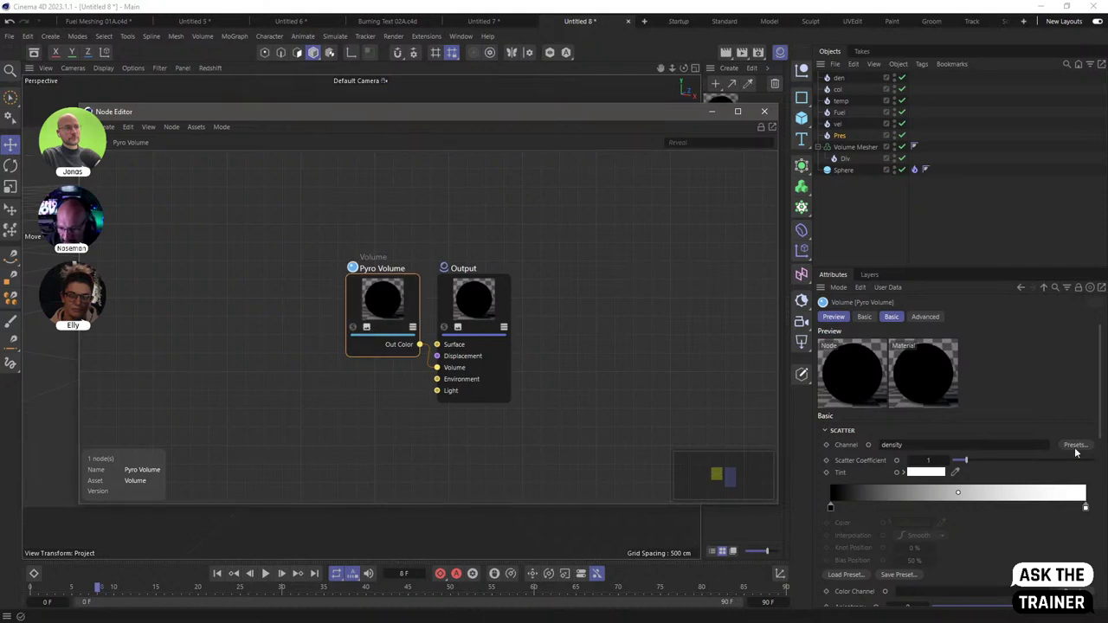
left_click(1075, 446)
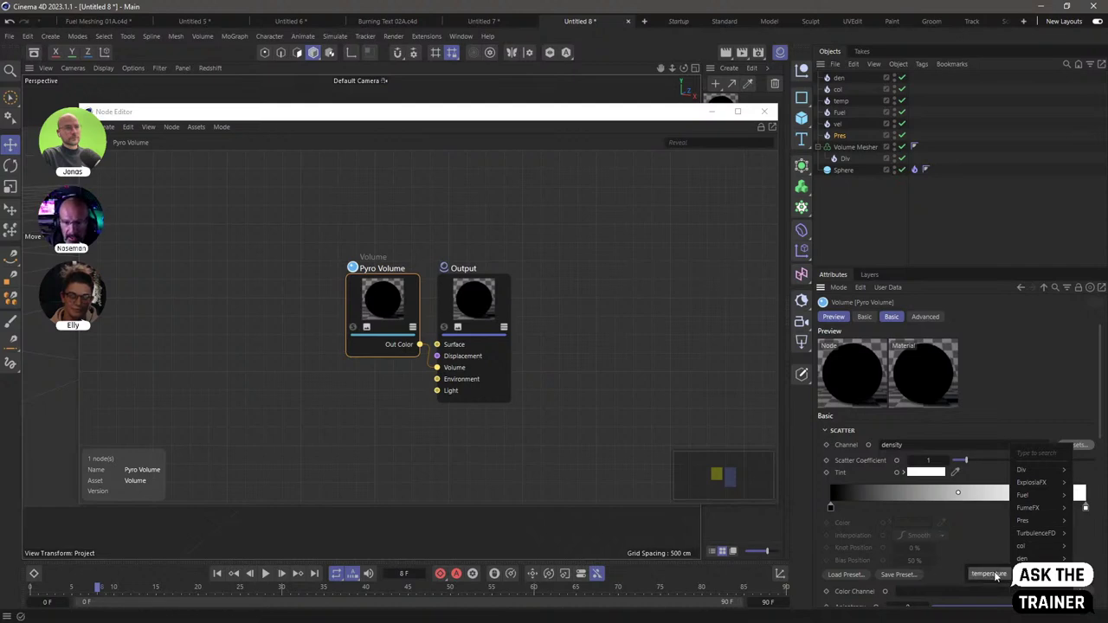
left_click(641, 121)
Shrink the Node Editor window and reposition it away from the material list, then close it
left_click_drag(607, 111, 547, 75)
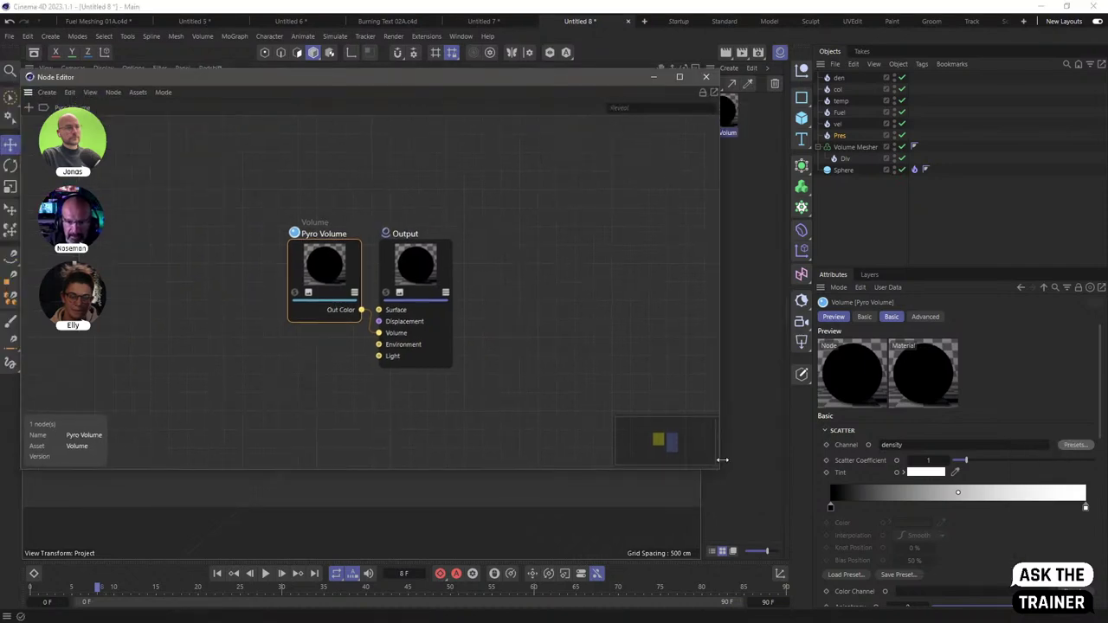
left_click_drag(721, 470, 634, 471)
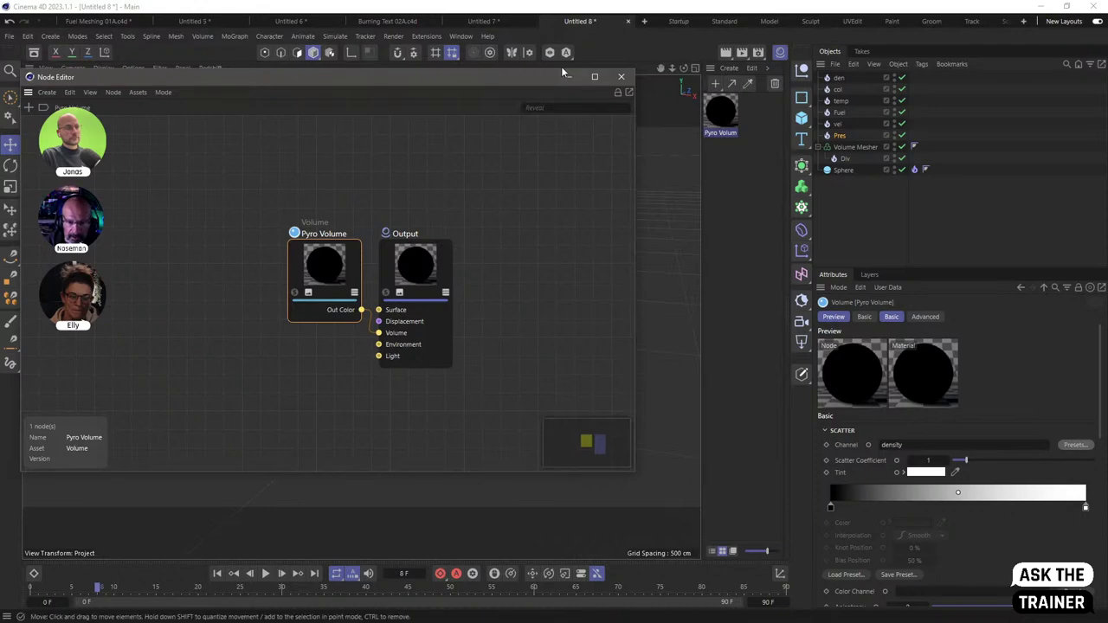
left_click_drag(561, 77, 590, 76)
left_click(724, 112)
left_click(374, 293)
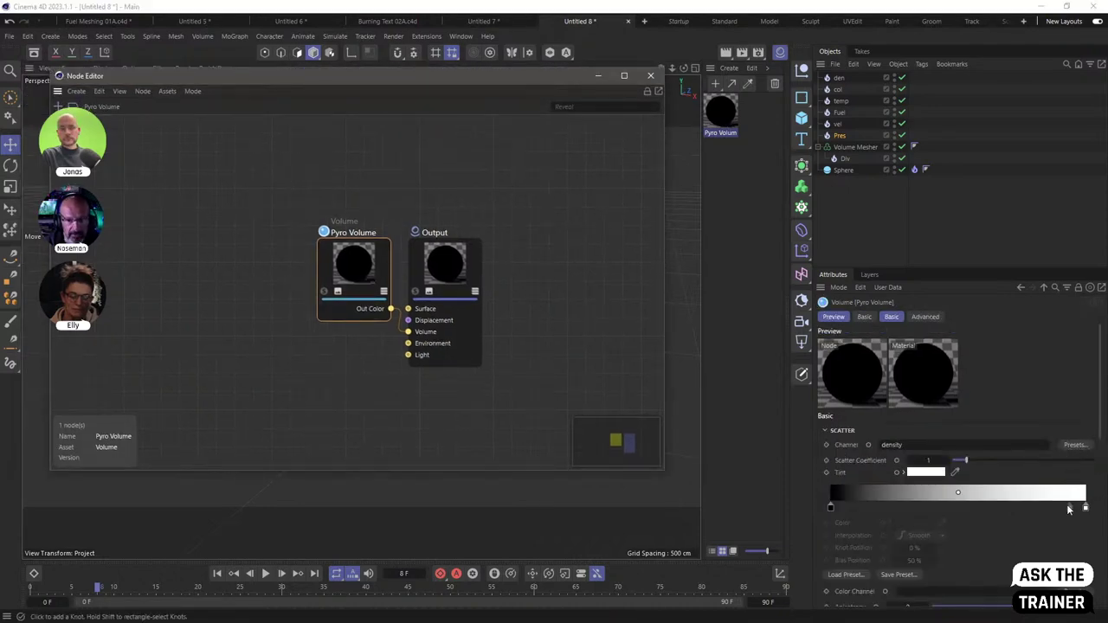
left_click(651, 77)
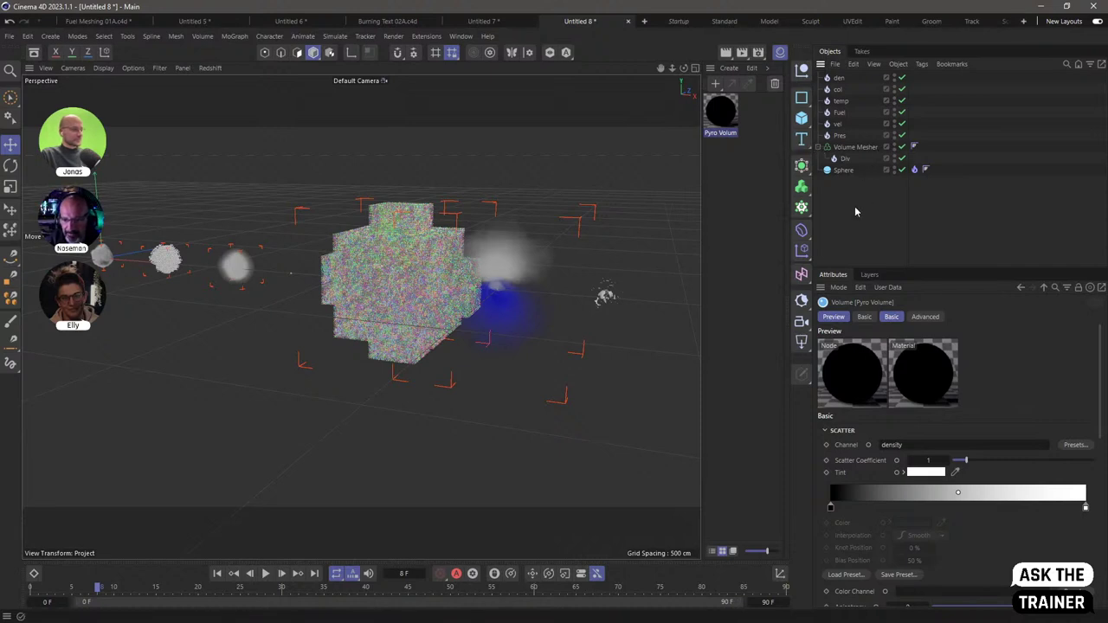
Duplicate the Div Pyro object outside the Volume Mesher, switching the copy's Density to On and Divergence to Off
left_click_drag(845, 158, 838, 181, "ctrl")
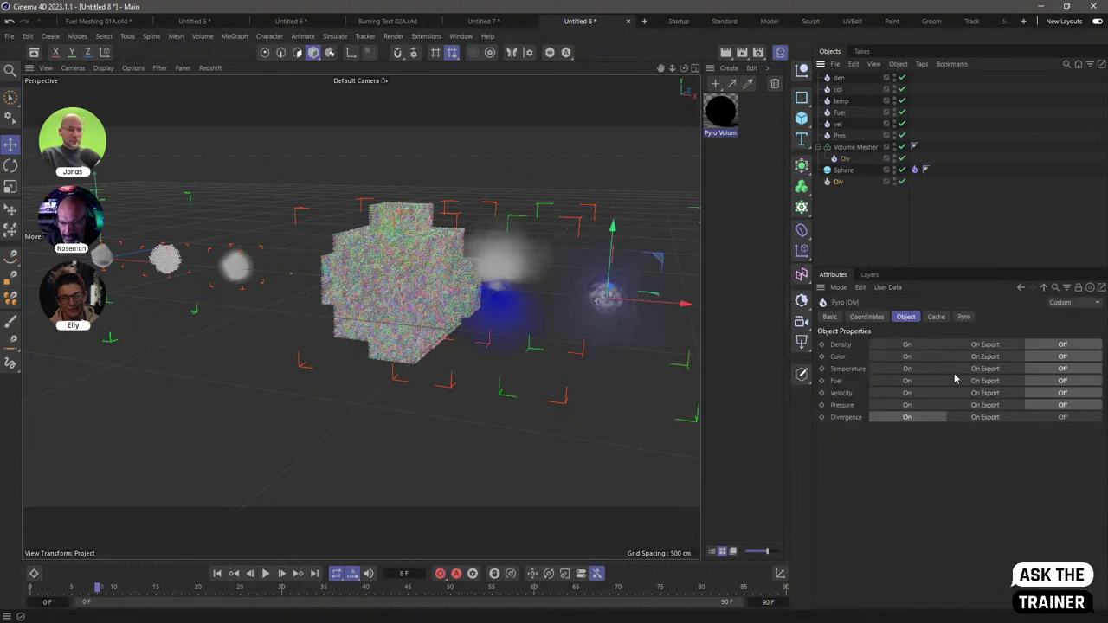
left_click(923, 345)
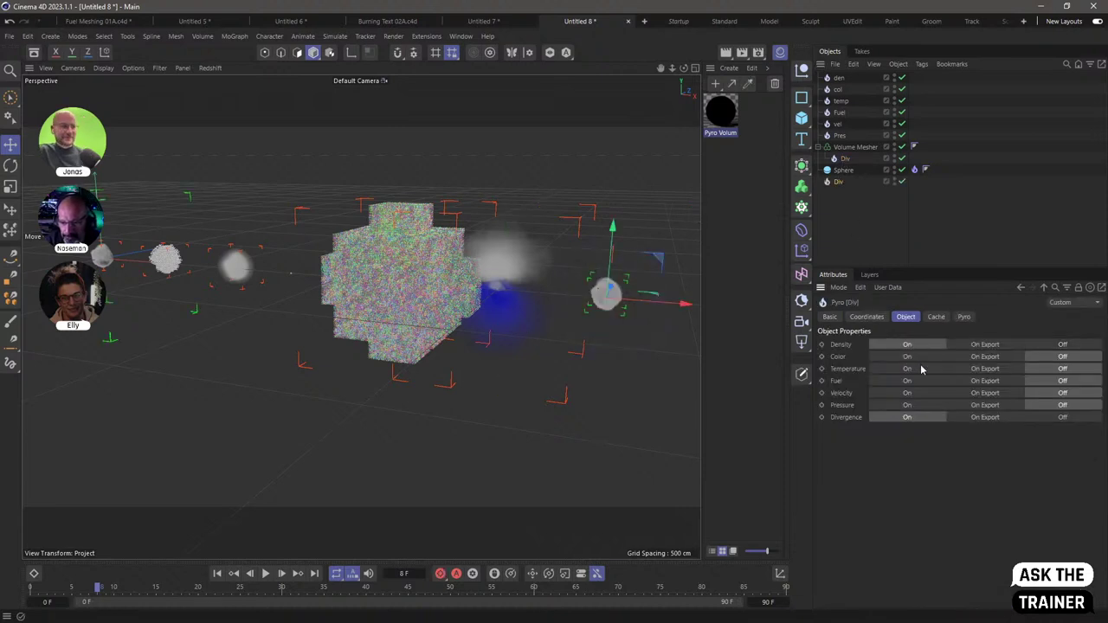
left_click(1030, 419)
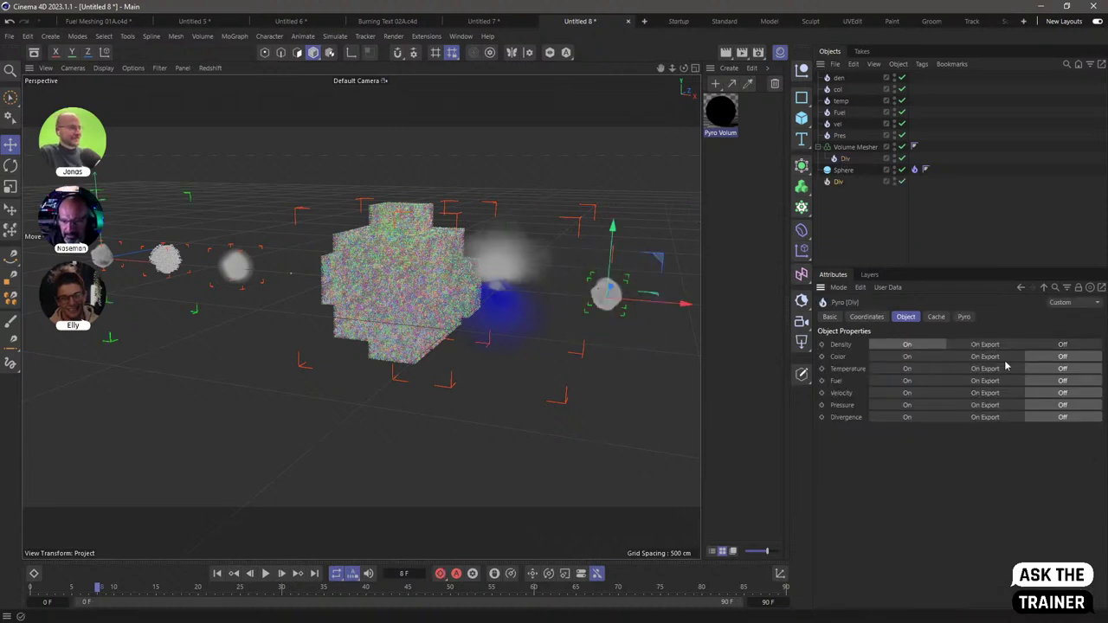
Delete the Pyro objects from col through Pres, the Volume Mesher with its child, and the Div copy
left_click(839, 89)
left_click(854, 135, "shift")
key("Delete")
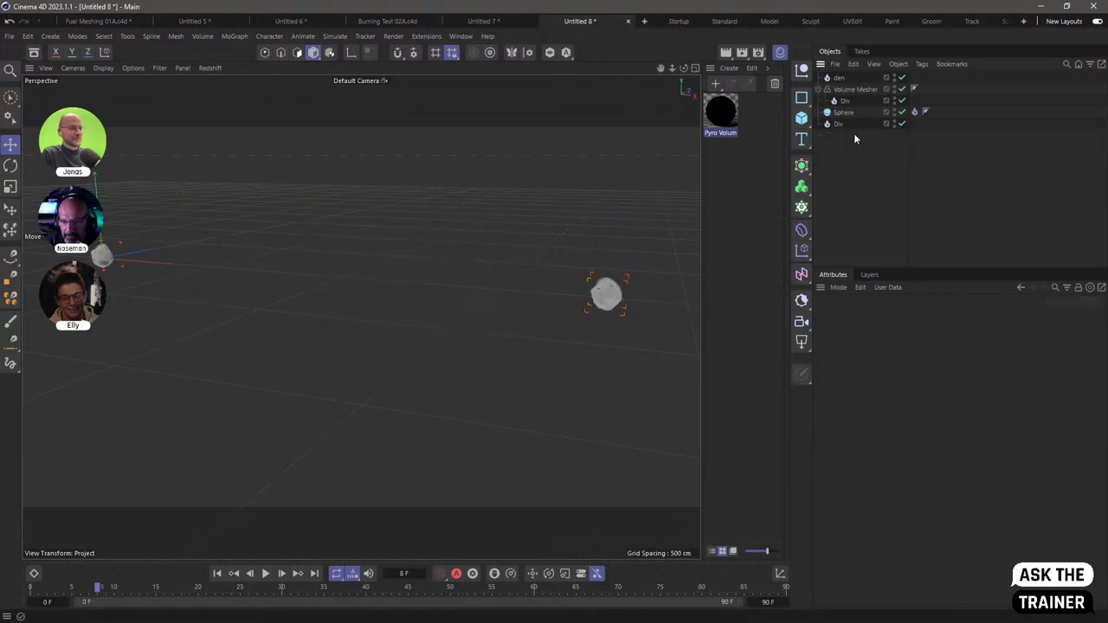
left_click(850, 89)
key("Delete")
left_click(841, 102)
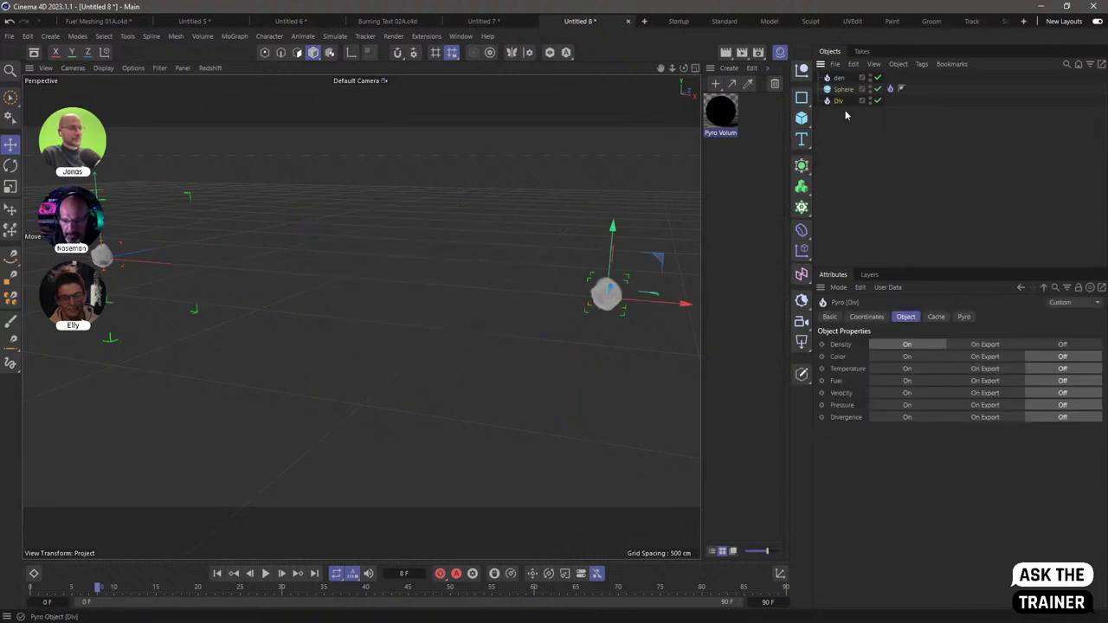
key("Delete")
Set Velocity to On for the den Pyro object and center the object in the viewport
left_click(839, 77)
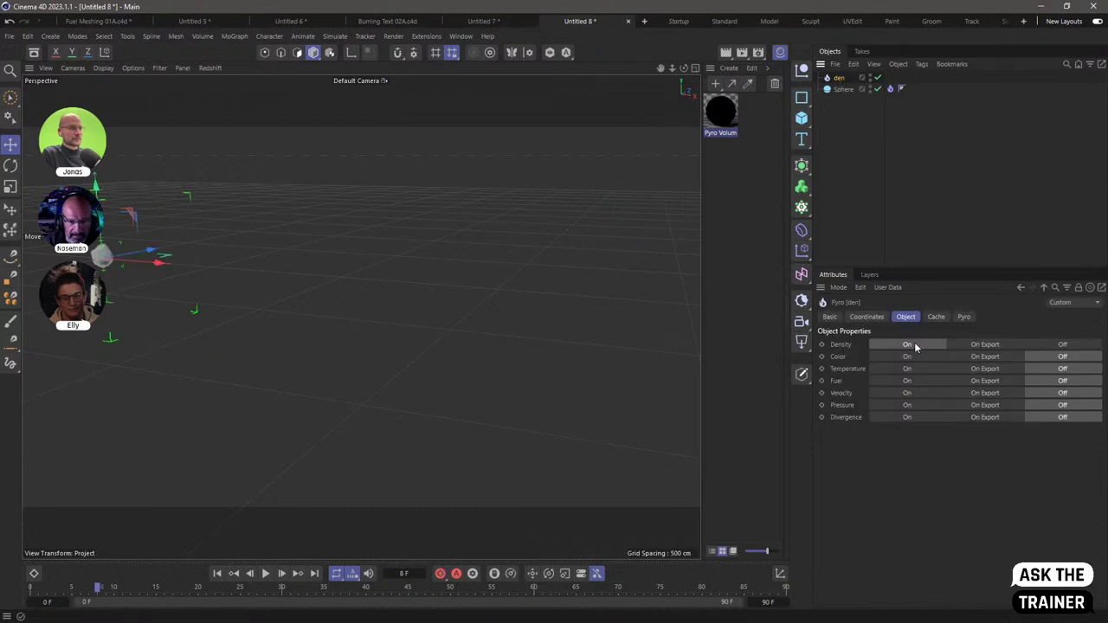
key("h")
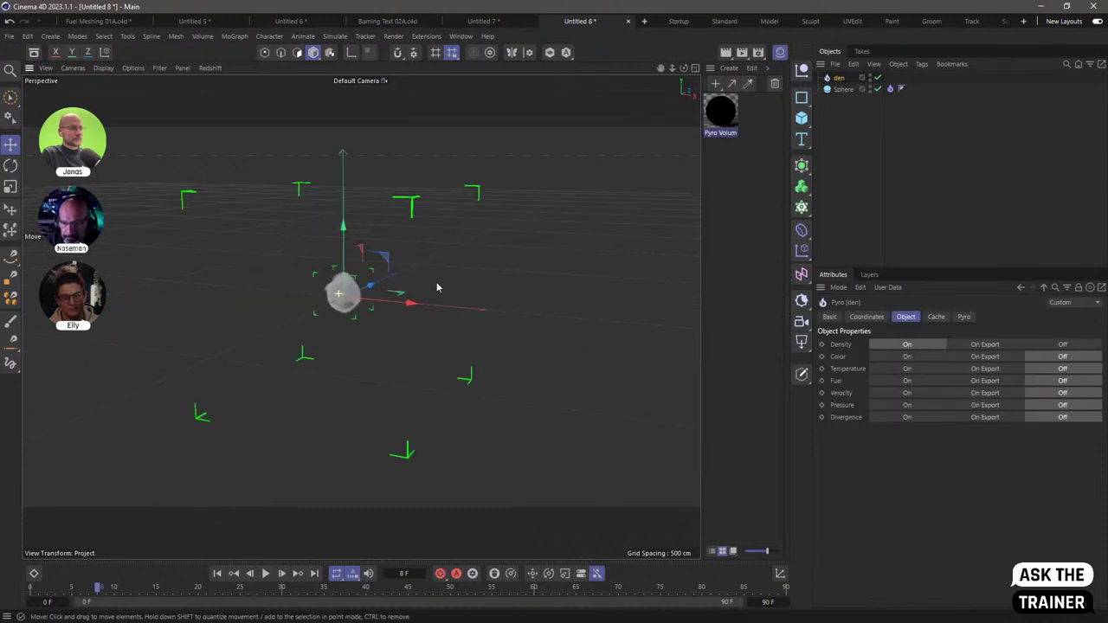
scroll(437, 288, "up", 3)
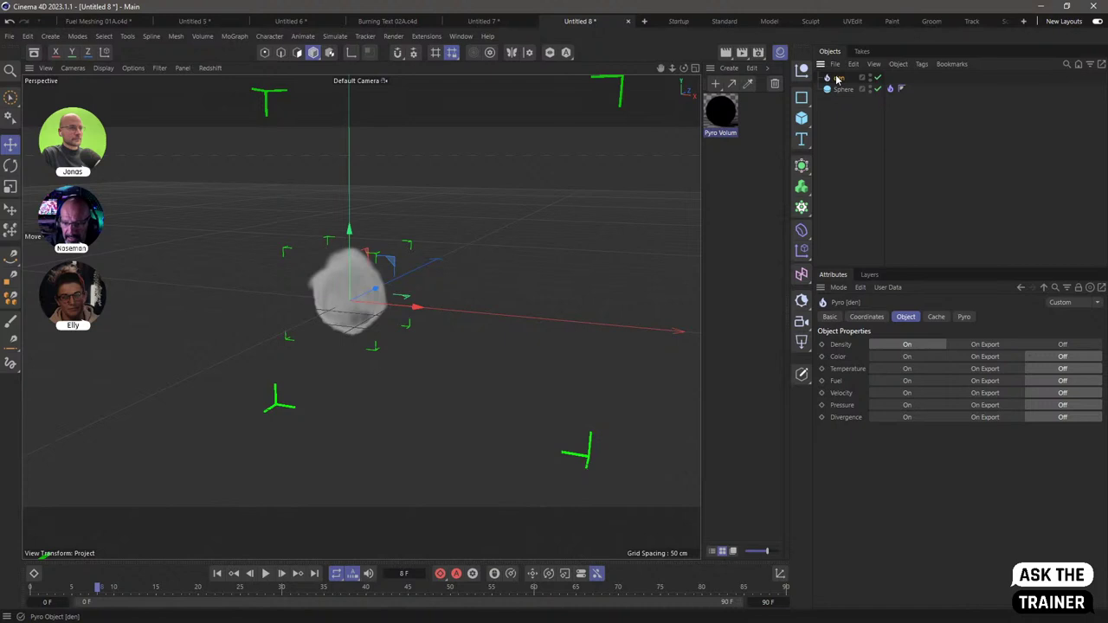
left_click(906, 393)
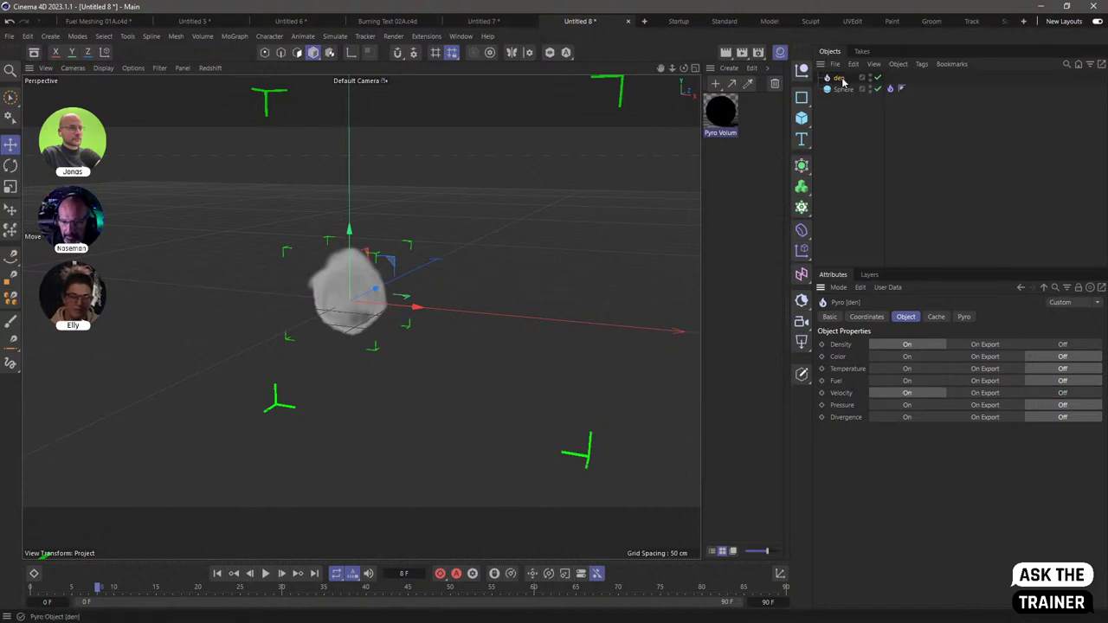
Open the Pyro Volume material in the Node Editor and apply the material to the den object
double_click(720, 115)
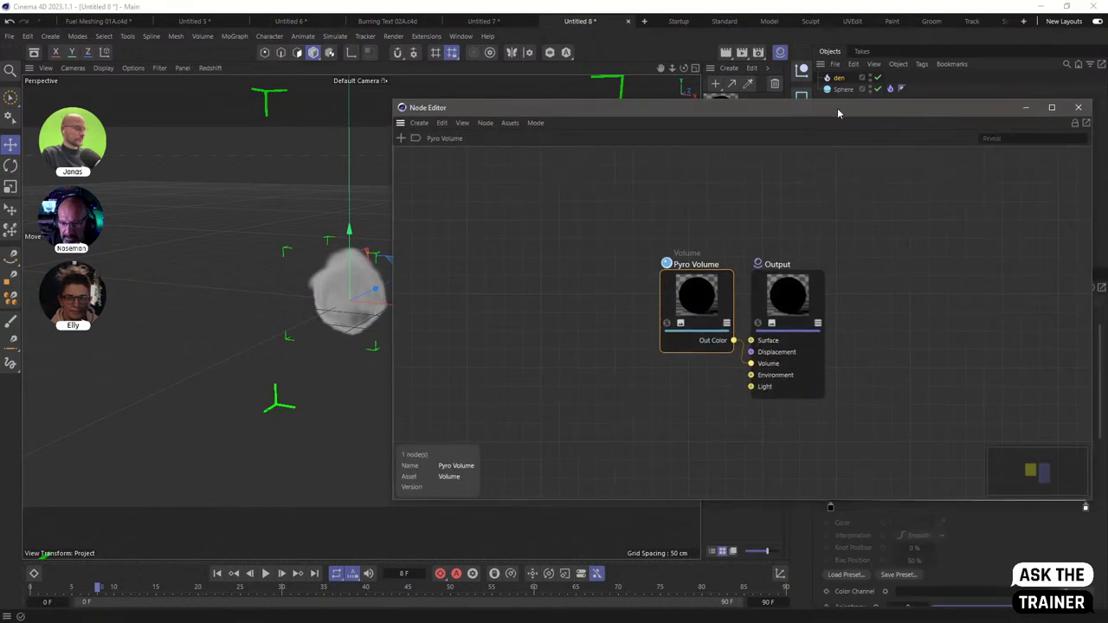
left_click_drag(838, 112, 483, 83)
left_click_drag(390, 77, 312, 95)
left_click_drag(840, 80, 839, 79)
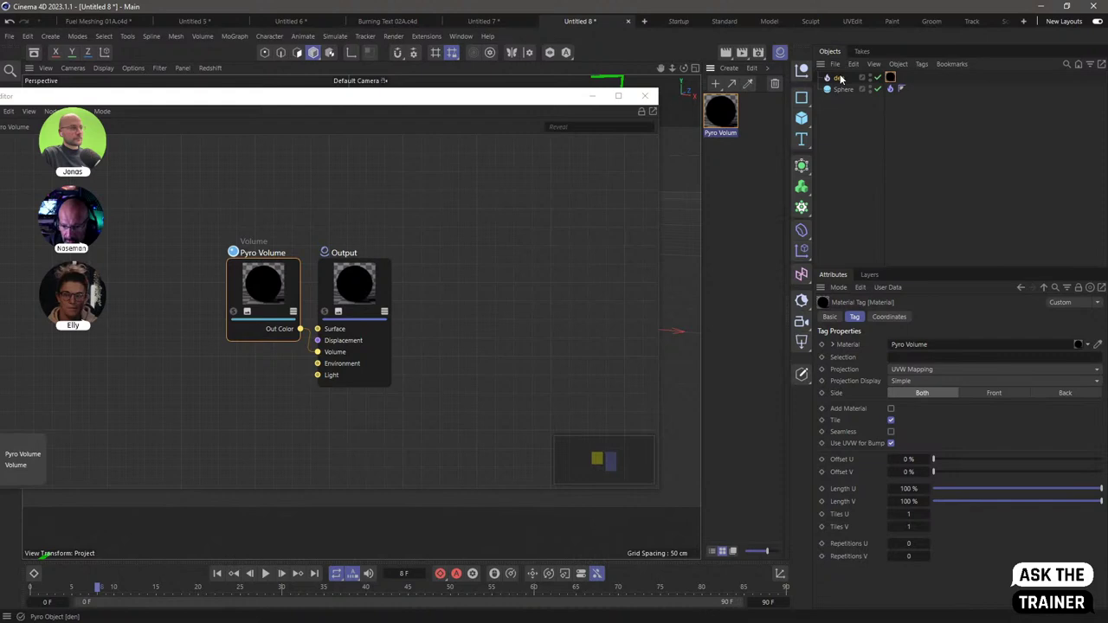
Set the Pyro Volume node's scatter Color Channel to velocity using the den presets
left_click(720, 112)
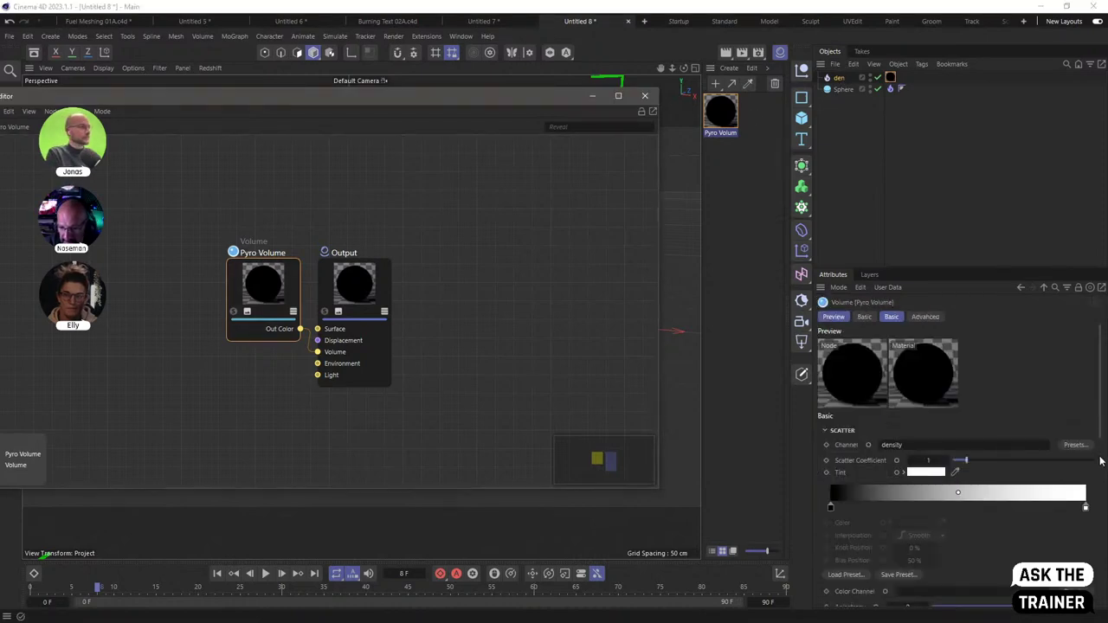
scroll(1083, 451, "down", 5)
left_click(1075, 418)
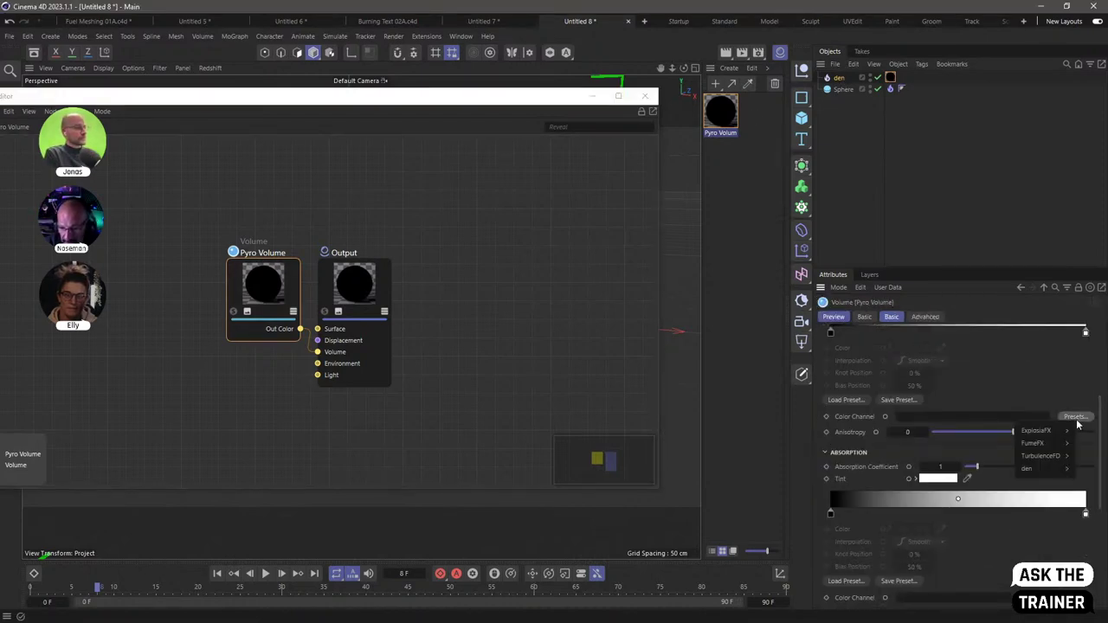
mouse_move(1060, 472)
left_click(1089, 484)
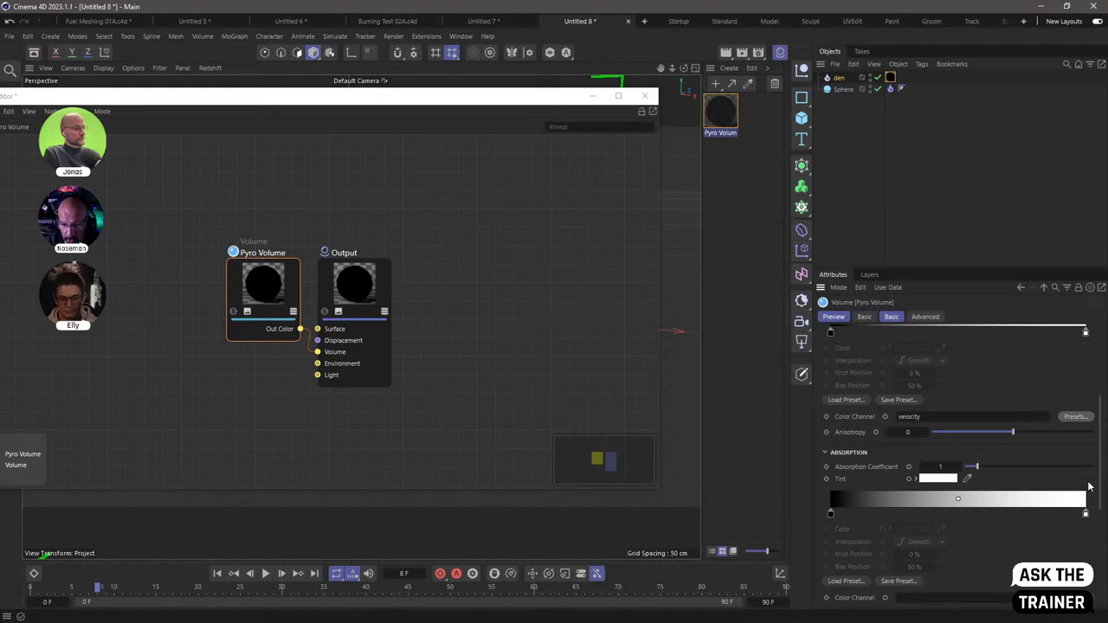
Clear the Emission channel of the Pyro Volume node, collapse the Emission section and close the Node Editor
scroll(1103, 479, "down", 5)
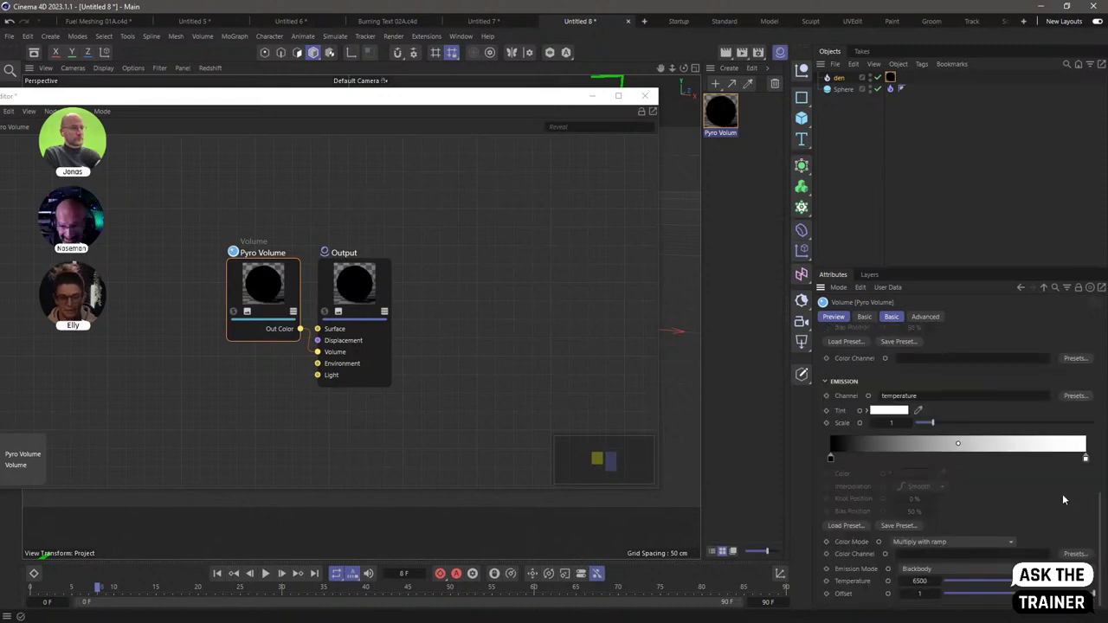
left_click(1016, 395)
double_click(1018, 395)
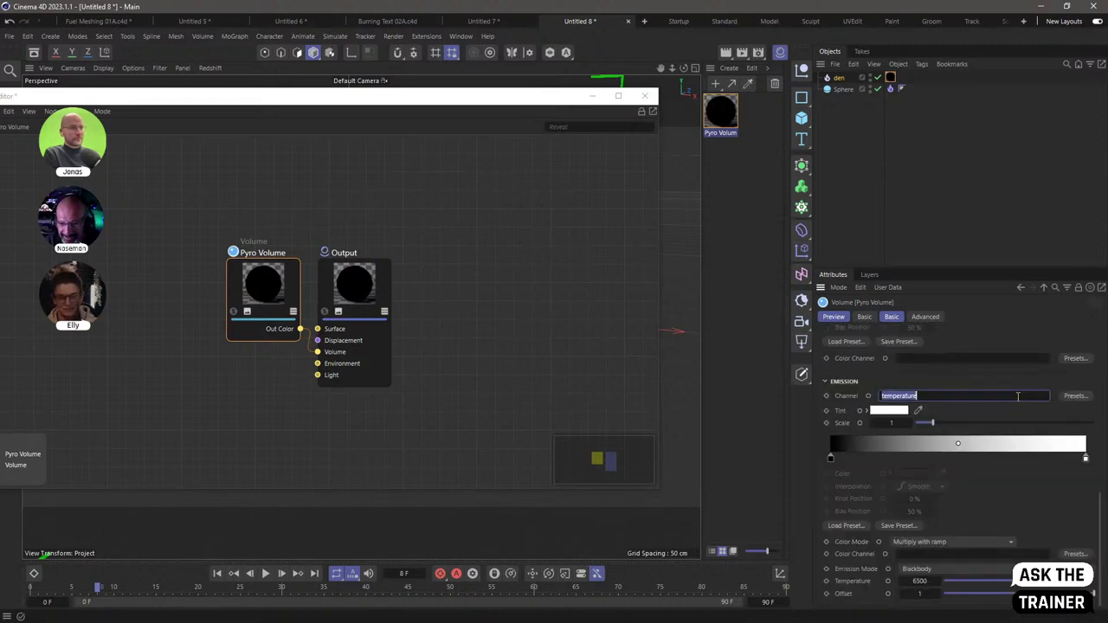
key("BackSpace")
key("Return")
left_click(827, 382)
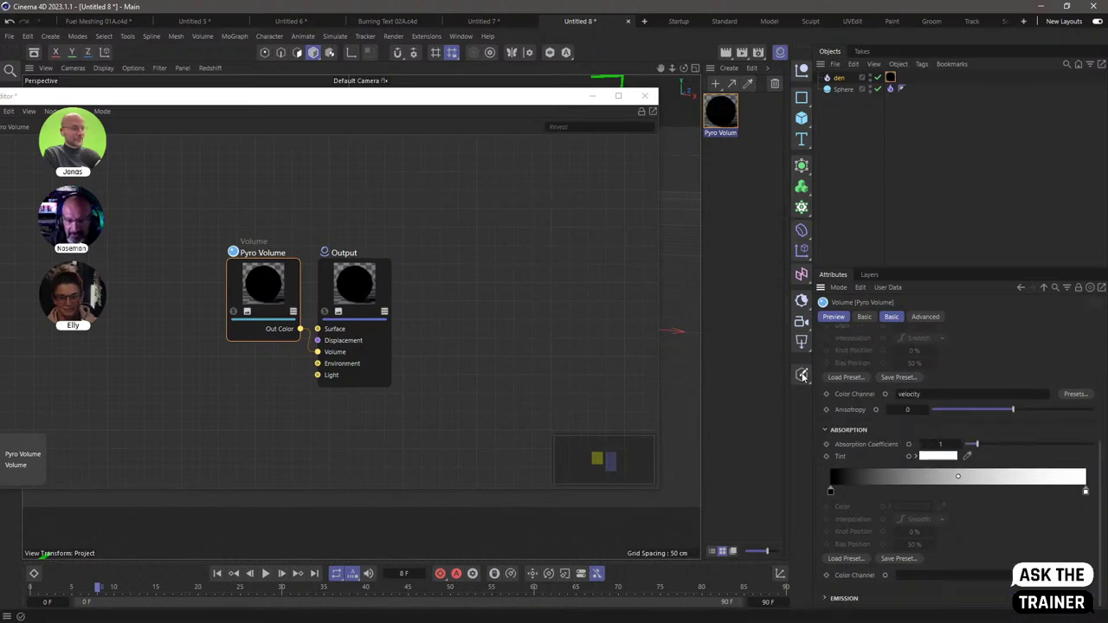
left_click(645, 95)
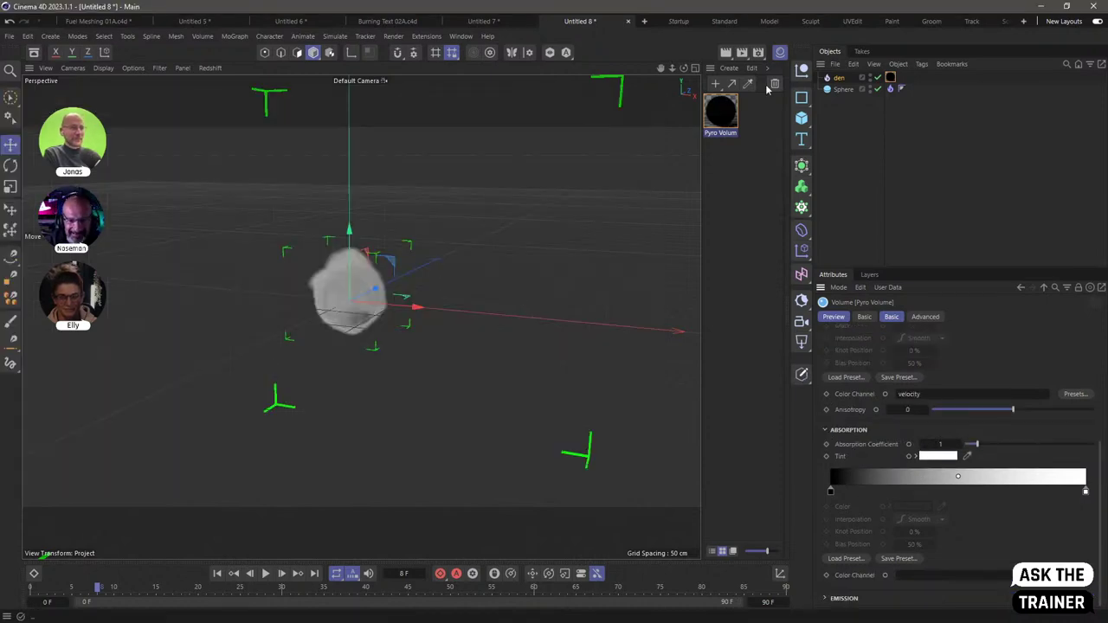
Open the Redshift RenderView window
left_click(459, 37)
mouse_move(459, 43)
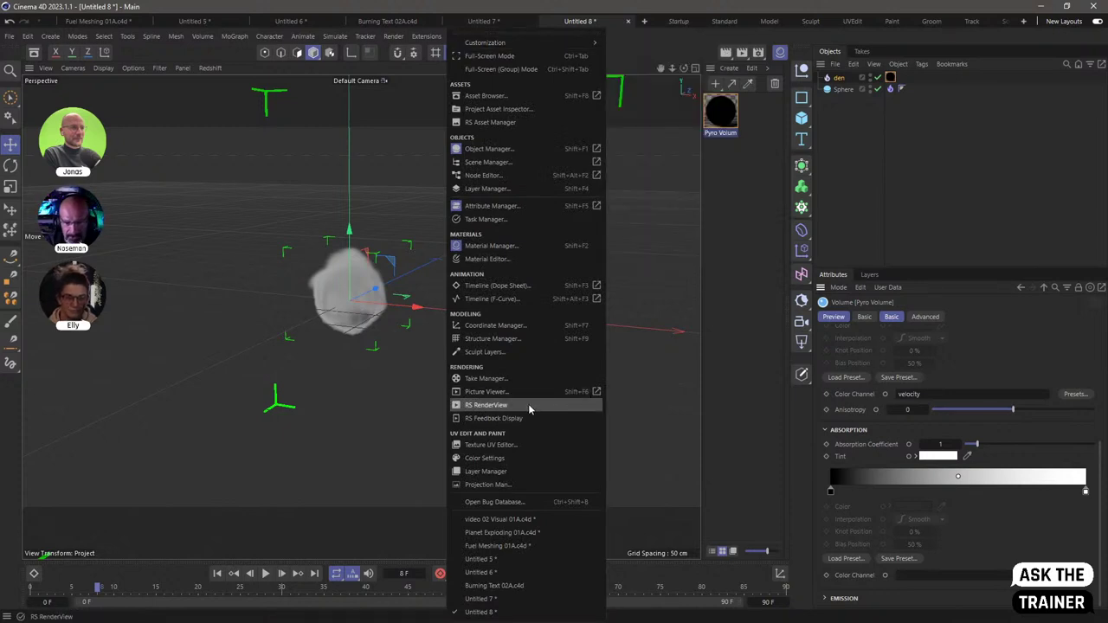
key("Escape")
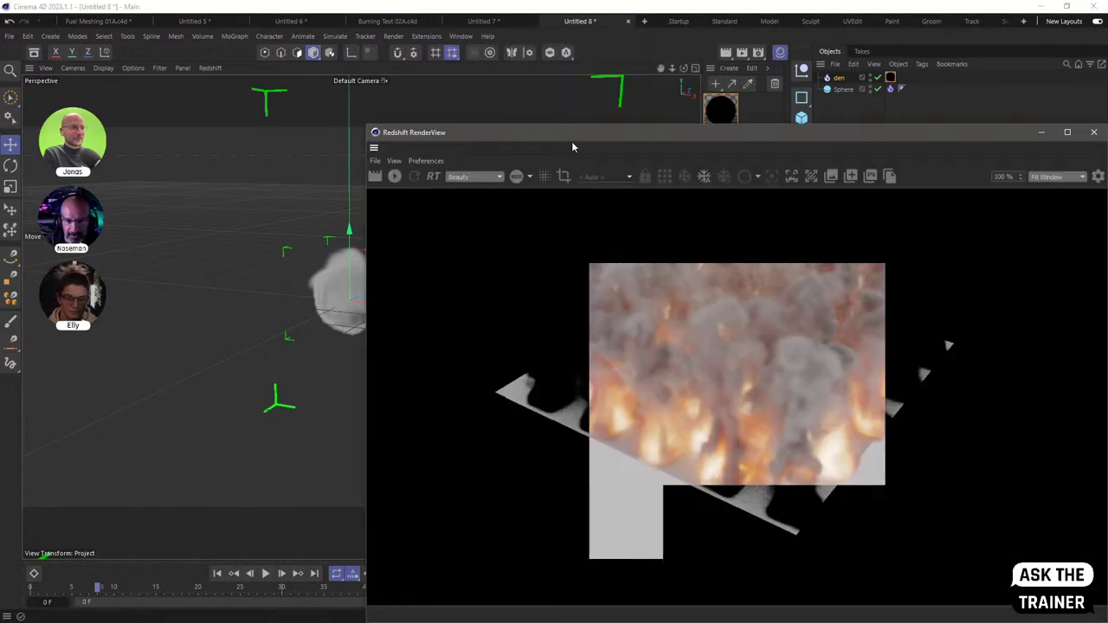
Move the RenderView clear of the object and light tools and add an RS Dome Light to the scene
left_click_drag(572, 138, 150, 274)
left_click(803, 344)
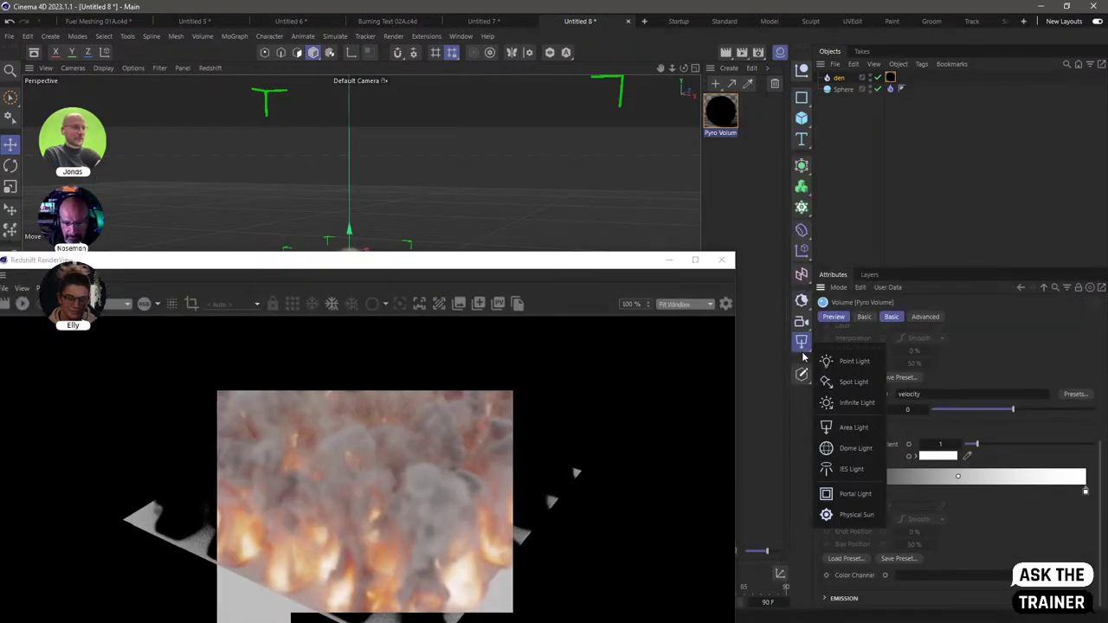
left_click(859, 451)
Dock the Redshift RenderView beside the perspective viewport and start the interactive render
left_click_drag(551, 260, 647, 97)
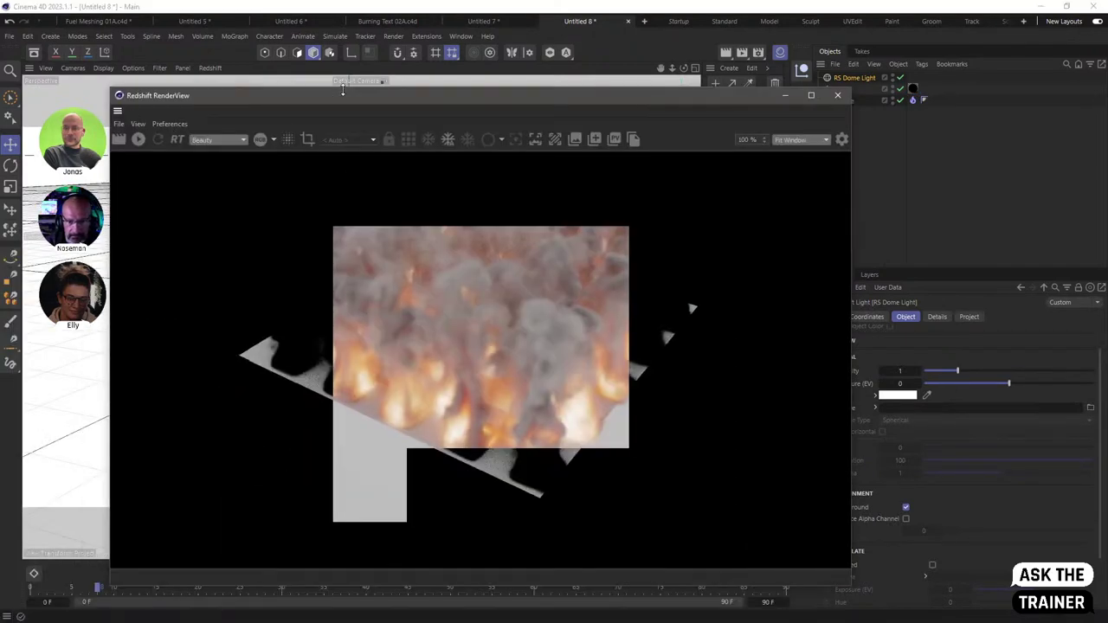
left_click_drag(338, 98, 352, 143)
left_click_drag(650, 96, 680, 108)
left_click_drag(361, 148, 178, 145)
left_click(206, 108)
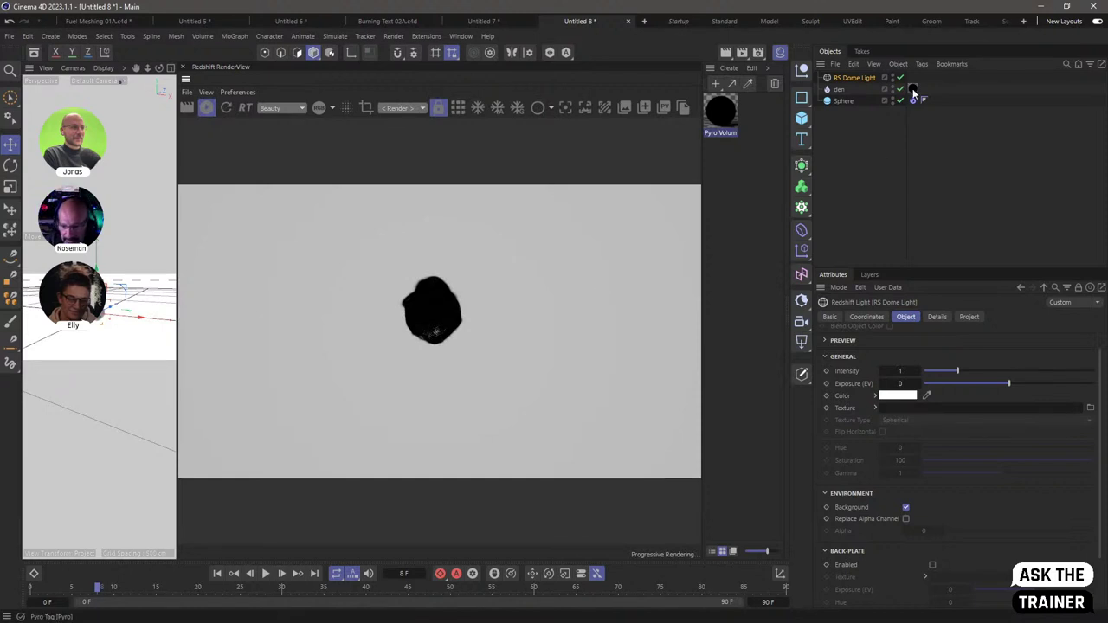
Reopen the Pyro Volume material's nodes, review its Basic and Advanced volume settings, and move the Node Editor aside
left_click(722, 115)
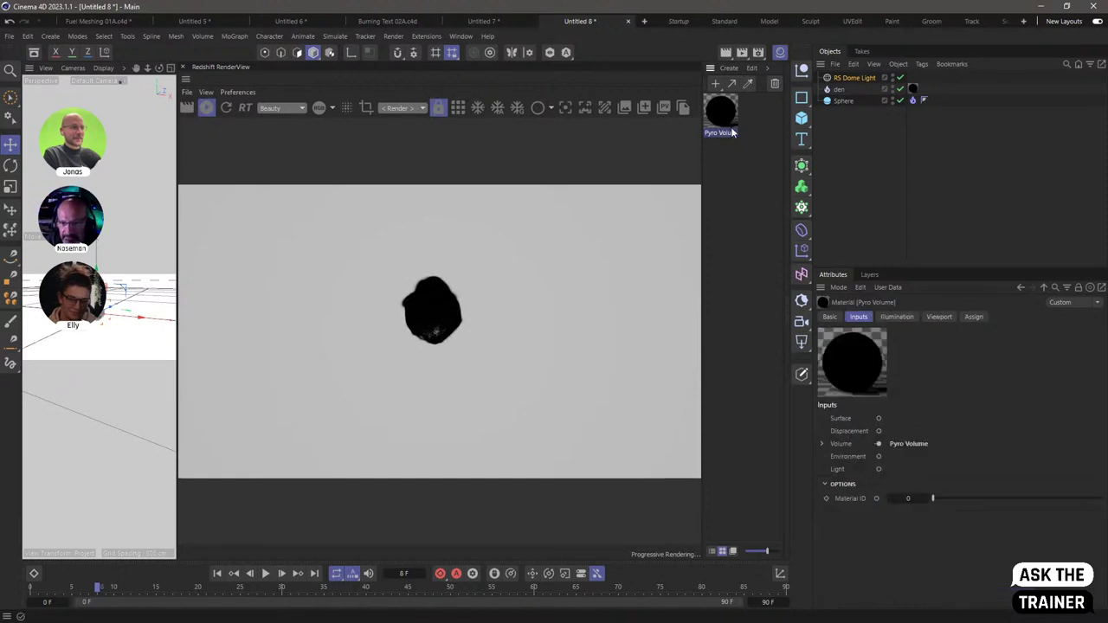
double_click(721, 121)
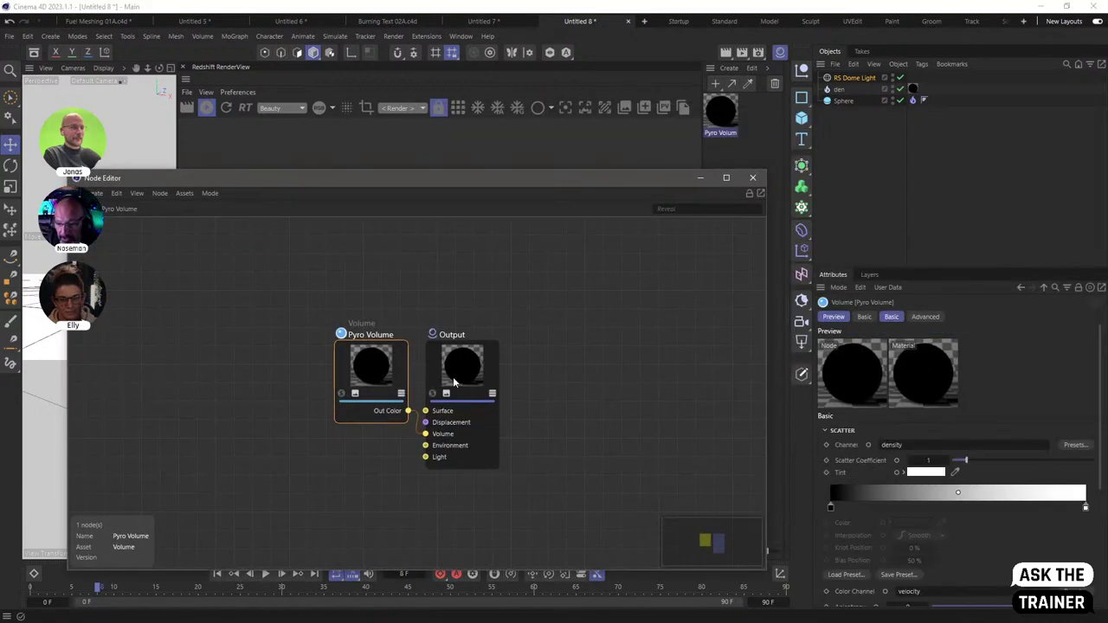
scroll(1098, 443, "down", 5)
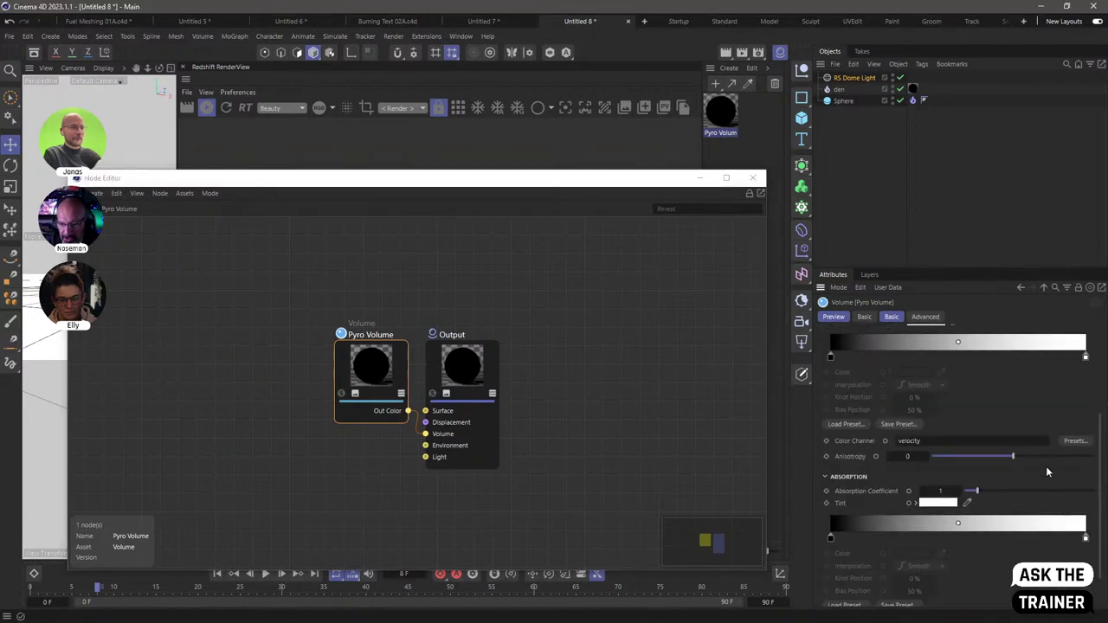
left_click(924, 317)
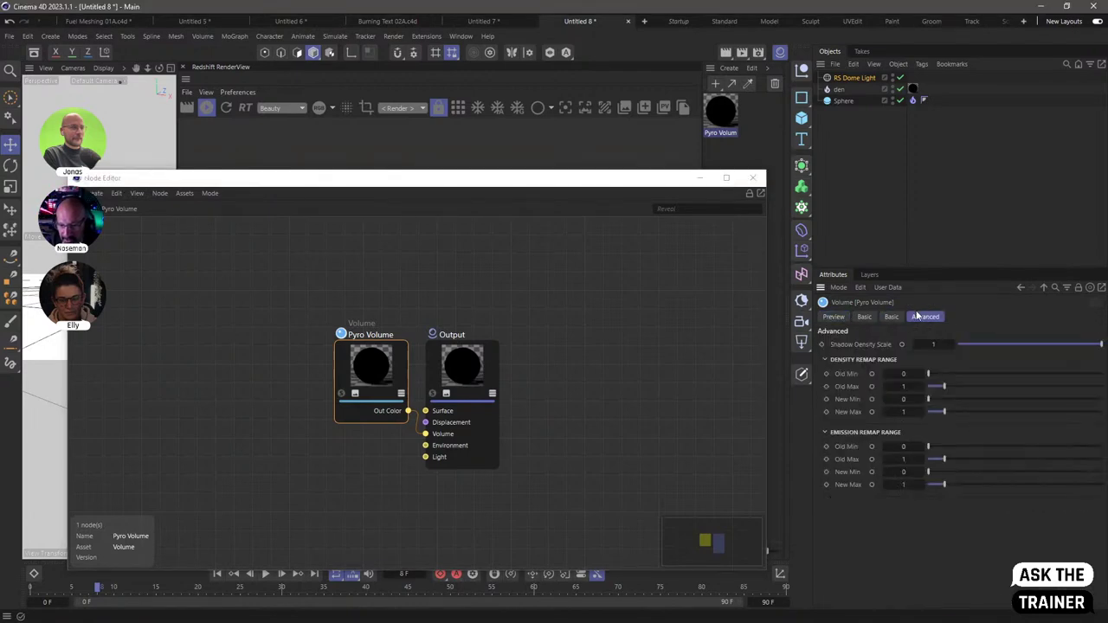
left_click(891, 317)
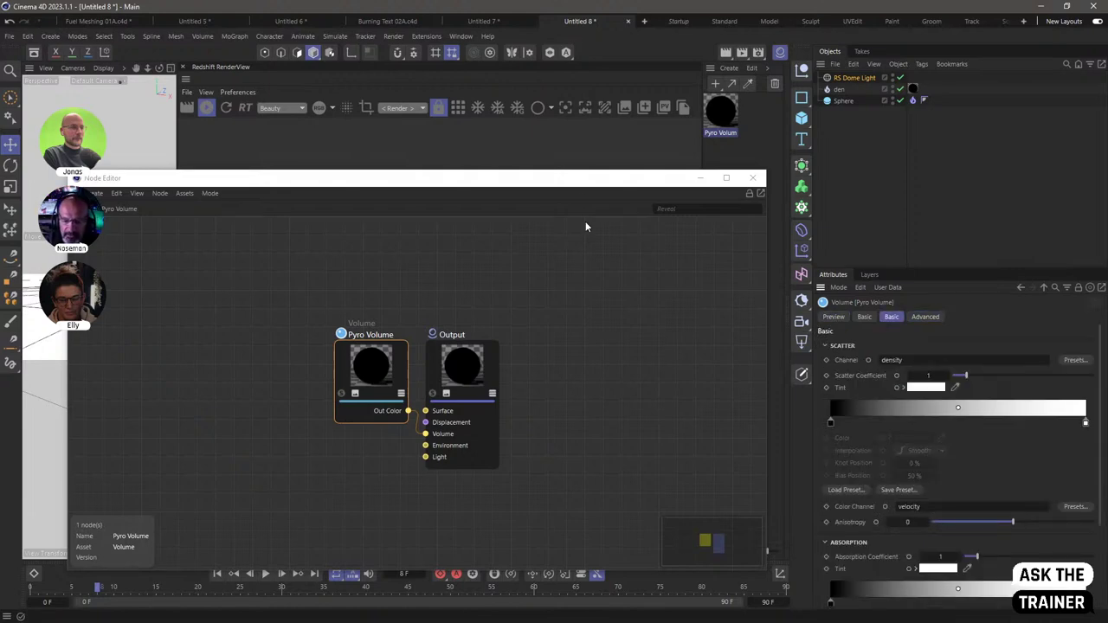
left_click_drag(580, 188, 512, 175)
left_click_drag(564, 206, 810, 230)
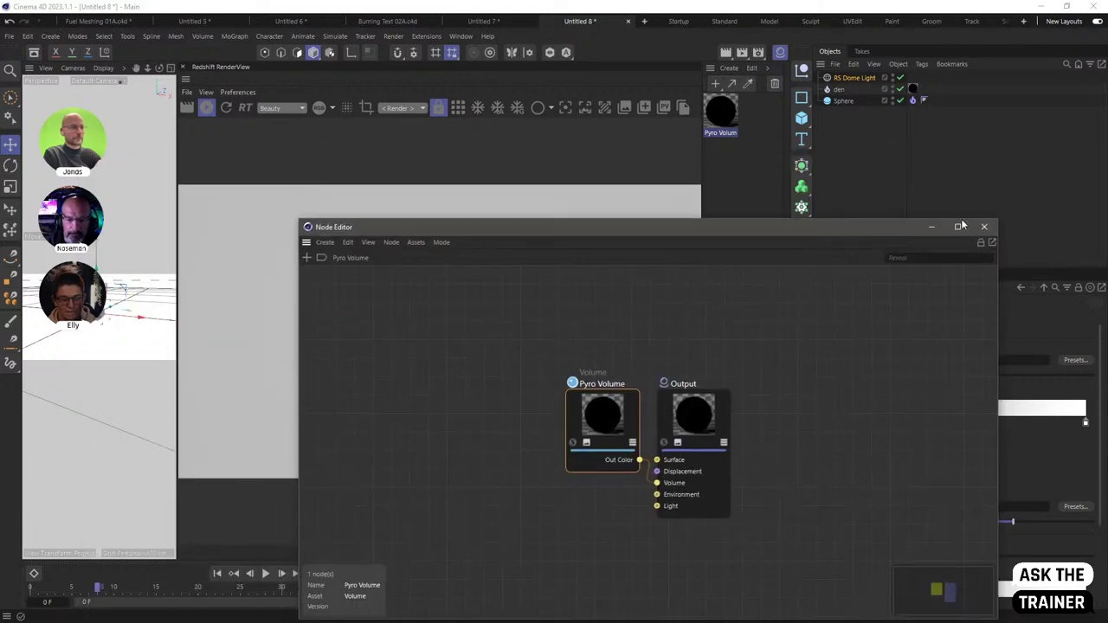
Close the Node Editor, duplicate the den Pyro object, and turn Density off on the copy and Velocity off on the original
left_click(984, 227)
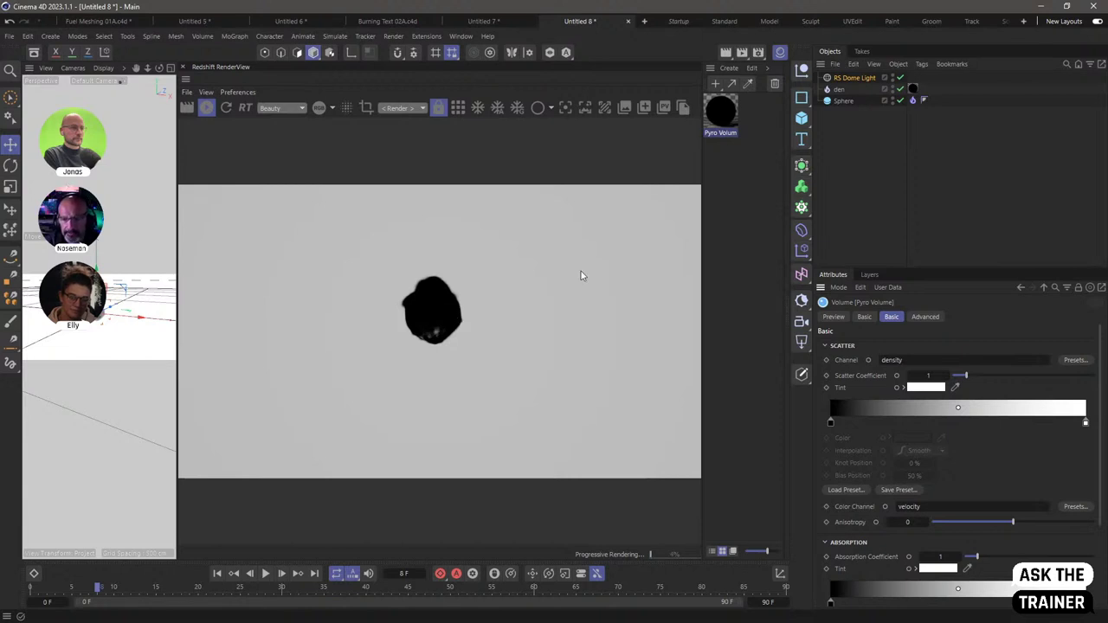
left_click(839, 90)
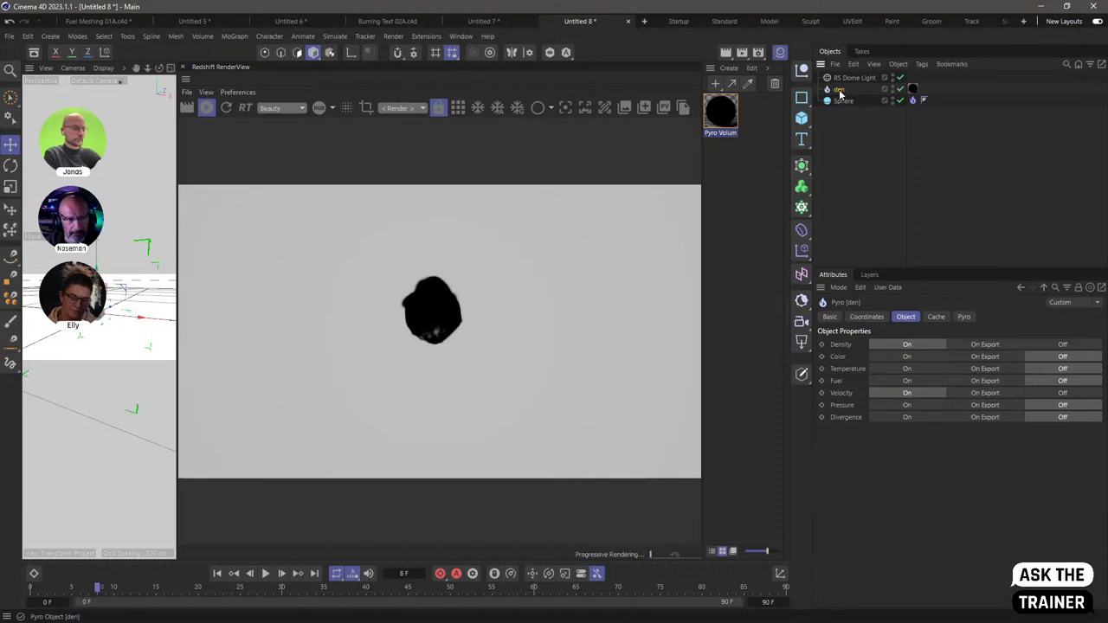
left_click_drag(839, 92, 845, 101)
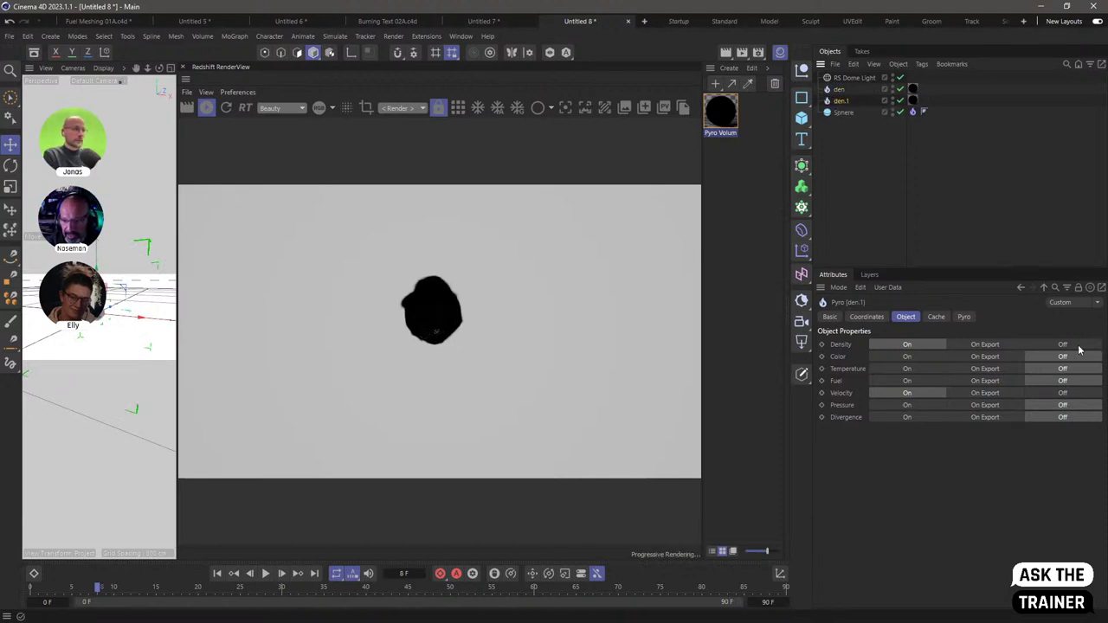
left_click(1077, 345)
left_click(839, 89)
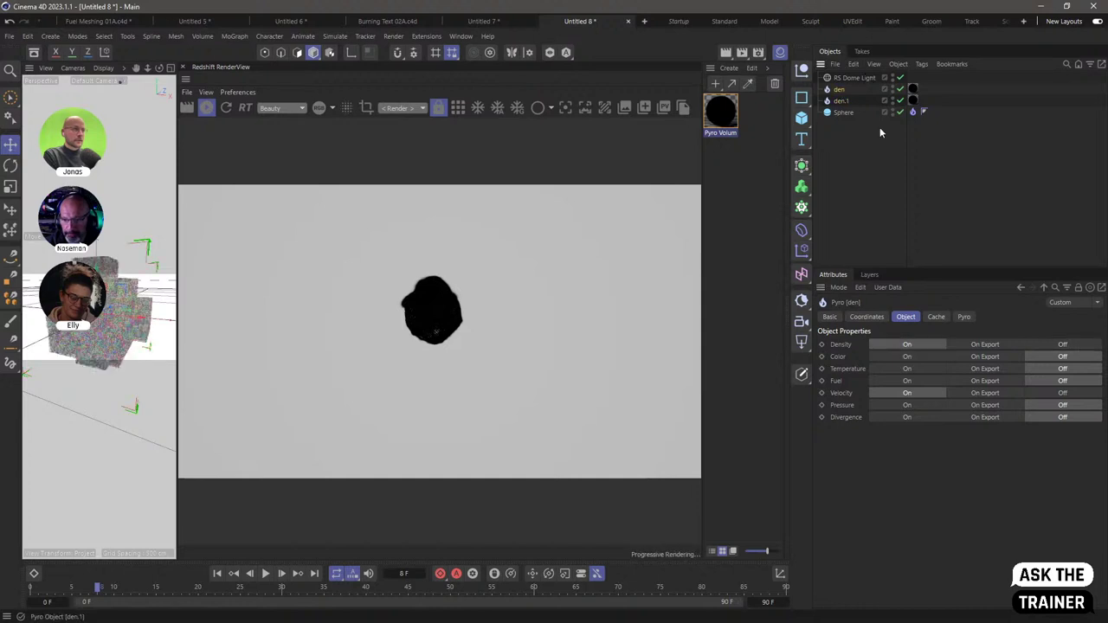
left_click(1063, 394)
Rename the duplicated Pyro object as vel
left_click(841, 100)
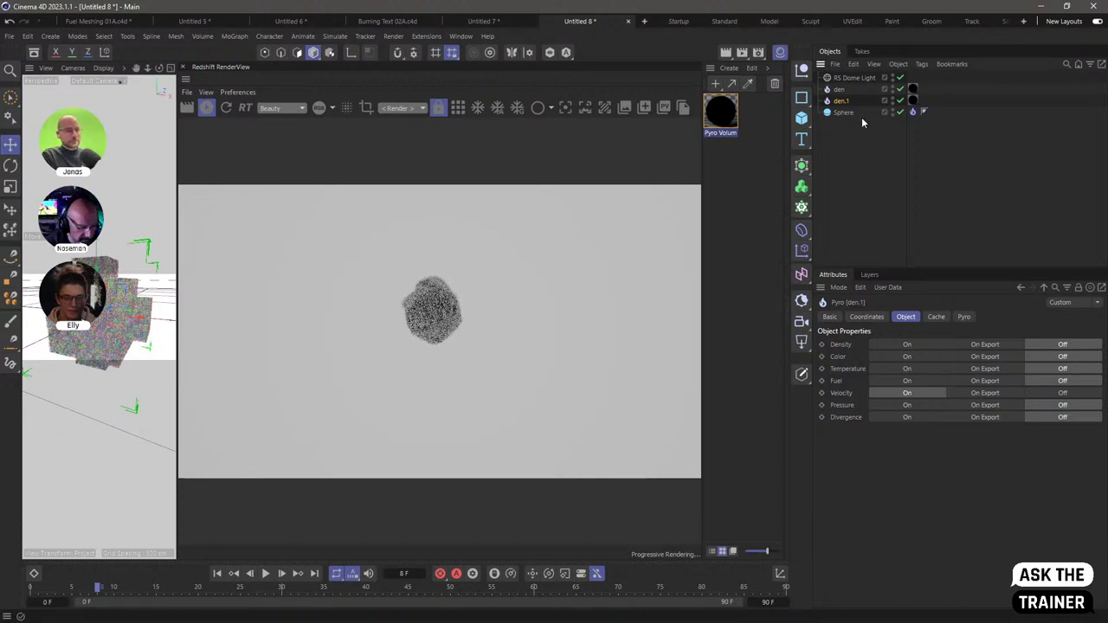
double_click(842, 101)
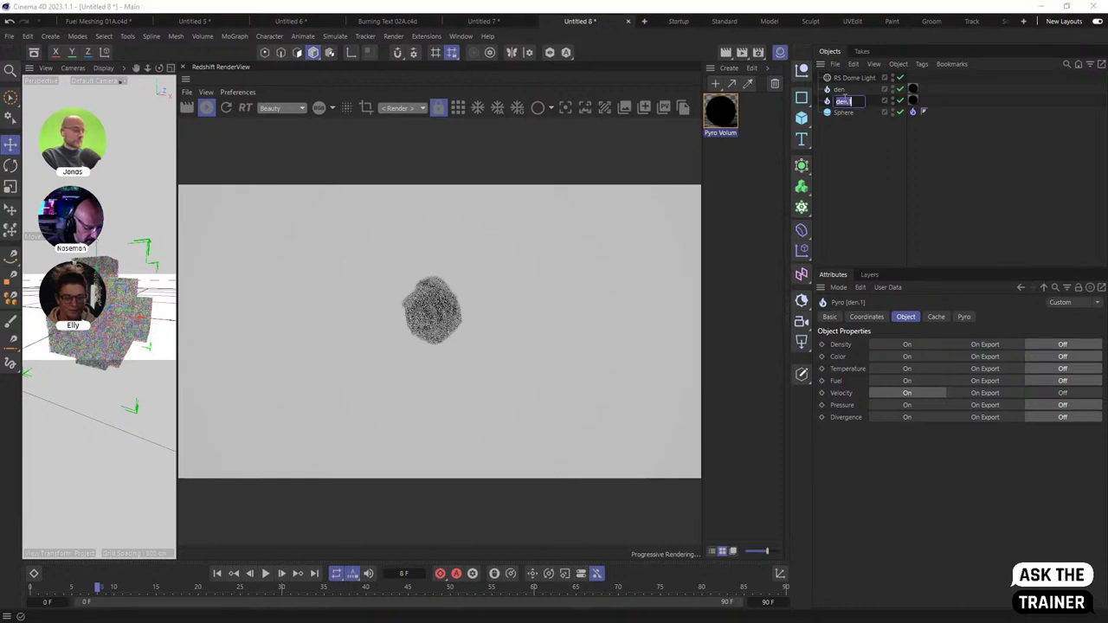
type("vel")
key("Return")
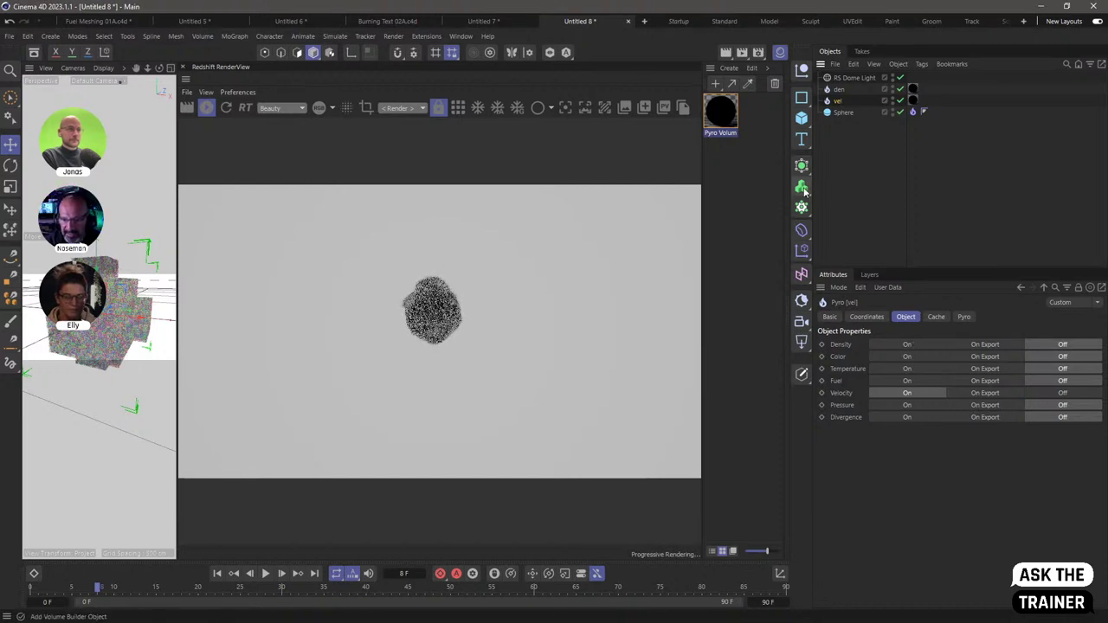
Check the Pyro voxel size in the project's simulation settings and close them again
key("ctrl+d")
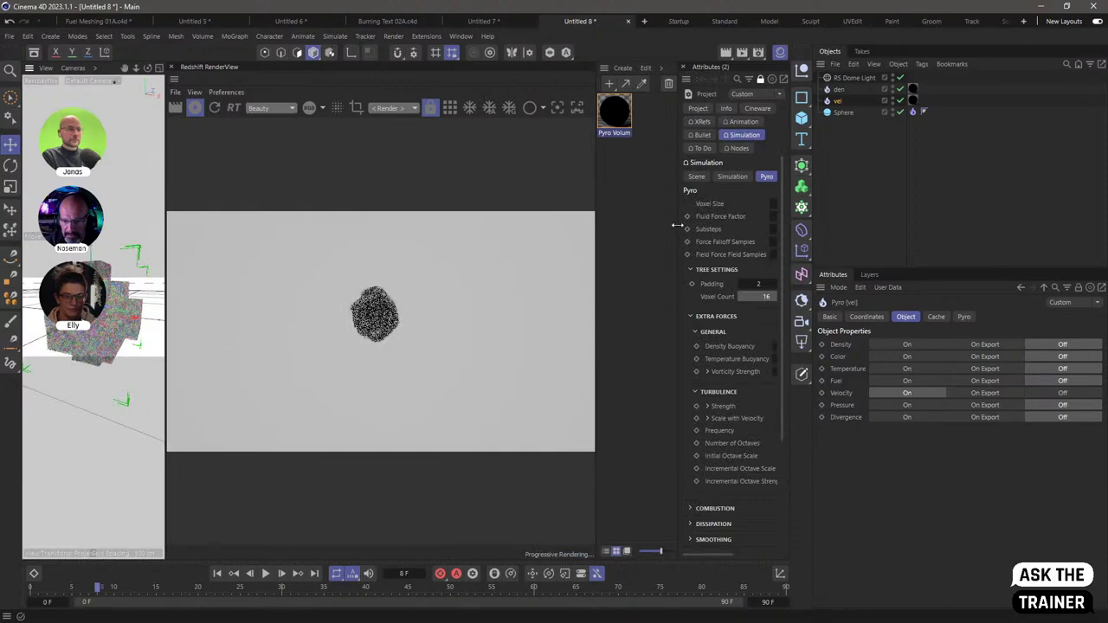
left_click_drag(677, 226, 610, 229)
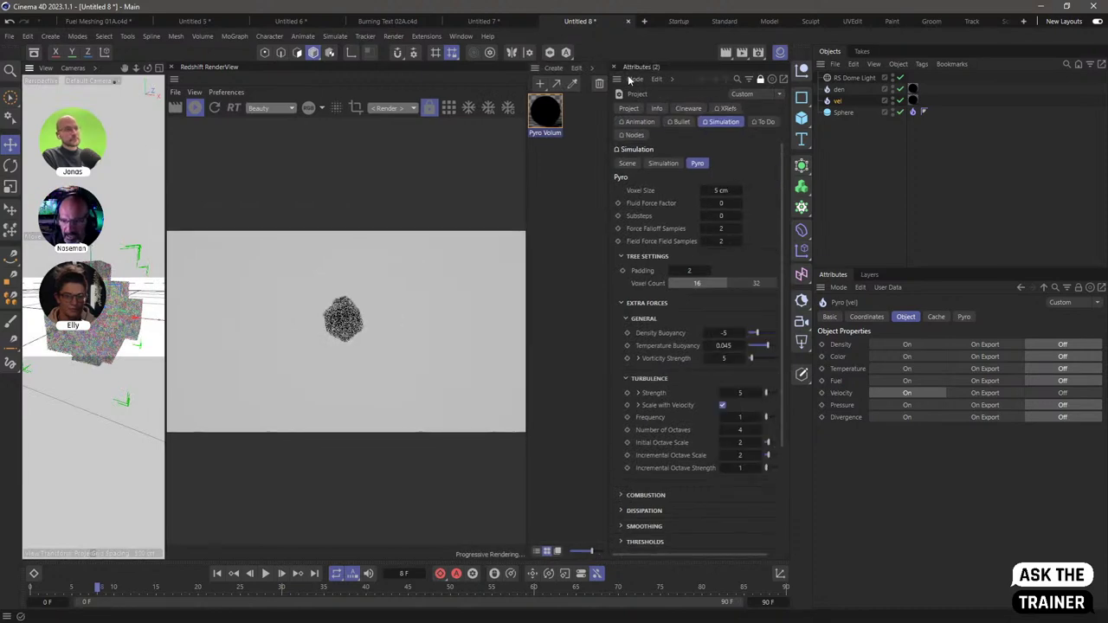
key("ctrl+d")
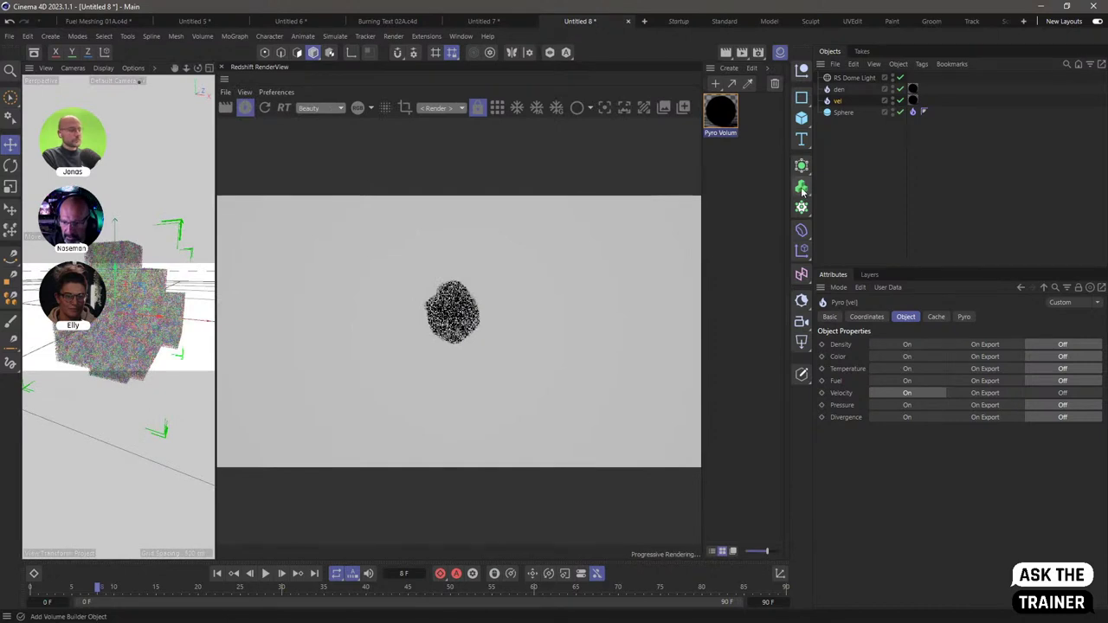
Add a Volume Builder with the volume type Fog and a voxel size of 5 cm
left_click(802, 189)
left_click(927, 343)
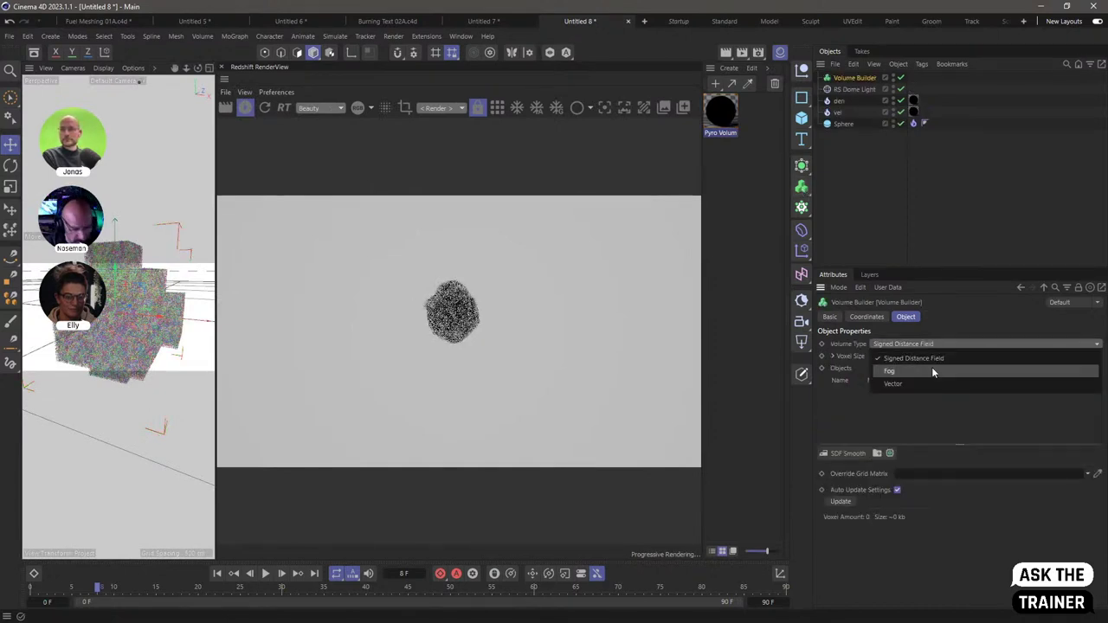
left_click(932, 371)
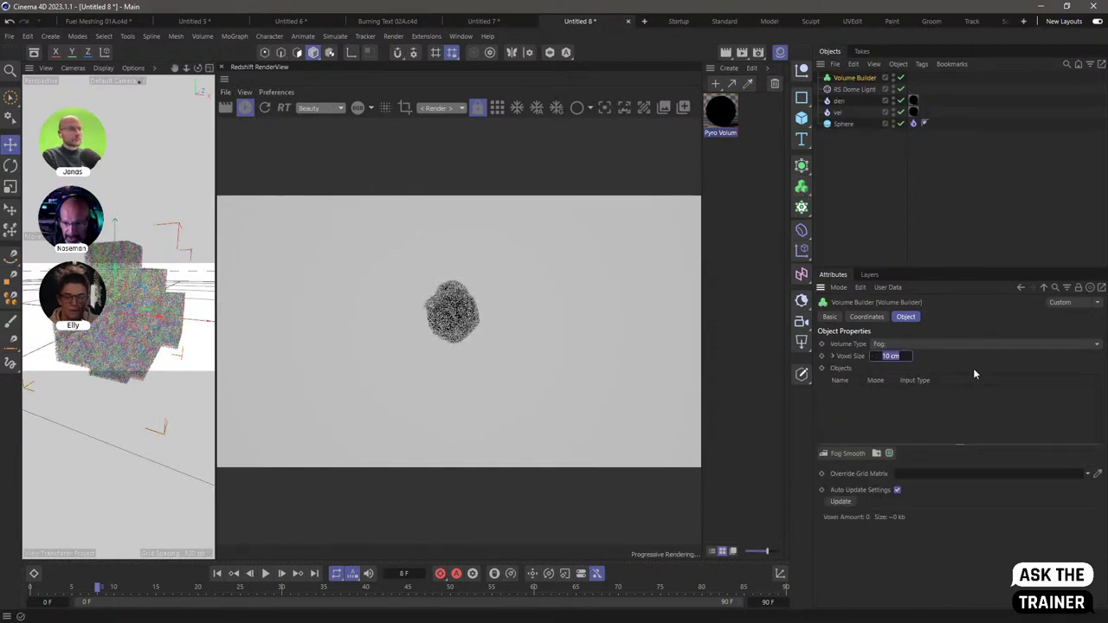
type("5")
key("Return")
Link the vel object into the Volume Builder and add a Fog Range Map filter with Max Output 10000
left_click_drag(837, 113, 869, 402)
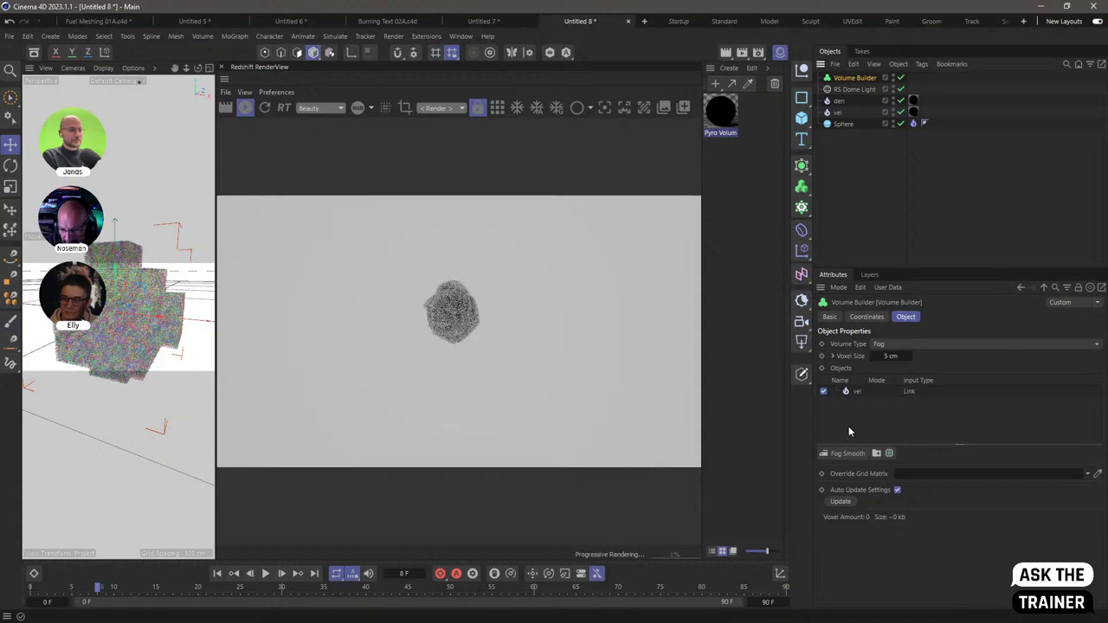
left_click(847, 453)
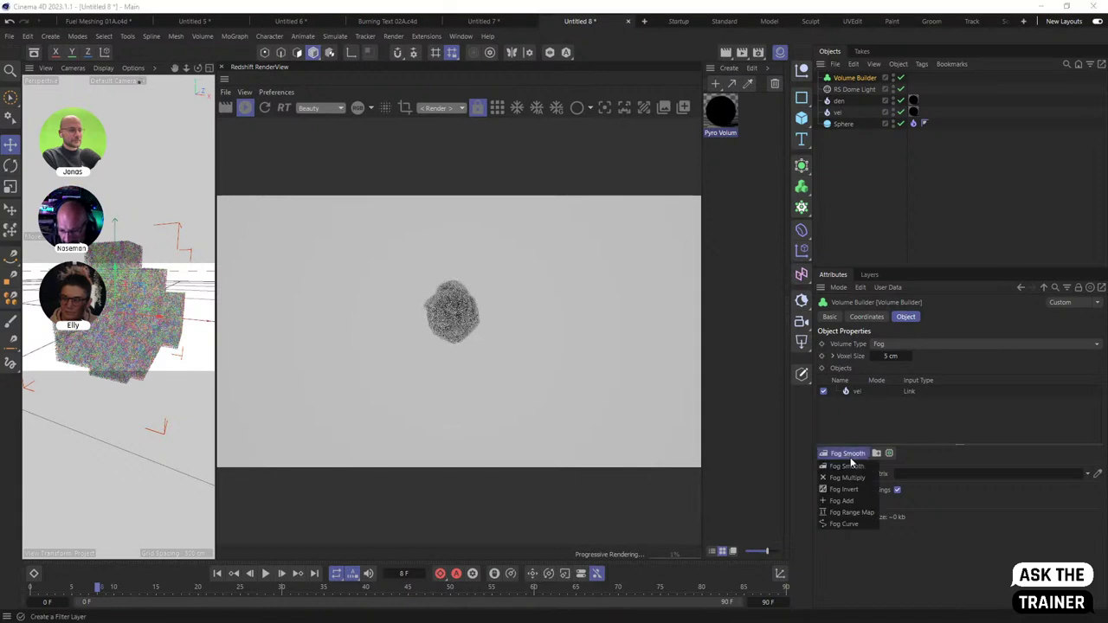
left_click(869, 515)
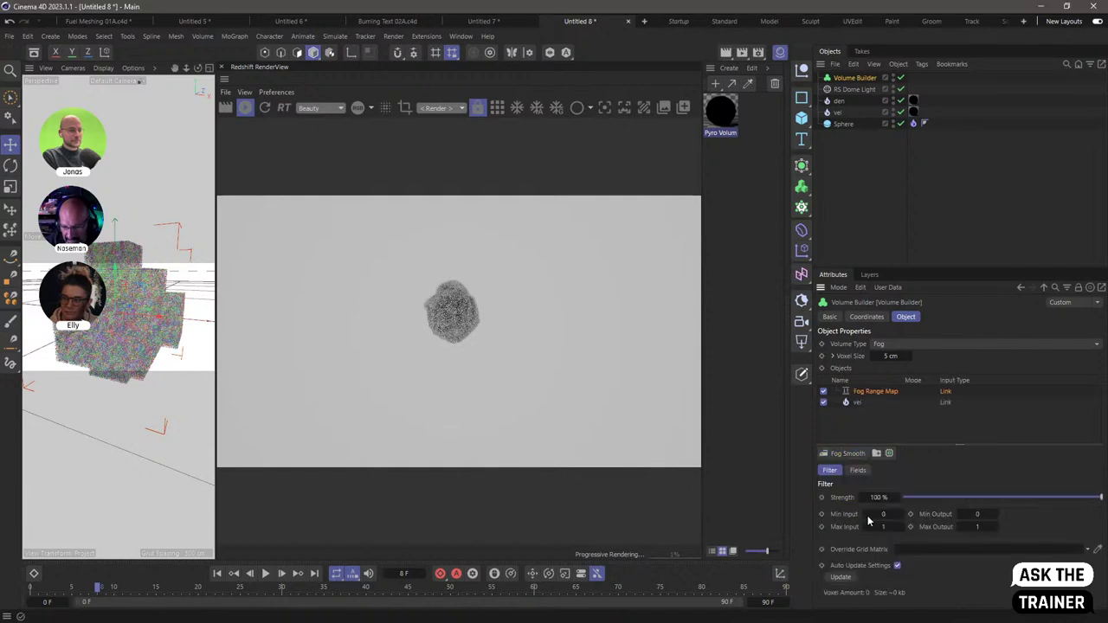
left_click(985, 526)
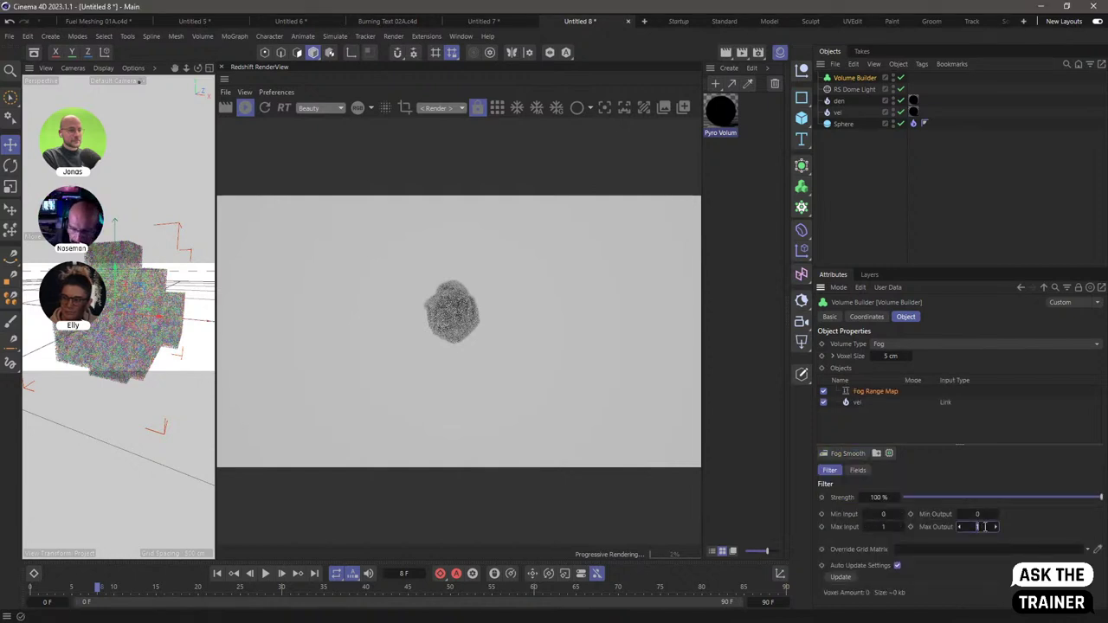
type("1000")
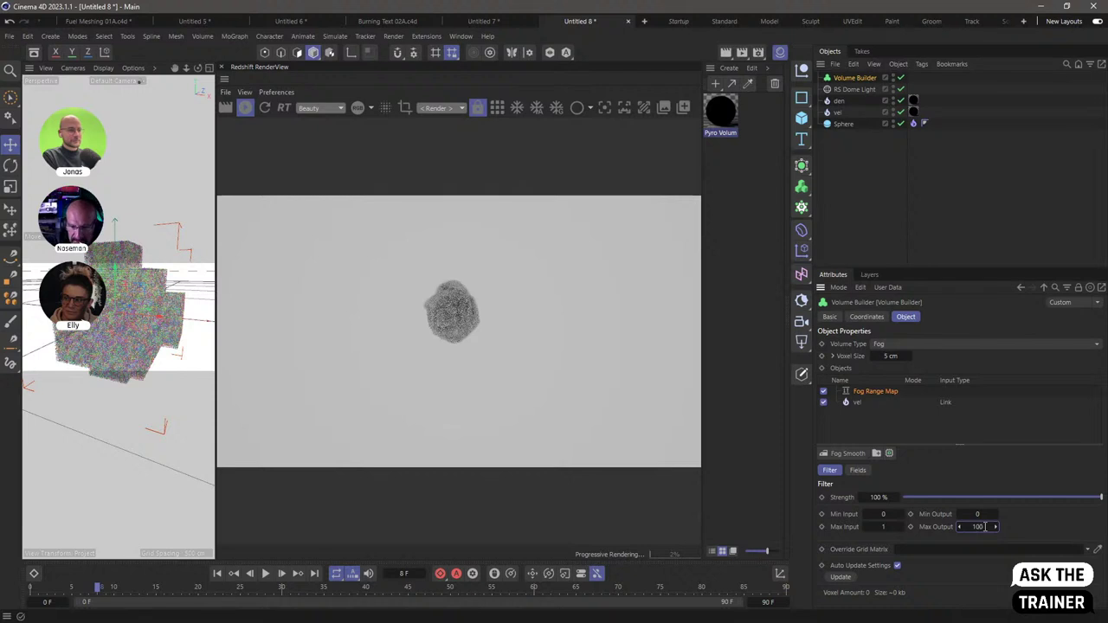
type("0")
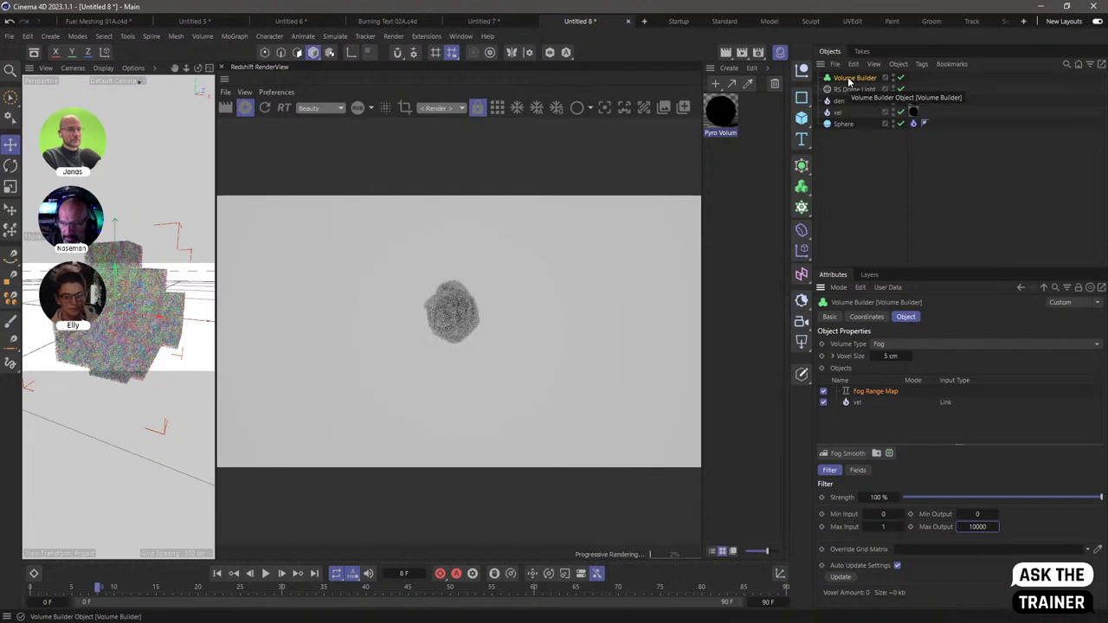
Set the Pyro Volume material's scatter Color Channel to Volume Builder and move the Node Editor off the rendered volume
left_click(724, 117)
double_click(724, 118)
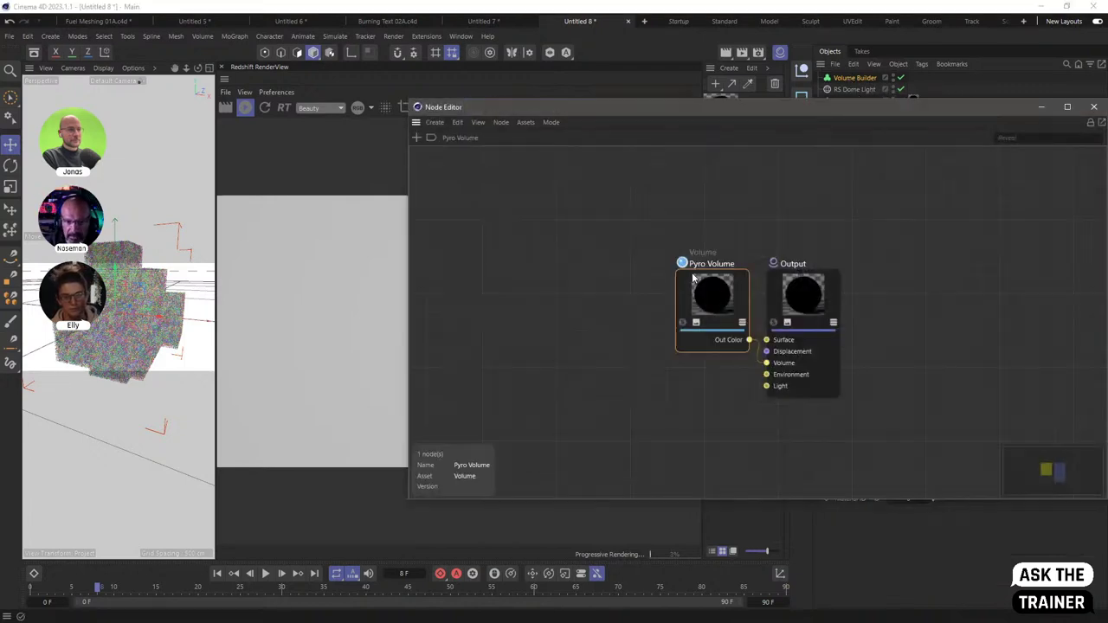
left_click_drag(947, 110, 482, 80)
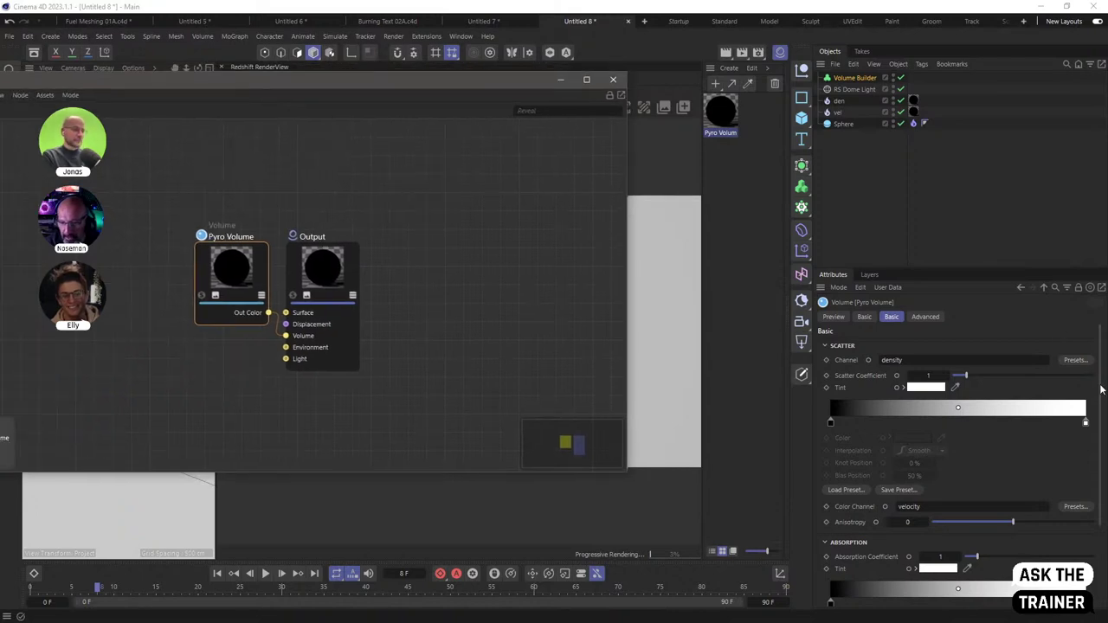
scroll(1101, 390, "down", 1)
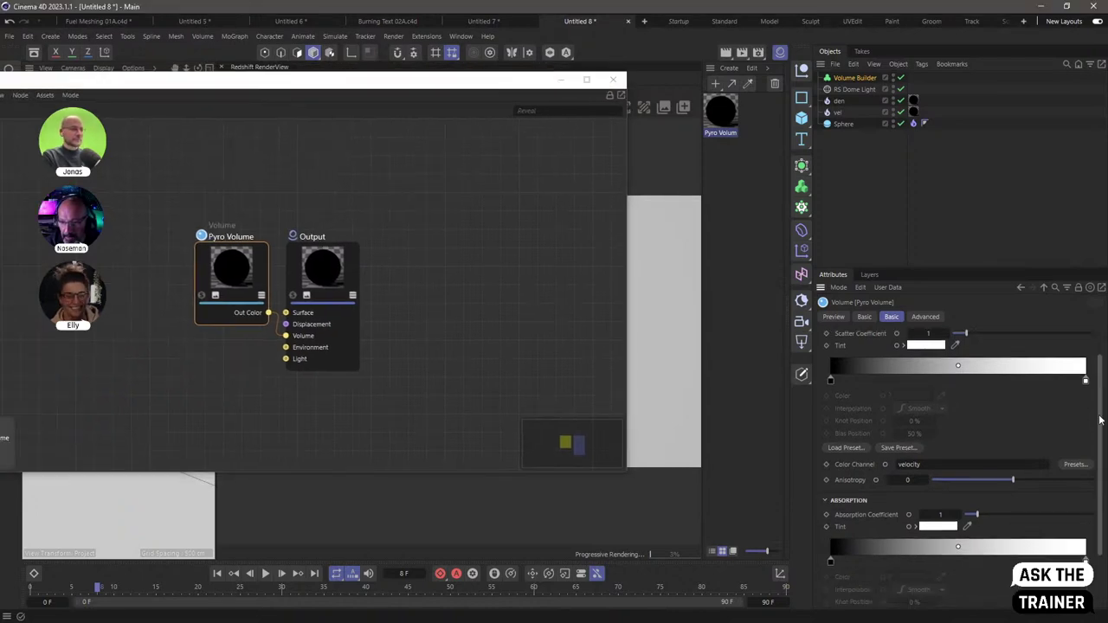
left_click(1077, 466)
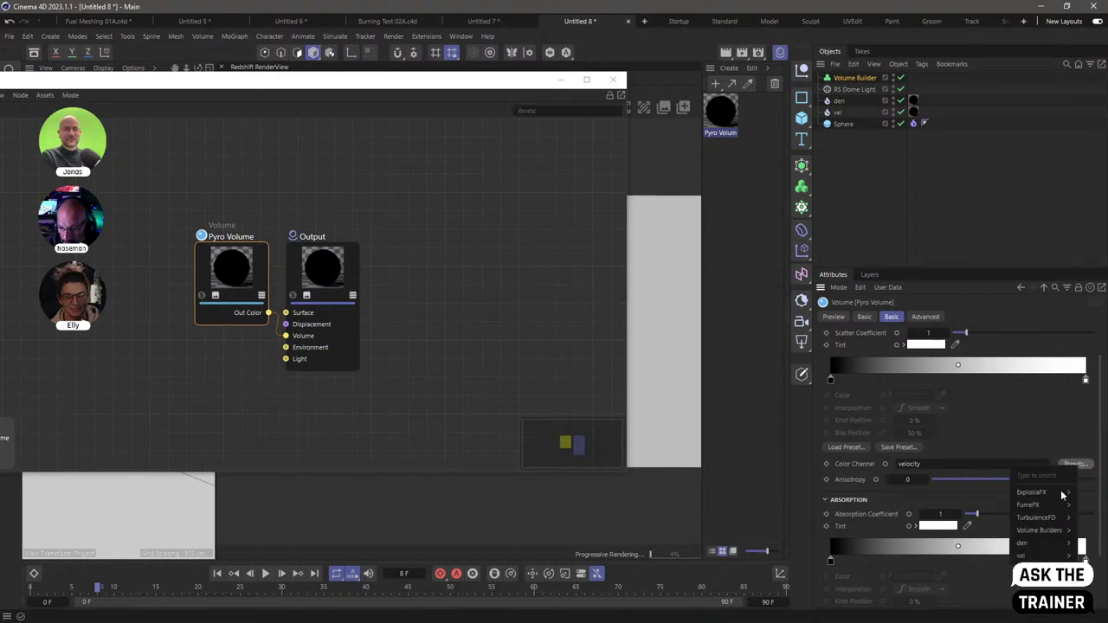
mouse_move(1048, 534)
left_click(987, 533)
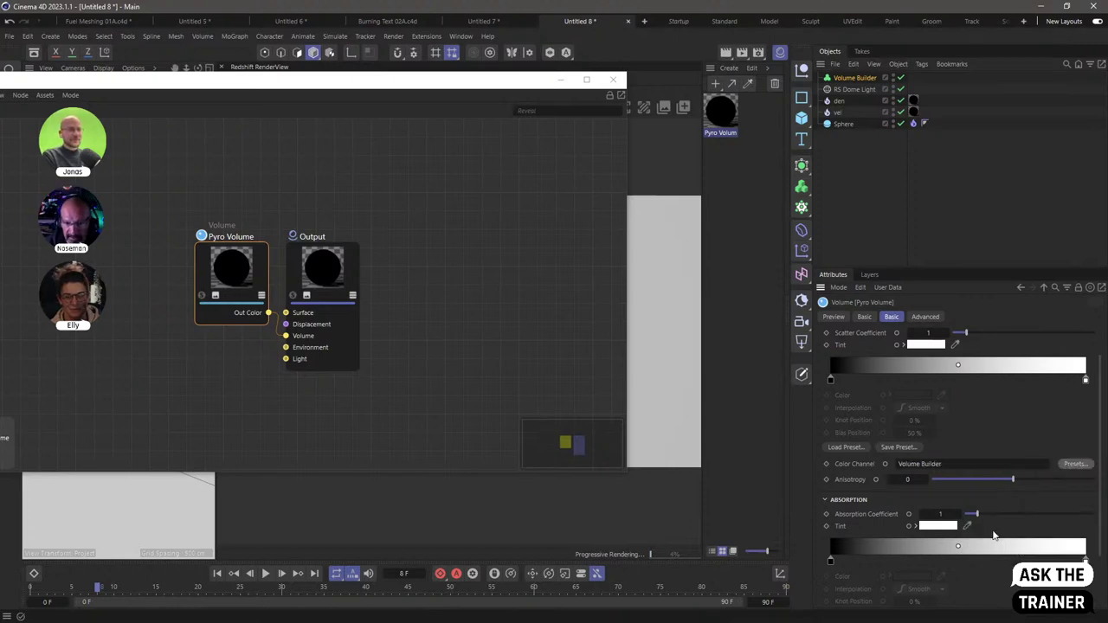
left_click_drag(489, 87, 544, 389)
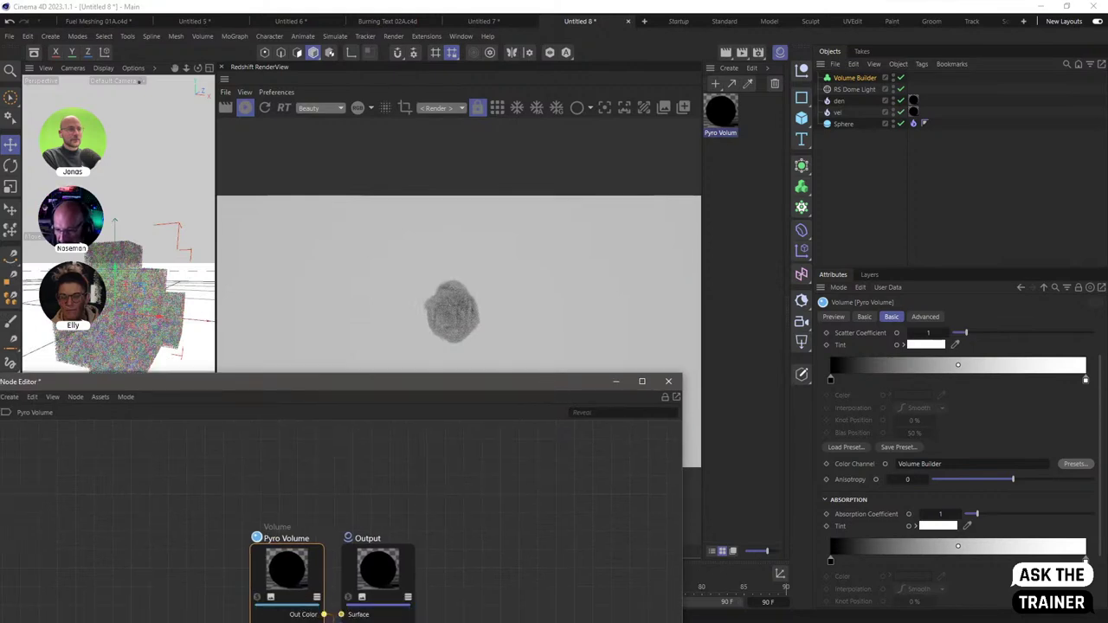
Rename the Volume Builder as color from Vel and check the Color Channel entry of the Pyro Volume node
left_click_drag(1101, 440, 1104, 444)
double_click(873, 80)
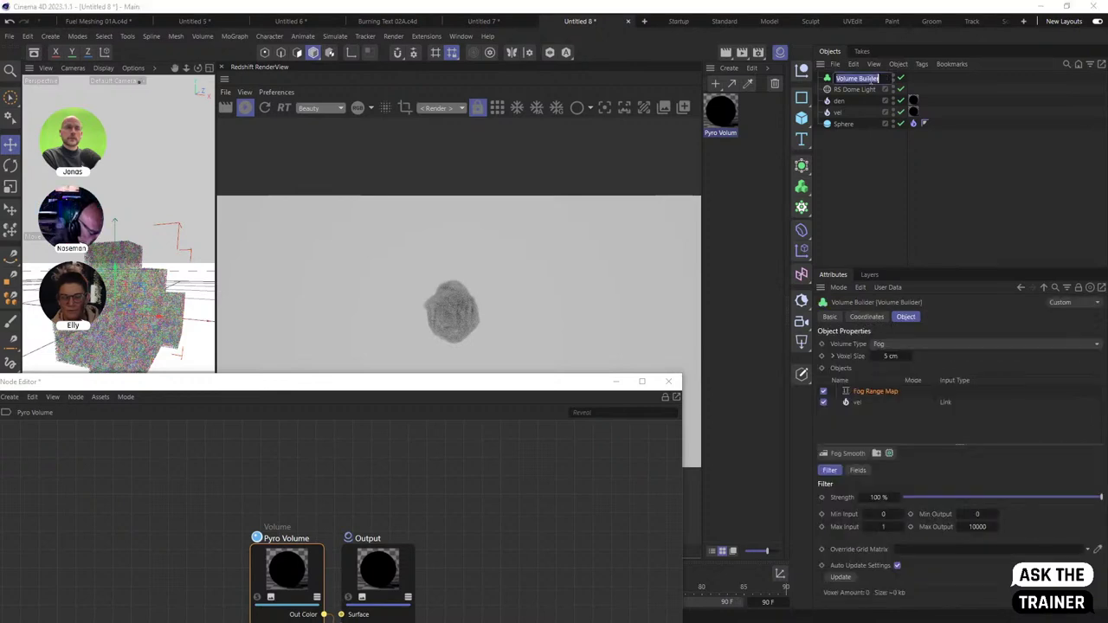
type("colo")
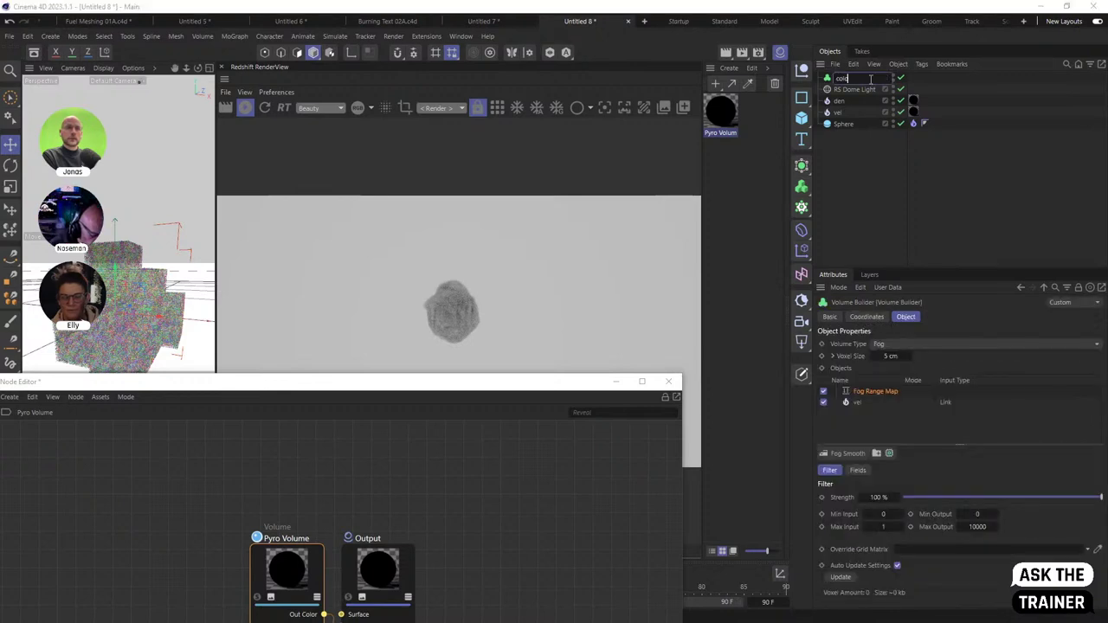
type("r from ")
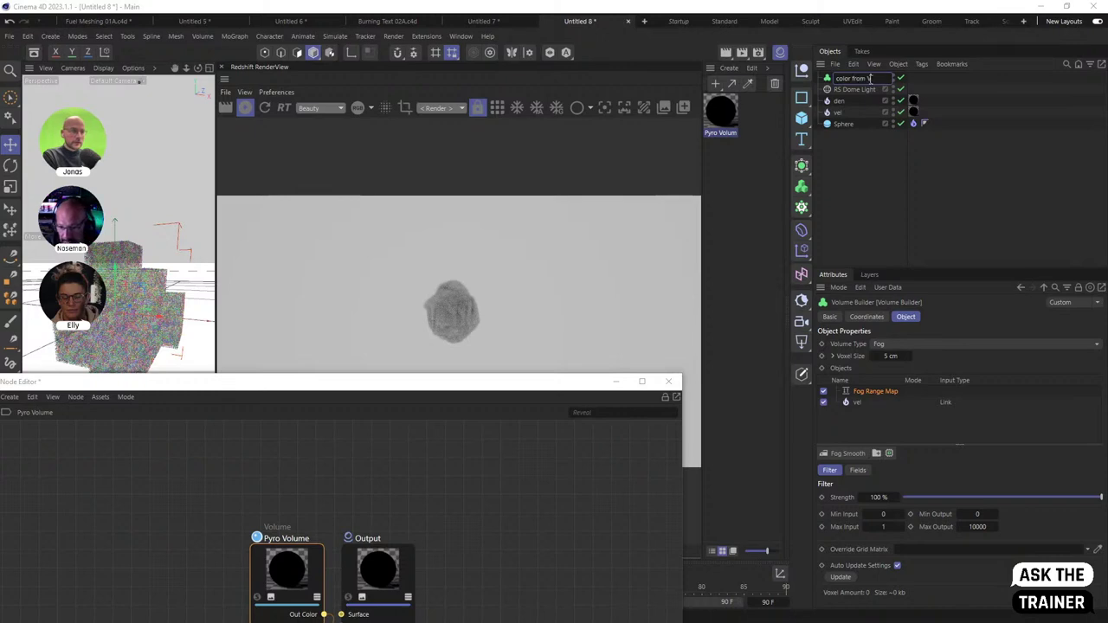
type("Vel")
key("Return")
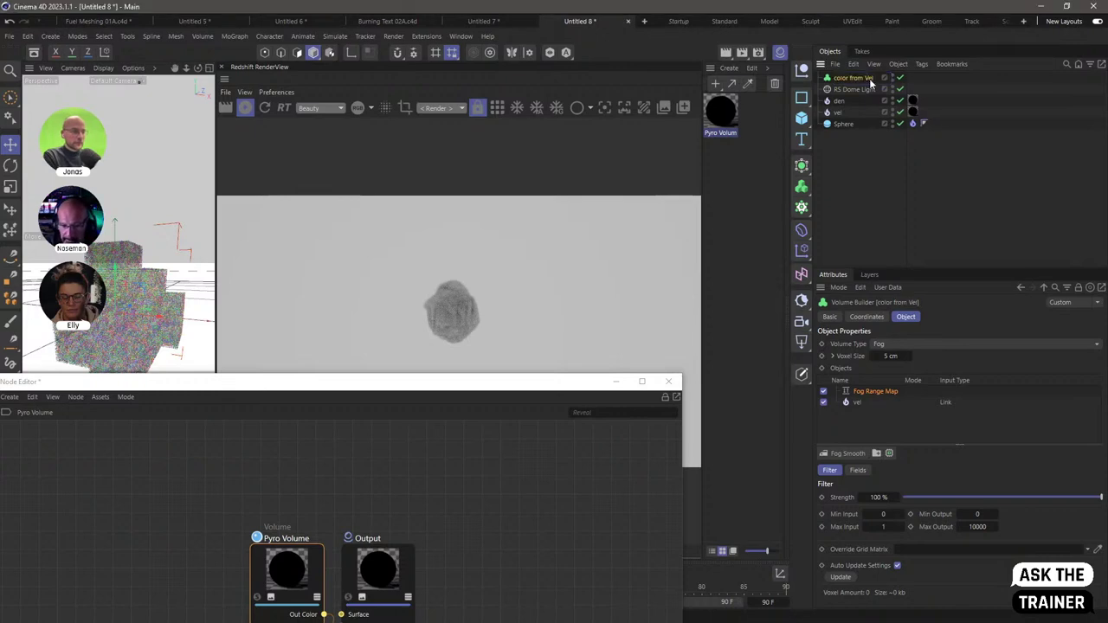
left_click(280, 580)
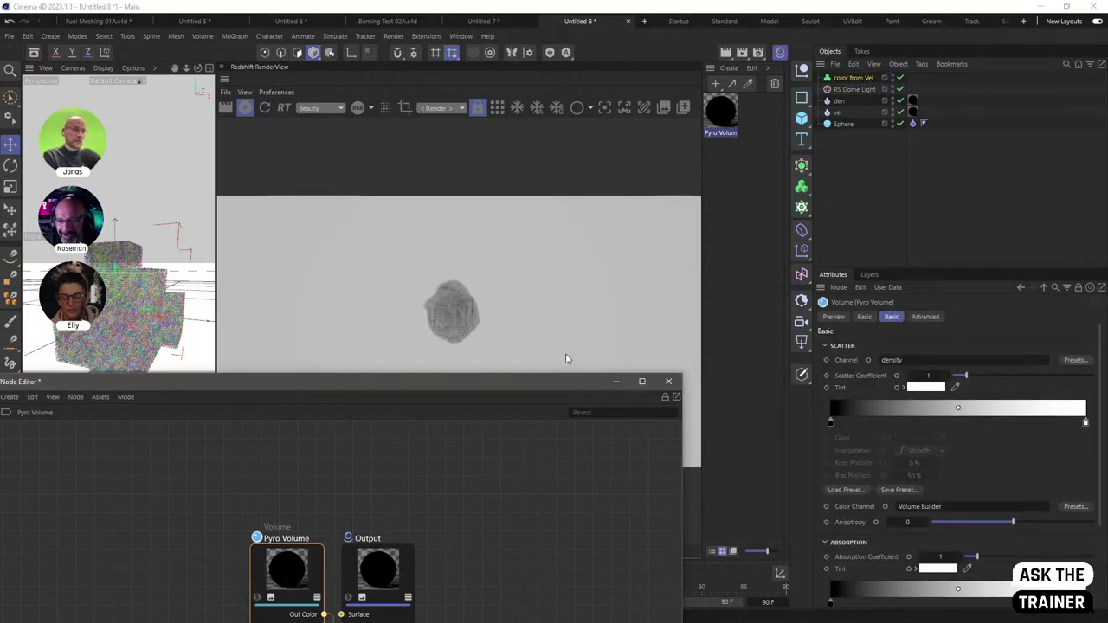
Change the volume type of the color from Vel Volume Builder to Vector
left_click(856, 80)
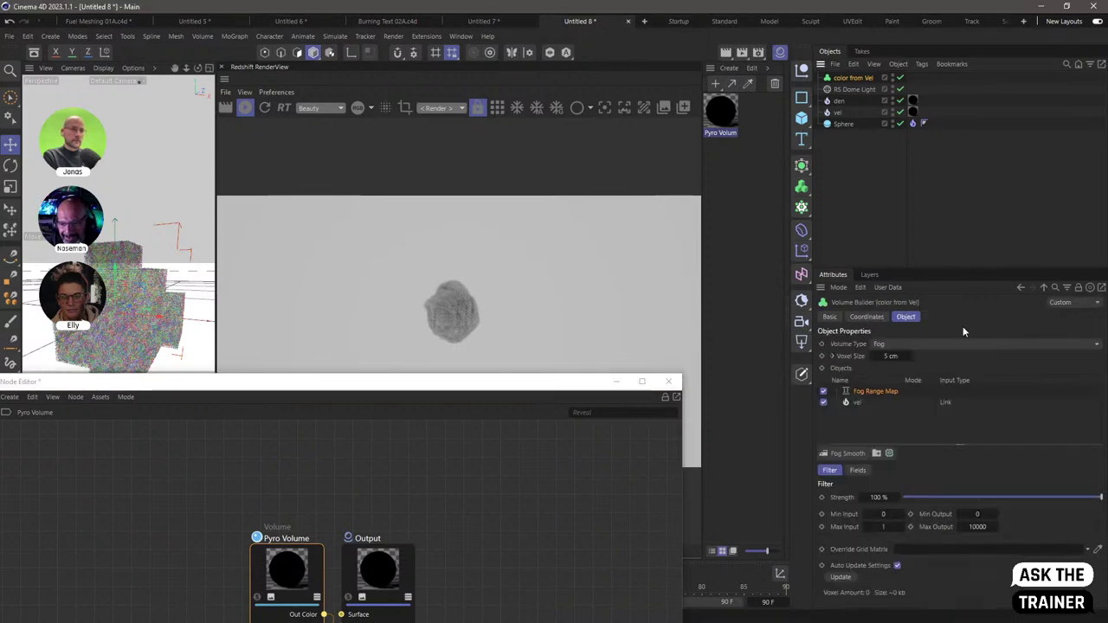
left_click(923, 344)
left_click(930, 379)
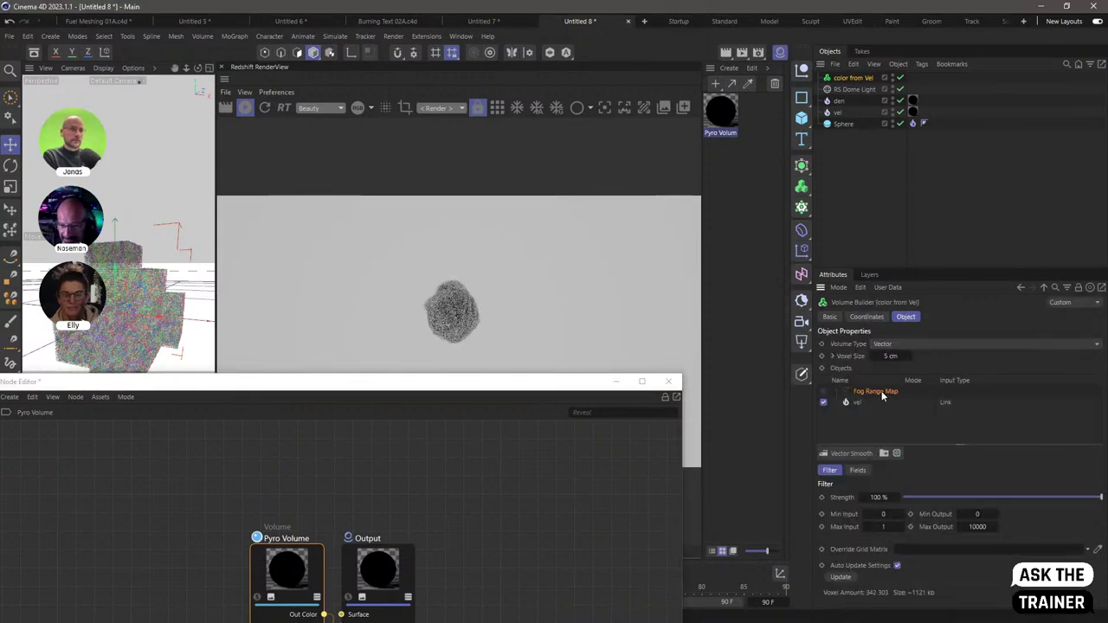
Replace the Fog Range Map with a Vector Scale filter above the vel entry, and select the Pyro Volume material
left_click(853, 454)
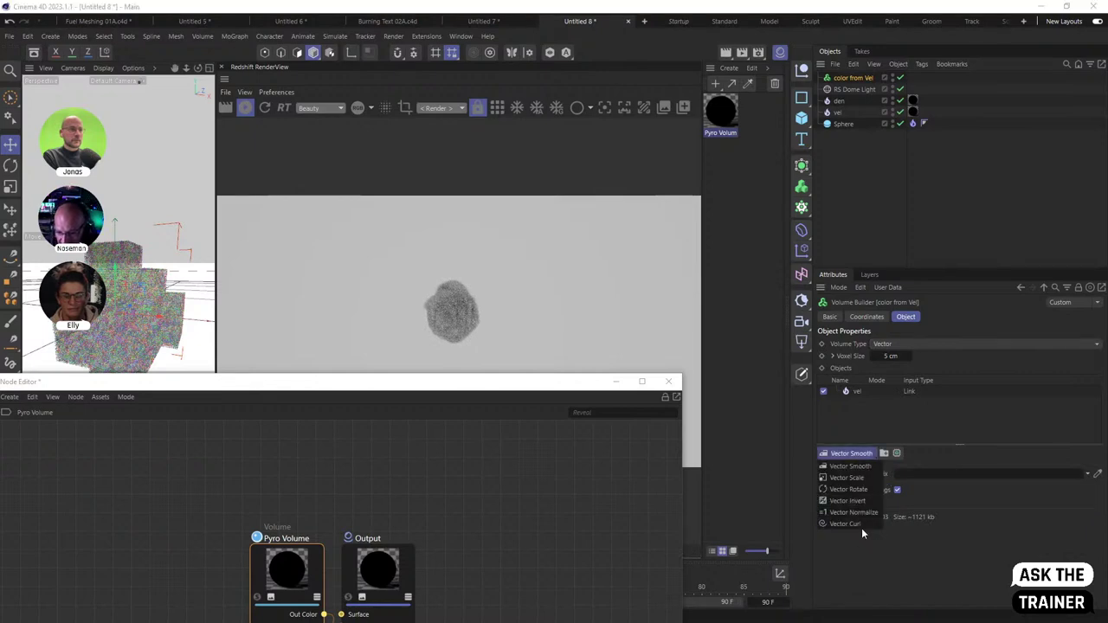
left_click(863, 478)
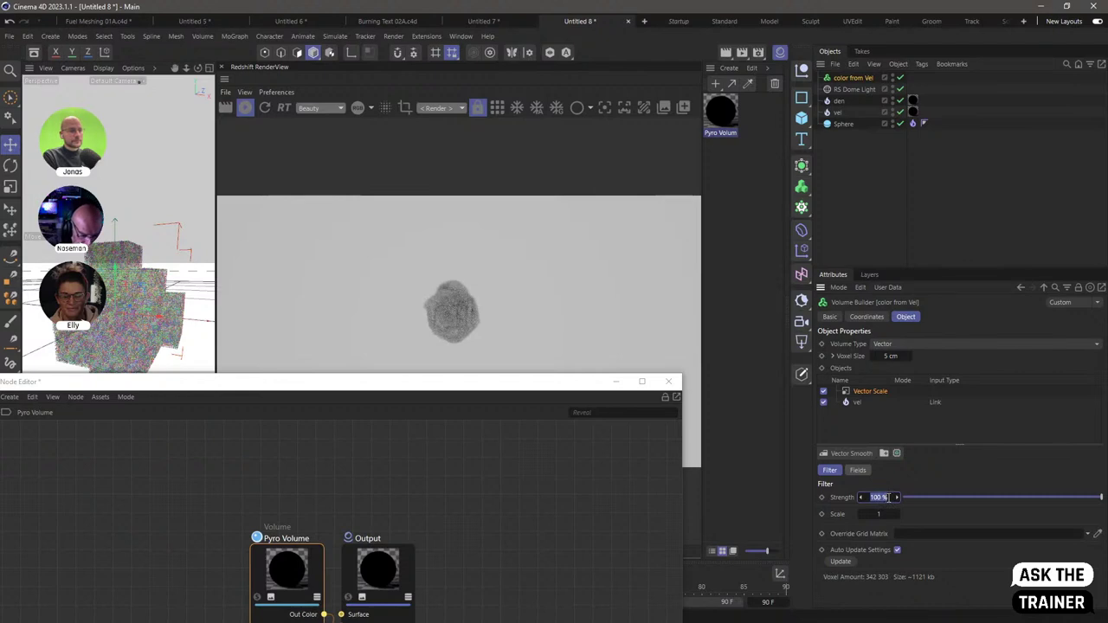
left_click(889, 497)
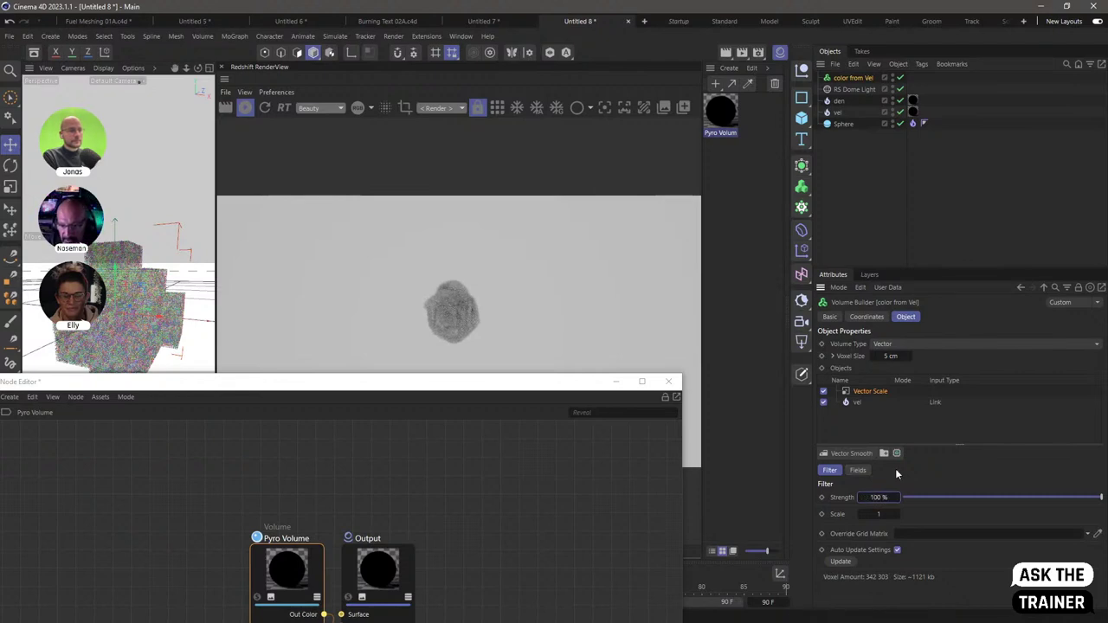
key("Return")
left_click(731, 122)
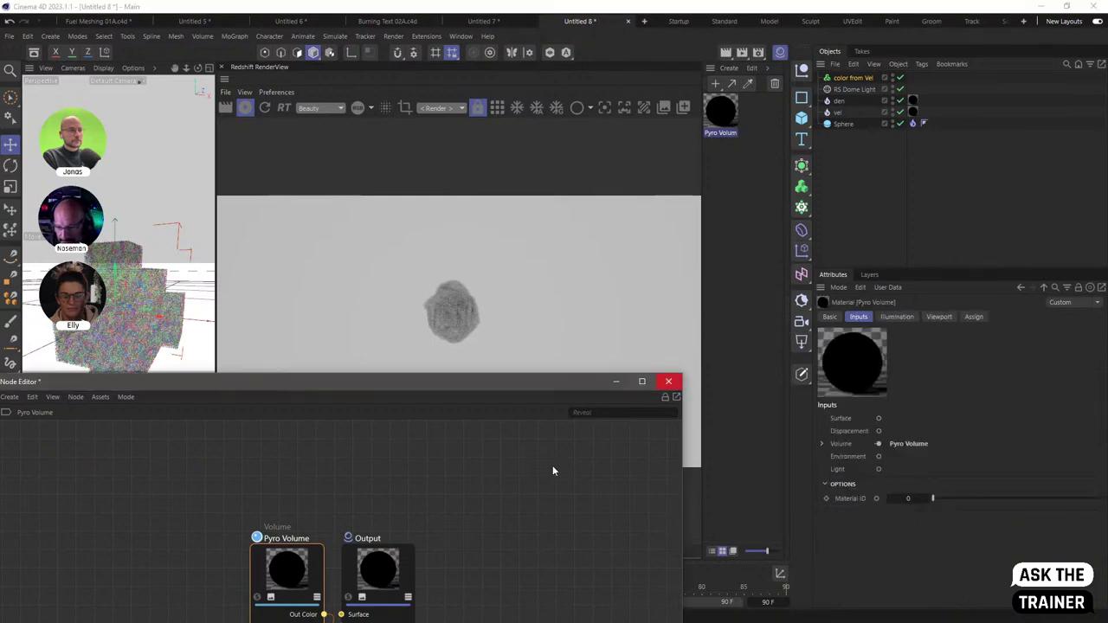
Set the Pyro Volume node's scatter Color Channel to color from Vel and move the Node Editor clear of the rendered volume
left_click(294, 581)
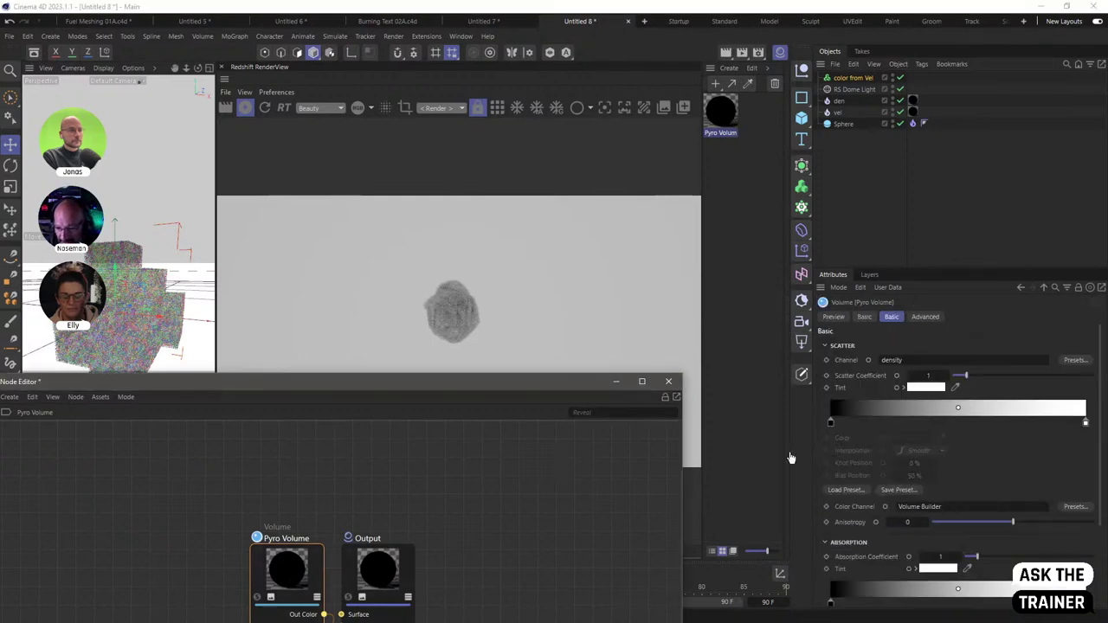
left_click(1073, 507)
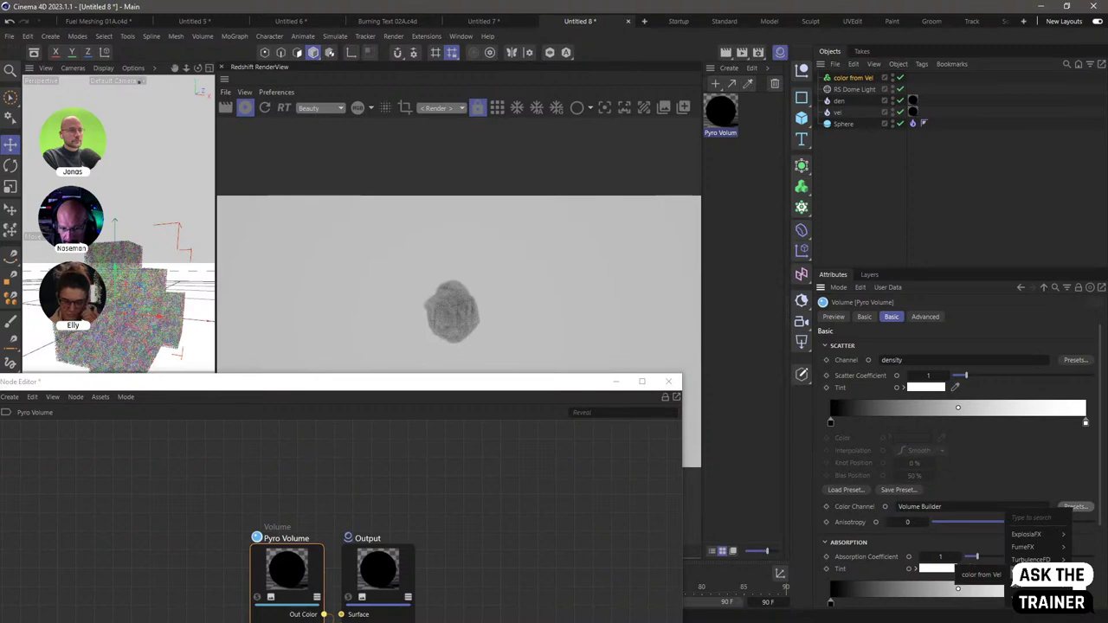
left_click(985, 574)
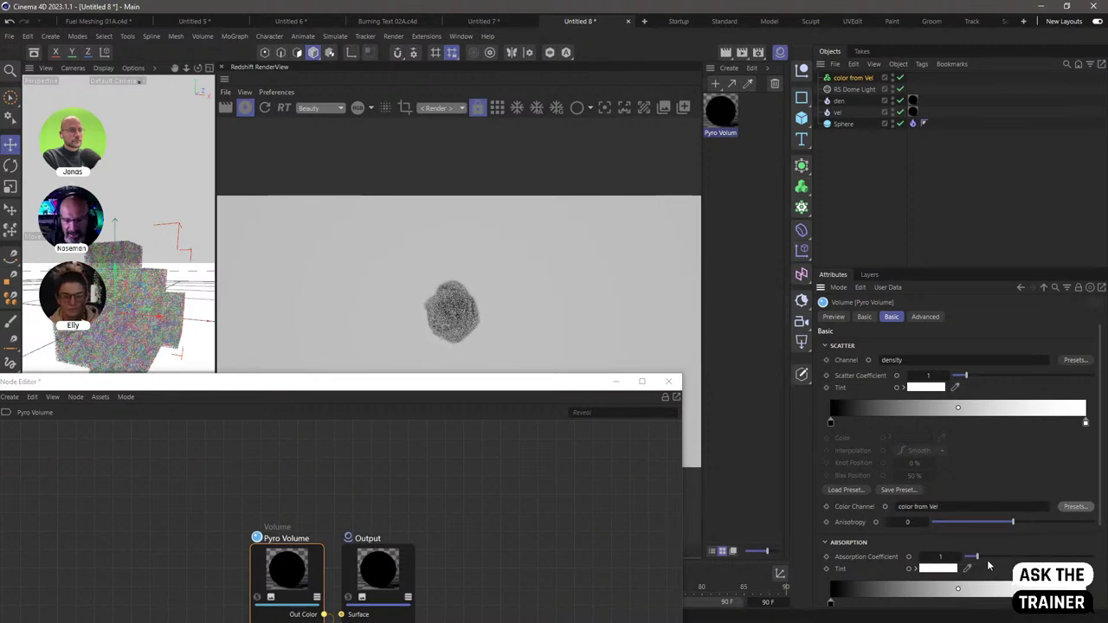
left_click_drag(539, 383, 543, 414)
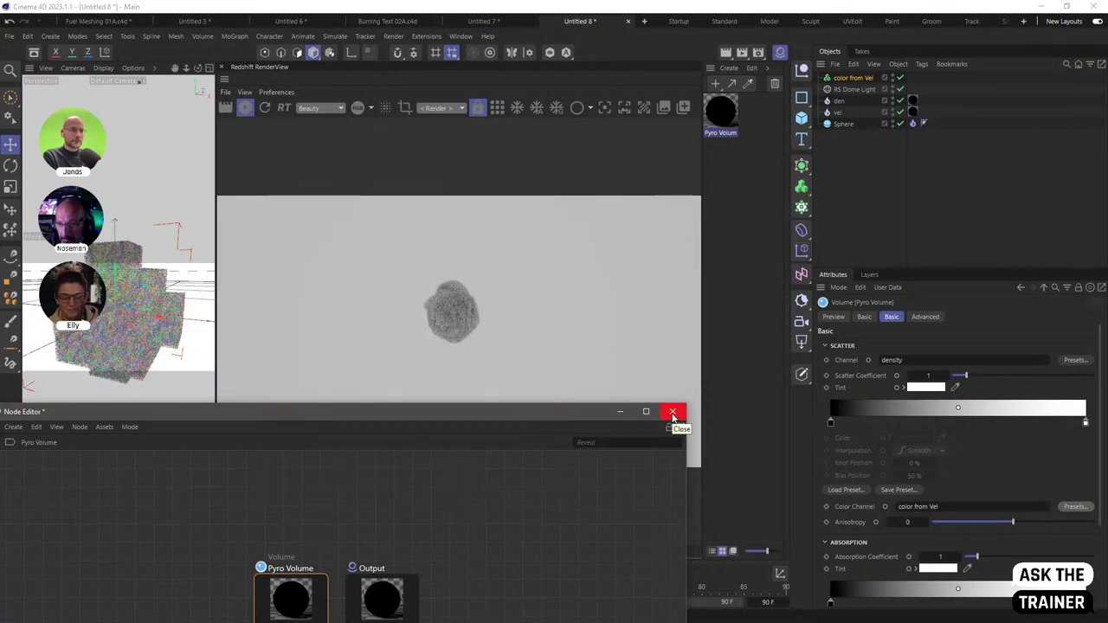
left_click(674, 413)
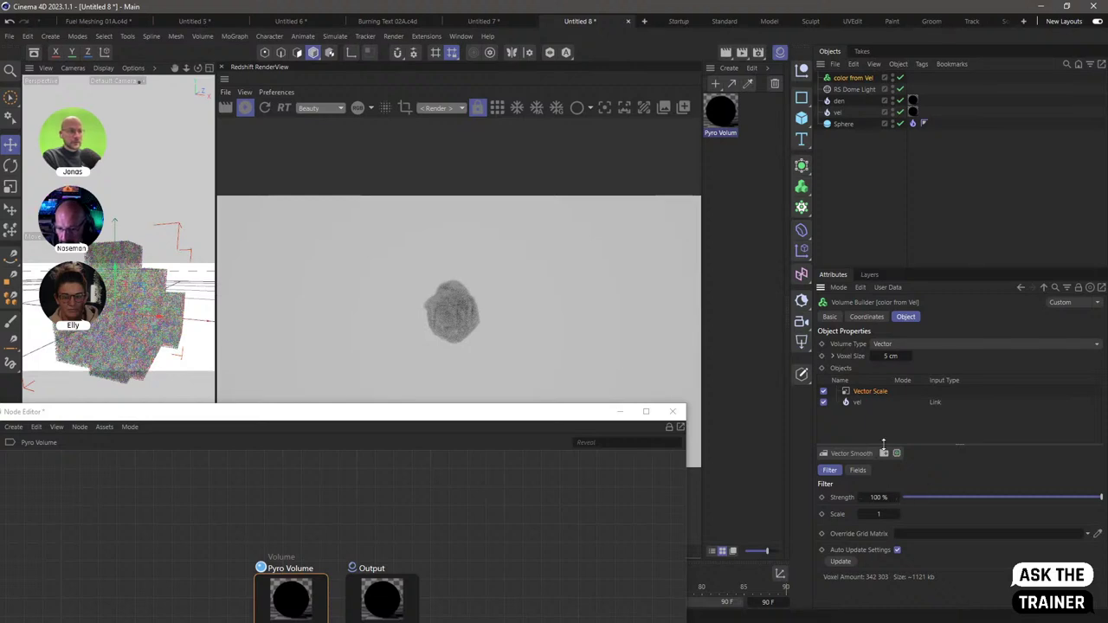
Set the Scale of the Vector Scale filter in the color from Vel Volume Builder to 10000, keeping Strength at 100 %
left_click(936, 498)
key("ctrl+z")
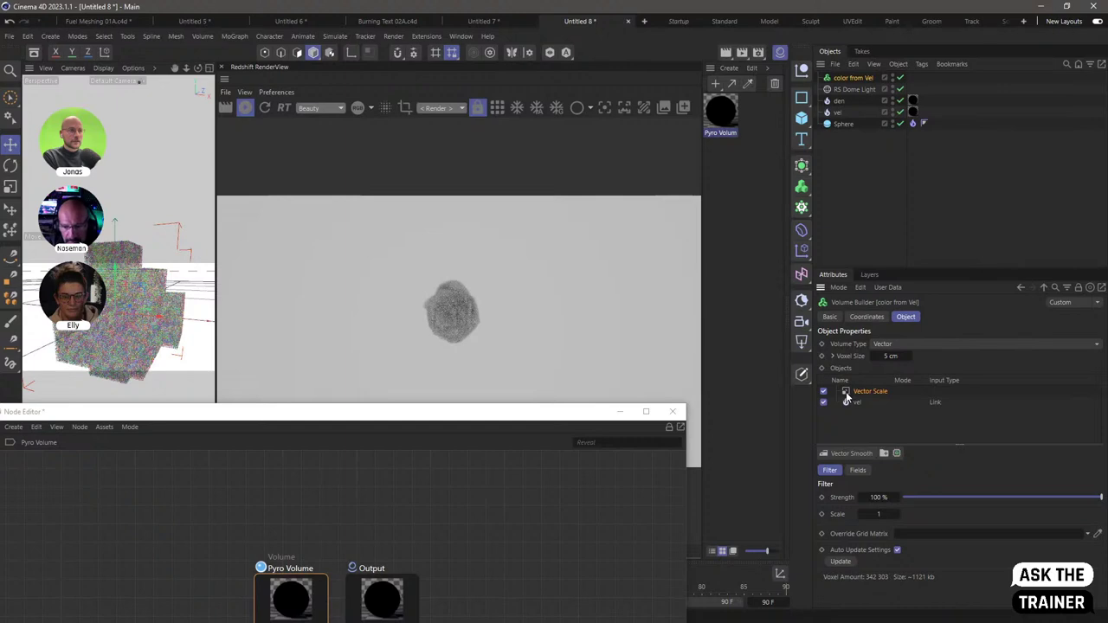
left_click(879, 517)
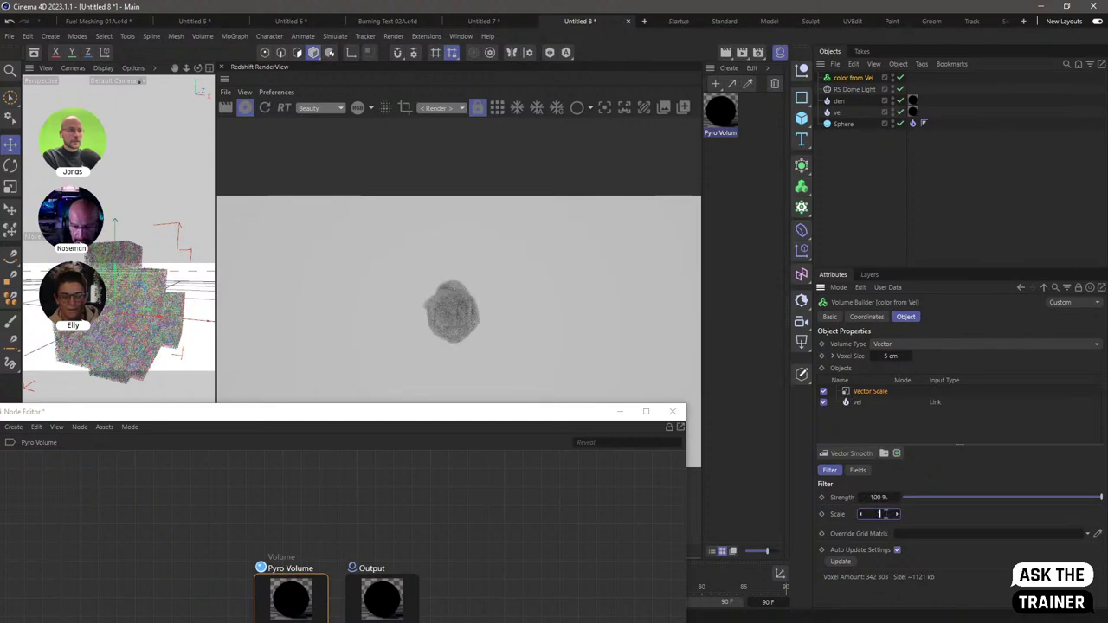
type("10000")
key("Return")
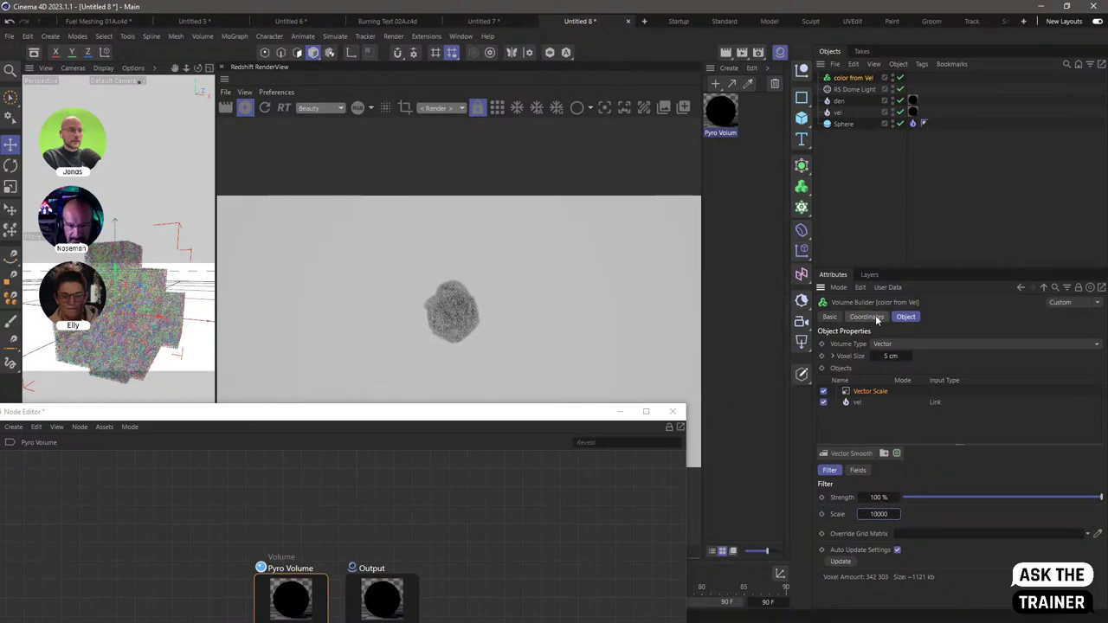
Reassign color from Vel to the Pyro Volume's scatter Color Channel, refresh the Redshift render and close the Node Editor
left_click(417, 544)
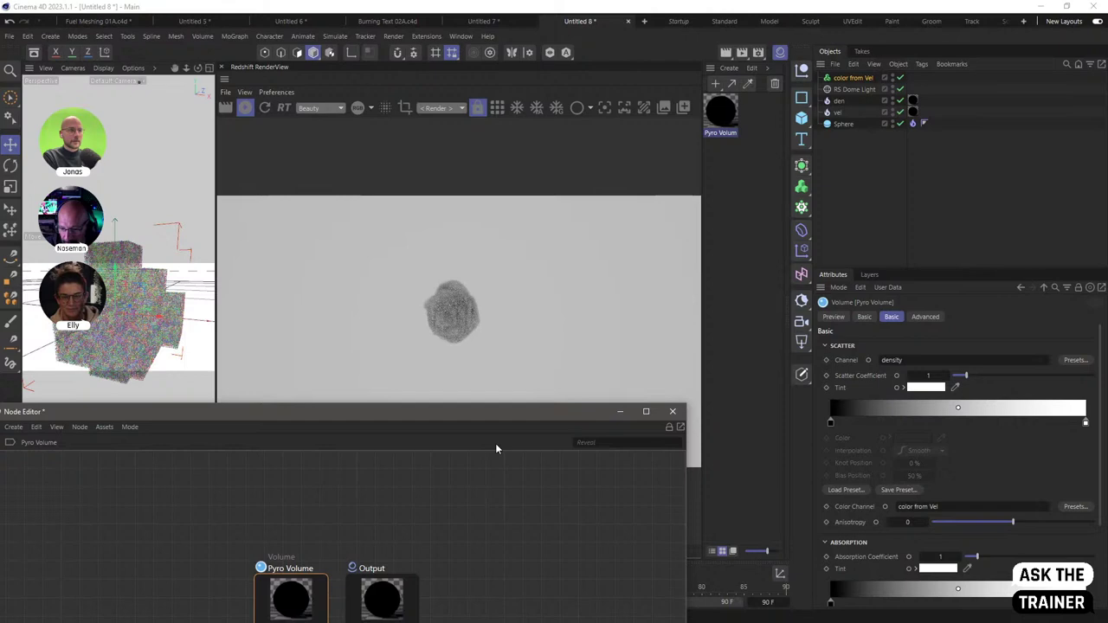
left_click(1070, 508)
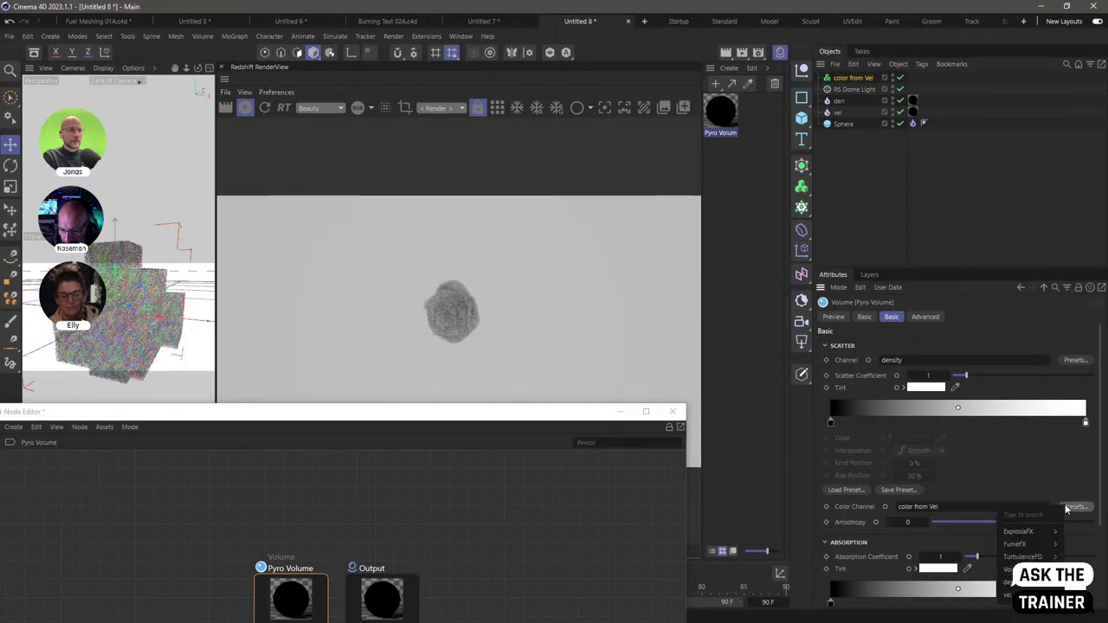
left_click(1009, 570)
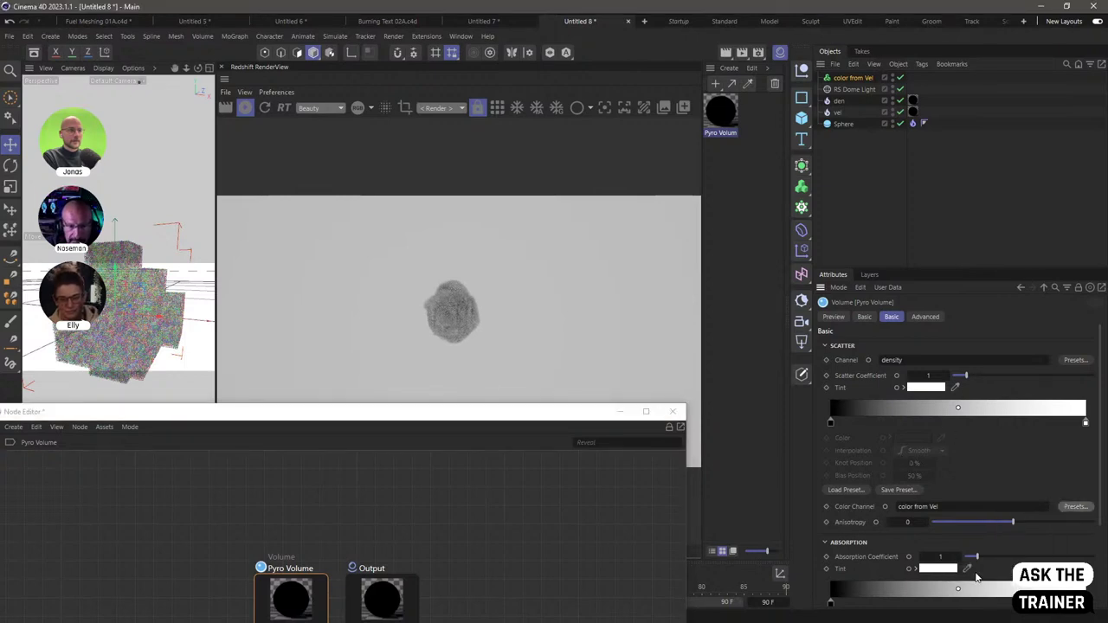
left_click(264, 110)
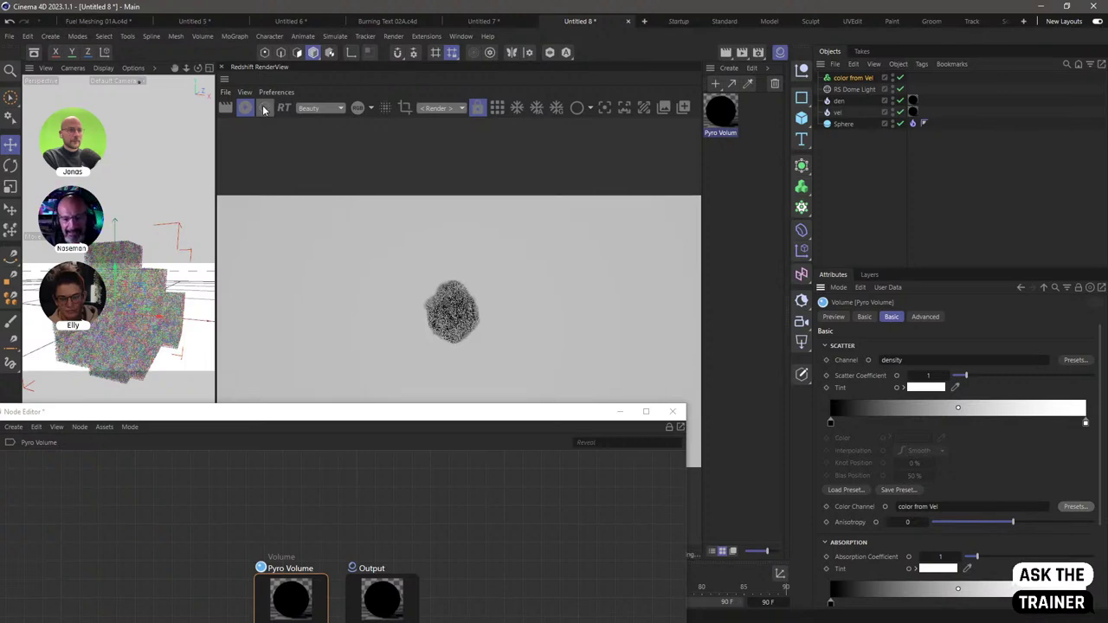
left_click(675, 413)
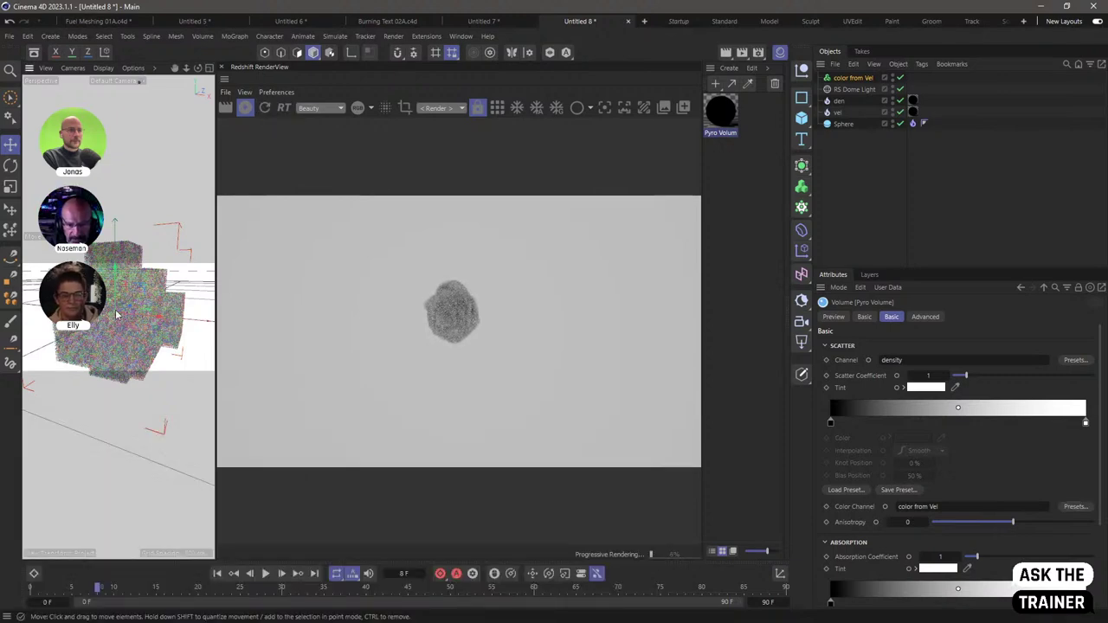
Hide the vel Pyro object in viewport and render and remove its Pyro Volume material, leaving the material on den
scroll(117, 315, "up", 5)
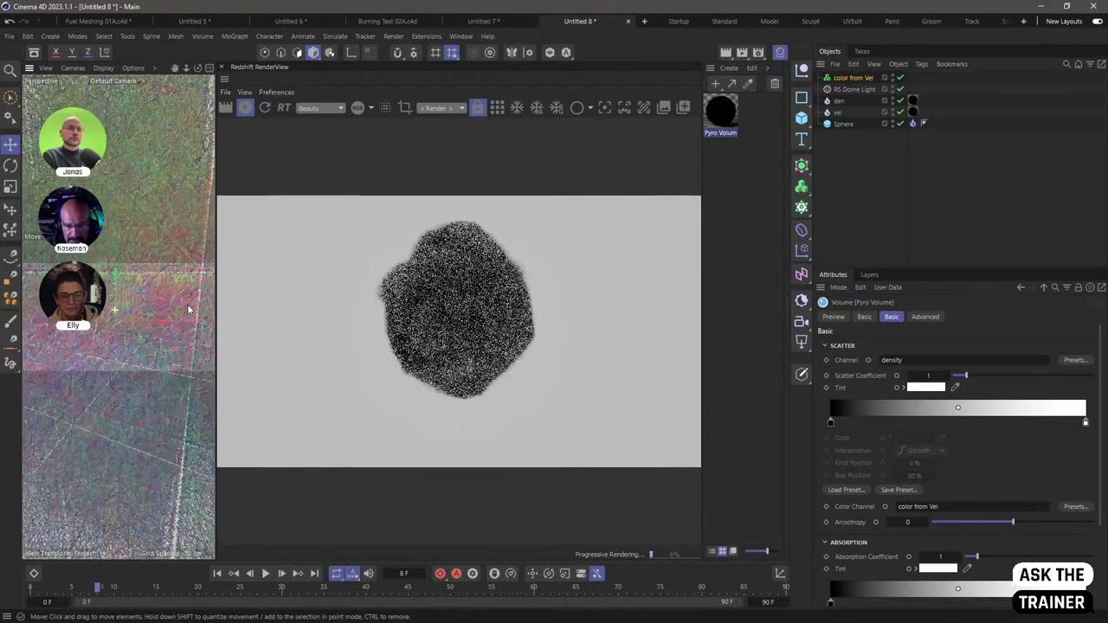
scroll(188, 309, "up", 3)
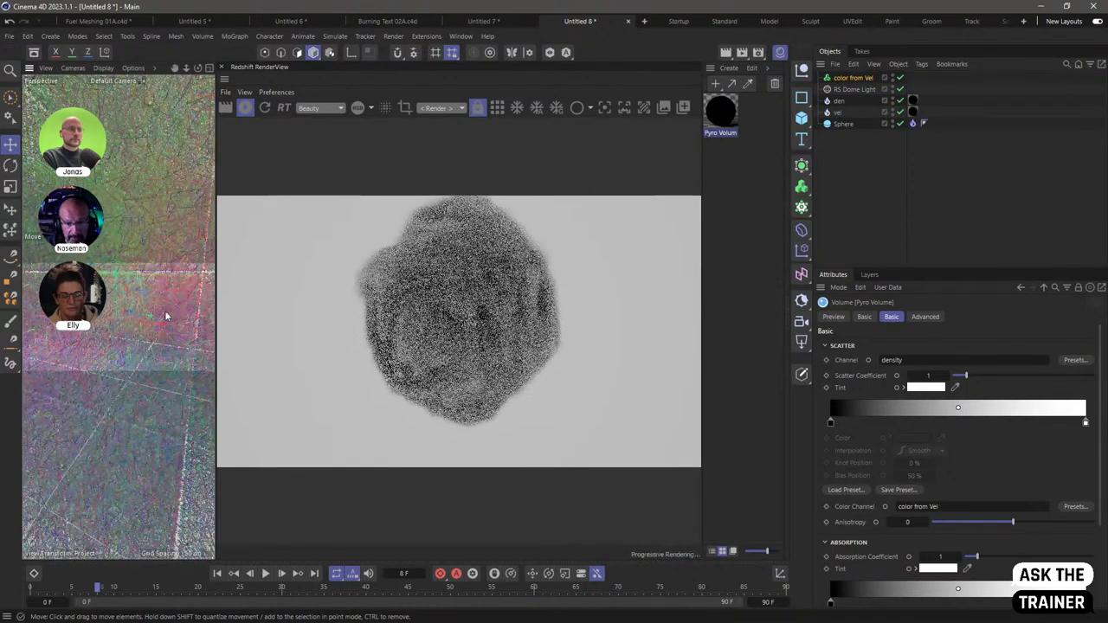
middle_click_drag(165, 310, 170, 281, "alt")
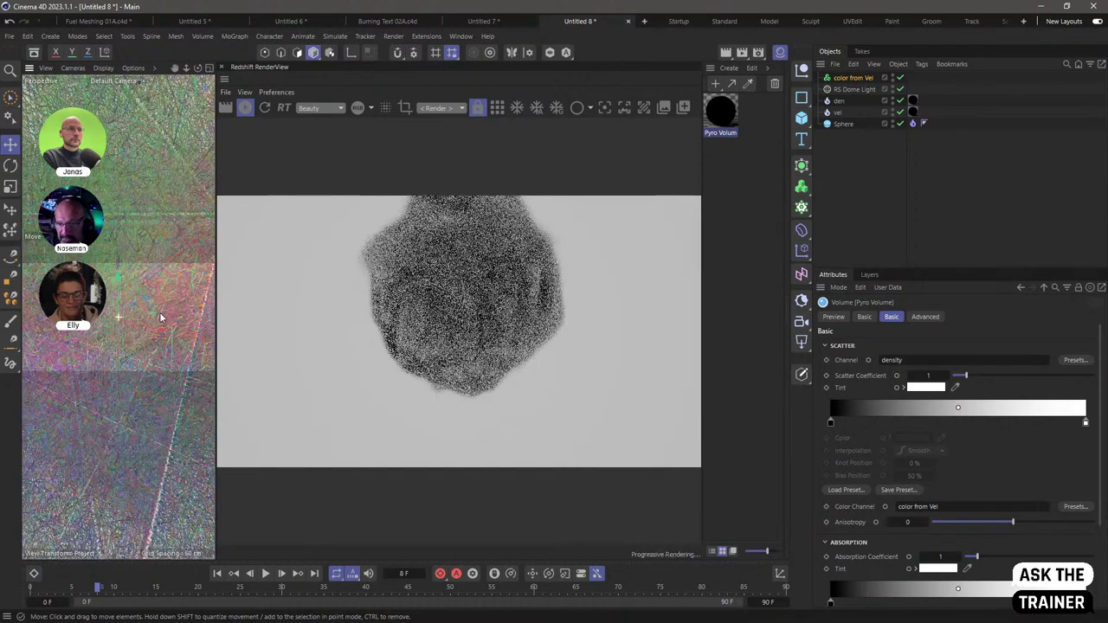
middle_click_drag(160, 318, 161, 333, "alt")
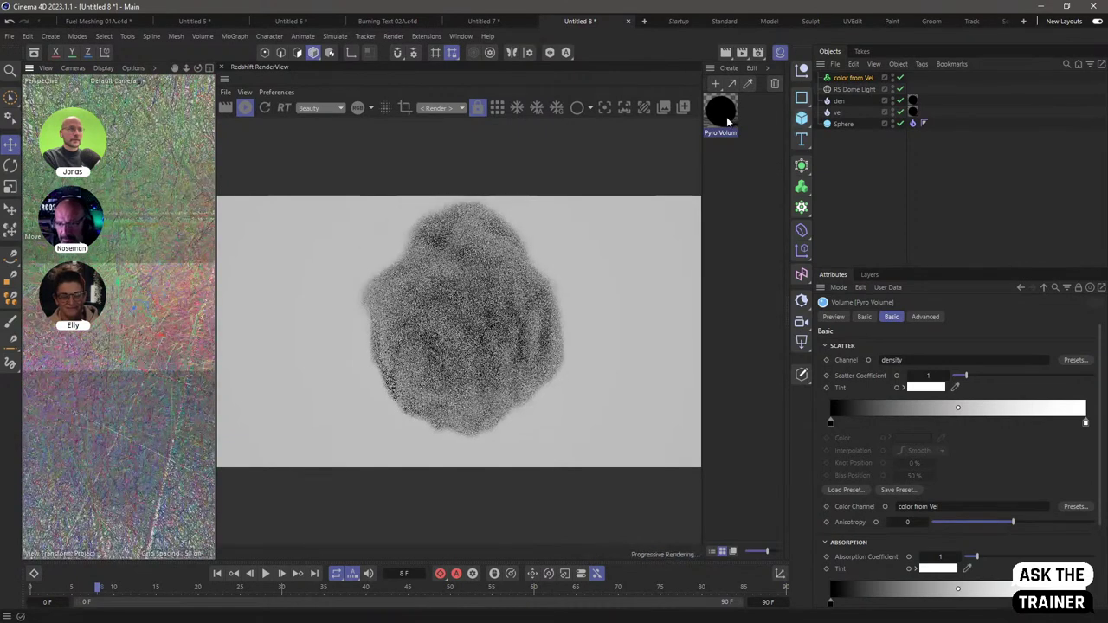
left_click_drag(727, 121, 859, 114)
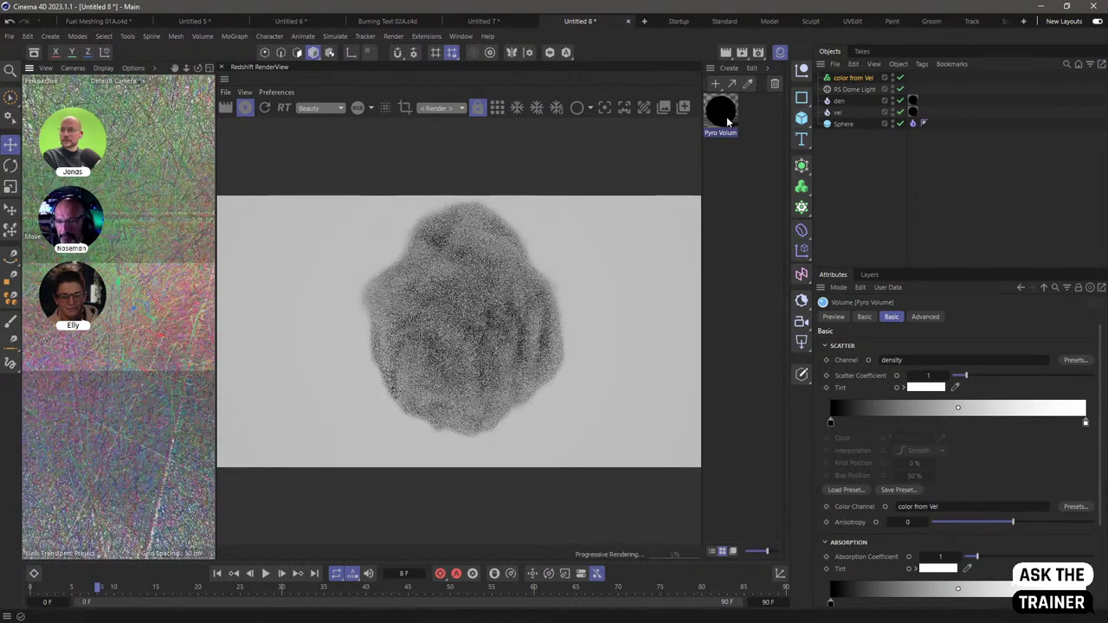
left_click(840, 102)
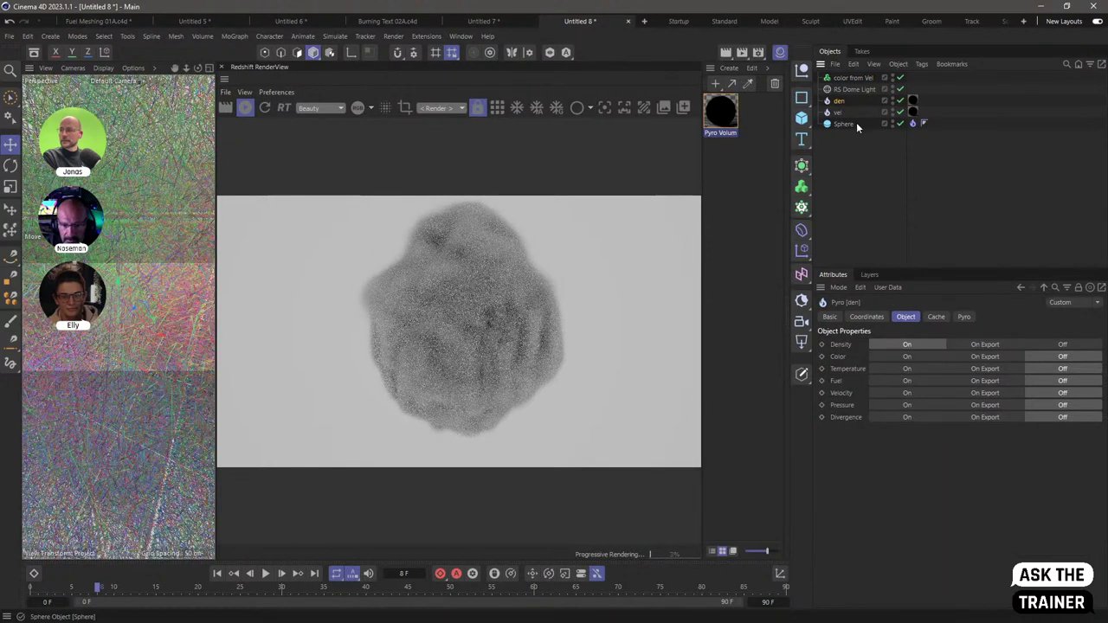
left_click(898, 100)
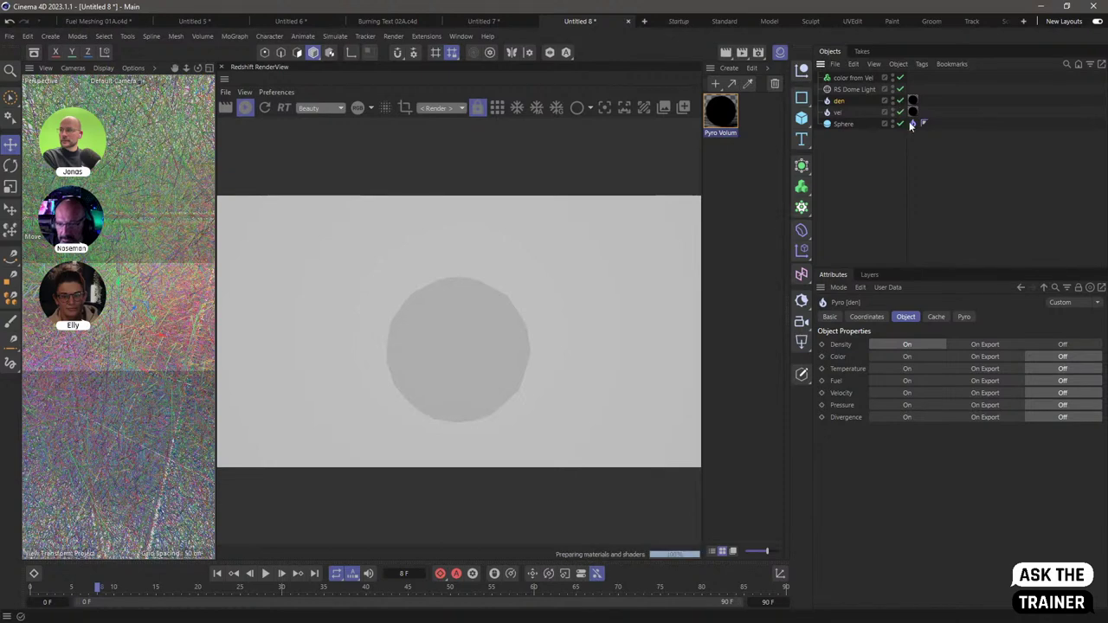
left_click(855, 112)
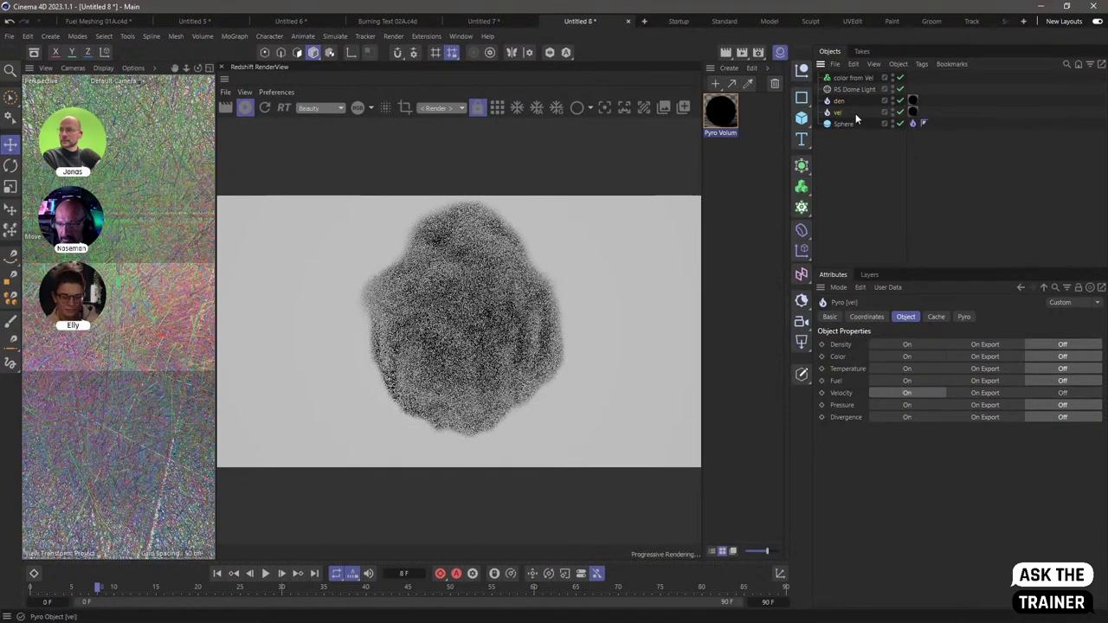
left_click(911, 112)
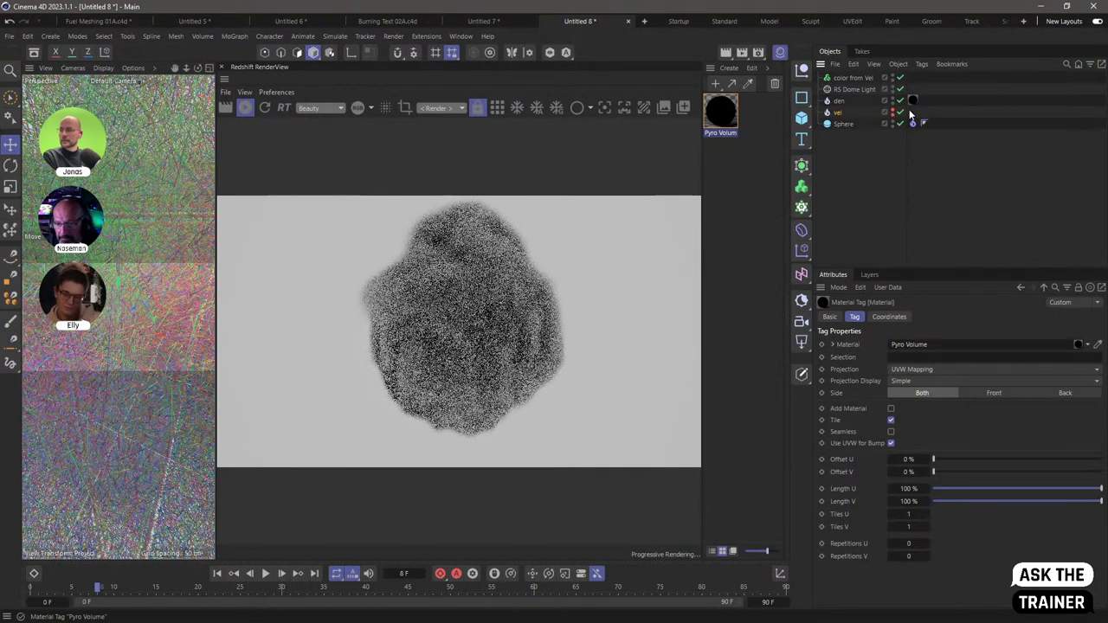
left_click(838, 101)
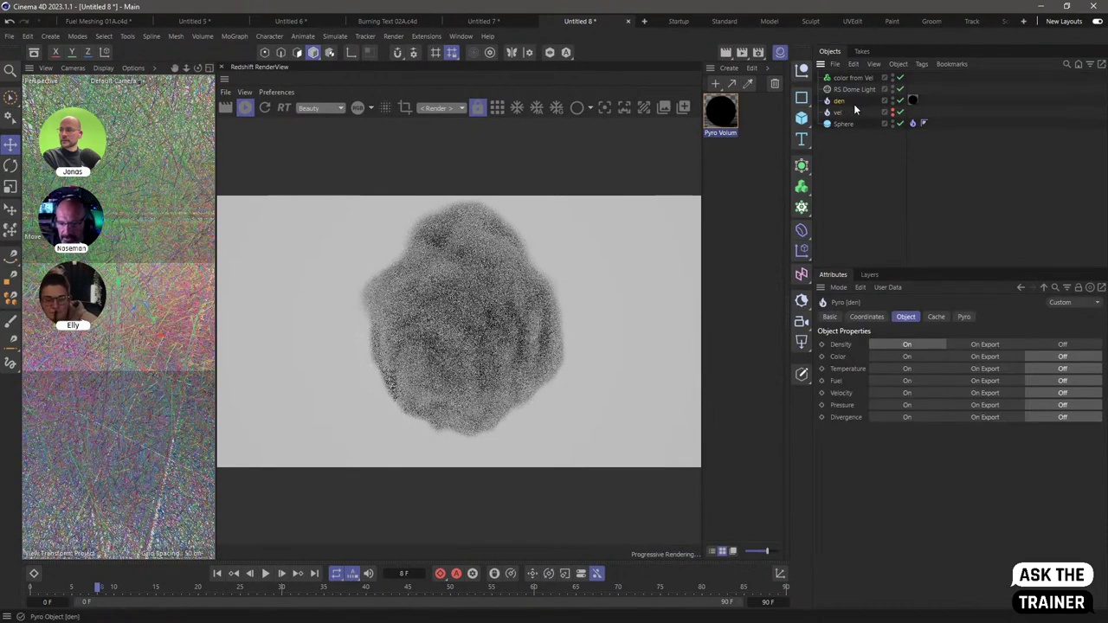
Raise the Pyro Volume material's Scatter Coefficient to 4.27 and close the Node Editor
double_click(723, 117)
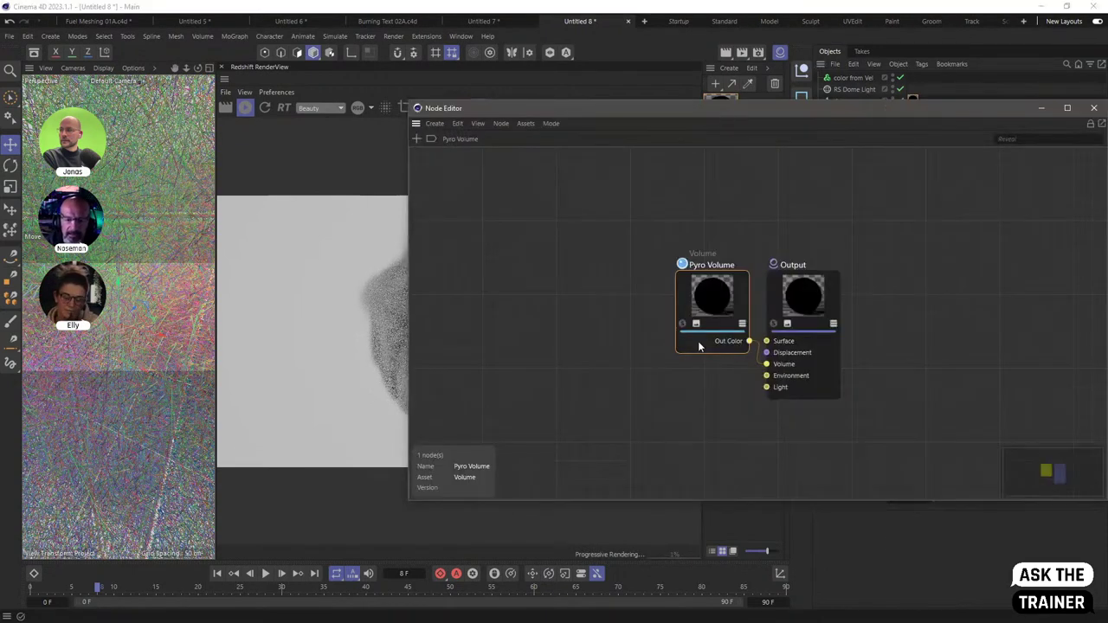
left_click_drag(890, 112, 419, 110)
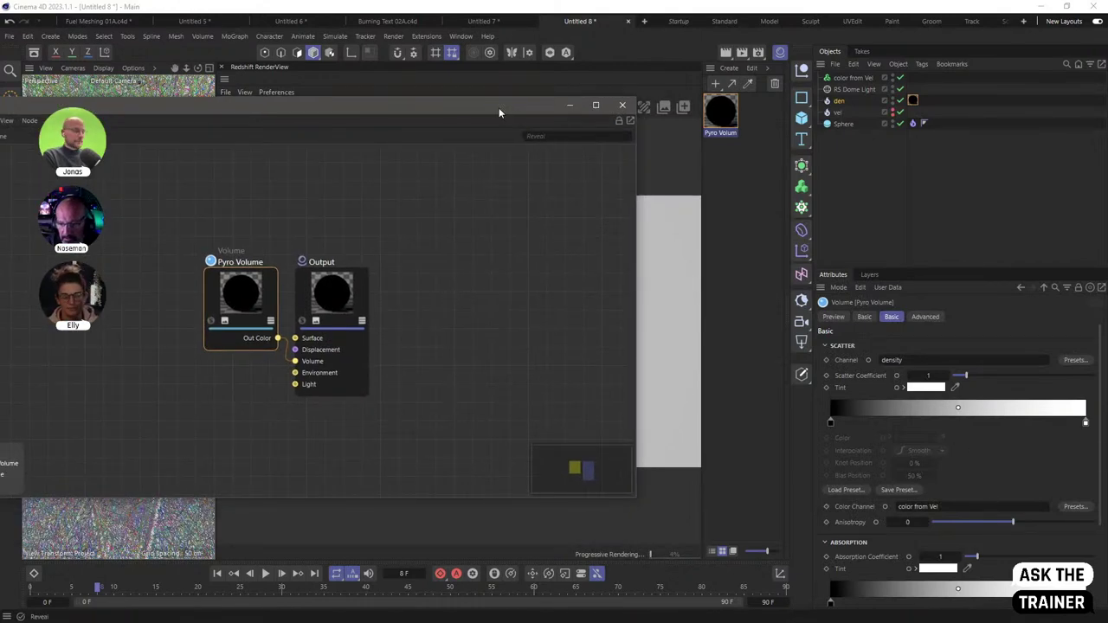
left_click_drag(483, 108, 524, 374)
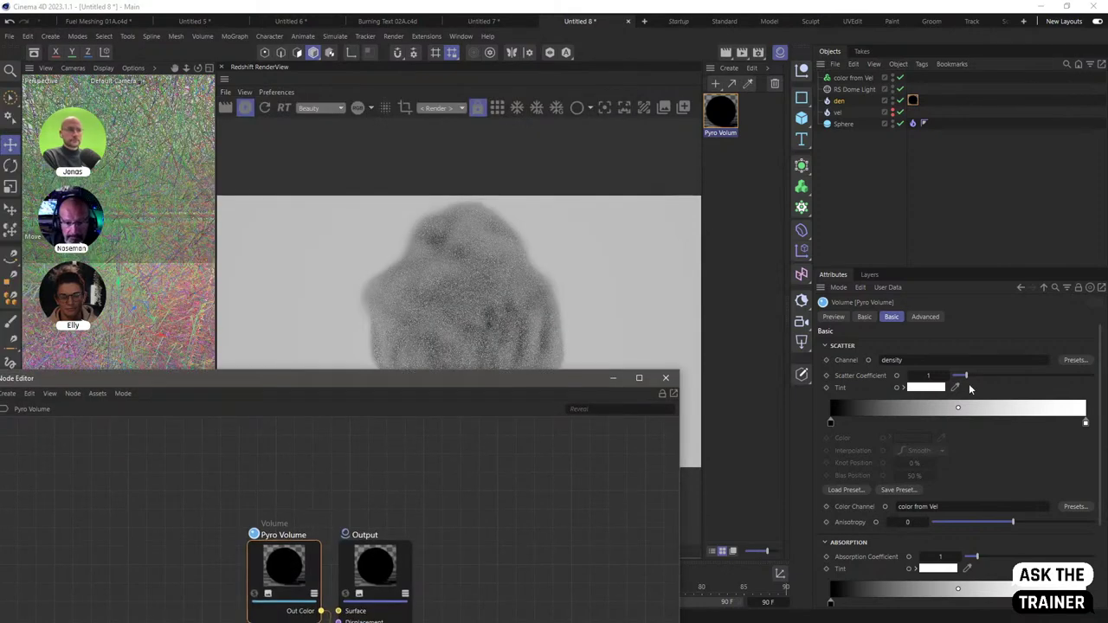
left_click_drag(966, 376, 1012, 376)
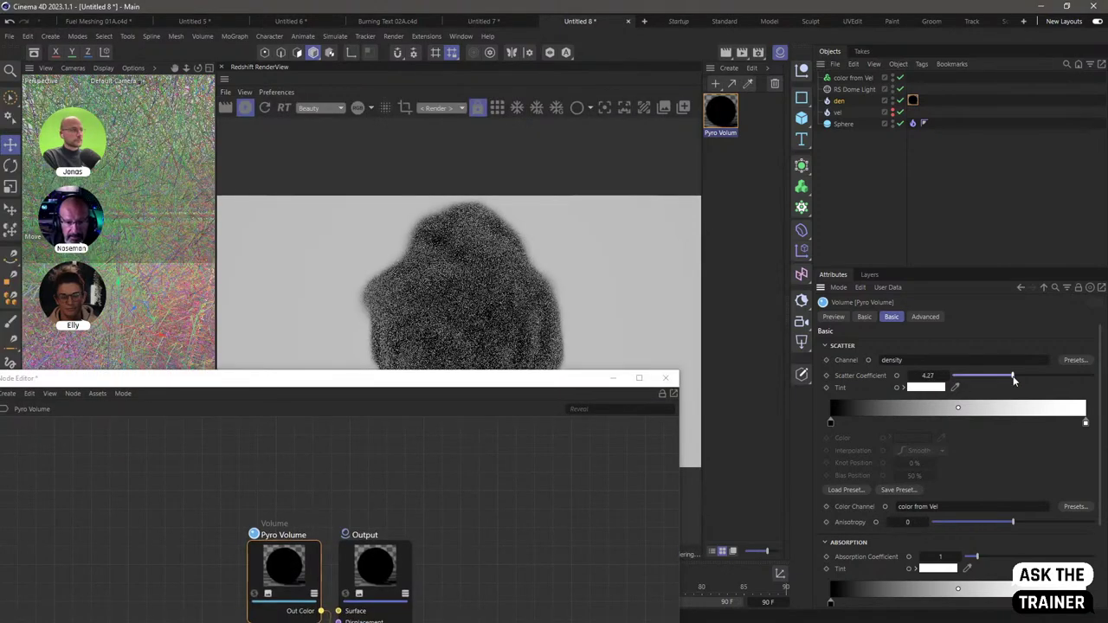
left_click(667, 379)
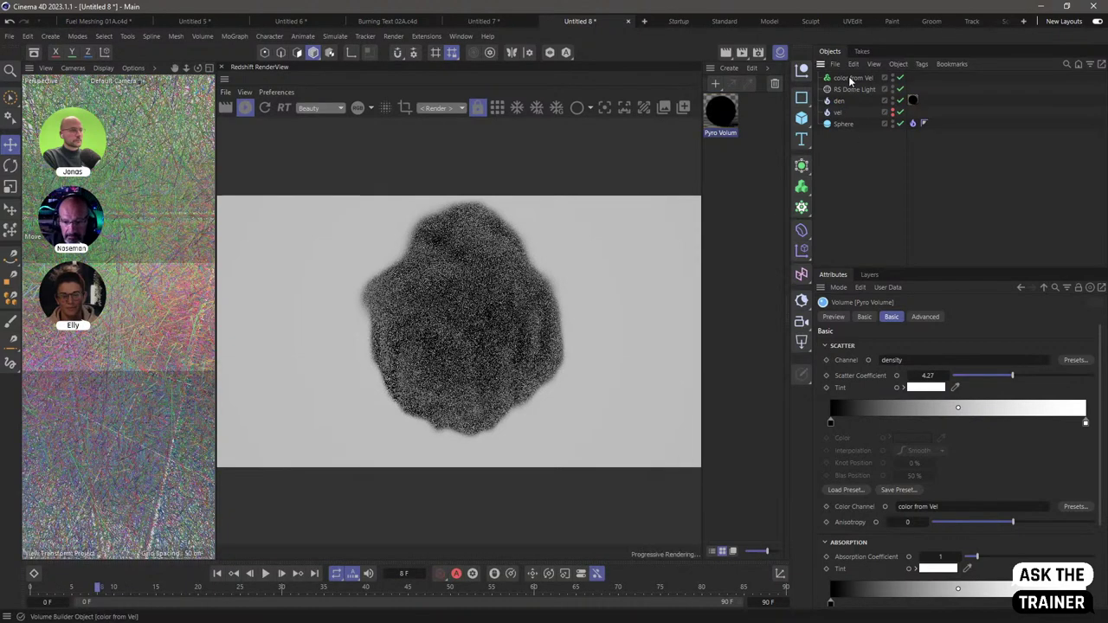
Check the color from Vel Volume Builder's object settings and move the vel Pyro object up to it in the hierarchy
left_click(850, 79)
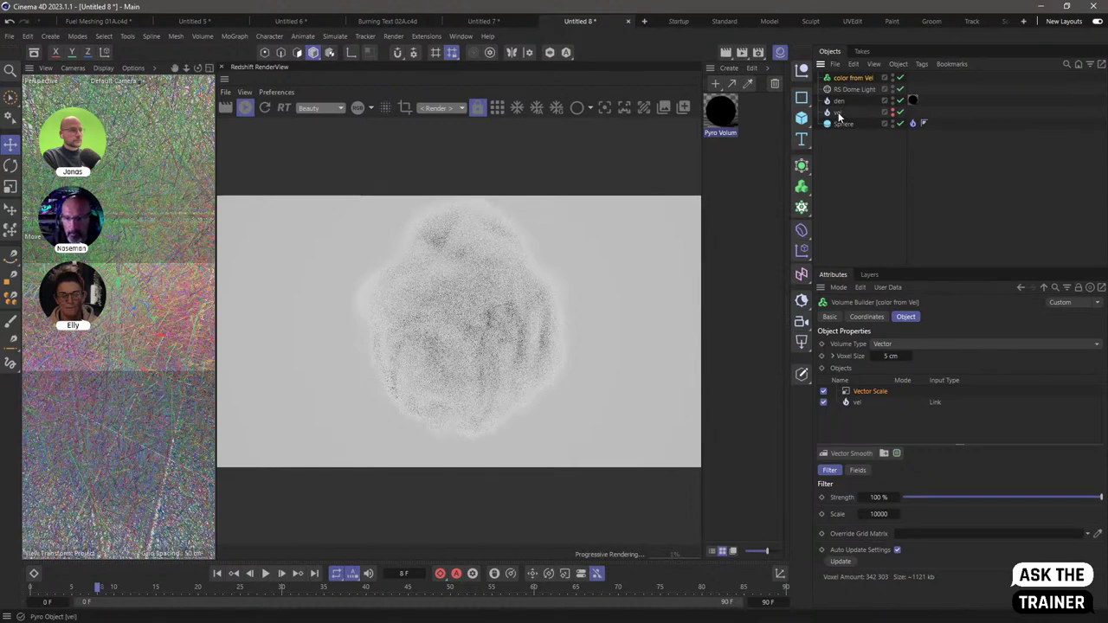
left_click_drag(838, 115, 846, 83)
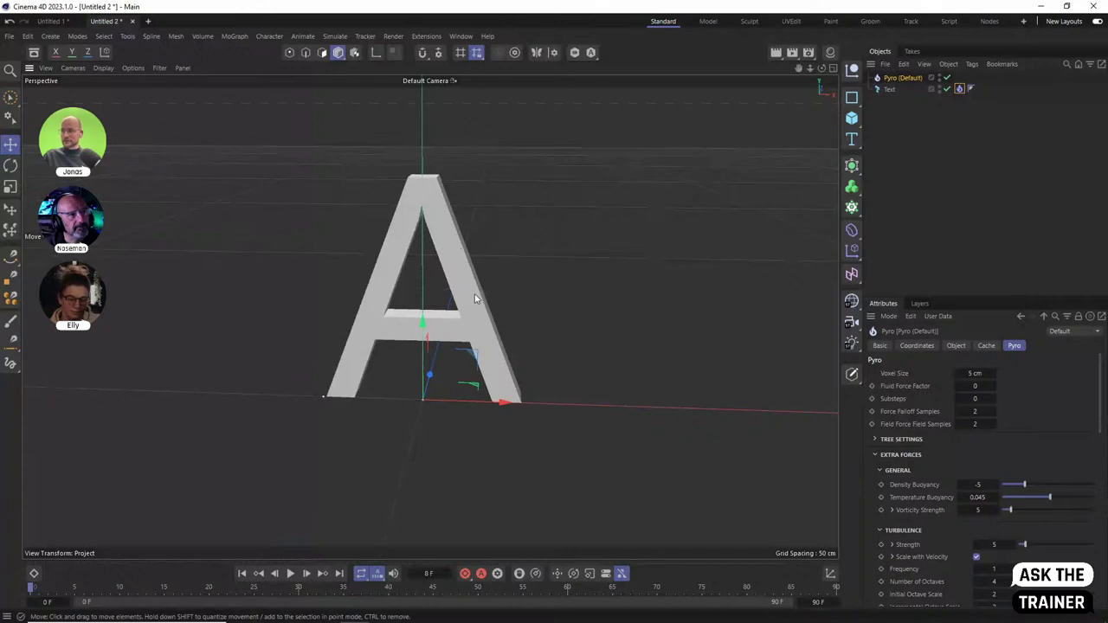
Play the Pyro simulation of the letter A text, rewind it to the start and run it forward to frame 1
left_click(290, 574)
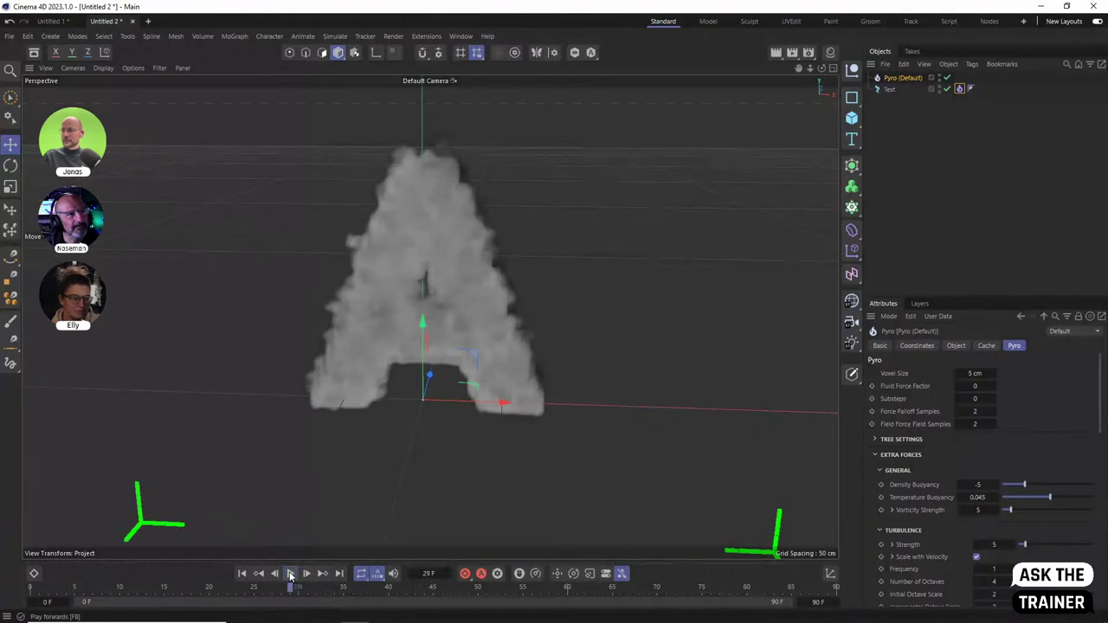
left_click(242, 574)
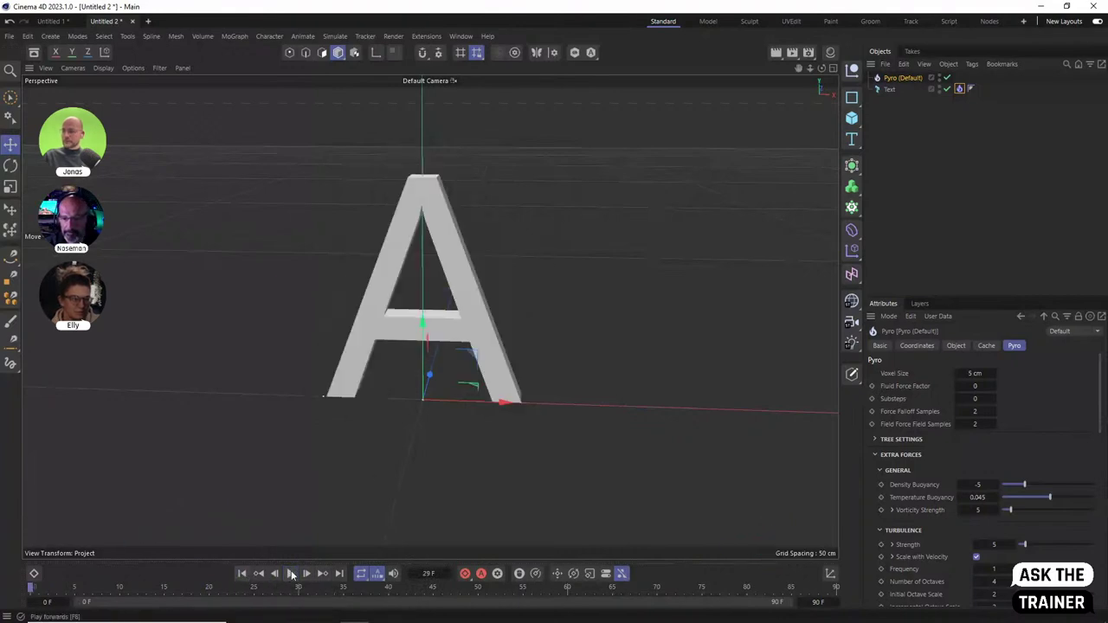
left_click(291, 574)
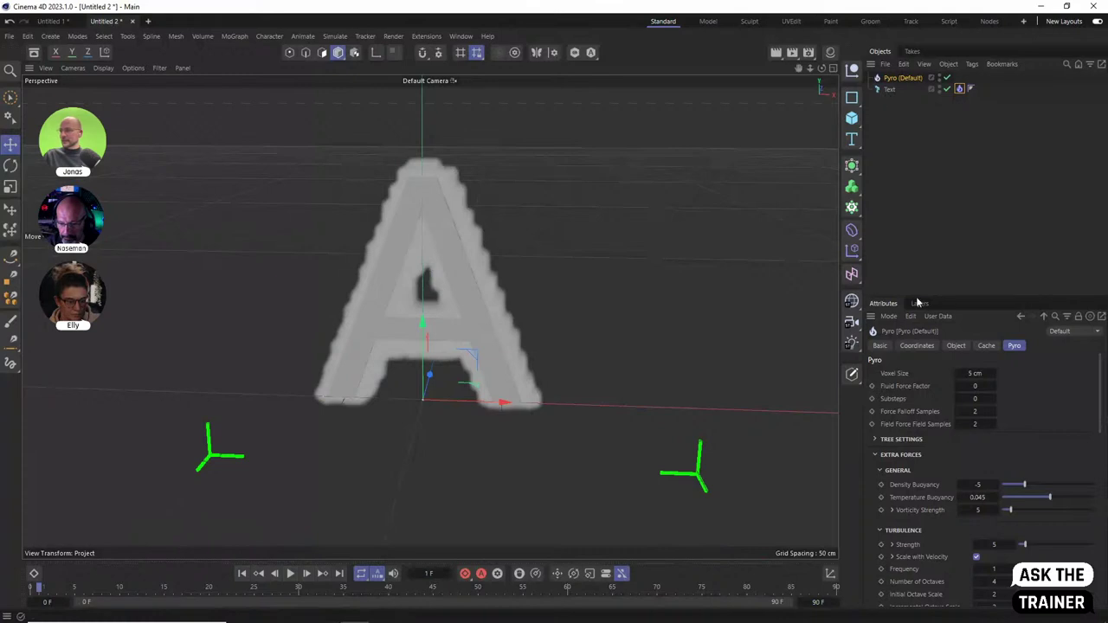
Show the project's Pyro simulation settings in a separate floating Attributes window over the viewport
key("ctrl+d")
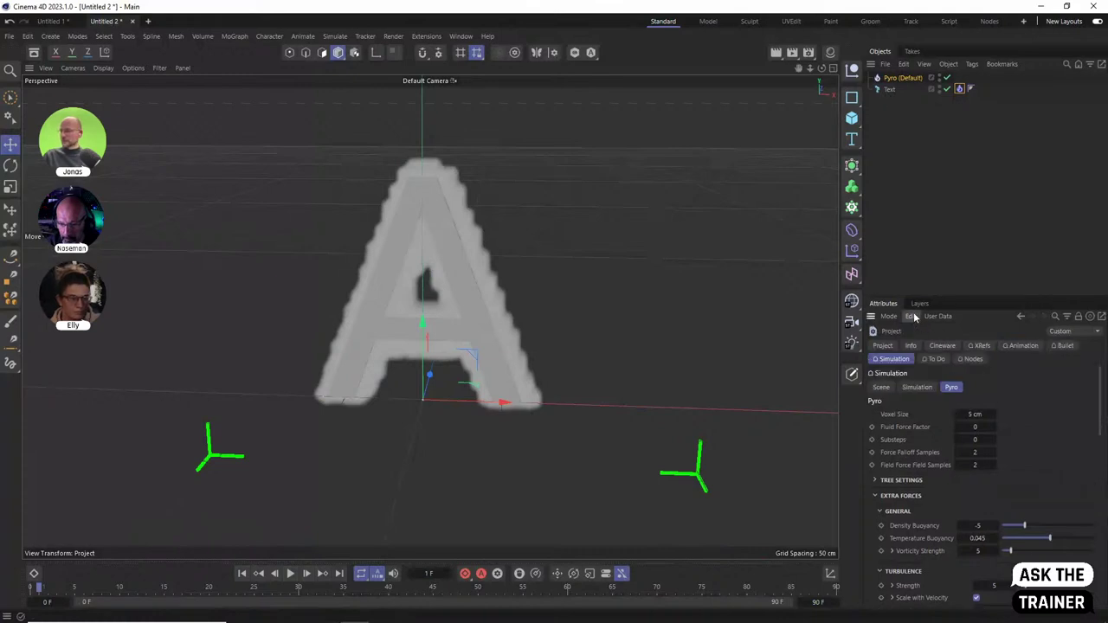
left_click(1102, 318)
left_click_drag(1015, 307, 602, 179)
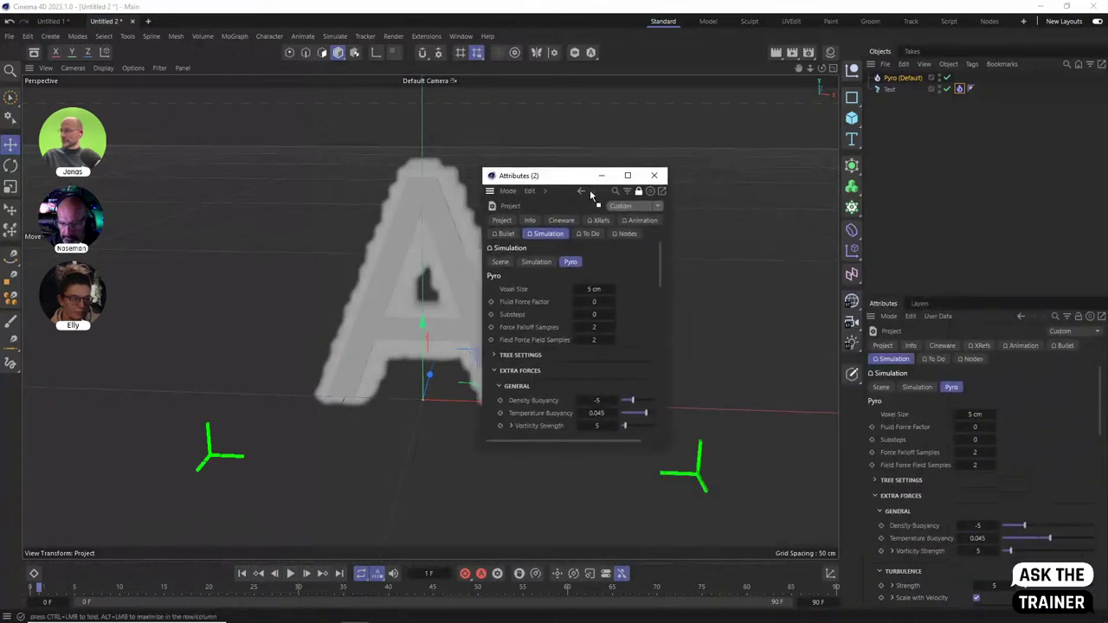
Dock the floating Attributes window beside the viewport and narrow it to leave more room for the 3D view
left_click_drag(812, 162, 822, 155)
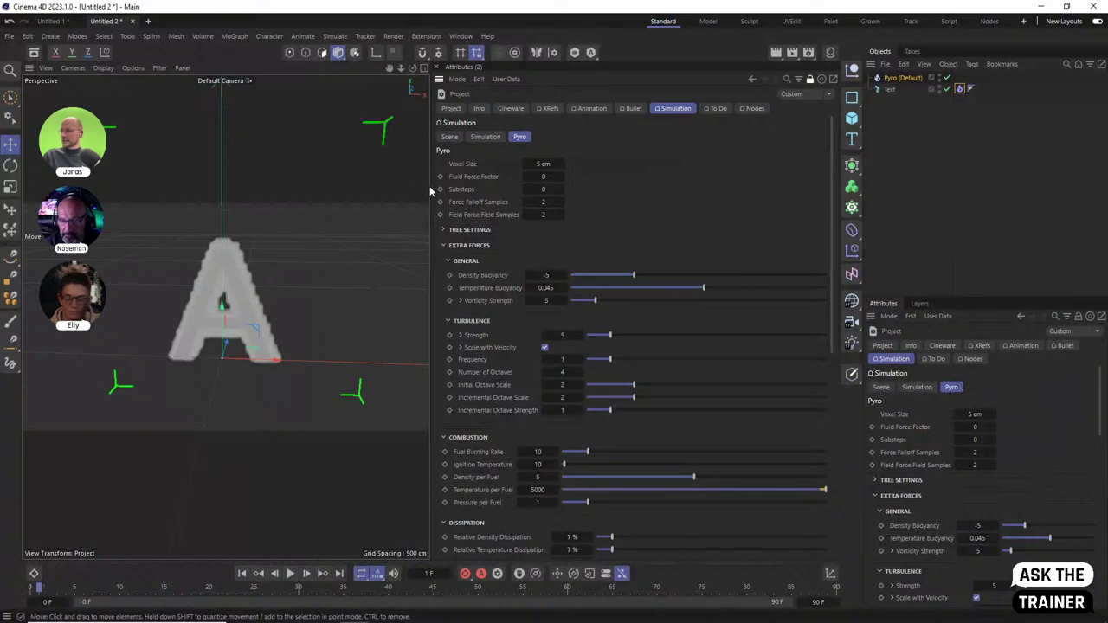
left_click_drag(429, 185, 609, 192)
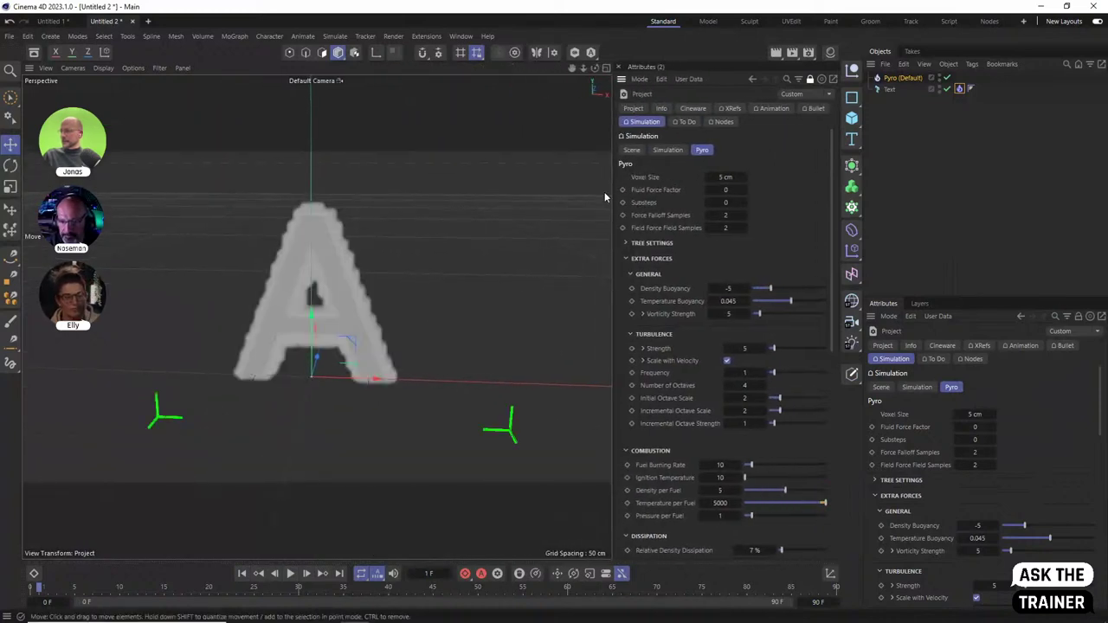
Set the project's Pyro Voxel Size to 1 cm and rerun the simulation from the start to frame 2
left_click(976, 415)
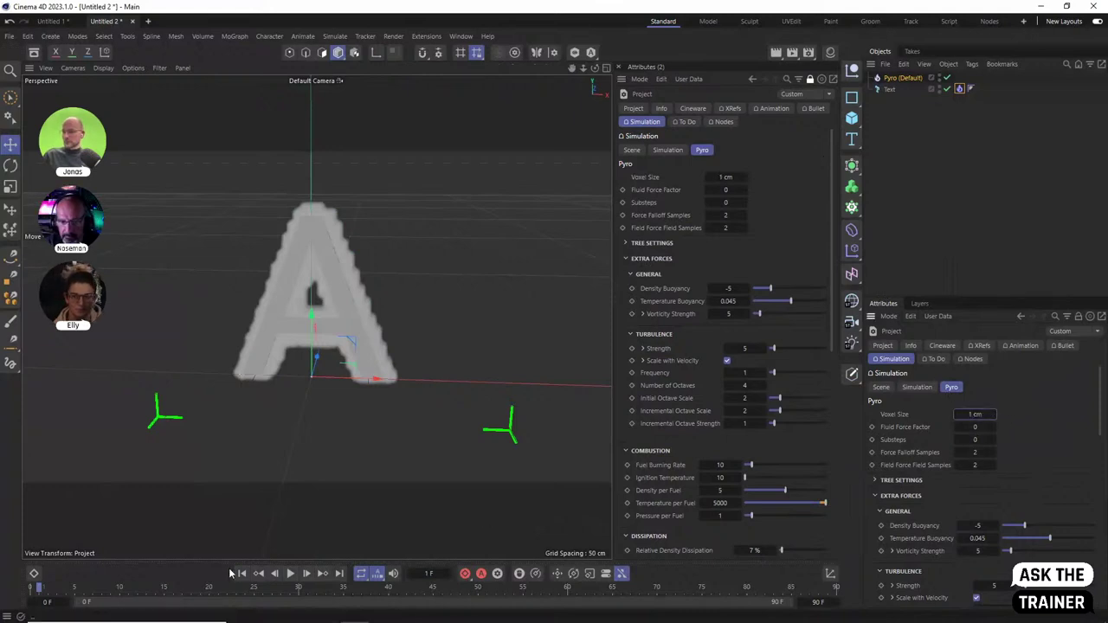
key("Return")
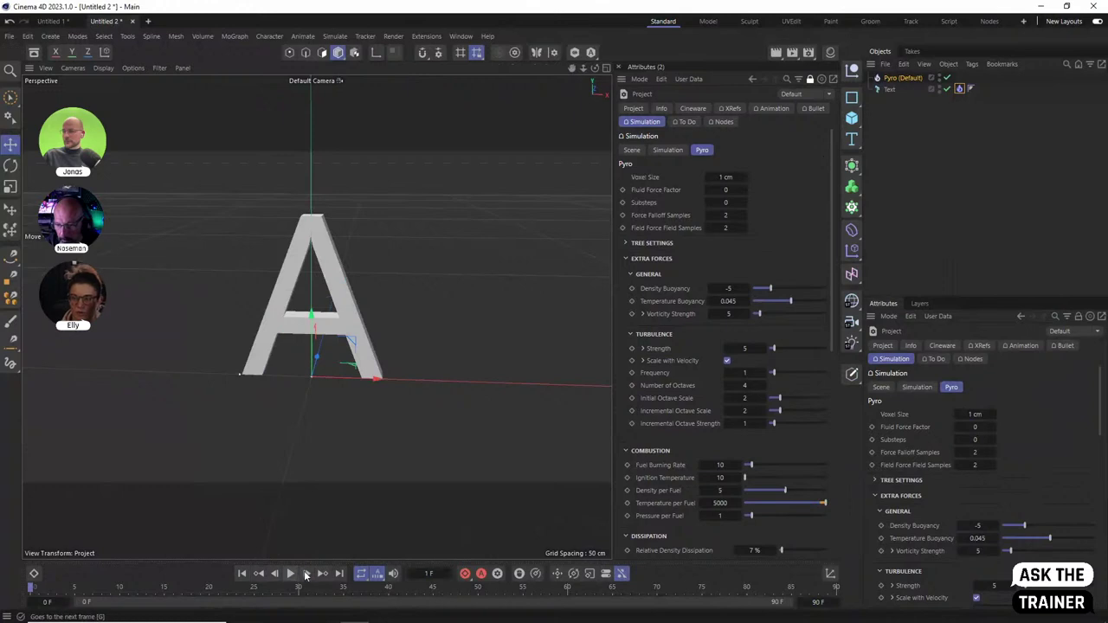
left_click(306, 574)
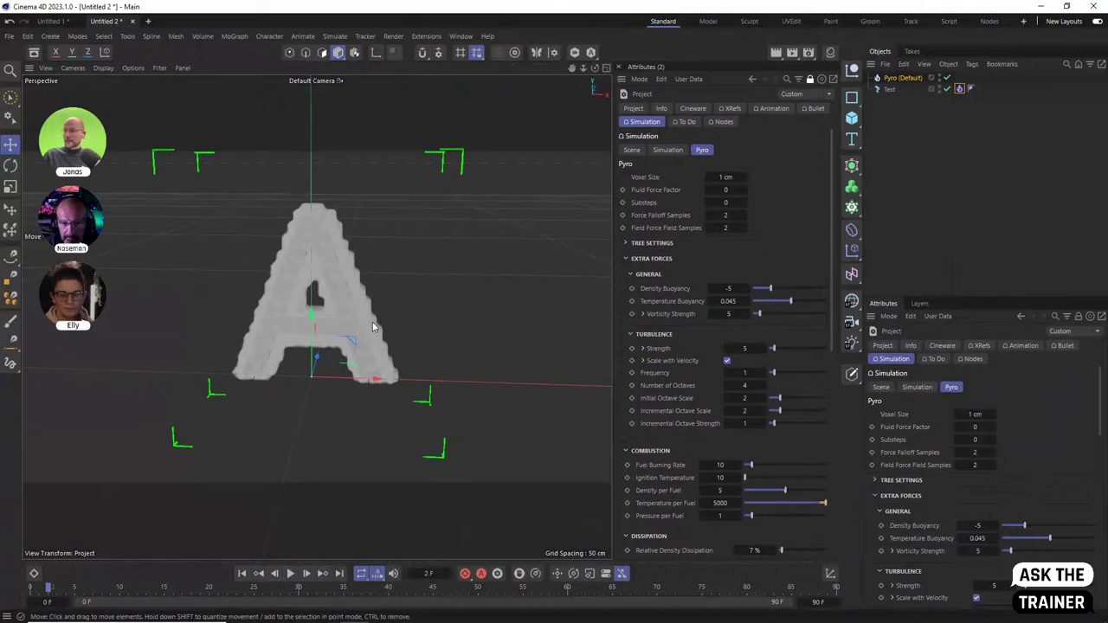
Set the Object Voxel Size of the text's Pyro tag to 1 cm and rerun the simulation to frame 2
left_click(960, 88)
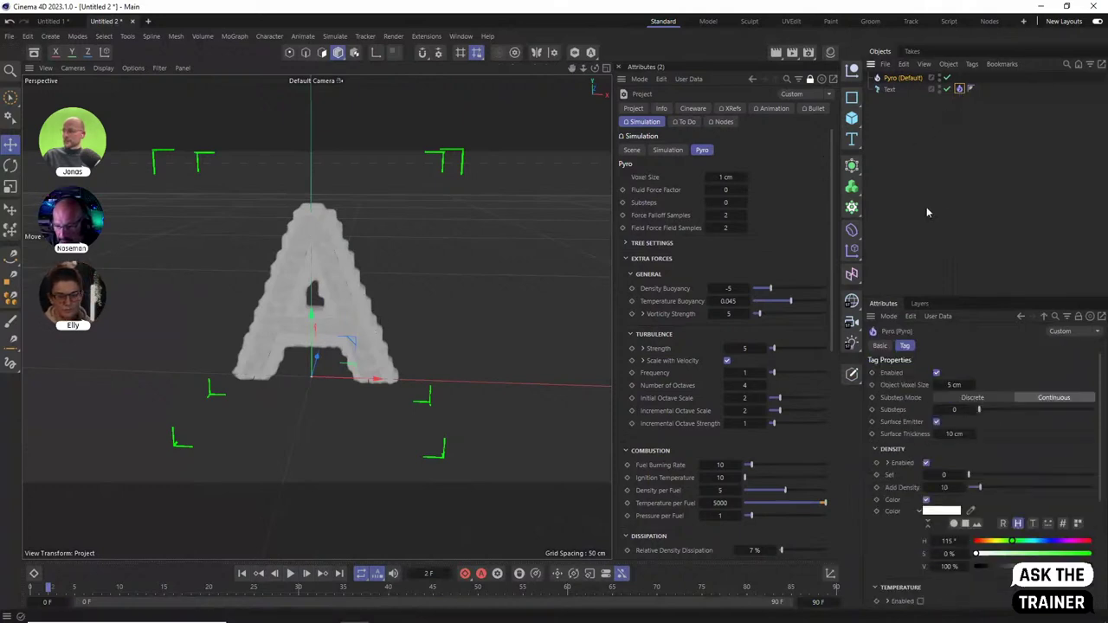
left_click(952, 383)
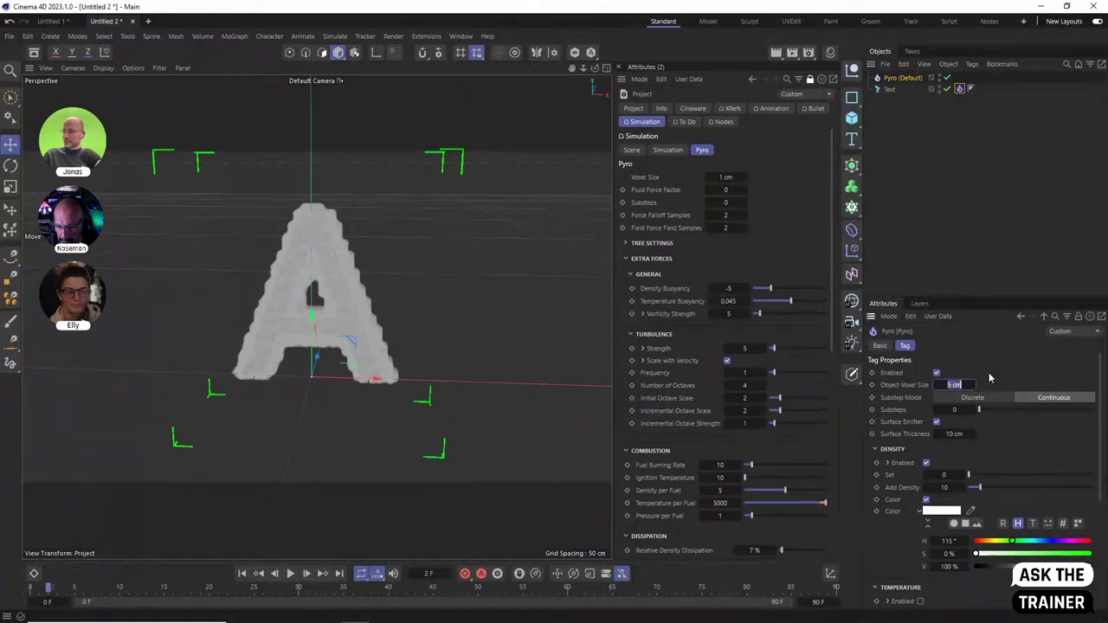
type("1")
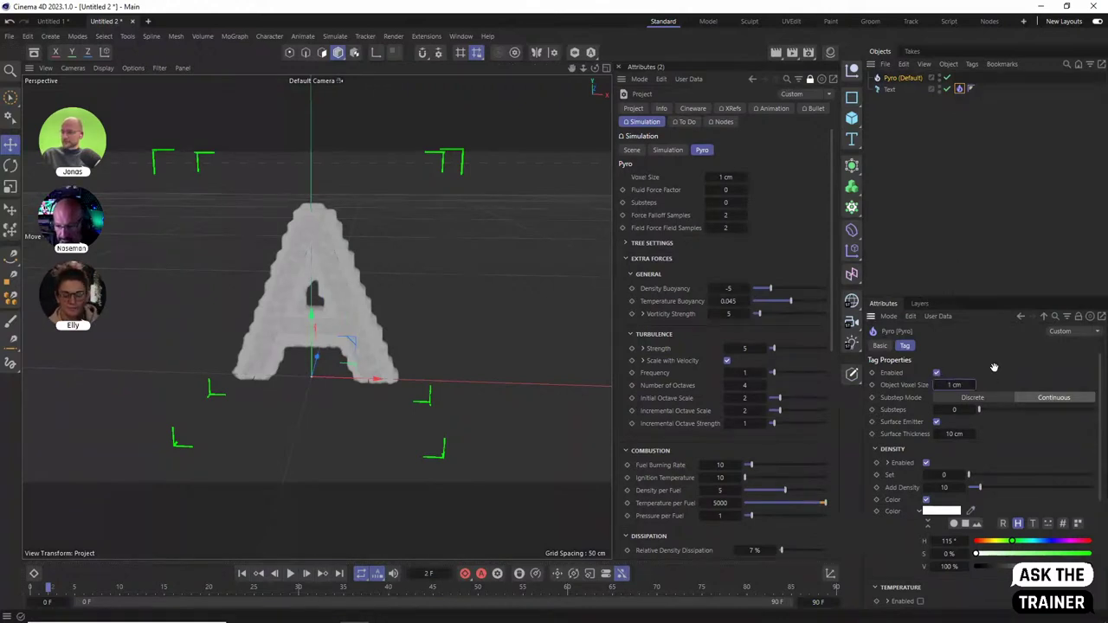
key("Return")
left_click(257, 576)
left_click(306, 574)
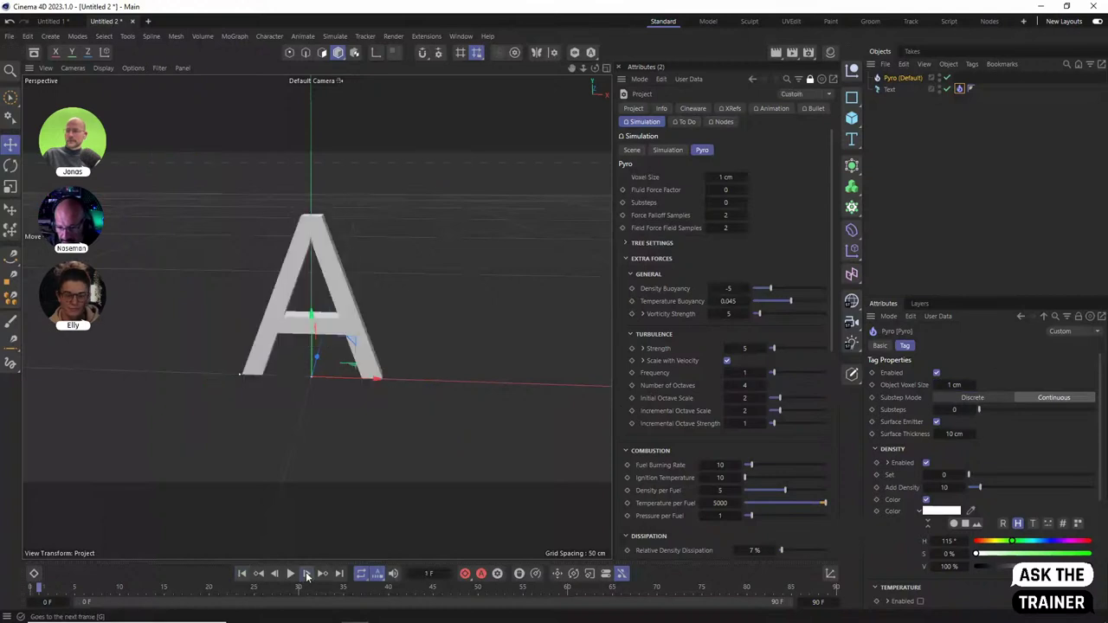
left_click(307, 574)
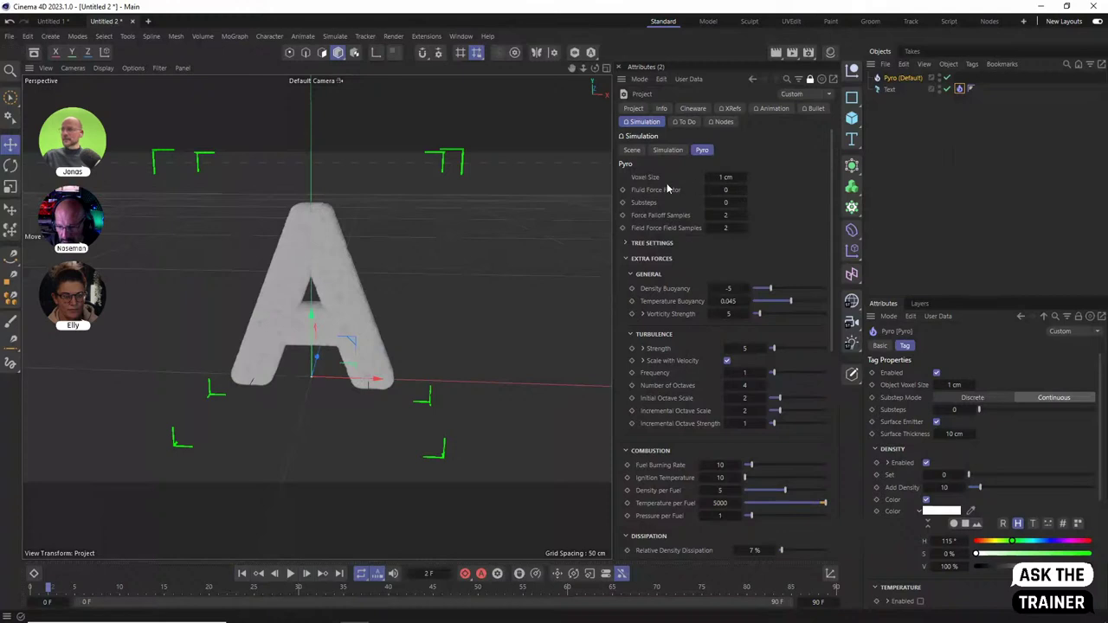
Tilt the letter A text backward by about 48° and rerun the simulation from the start to frame 2
left_click(955, 384)
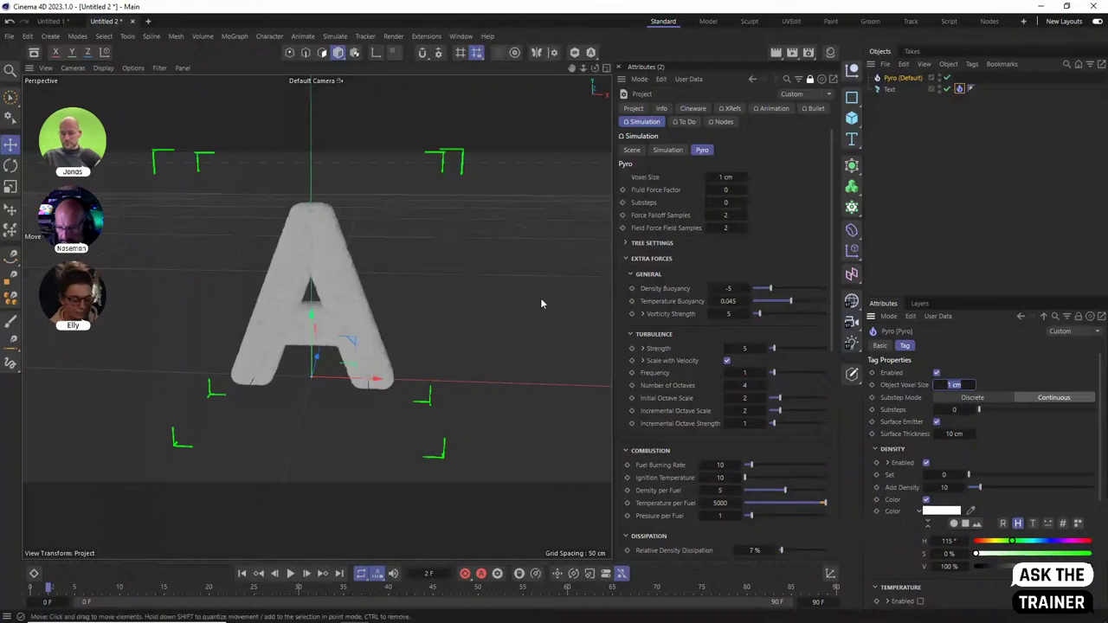
left_click(332, 304)
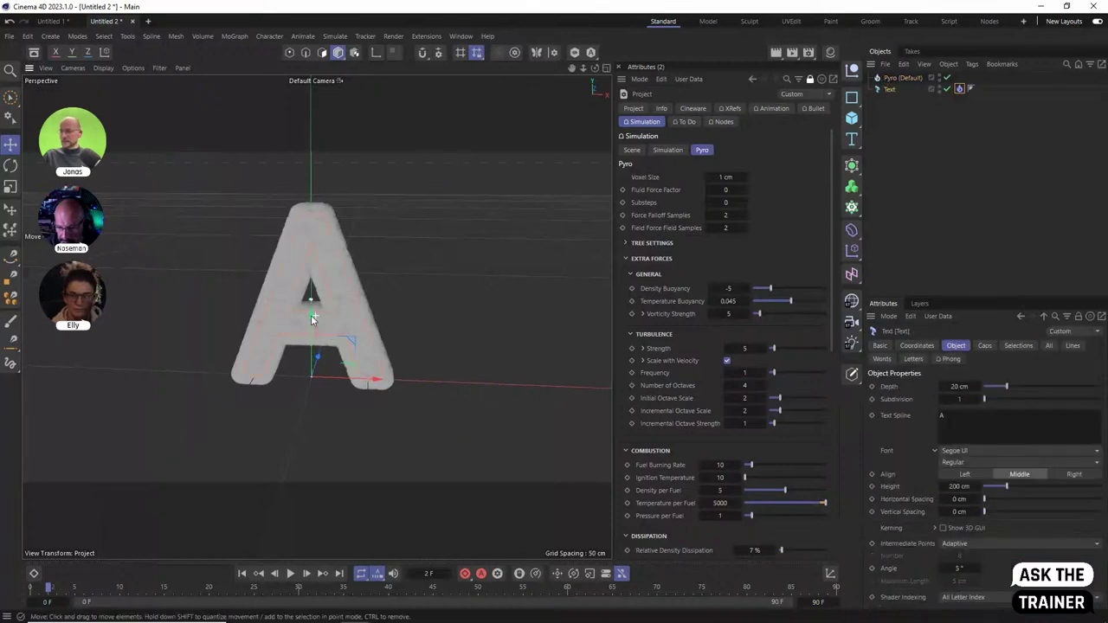
left_click_drag(235, 308, 211, 321, "alt")
key("r")
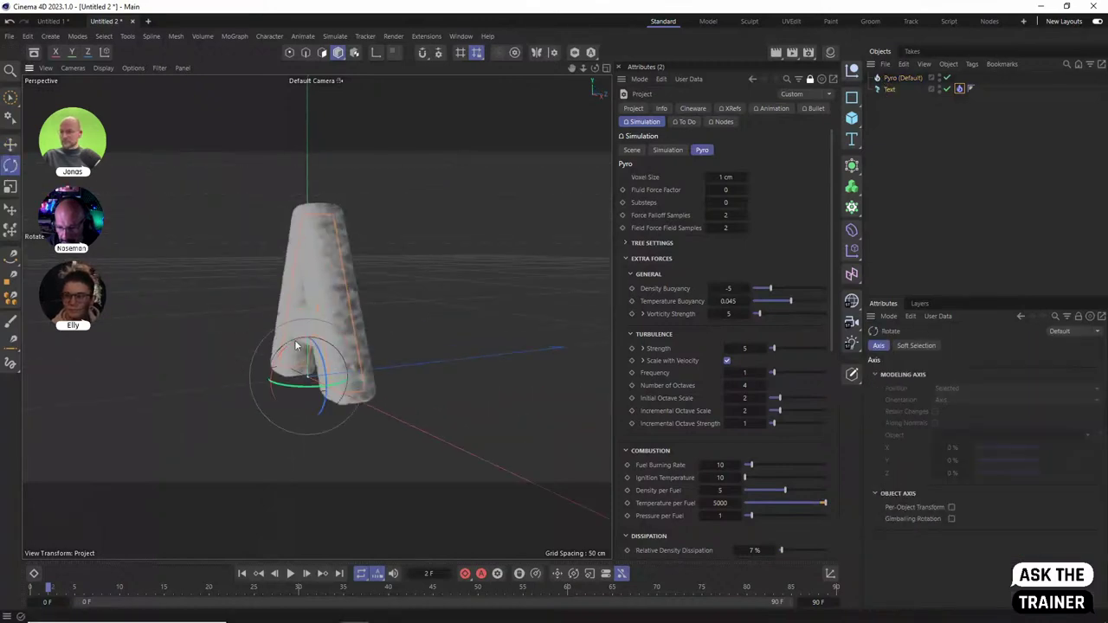
left_click_drag(281, 355, 269, 597)
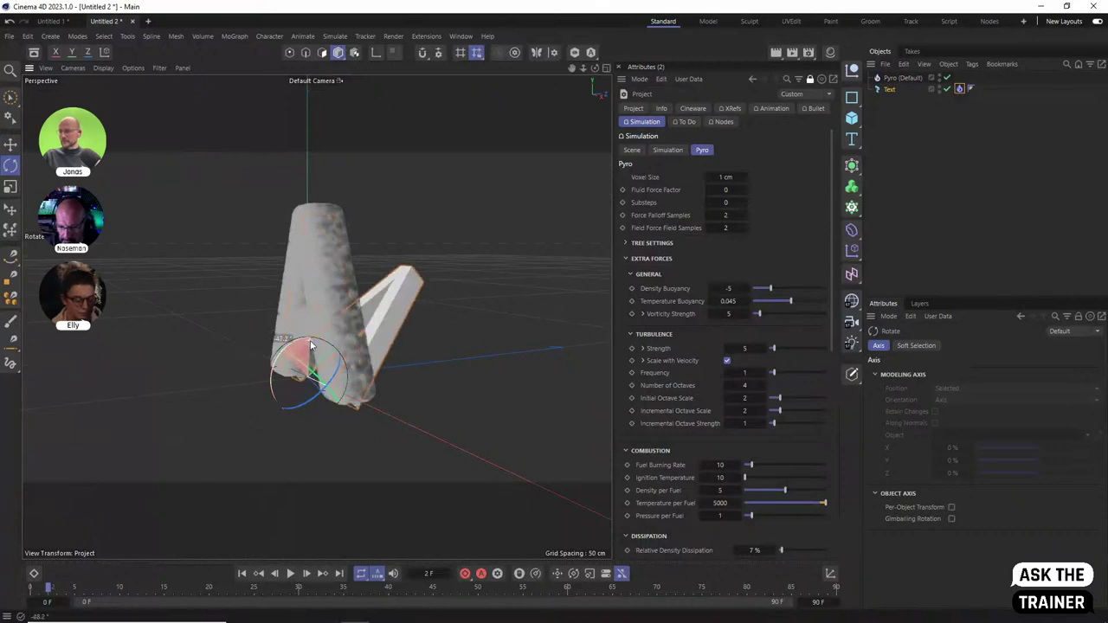
left_click(242, 573)
left_click(308, 575)
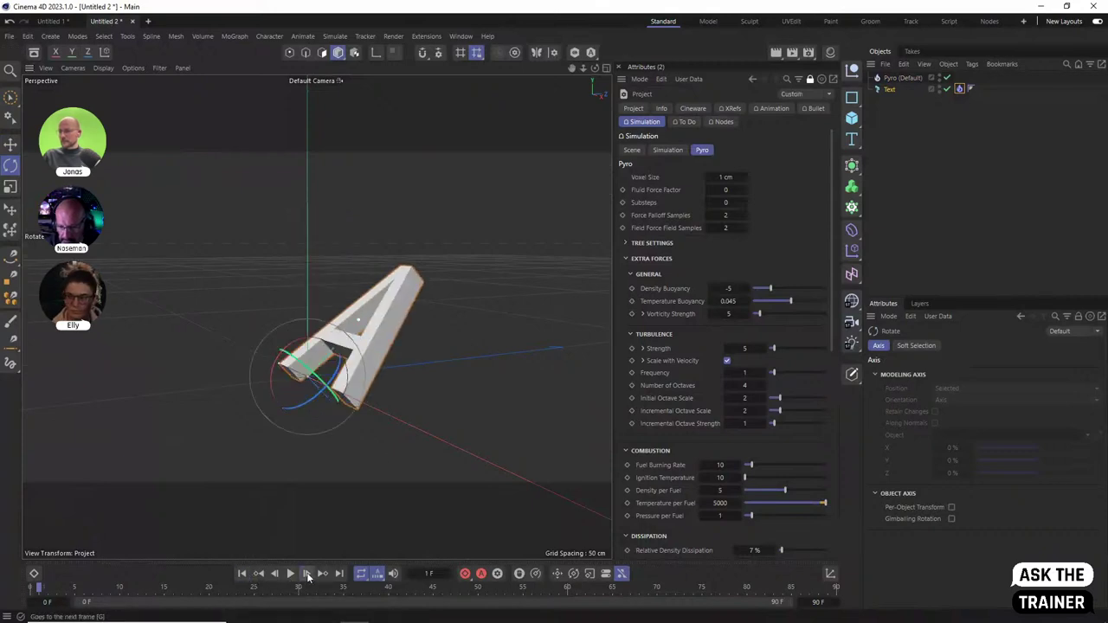
left_click(307, 575)
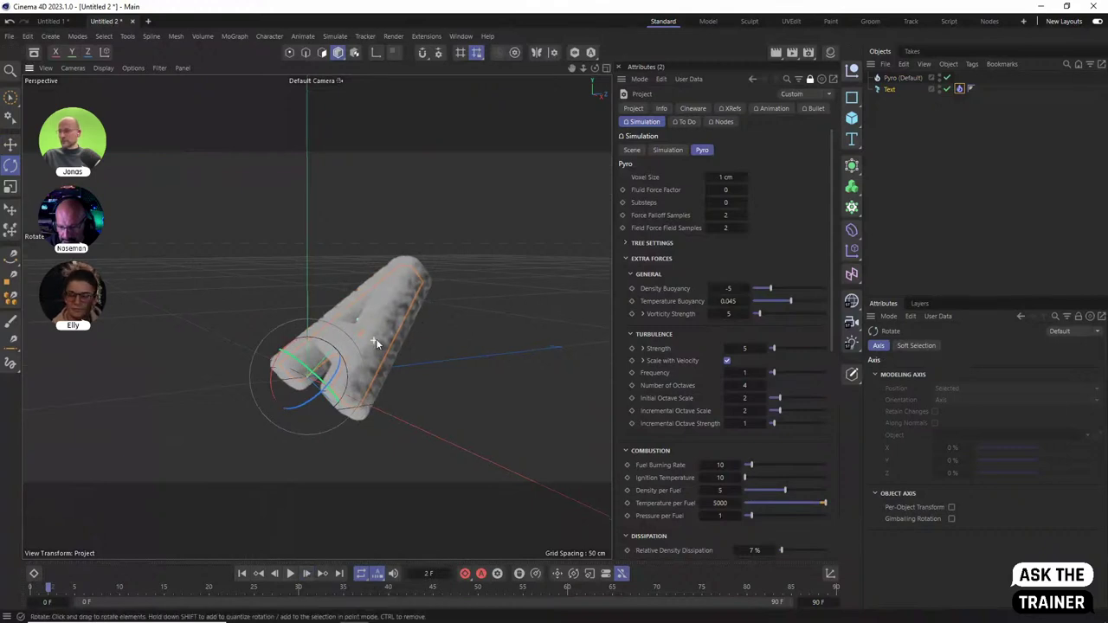
left_click_drag(376, 339, 548, 350, "alt")
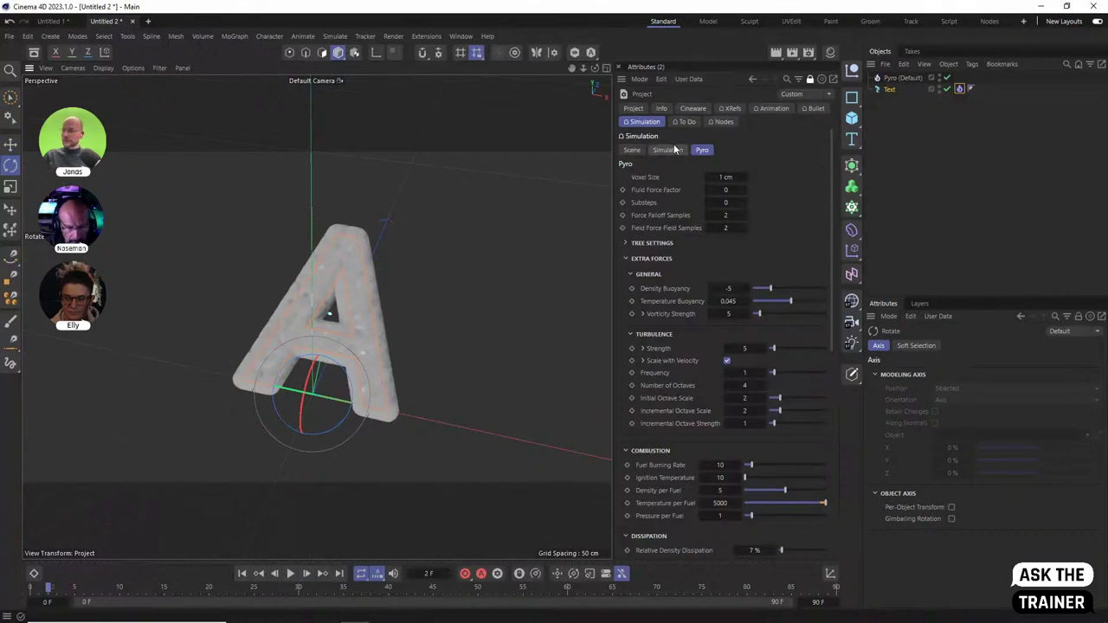
Compare the Pyro object's own Pyro settings with the project's Simulation and Scene settings, including Gravity
left_click(902, 78)
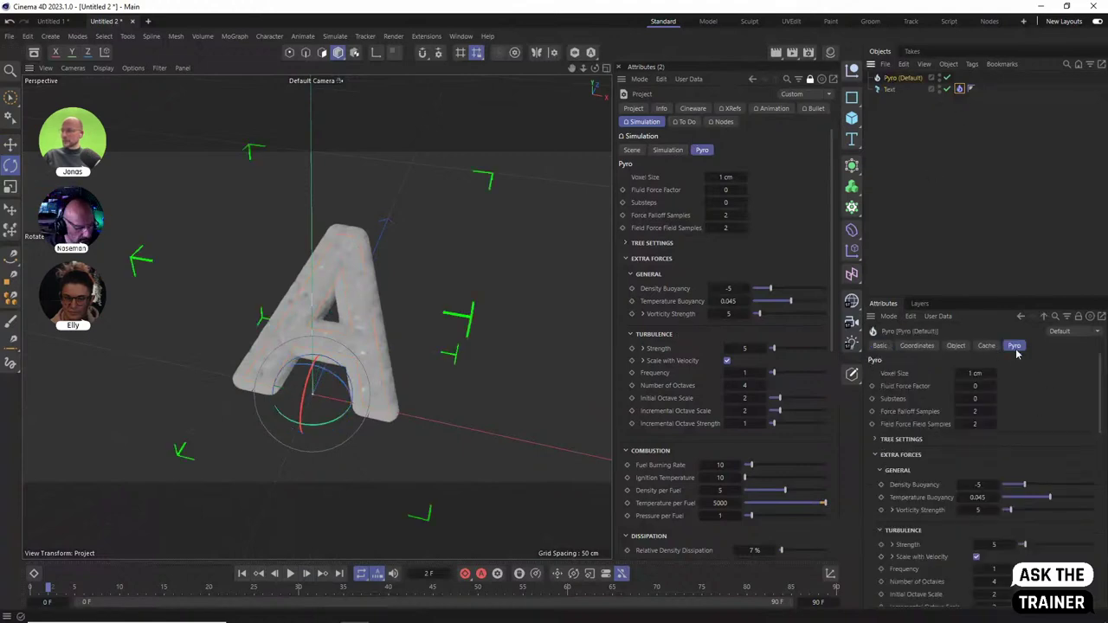
left_click(662, 152)
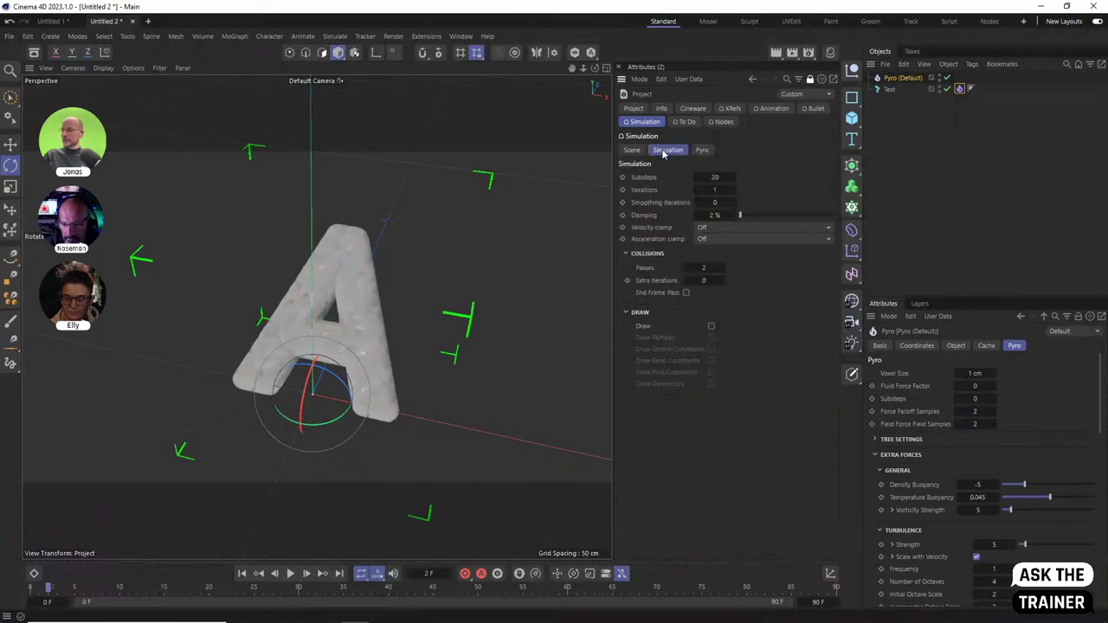
left_click(632, 150)
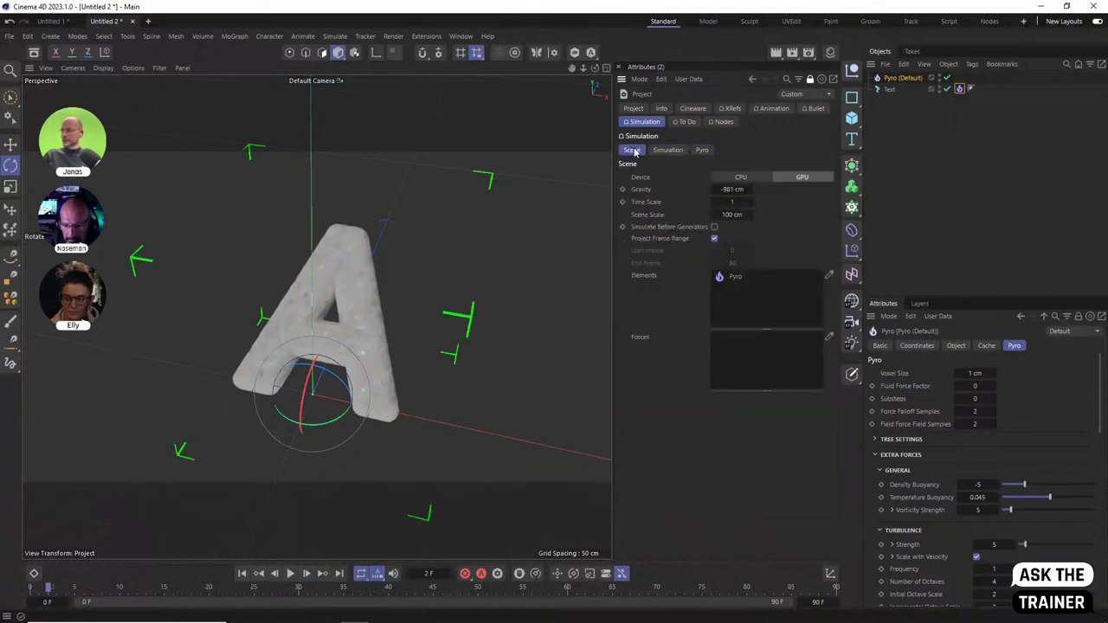
left_click(732, 189)
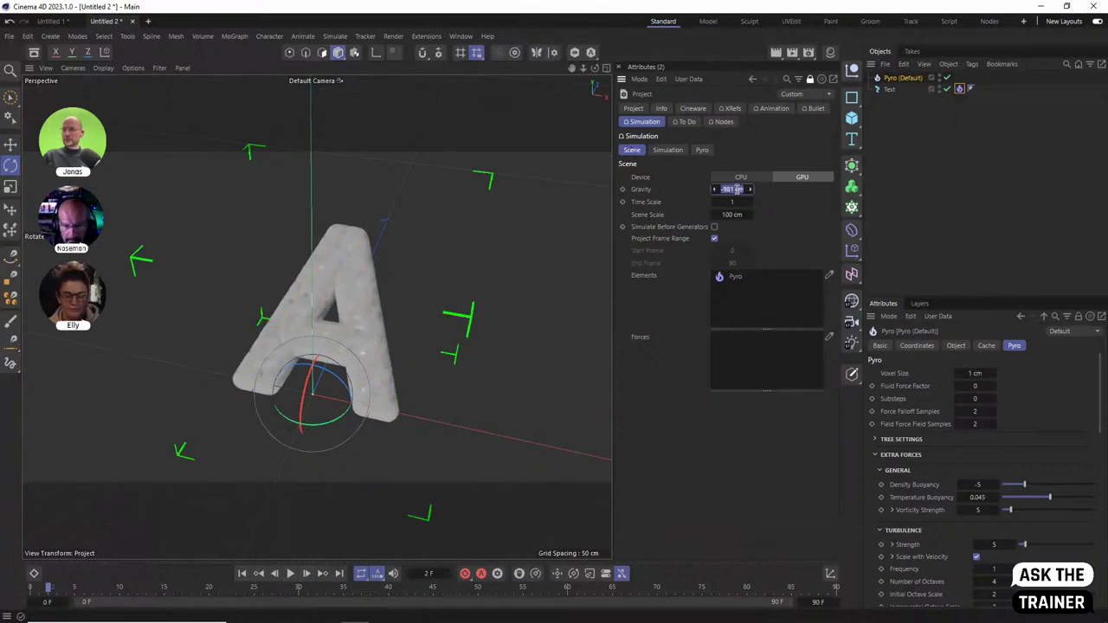
Enable Temperature on the text's Pyro tag and play the simulation from the start to frame 17
left_click(890, 89)
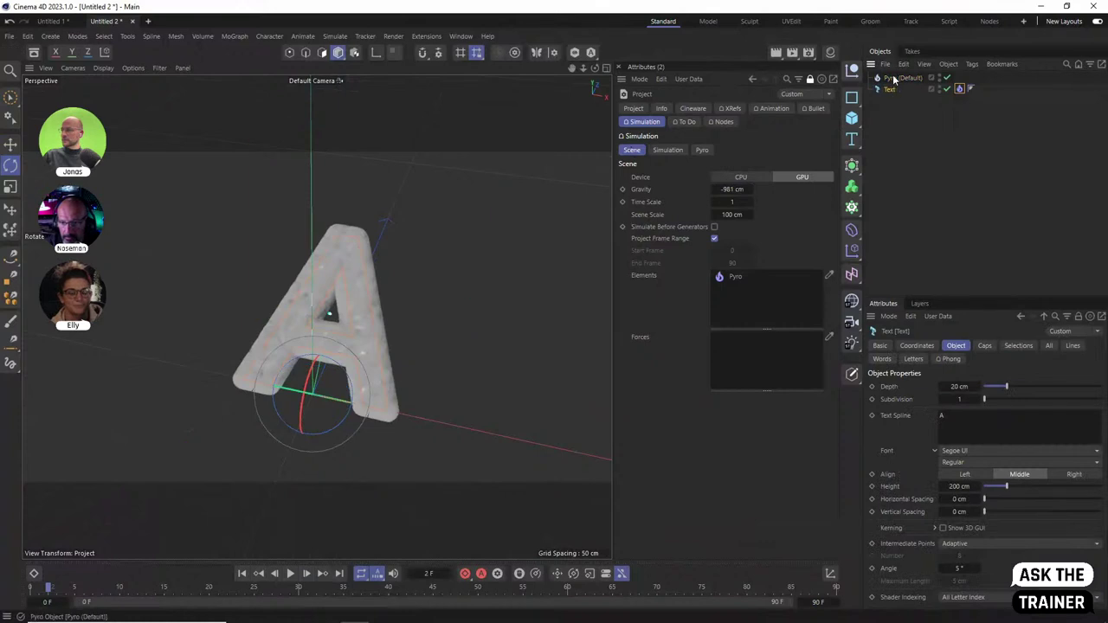
left_click(960, 88)
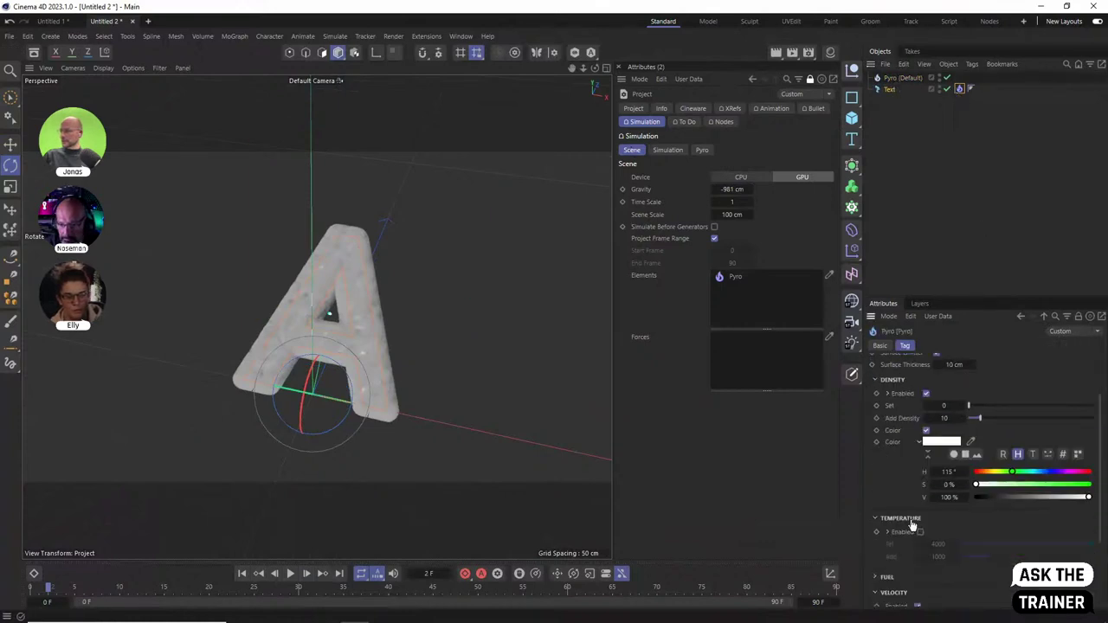
scroll(919, 512, "down", 2)
left_click(921, 532)
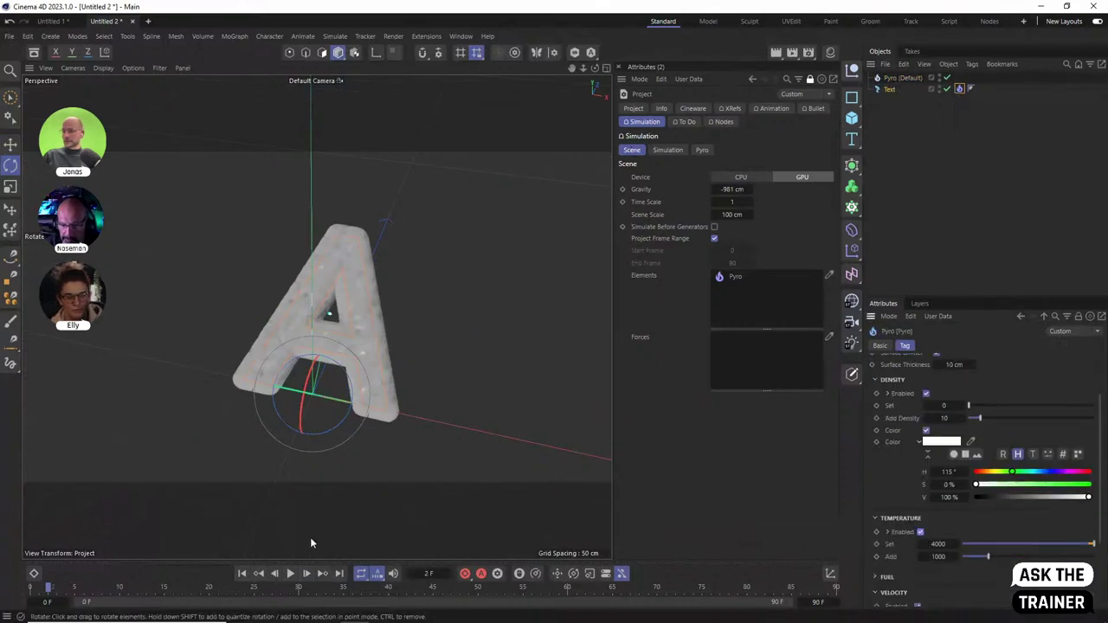
left_click(241, 573)
left_click(291, 573)
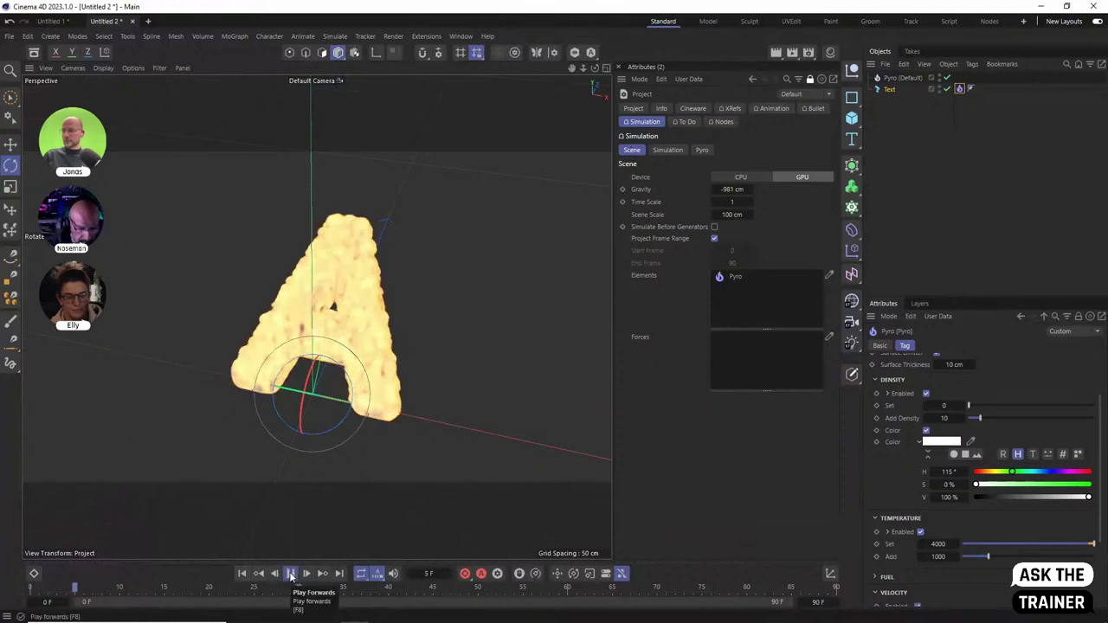
left_click(291, 573)
left_click_drag(303, 511, 295, 529, "alt")
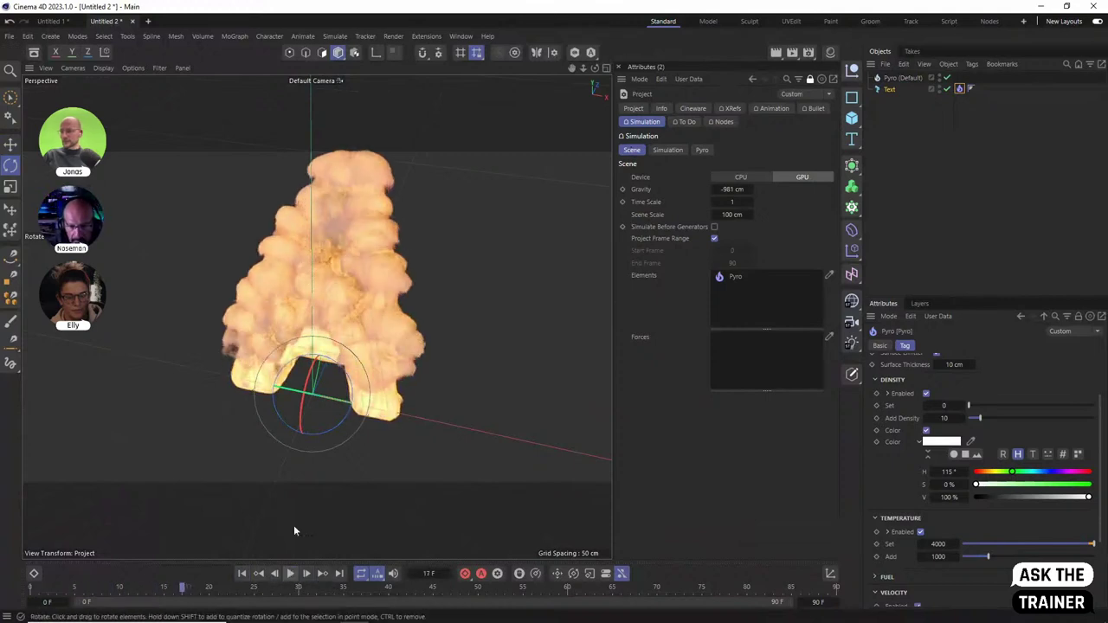
left_click_drag(286, 294, 217, 286, "alt")
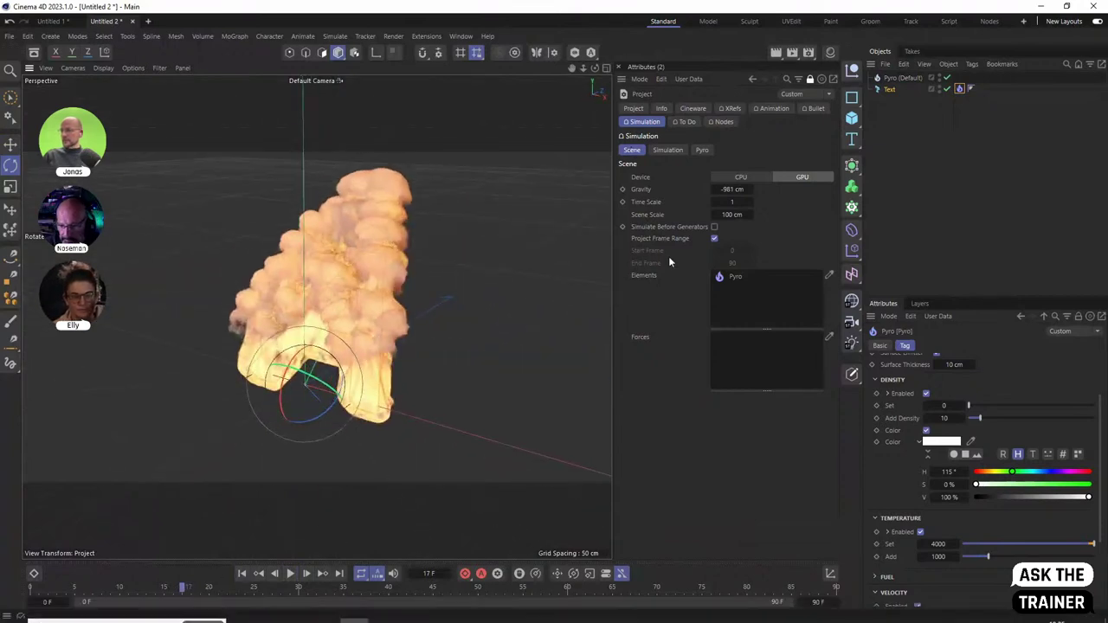
Set the project scene's Gravity to 0 cm and replay the simulation from the start to frame 47
double_click(736, 190)
type("1")
key("Return")
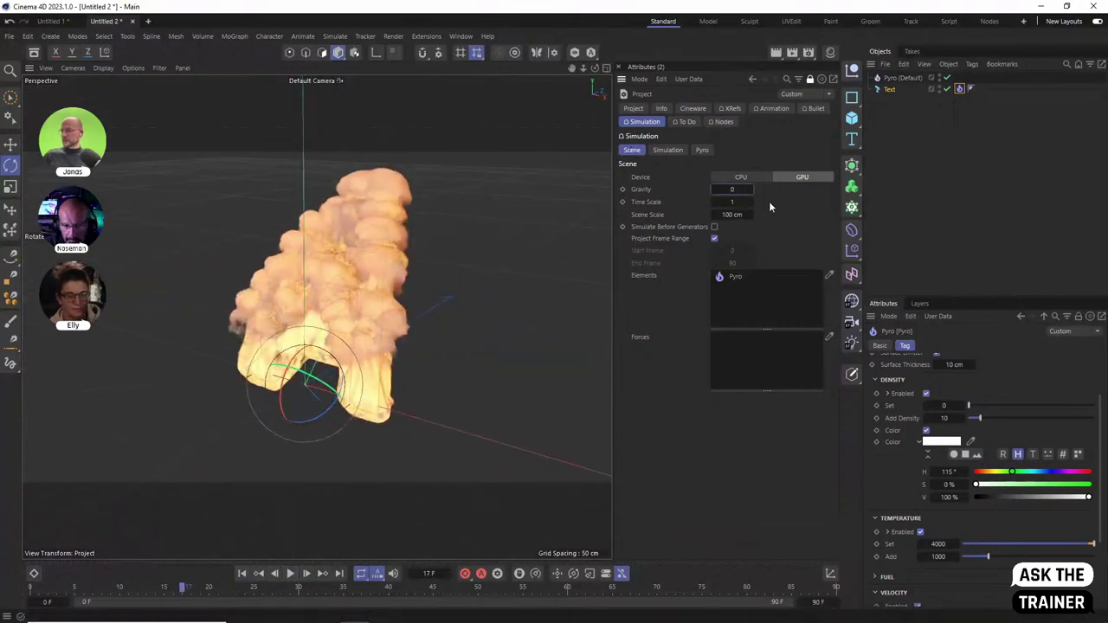
left_click(241, 573)
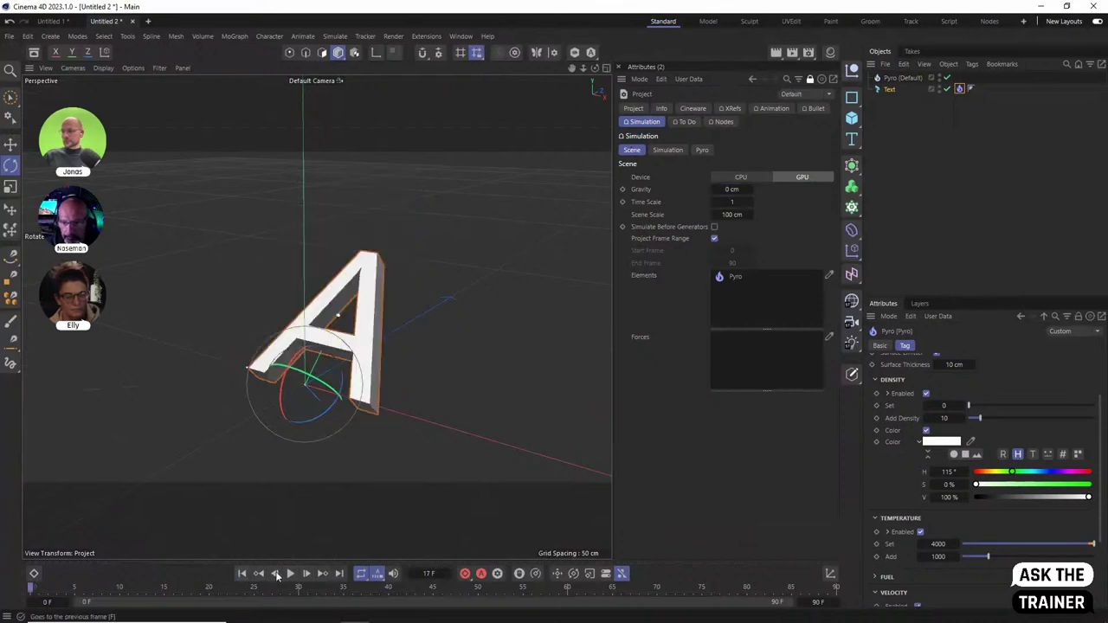
left_click(291, 573)
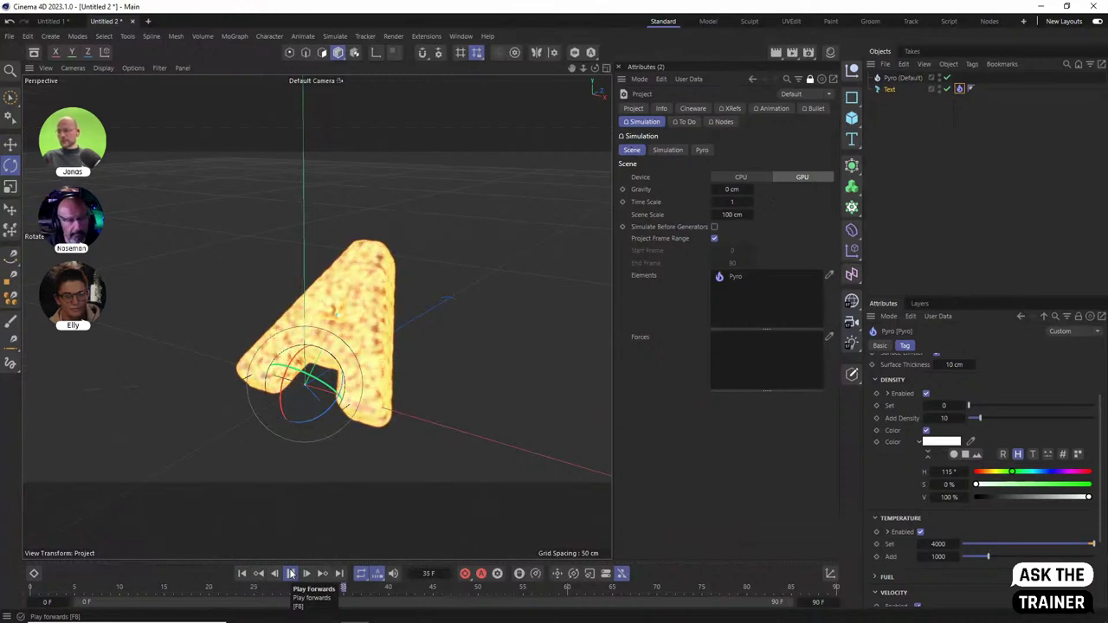
left_click(292, 574)
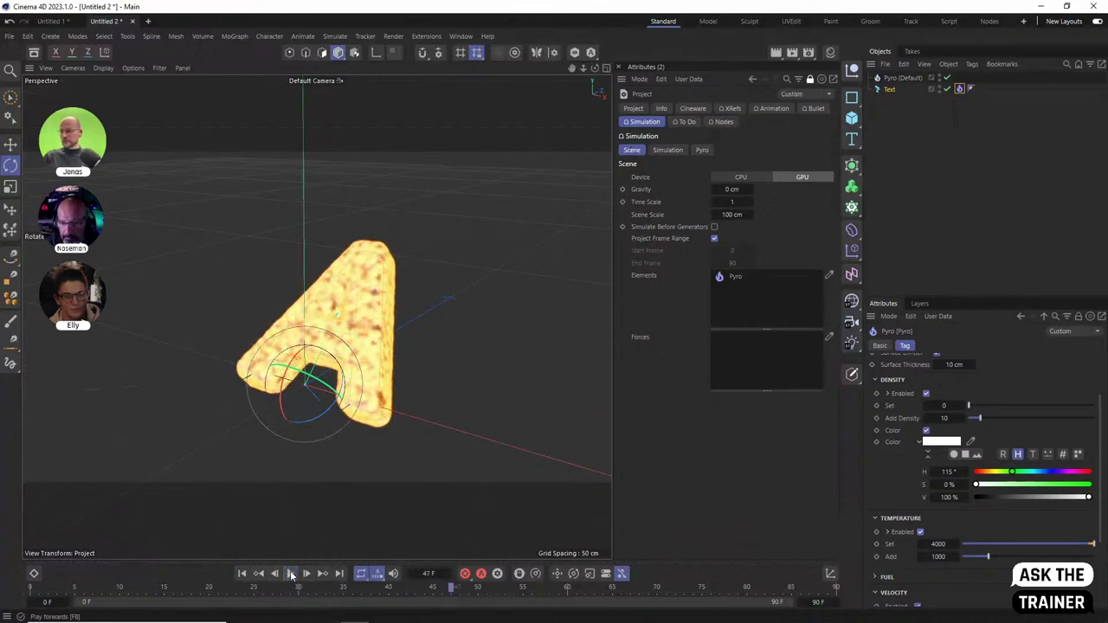
mouse_move(360, 409)
left_mouse_down("alt")
mouse_move(256, 310)
mouse_move(235, 358)
mouse_move(378, 420)
left_mouse_up("alt")
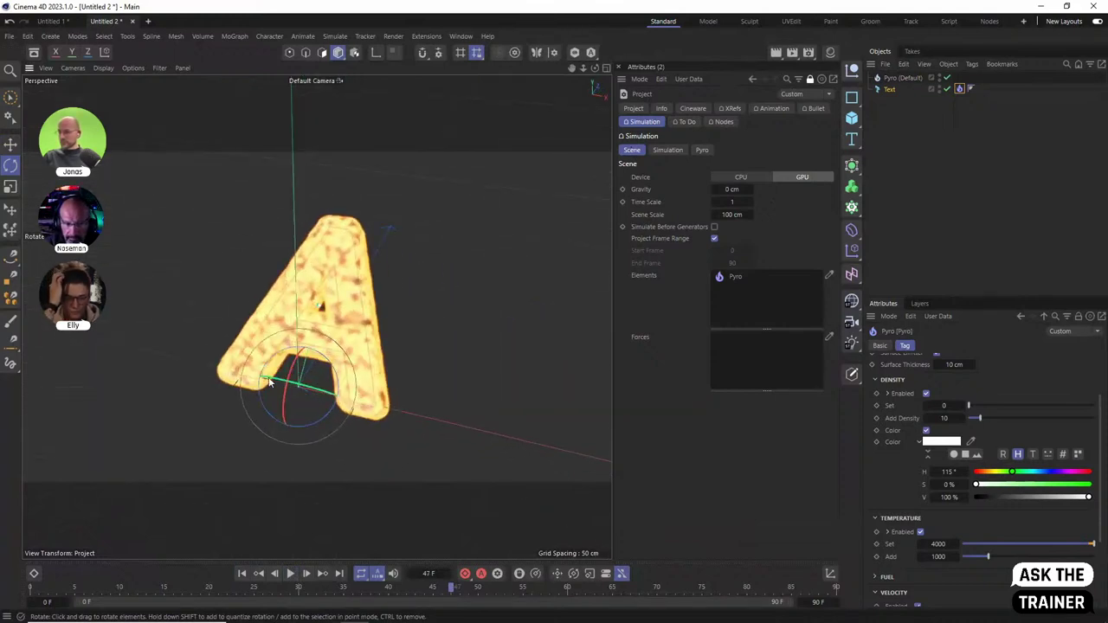
Rewind to the start, restore the scene's Gravity to -981 cm and set its Time Scale to 0.1
left_click(258, 577)
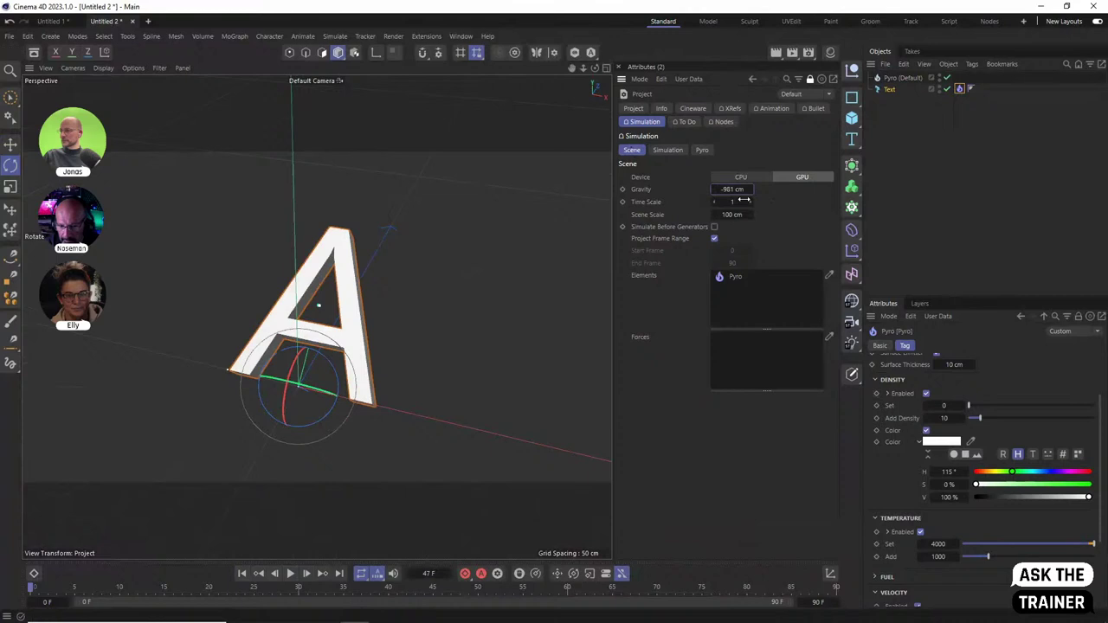
left_click(743, 201)
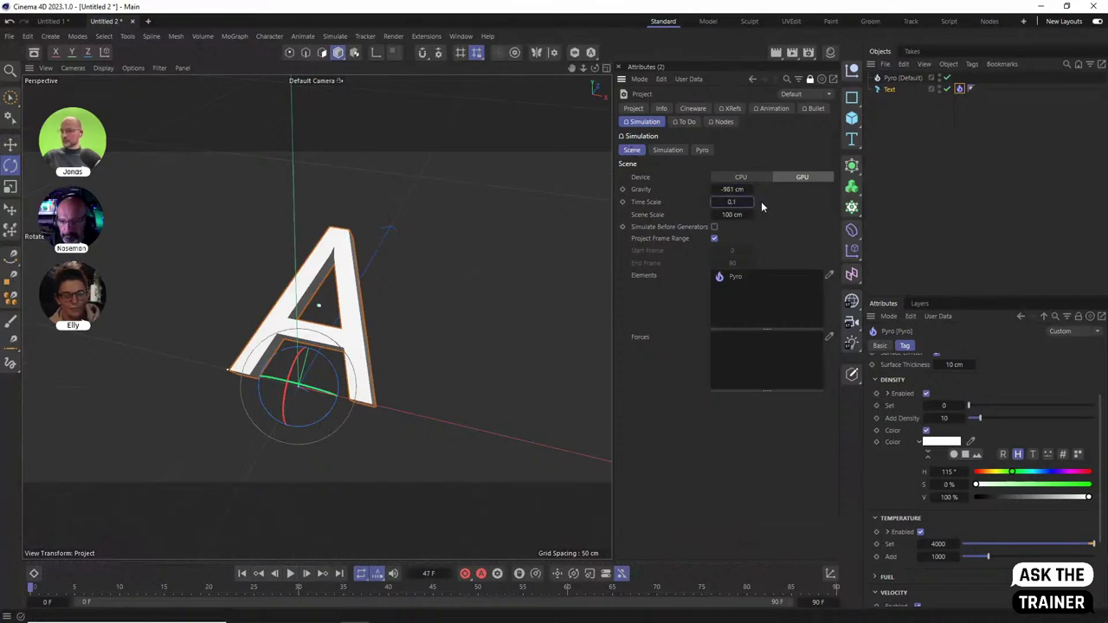
key("Return")
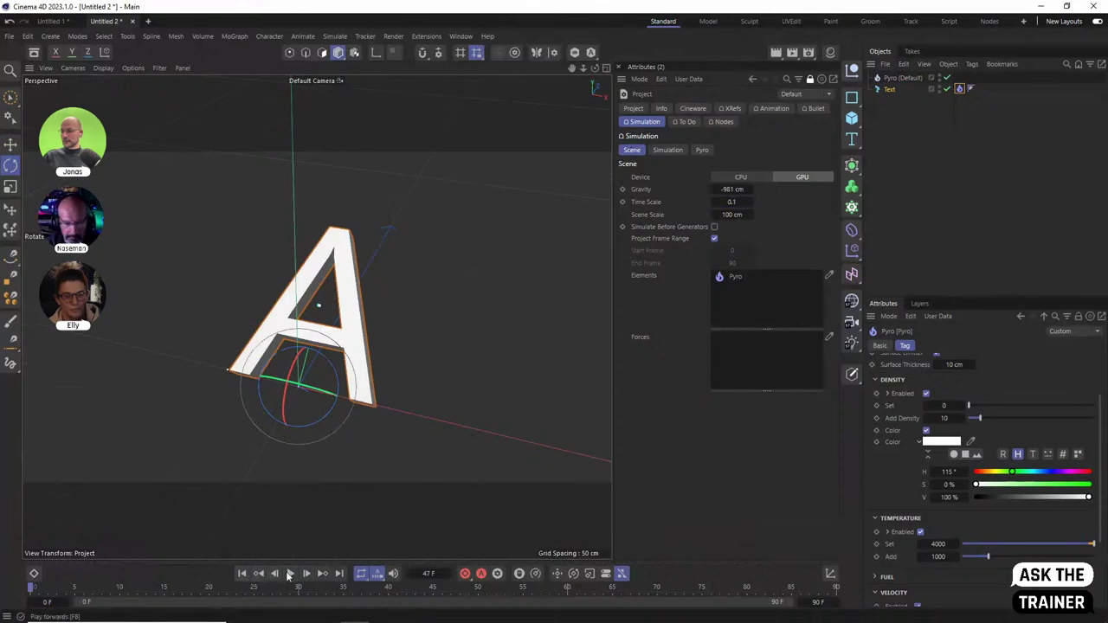
Play the simulation from the start to frame 56
left_click(290, 574)
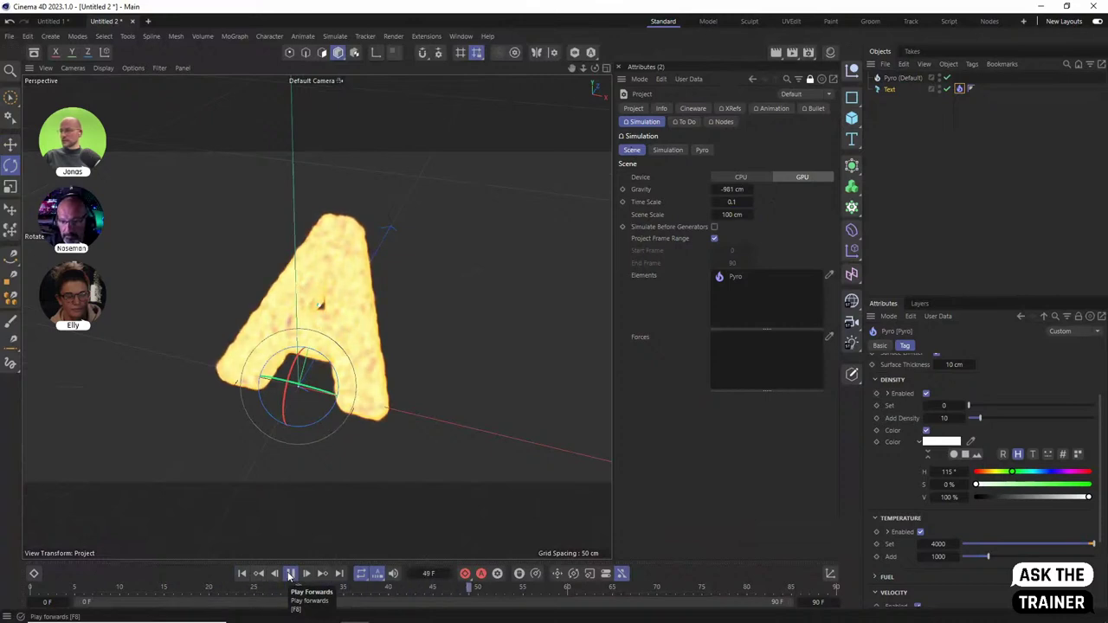
left_click(291, 573)
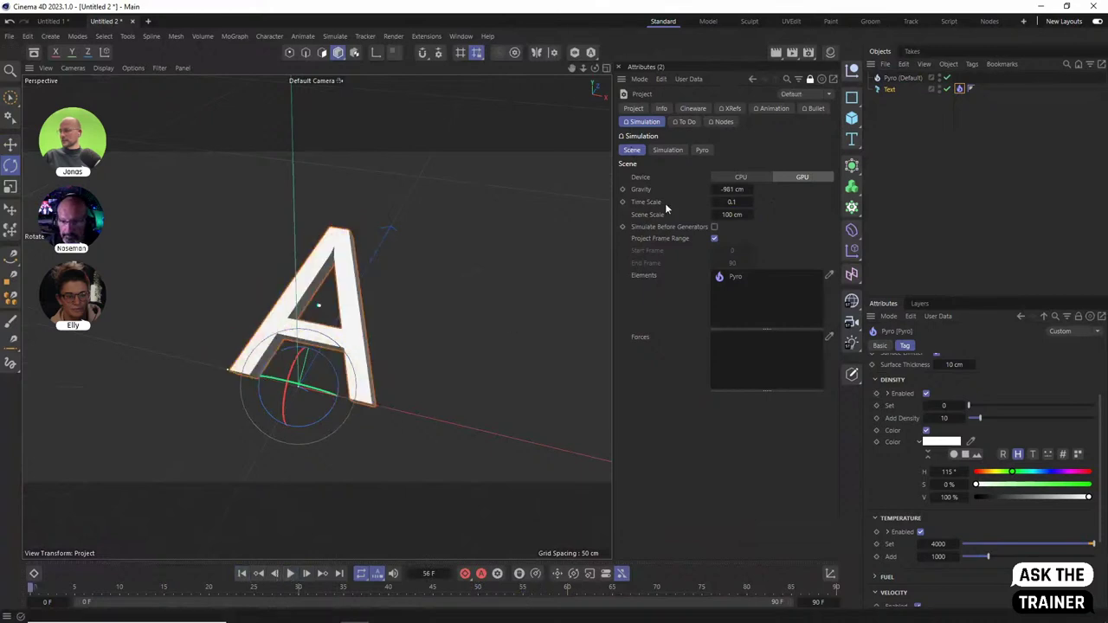
Set the project scene's Time Scale to 0.5 and replay the simulation from the start to frame 29
type("0.5")
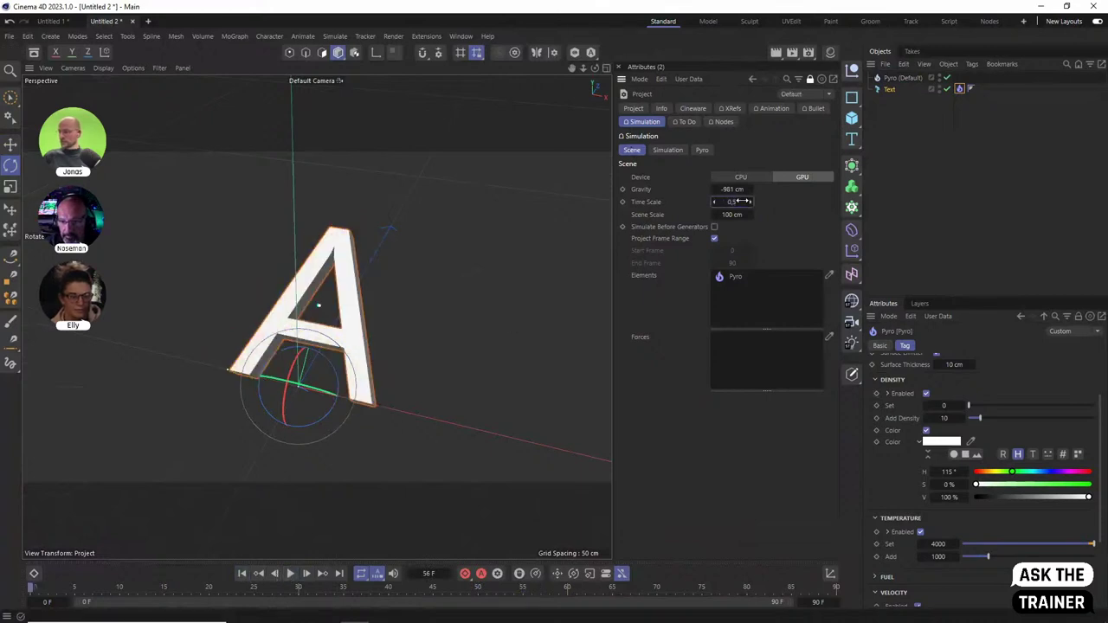
left_click(242, 574)
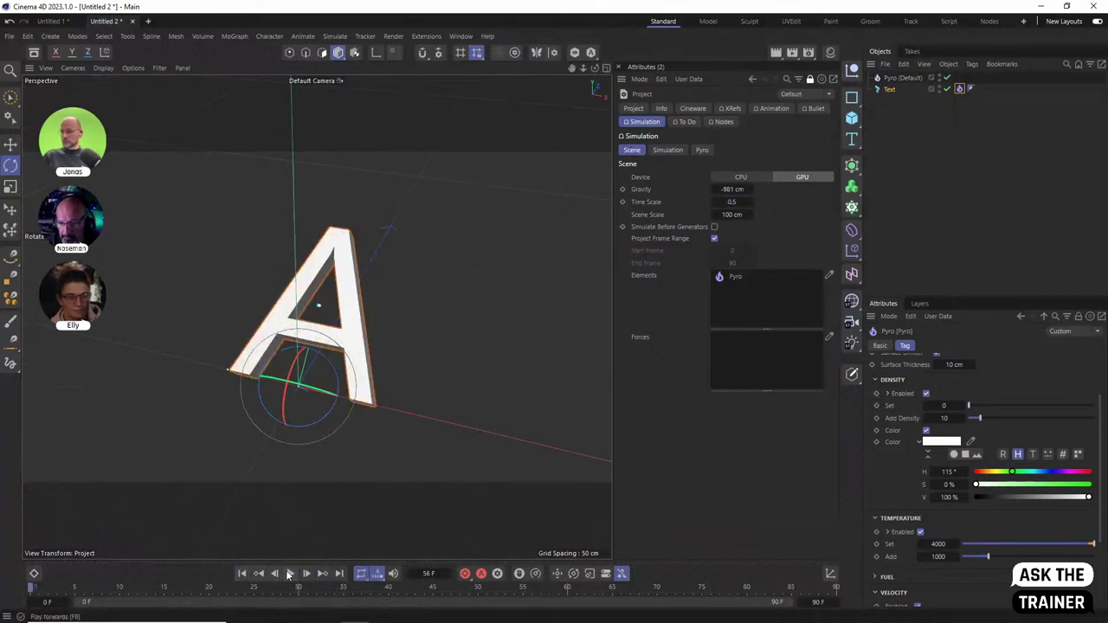
left_click(291, 573)
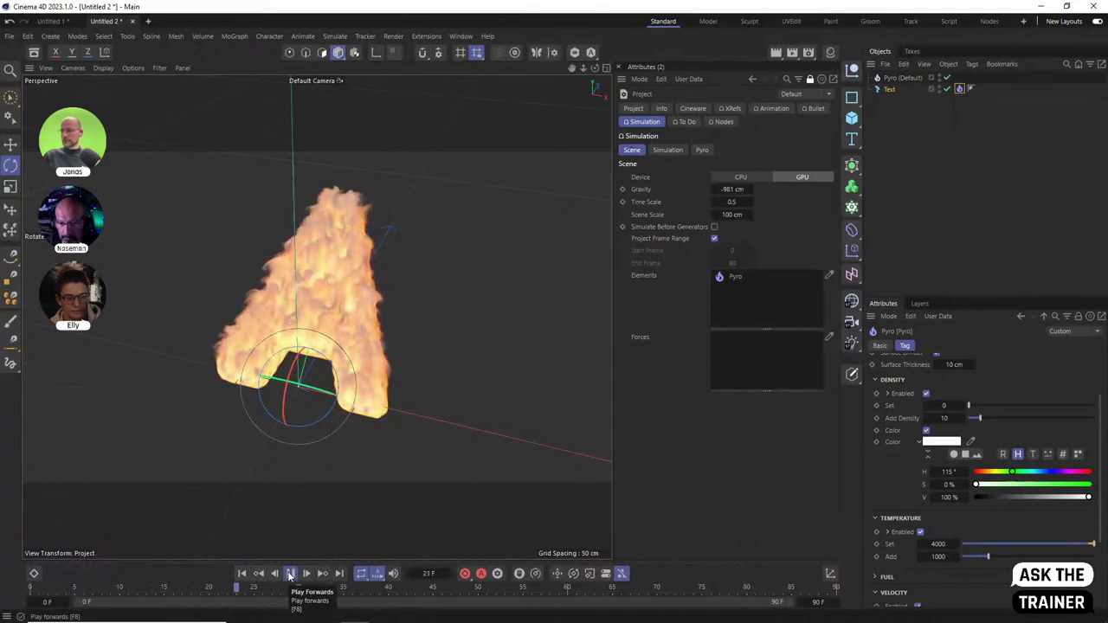
left_click(291, 573)
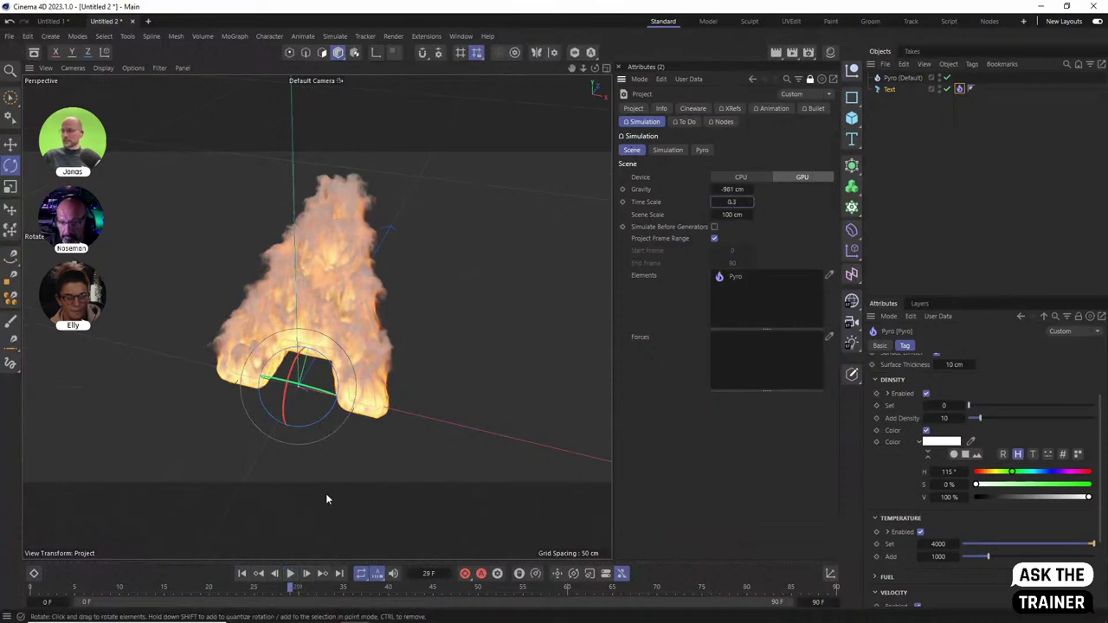
Set the project scene's Time Scale to 0.3 and replay the simulation from the start to frame 81
left_click(242, 573)
left_click(291, 573)
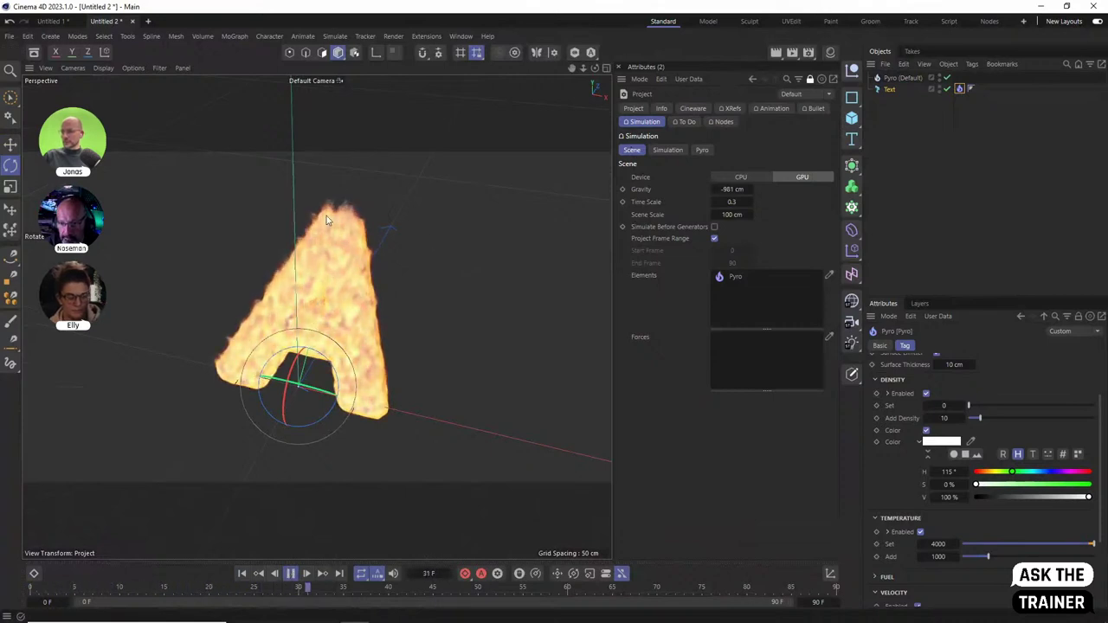
left_click(292, 574)
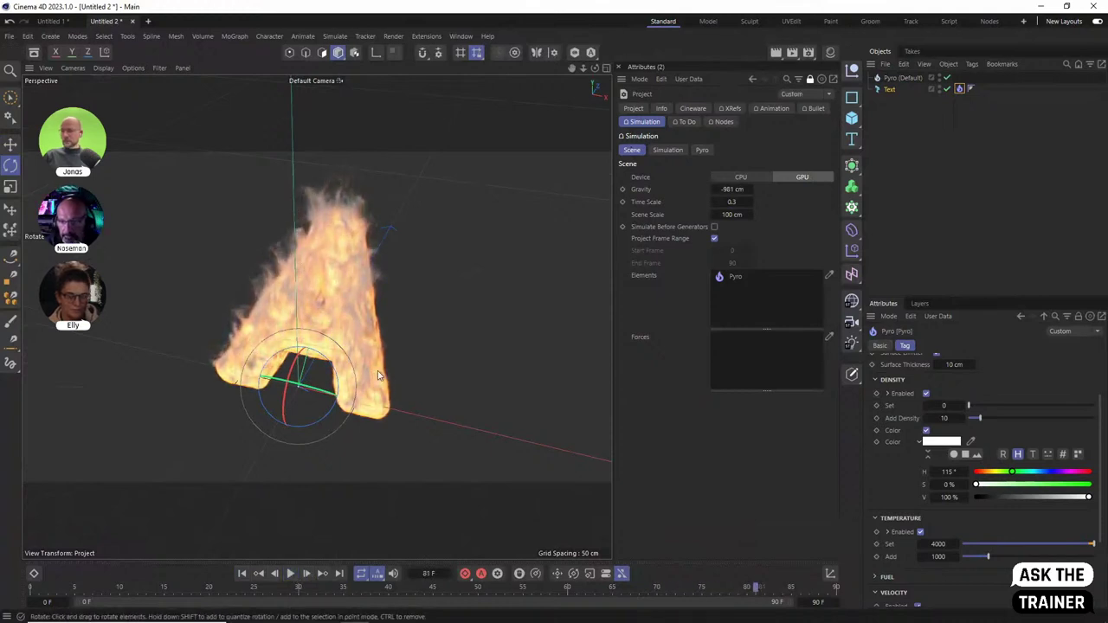
left_click_drag(359, 332, 303, 314, "alt")
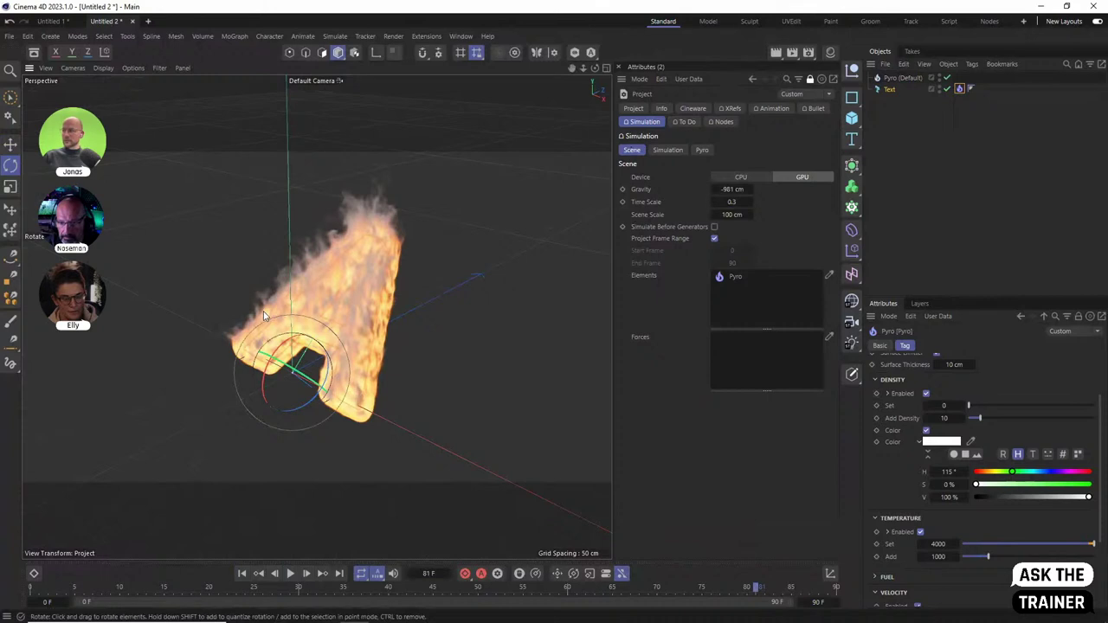
Set both Relative Density Dissipation and Relative Temperature Dissipation to 1 % in the project's Pyro simulation settings
left_click(702, 151)
scroll(686, 432, "down", 5)
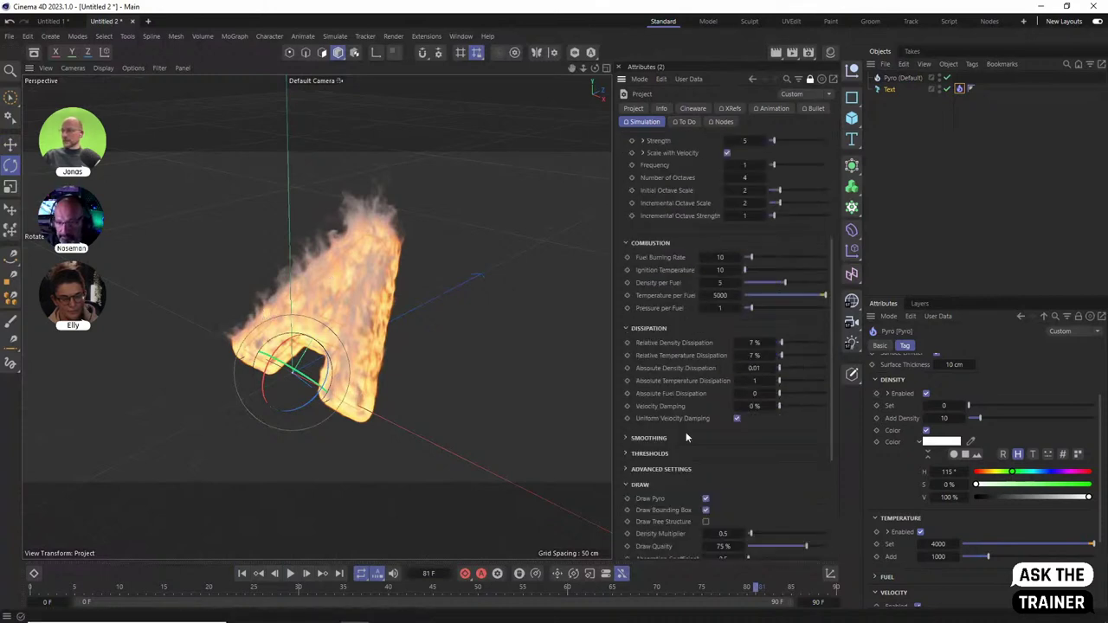
left_click(755, 342)
type("1")
key("Tab")
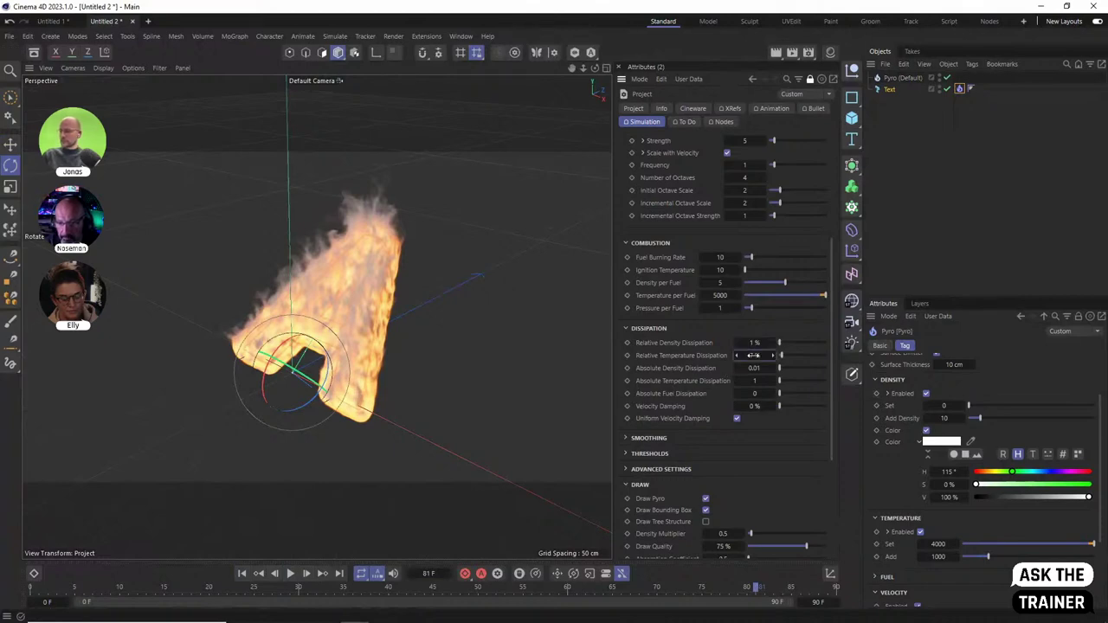
type("1")
key("Return")
Rewind to the start and play the simulation to frame 71
left_click(242, 574)
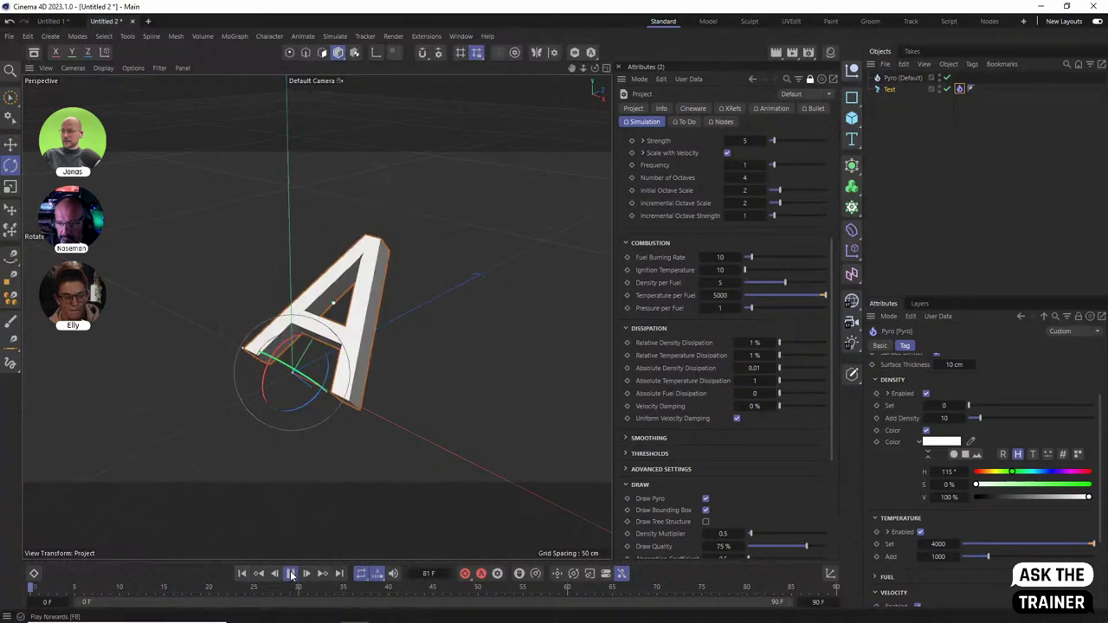
left_click(291, 574)
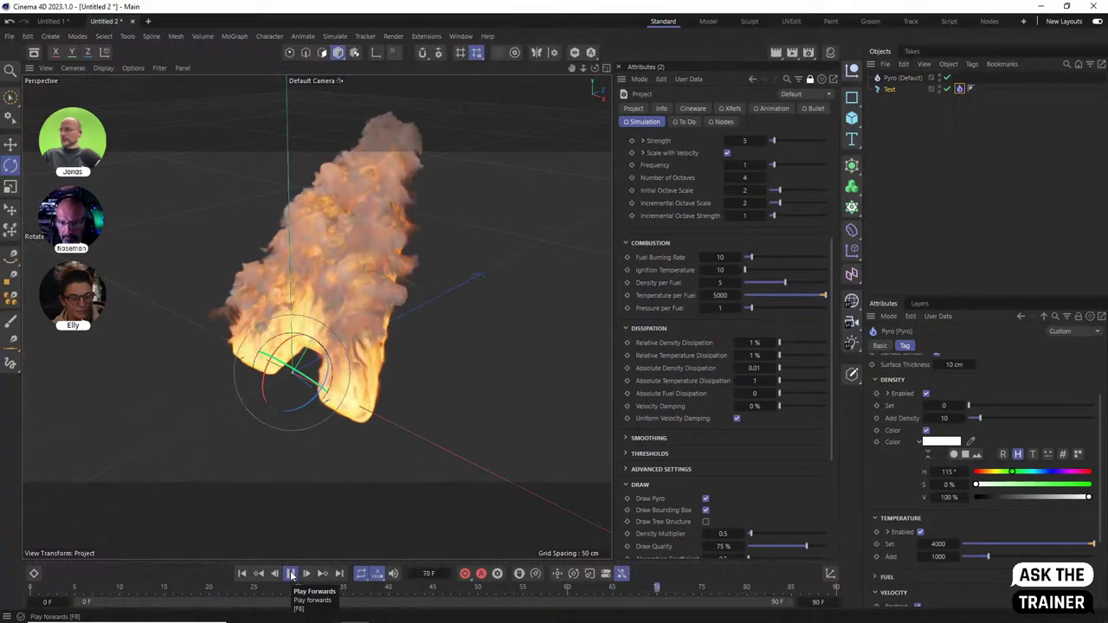
left_click(292, 574)
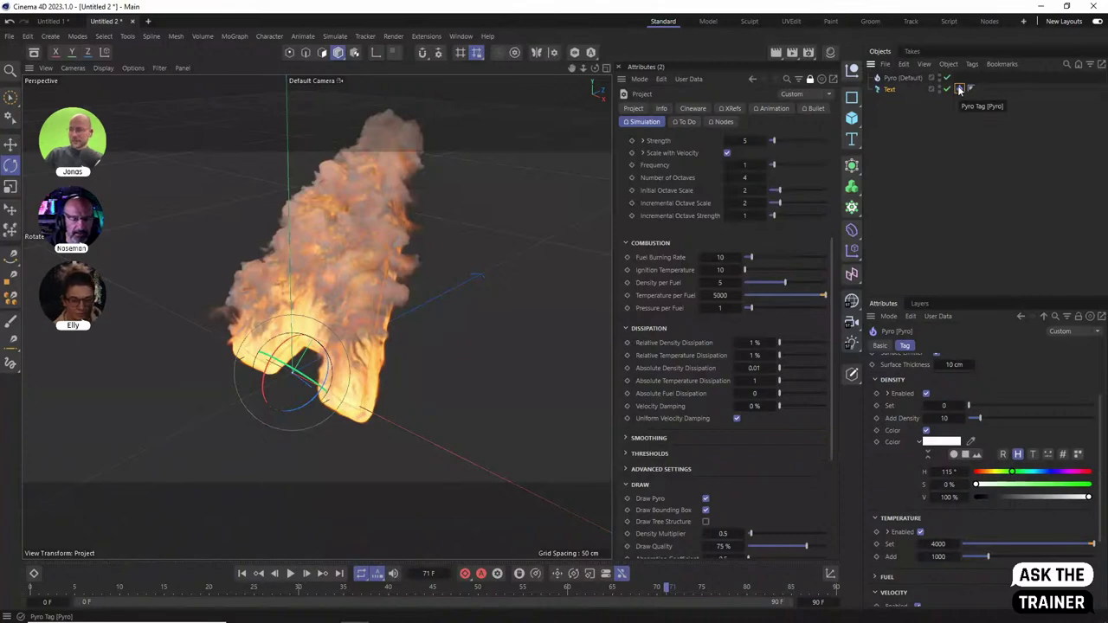
Add a Plane, apply a Cloth simulation tag to it and show the tag's Cache settings
left_click(852, 117)
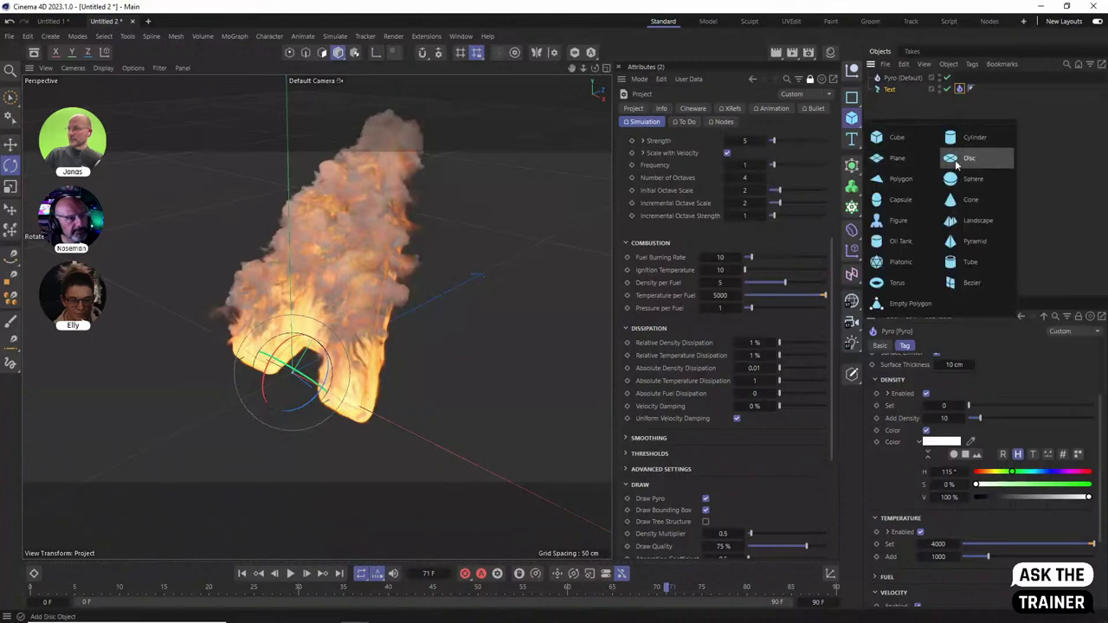
left_click(896, 158)
right_click(897, 80)
mouse_move(952, 188)
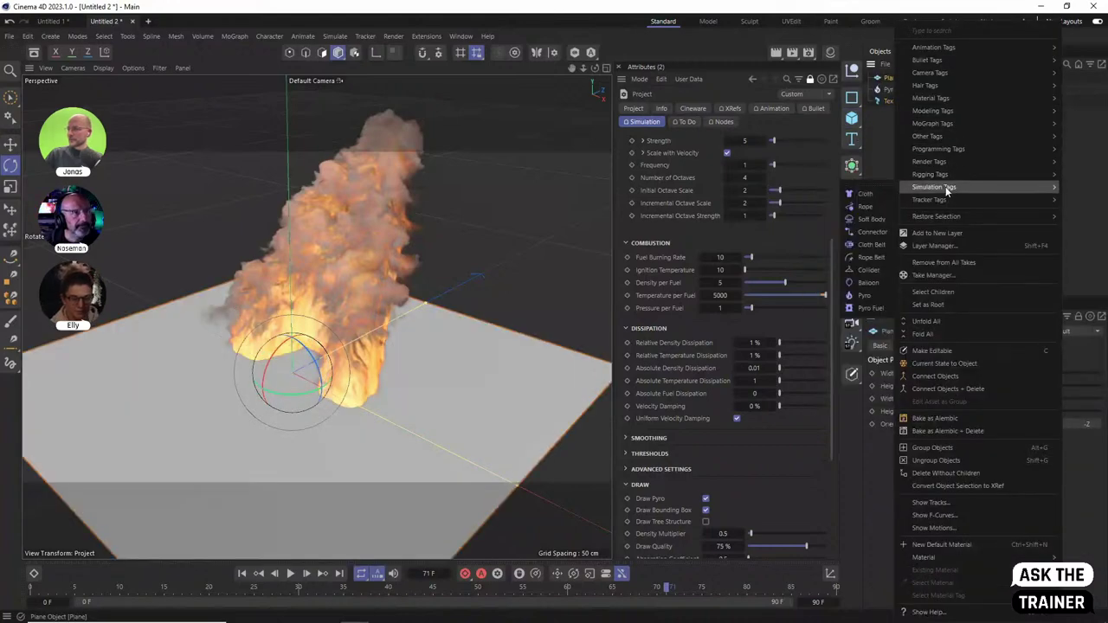
left_click(866, 194)
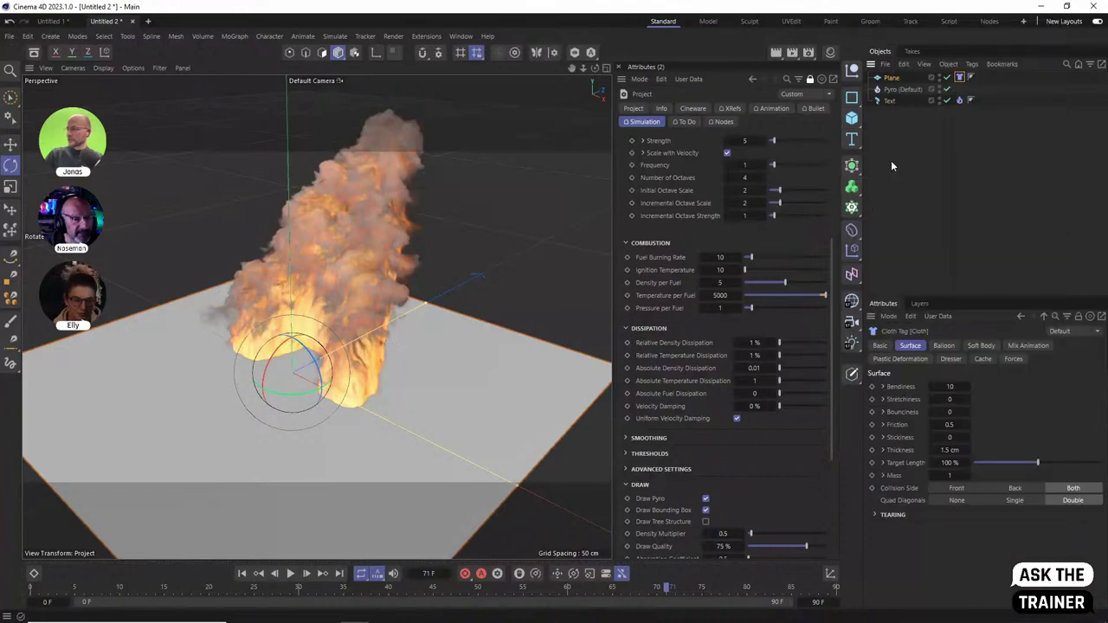
left_click(982, 358)
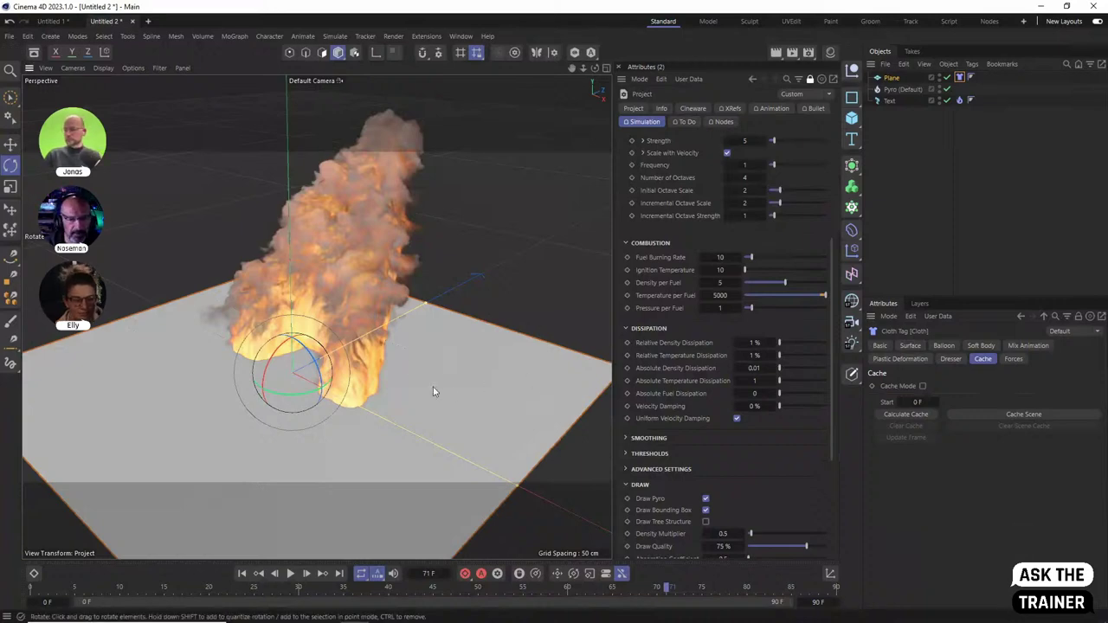
Scale the plane down to about 211 cm square and raise it to around the top of the letter
key("t")
left_click_drag(446, 383, 220, 413)
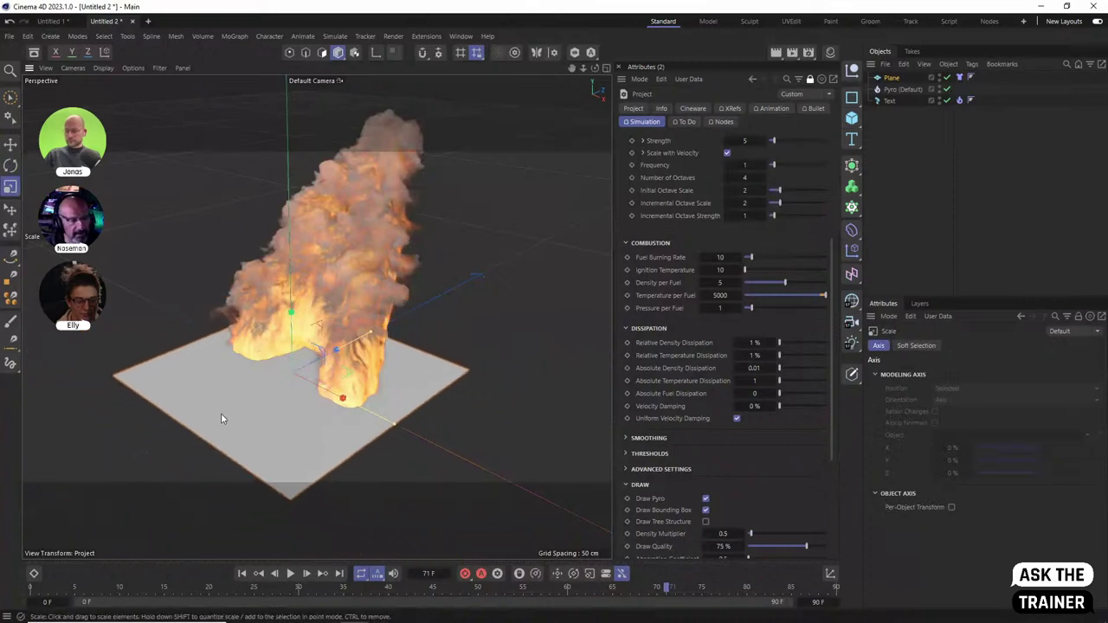
key("e")
left_click_drag(289, 322, 342, 244)
Set the Voxel Size to 5 cm in the project's Pyro simulation settings
left_click(895, 101)
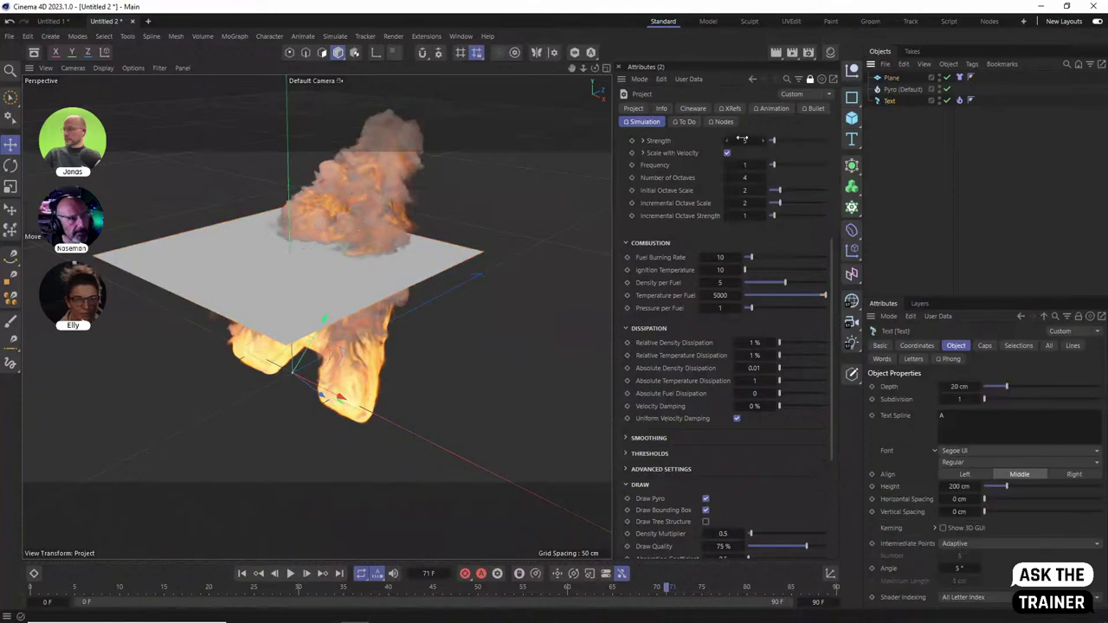
scroll(762, 147, "up", 5)
left_click_drag(727, 175, 741, 176)
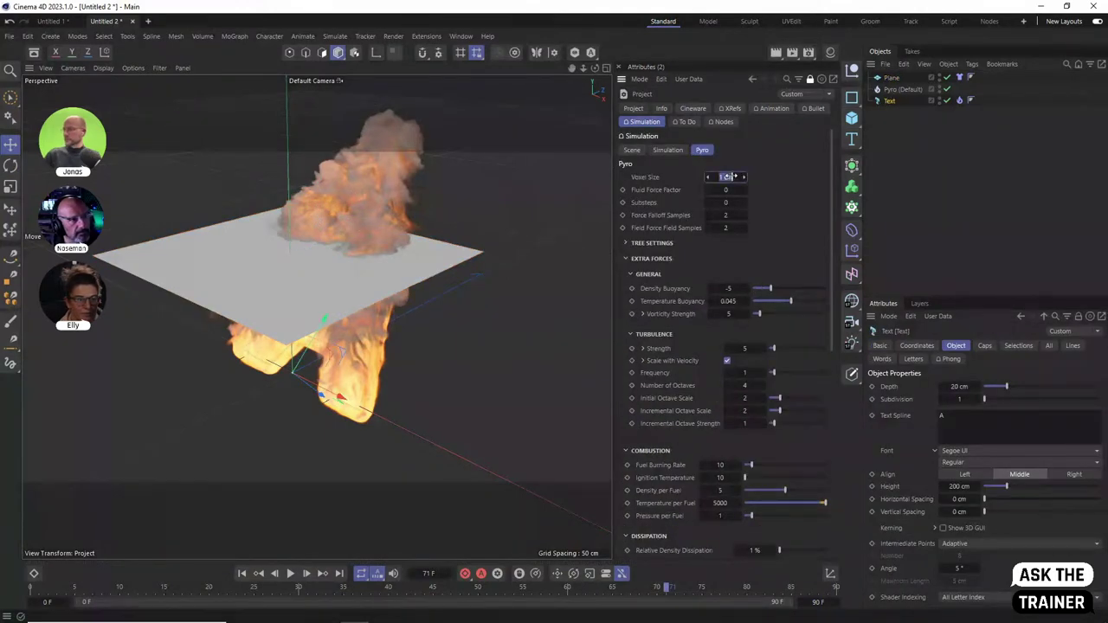
Set the plane's Width Segments and Height Segments to 50 each
left_click(892, 79)
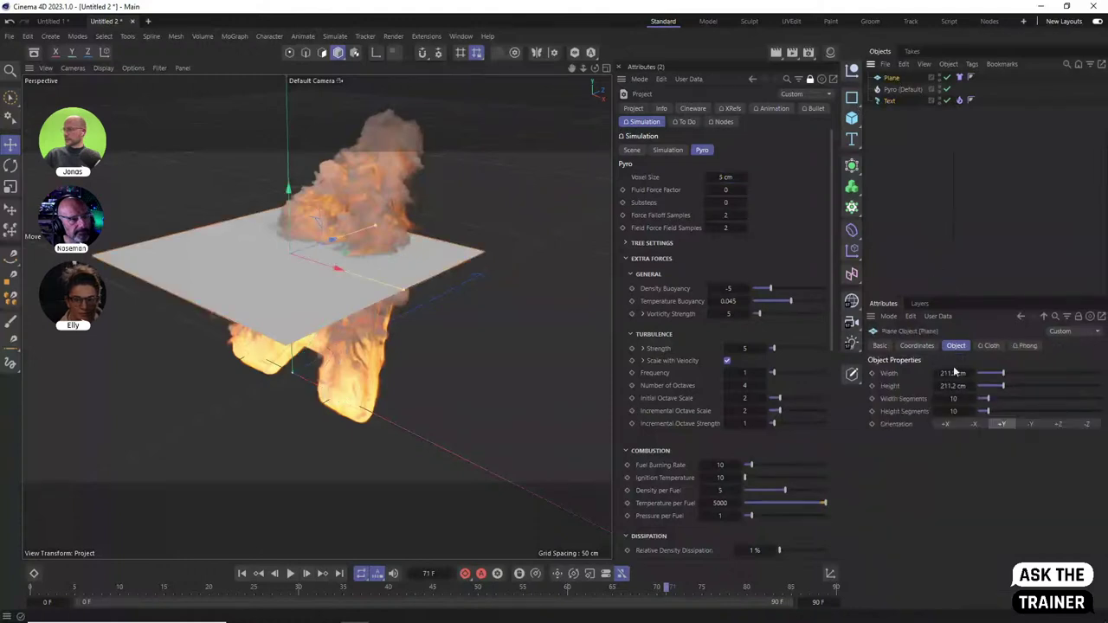
left_click_drag(988, 401, 1021, 400)
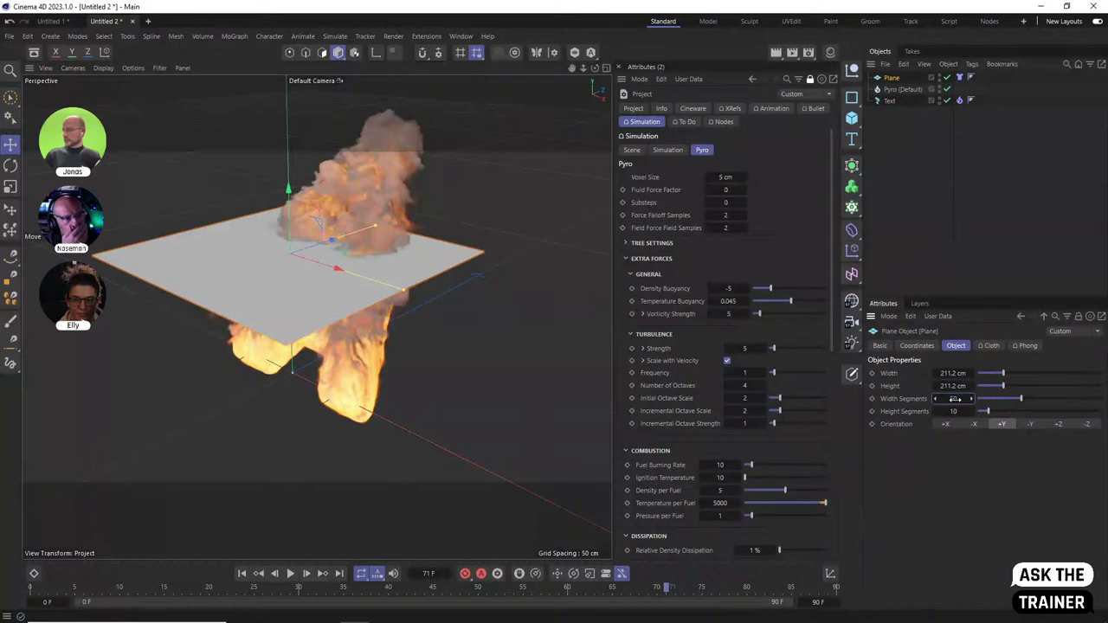
left_click_drag(955, 399, 955, 399)
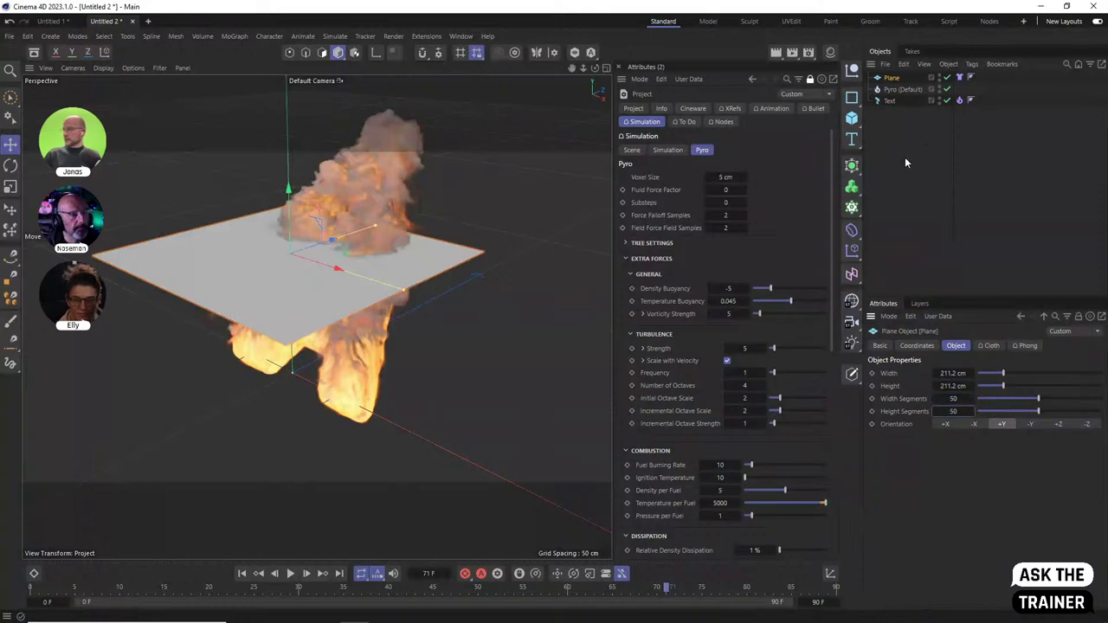
Set the project's Pyro Fluid Force Factor to 1, play the simulation from the start to frame 12 and rewind
left_click(960, 79)
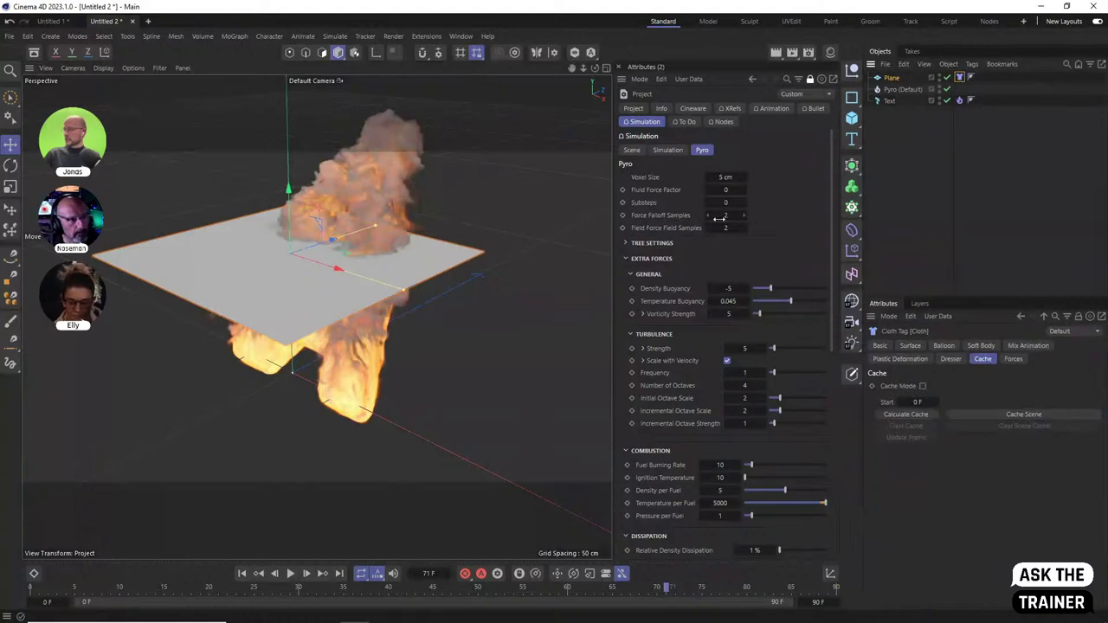
left_click(725, 190)
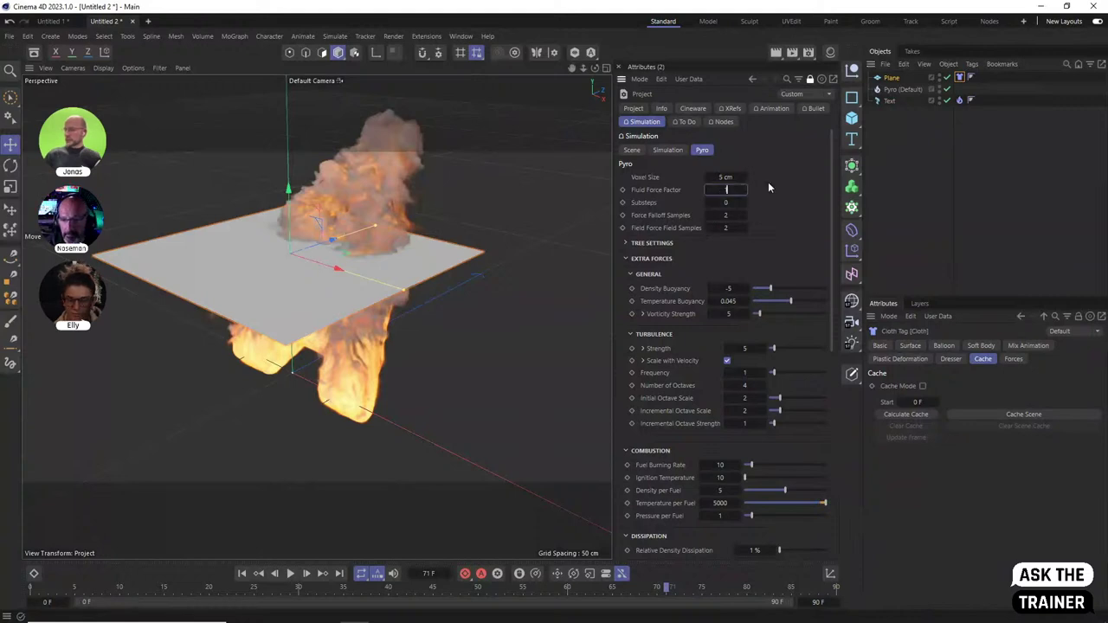
type("1")
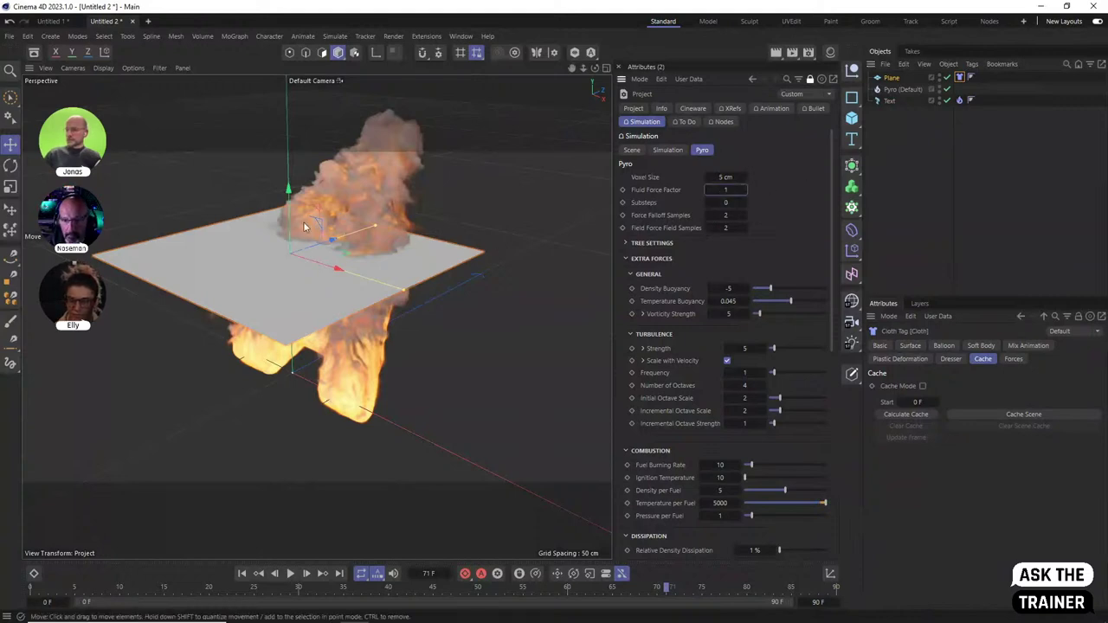
left_click(242, 573)
left_click(291, 574)
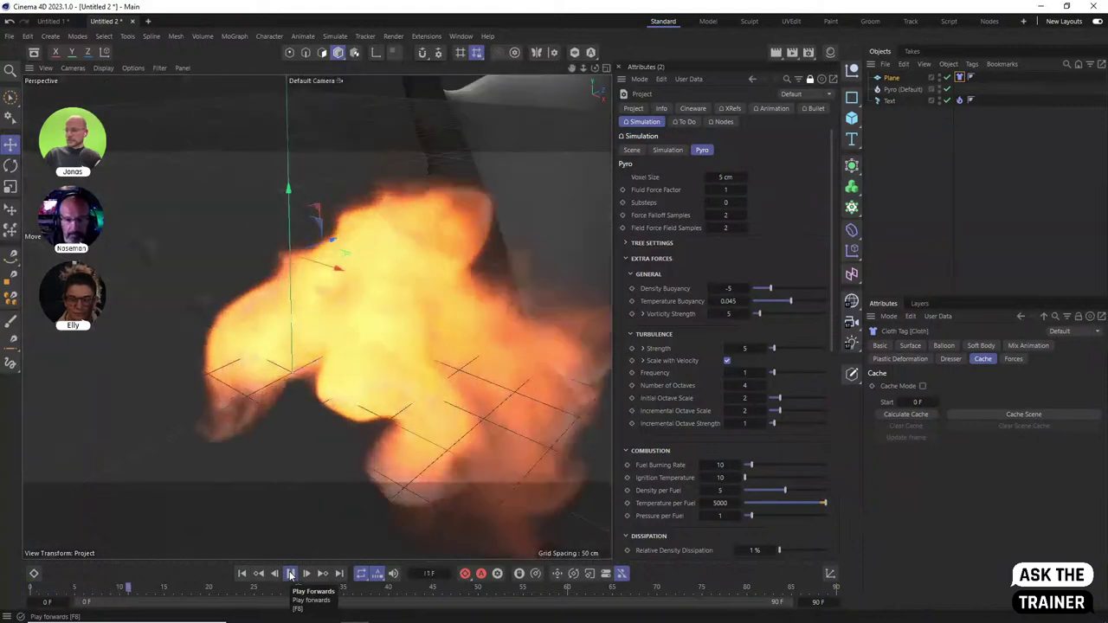
left_click(290, 574)
left_click(243, 573)
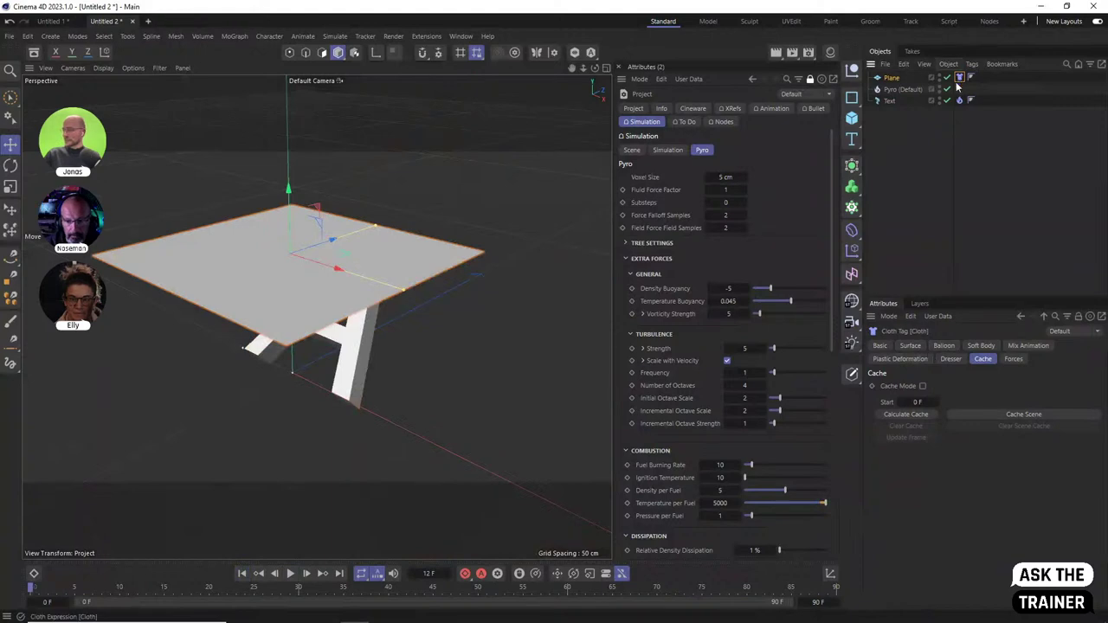
Raise the cloth plane well above the letter and set the project's Fluid Force Factor to 0.2
left_click_drag(332, 249, 334, 168)
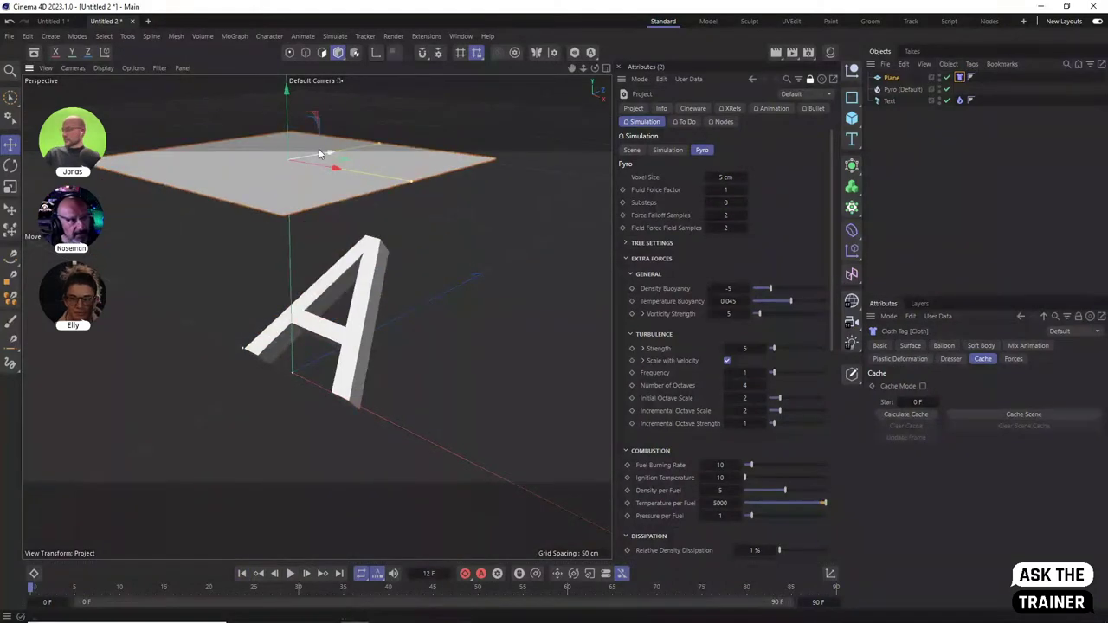
left_click_drag(319, 155, 331, 155)
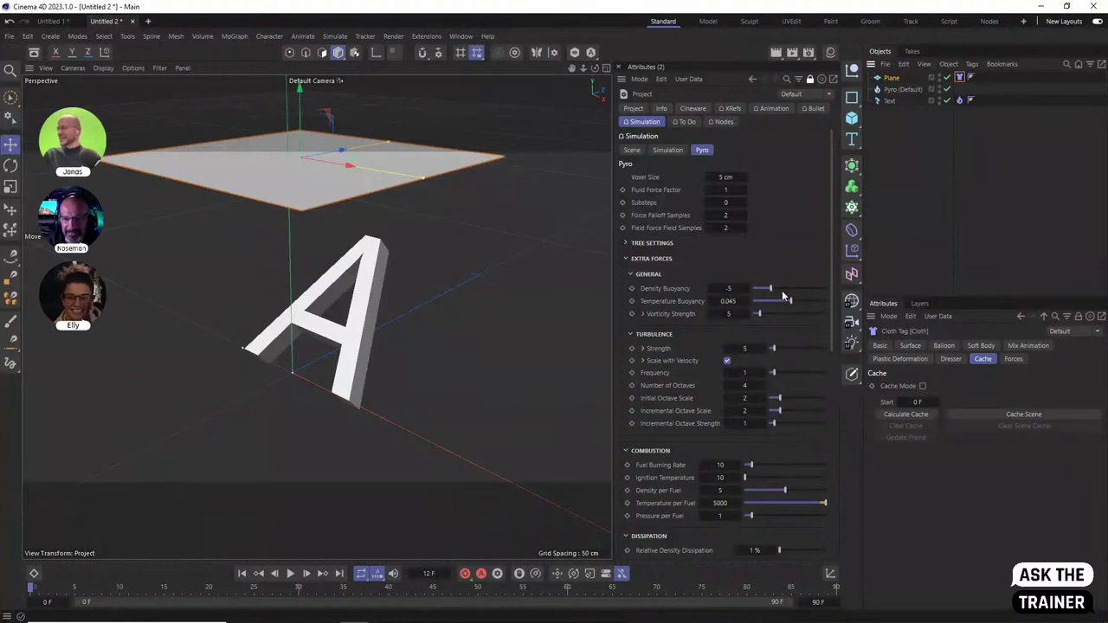
left_click(724, 190)
type("0.2")
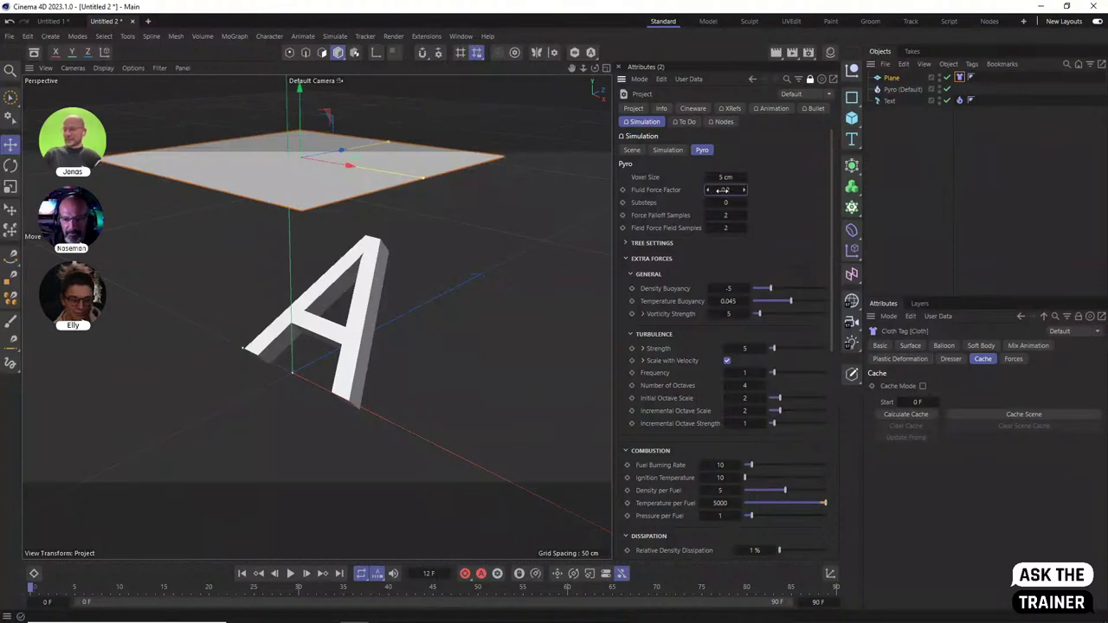
Play the simulation to frame 17 and rewind to the start
left_click(291, 574)
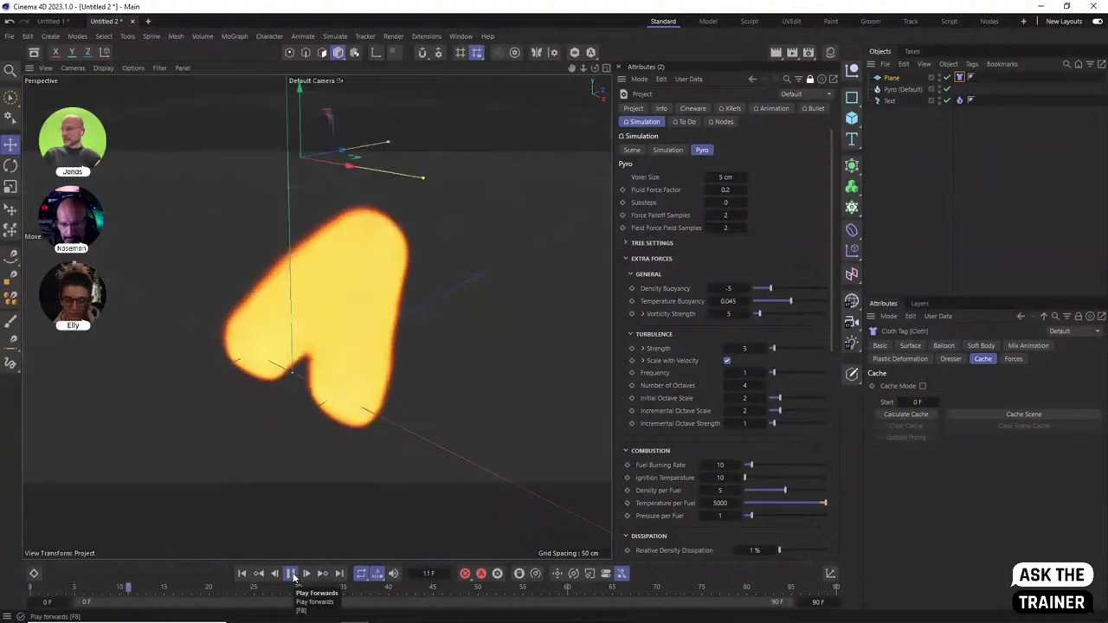
left_click(291, 574)
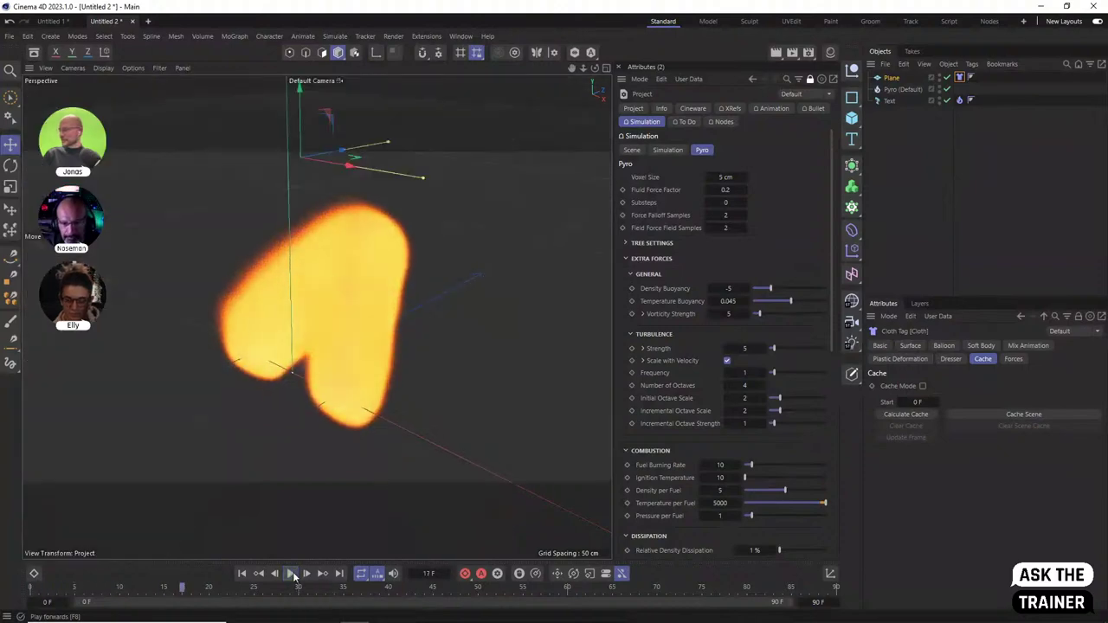
left_click(241, 574)
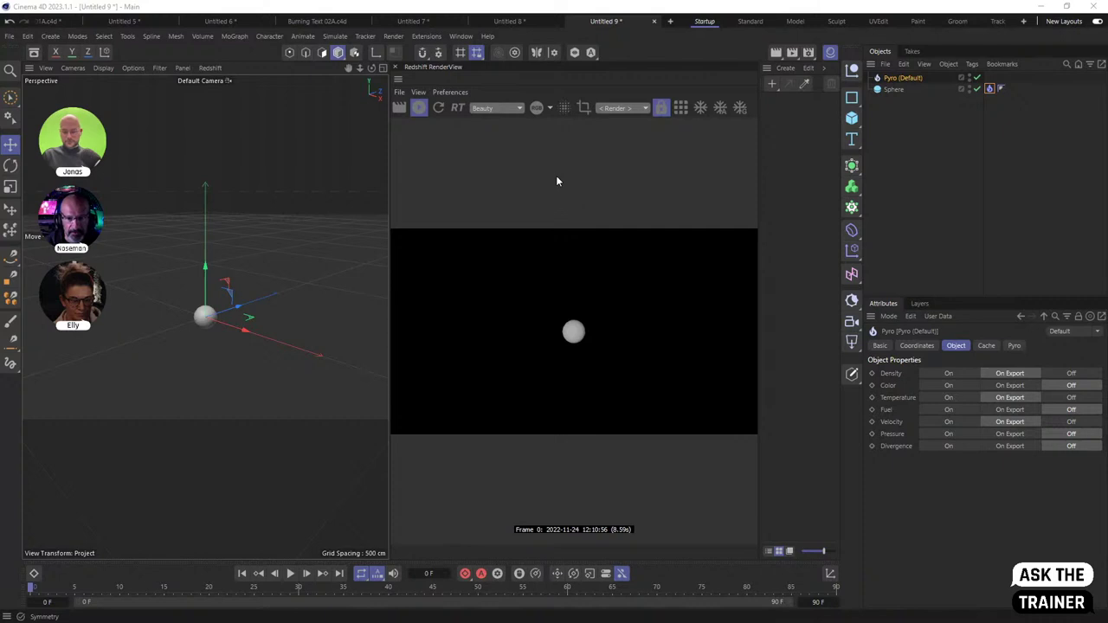
Set the Pyro object's Density and Temperature to On and its Velocity to Off
left_click(895, 90)
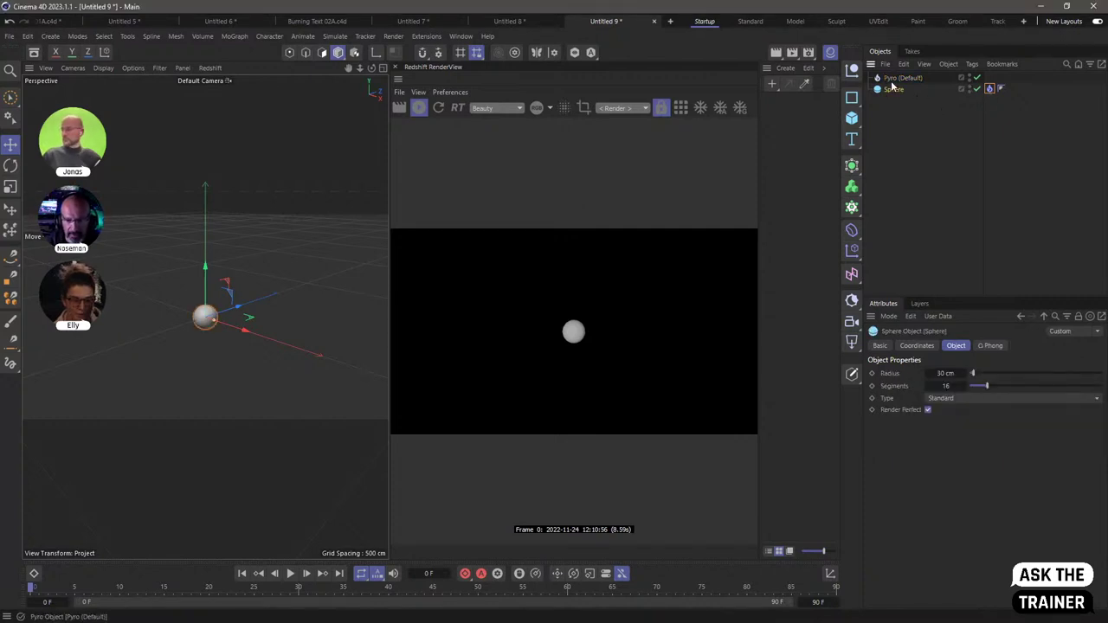
left_click(899, 78)
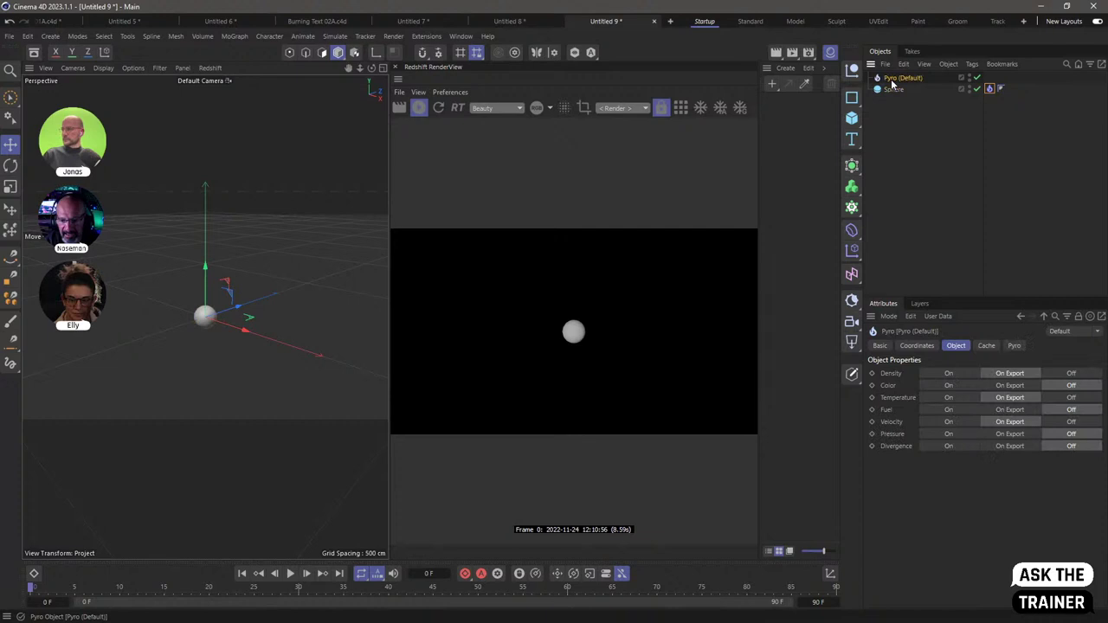
left_click(970, 397)
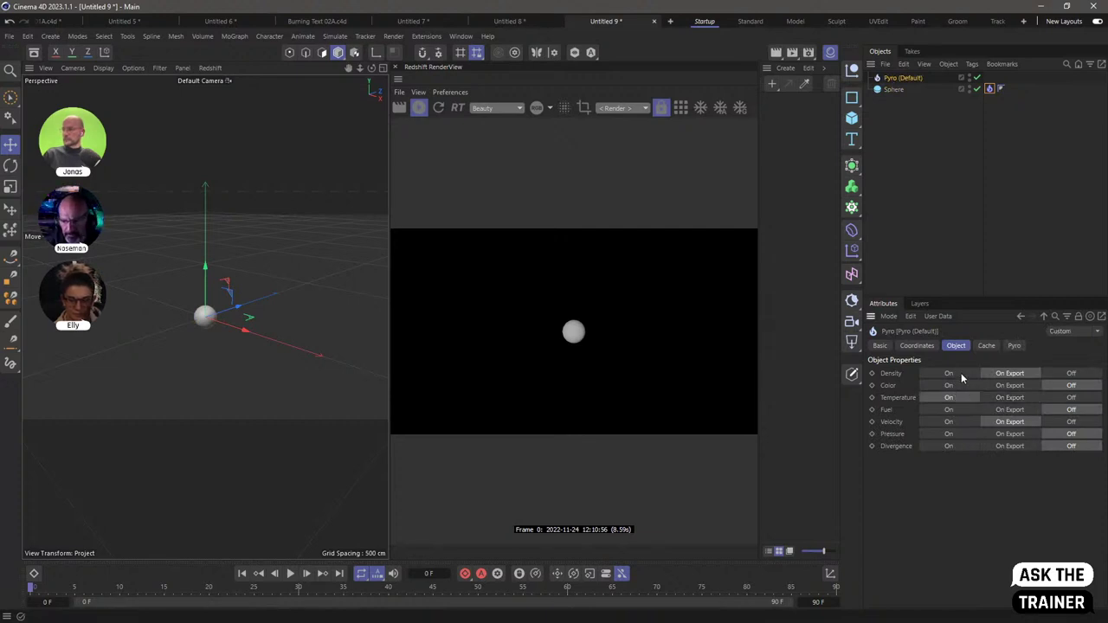
left_click(966, 373)
left_click(1070, 422)
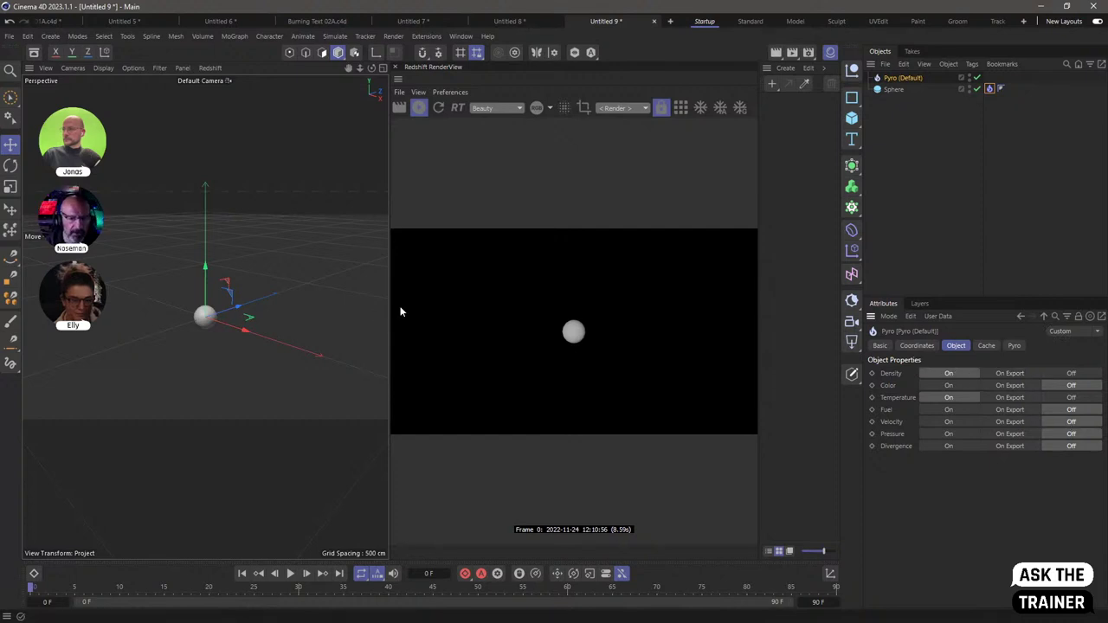
Widen the Redshift RenderView, then create a Redshift Pyro Volume material and assign it to the Pyro object
left_click_drag(389, 321, 268, 309)
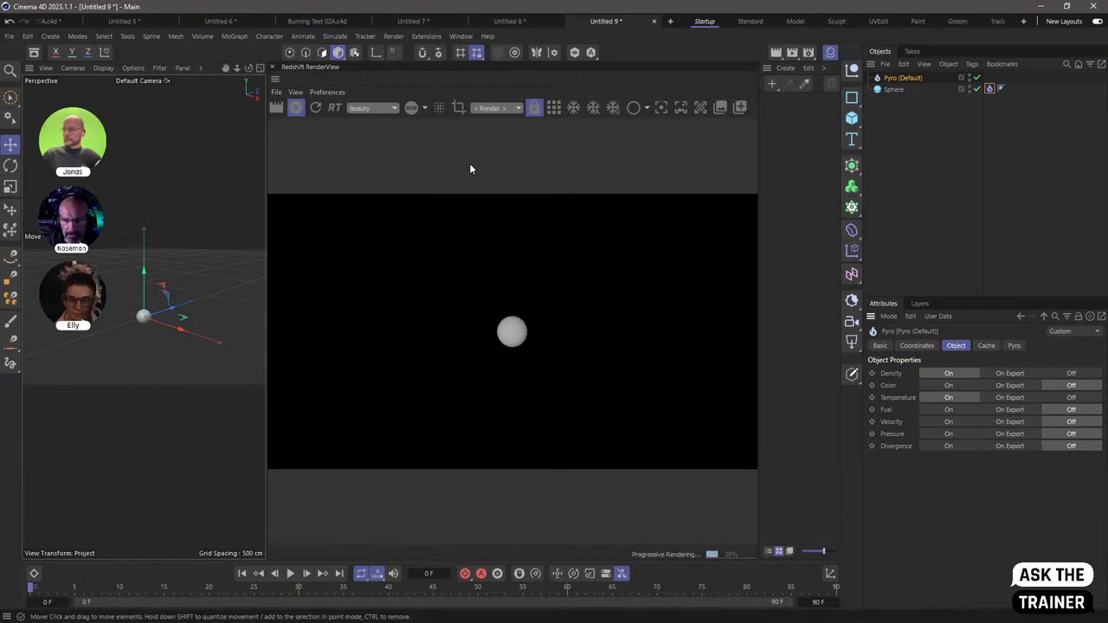
left_click(786, 67)
mouse_move(800, 130)
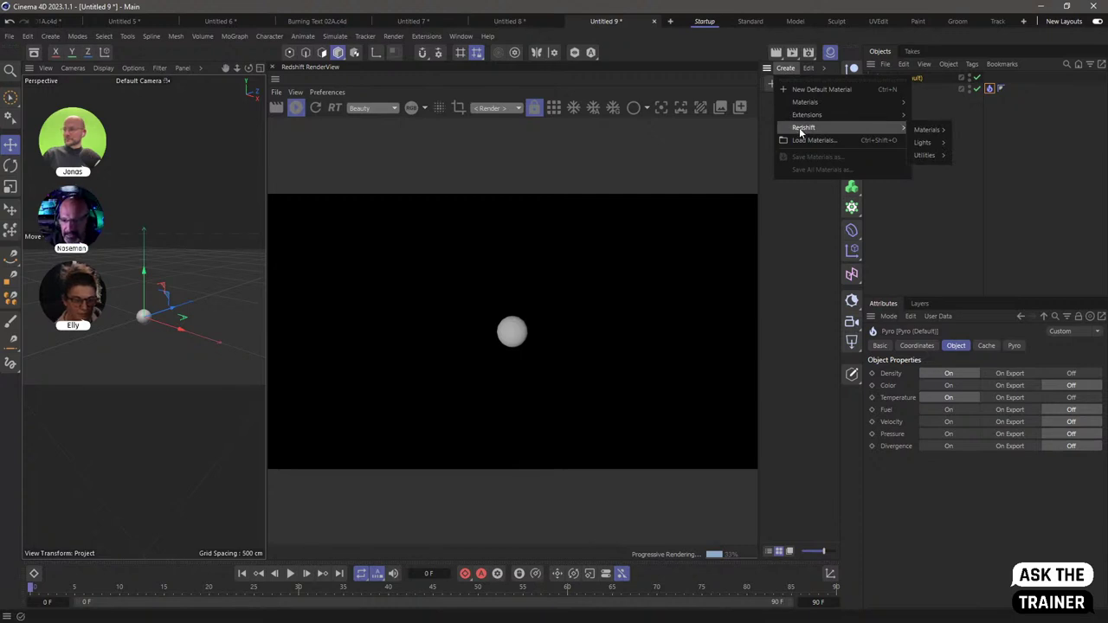
mouse_move(928, 130)
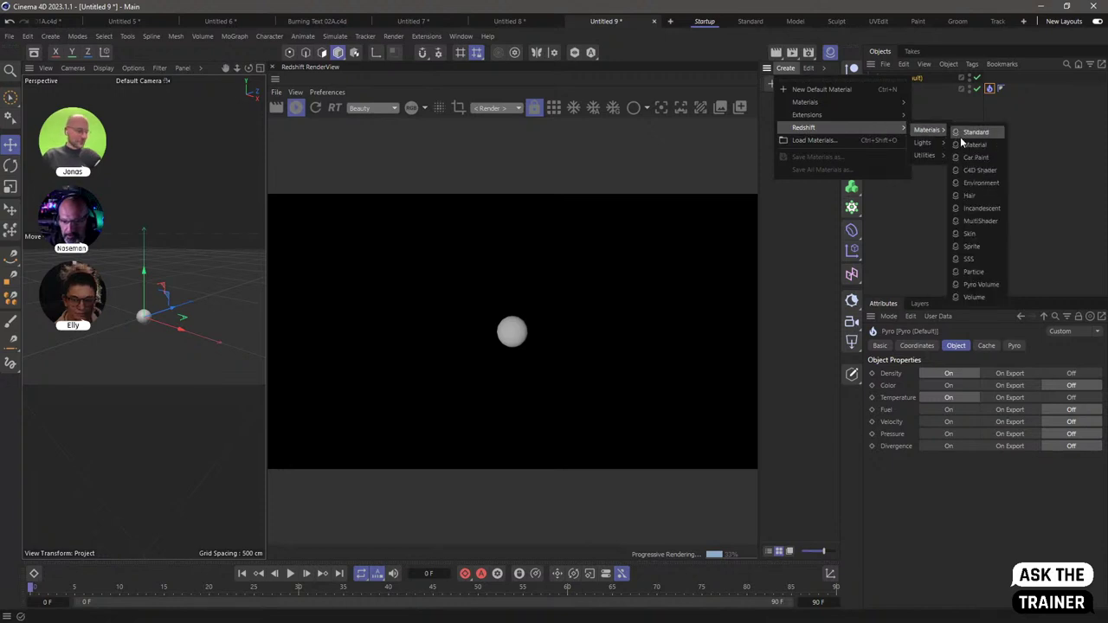
left_click(989, 286)
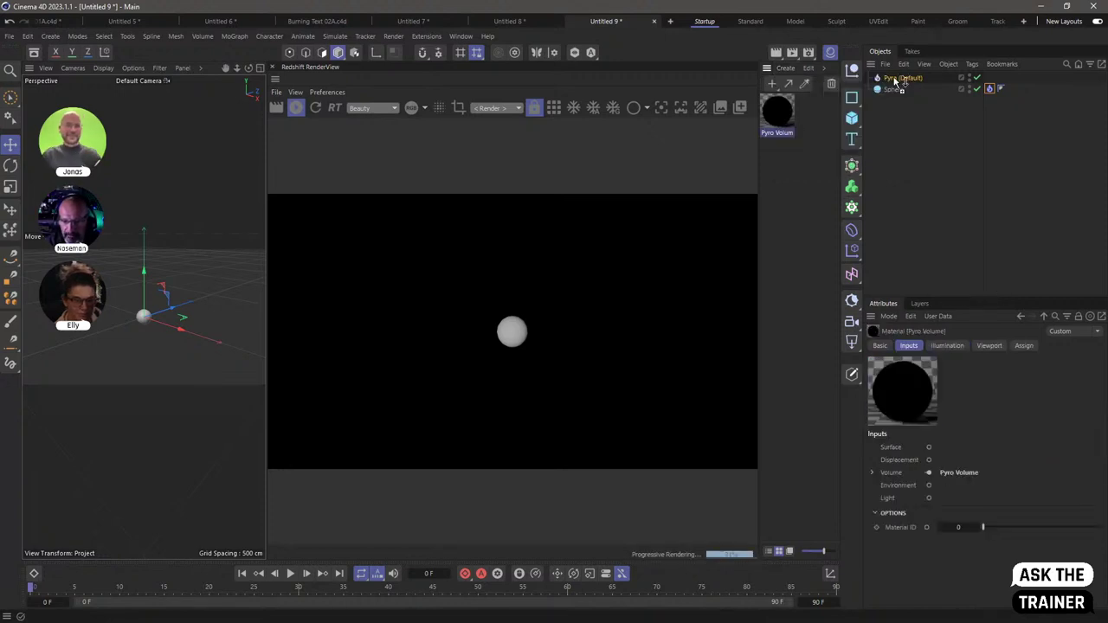
left_click_drag(897, 79, 899, 79)
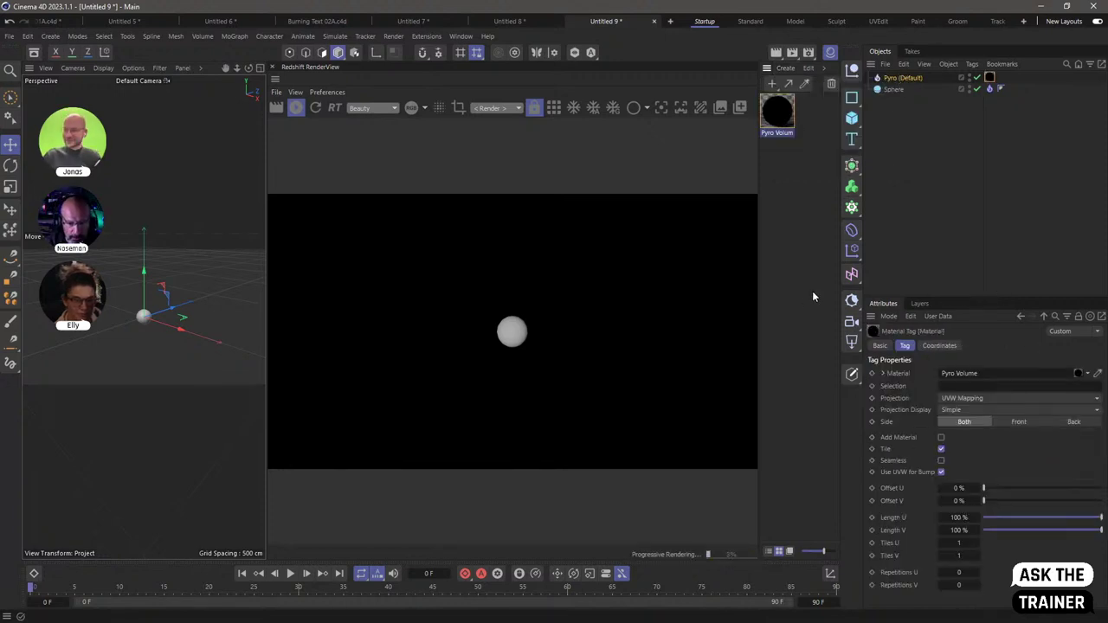
Pause the live render, play the simulation to frame 24 and restart the render
left_click(296, 107)
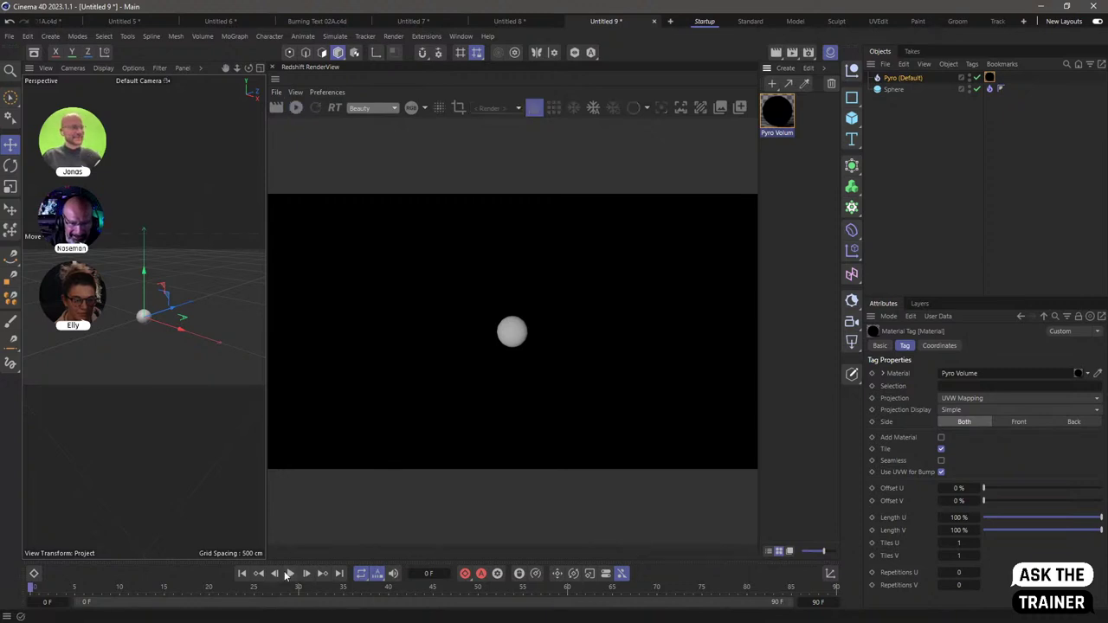
left_click(291, 574)
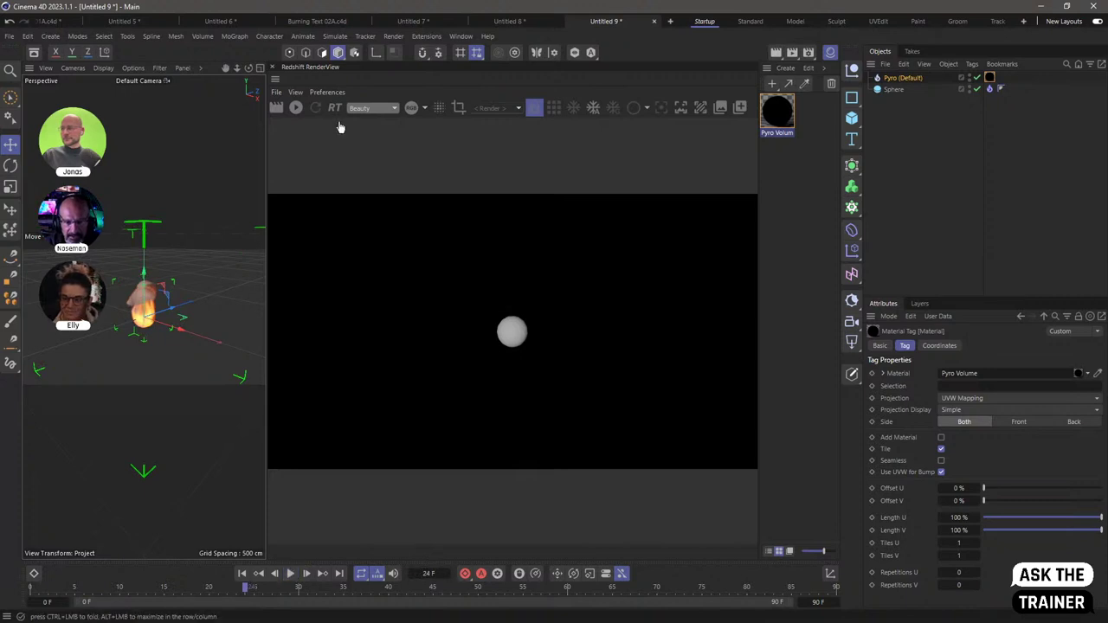
left_click(296, 108)
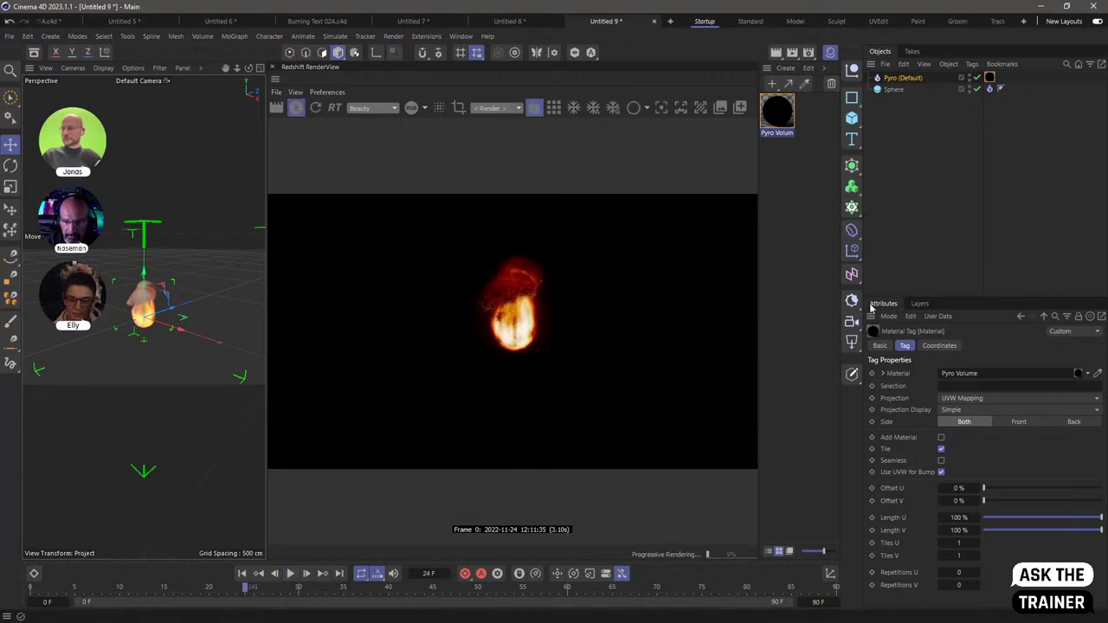
Try rendering with the Pyro object's Density off by re-simulating to frame 25, and set Density back to On
left_click(903, 77)
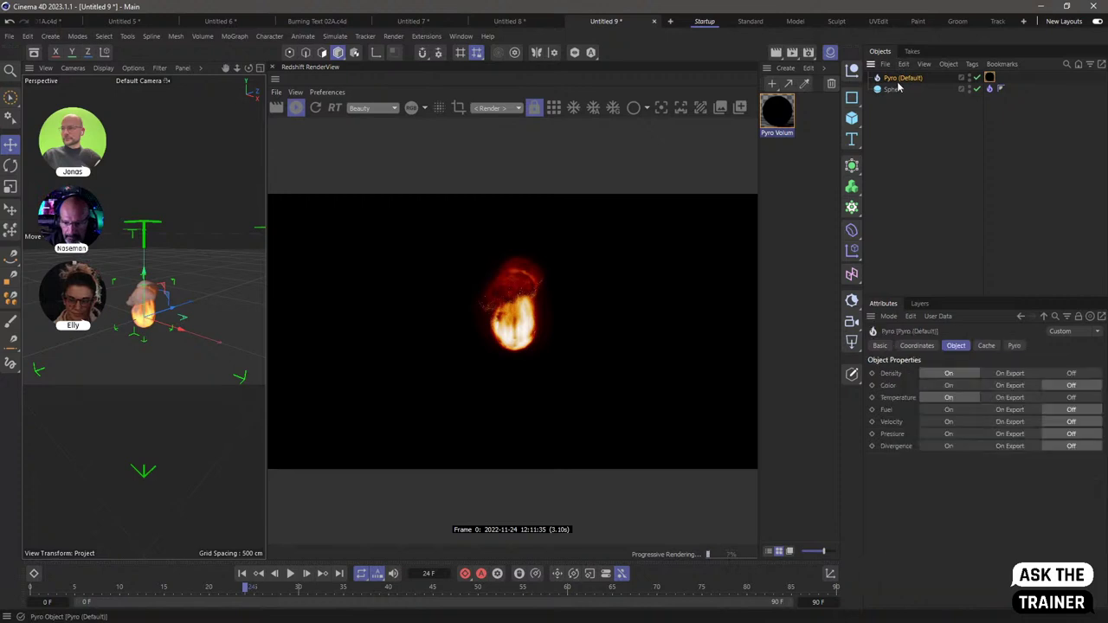
left_click(1071, 374)
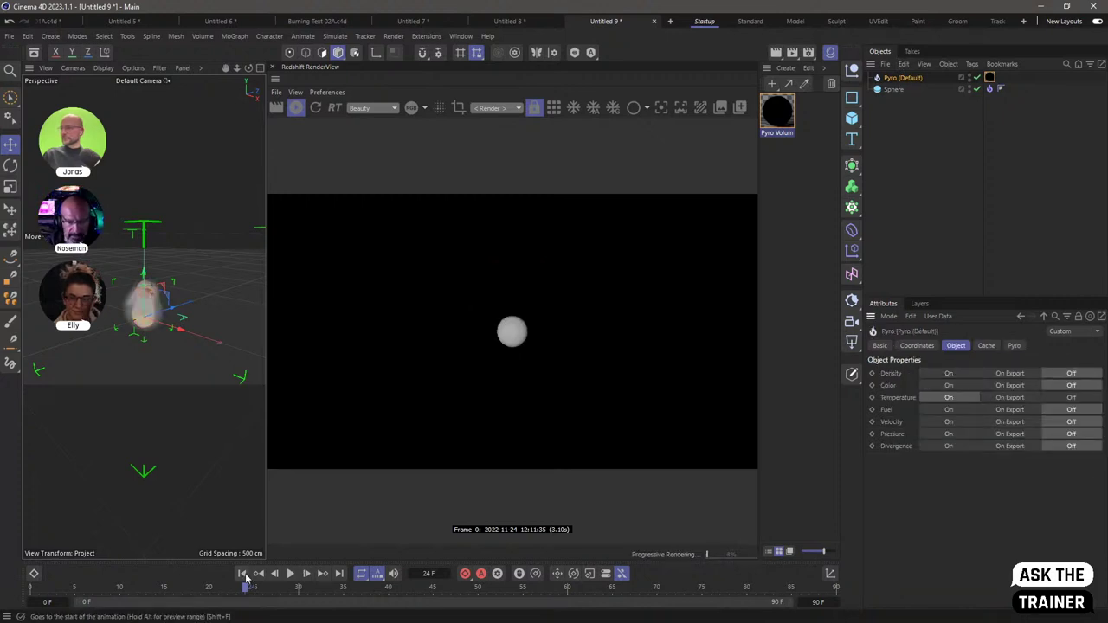
left_click(245, 575)
left_click(295, 108)
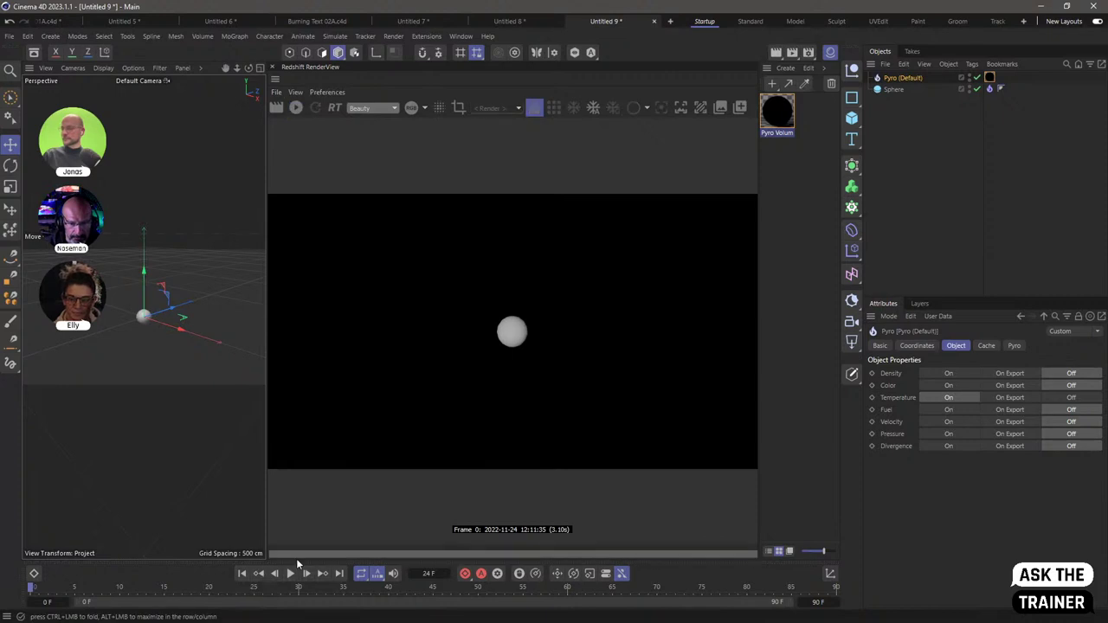
left_click(291, 573)
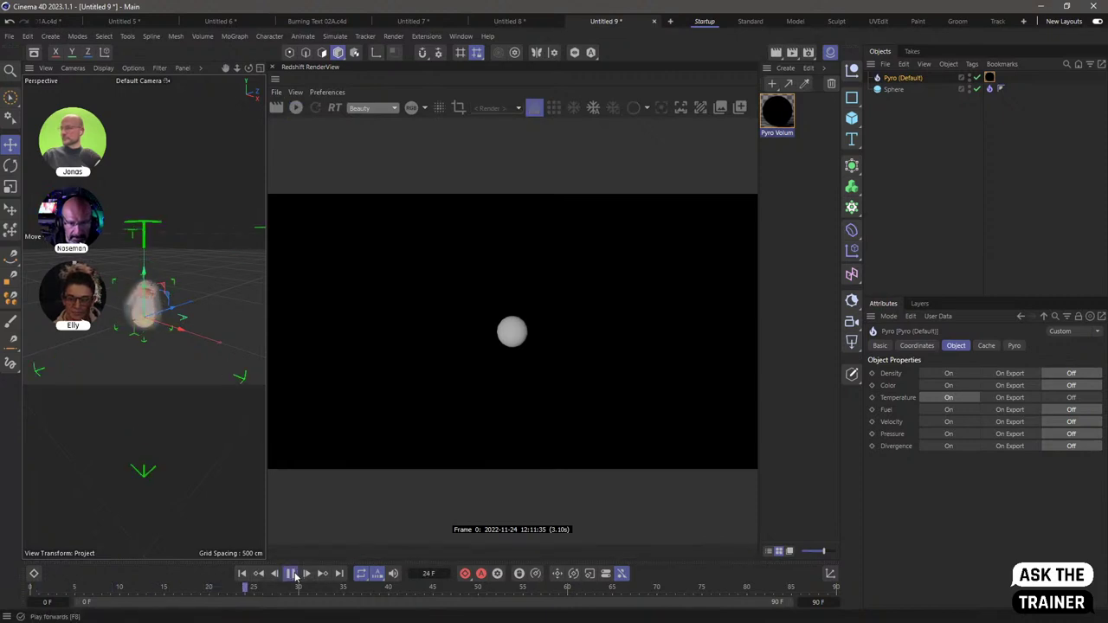
left_click(292, 573)
left_click(295, 109)
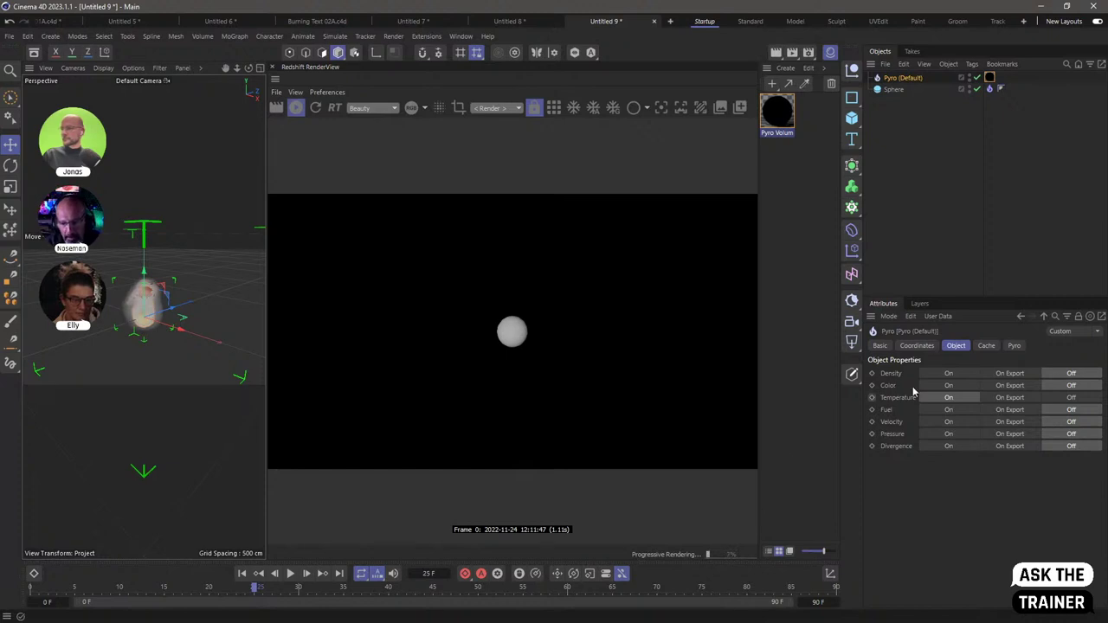
left_click(949, 373)
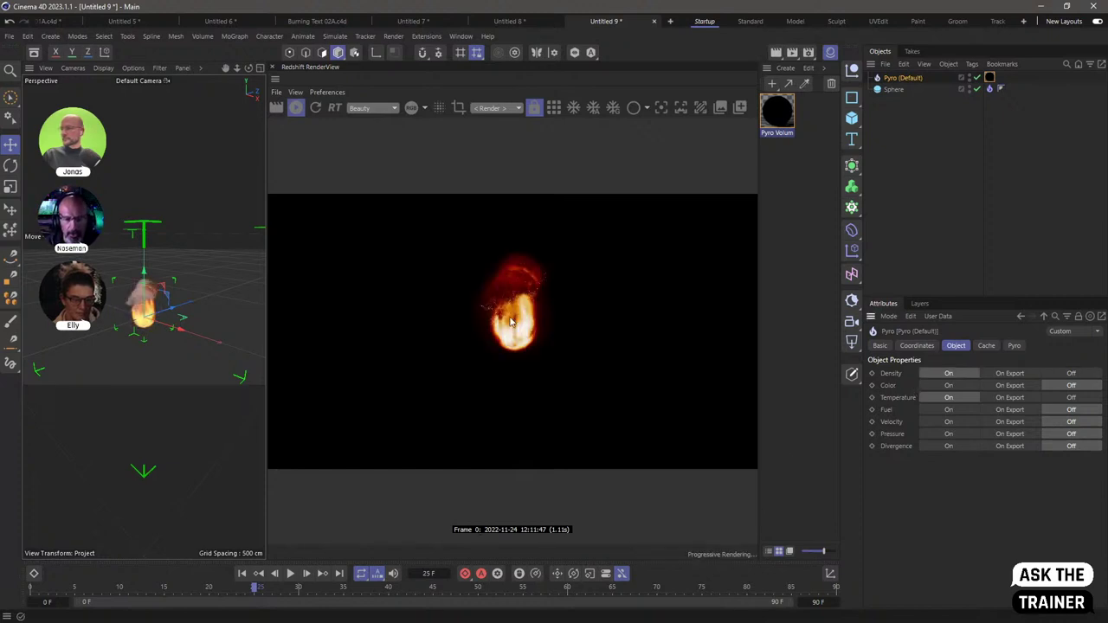
Open the Pyro Volume material's node graph clear of the render, select its Pyro Volume node and enlarge the area showing the node's attributes
double_click(784, 113)
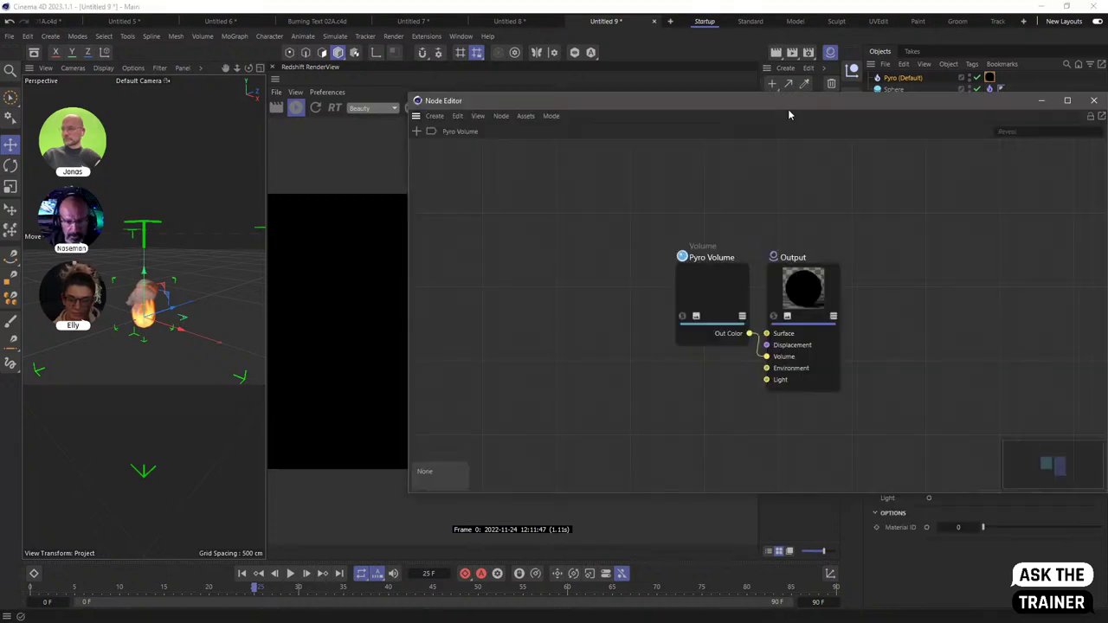
left_click_drag(792, 112, 112, 68)
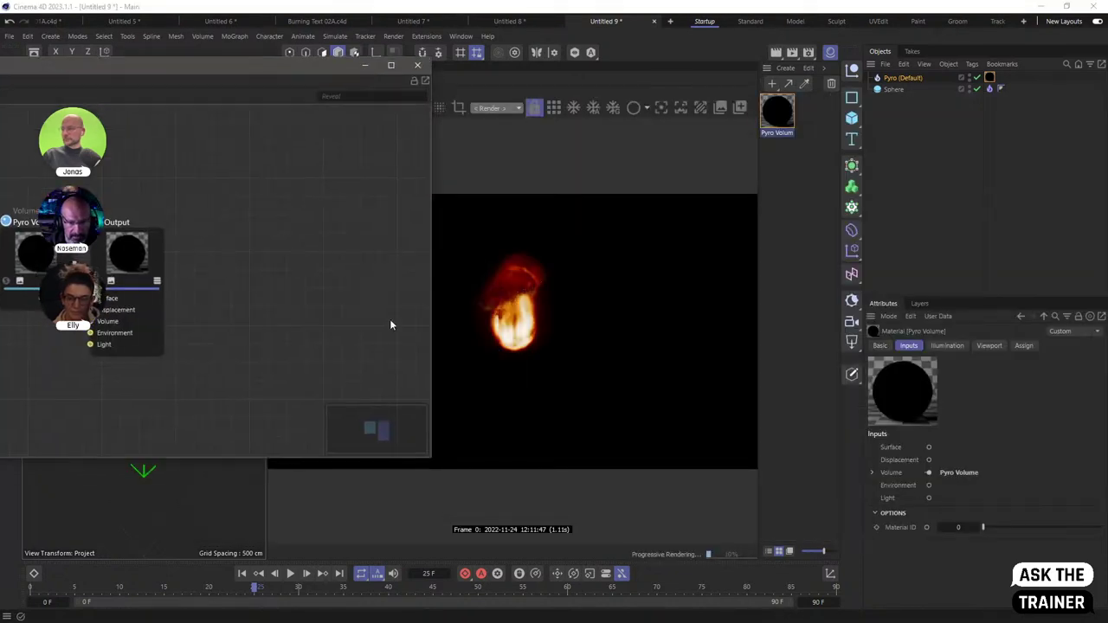
left_click_drag(432, 338, 257, 338)
left_click(89, 260)
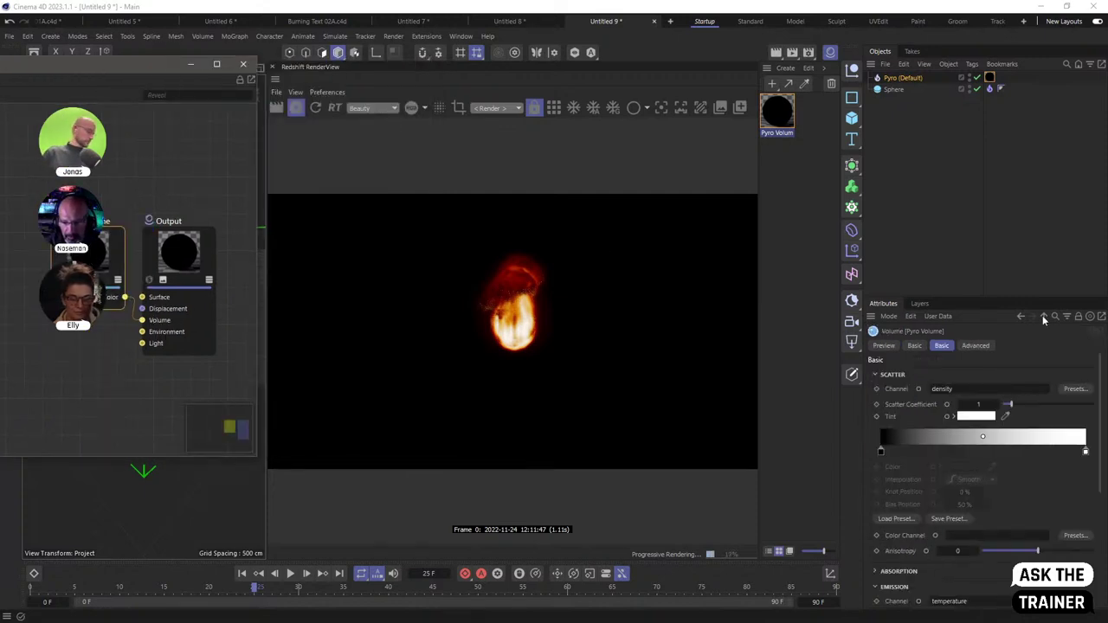
left_click_drag(987, 296, 983, 183)
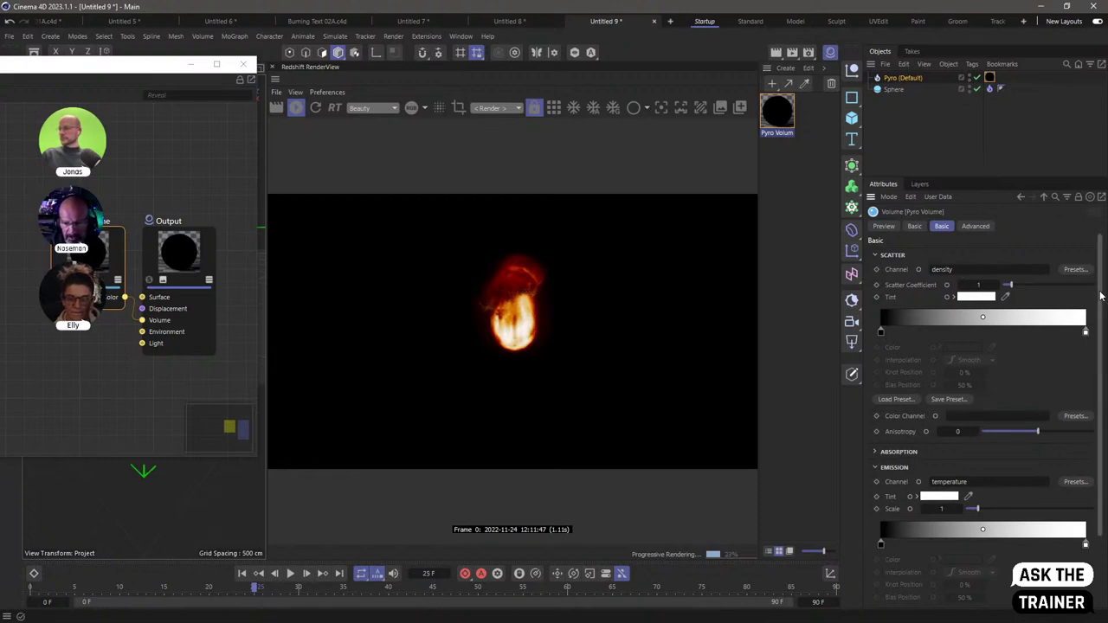
Review the Pyro Volume node's Scatter, Absorption and Emission settings, leaving only the Emission group expanded
scroll(939, 519, "down", 3)
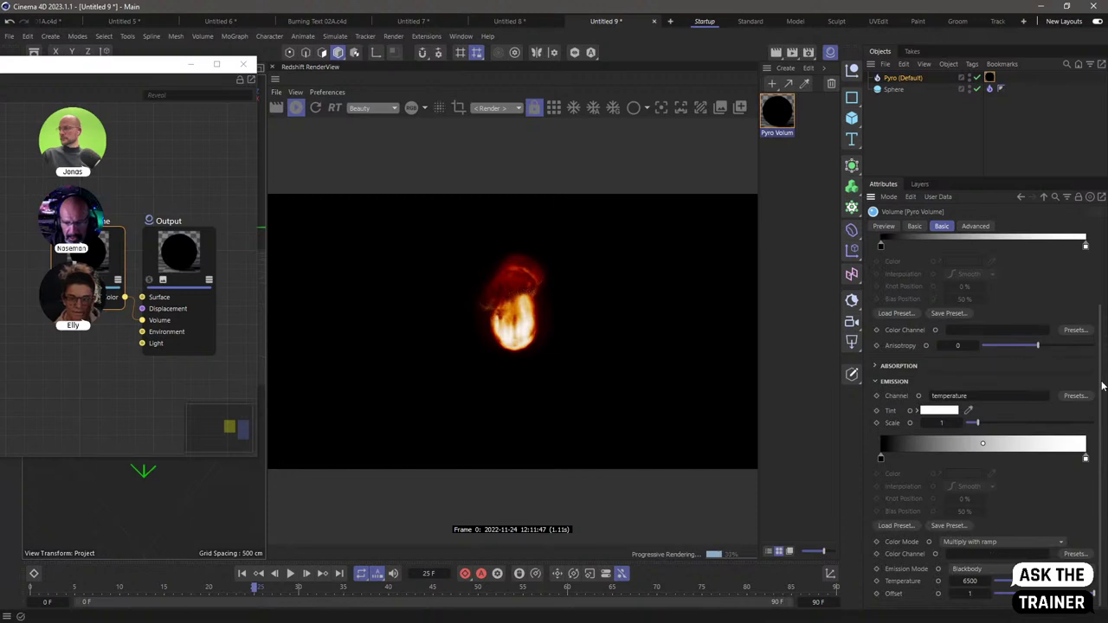
scroll(977, 347, "up", 3)
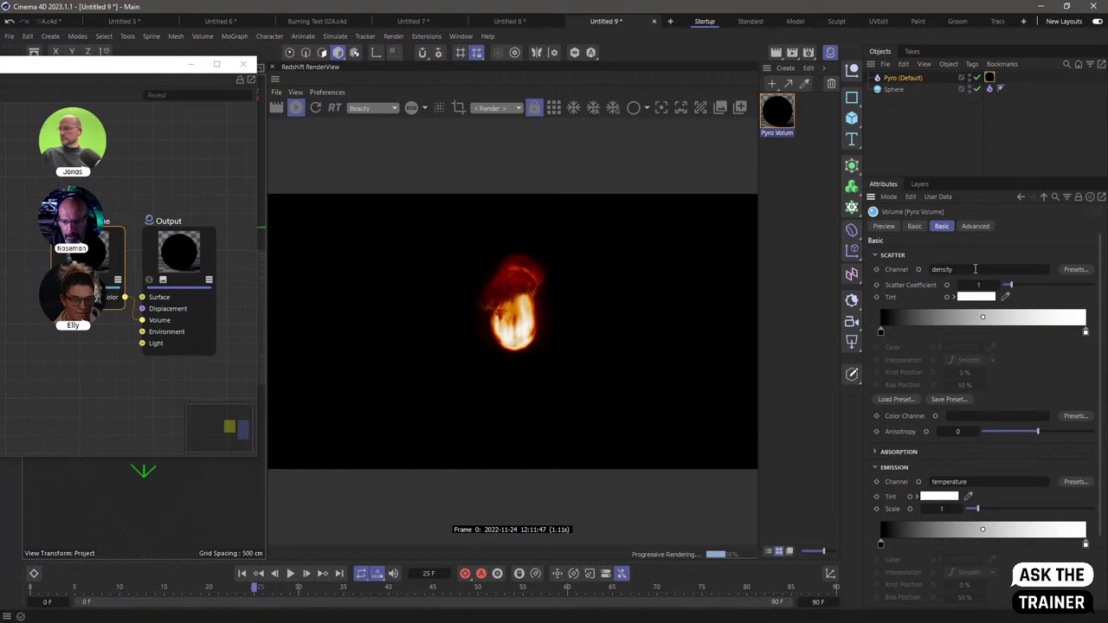
left_click(876, 453)
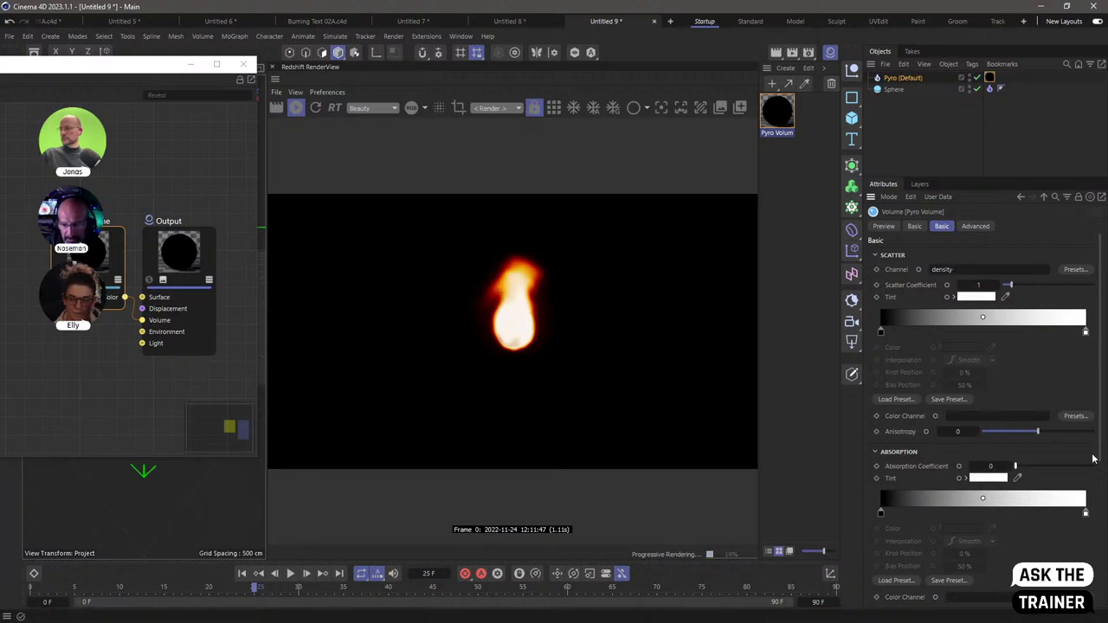
left_click(874, 255)
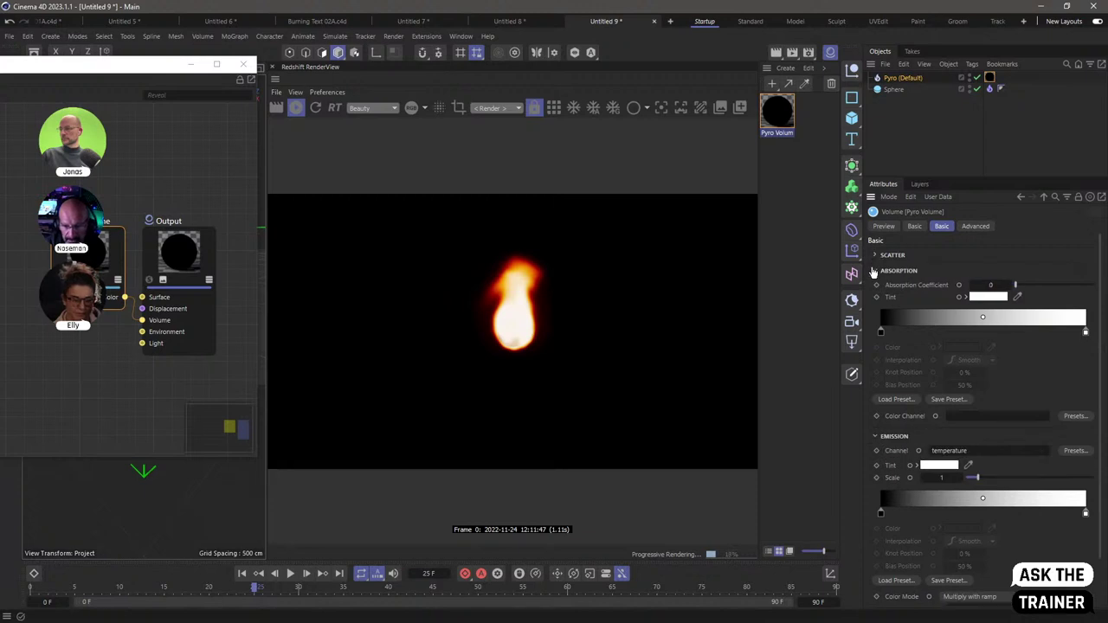
left_click(874, 271)
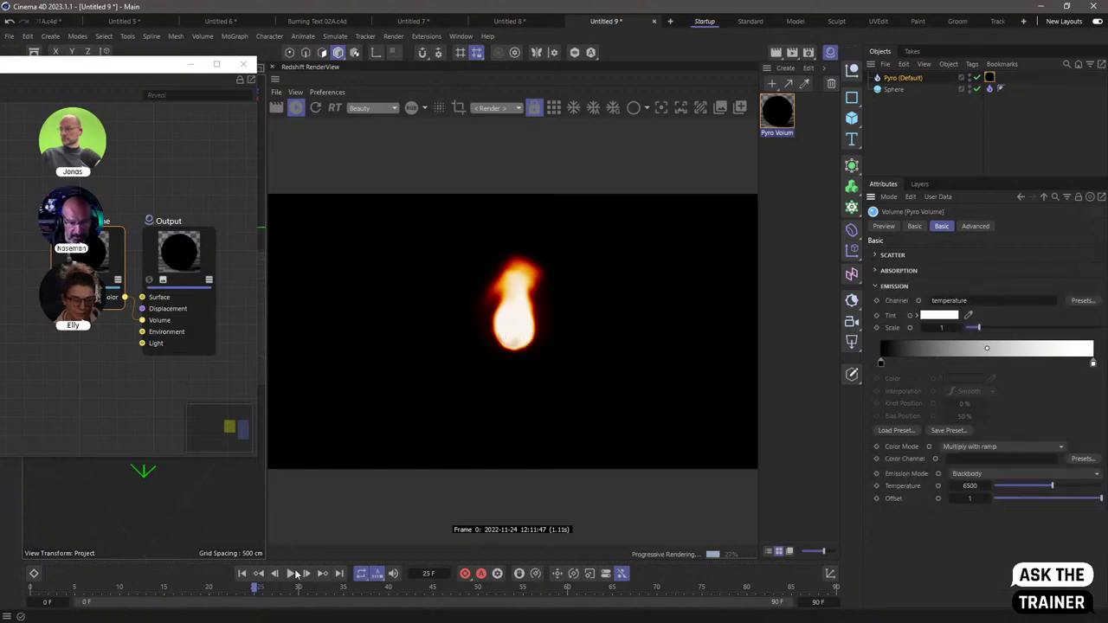
Advance to frame 26, set the emission's Color Mode to Replace and Emission Mode to Color Ramp, and close the node graph
left_click(305, 573)
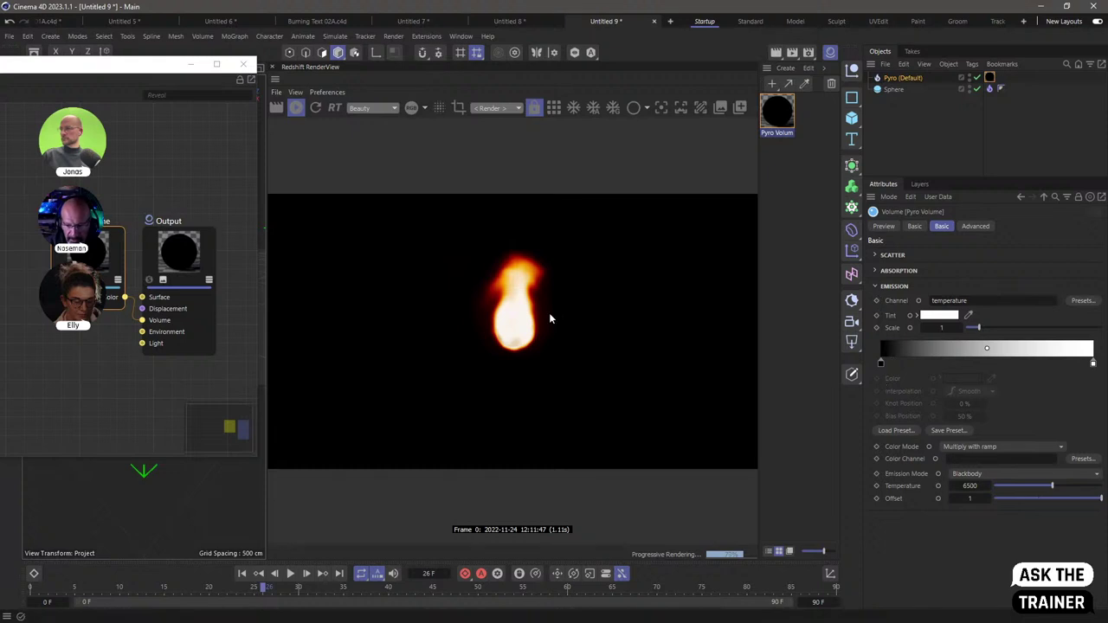
left_click(985, 447)
left_click(980, 486)
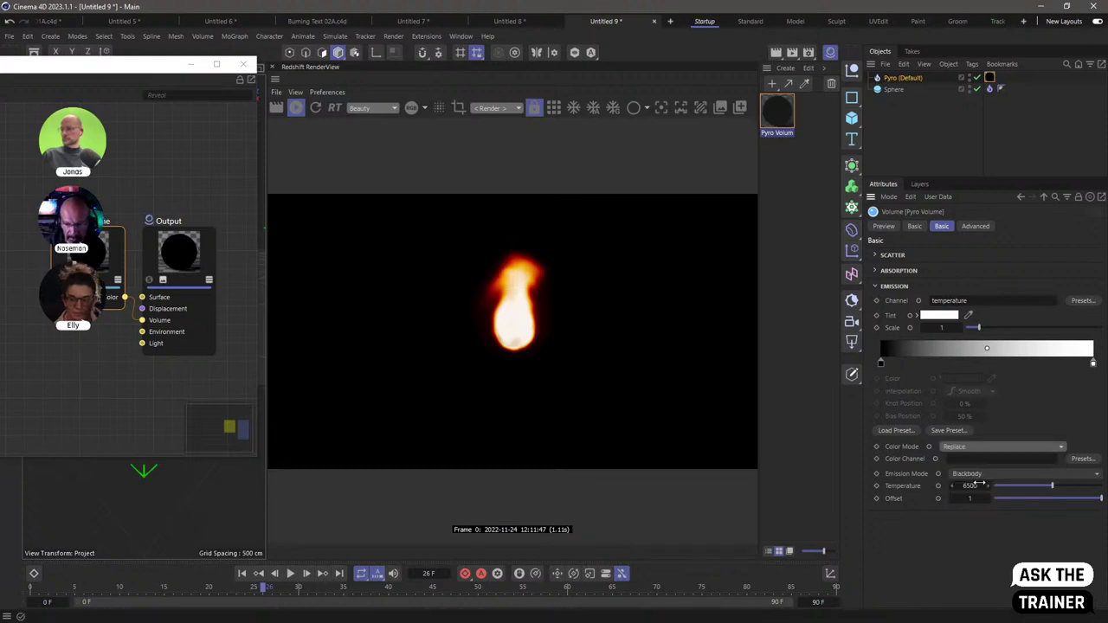
left_click(981, 473)
left_click(984, 501)
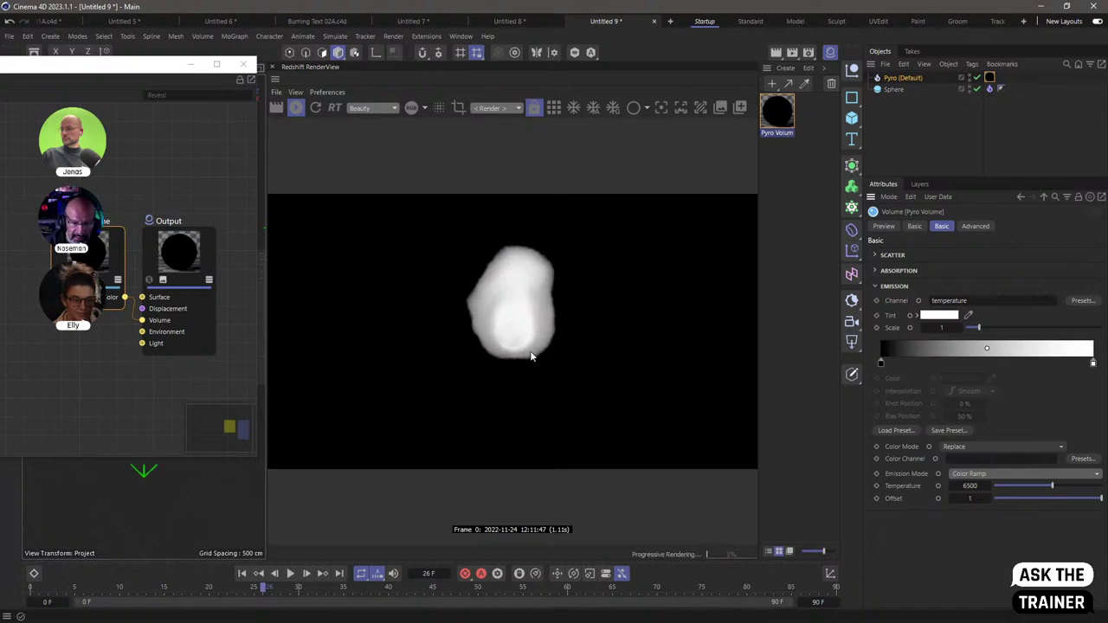
left_click(243, 64)
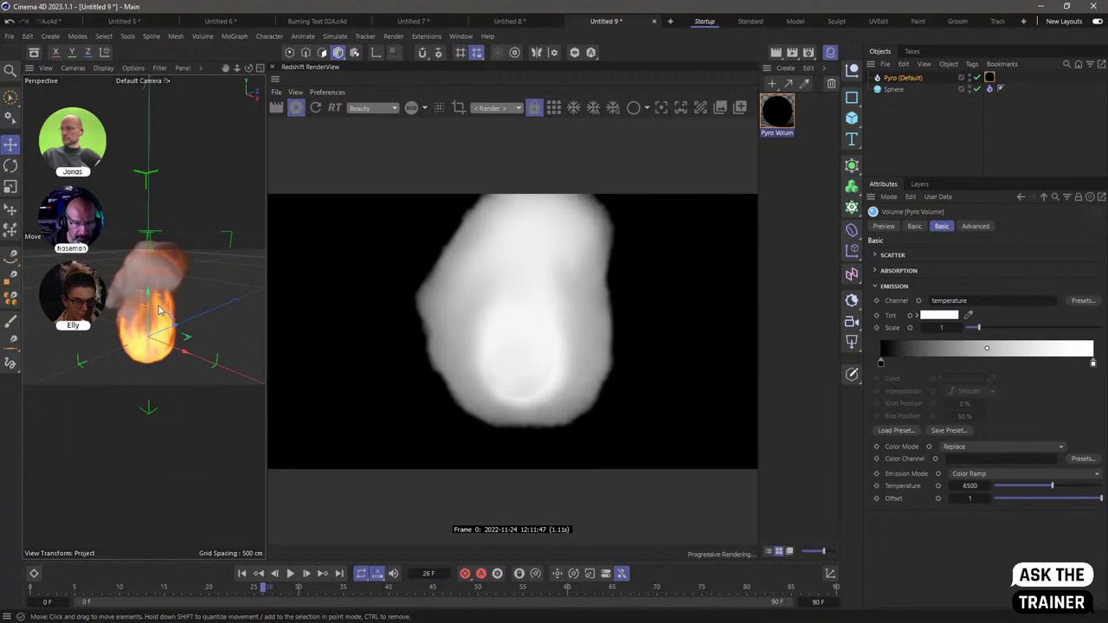
Shift the emission ramp's black knot to about 2.7 % and load the Full Colors gradient preset into the ramp
scroll(153, 321, "down", 4)
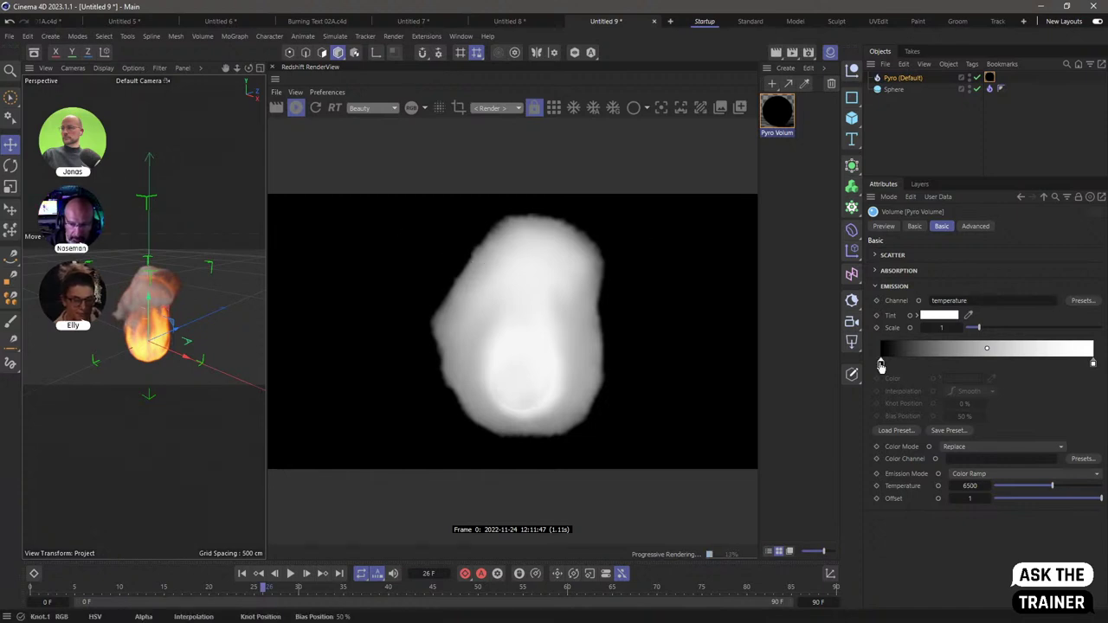
mouse_move(882, 365)
left_mouse_down()
mouse_move(914, 365)
mouse_move(887, 366)
left_mouse_up()
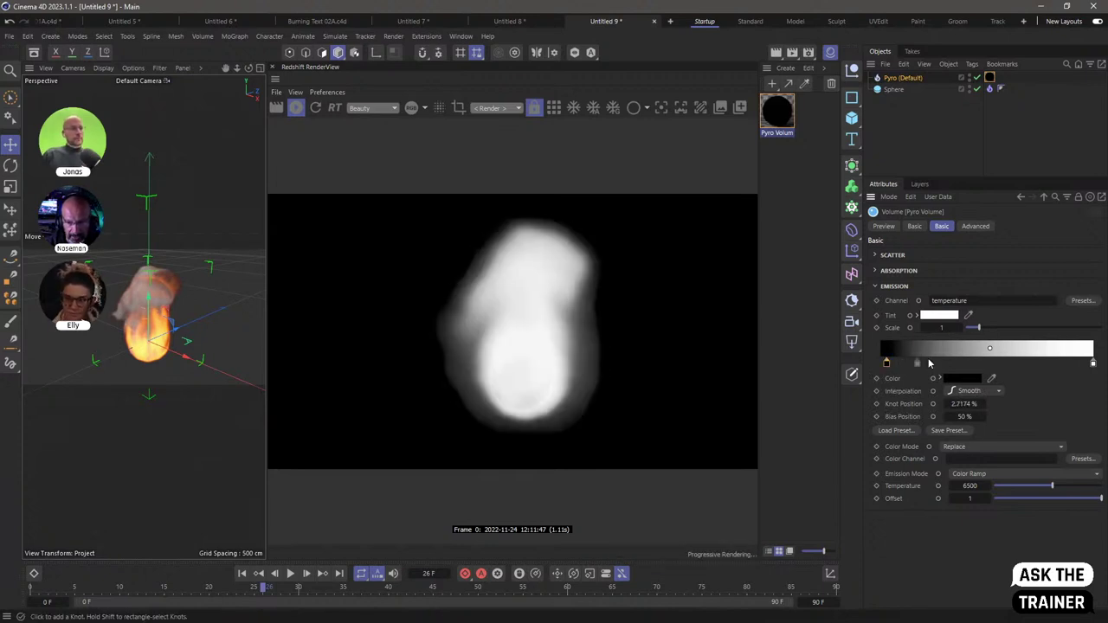
left_click(905, 431)
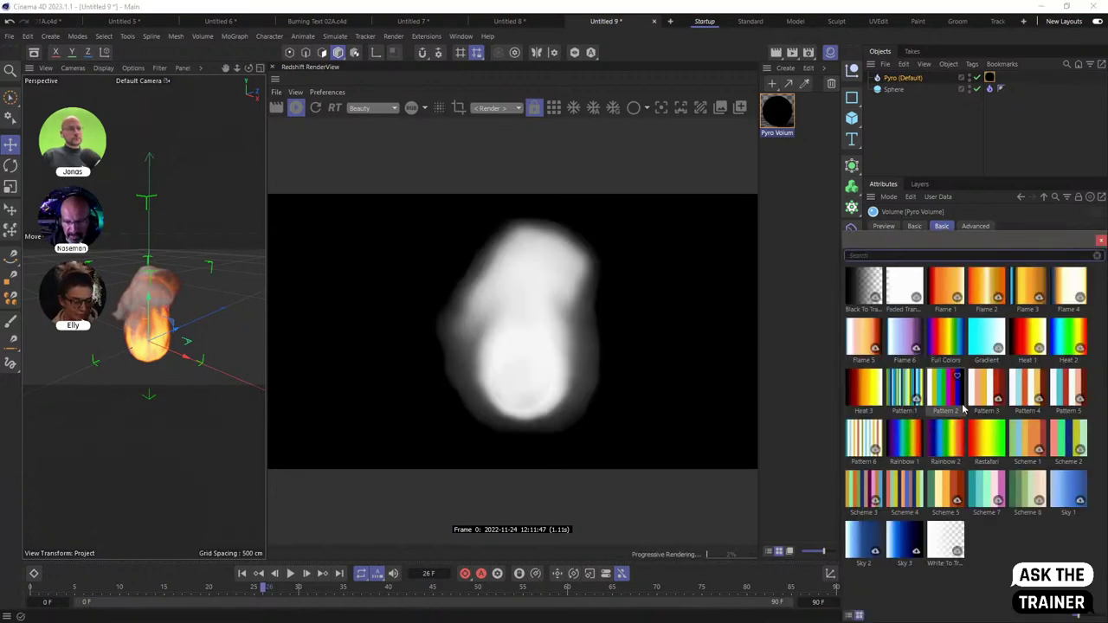
left_click(963, 357)
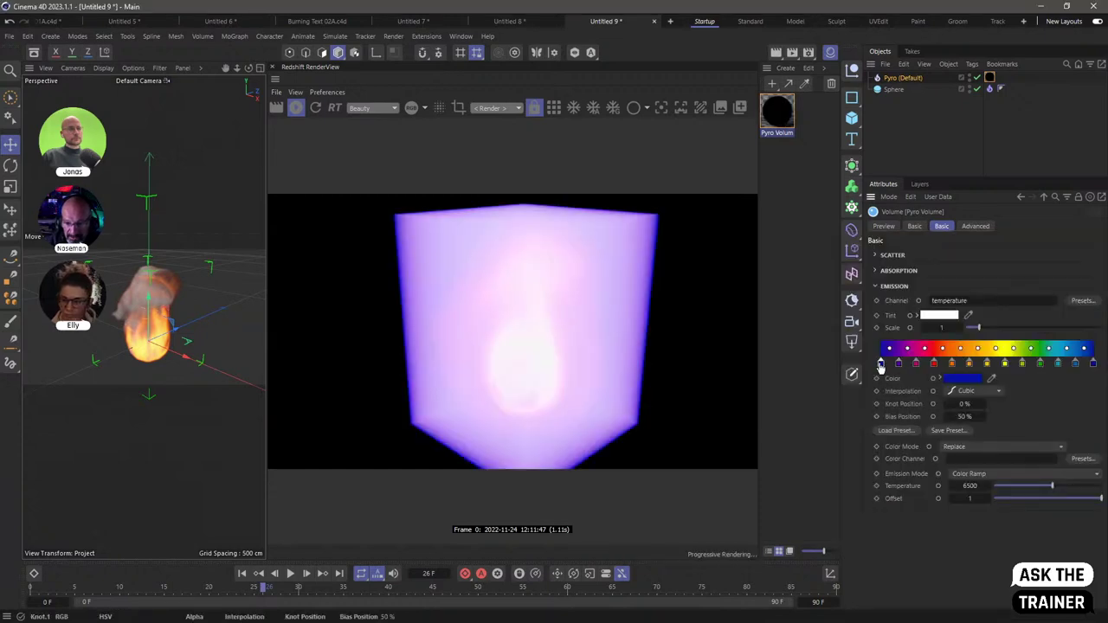
Darken the emission ramp's first knot to black and compress all the other knots into roughly the first quarter of the ramp
left_click(940, 382)
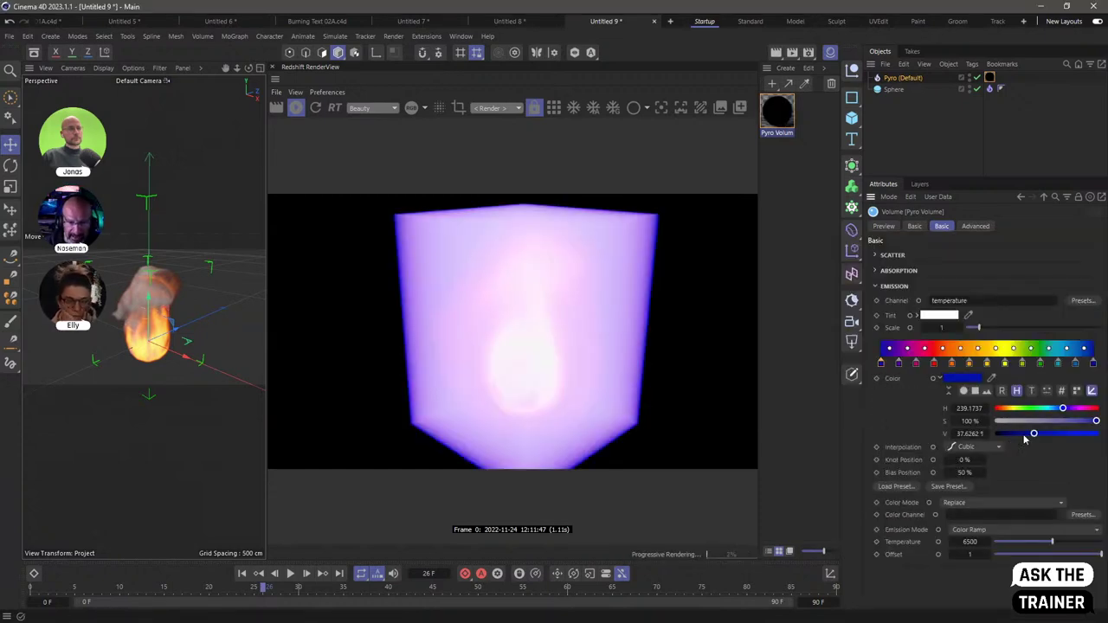
left_click_drag(1026, 433, 828, 423)
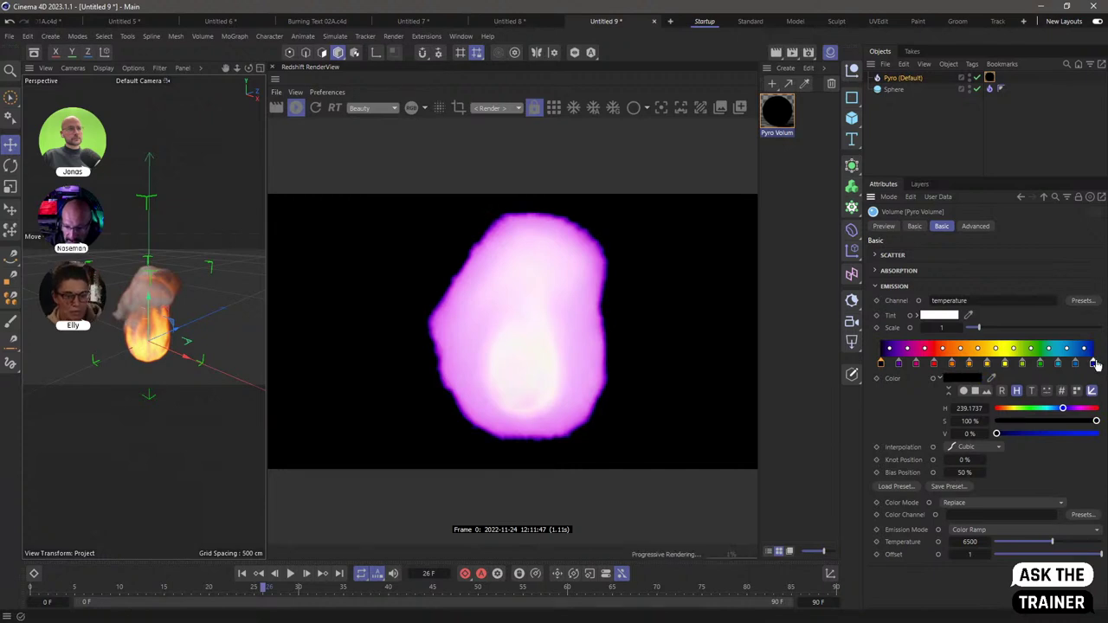
left_click_drag(1096, 364, 919, 367)
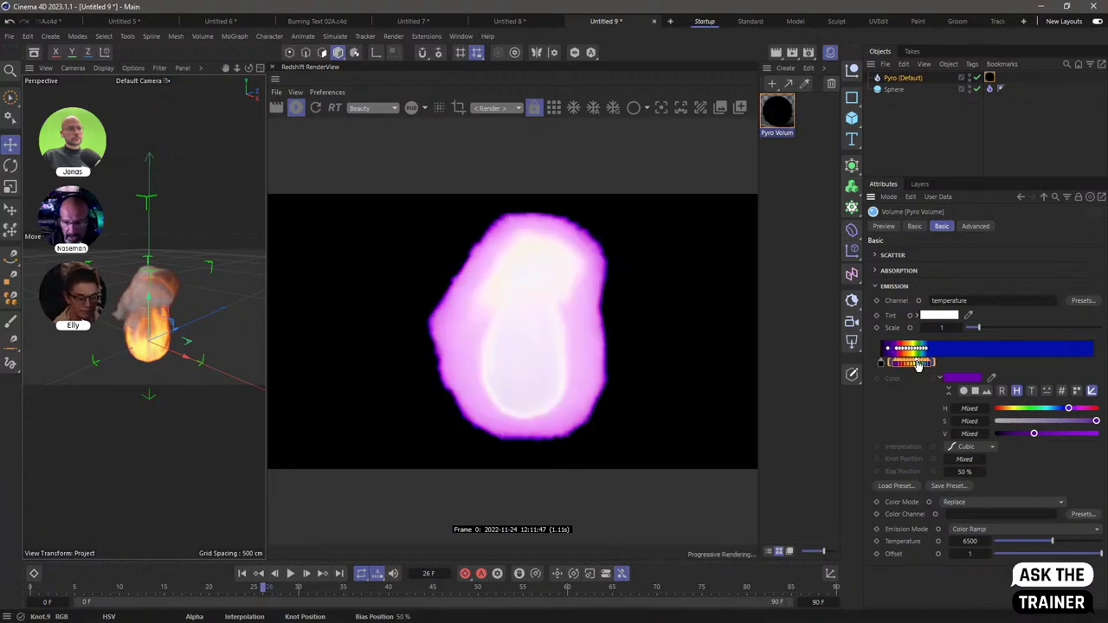
Set the emission Scale to 0.01 and play the simulation forward to frame 35
left_click_drag(979, 329, 967, 331)
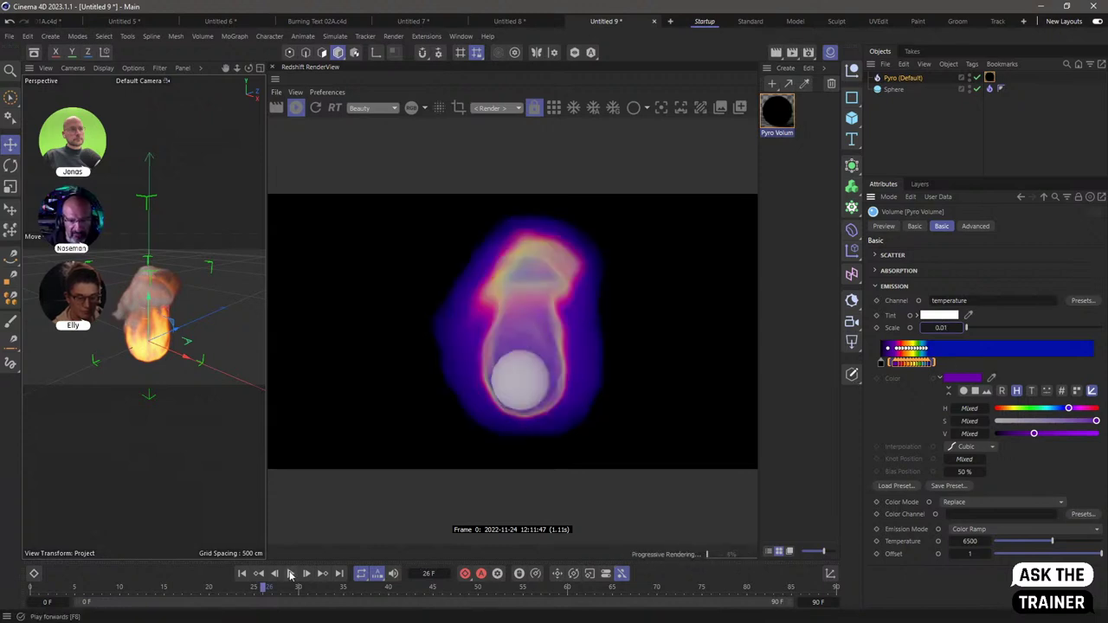
left_click(291, 574)
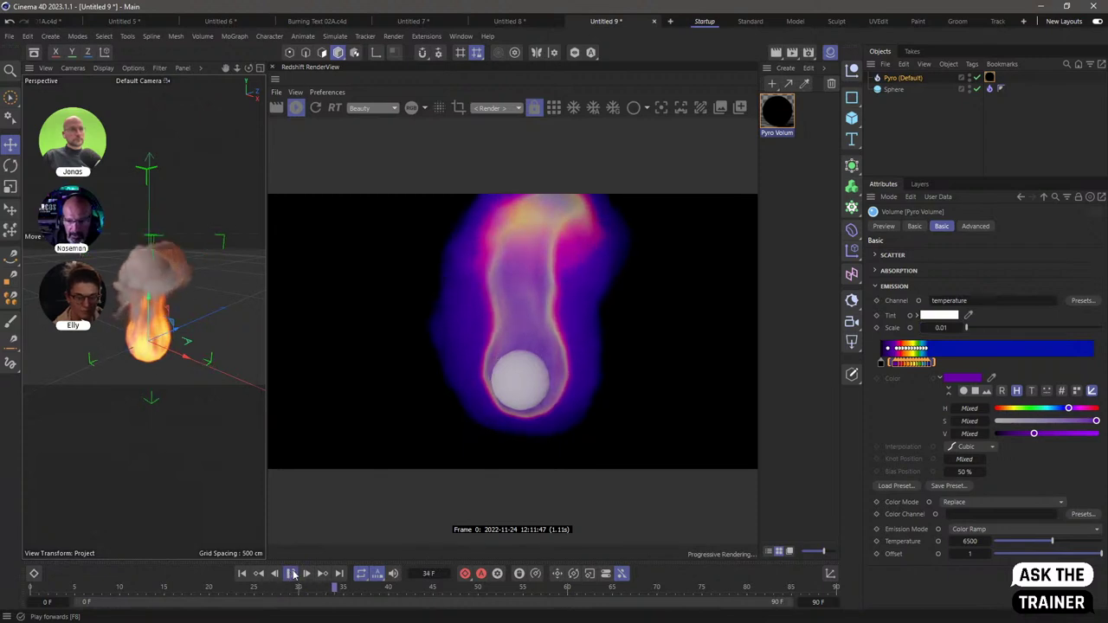
left_click(291, 574)
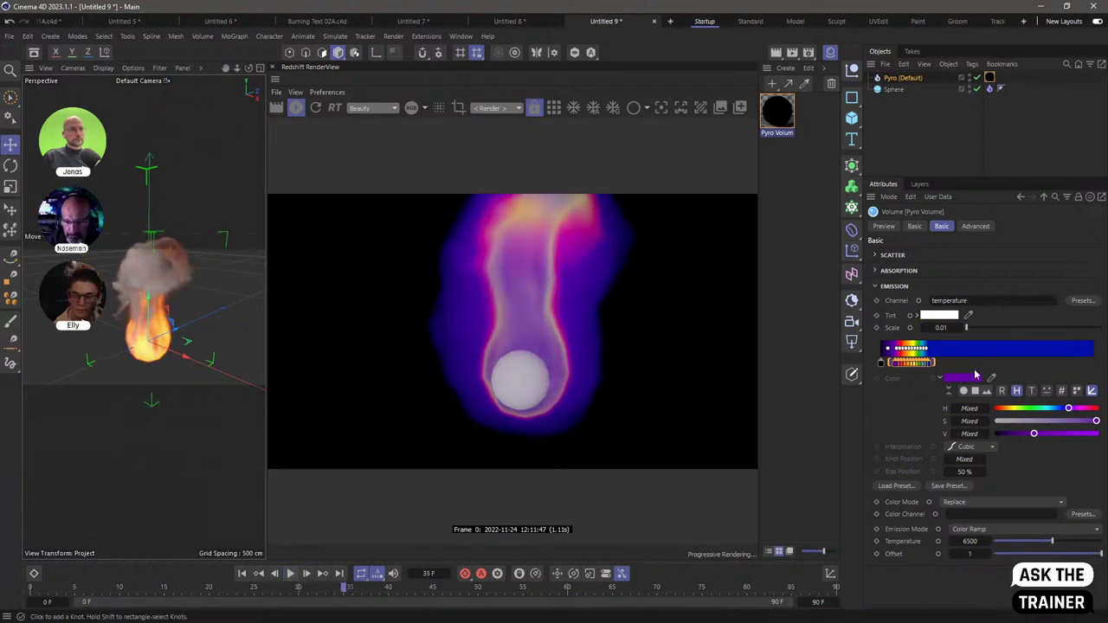
Add a black knot to the emission ramp just after the compressed colors, at about 23.6 %
left_click(1050, 363)
scroll(1050, 364, "down", 5)
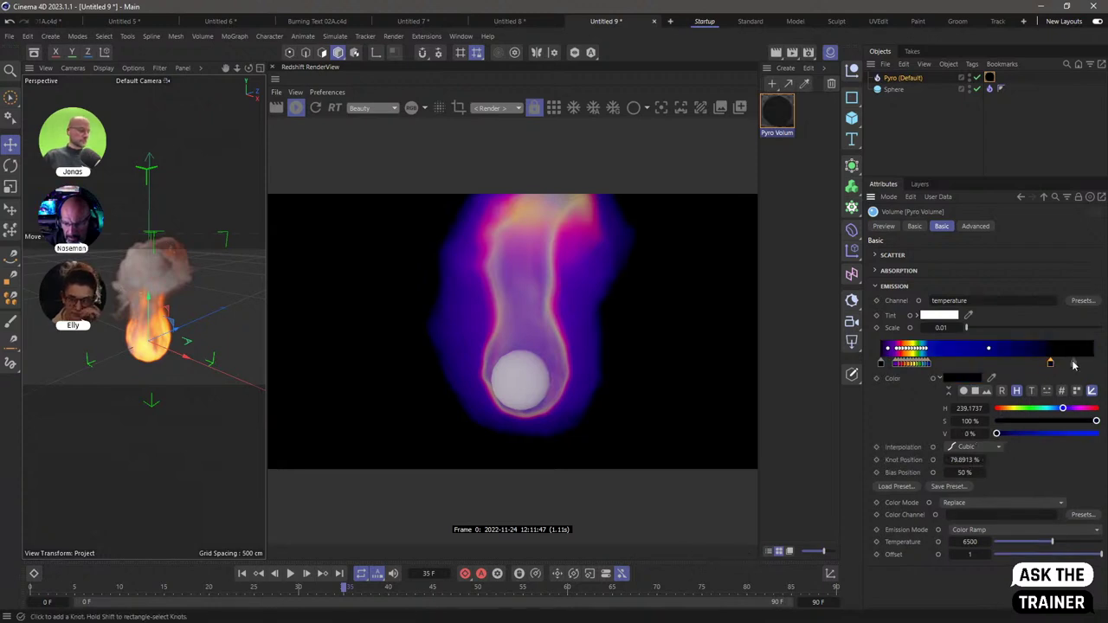
left_click_drag(1051, 364, 930, 366)
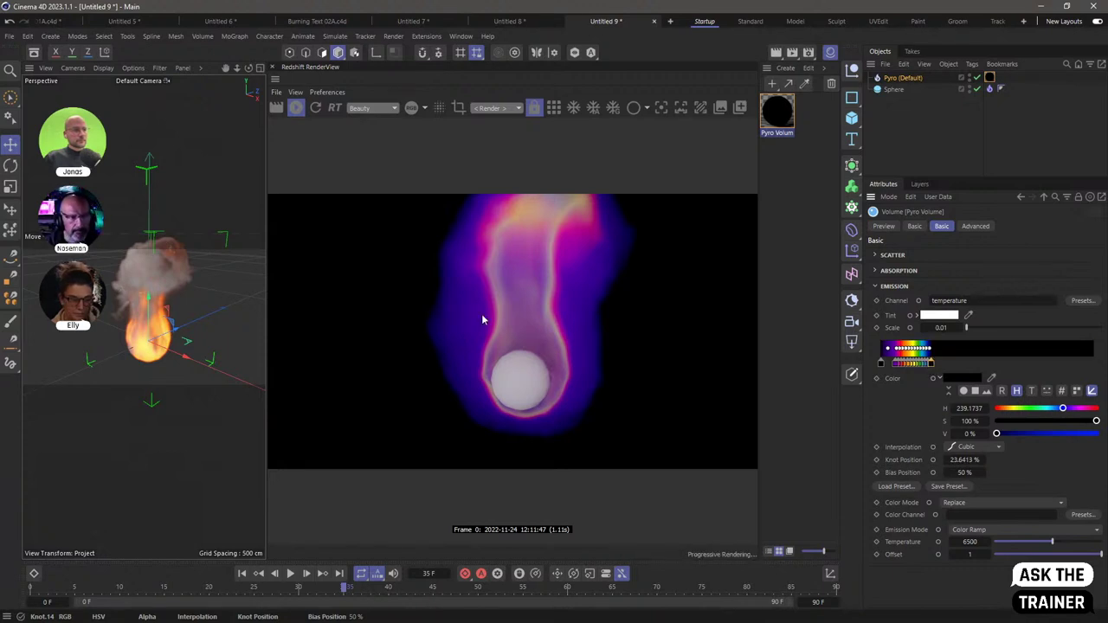
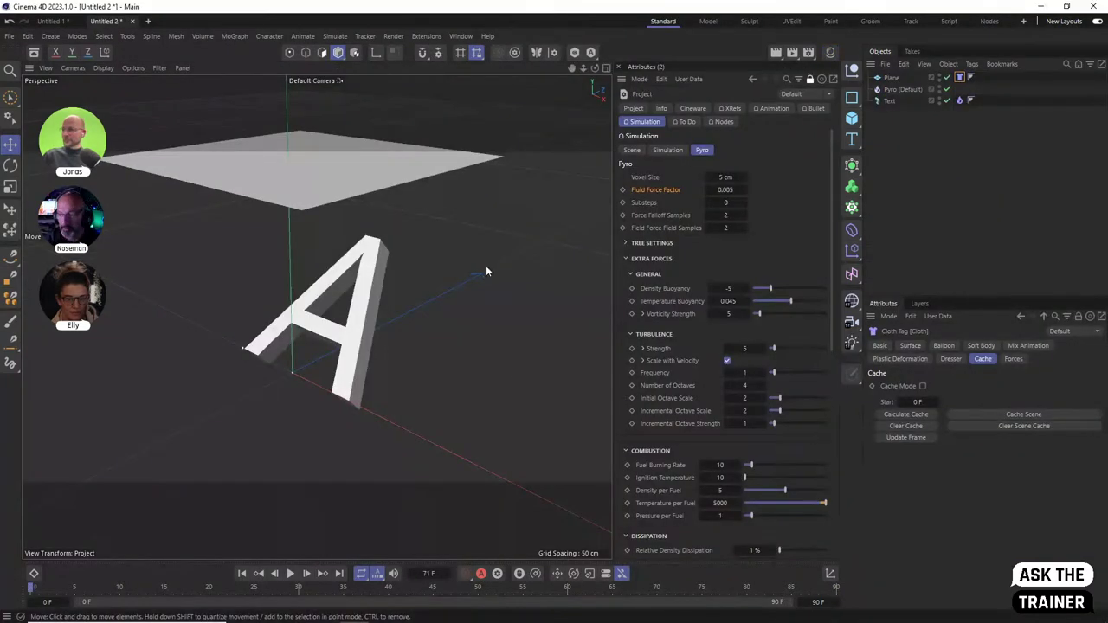
Set the Pyro simulation's Fluid Force Factor to 1 and preview the simulation from the first frame
left_click(726, 190)
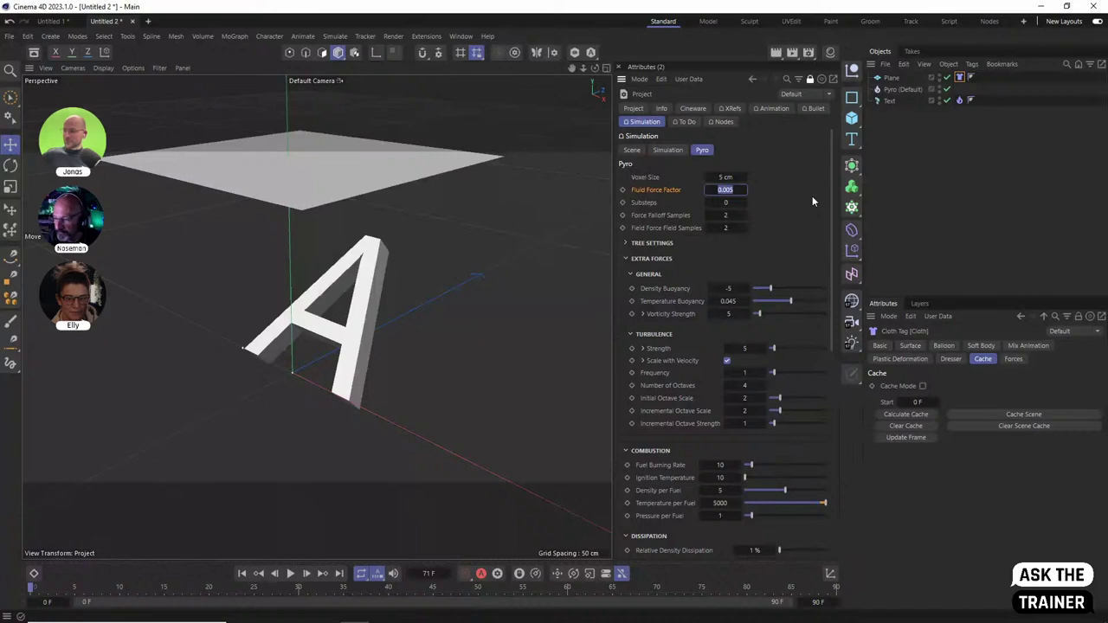
type("1")
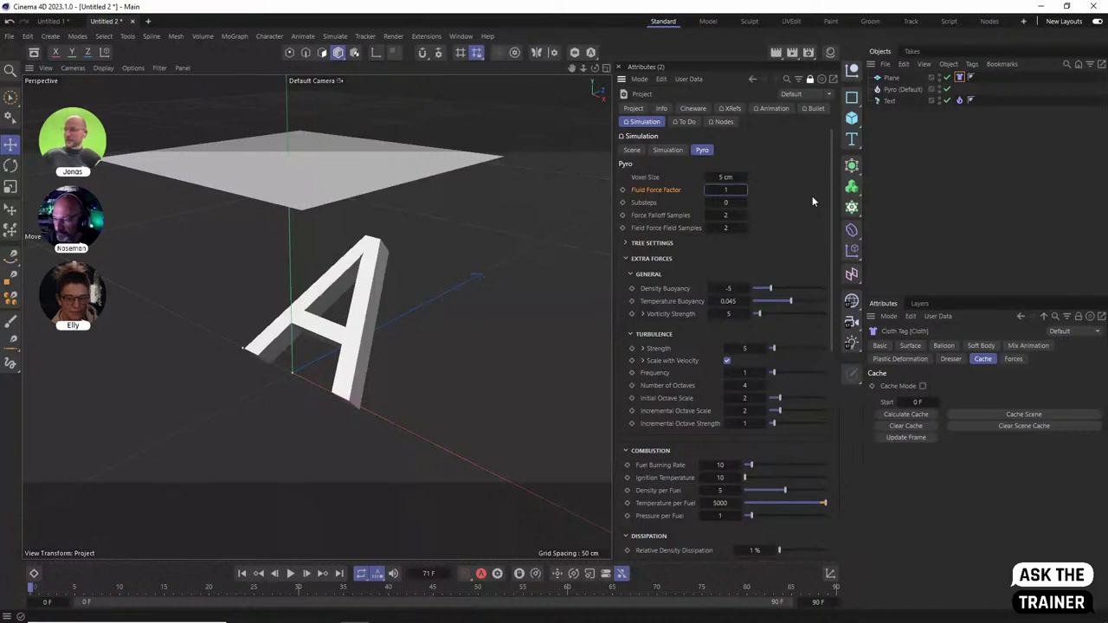
left_click(242, 573)
left_click(290, 573)
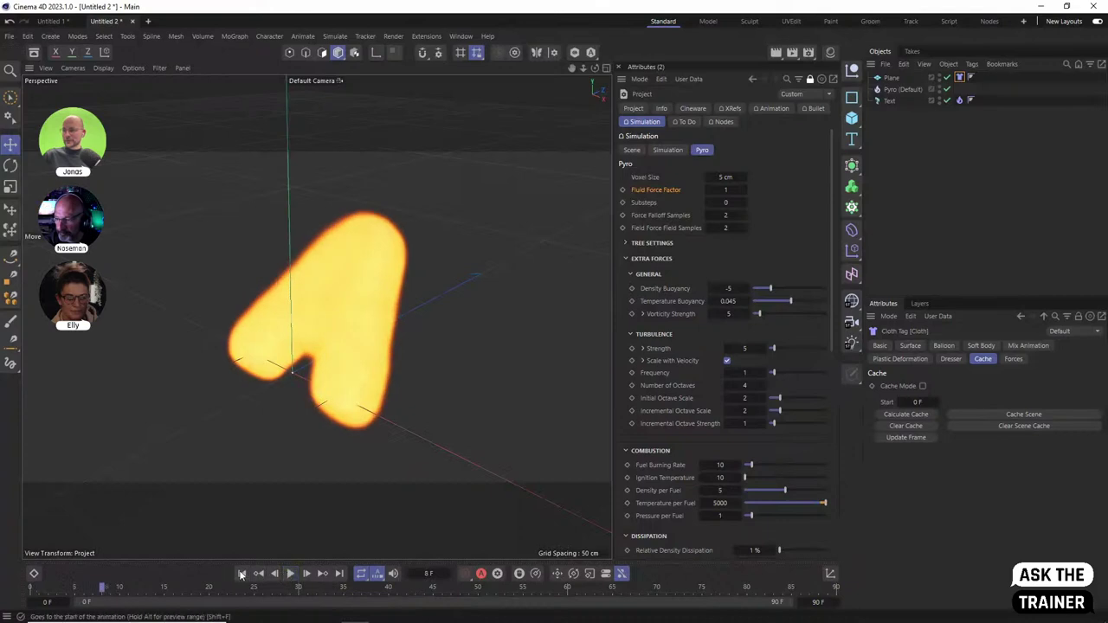
left_click(290, 573)
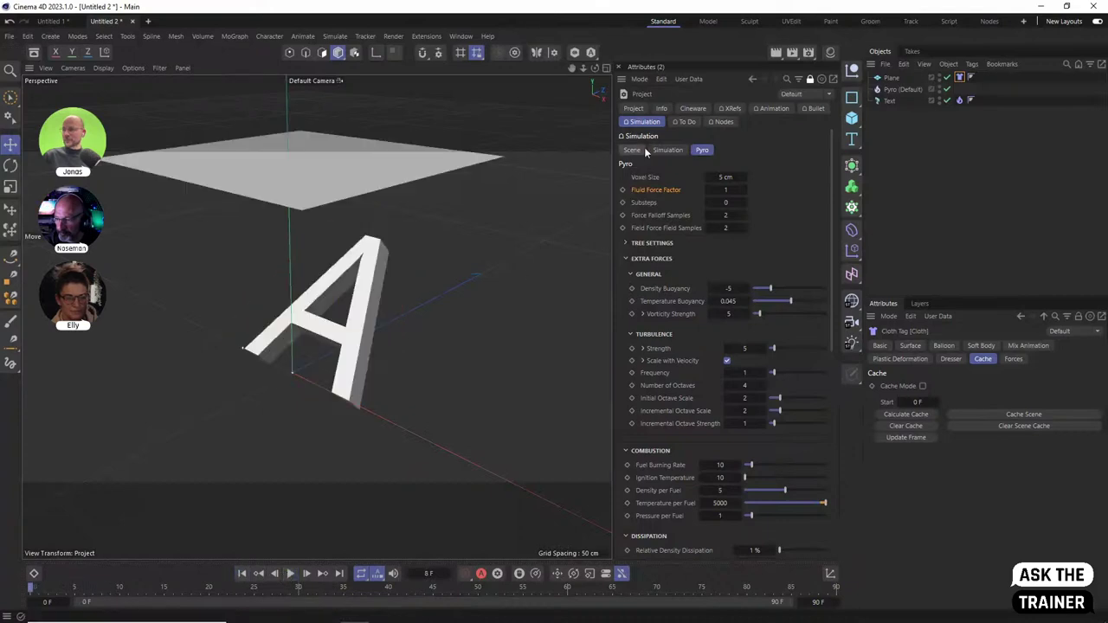
Set the Fluid Force Factor to 0.005 and play the simulation to preview the fire's effect on the cloth plane
left_click(718, 188)
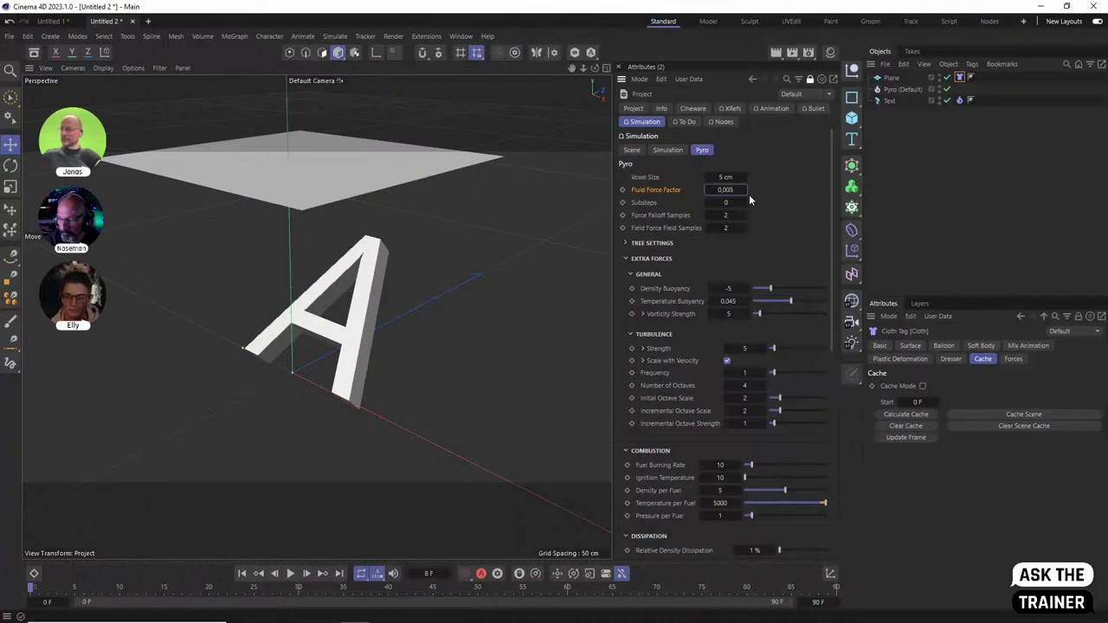
key("Return")
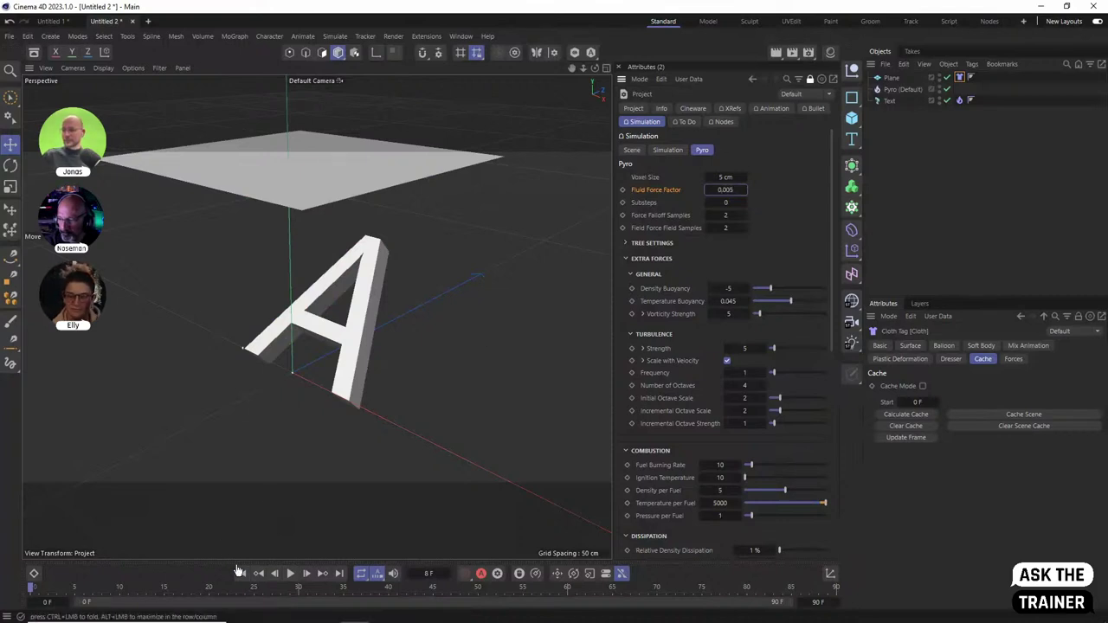
left_click(290, 575)
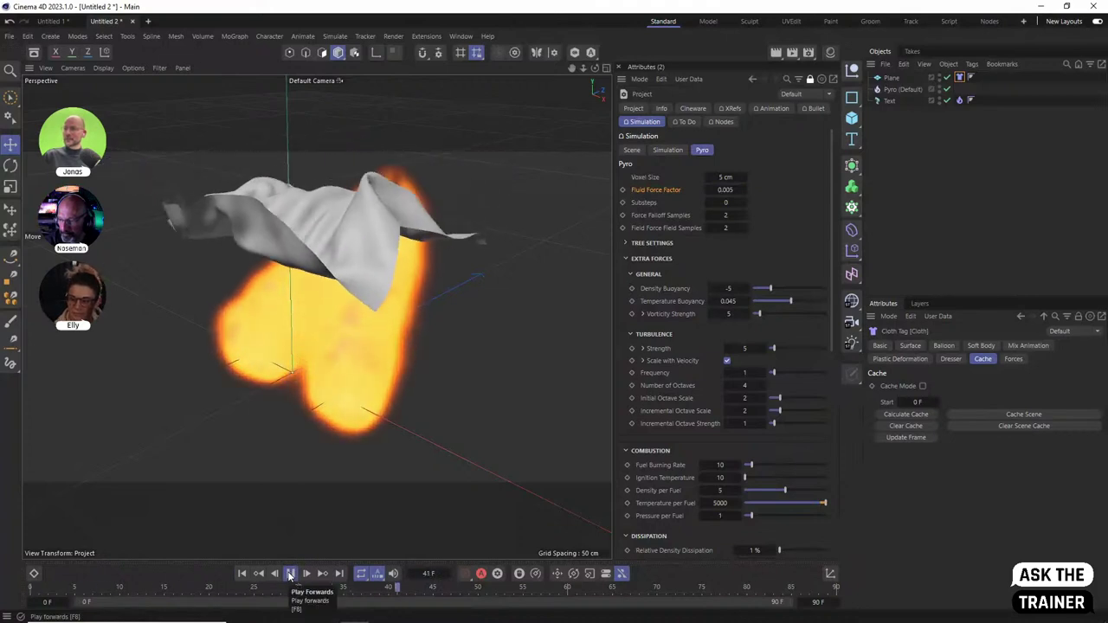
left_click(290, 575)
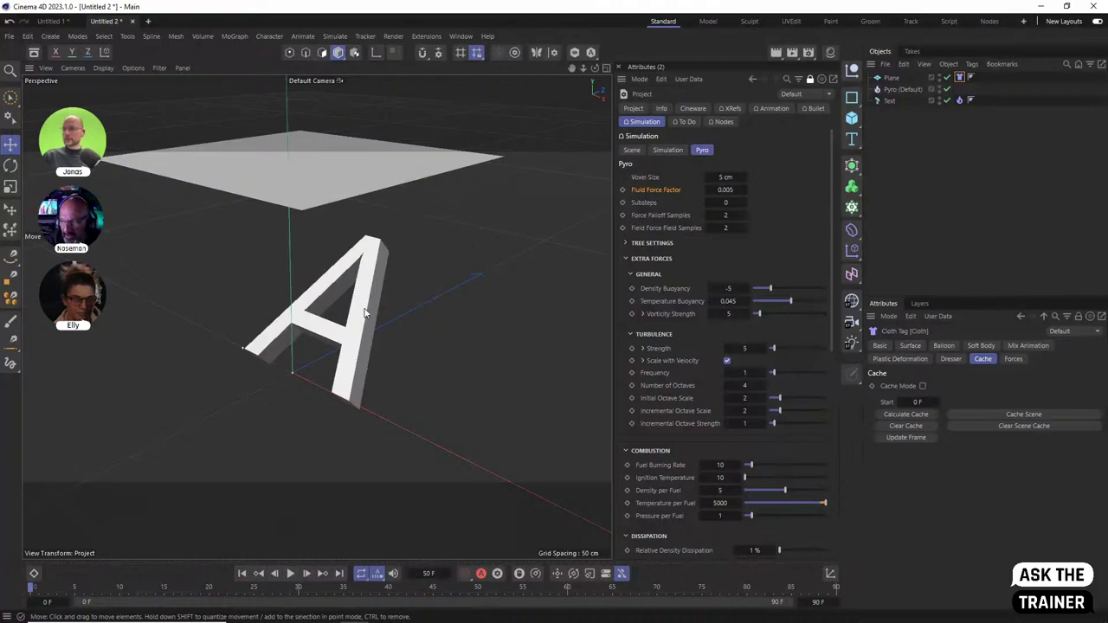
Add a Collider simulation tag to the Text object and clear the selection
right_click(887, 104)
left_click(887, 104)
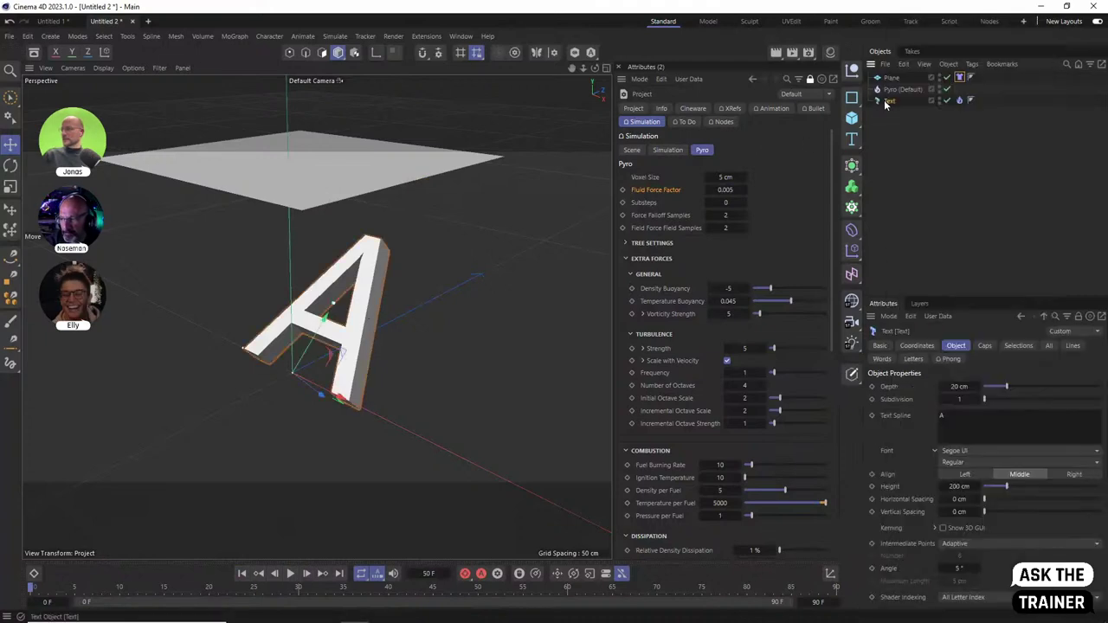
right_click(885, 104)
mouse_move(922, 177)
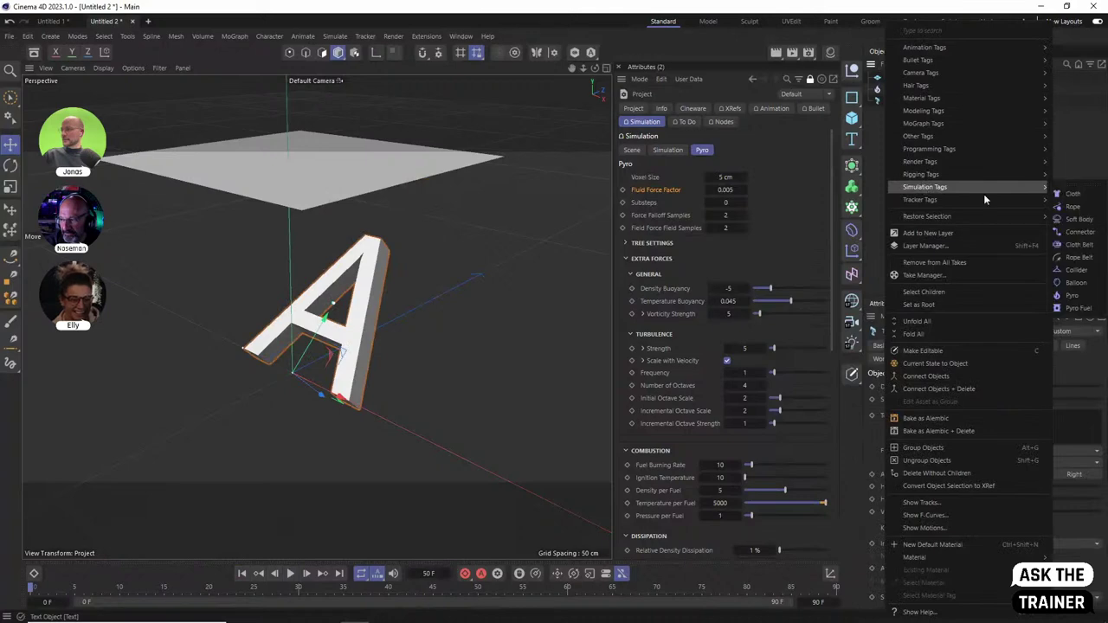
left_click(1087, 270)
left_click(907, 169)
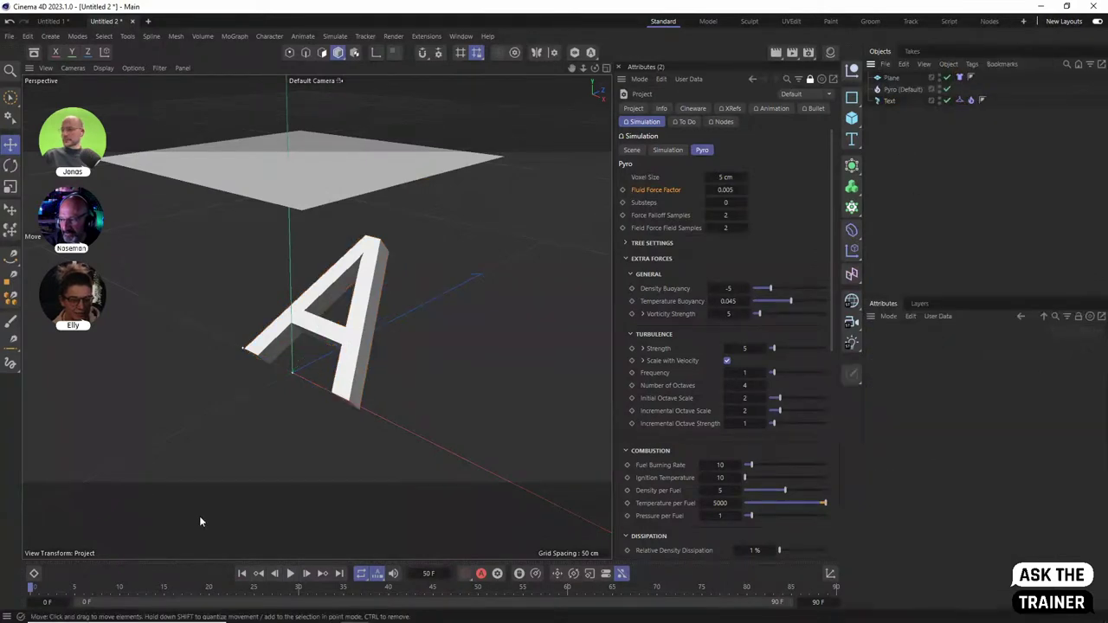
Examine the Plane's properties, the Text object's Pyro tag and the Pyro object's cache settings
left_click(891, 78)
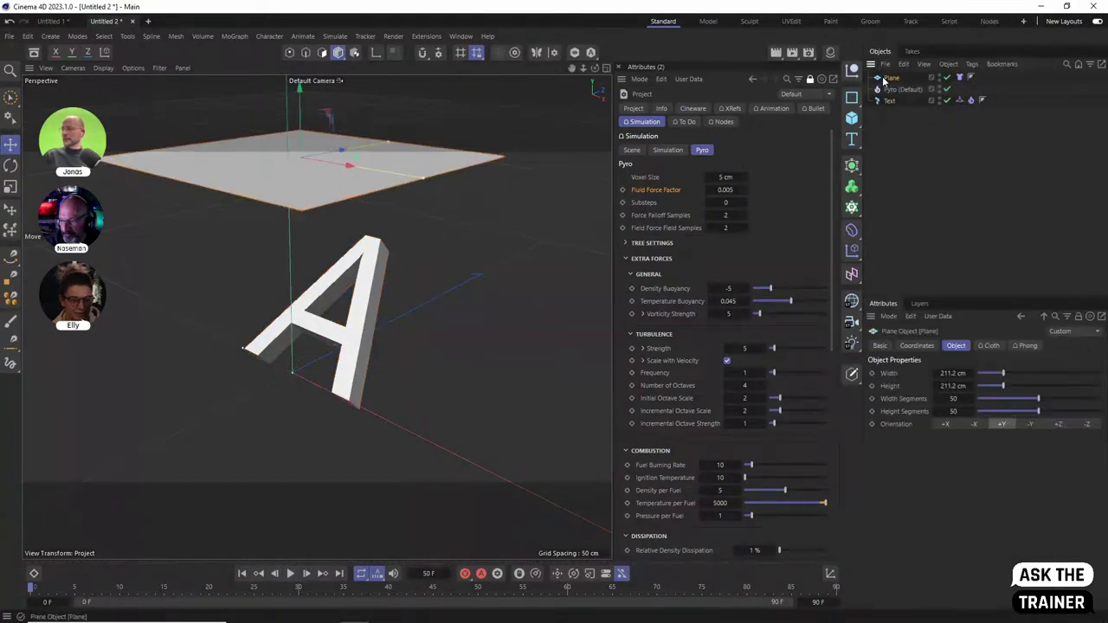
left_click(971, 100)
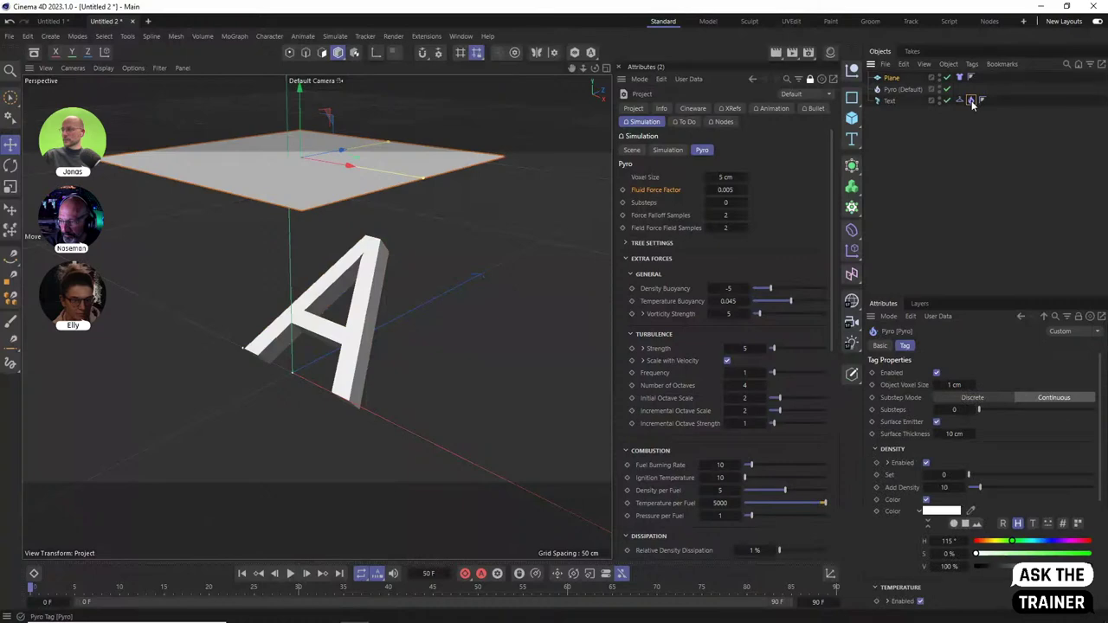
left_click(901, 90)
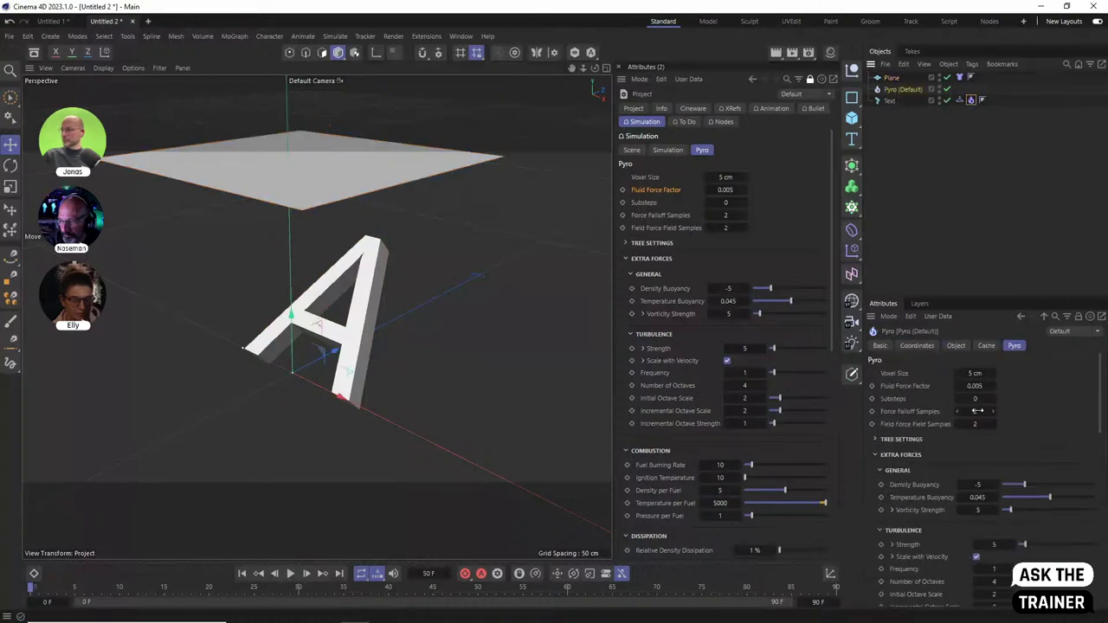
left_click(987, 345)
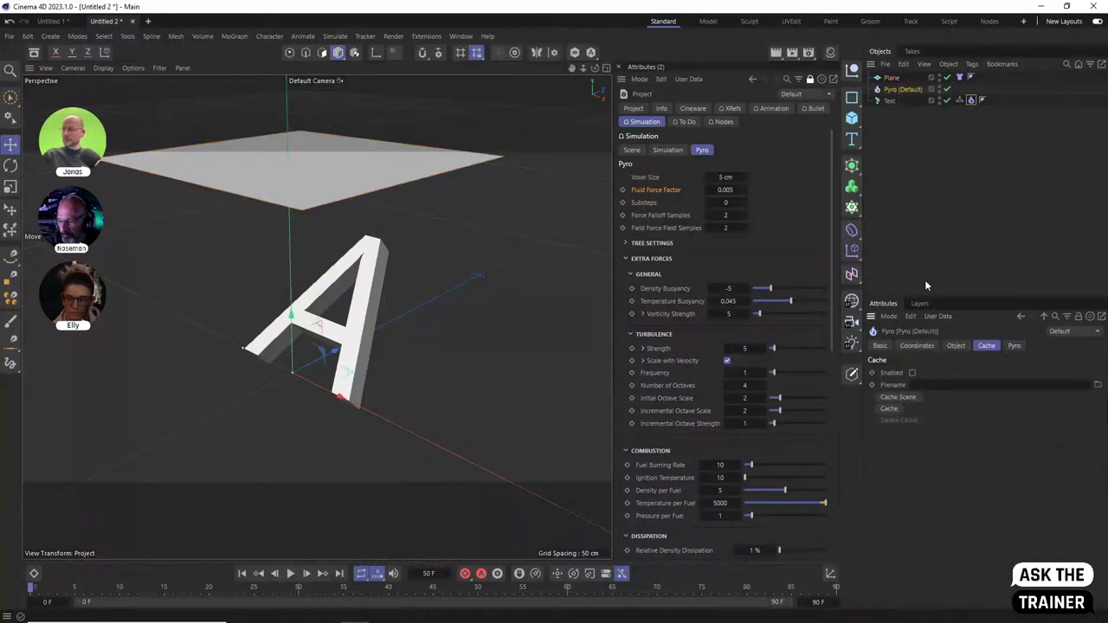
Calculate the simulation cache in the Plane's Cloth tag
left_click(958, 78)
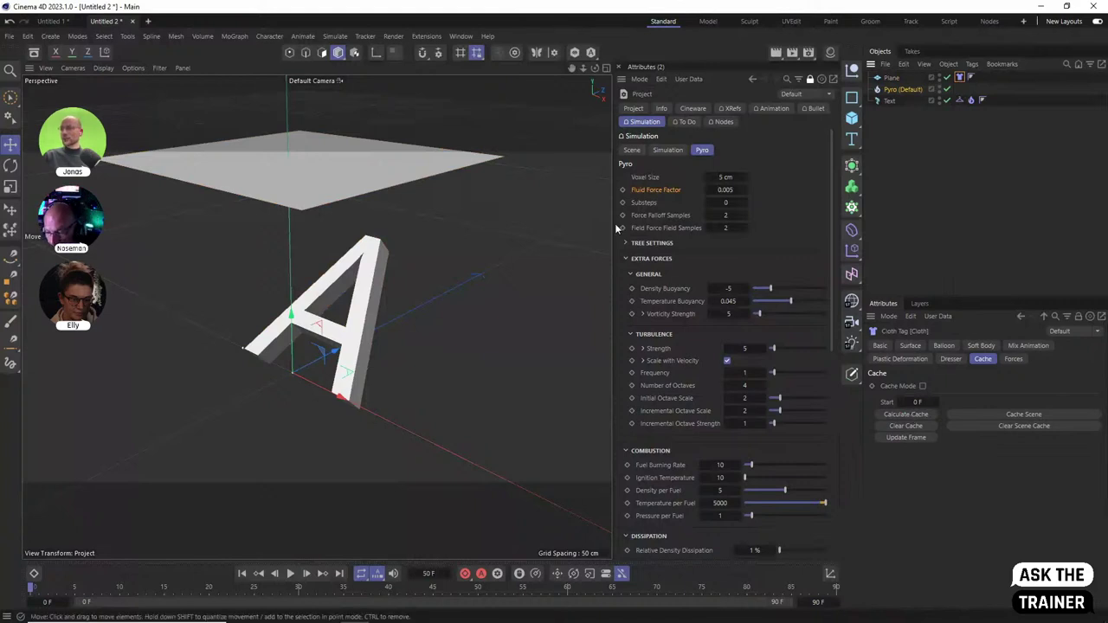
left_click(892, 78)
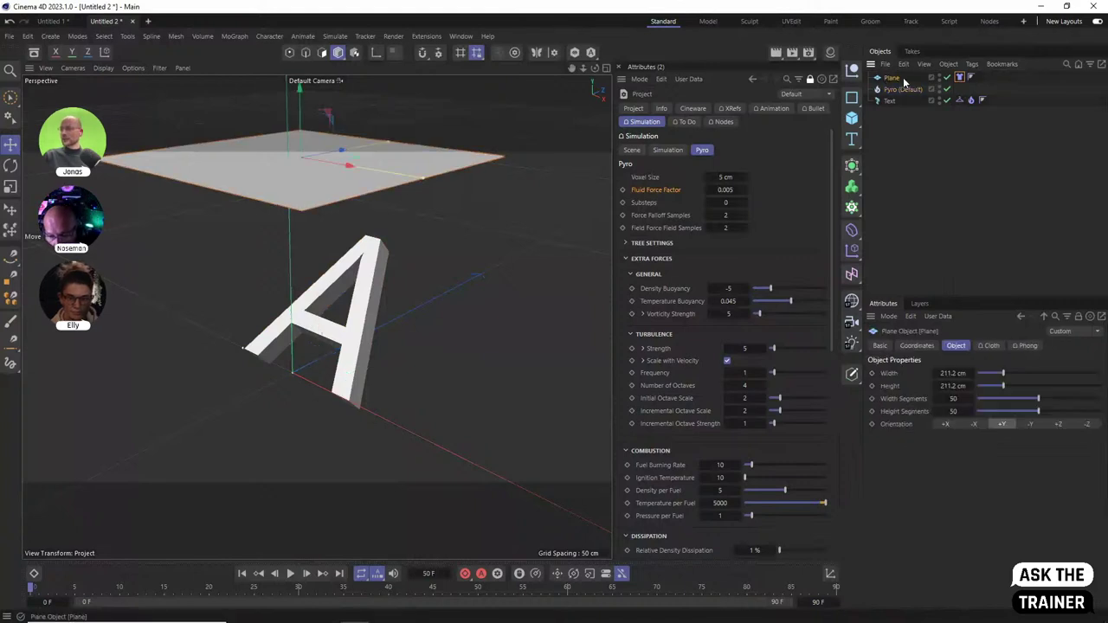
left_click(970, 78)
left_click(899, 413)
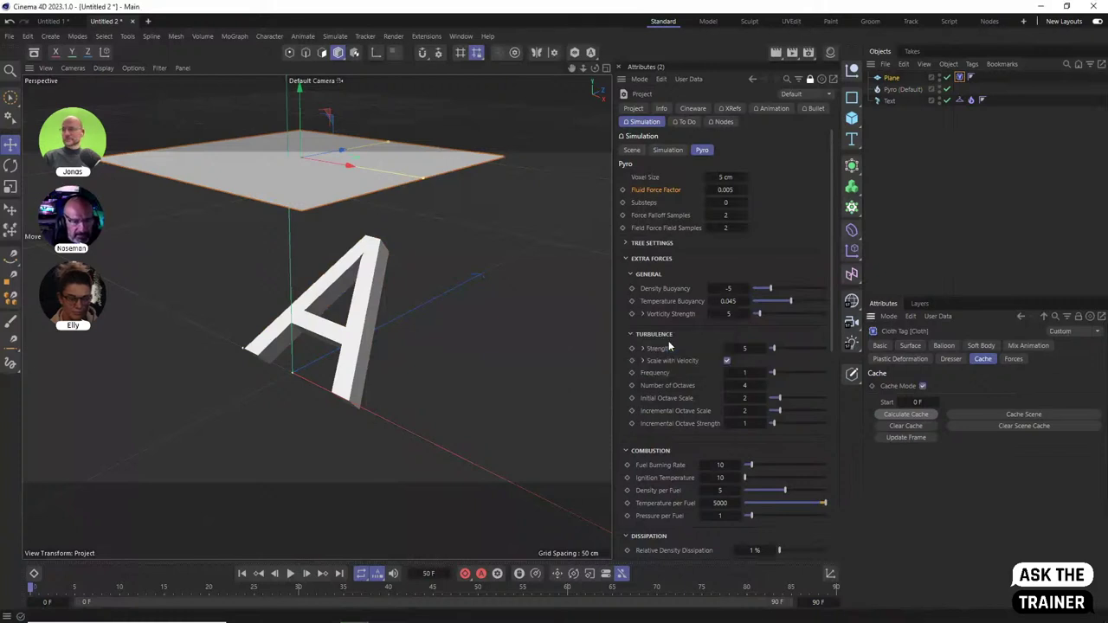
Disable the Pyro (Default) object and scrub the timeline to check the cached cloth
left_click(947, 89)
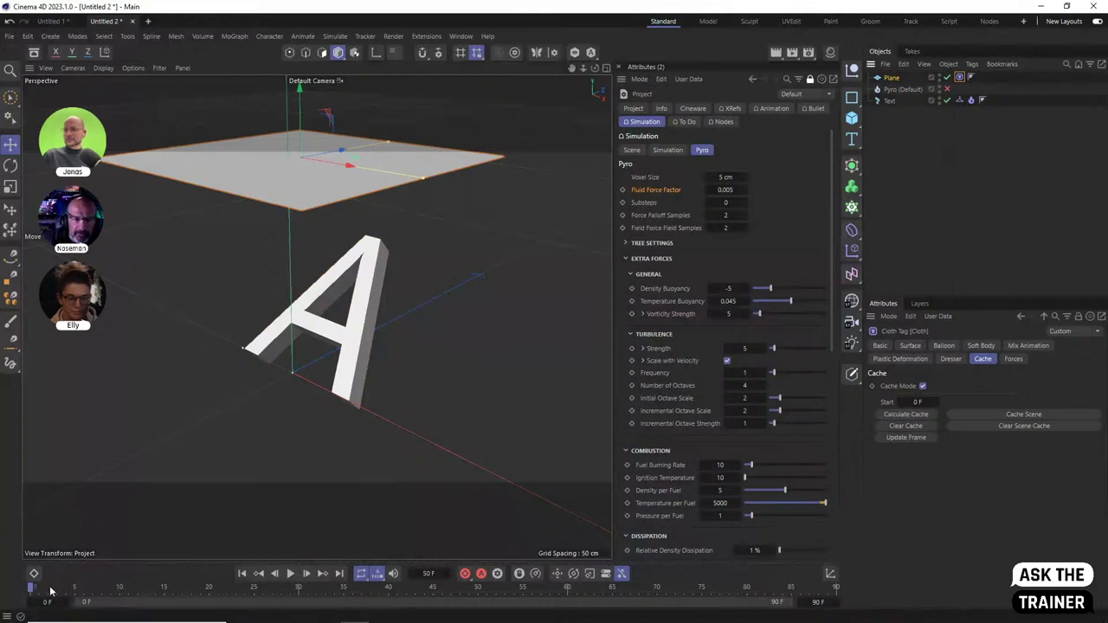
mouse_move(57, 589)
left_mouse_down()
mouse_move(444, 596)
mouse_move(790, 563)
mouse_move(710, 552)
mouse_move(287, 554)
mouse_move(34, 589)
mouse_move(788, 586)
mouse_move(104, 589)
mouse_move(716, 590)
mouse_move(675, 600)
mouse_move(48, 589)
left_mouse_up()
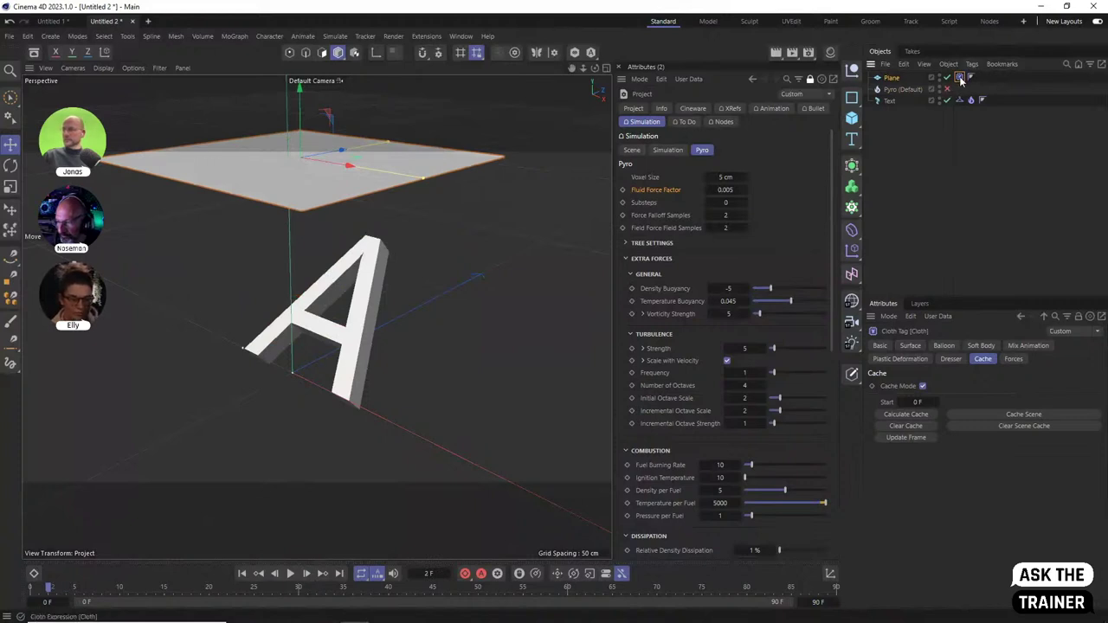
left_click_drag(62, 597, 875, 569)
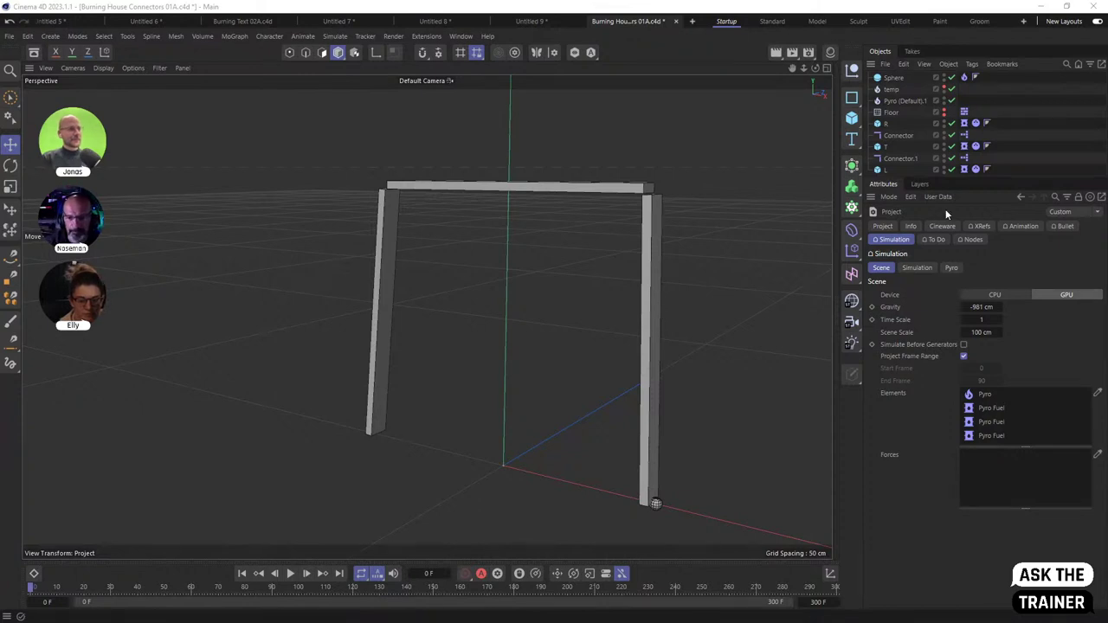
Enlarge the object list of the Burning House scene to show every object and inspect the beam cubes R, T and L
left_click_drag(937, 178, 937, 250)
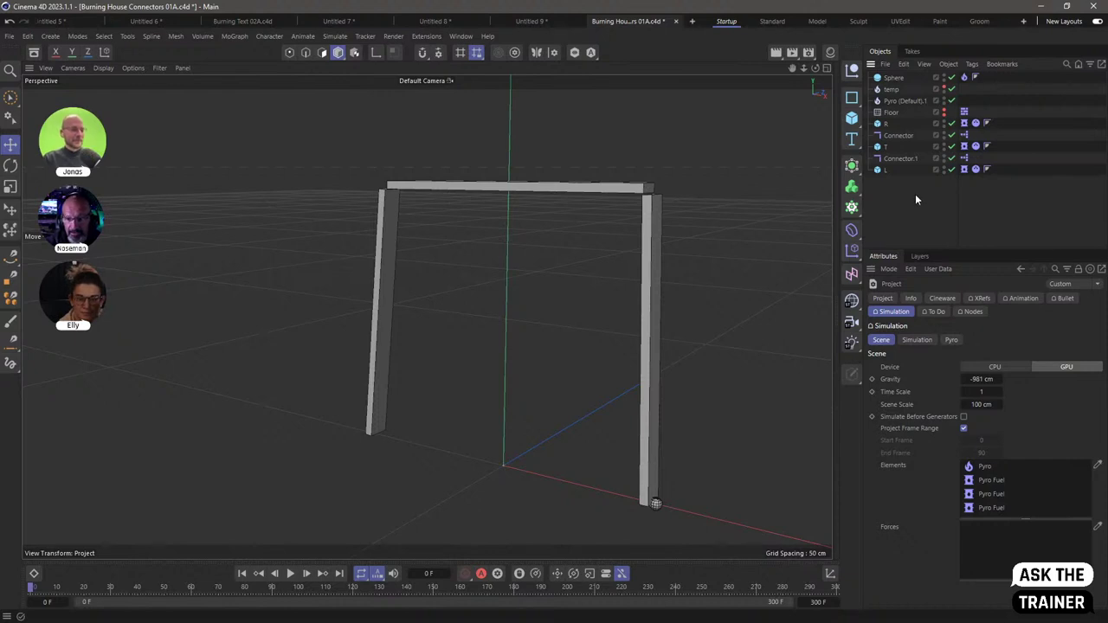
left_click(886, 124)
left_click(883, 147)
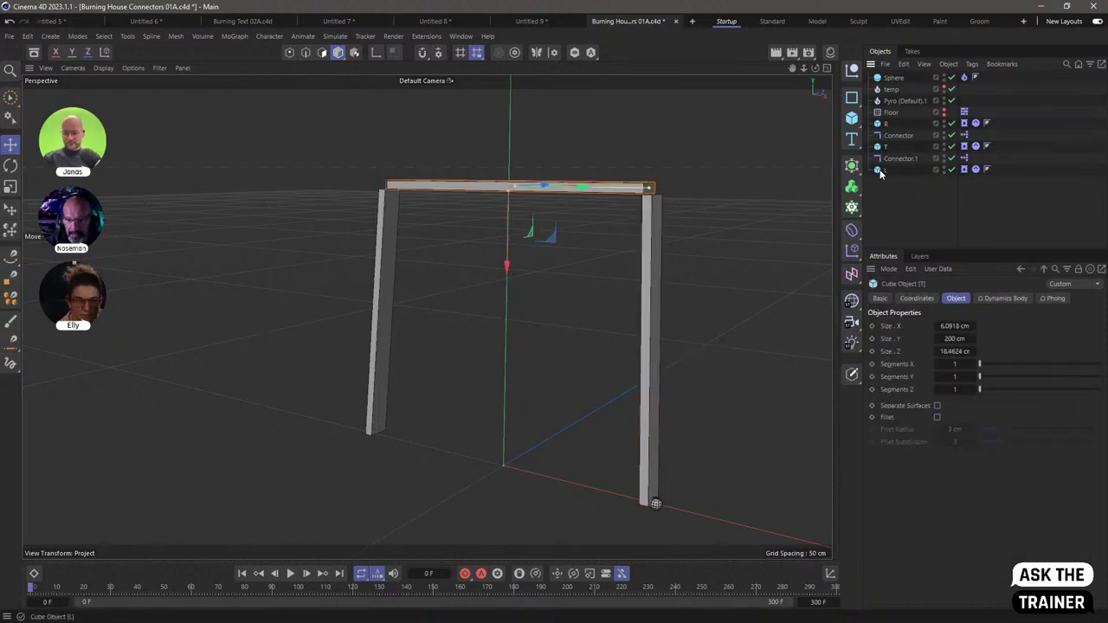
left_click(884, 170)
Review the settings of Connector and Connector.1, and the Pyro Fuel tag on beam L
left_click(899, 135)
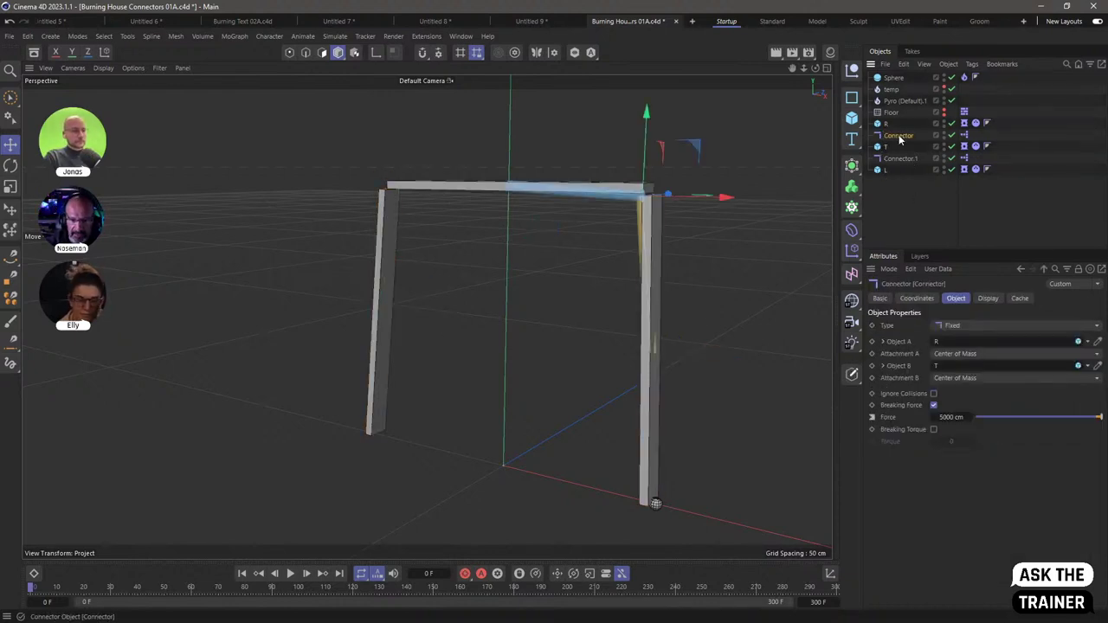
left_click(900, 158)
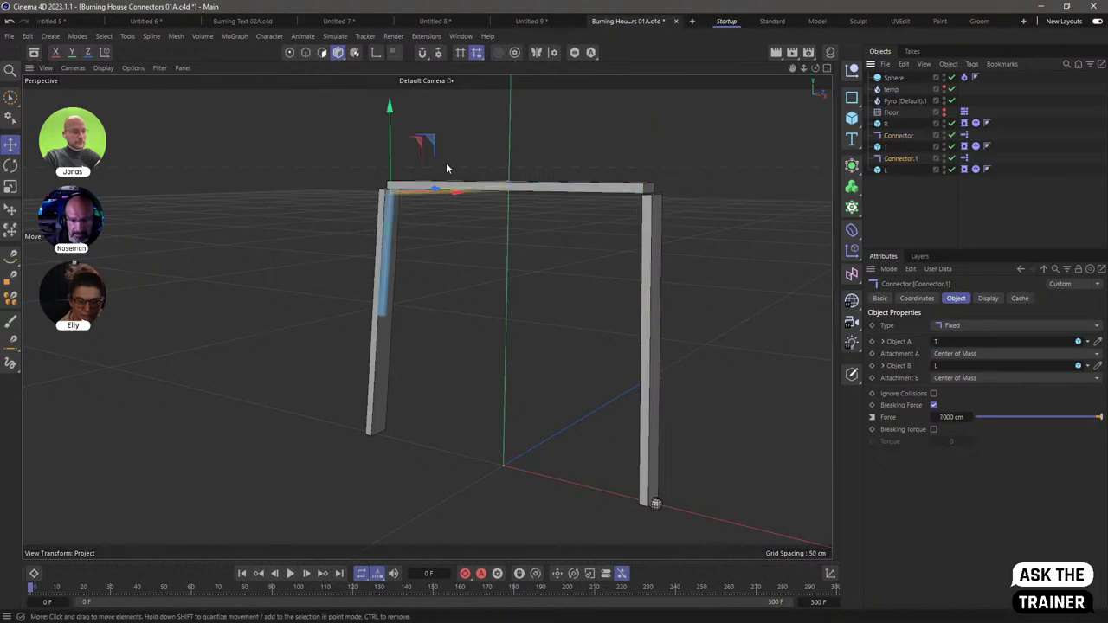
left_click(918, 186)
left_click(965, 169)
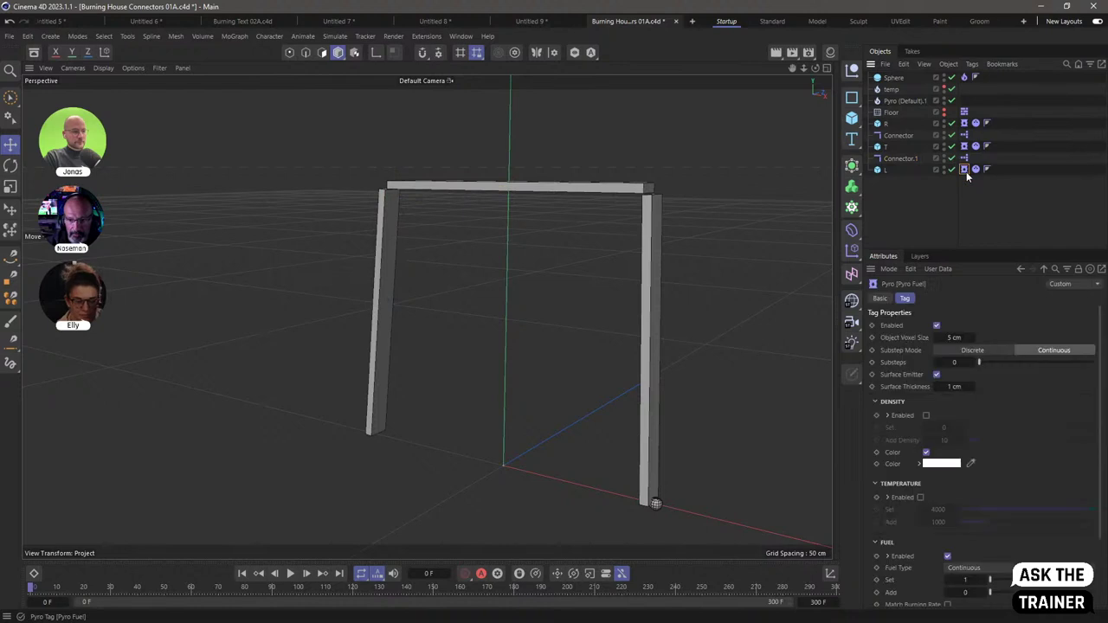
Review the Pyro Fuel tag on beam R and the object settings of the Sphere
left_click(965, 123)
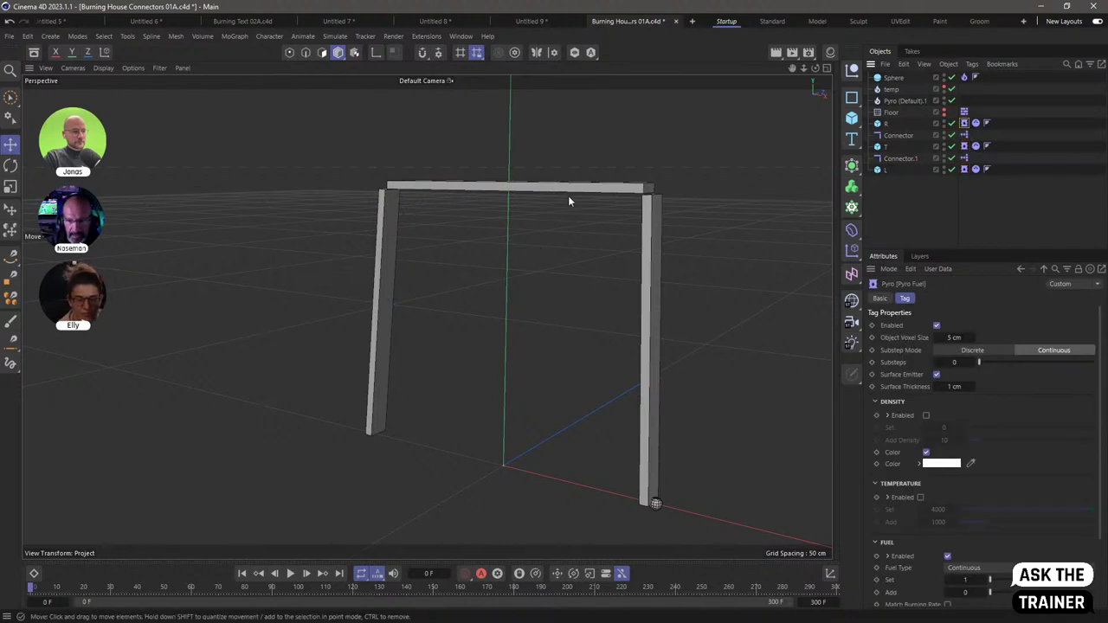
left_click(891, 114)
left_click(998, 97)
left_click(897, 78)
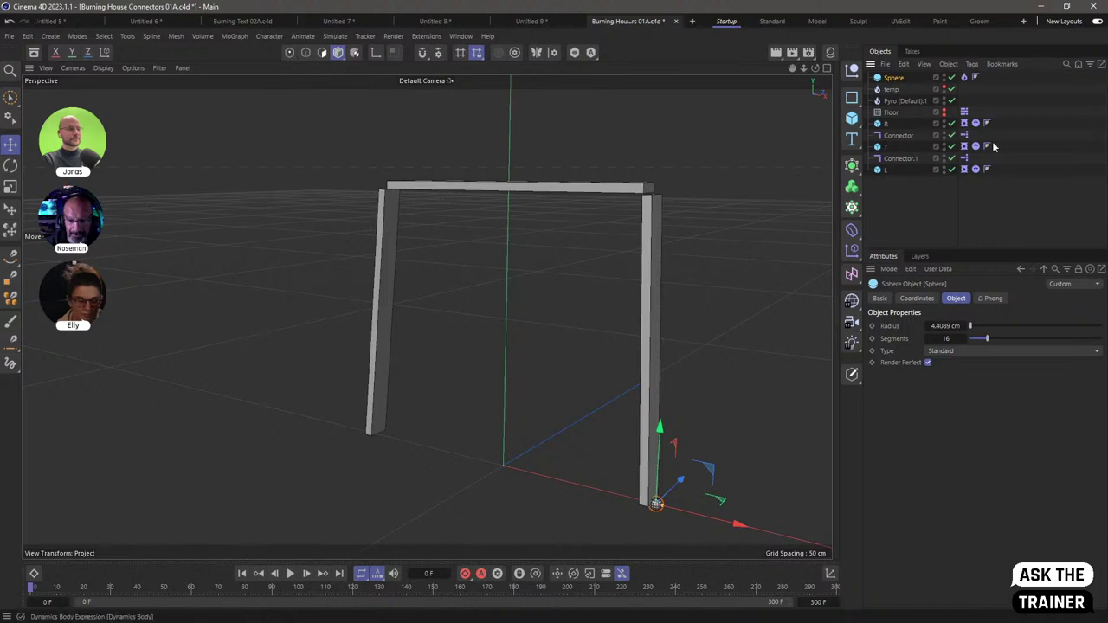
Open the XPresso setup of Connector and examine the field used by its Falloff node
left_click(964, 135)
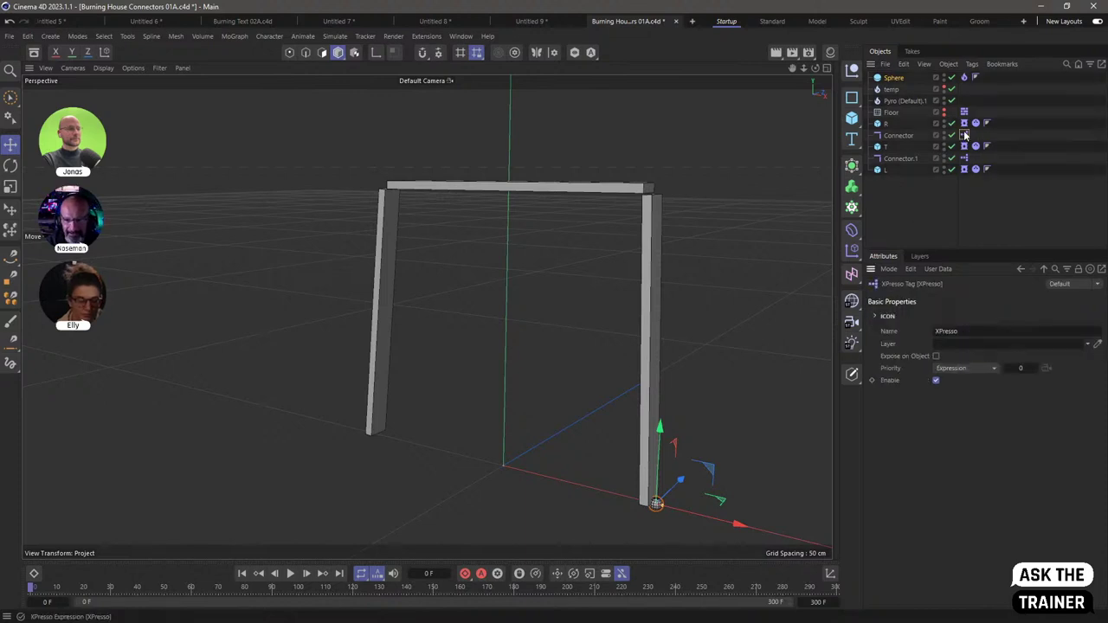
double_click(965, 135)
left_click_drag(942, 134, 315, 112)
left_click_drag(480, 424, 610, 448)
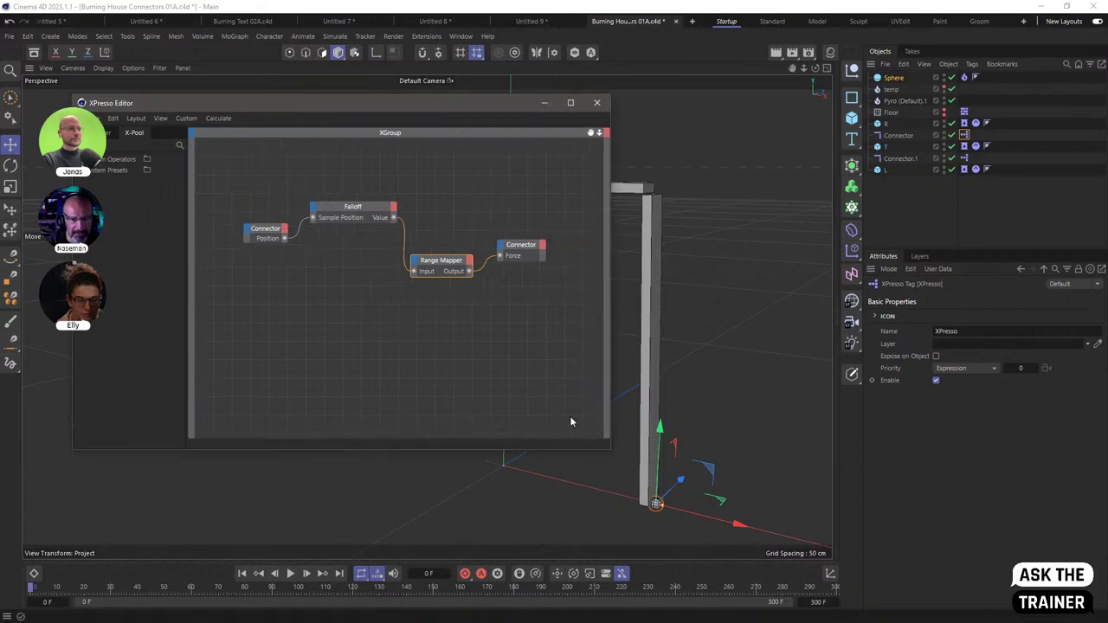
left_click(353, 210)
left_click_drag(378, 106, 291, 81)
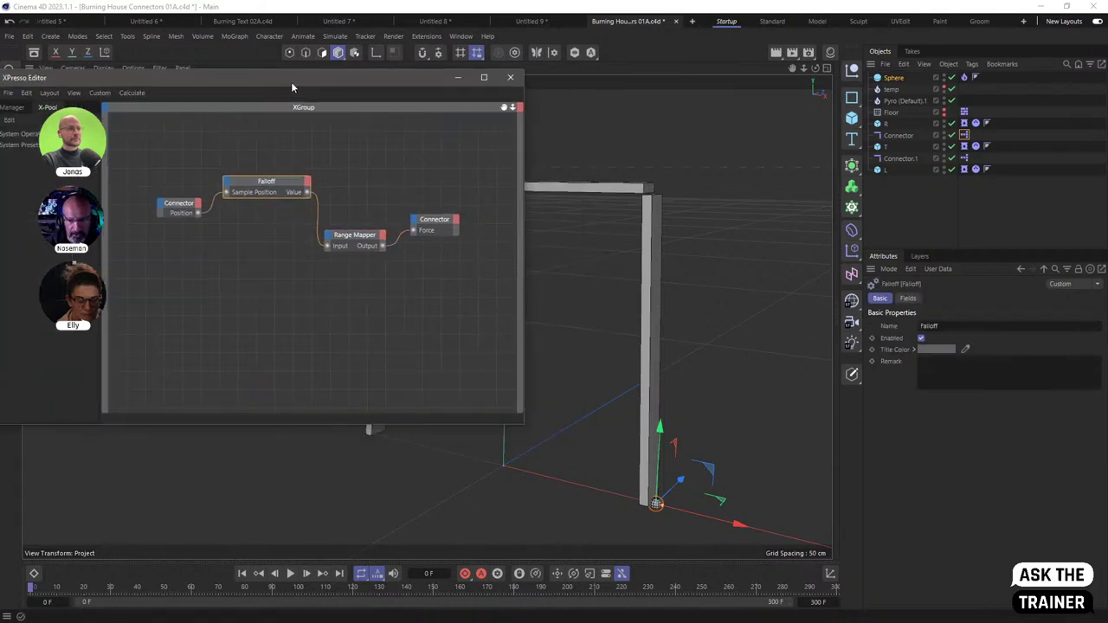
left_click(908, 298)
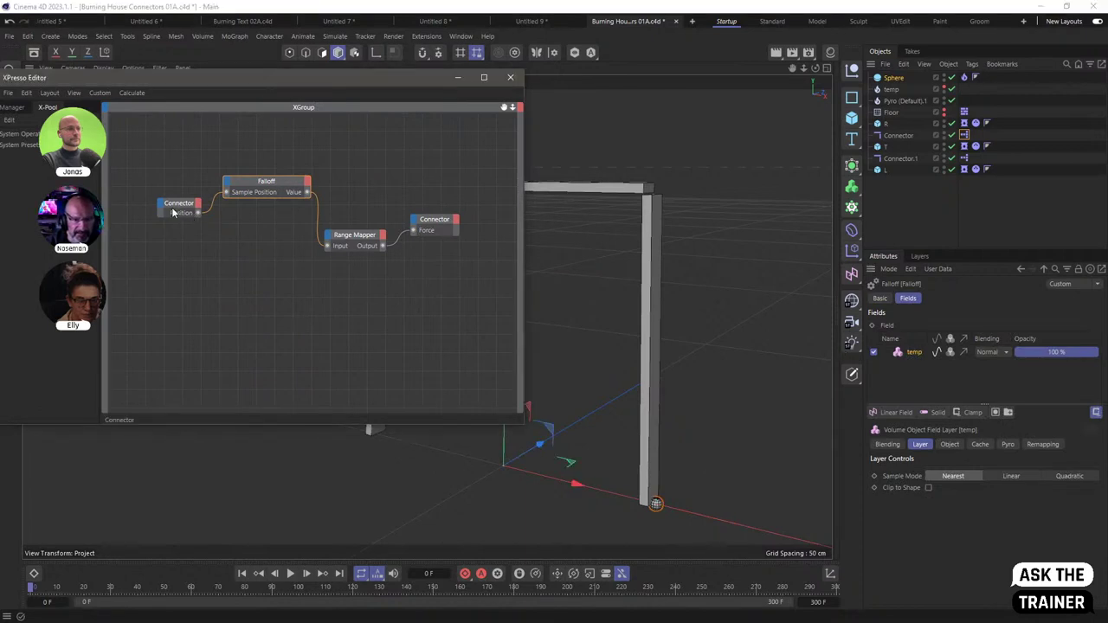
Compare the linked beams and breaking force of Connector and Connector.1 alongside the Falloff node's temp field
left_click_drag(295, 84, 253, 338)
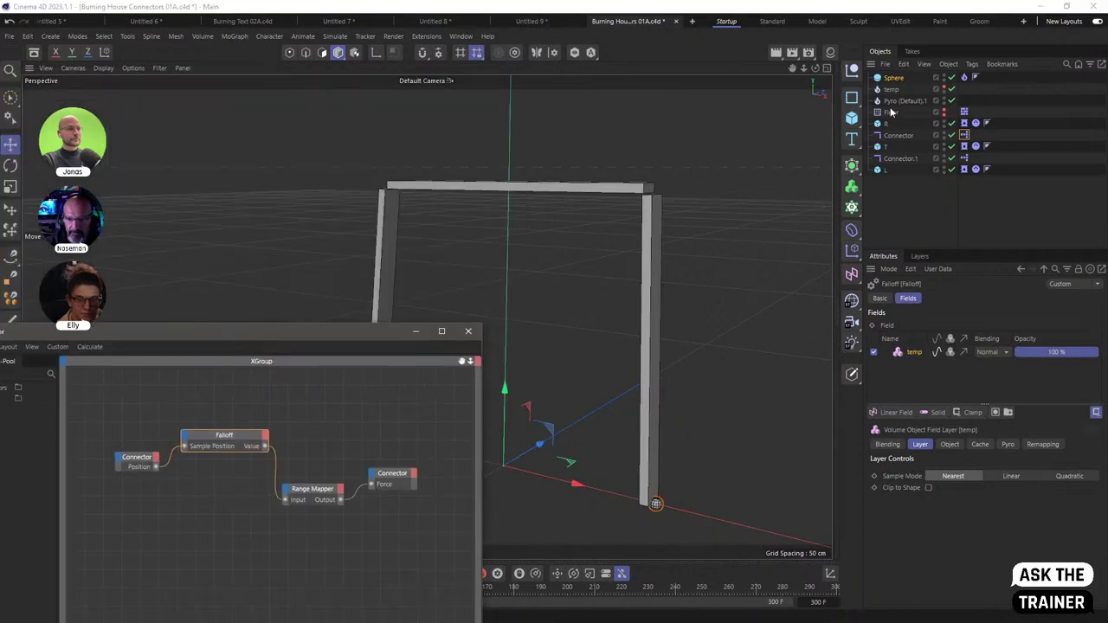
left_click(897, 136)
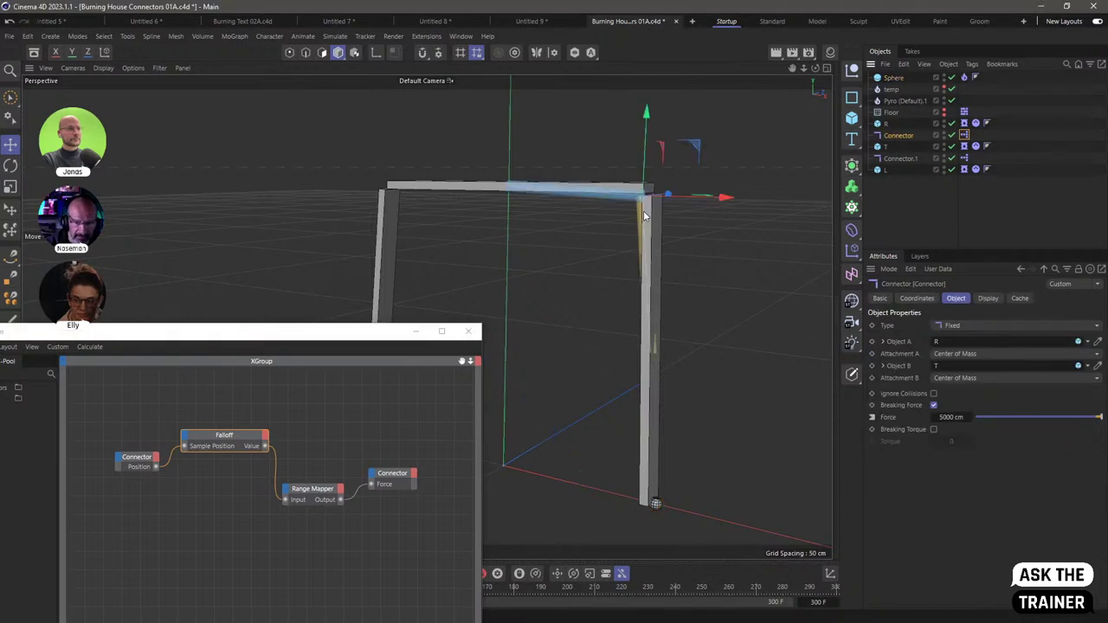
left_click(900, 159)
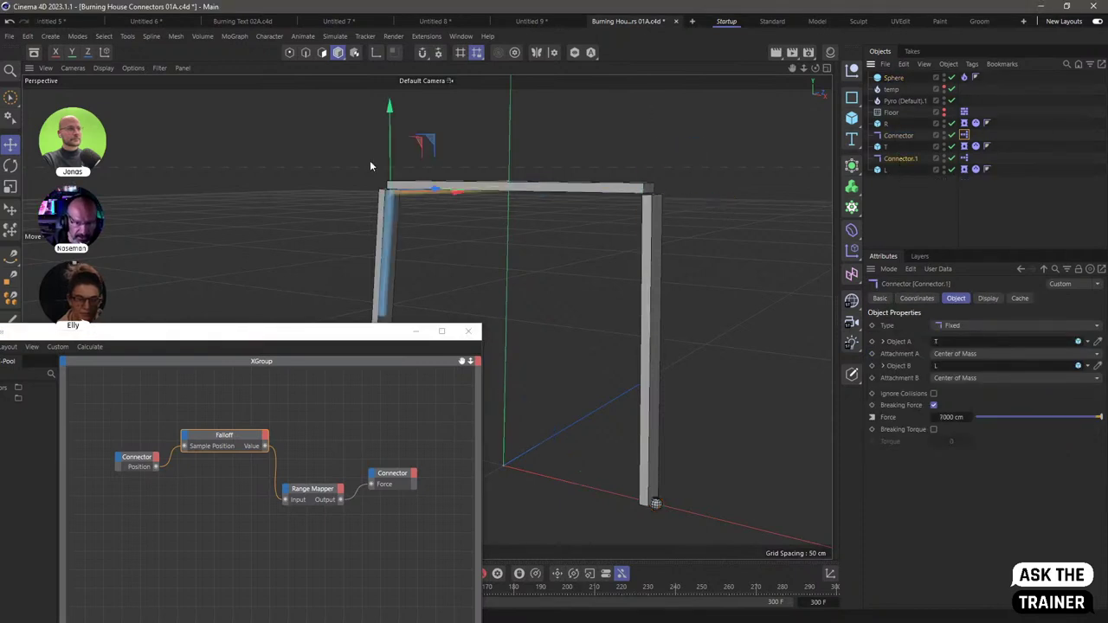
left_click_drag(297, 332, 307, 293)
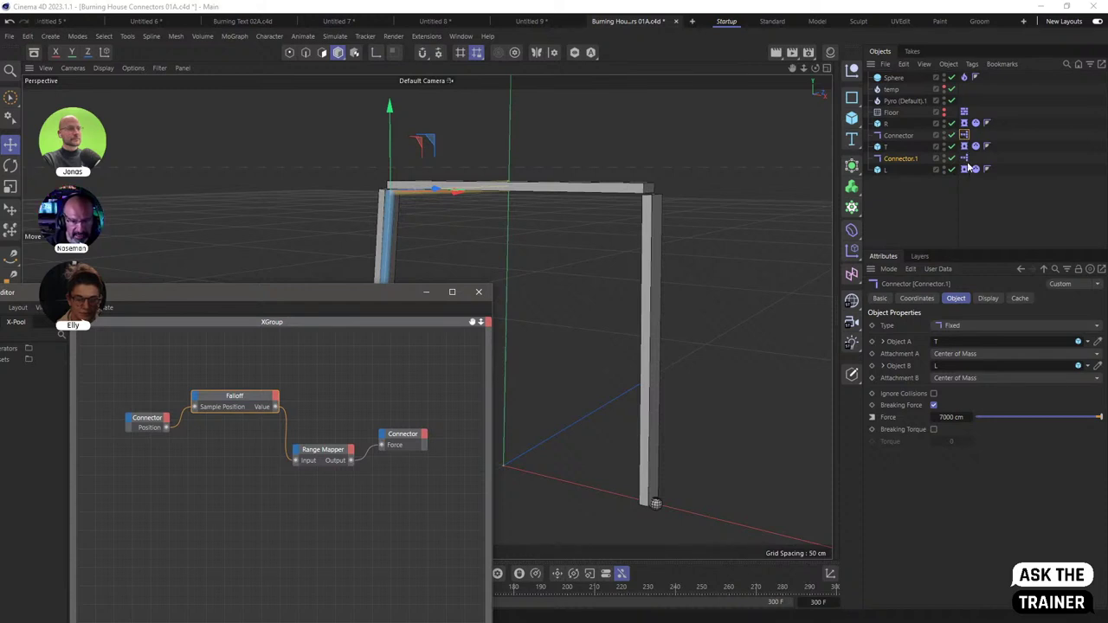
left_click(243, 397)
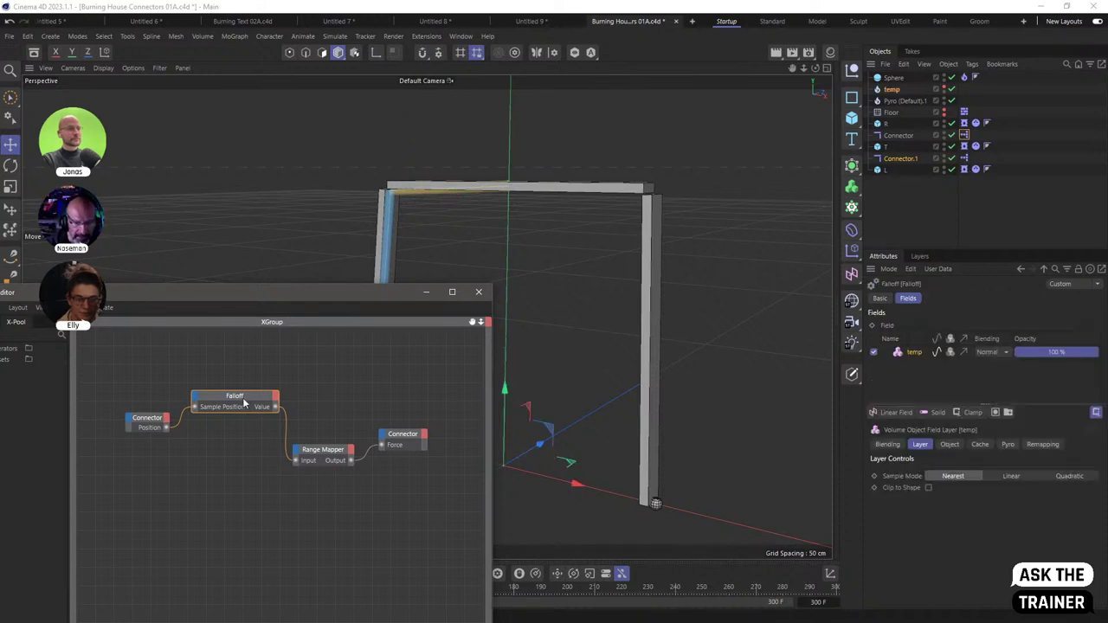
left_click_drag(358, 294, 274, 234)
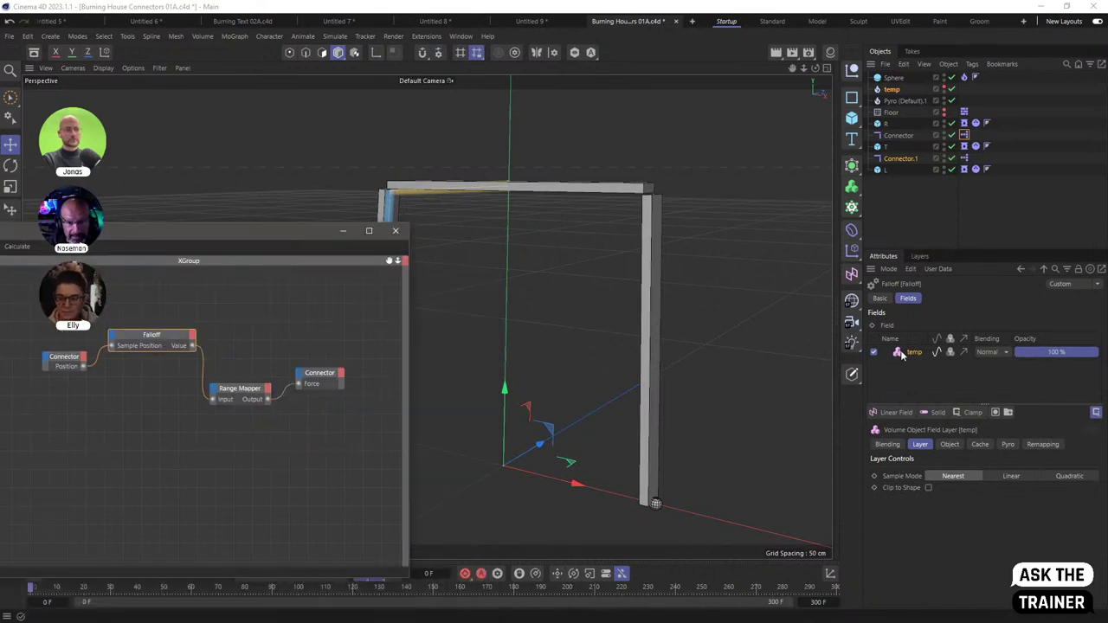
left_click(901, 136)
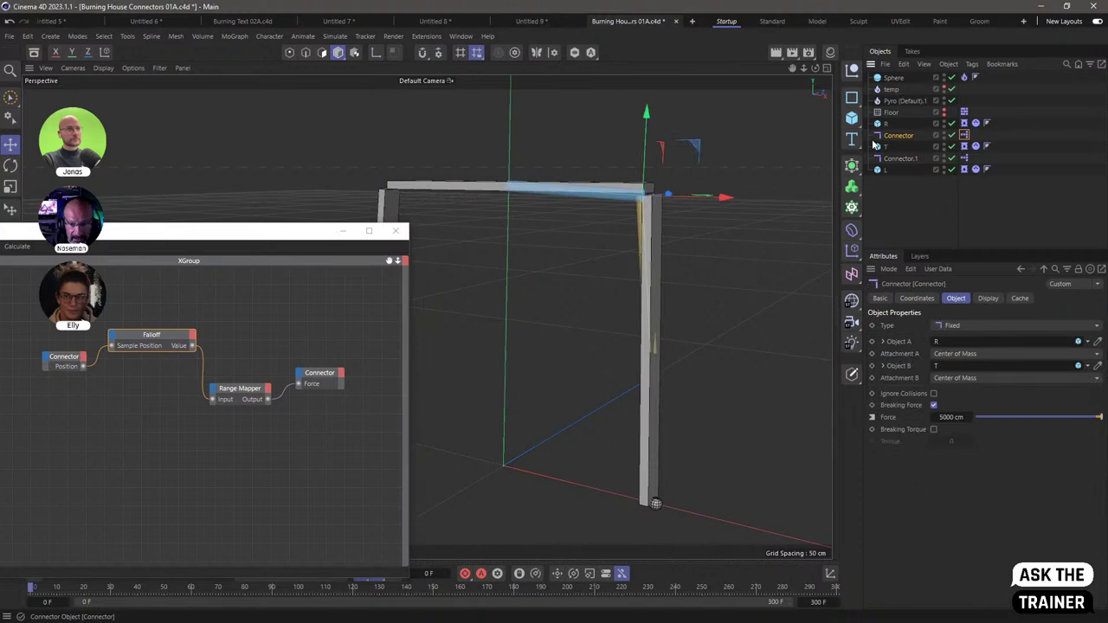
left_click(902, 159)
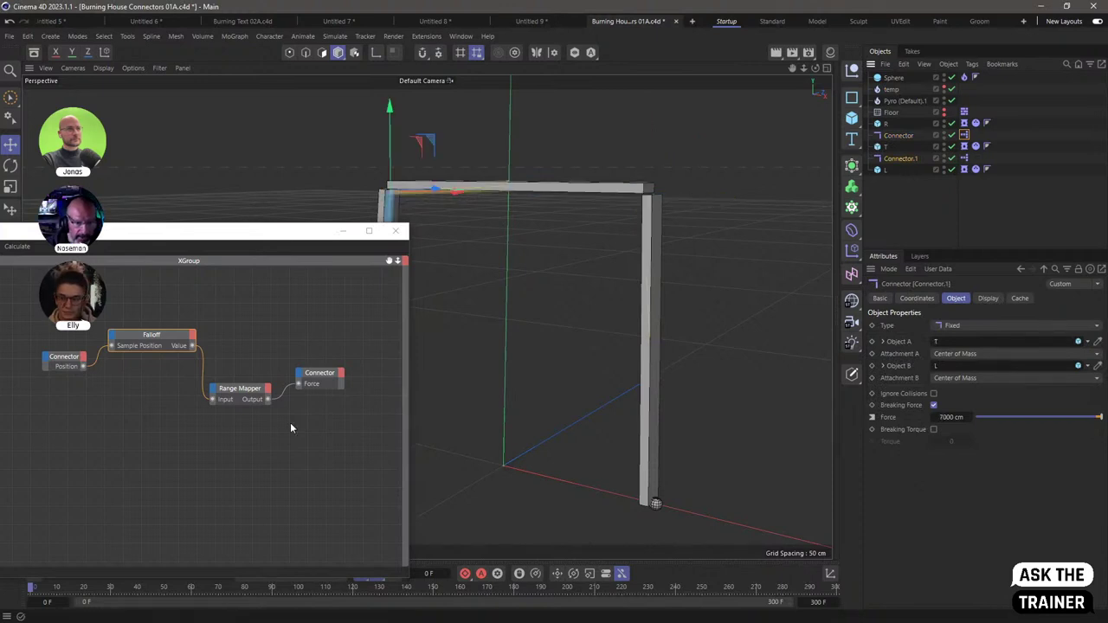
Check the Range Mapper node's parameters against Connector's Force value, and close the XPresso Editor
left_click(251, 389)
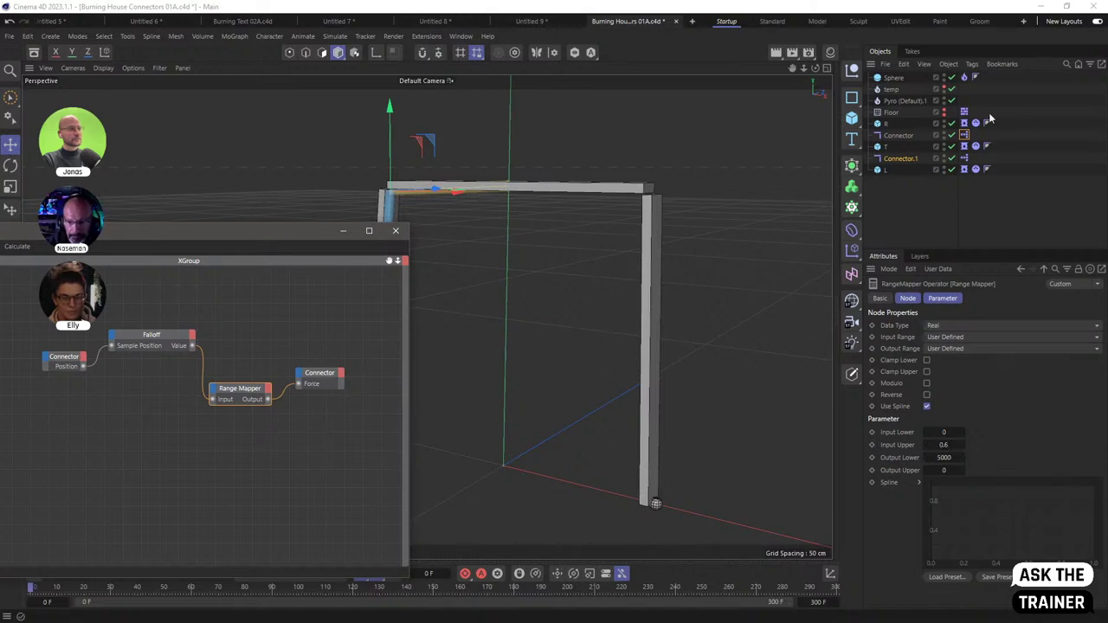
left_click(898, 135)
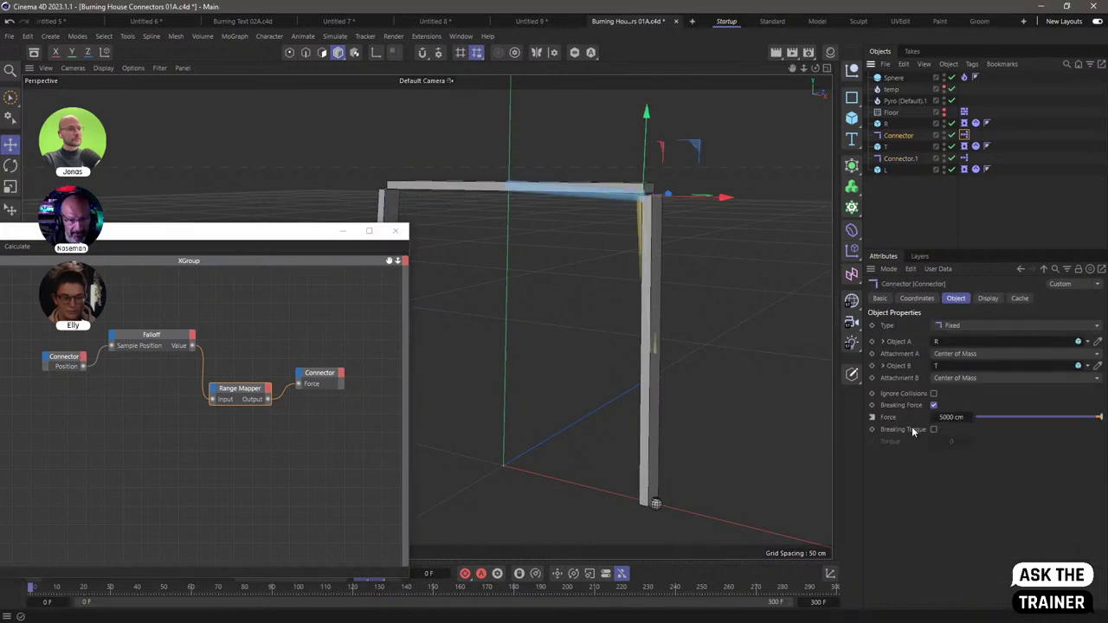
left_click(396, 231)
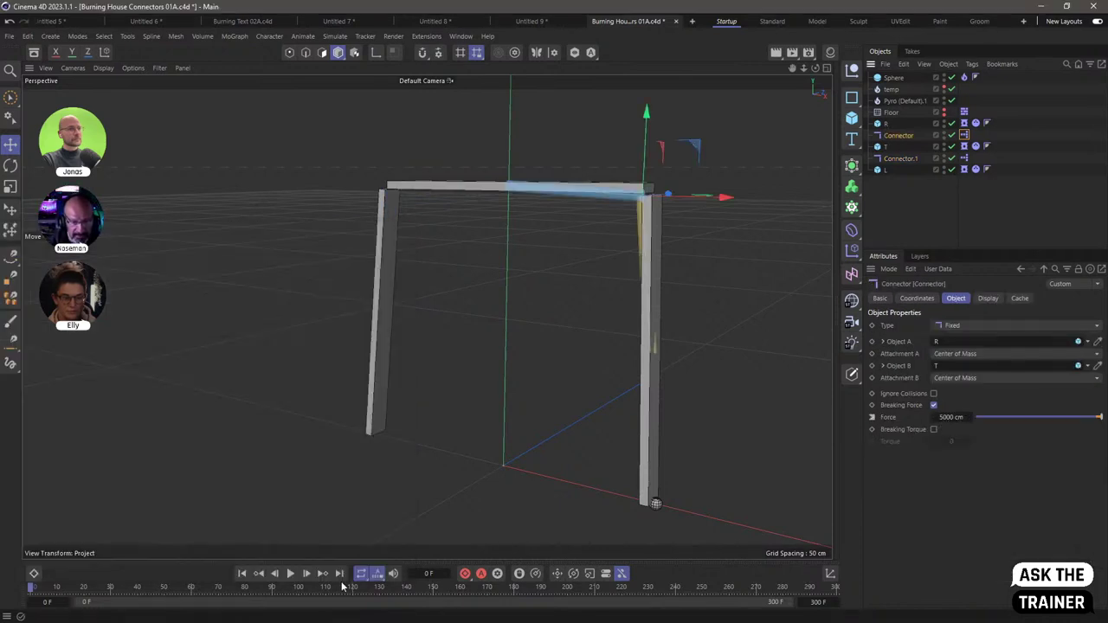
Play the fire simulation while watching the Force values of Connector and Connector.1, and pause it after the beams collapse
left_click(290, 575)
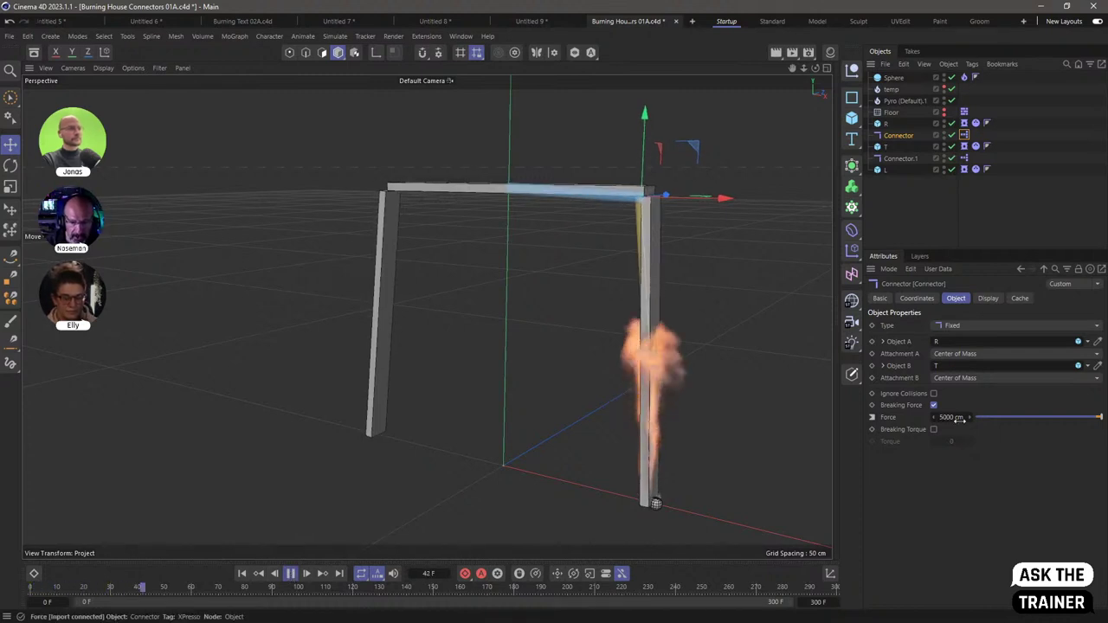
left_click_drag(957, 419, 451, 203)
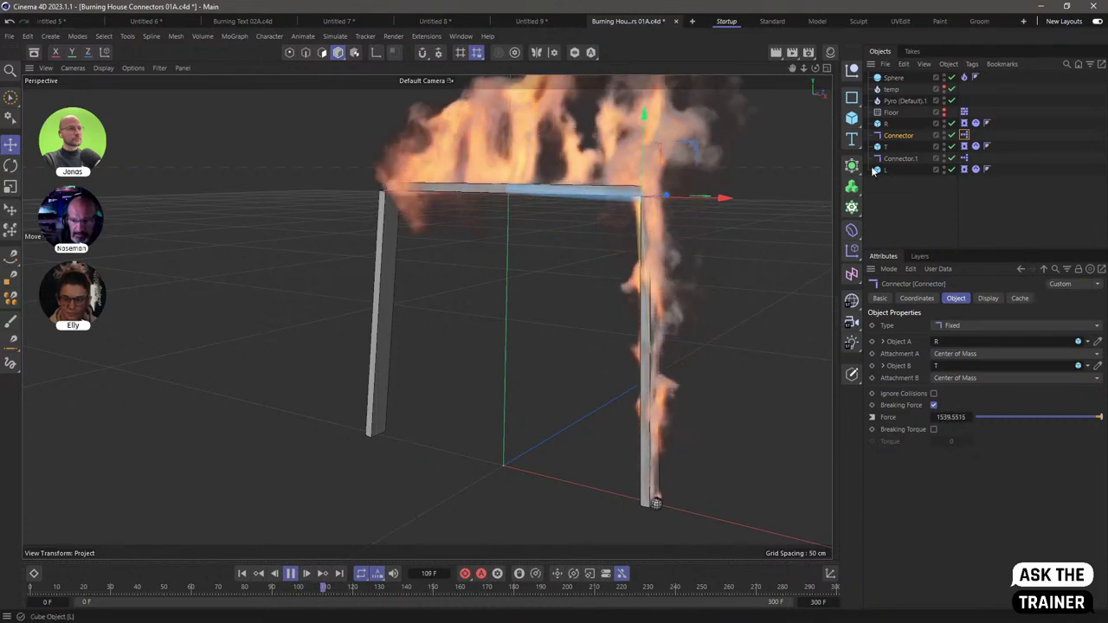
left_click(898, 158)
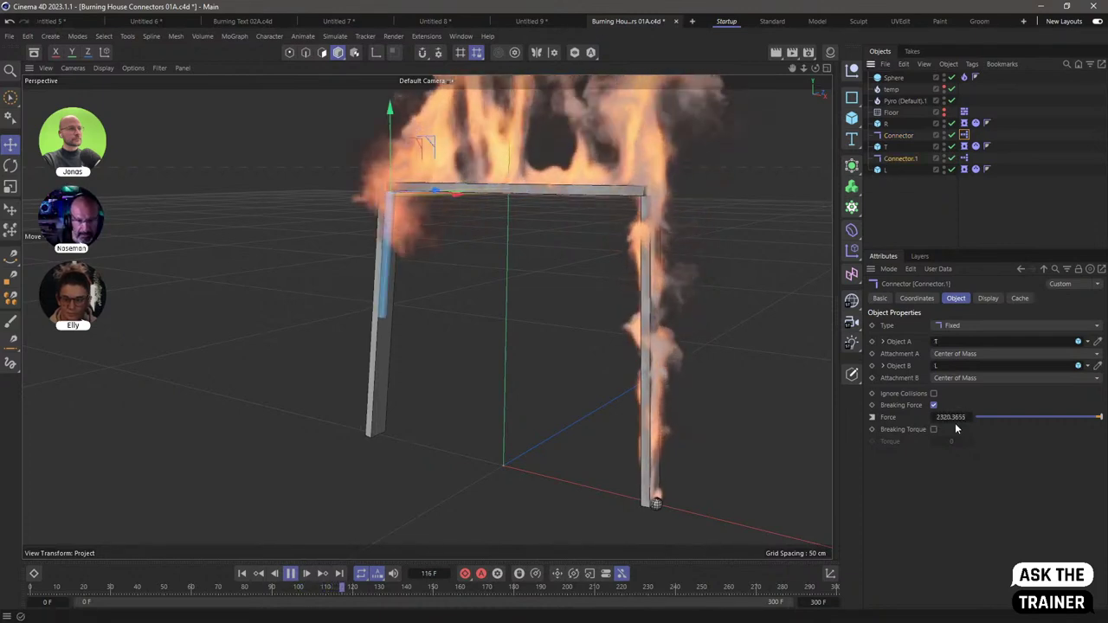
left_click_drag(955, 422, 856, 128)
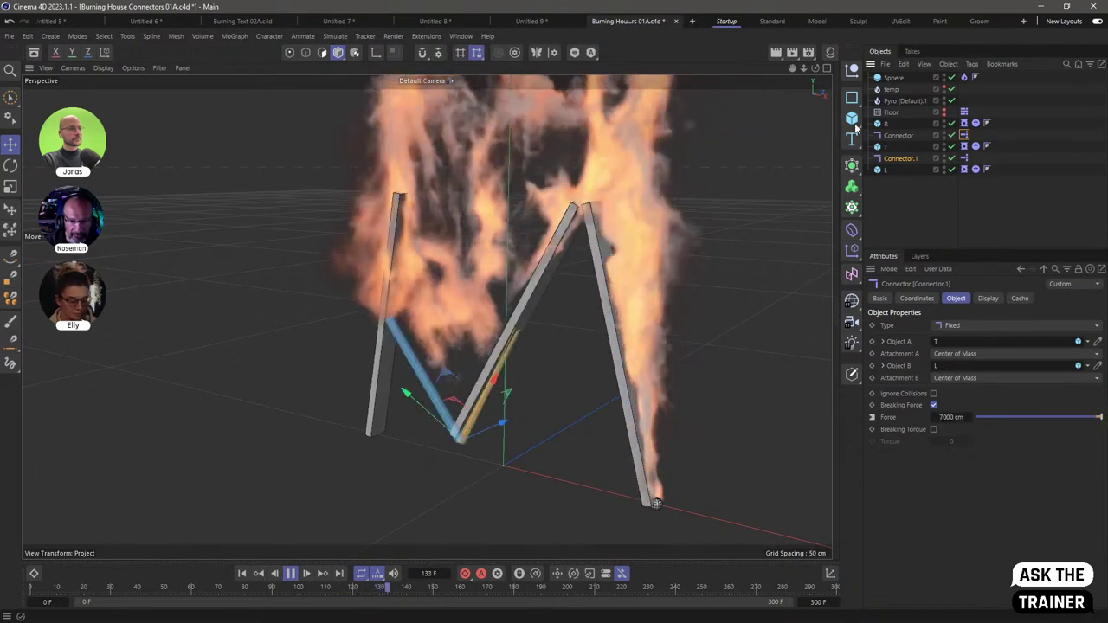
left_click(291, 575)
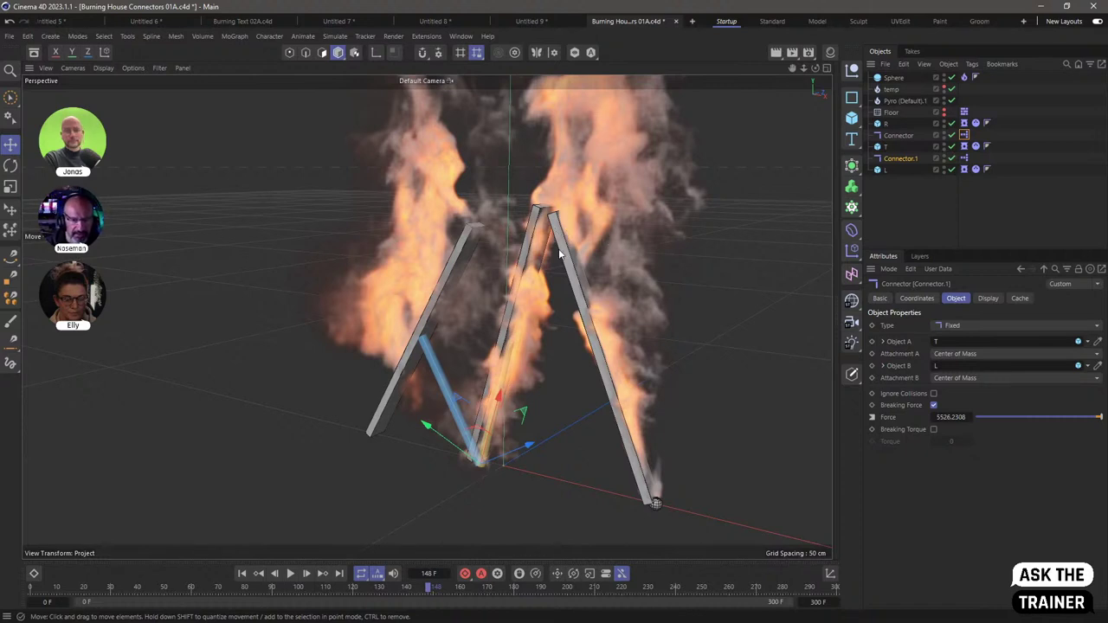
Replay the burning beams simulation from the first frame past their collapse, and return to the start
left_click(242, 573)
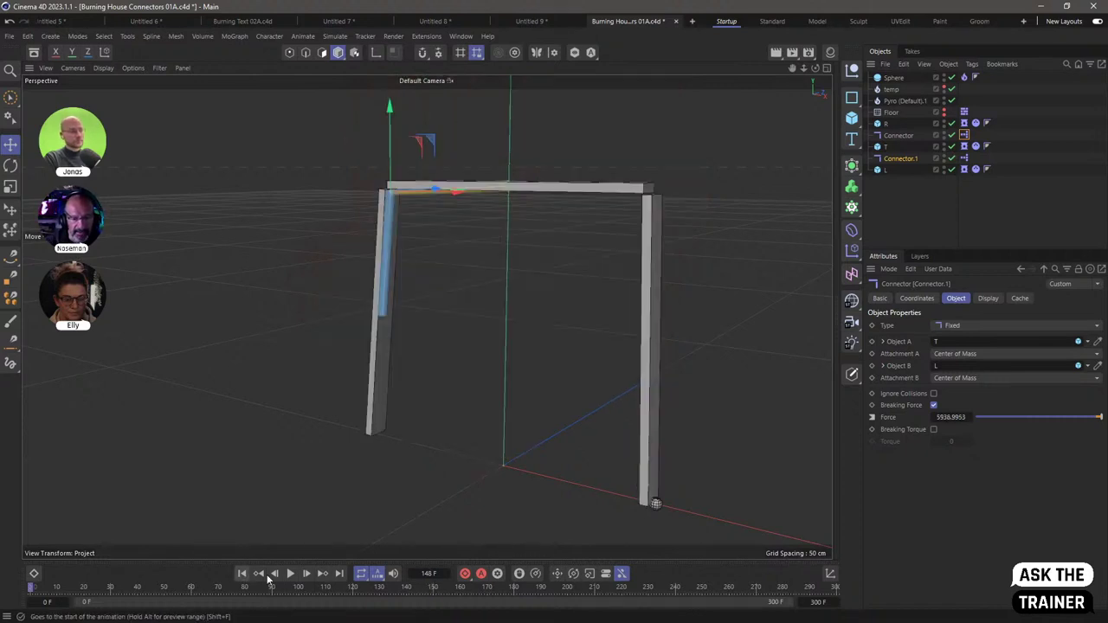
left_click(291, 573)
left_click(291, 573)
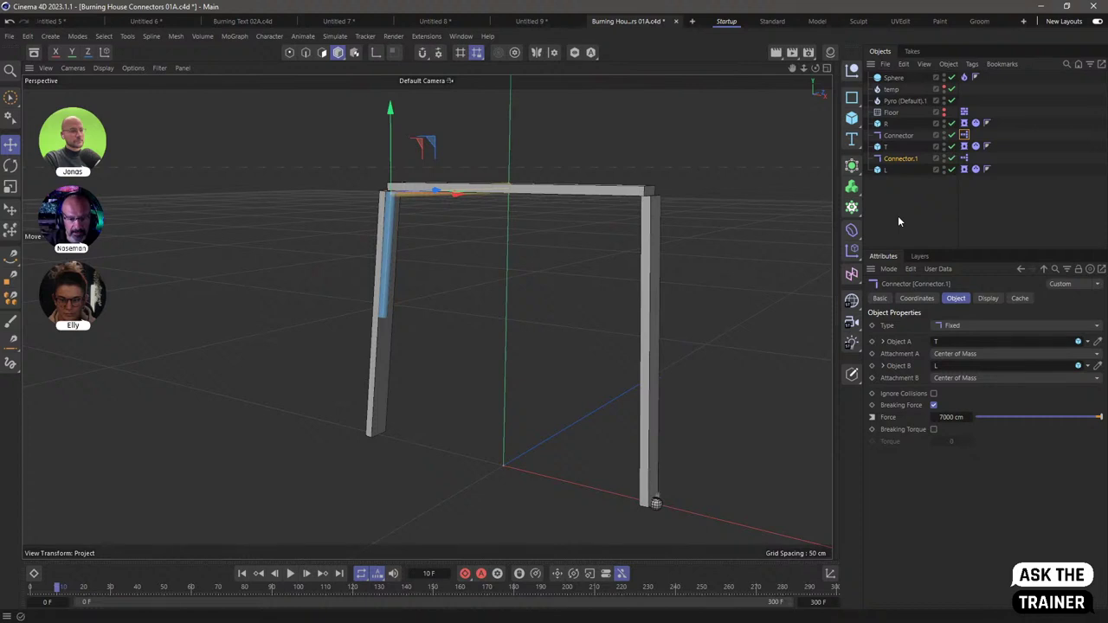
left_click(290, 573)
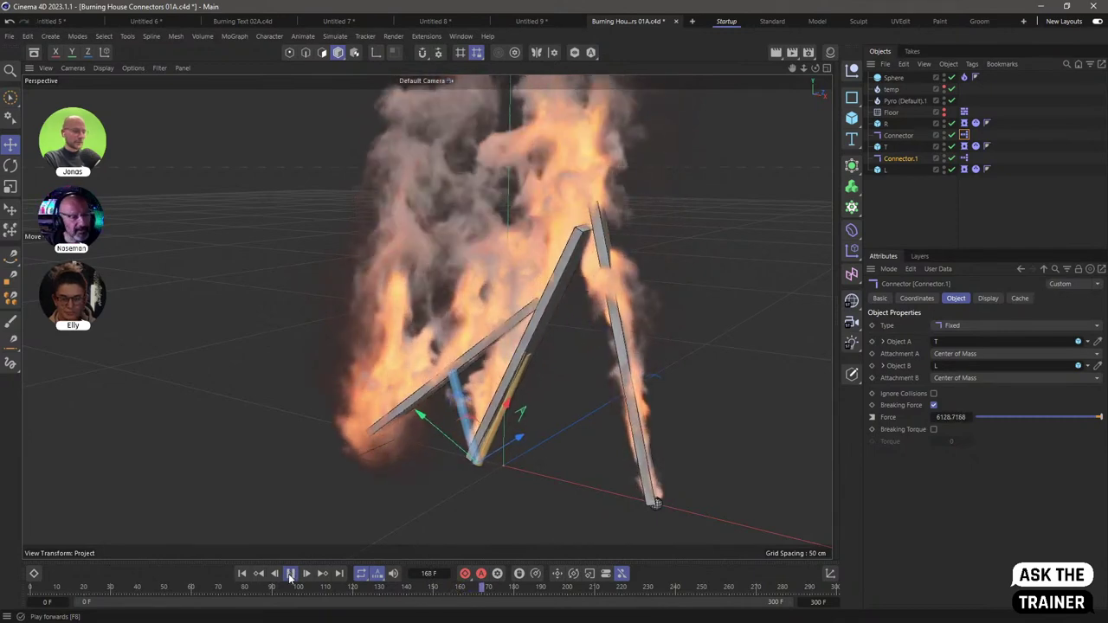
left_click(291, 574)
left_click(243, 575)
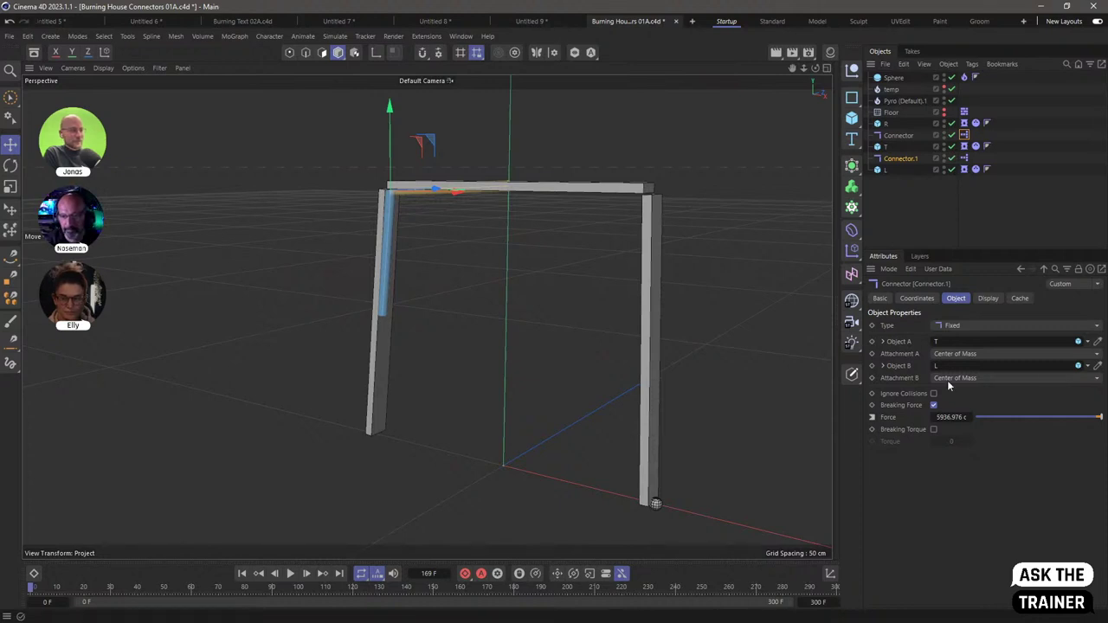
left_click(921, 224)
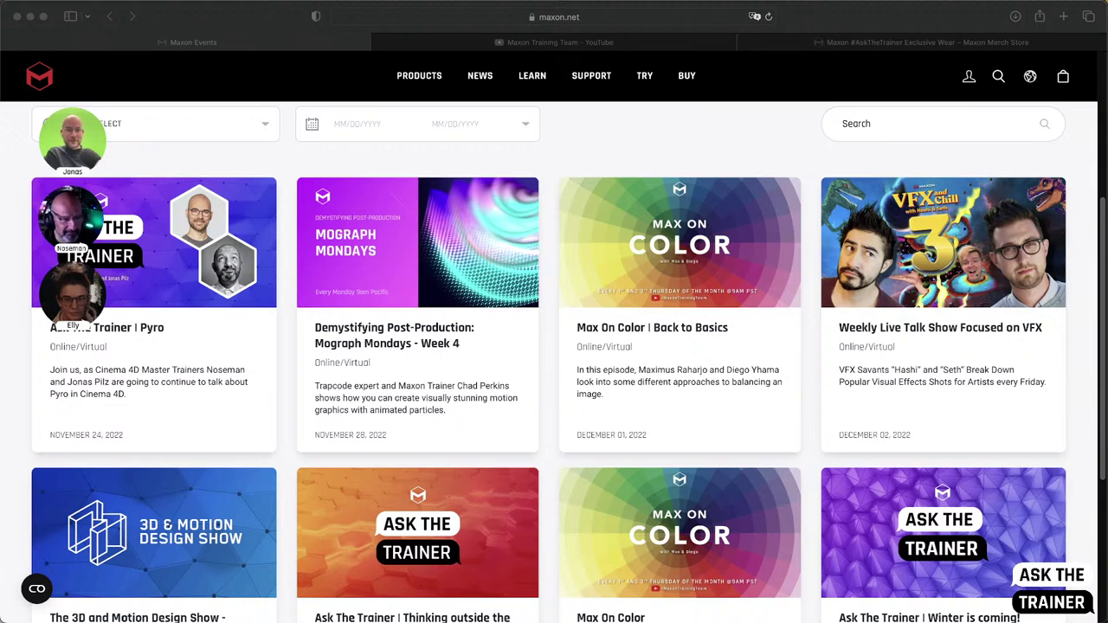
Switch to the browser, look through the upcoming shows on the Maxon Events page, and show the Maxon Training Team YouTube channel
left_click(223, 23)
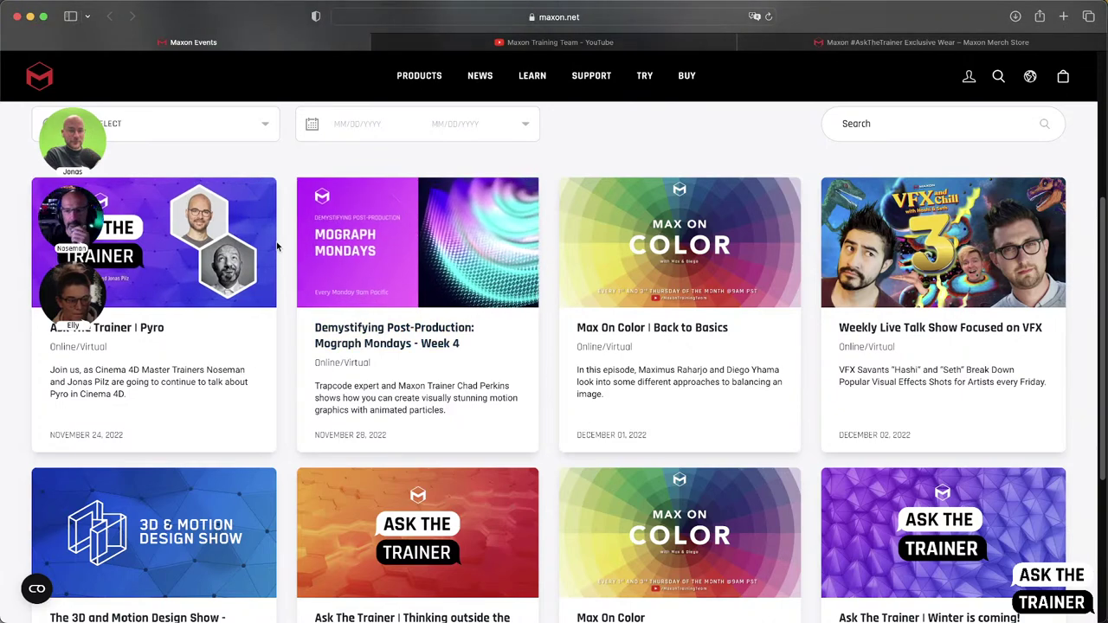
scroll(285, 251, "up", 1)
scroll(284, 251, "up", 6)
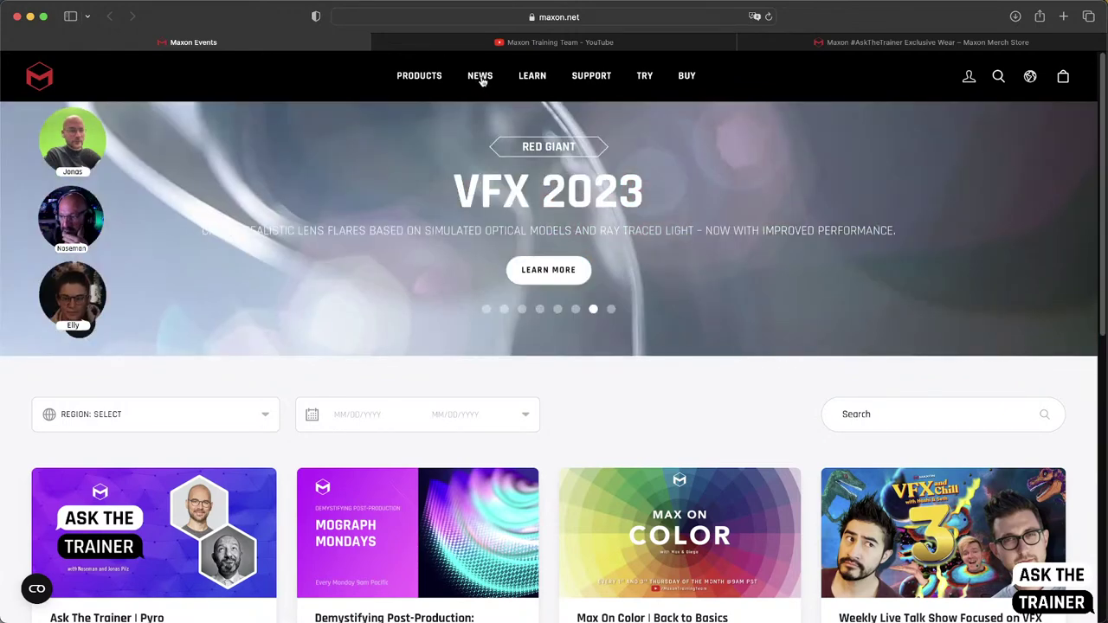
mouse_move(482, 78)
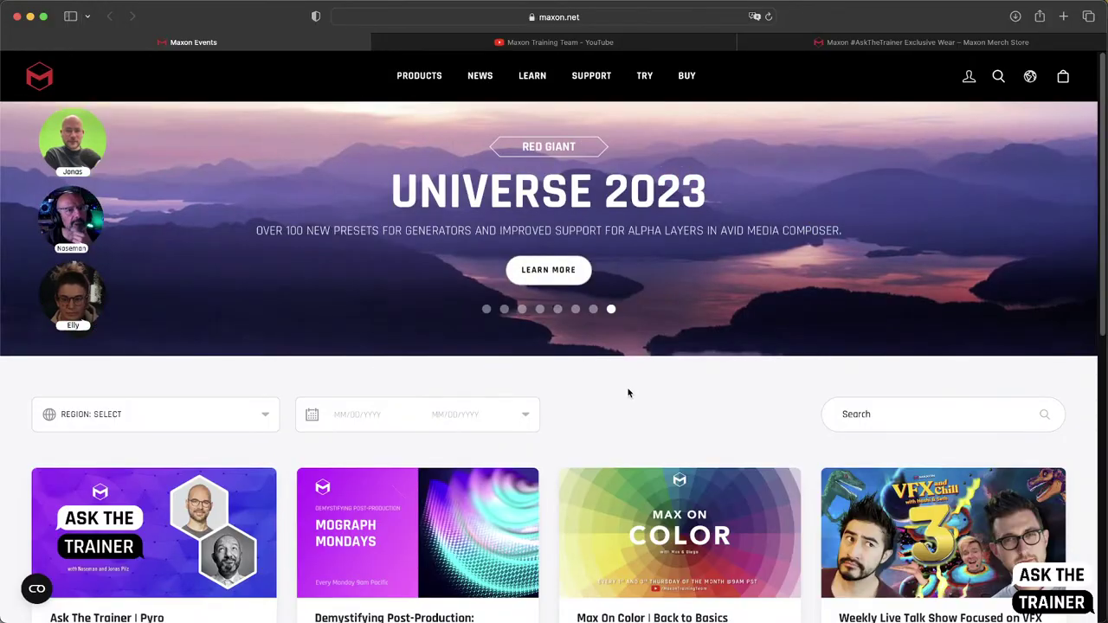
scroll(639, 392, "down", 2)
scroll(639, 392, "down", 10)
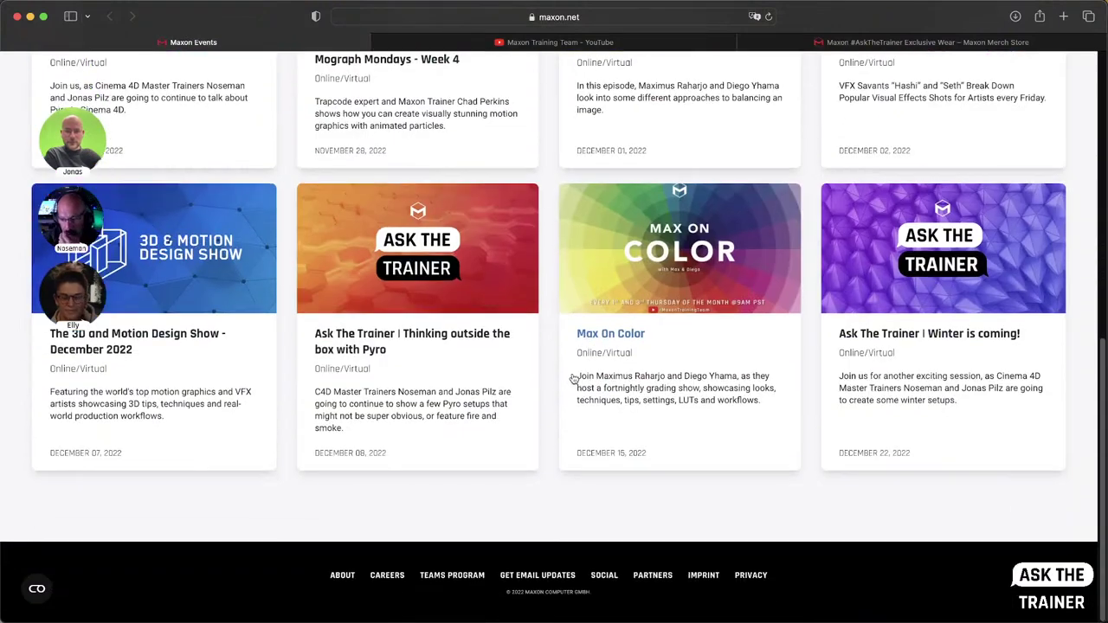
scroll(589, 388, "up", 5)
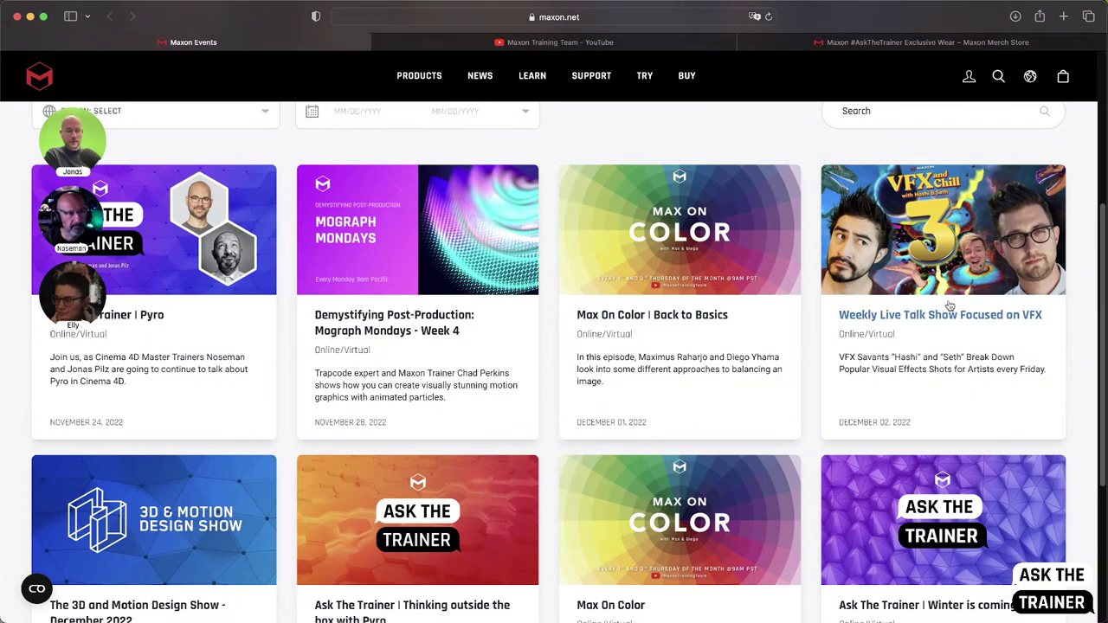
scroll(669, 338, "down", 2)
scroll(670, 338, "down", 3)
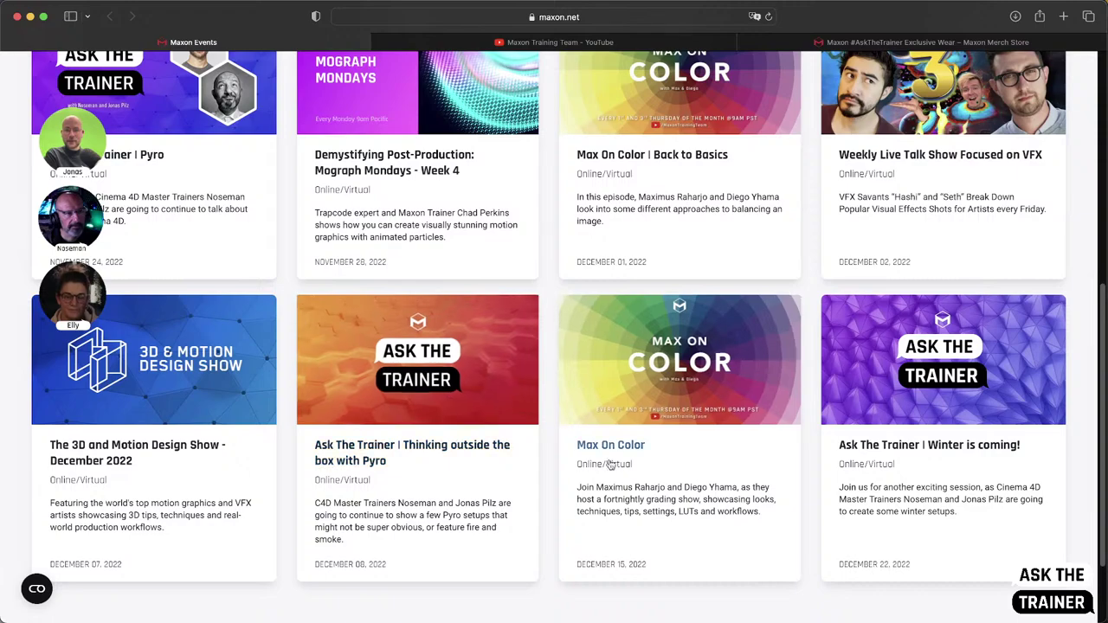
scroll(562, 298, "up", 5)
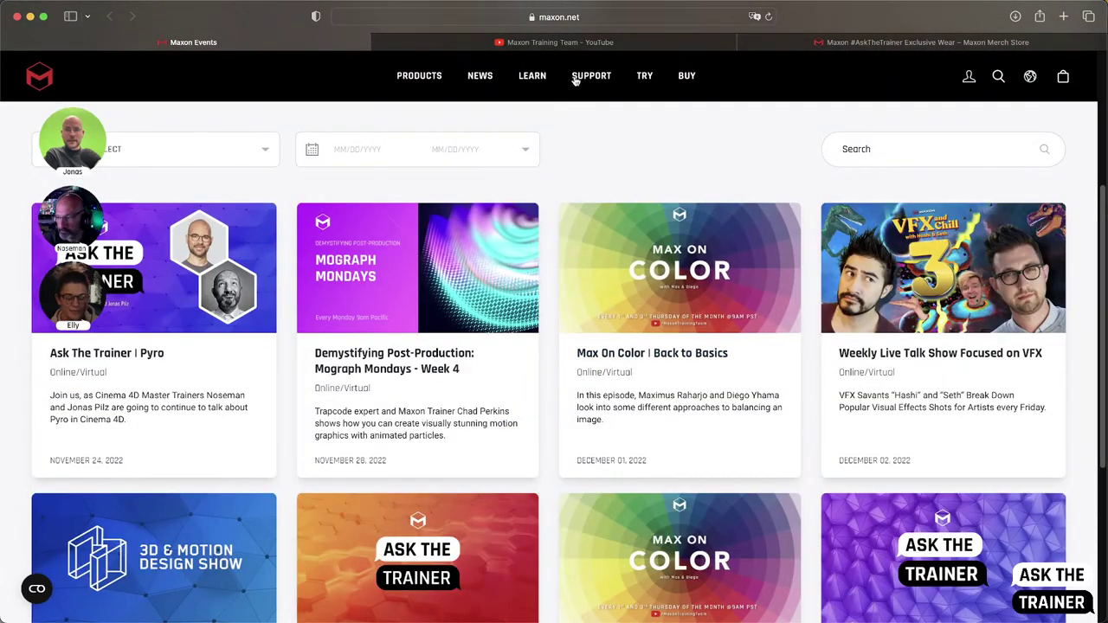
left_click(574, 43)
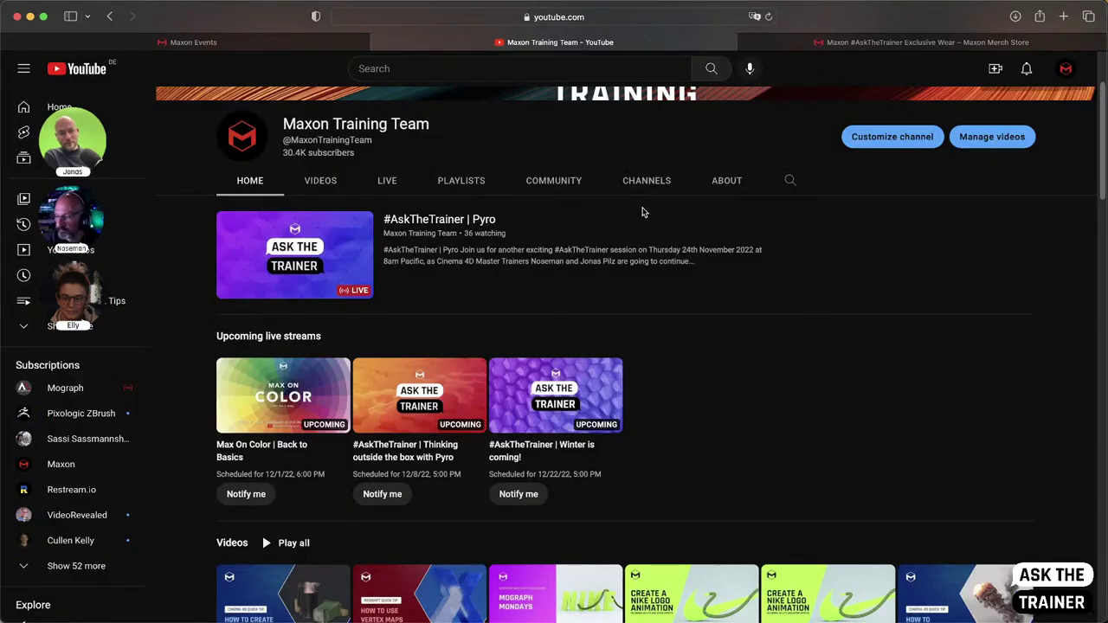
Look through the Maxon Training Team channel's home page, from the upcoming live streams to the Hands-on with Maxon and Learn fast! playlists
scroll(645, 220, "down", 2)
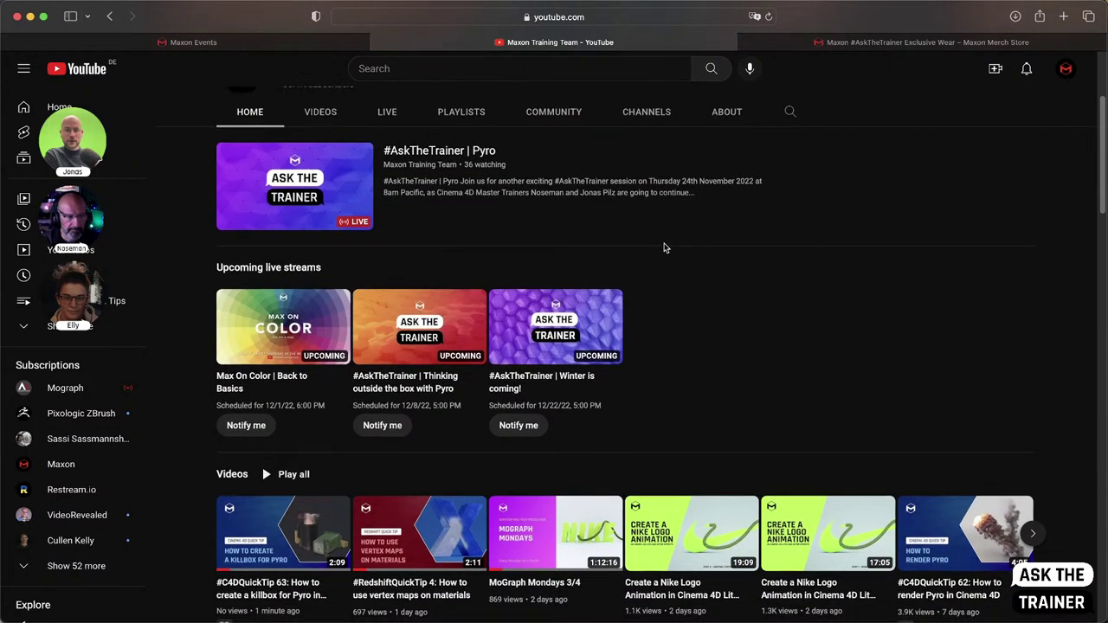
scroll(664, 248, "down", 1)
scroll(665, 248, "down", 8)
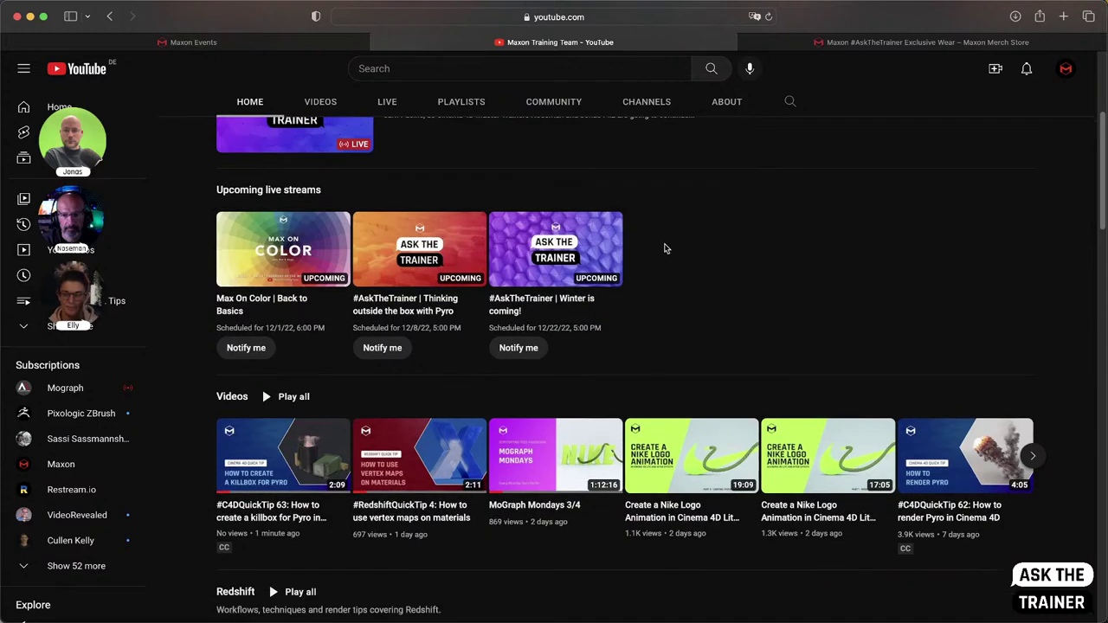
scroll(549, 277, "down", 3)
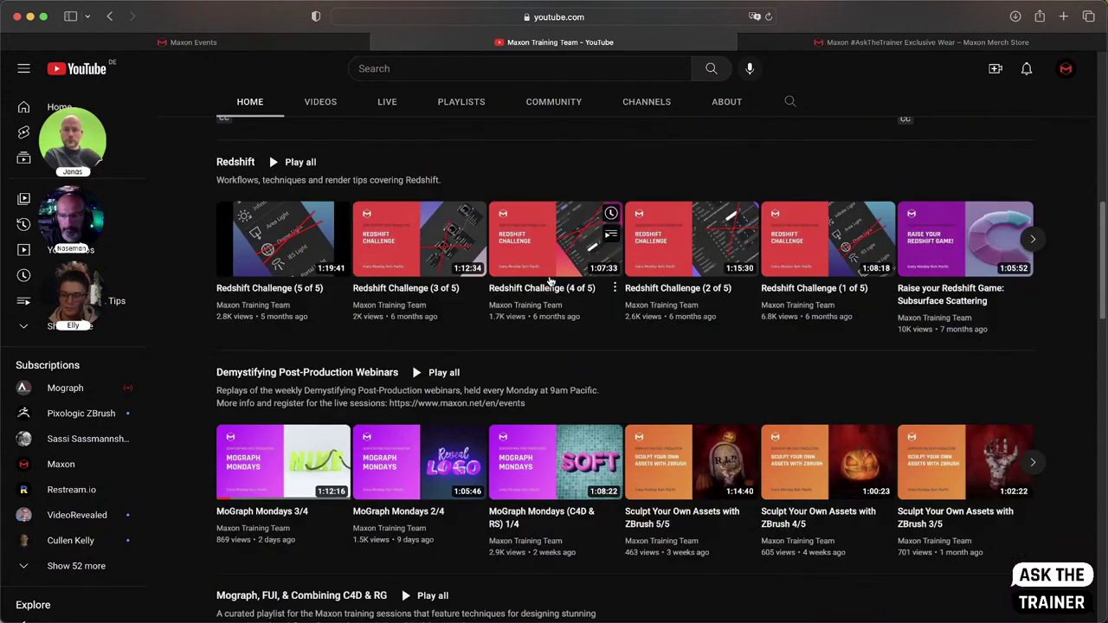
scroll(549, 279, "down", 6)
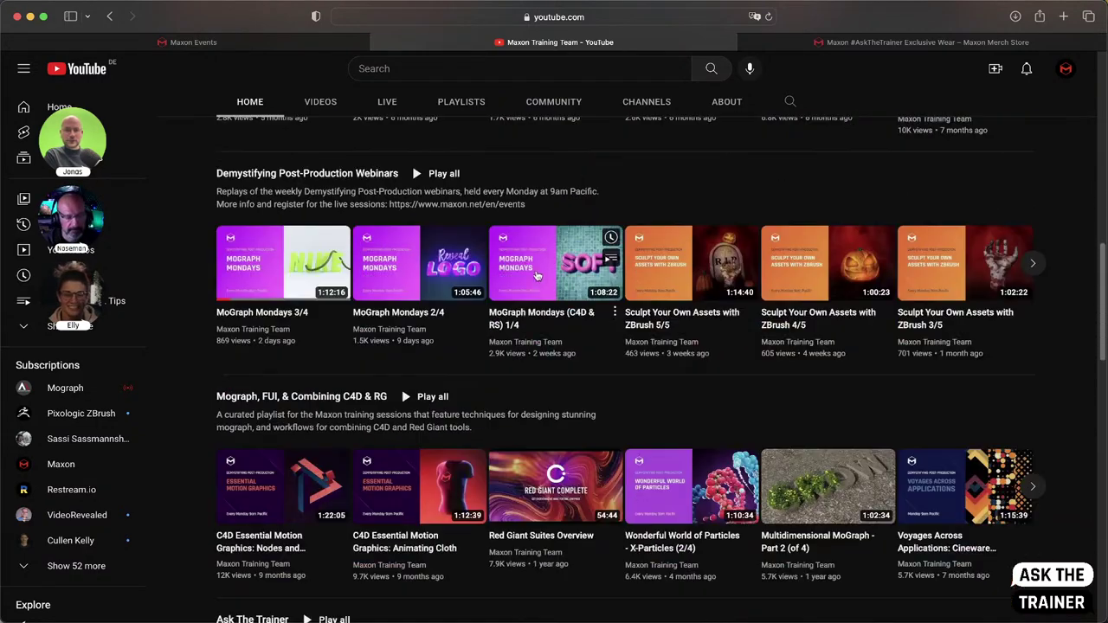
scroll(559, 274, "down", 4)
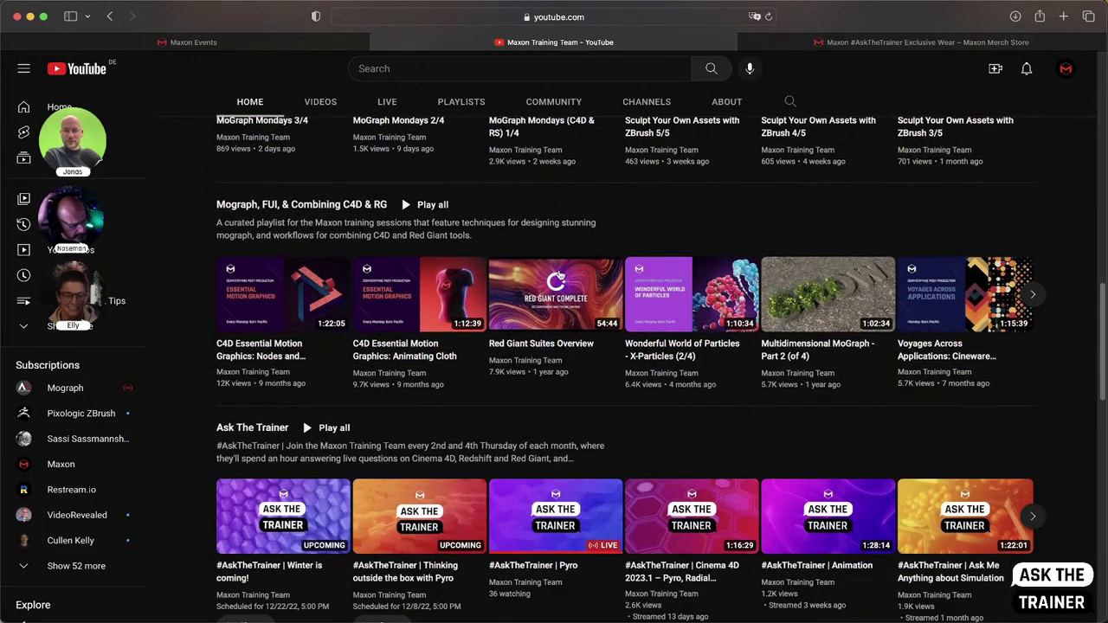
scroll(558, 274, "down", 10)
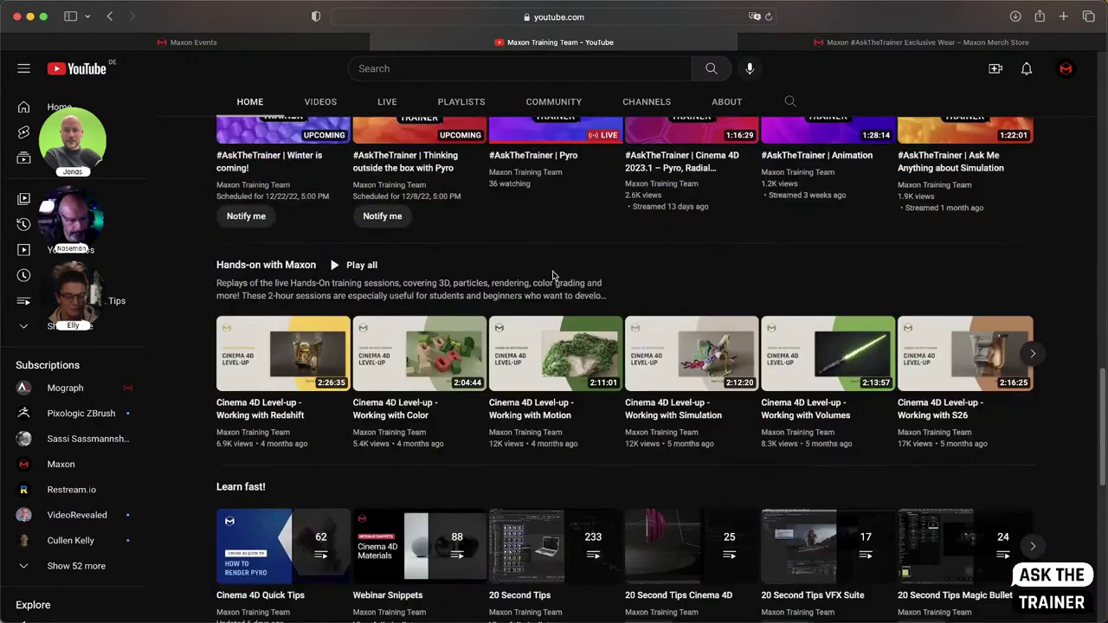